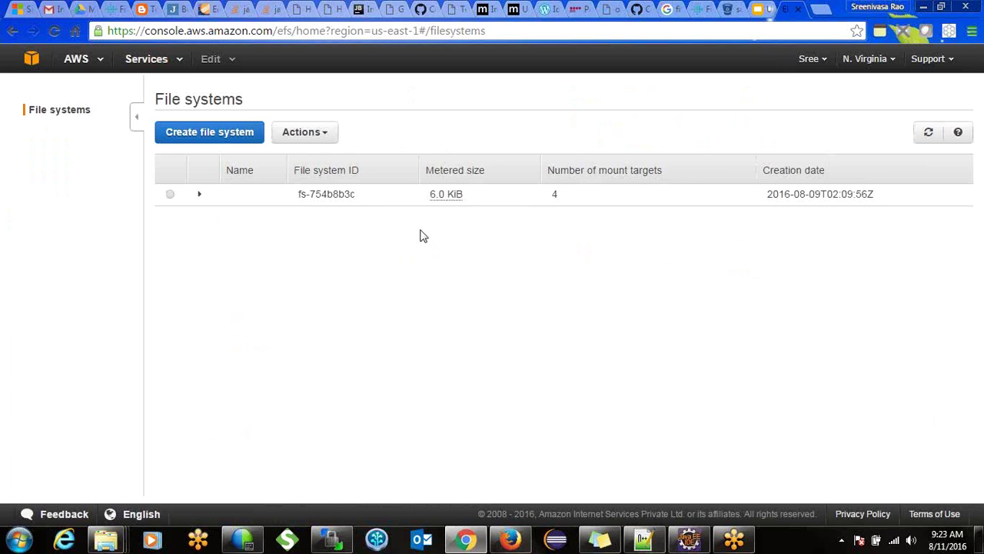
# Start creating a new file system and choose the default VPC vpc-3c8c125b for its access
pyautogui.click(228, 133)
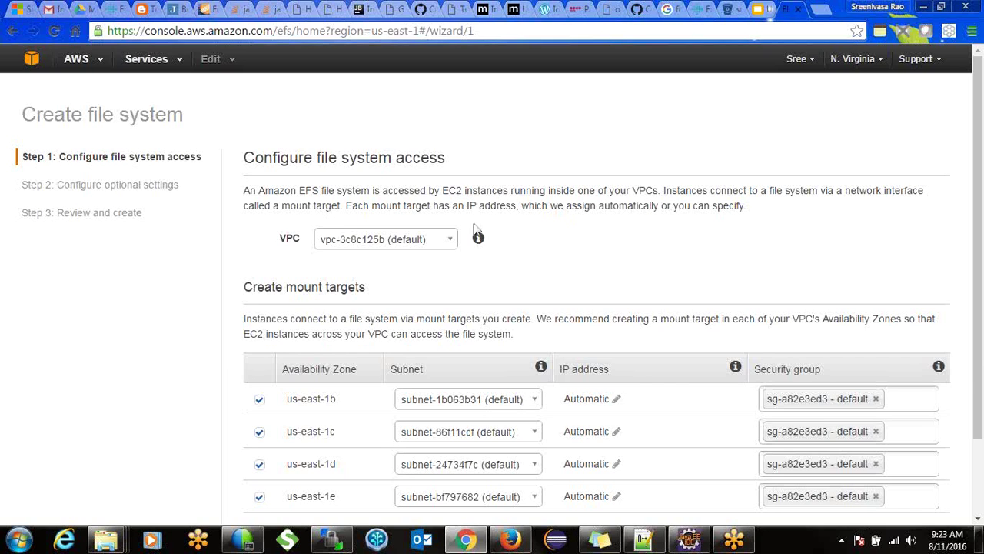
pyautogui.click(444, 242)
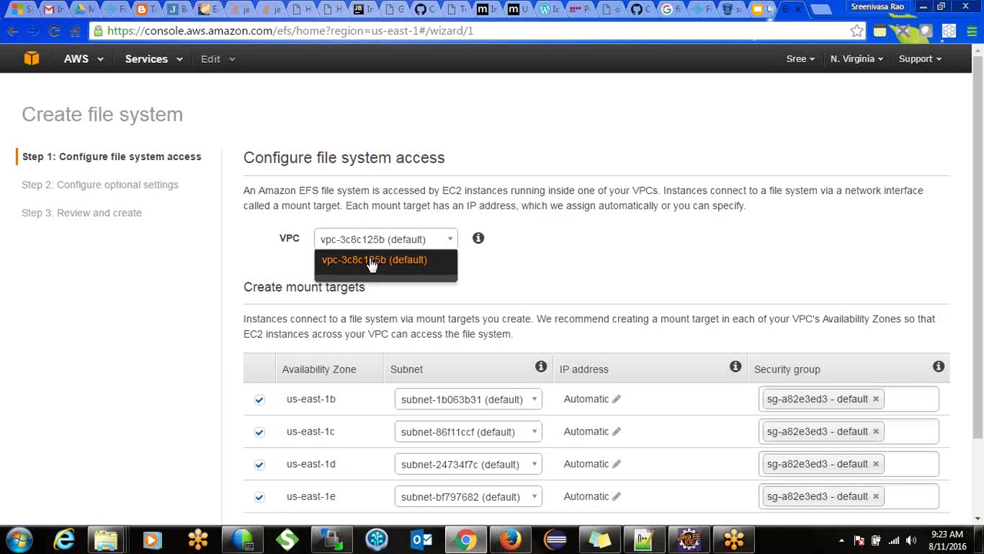
pyautogui.click(474, 273)
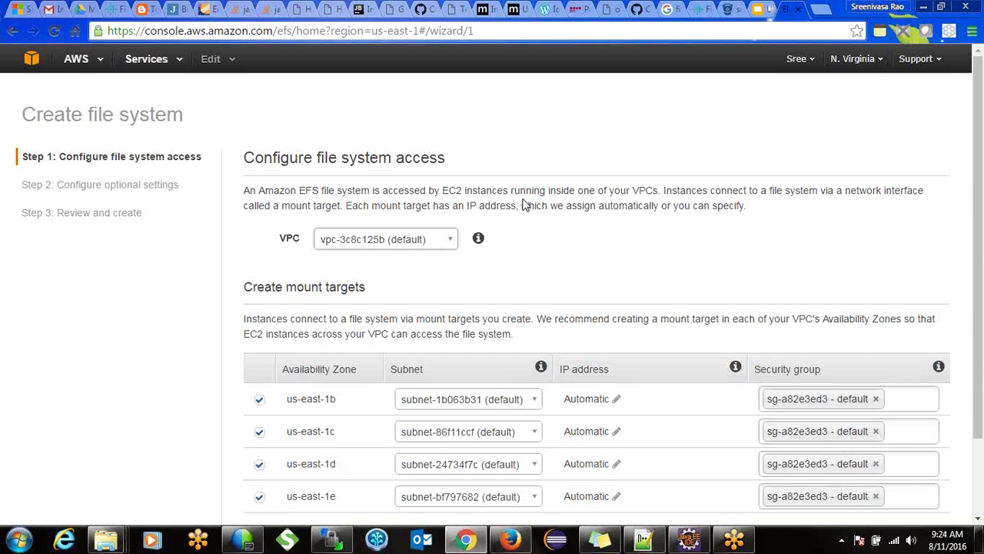
pyautogui.click(446, 246)
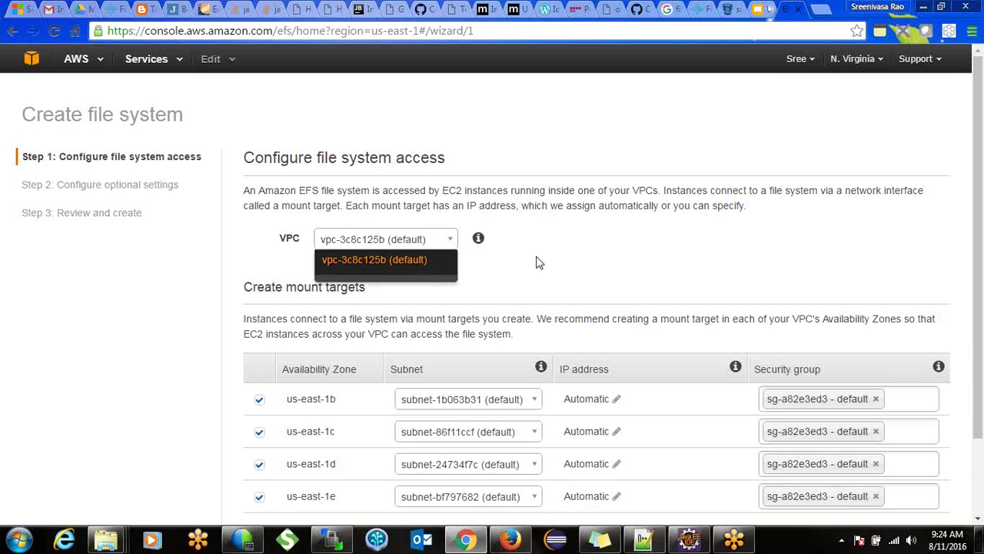
pyautogui.click(408, 262)
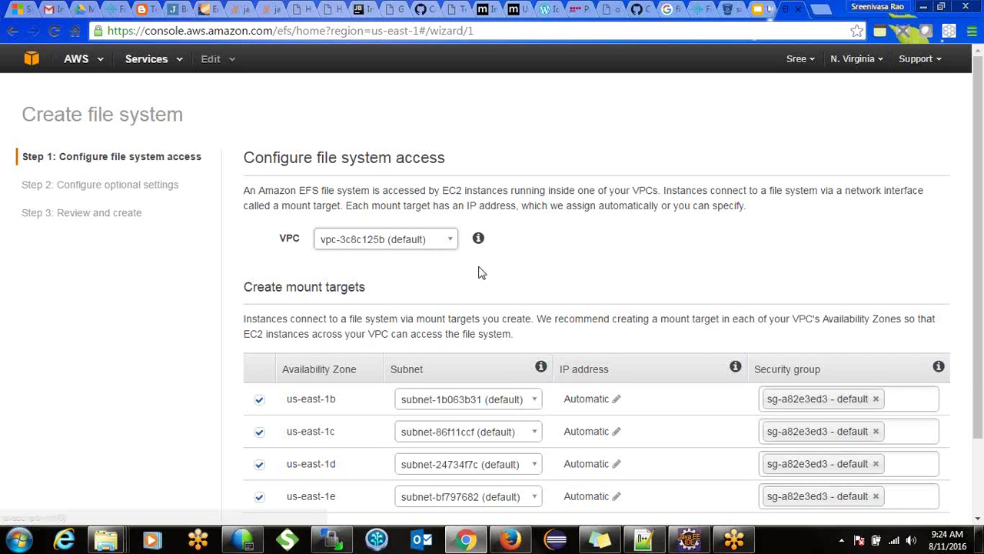
# Examine the mount target settings for each availability zone, including subnet, IP address and security group
pyautogui.moveTo(981, 151); pyautogui.dragTo(981, 204)
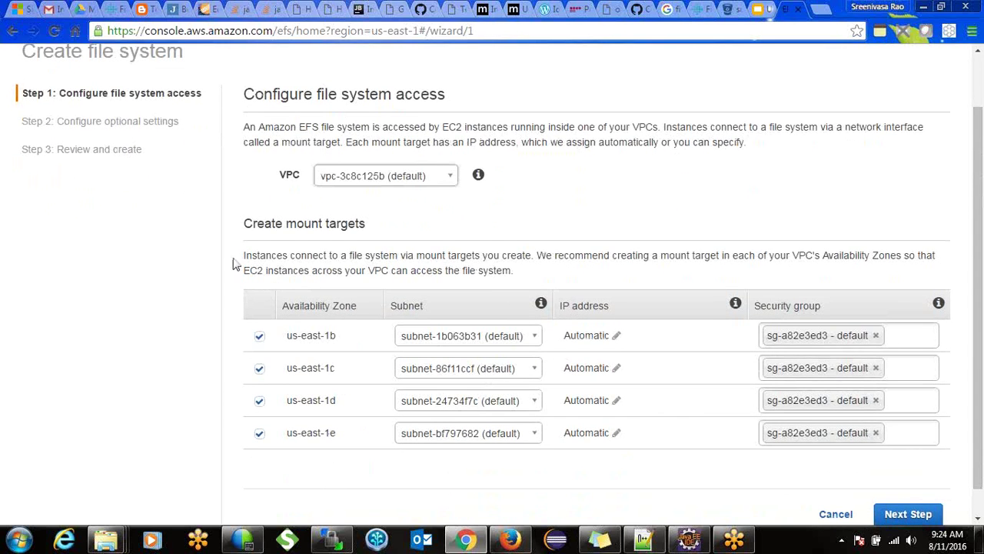
pyautogui.moveTo(244, 233); pyautogui.dragTo(376, 225)
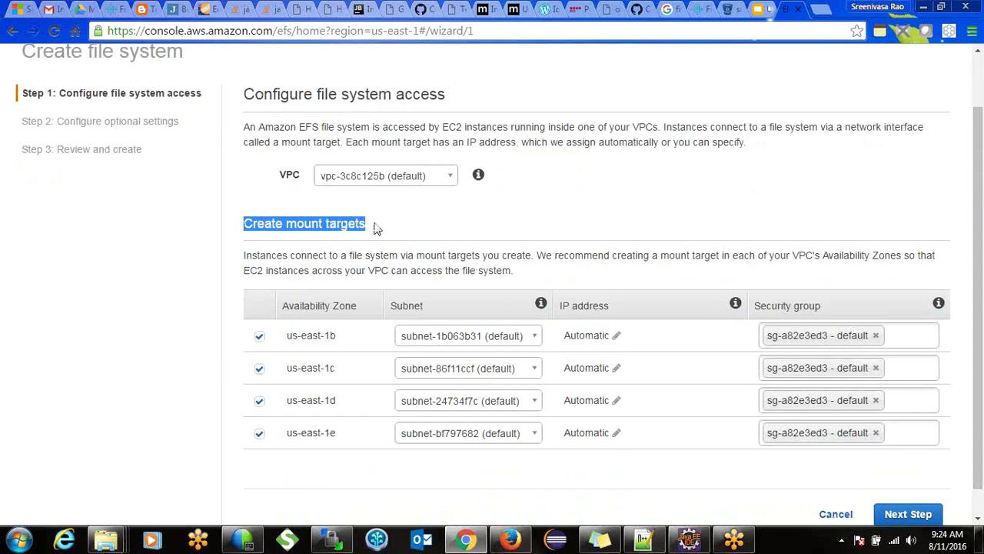
pyautogui.click(372, 227)
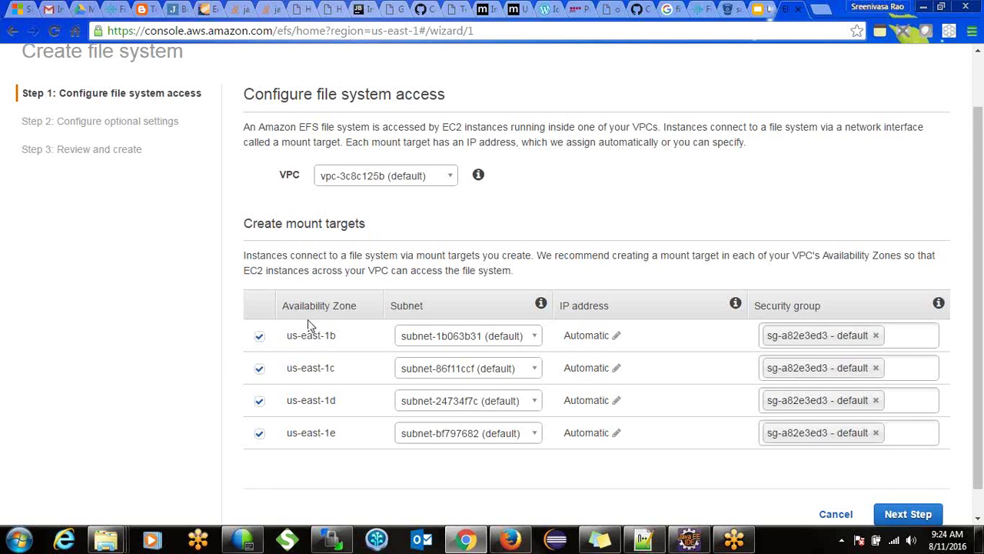
pyautogui.moveTo(287, 338); pyautogui.dragTo(345, 341)
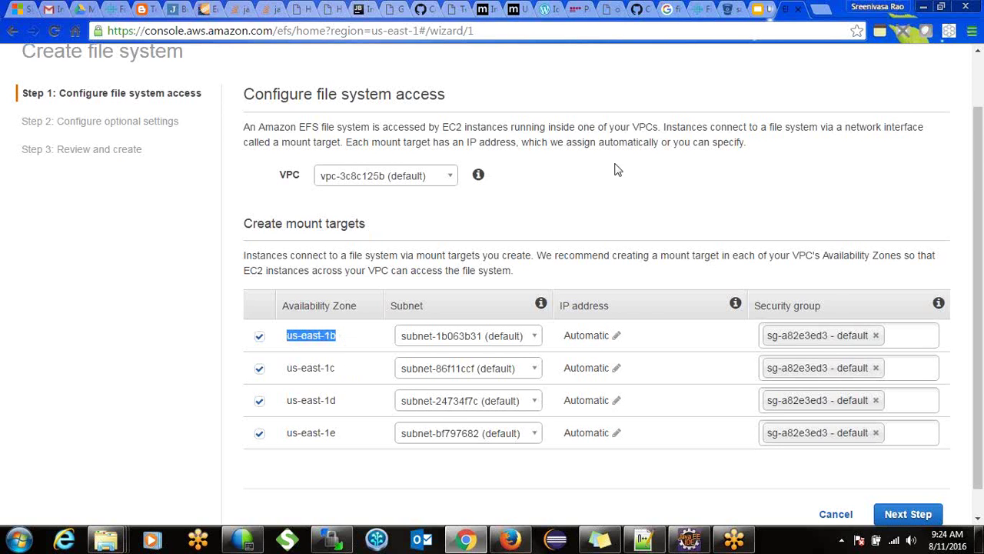
pyautogui.click(980, 77)
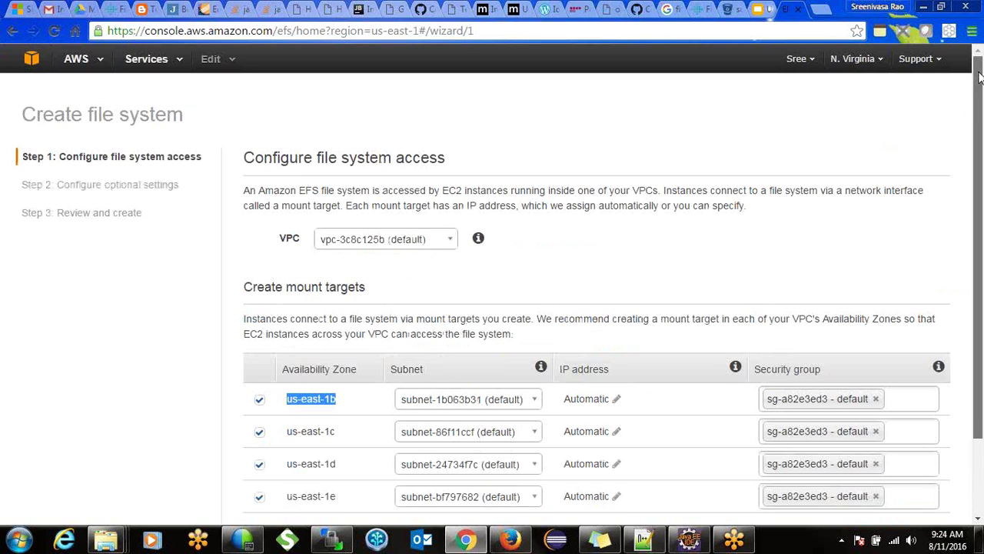
pyautogui.moveTo(980, 76)
pyautogui.mouseDown()
pyautogui.moveTo(979, 108)
pyautogui.moveTo(980, 75)
pyautogui.mouseUp()
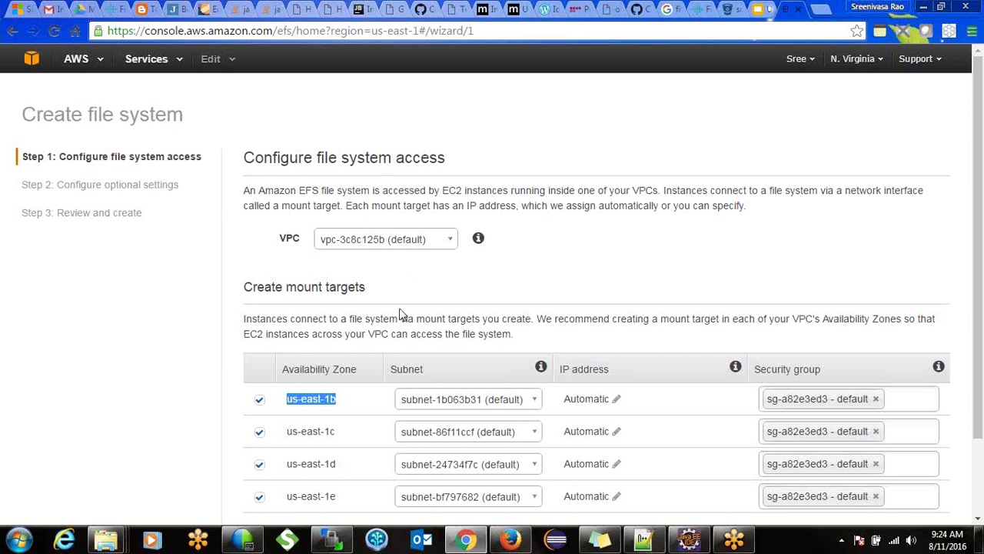
pyautogui.scroll(-2, 982, 198)
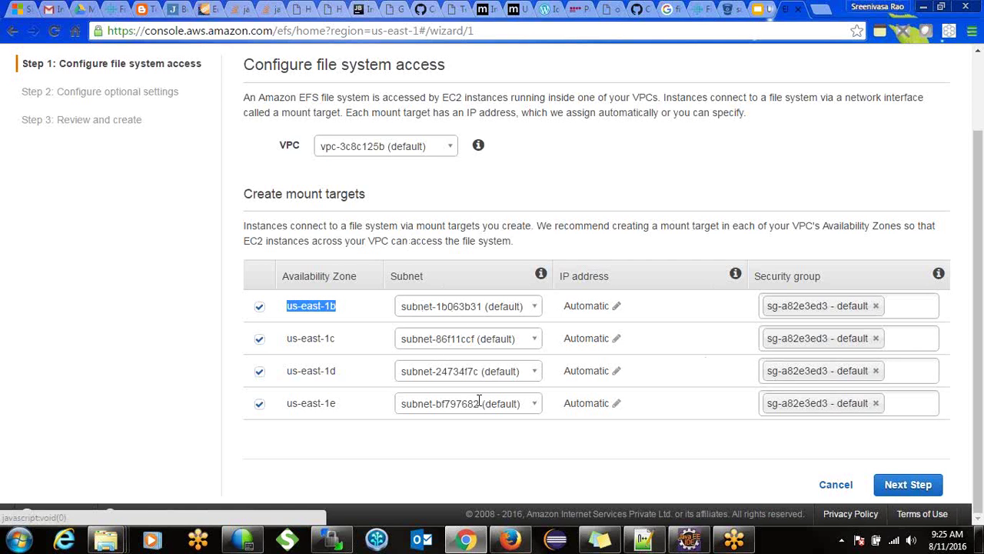
pyautogui.scroll(2, 972, 102)
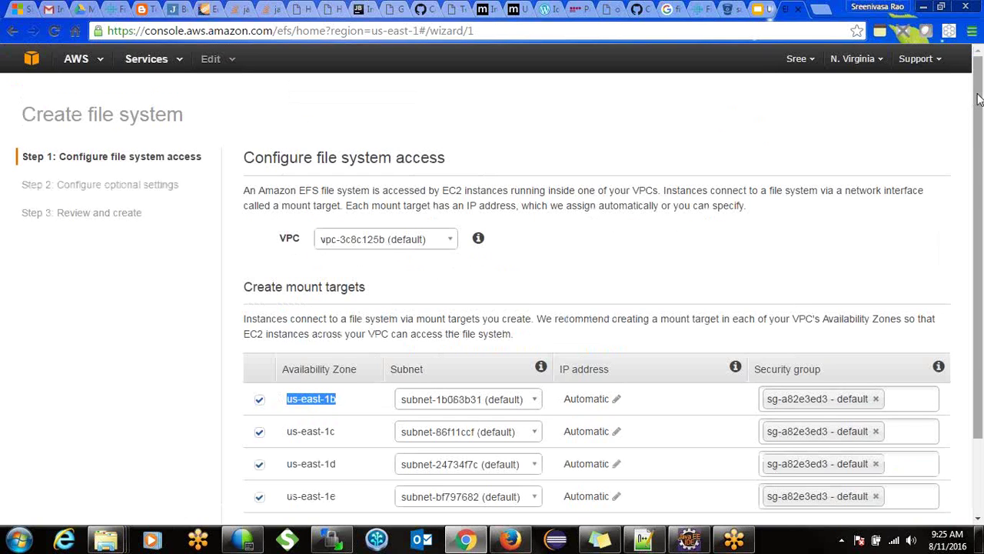
pyautogui.scroll(-2, 971, 188)
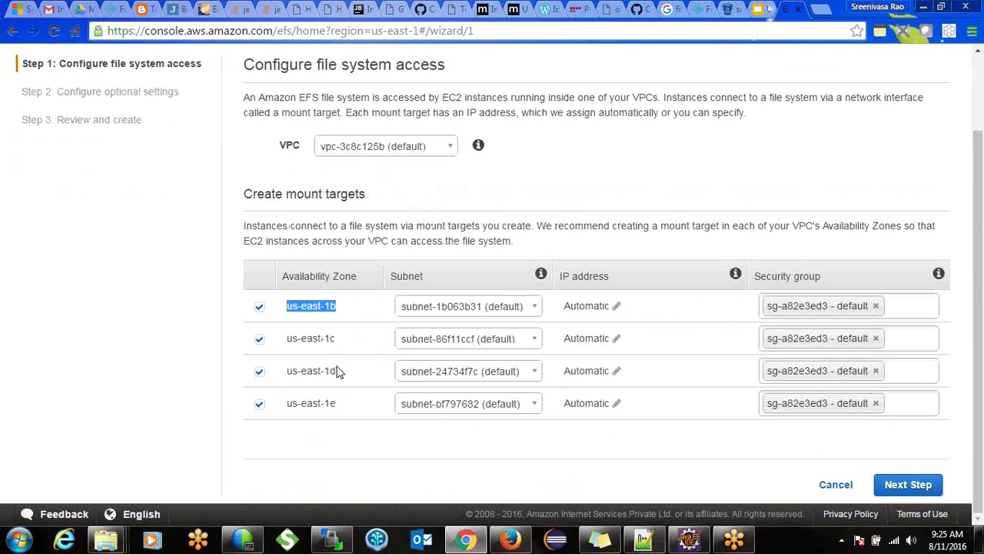
pyautogui.click(340, 406)
pyautogui.moveTo(341, 405); pyautogui.dragTo(263, 315)
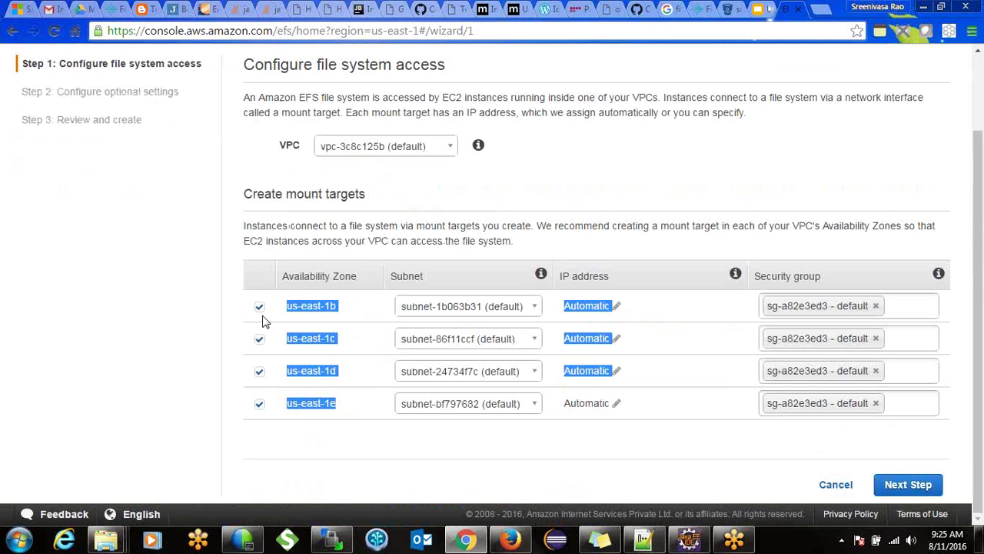
pyautogui.click(978, 92)
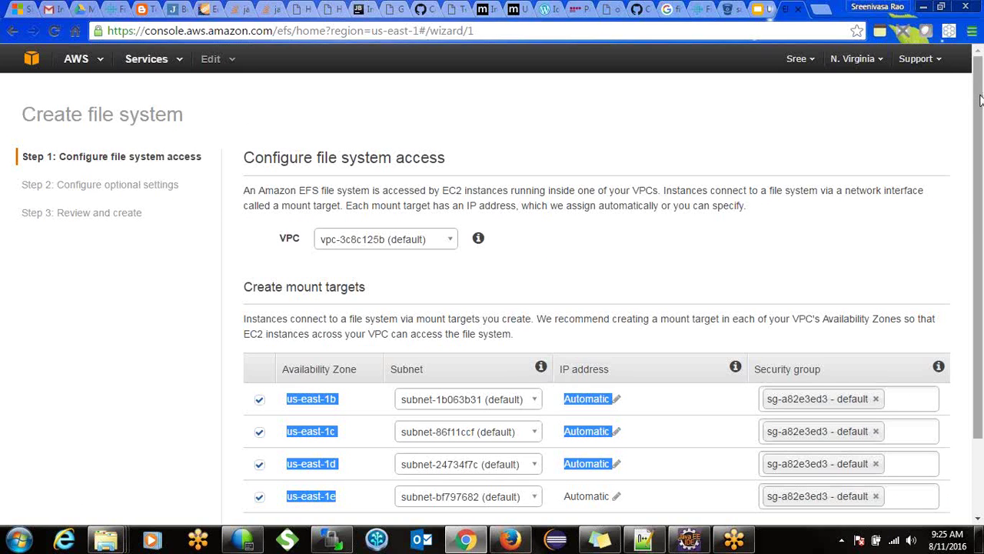
pyautogui.moveTo(980, 100); pyautogui.dragTo(980, 175)
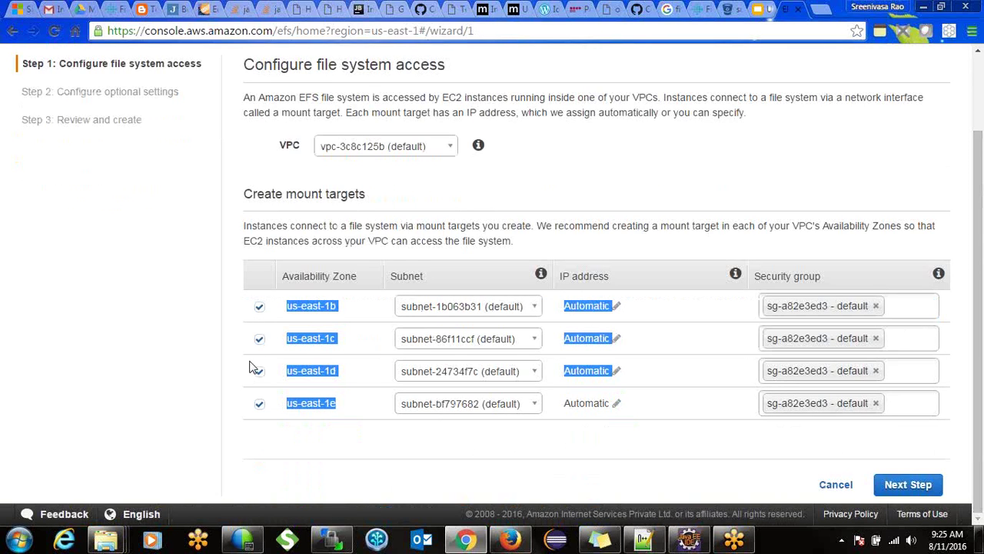
pyautogui.click(198, 361)
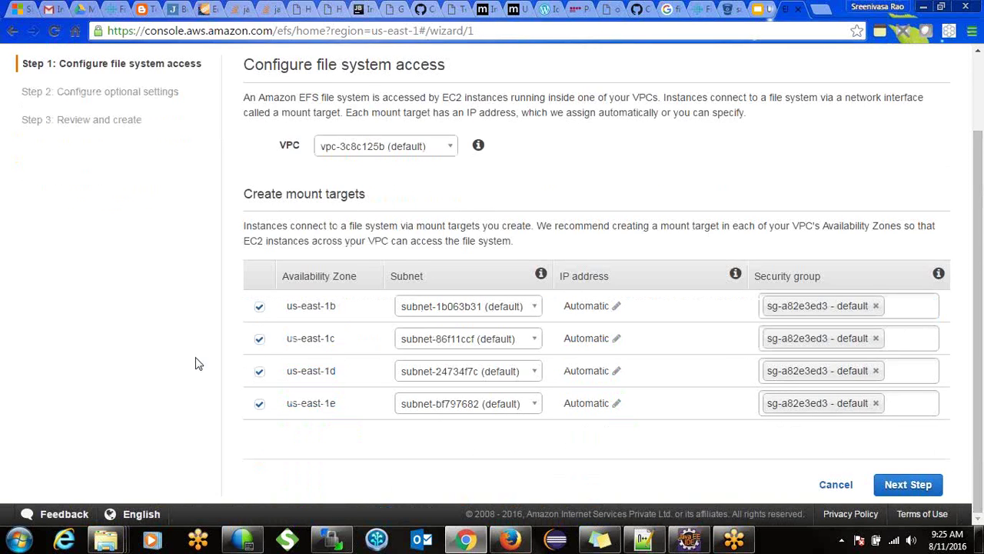
pyautogui.click(980, 81)
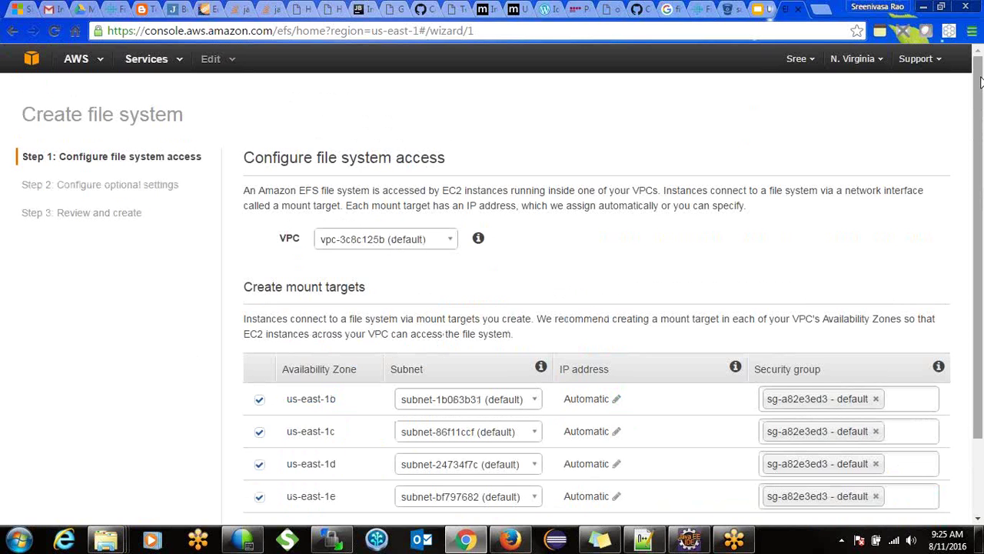
pyautogui.moveTo(981, 83); pyautogui.dragTo(981, 147)
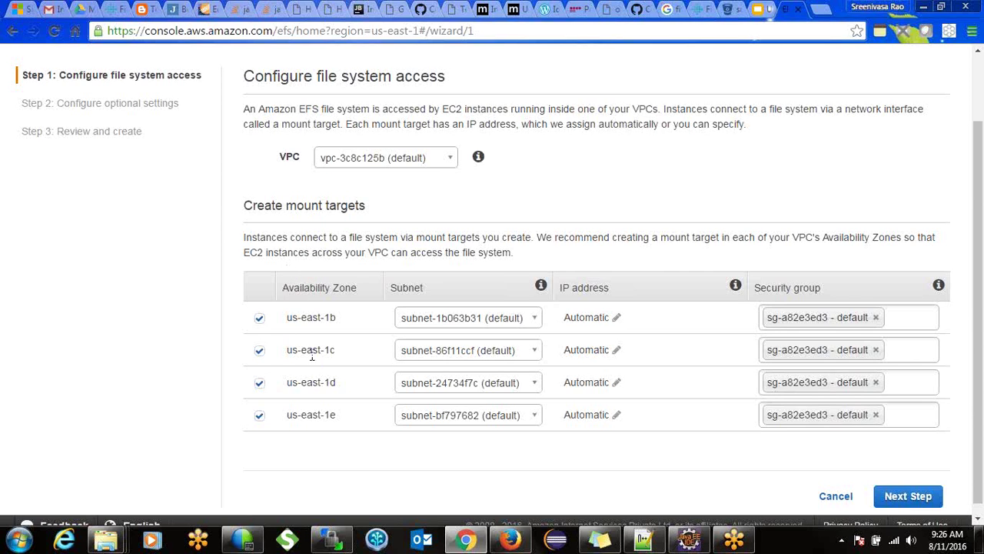
pyautogui.click(981, 82)
pyautogui.moveTo(980, 82); pyautogui.dragTo(981, 143)
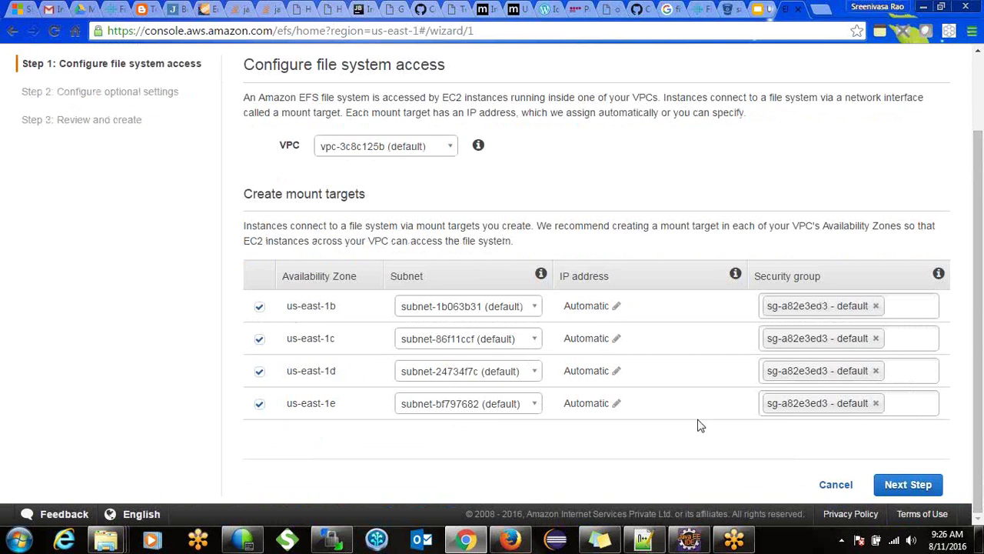
# Accept the default mount targets and set the Name tag's value to EFSDemo
pyautogui.click(907, 485)
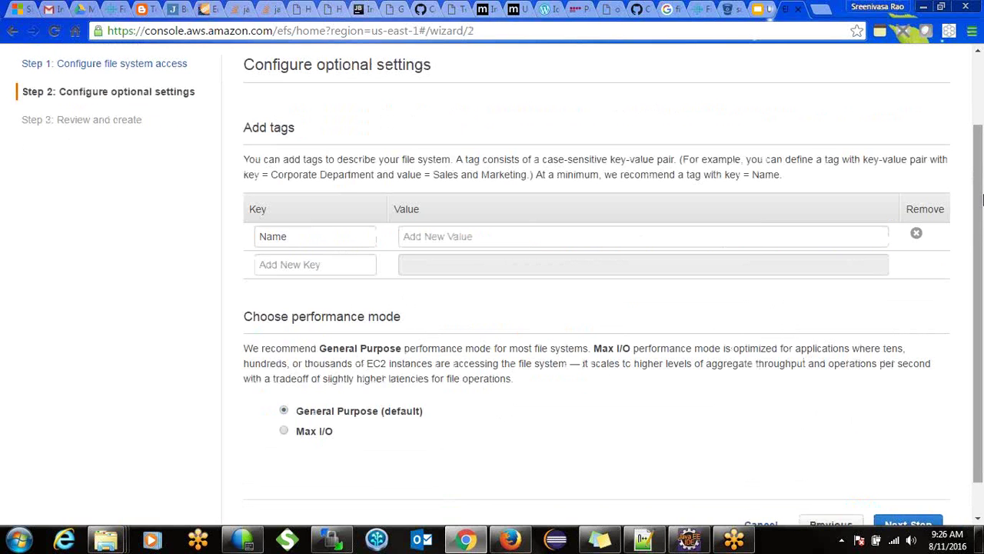
pyautogui.moveTo(980, 153); pyautogui.dragTo(979, 81)
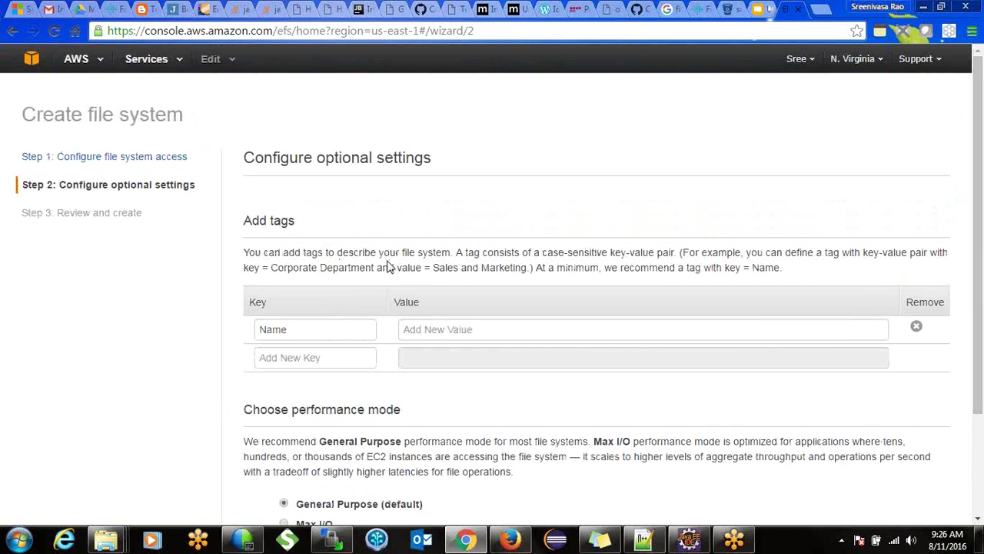
pyautogui.click(451, 329)
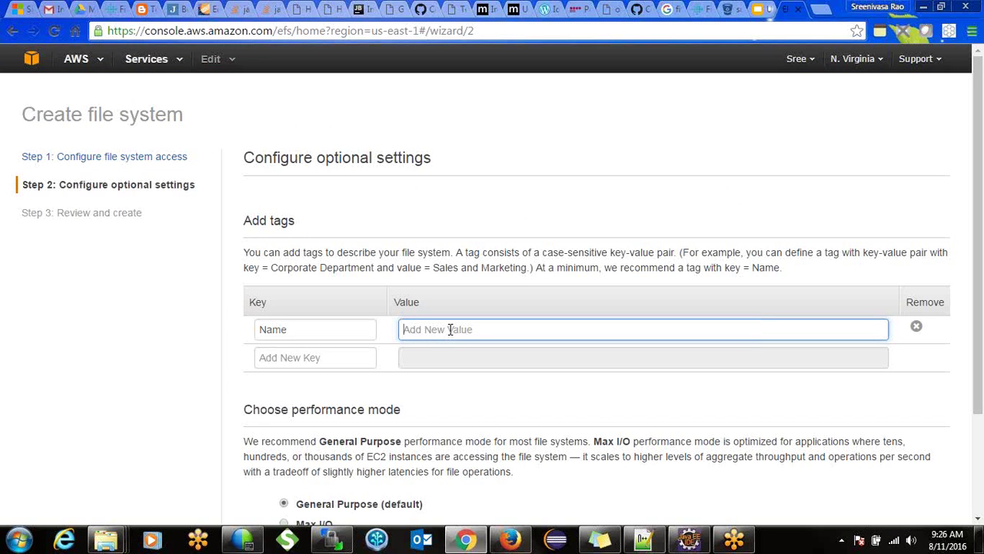
pyautogui.write('EFSDemo')
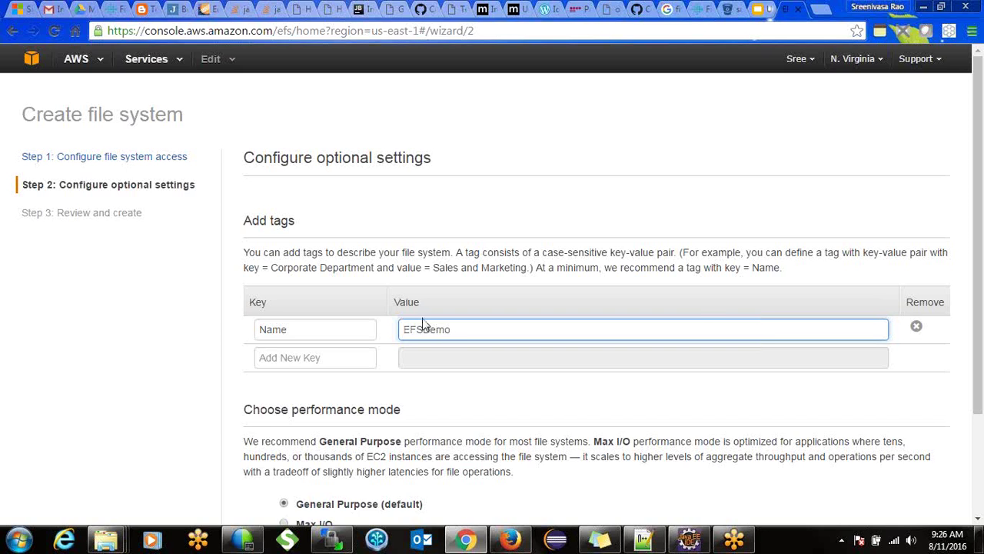
# Keep the General Purpose (default) performance mode and proceed to the configuration review
pyautogui.scroll(-3, 979, 261)
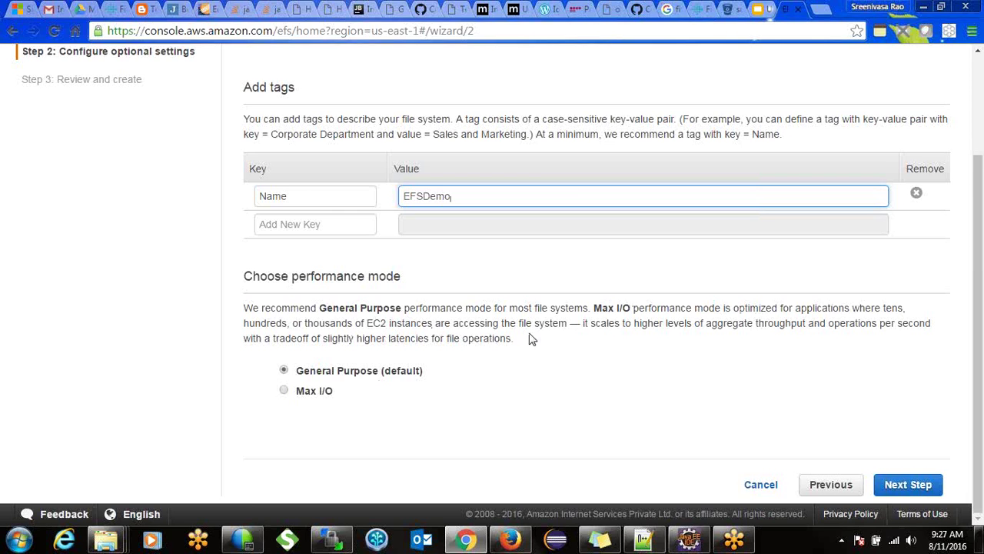
pyautogui.write(',')
pyautogui.click(909, 491)
pyautogui.click(909, 490)
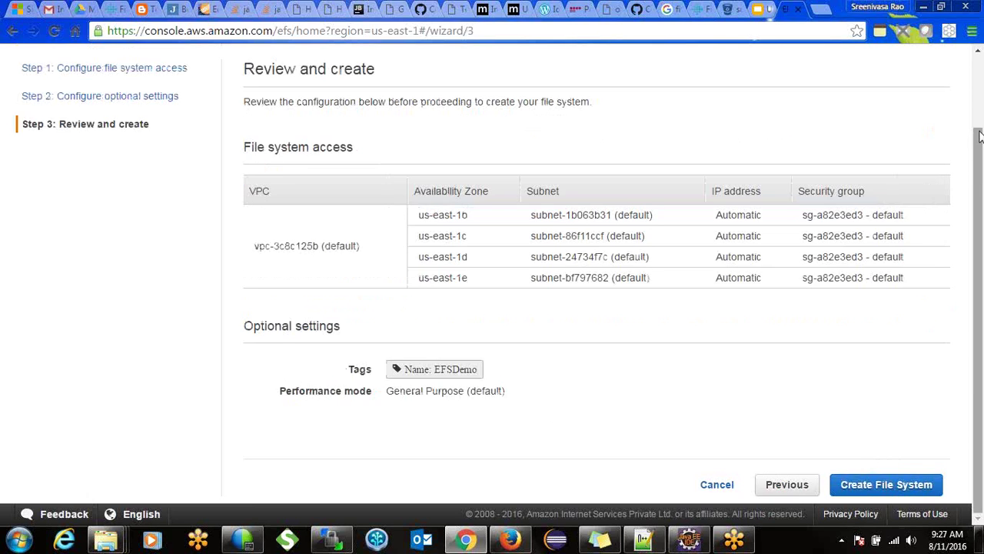
# Review the file system access and optional settings, and create the file system
pyautogui.scroll(2, 979, 133)
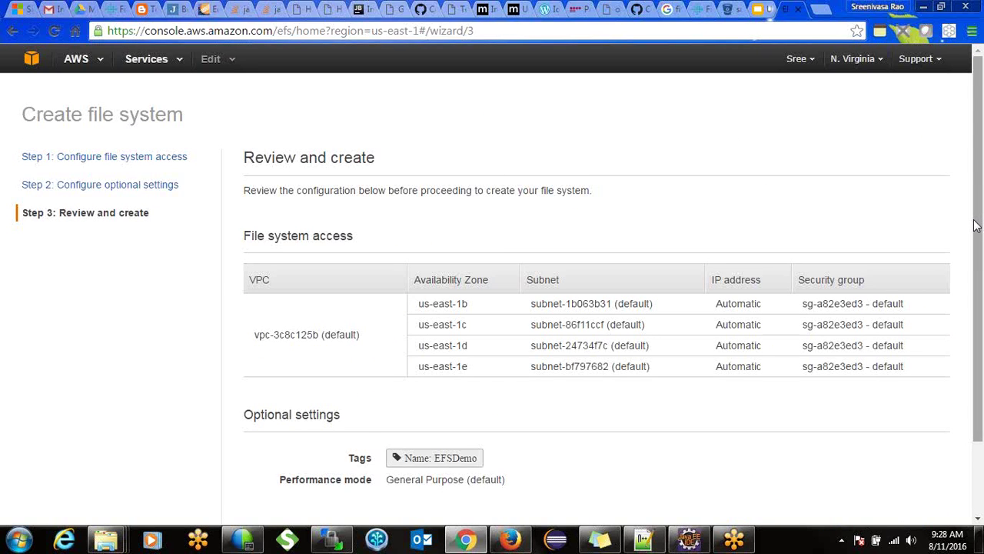
pyautogui.scroll(-2, 977, 228)
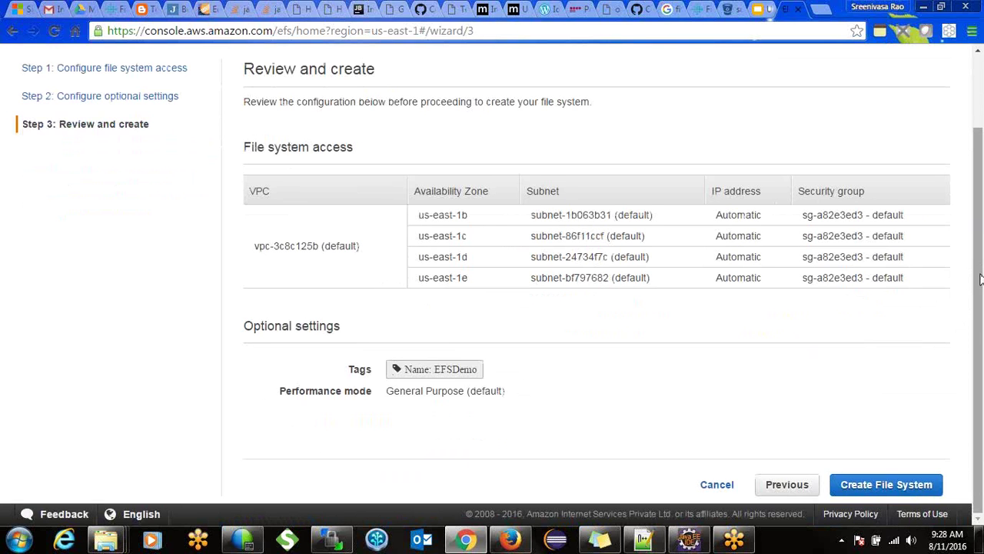
pyautogui.scroll(2, 980, 279)
pyautogui.scroll(-2, 980, 279)
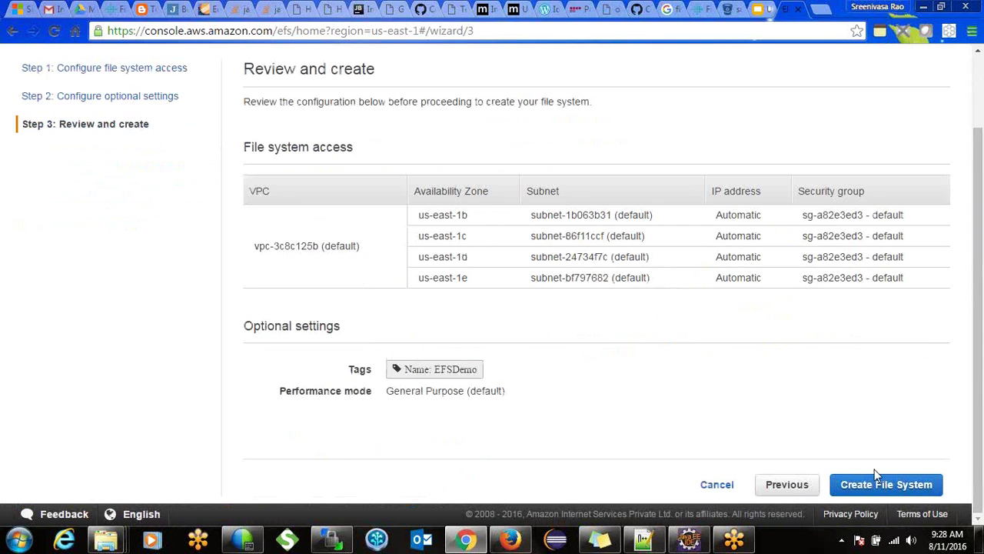
pyautogui.click(854, 490)
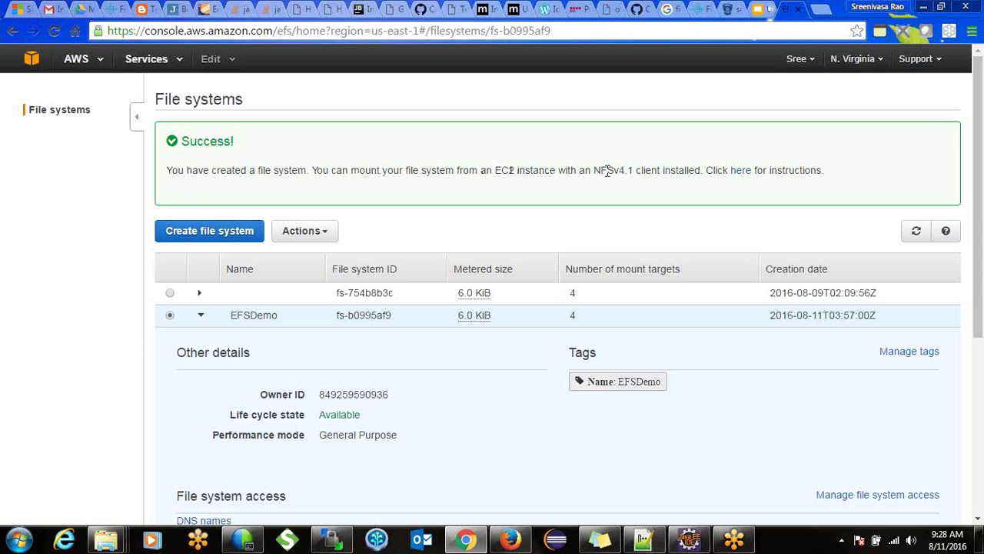
# Open the EC2 mount instructions and read the NFS client requirement and the security group setup for the instance
pyautogui.moveTo(596, 169); pyautogui.dragTo(698, 174)
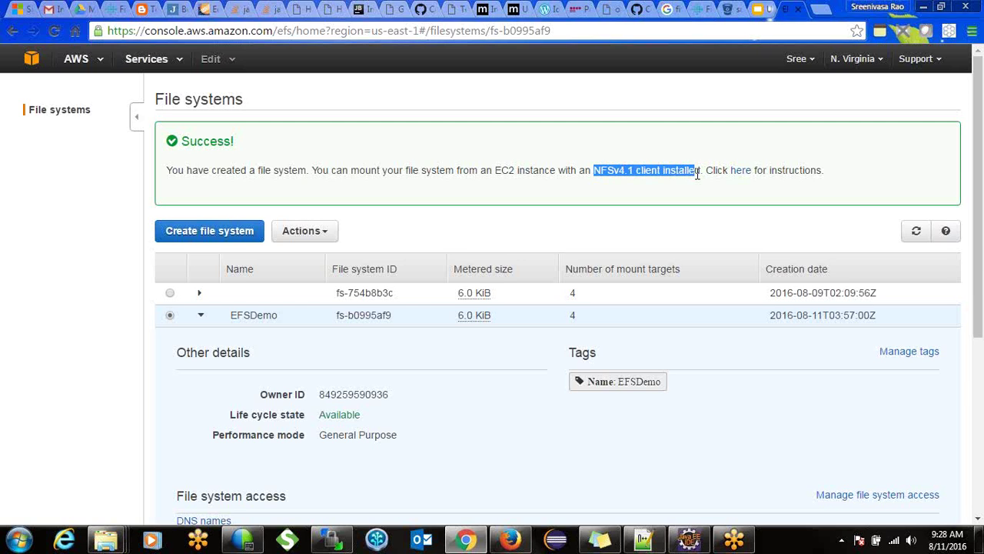
pyautogui.click(743, 172)
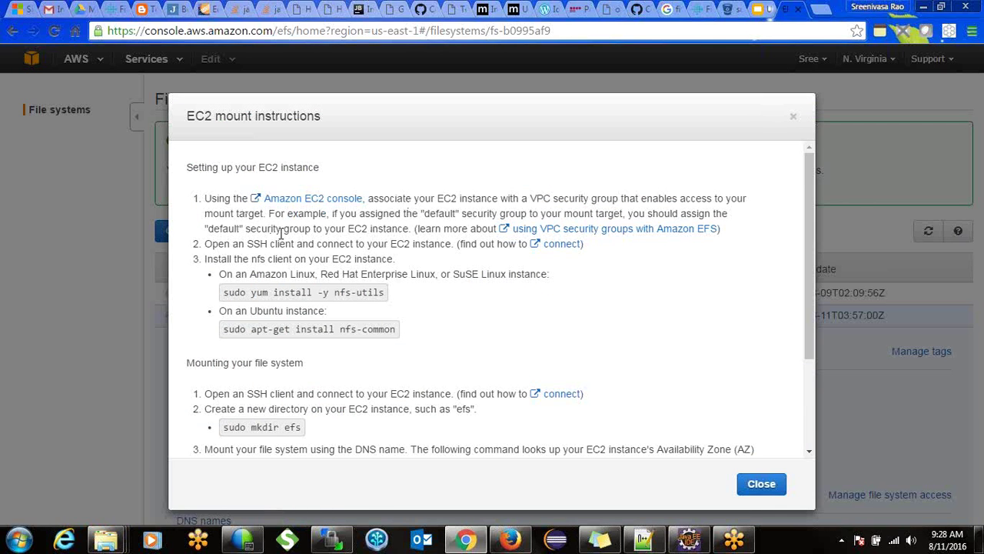
pyautogui.moveTo(206, 195); pyautogui.dragTo(324, 225)
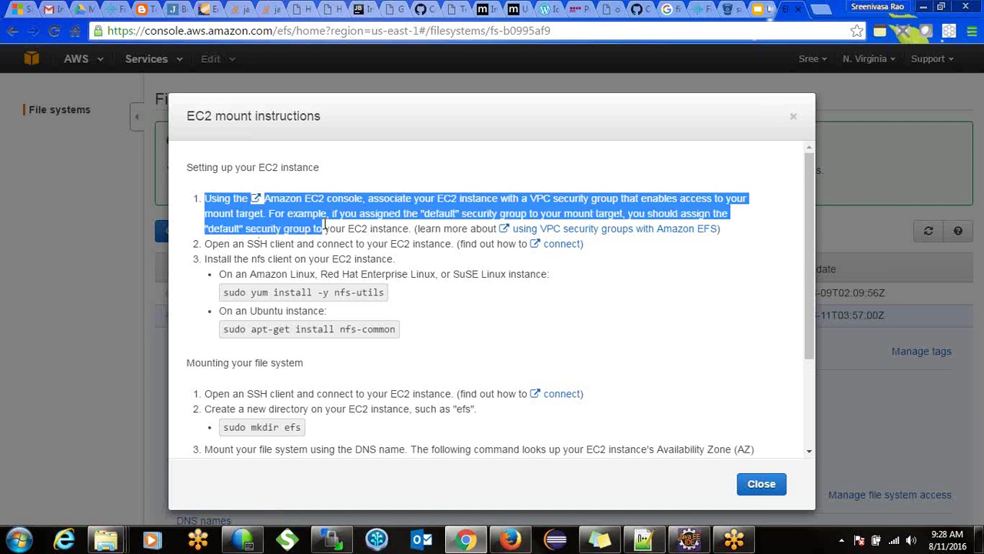
pyautogui.click(324, 226)
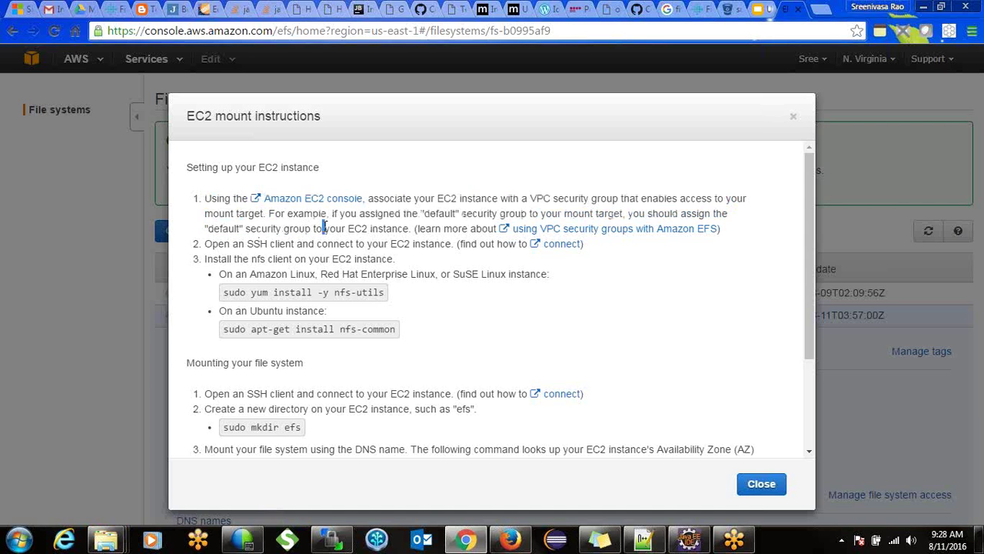
# Read the instructions for installing the NFS client on Amazon Linux with yum and on Ubuntu with apt-get
pyautogui.doubleClick(256, 243)
pyautogui.moveTo(207, 260); pyautogui.dragTo(319, 275)
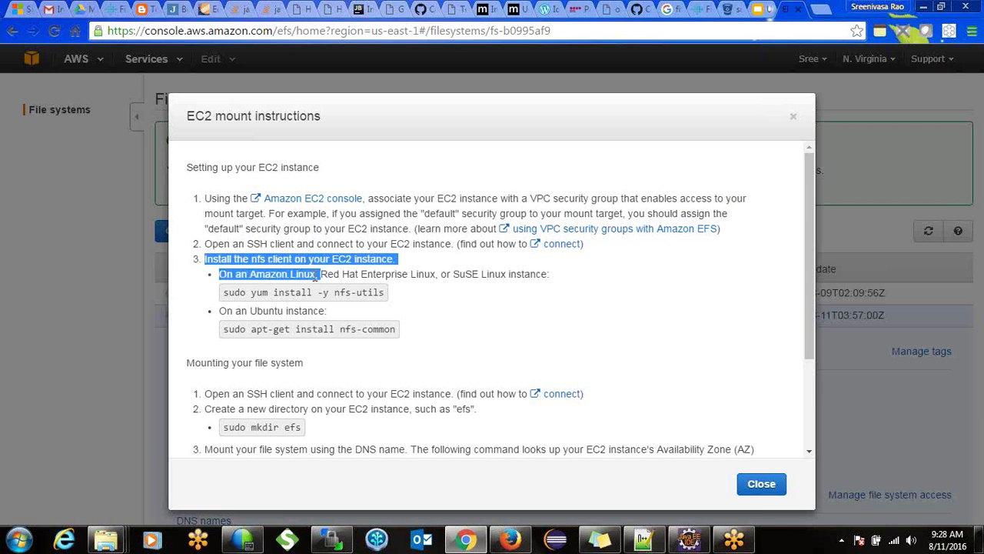
pyautogui.doubleClick(280, 261)
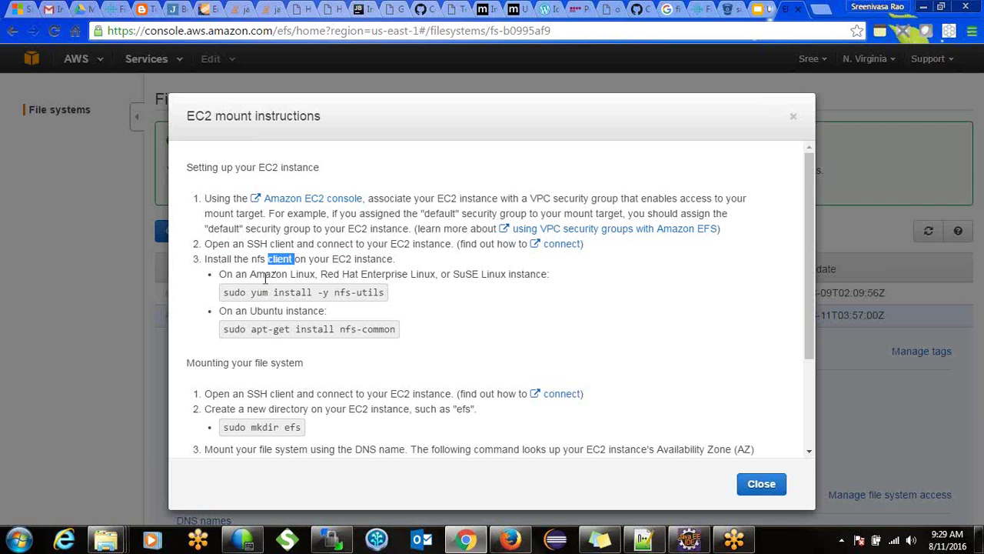
pyautogui.moveTo(248, 293); pyautogui.dragTo(305, 289)
pyautogui.moveTo(250, 274); pyautogui.dragTo(273, 293)
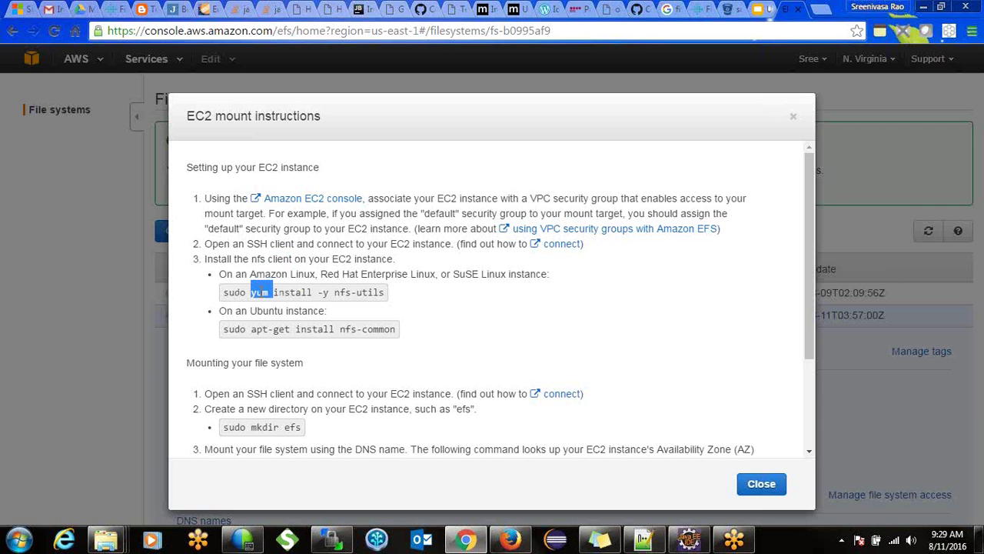
pyautogui.moveTo(253, 329); pyautogui.dragTo(290, 330)
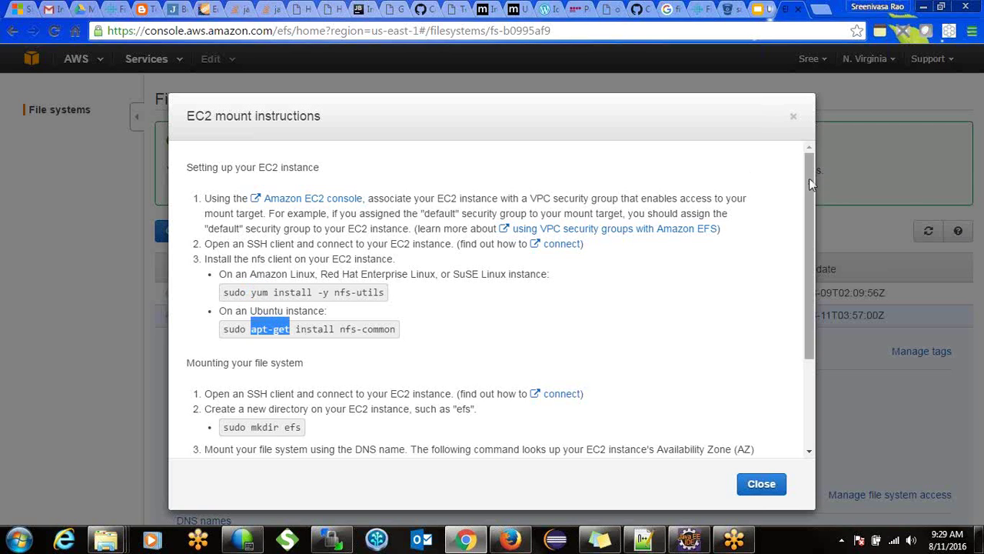
# Read the file system mounting section, including the step that mounts it using the DNS name
pyautogui.moveTo(806, 189); pyautogui.dragTo(728, 242)
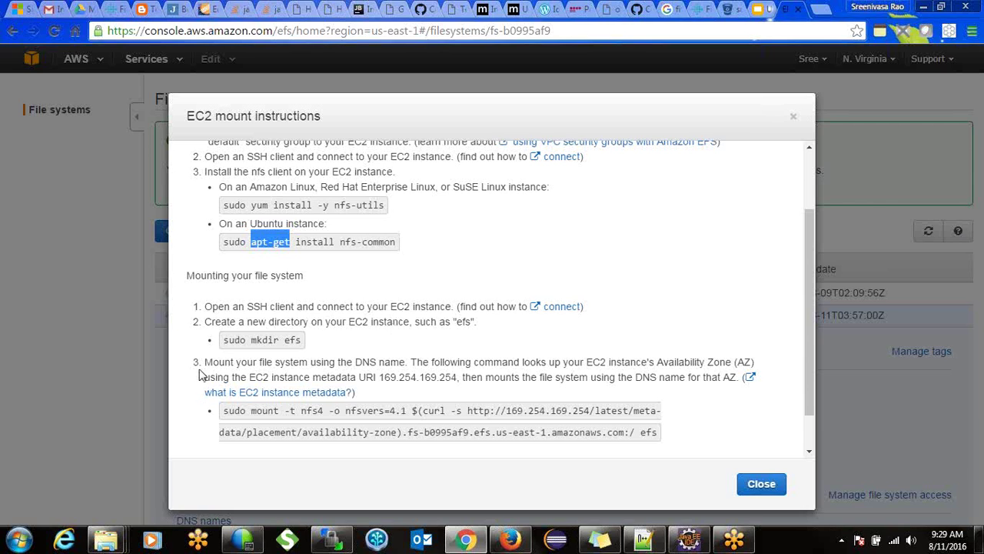
pyautogui.moveTo(205, 361); pyautogui.dragTo(265, 361)
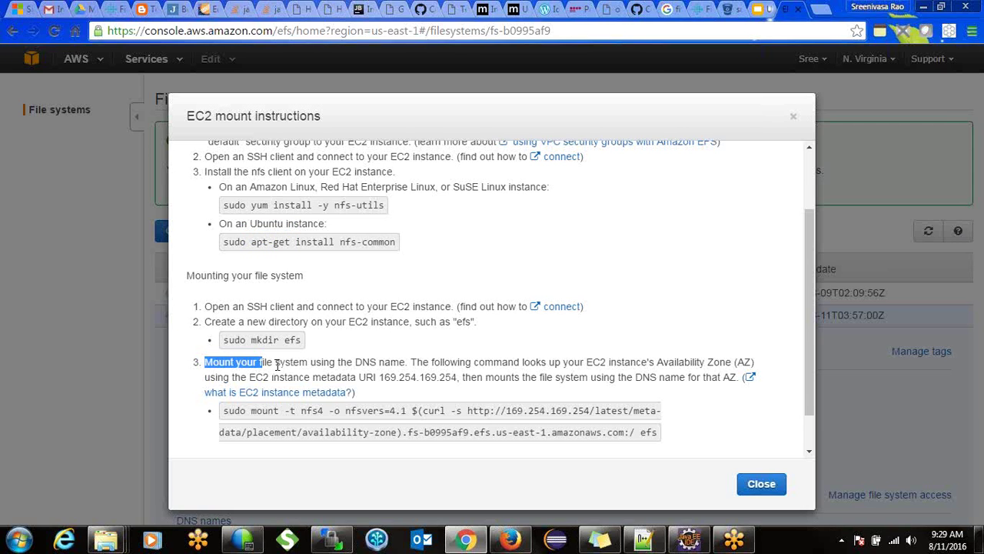
pyautogui.click(276, 373)
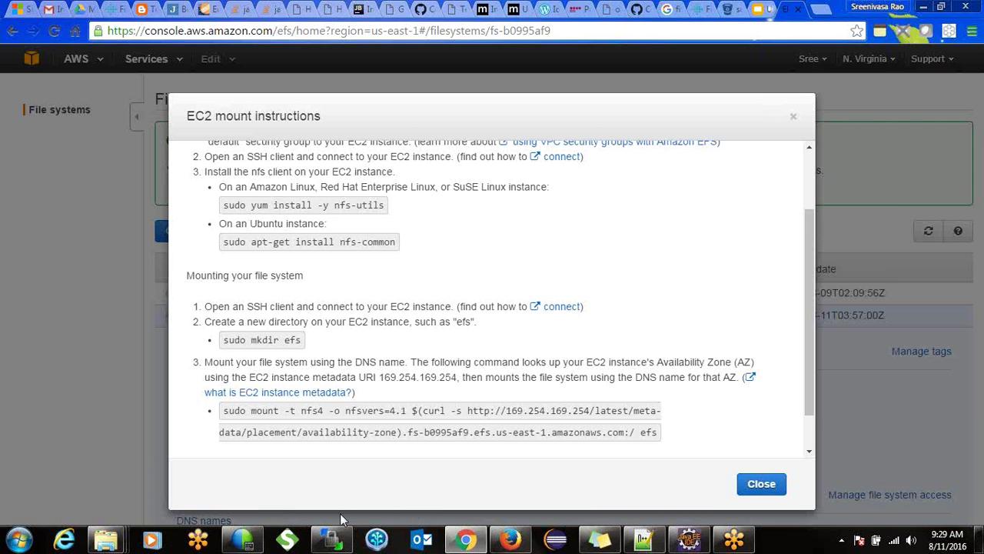
# Switch to WinSCP, open and clear a PuTTY terminal for the EC2 session, and try to open the remote efs folder
pyautogui.click(330, 538)
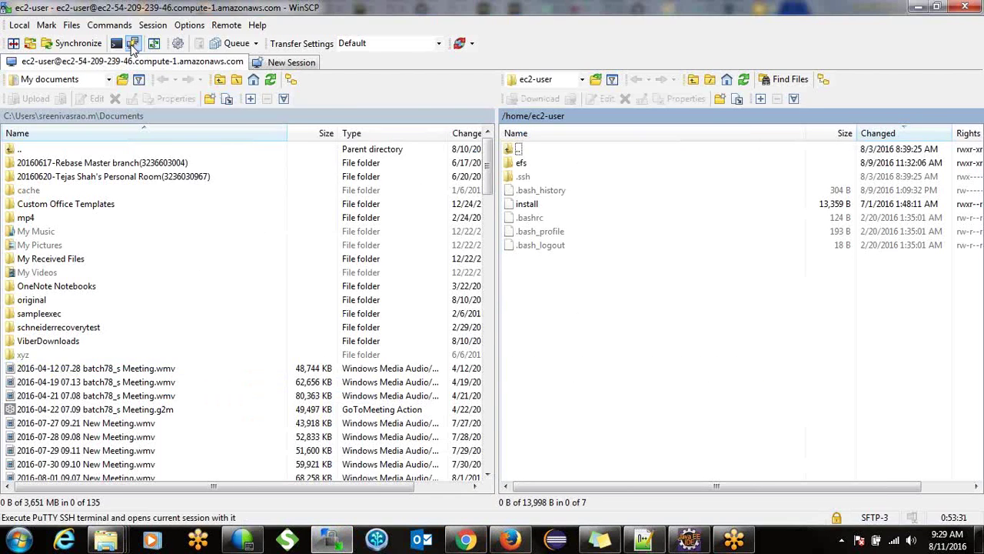
pyautogui.click(133, 43)
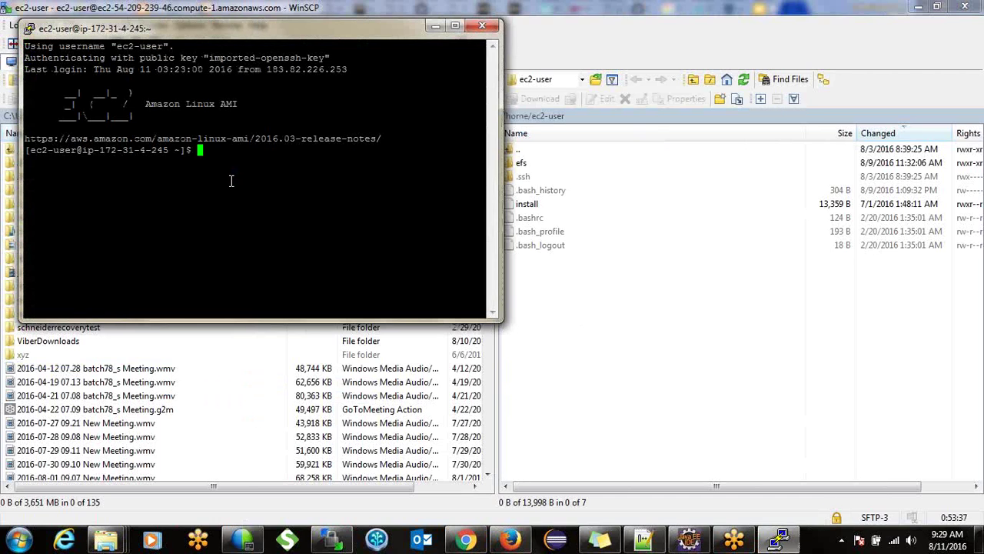
pyautogui.write('clear')
pyautogui.press('Return')
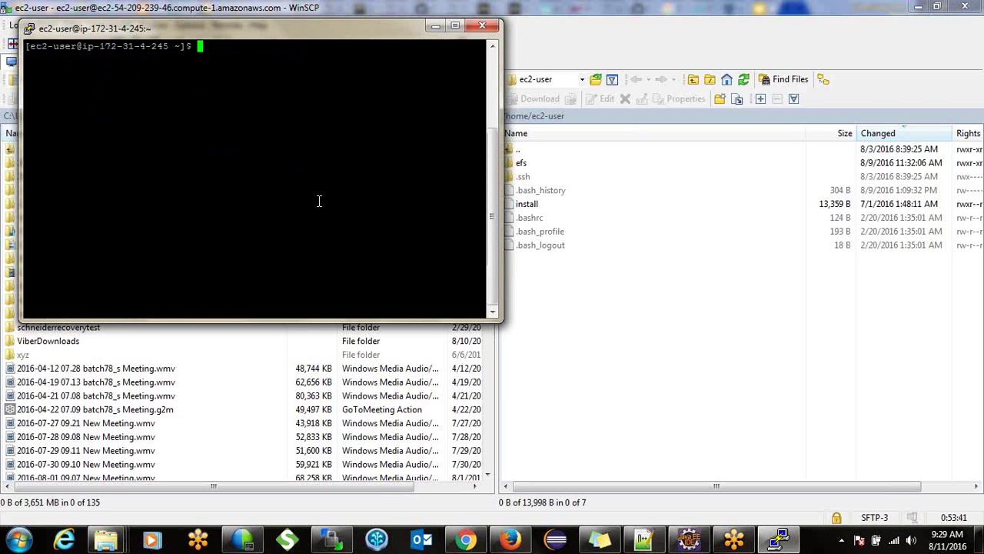
pyautogui.doubleClick(523, 165)
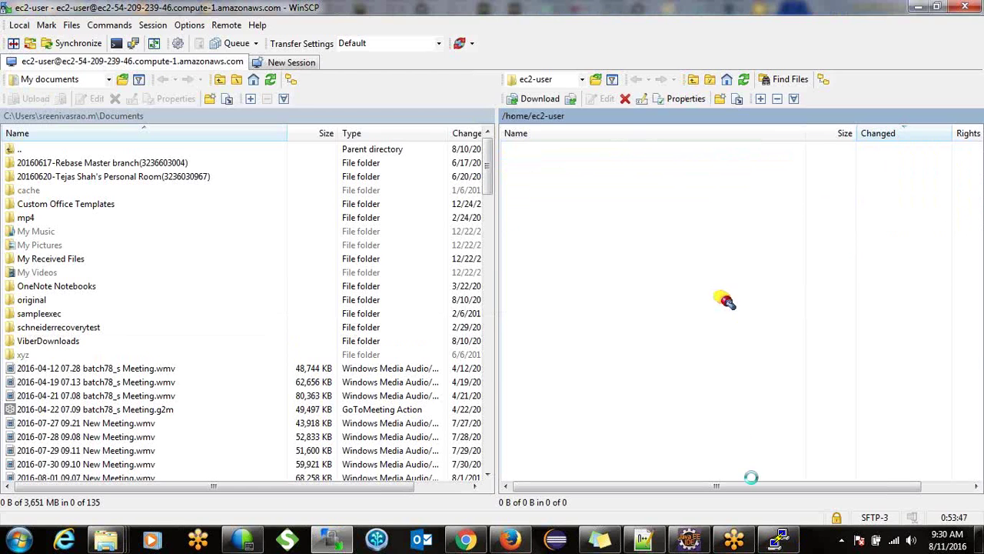
pyautogui.hotkey('alt', 'Tab')
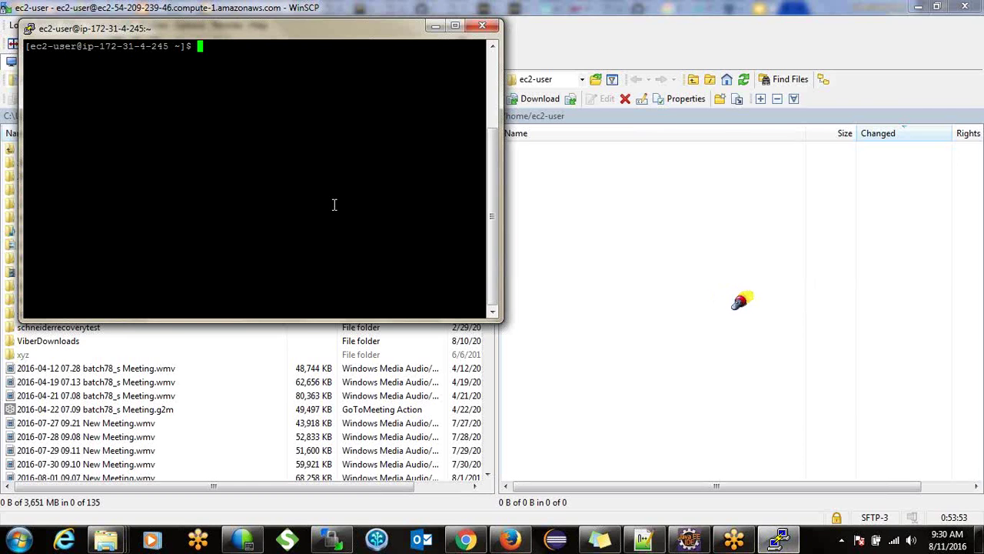
# Enter the command "sudo yum install -y nfs-utils" in the PuTTY terminal without running it, and reconnect the dropped WinSCP session
pyautogui.write('sudo ')
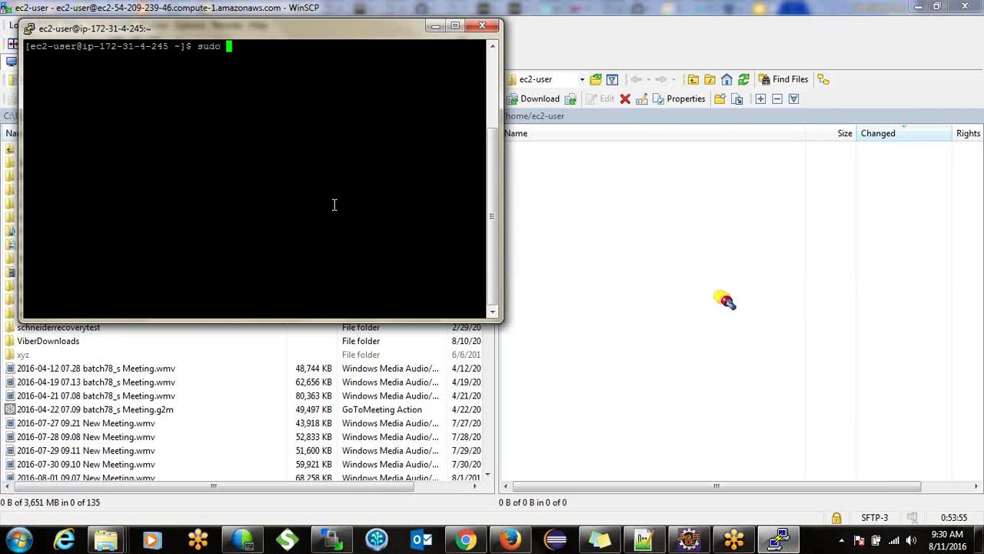
pyautogui.write('yum ins')
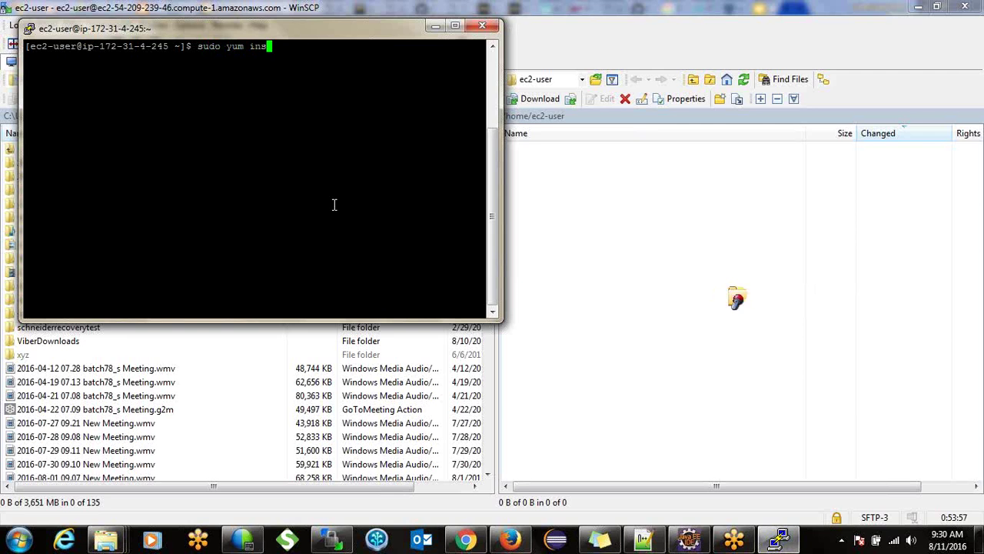
pyautogui.write('tal')
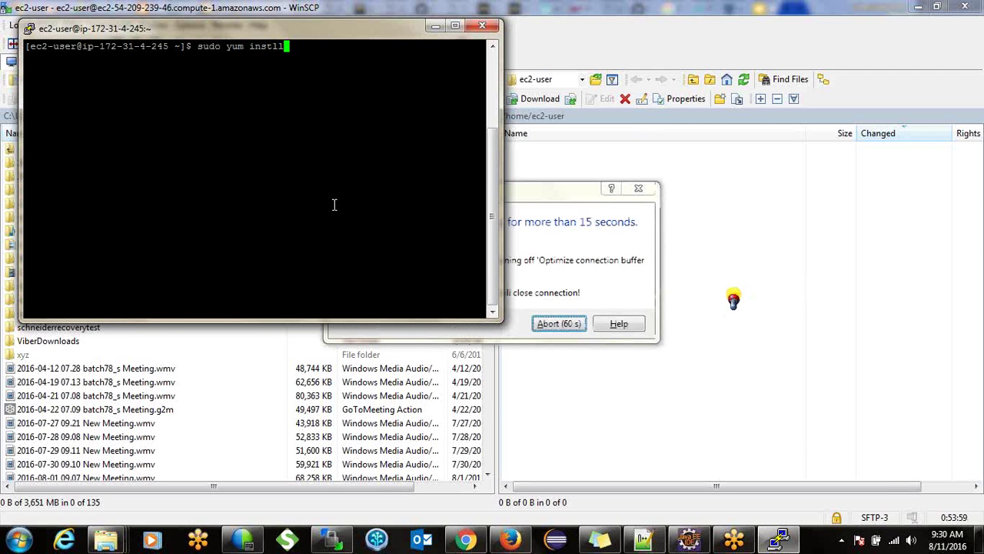
pyautogui.press('BackSpace')
pyautogui.press('BackSpace')
pyautogui.press('BackSpace')
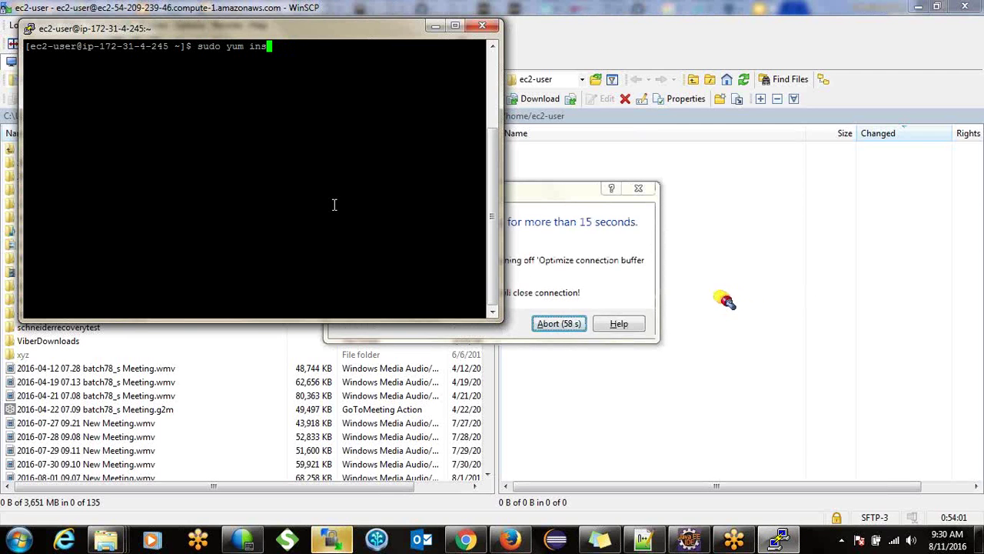
pyautogui.write('tall')
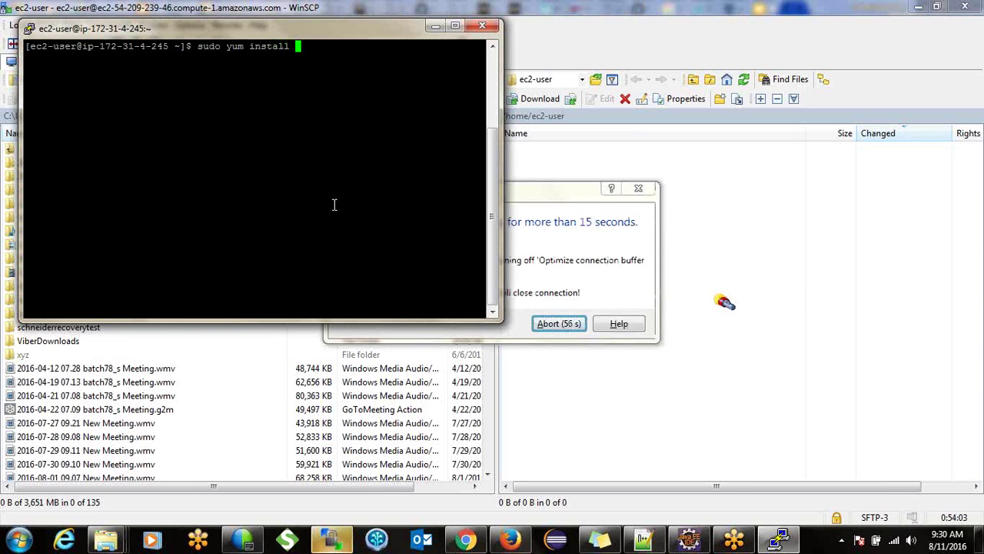
pyautogui.write(' -')
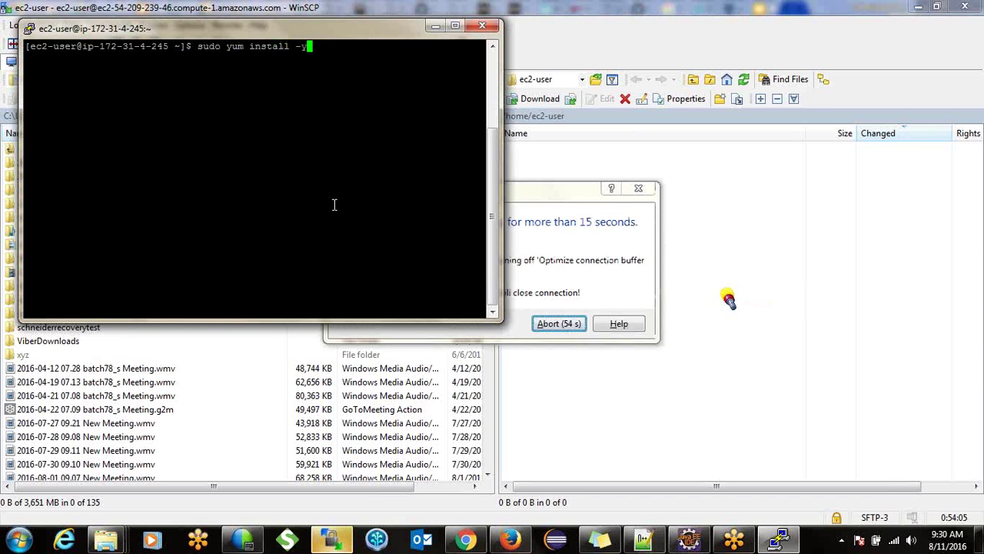
pyautogui.write('y')
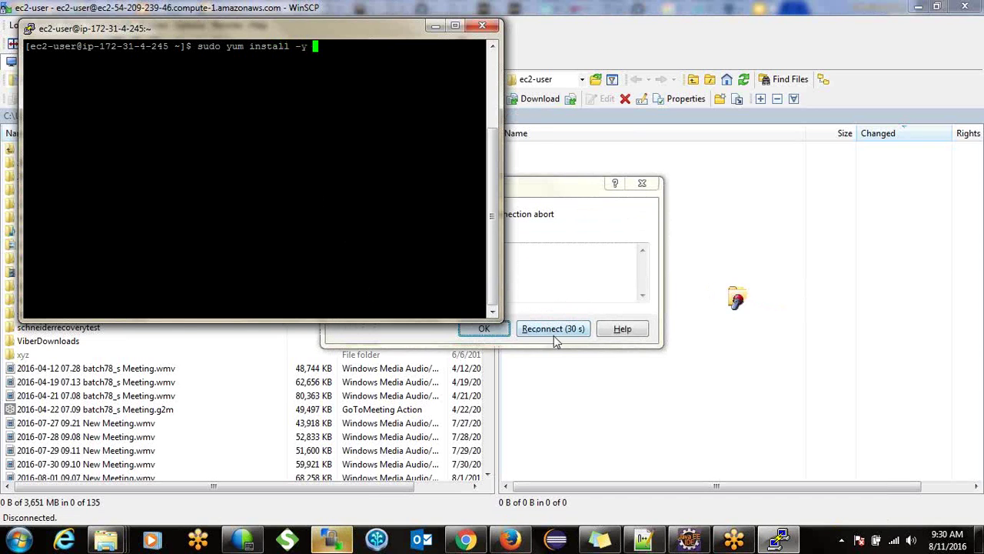
pyautogui.click(554, 331)
pyautogui.click(781, 540)
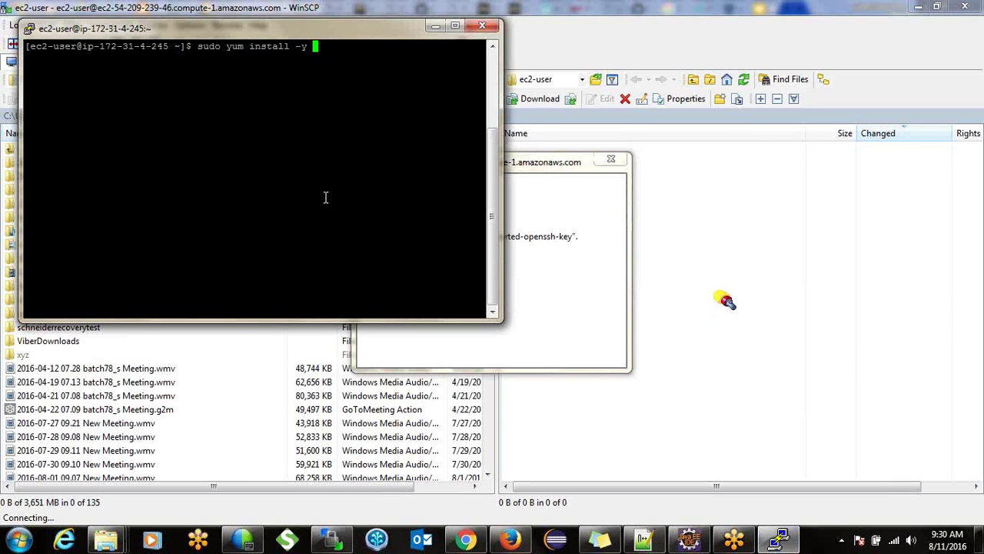
pyautogui.write('n')
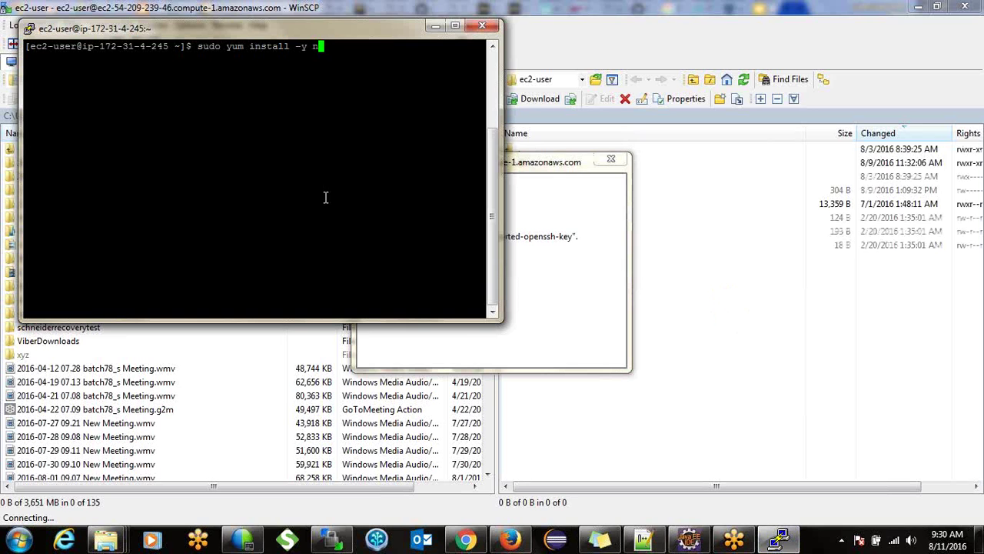
pyautogui.write('fs-utils')
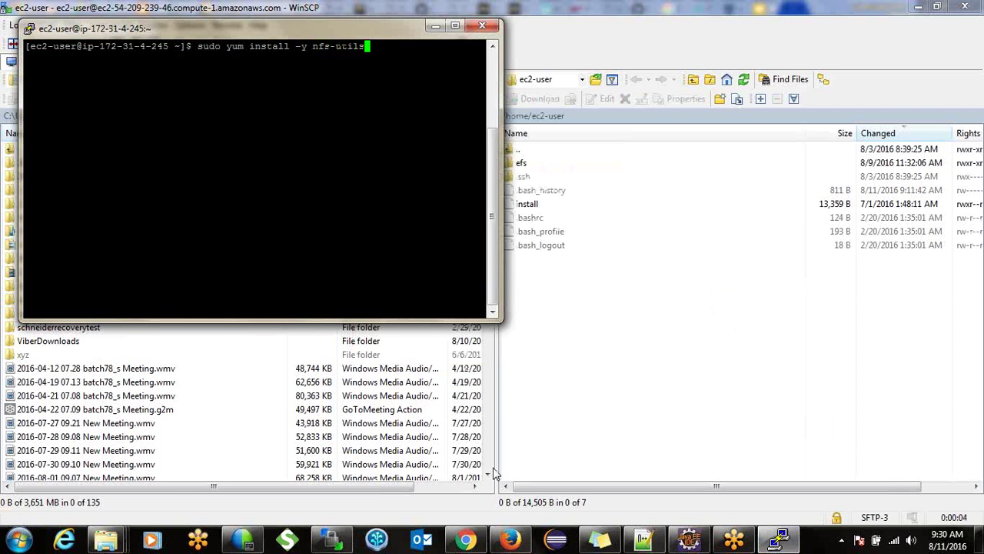
# Check the nfs-utils package name against the EC2 mount instructions in Chrome, and run the install command in PuTTY
pyautogui.click(466, 538)
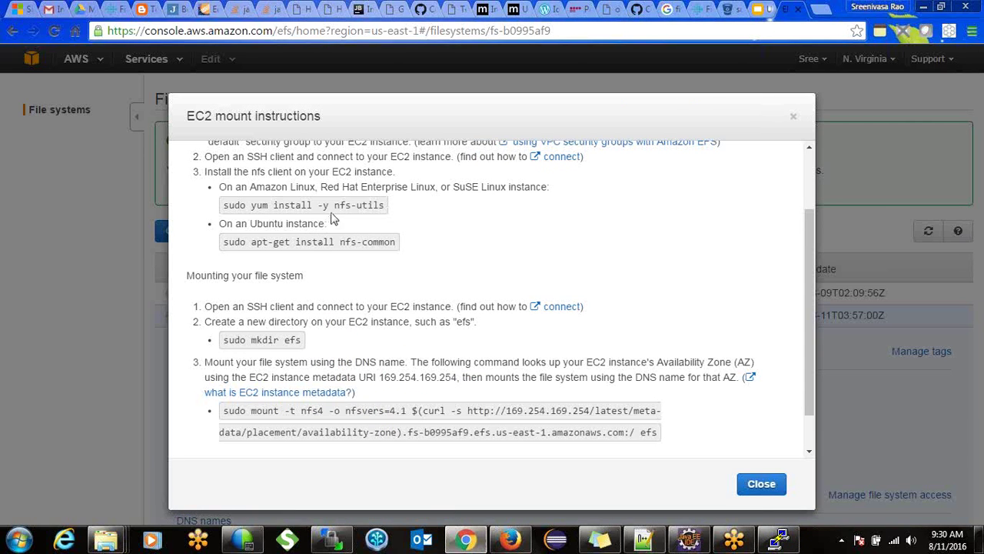
pyautogui.moveTo(336, 205); pyautogui.dragTo(388, 216)
pyautogui.click(432, 278)
pyautogui.click(780, 539)
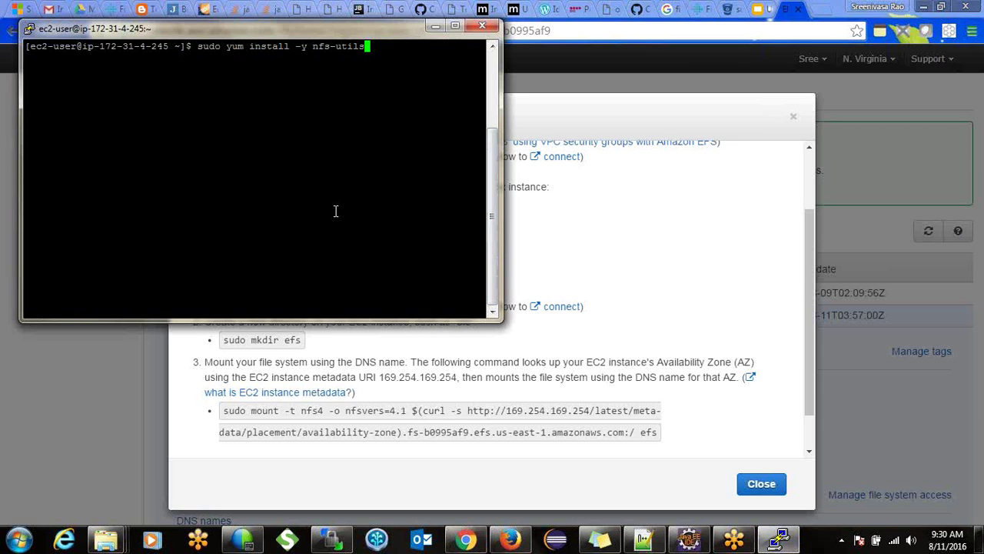
pyautogui.press('Return')
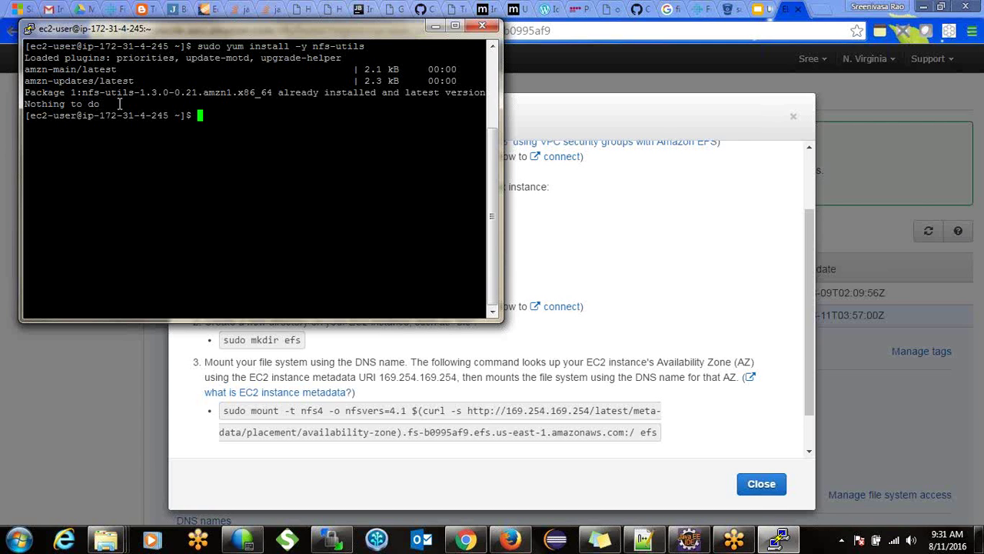
# Switch to Chrome and open google.com in a new tab
pyautogui.click(670, 8)
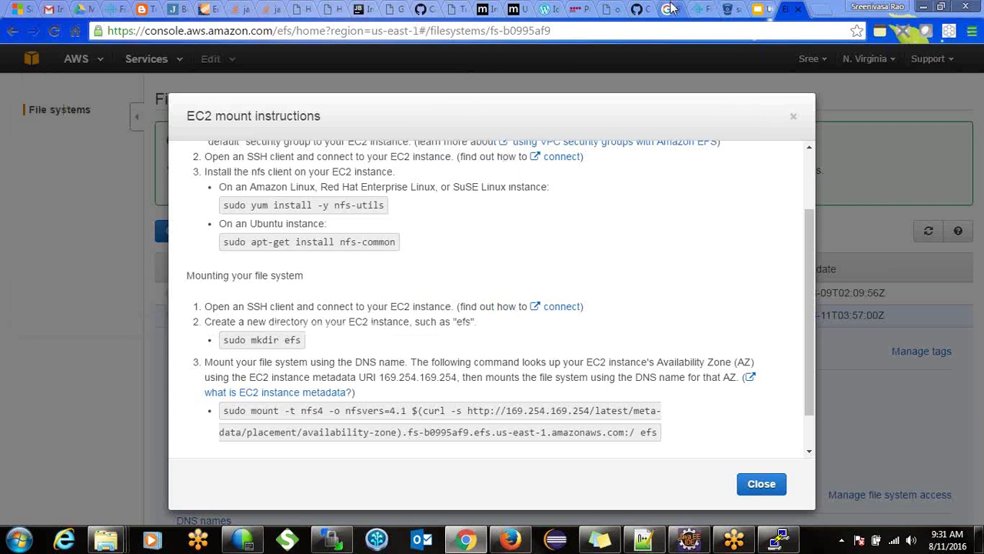
pyautogui.click(671, 8)
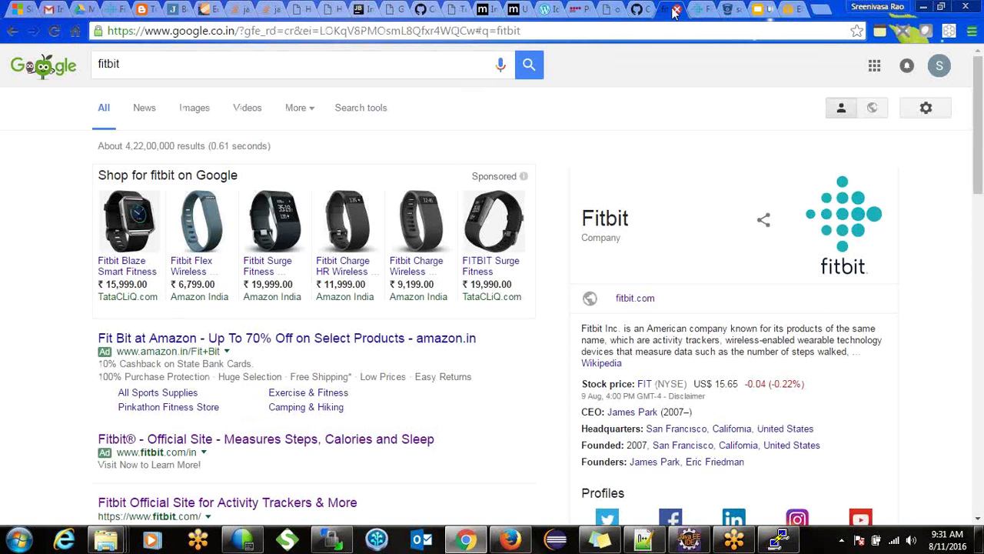
pyautogui.click(820, 11)
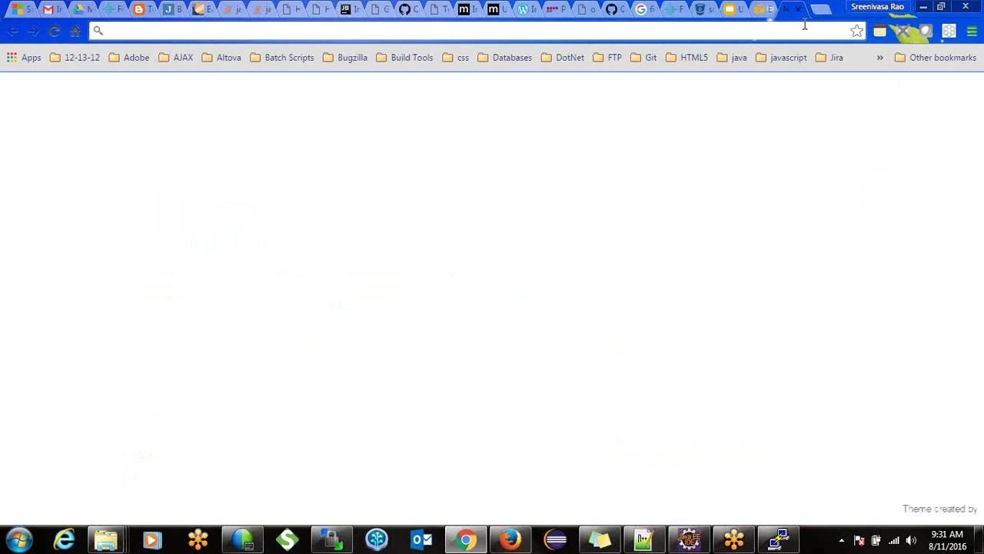
pyautogui.write('google.com')
pyautogui.press('Return')
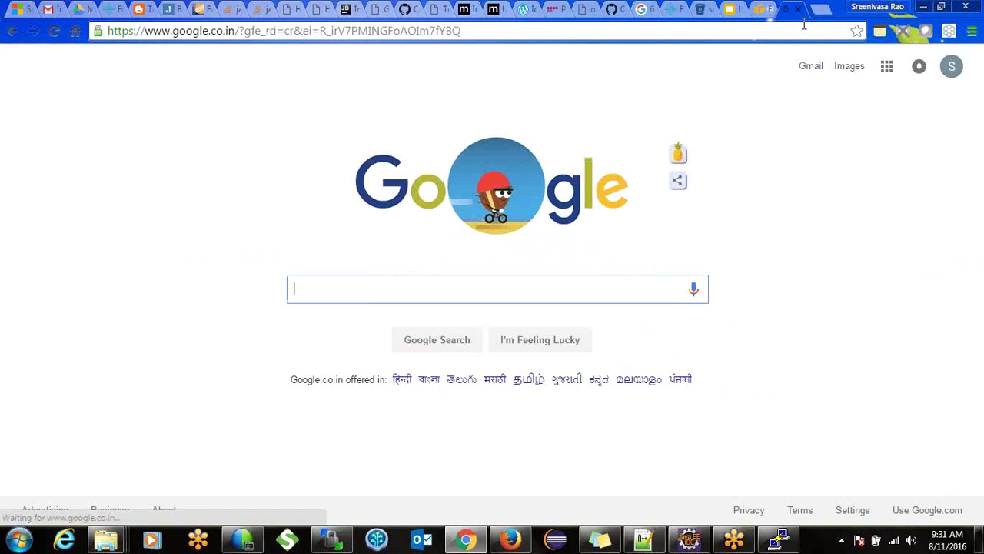
# Search for "how to check nfs version in linux" and open the Unix & Linux question "Which version of NFS is my NFS server using?"
pyautogui.write('h')
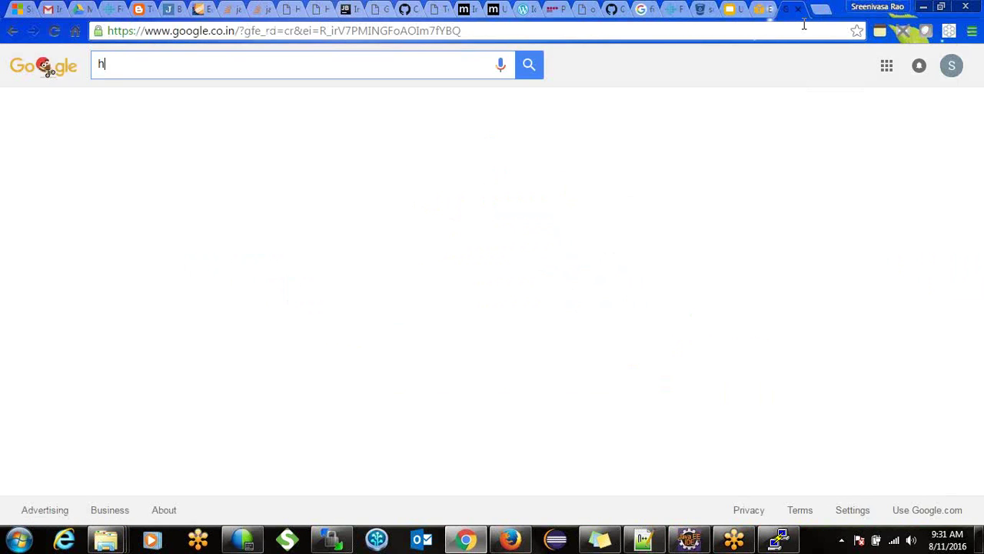
pyautogui.write('ow to c')
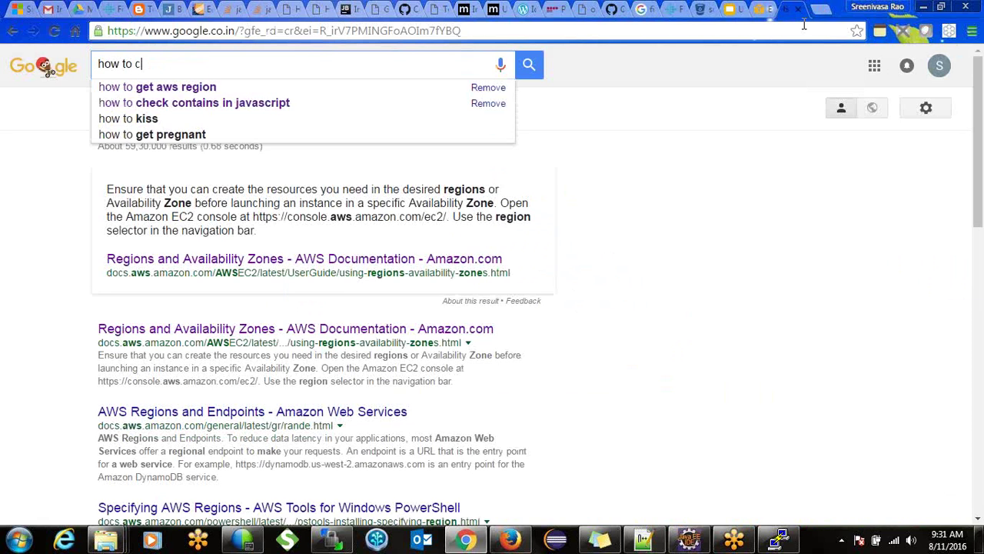
pyautogui.write('heck')
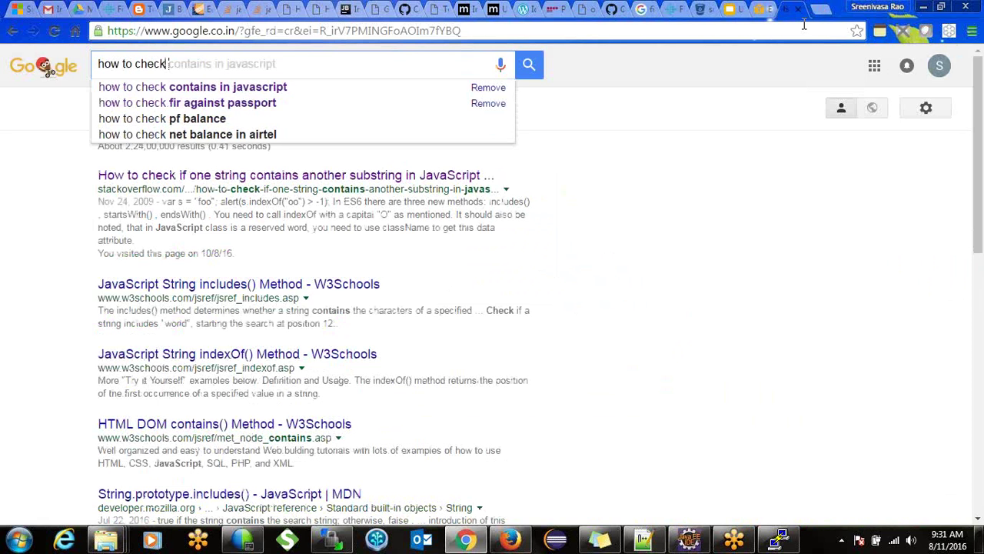
pyautogui.write(' nfs')
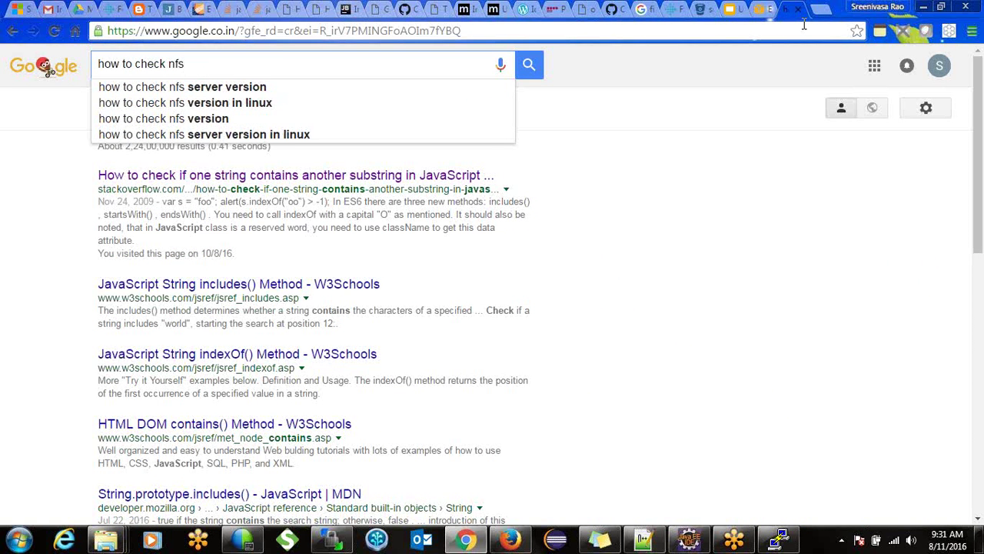
pyautogui.press('Down')
pyautogui.press('Down')
pyautogui.press('Return')
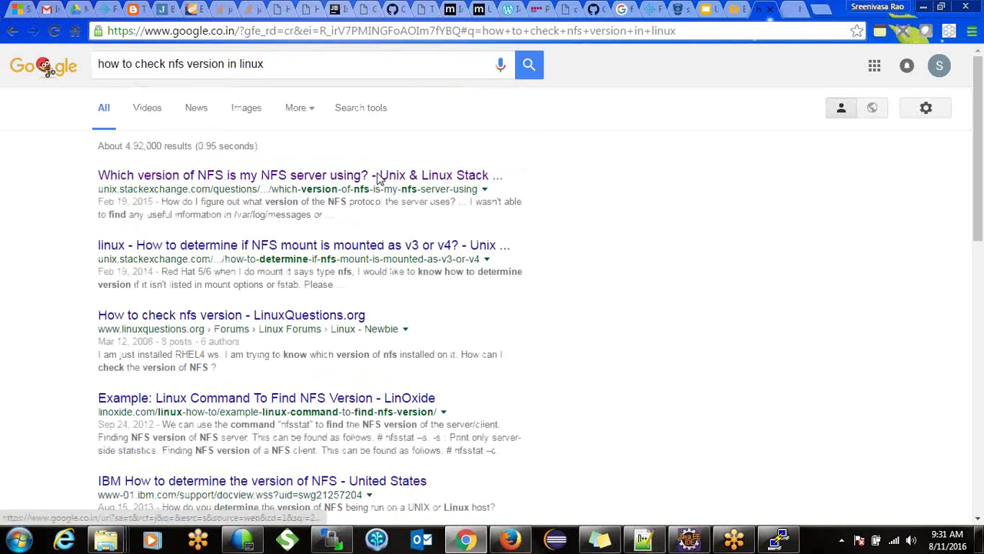
pyautogui.click(379, 179)
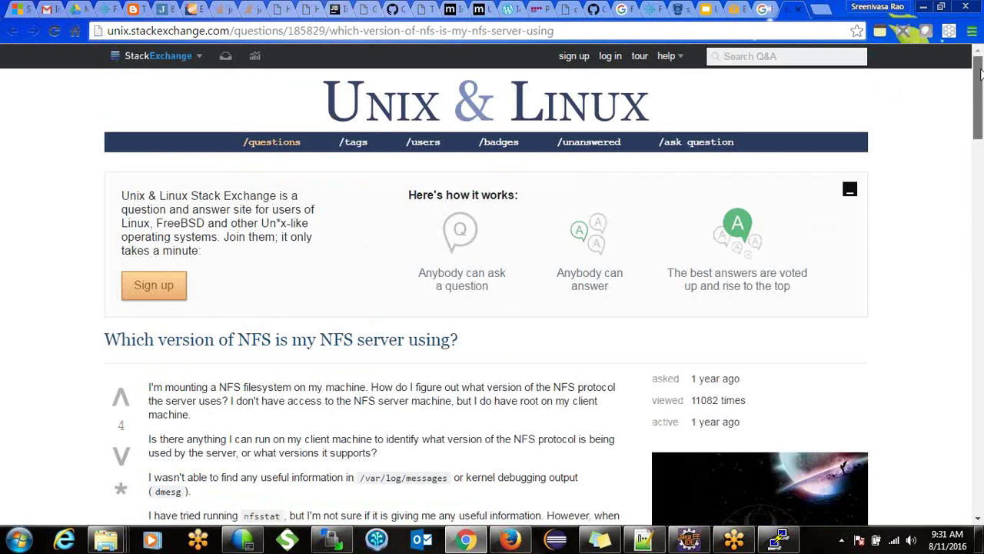
# Read the answers on checking the NFS version, switch to PuTTY and run "nfsstat -c"
pyautogui.moveTo(980, 71); pyautogui.dragTo(979, 151)
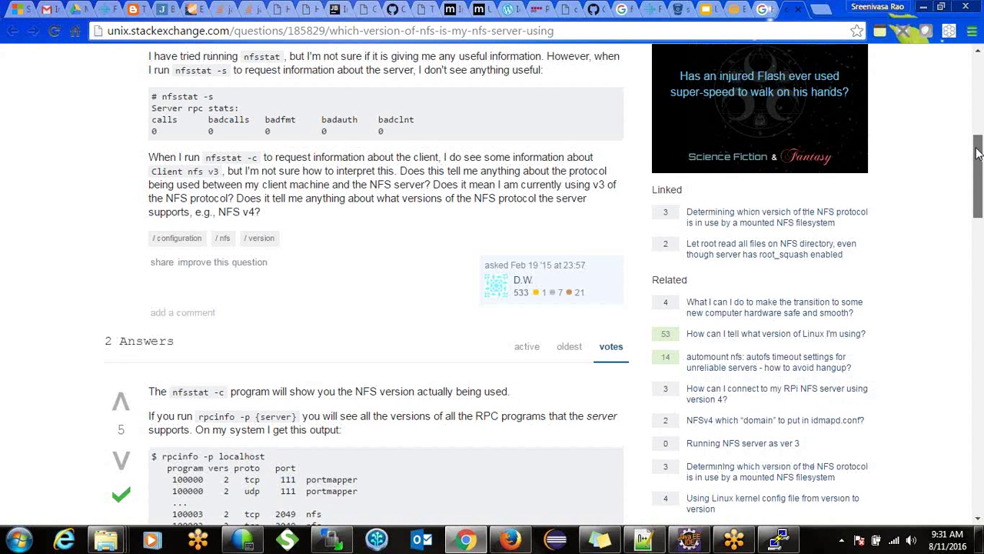
pyautogui.moveTo(978, 154); pyautogui.dragTo(954, 246)
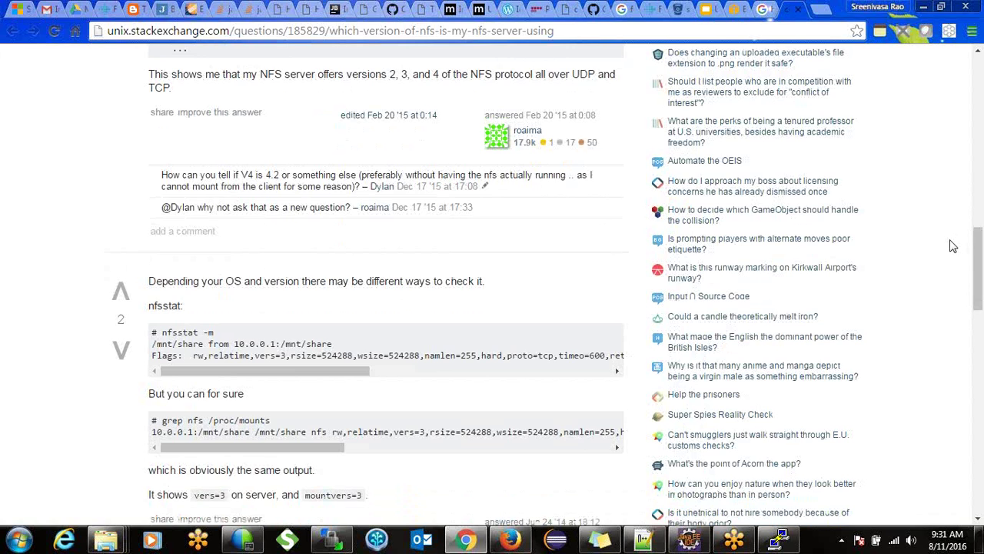
pyautogui.click(766, 531)
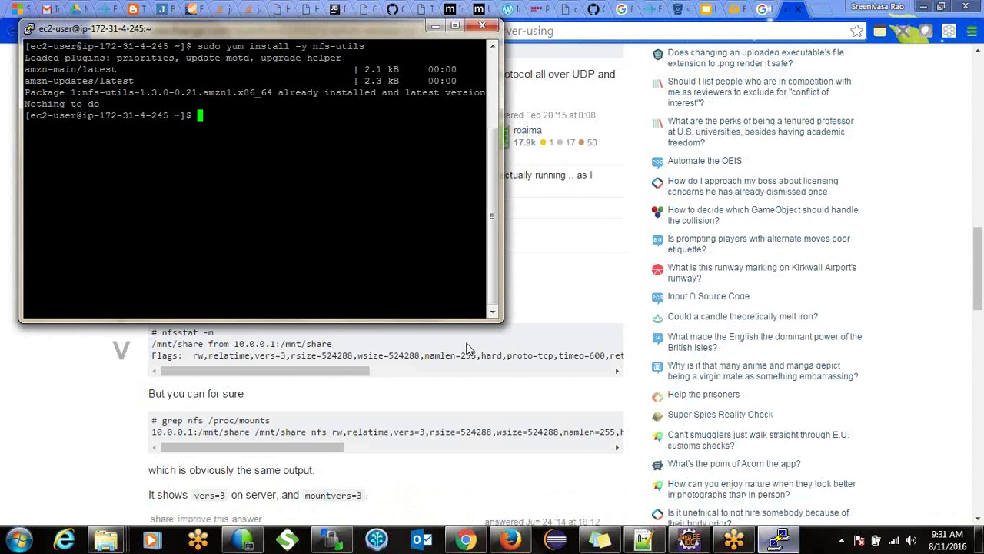
pyautogui.write('r')
pyautogui.write('fs')
pyautogui.write('-stat')
pyautogui.press('BackSpace')
pyautogui.press('BackSpace')
pyautogui.press('BackSpace')
pyautogui.press('BackSpace')
pyautogui.press('BackSpace')
pyautogui.write('stat -c')
pyautogui.press('Return')
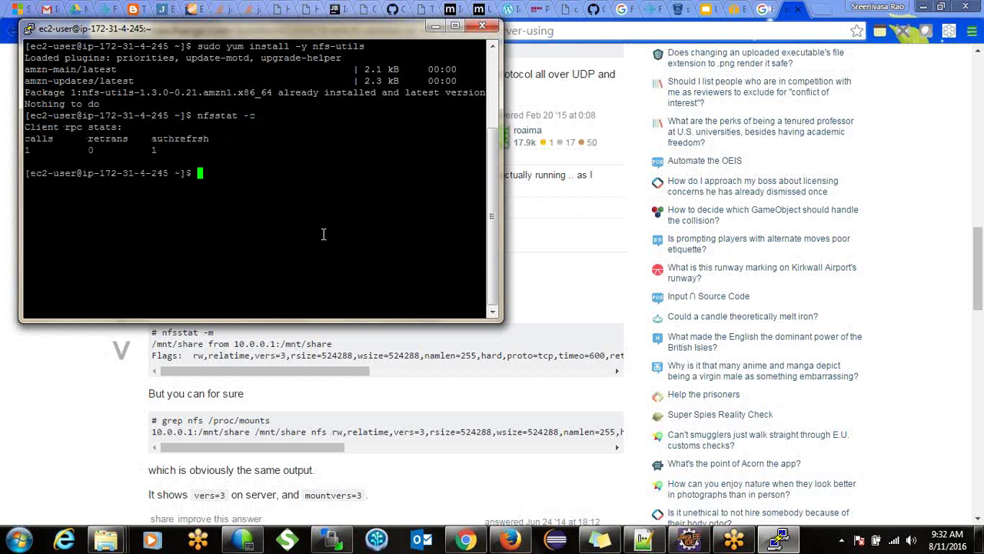
# Run "nfsstat -m" in the terminal to check the mounted NFS version
pyautogui.press('Up')
pyautogui.press('BackSpace')
pyautogui.write('m')
pyautogui.press('Return')
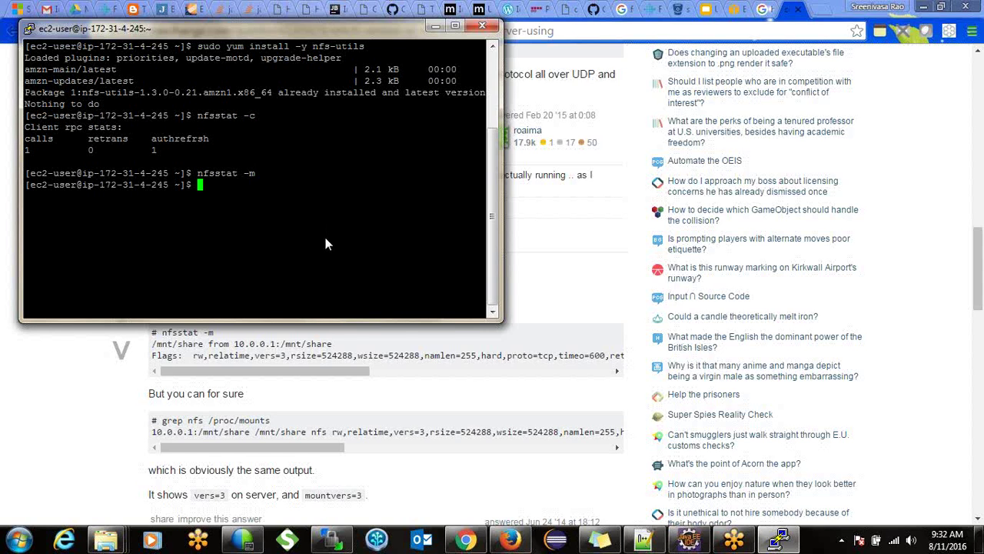
# Read the remaining NFS version answers and comments in Chrome, and return to PuTTY to clear the terminal
pyautogui.click(316, 400)
pyautogui.moveTo(976, 296); pyautogui.dragTo(969, 276)
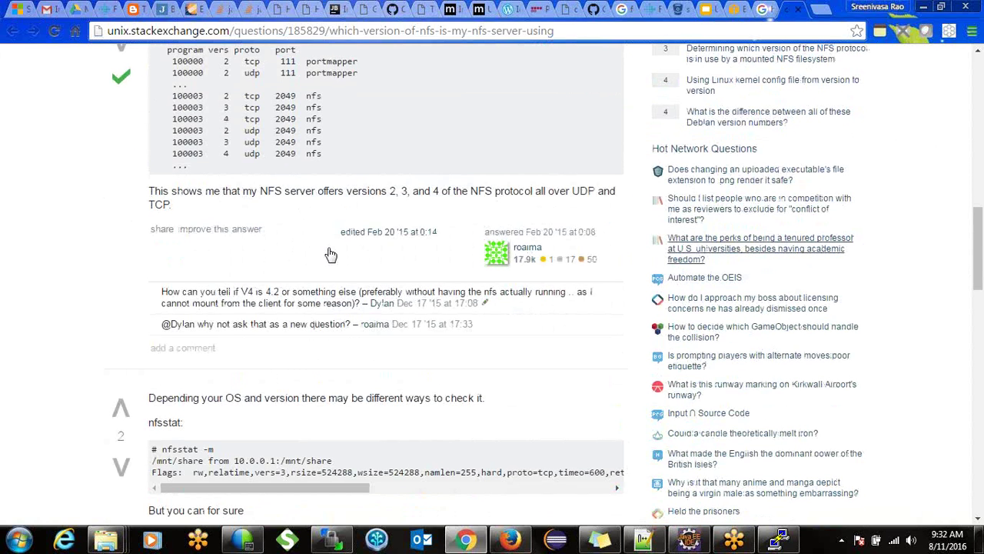
pyautogui.moveTo(980, 242); pyautogui.dragTo(967, 350)
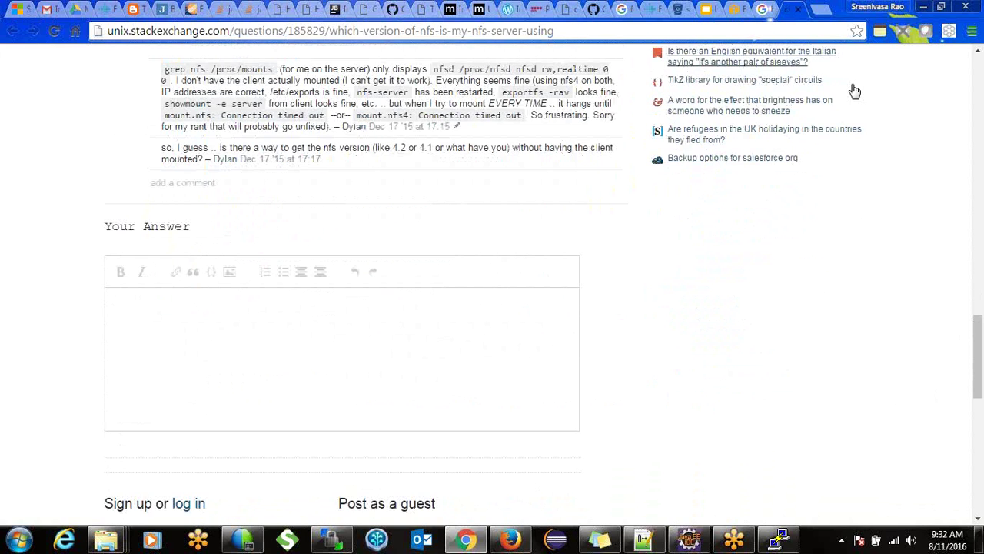
pyautogui.click(780, 540)
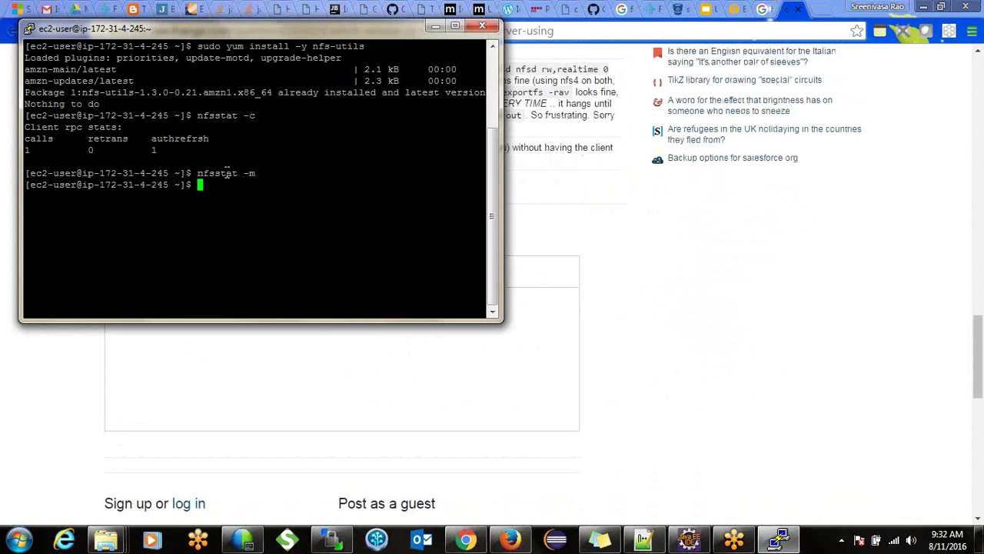
pyautogui.write('clear')
pyautogui.press('Return')
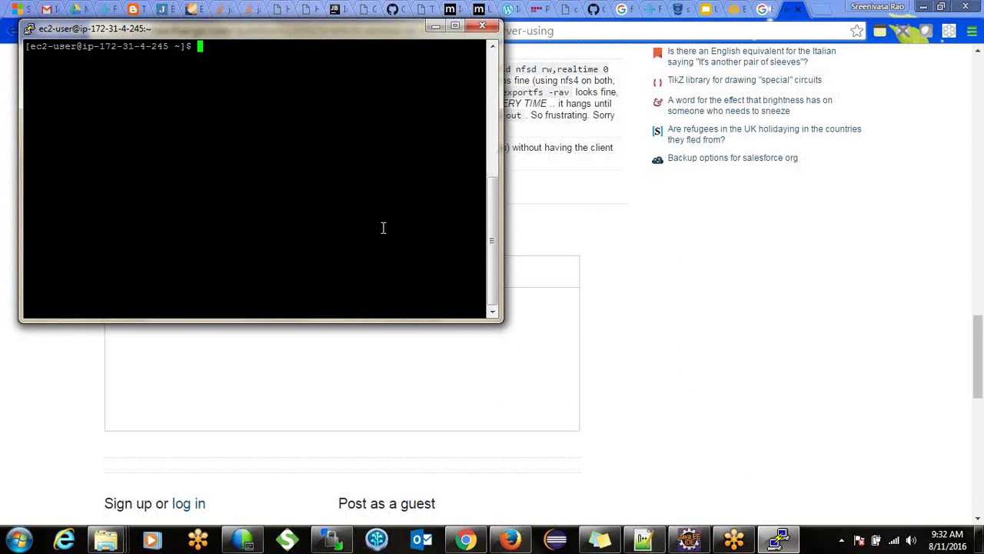
# Run the earlier "sudo yum install -y nfs-utils" command again and clear the terminal
pyautogui.write('nfsstat -m')
pyautogui.press('Up')
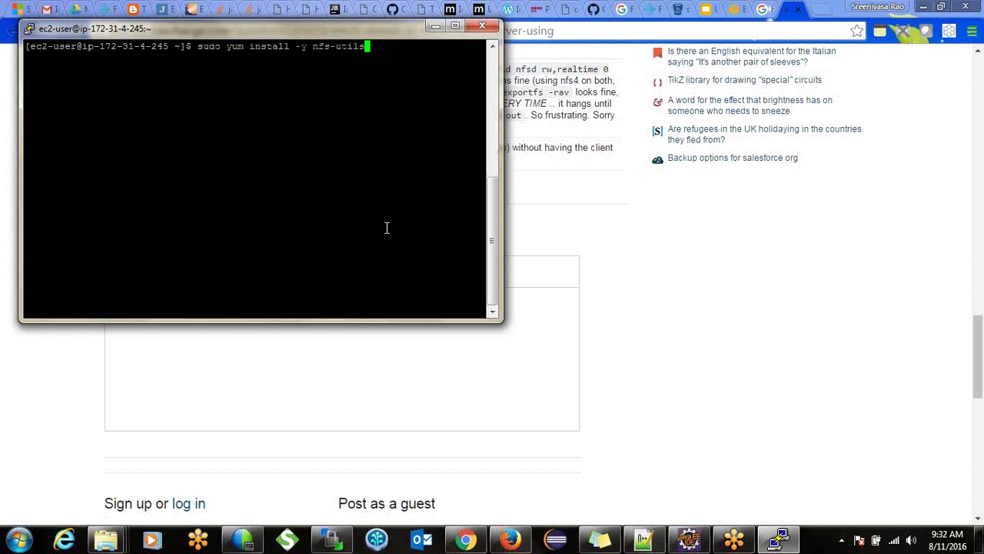
pyautogui.press('Return')
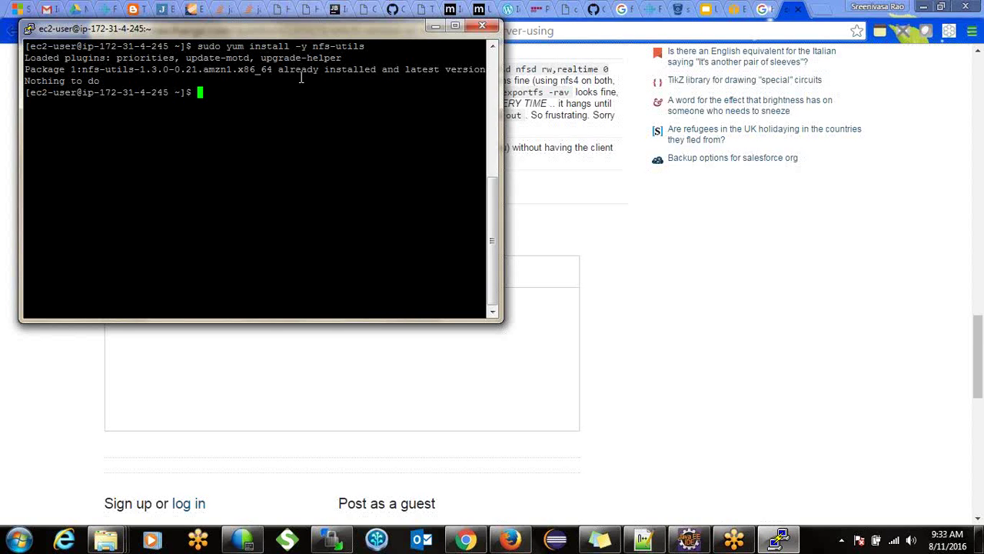
pyautogui.write('clear')
pyautogui.press('Return')
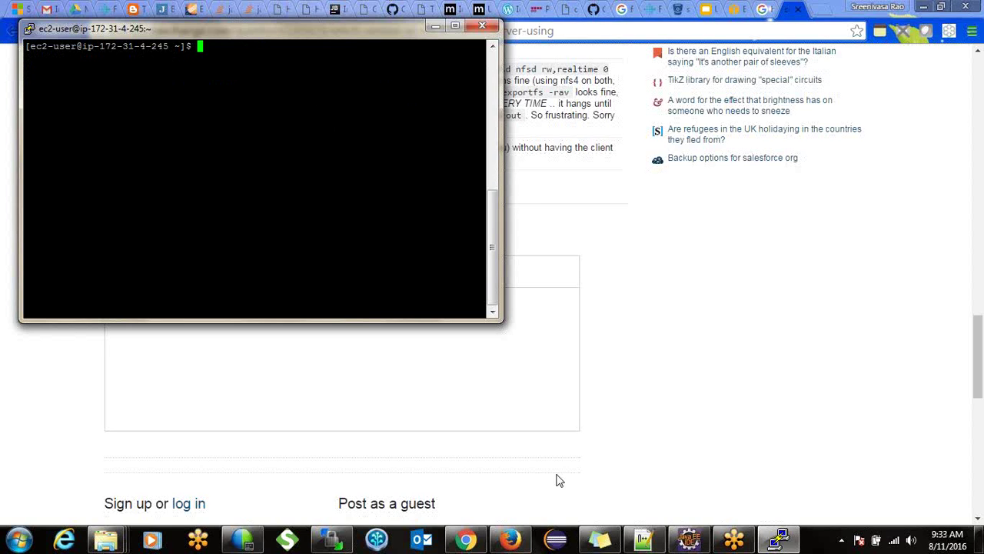
# Check the EC2 mount instructions in Chrome, create the directory efsdemo with mkdir in PuTTY, and clear the terminal
pyautogui.click(471, 540)
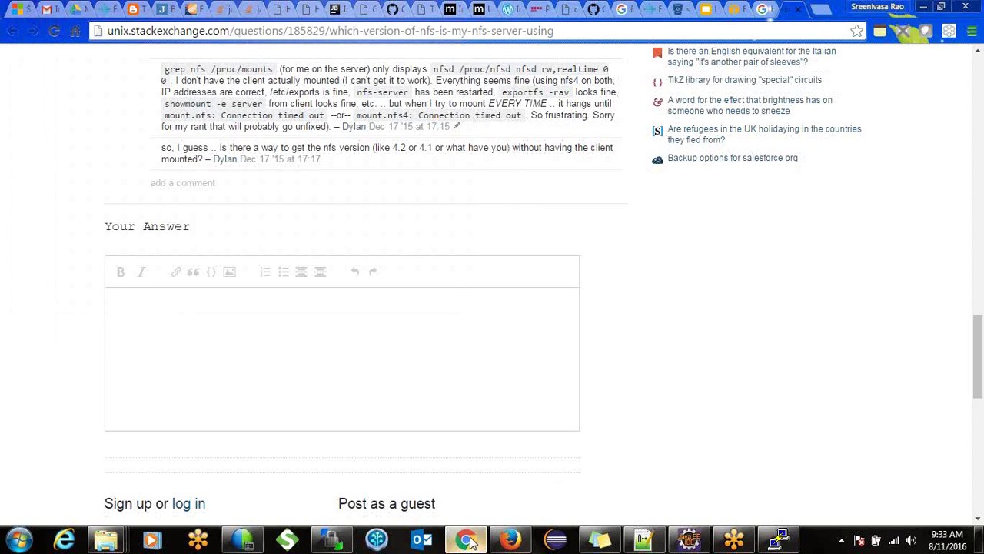
pyautogui.click(733, 11)
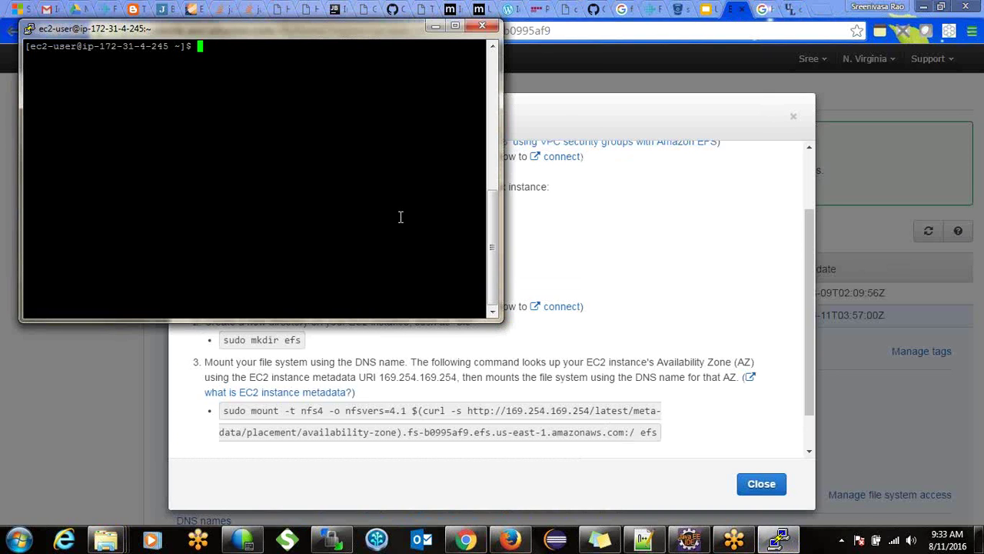
pyautogui.write('mkdir fes')
pyautogui.press('BackSpace')
pyautogui.press('BackSpace')
pyautogui.press('BackSpace')
pyautogui.click(513, 113)
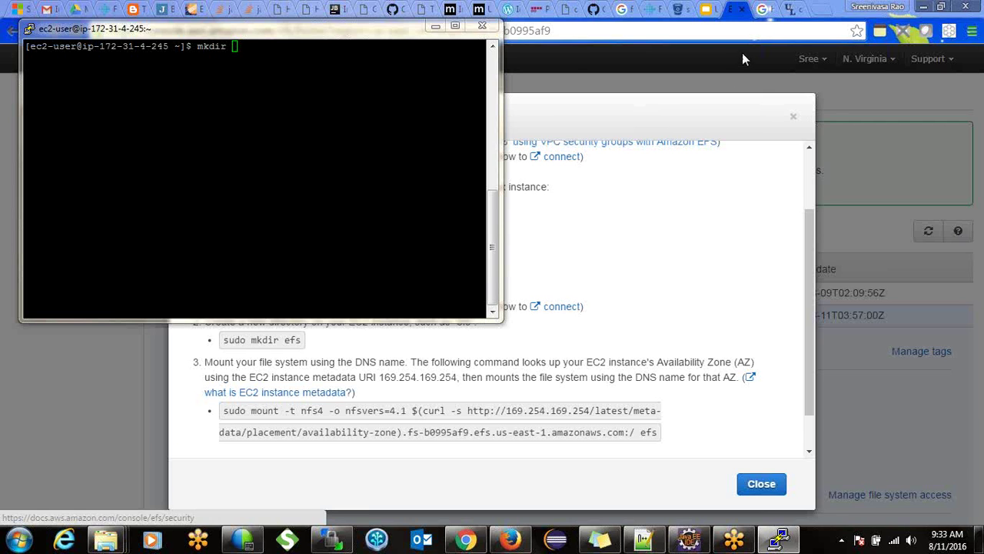
pyautogui.click(373, 105)
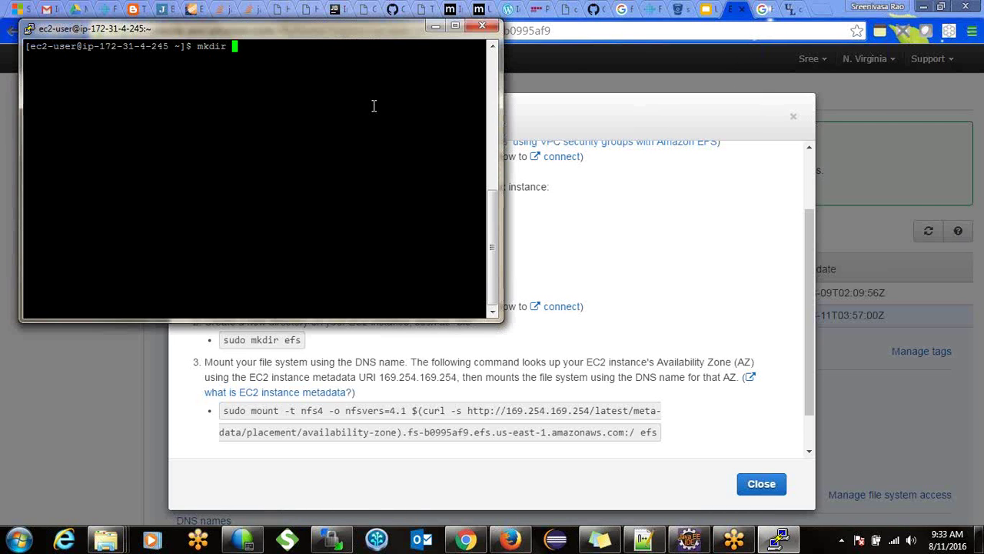
pyautogui.write('efsdemo')
pyautogui.press('Return')
pyautogui.write('clear')
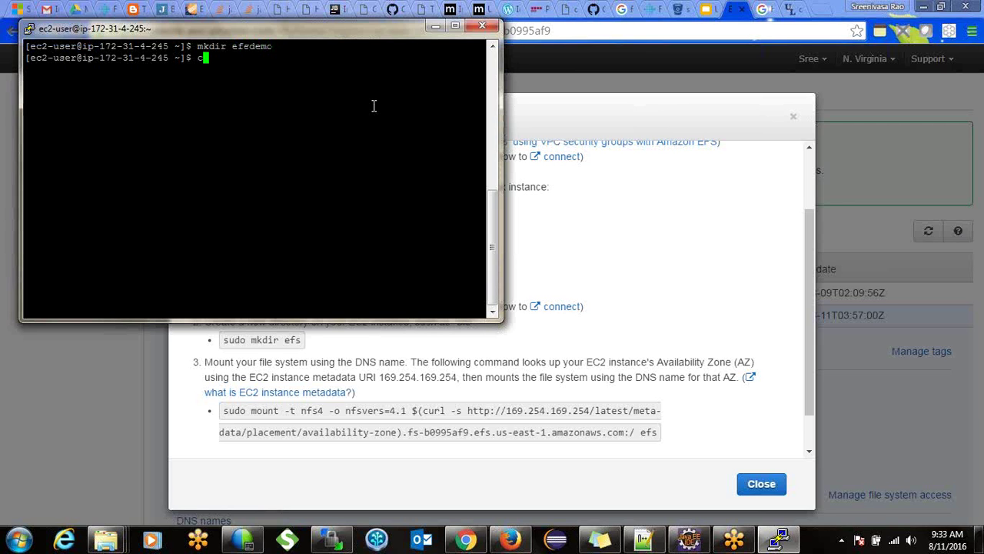
pyautogui.press('Return')
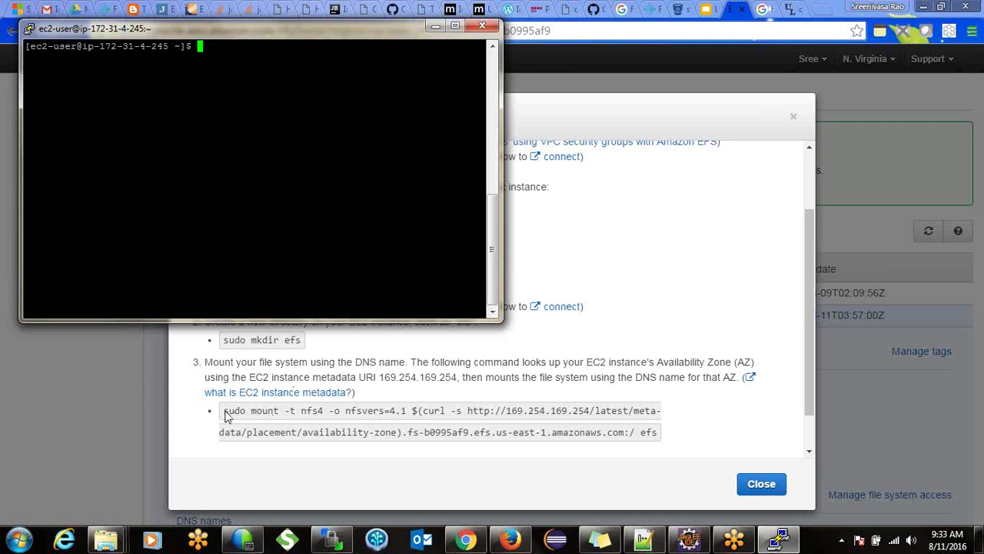
# Examine the sudo mount command in the EC2 mount instructions, including its NFS version, curl call, file system ID and region parts
pyautogui.moveTo(225, 413); pyautogui.dragTo(663, 443)
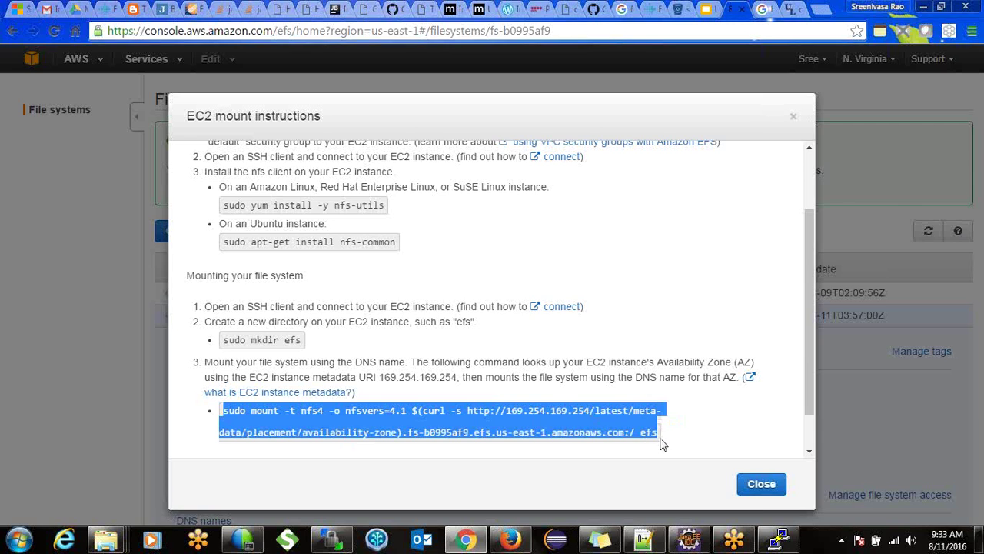
pyautogui.doubleClick(347, 428)
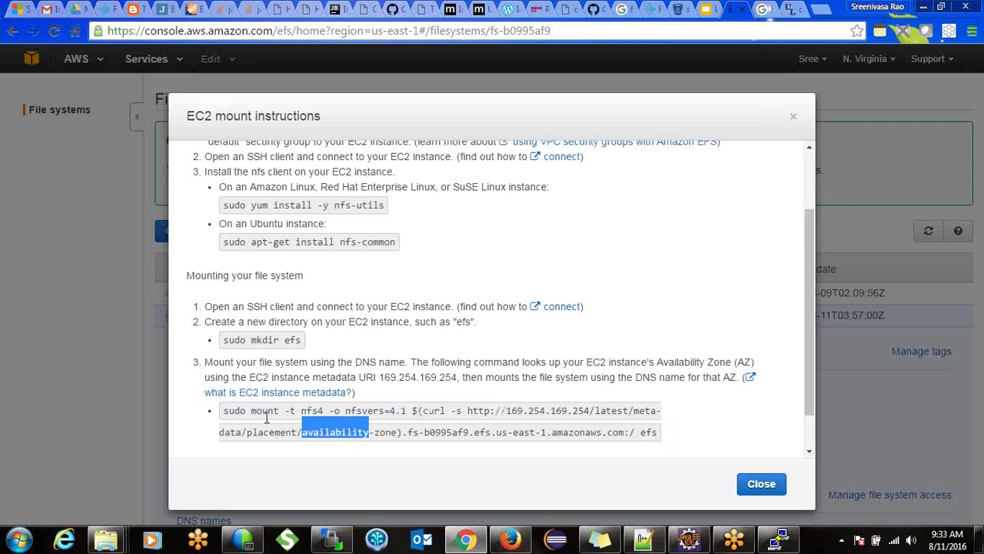
pyautogui.click(237, 413)
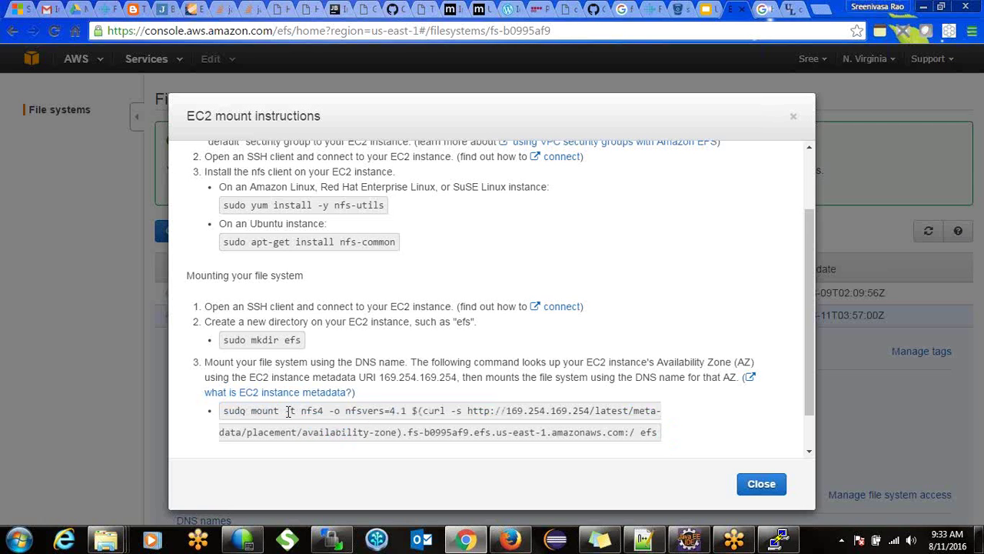
pyautogui.moveTo(287, 411); pyautogui.dragTo(386, 411)
pyautogui.doubleClick(312, 410)
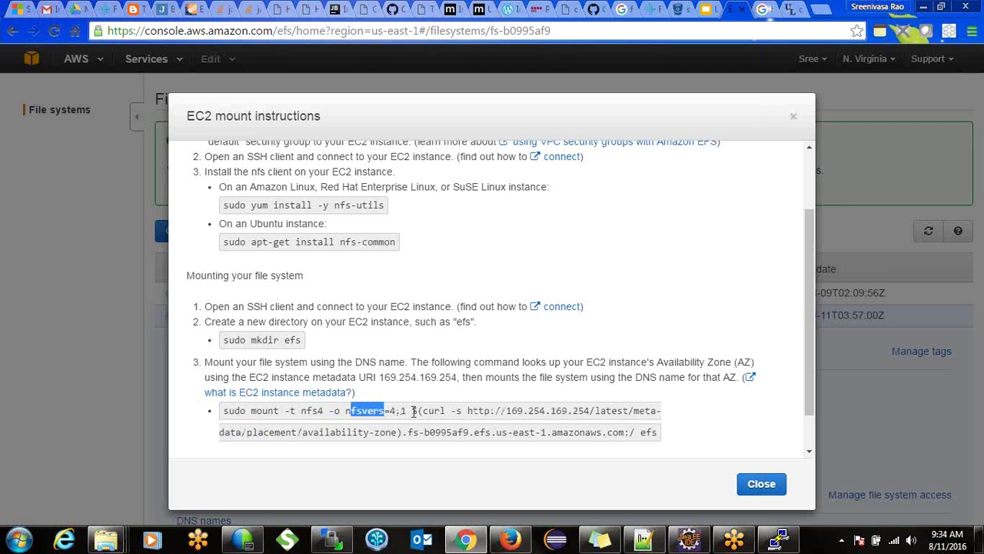
pyautogui.moveTo(413, 410); pyautogui.dragTo(441, 413)
pyautogui.click(436, 412)
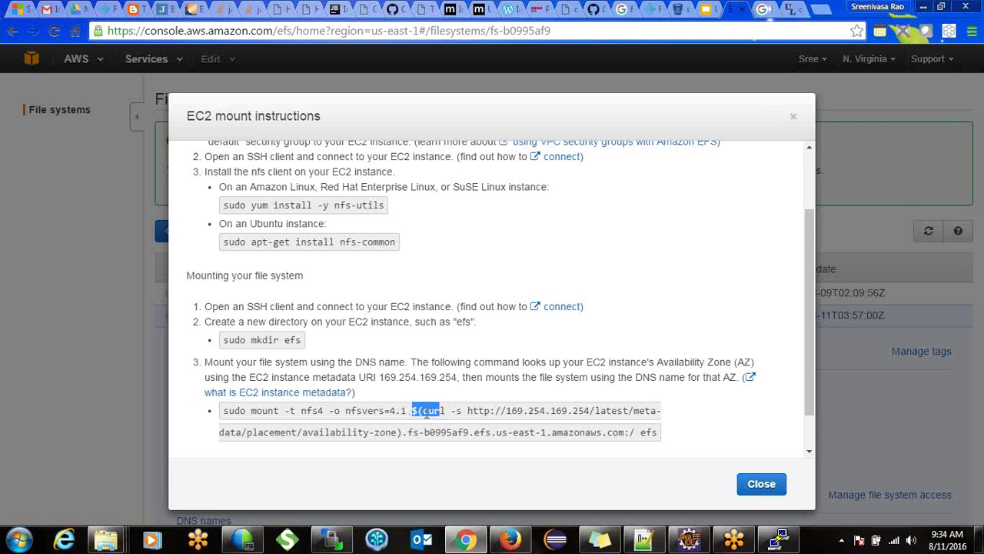
pyautogui.click(420, 412)
pyautogui.moveTo(409, 433); pyautogui.dragTo(468, 433)
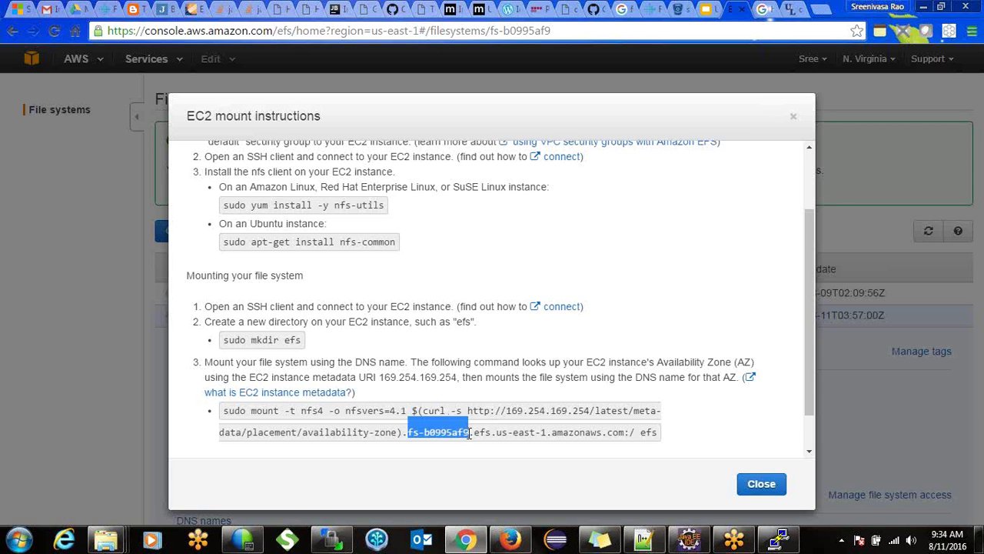
pyautogui.moveTo(473, 433); pyautogui.dragTo(546, 435)
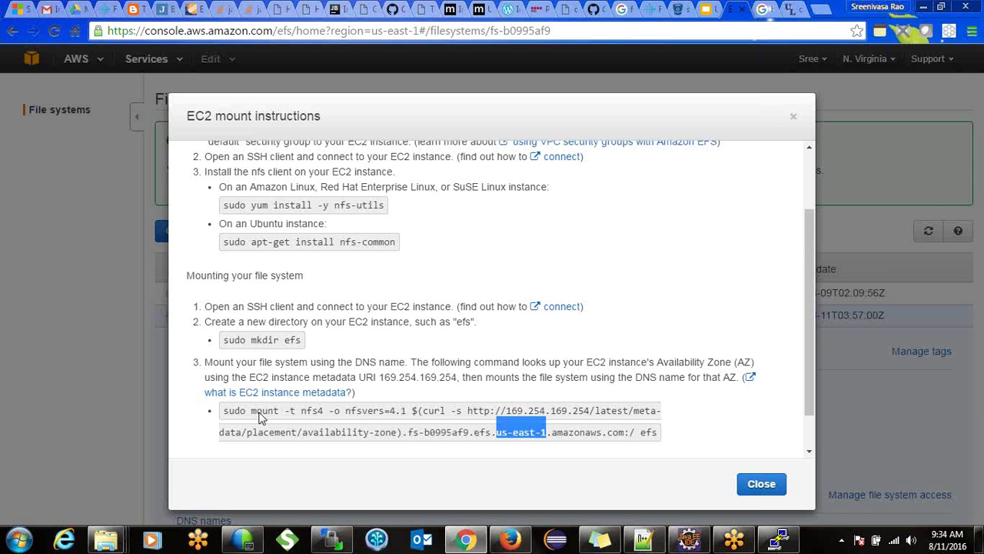
# Copy the full sudo mount command into the Notepad++ document new 9, and change its target directory to efsdemo
pyautogui.moveTo(222, 410); pyautogui.dragTo(662, 445)
pyautogui.hotkey('ctrl', 'c')
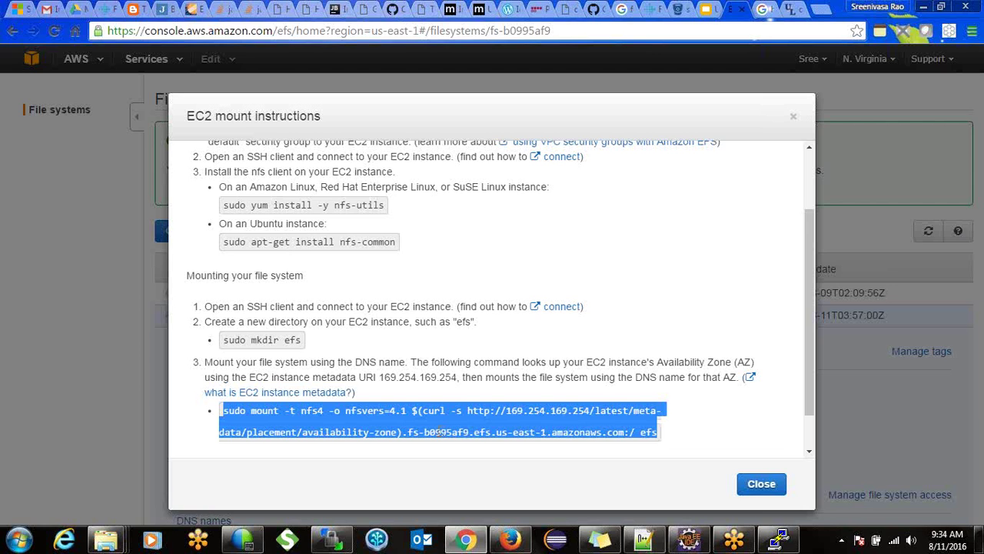
pyautogui.click(644, 541)
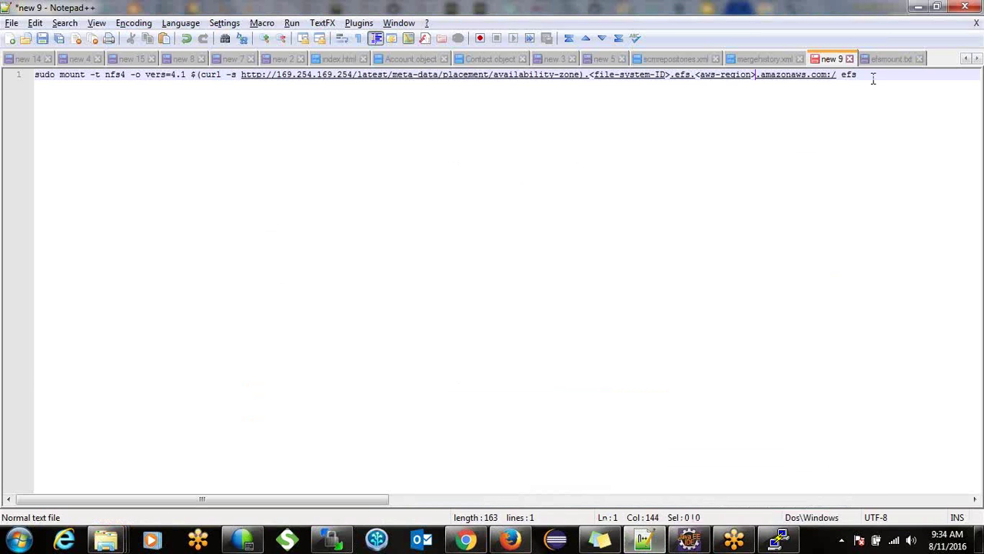
pyautogui.press('Return')
pyautogui.press('Return')
pyautogui.hotkey('ctrl', 'v')
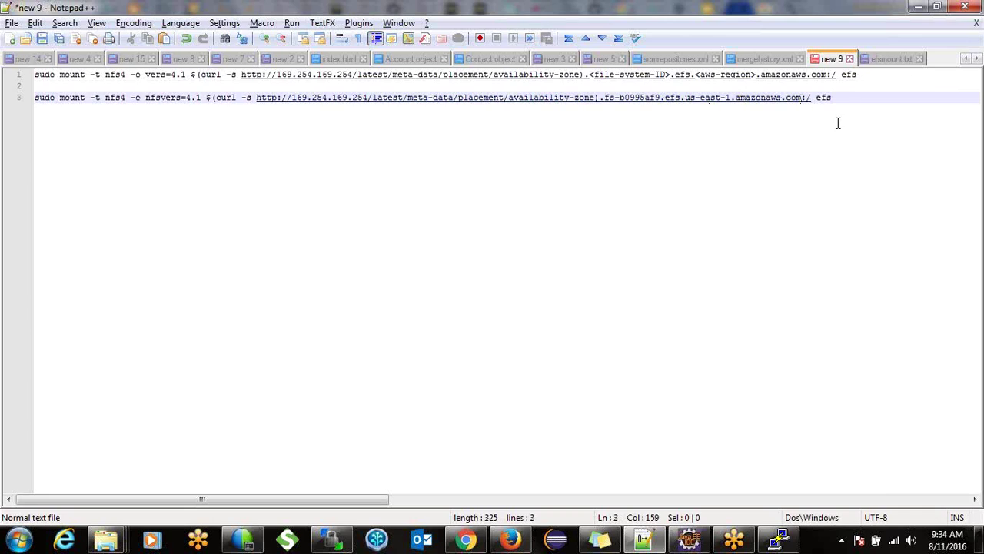
pyautogui.write('demo')
pyautogui.hotkey('shift', 'Home')
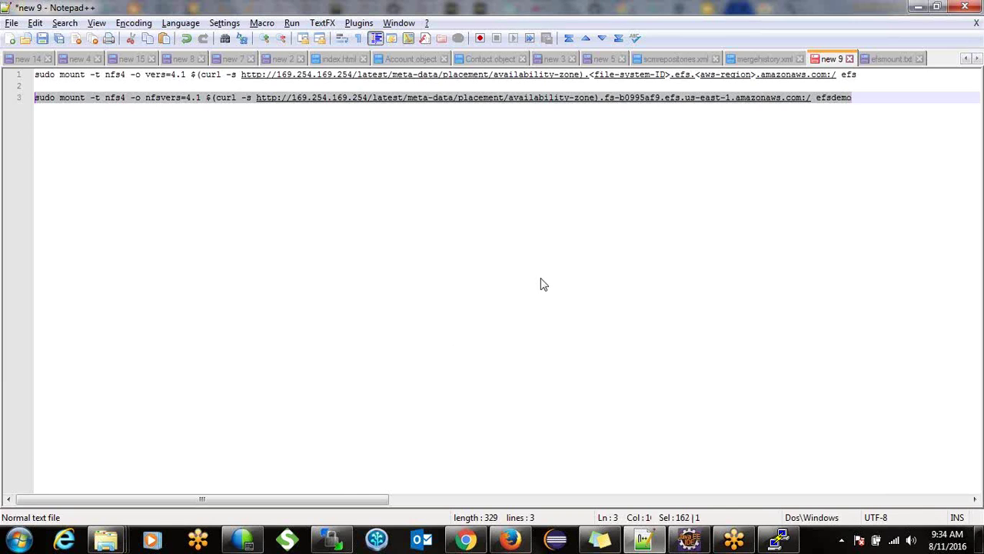
# Switch to Chrome, close the EC2 mount instructions, and check the EFSDemo file system's ID and expanded details
pyautogui.click(509, 541)
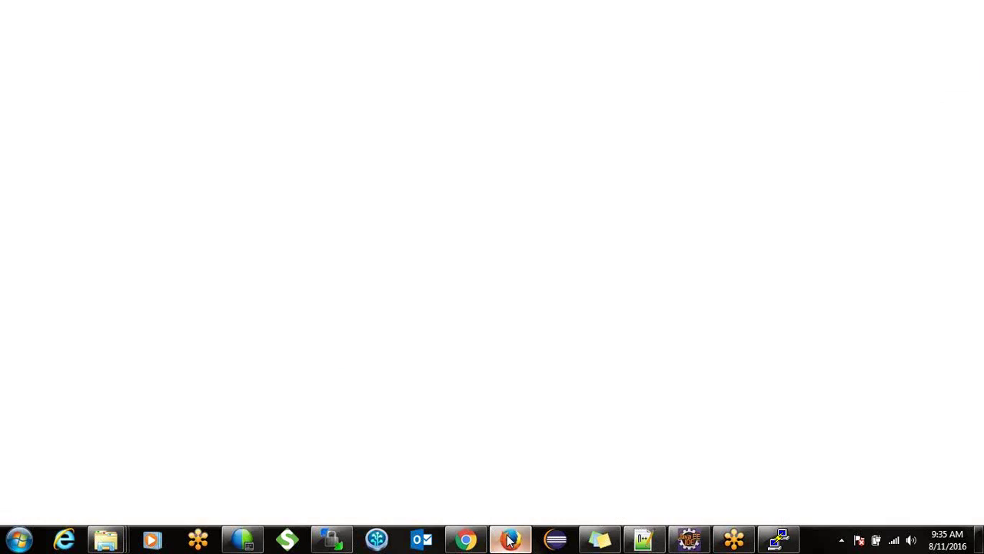
pyautogui.click(509, 541)
pyautogui.click(466, 540)
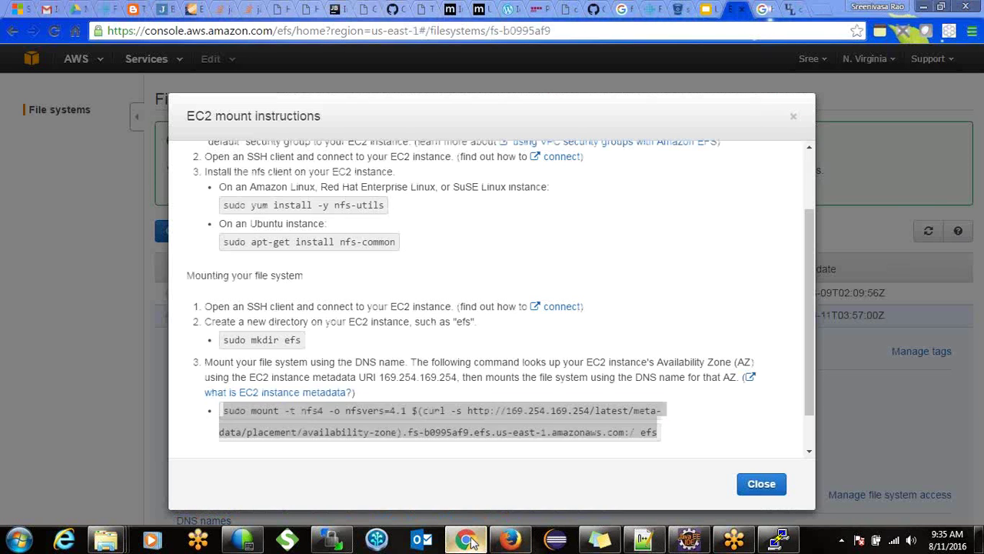
pyautogui.click(760, 483)
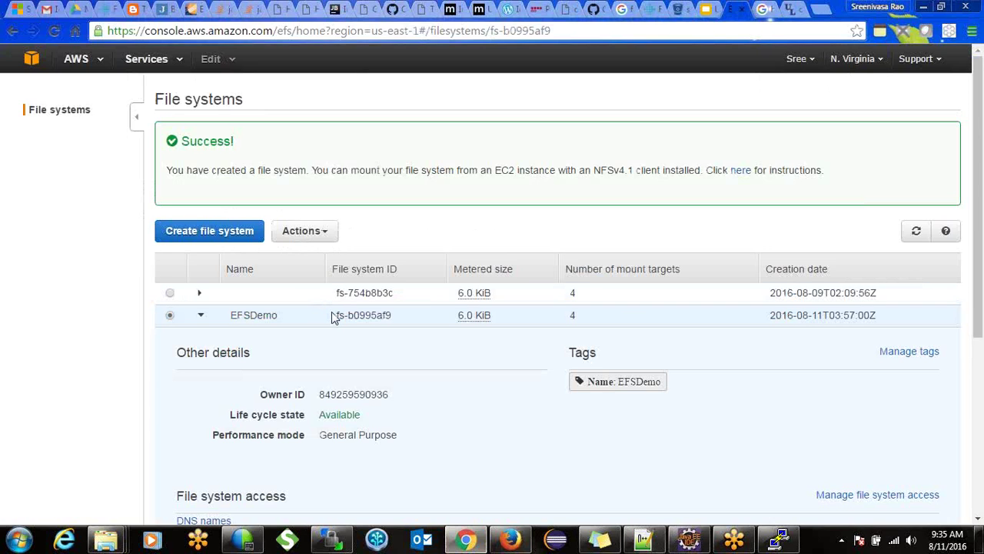
pyautogui.moveTo(338, 322); pyautogui.dragTo(399, 326)
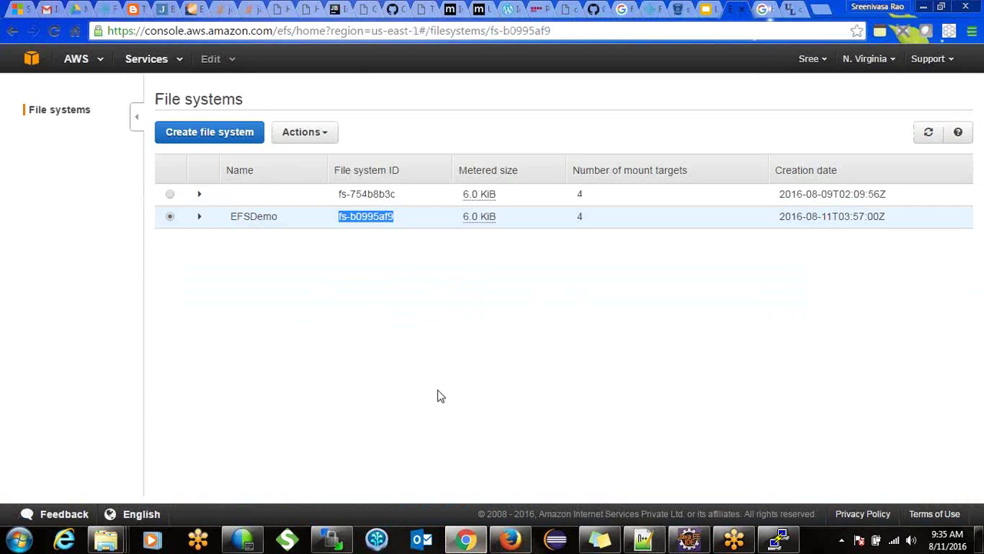
pyautogui.click(365, 326)
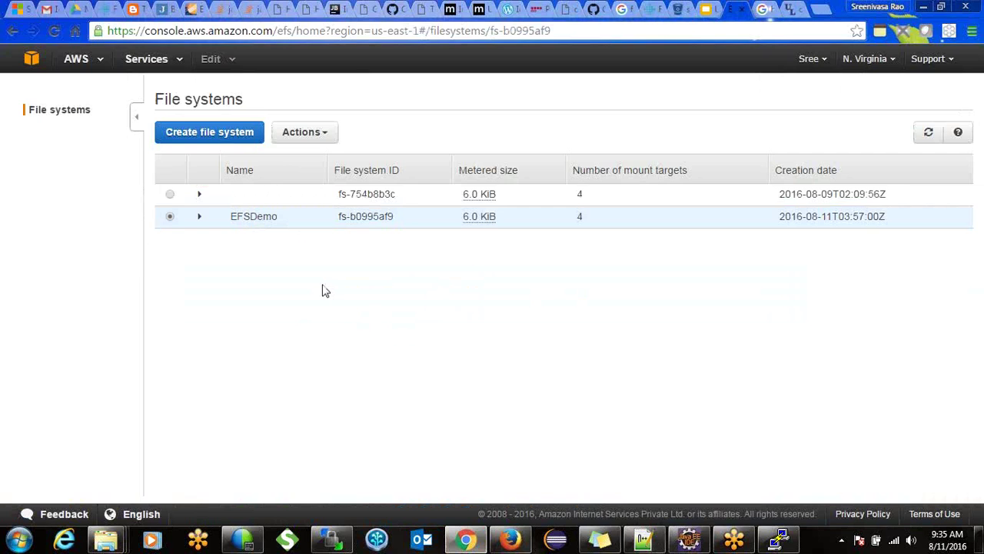
pyautogui.click(200, 219)
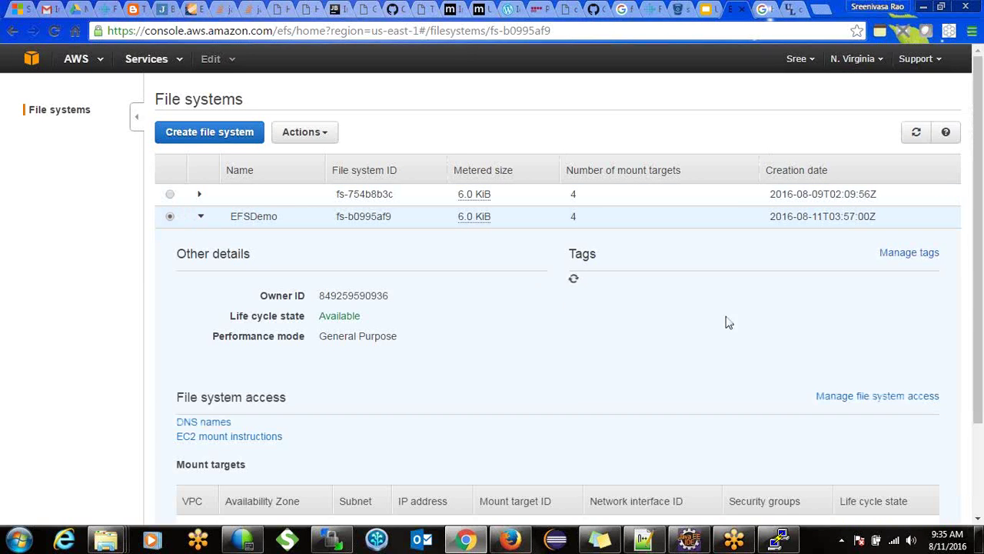
# Examine the EFSDemo mount targets' availability zones, compare them with the curl availability-zone expression in Notepad++, and return to Chrome
pyautogui.moveTo(983, 250); pyautogui.dragTo(983, 398)
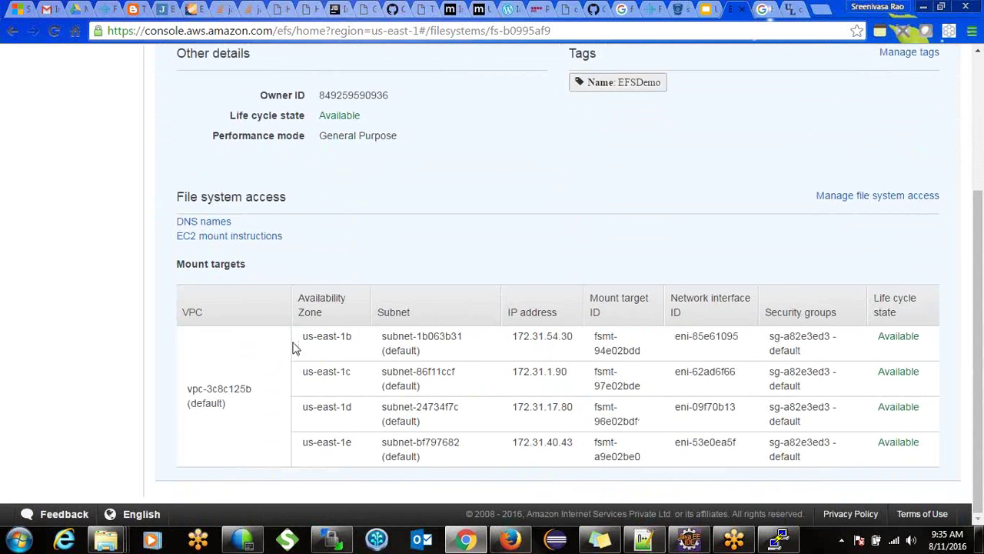
pyautogui.moveTo(305, 338); pyautogui.dragTo(350, 346)
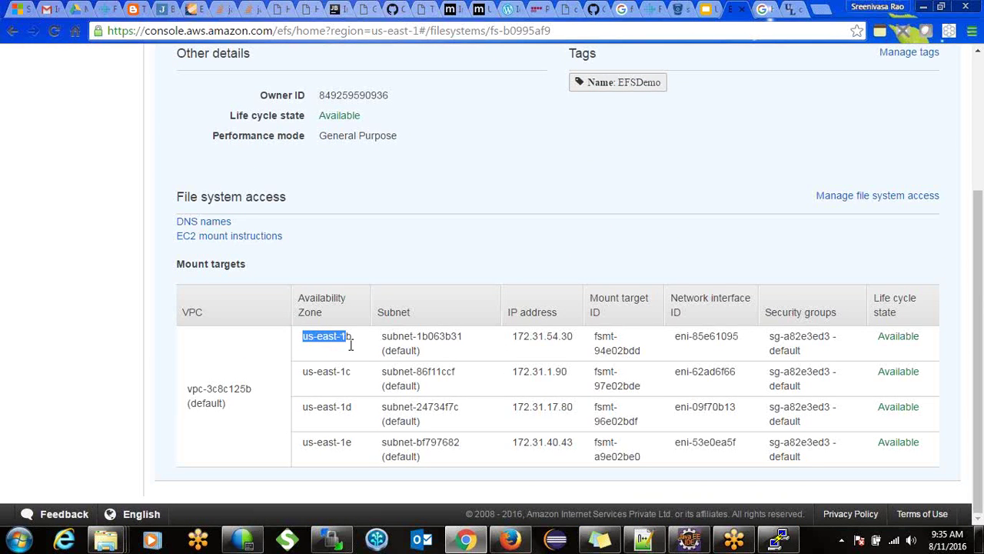
pyautogui.click(340, 341)
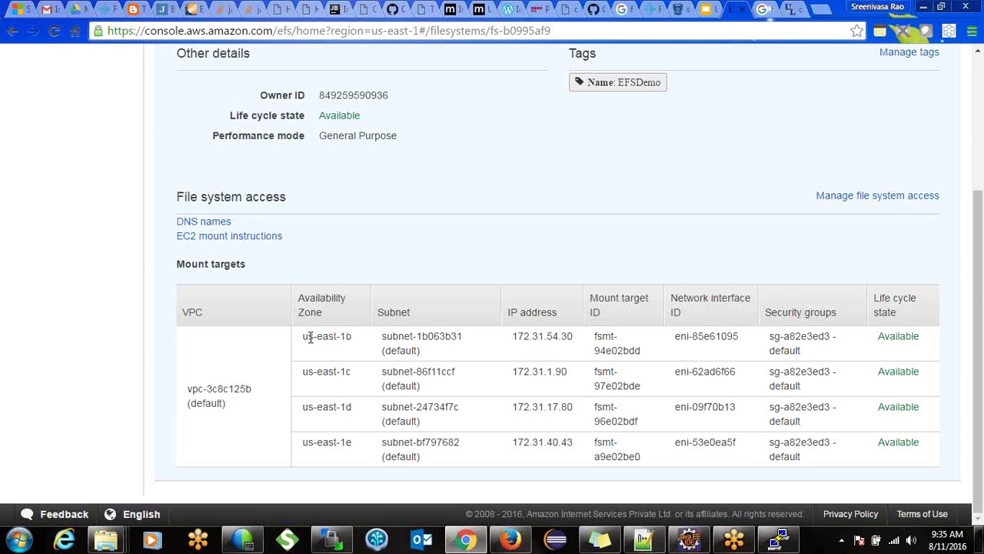
pyautogui.moveTo(303, 336); pyautogui.dragTo(346, 337)
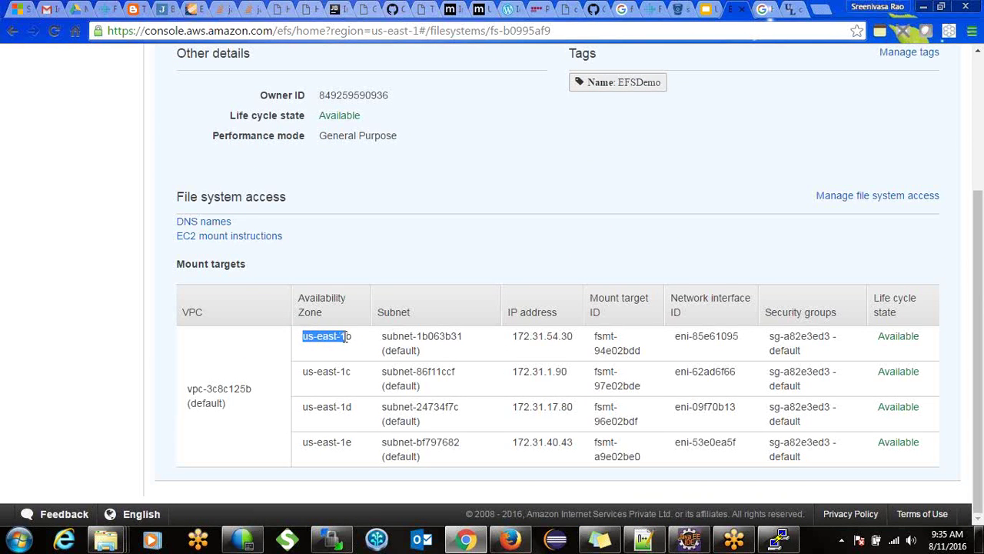
pyautogui.click(644, 539)
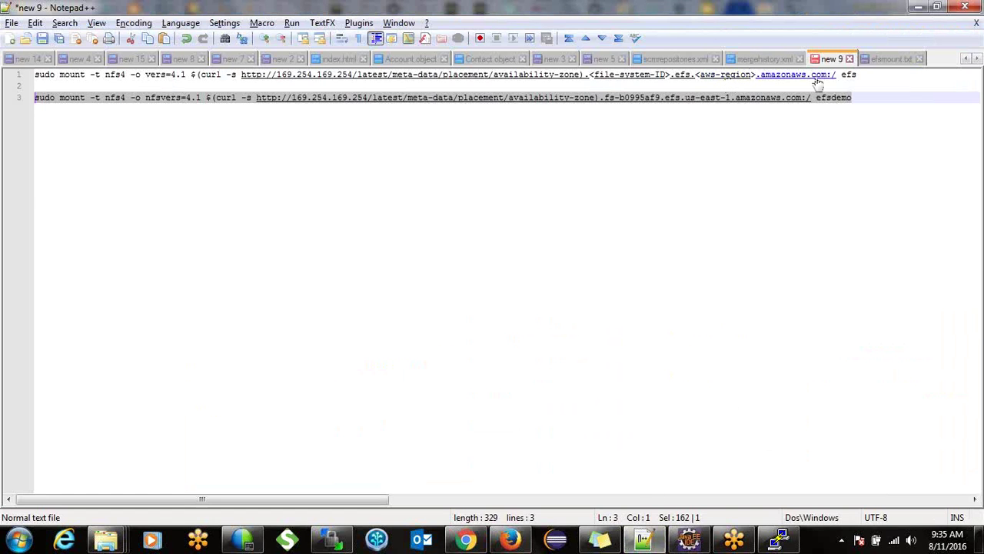
pyautogui.click(858, 75)
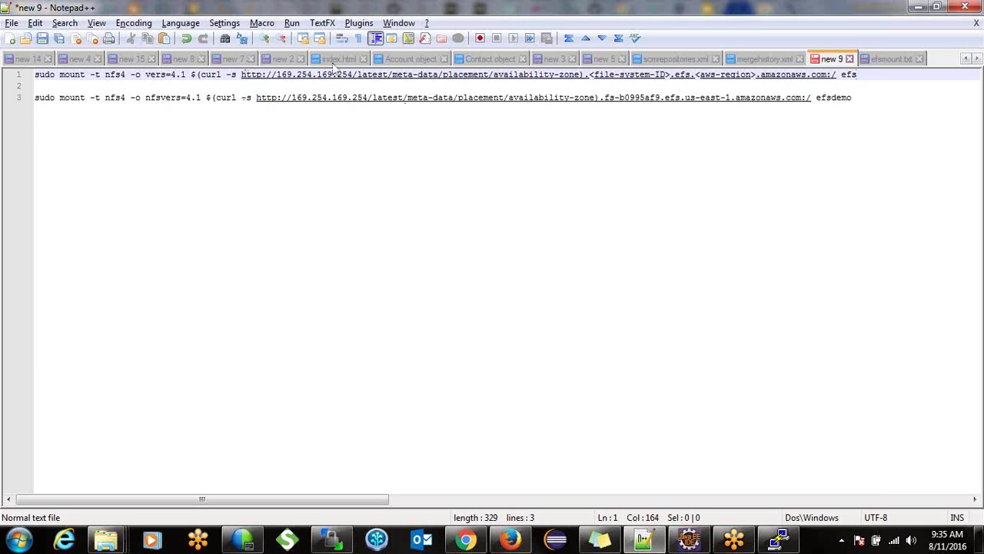
pyautogui.click(586, 77)
pyautogui.keyDown('shift'); pyautogui.click(240, 78); pyautogui.keyUp('shift')
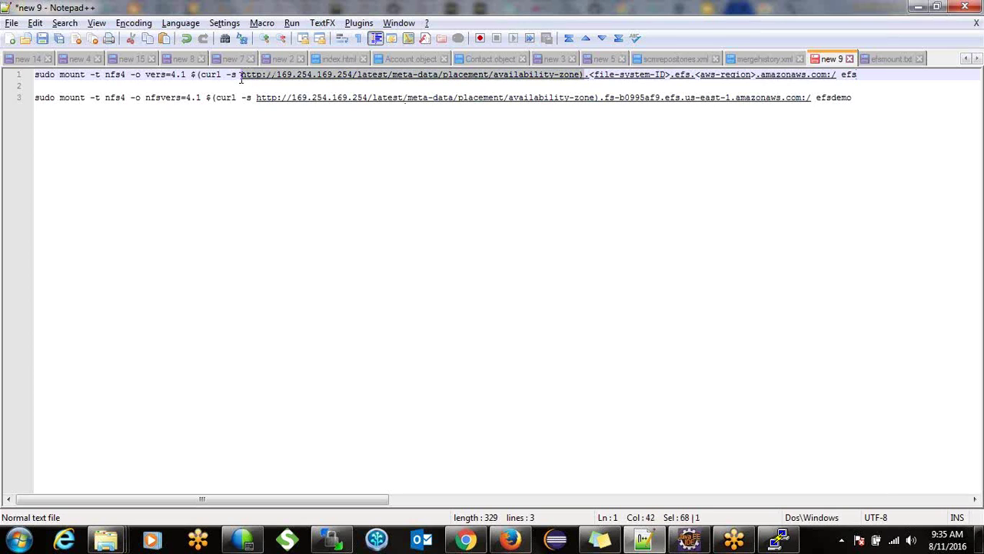
pyautogui.click(192, 75)
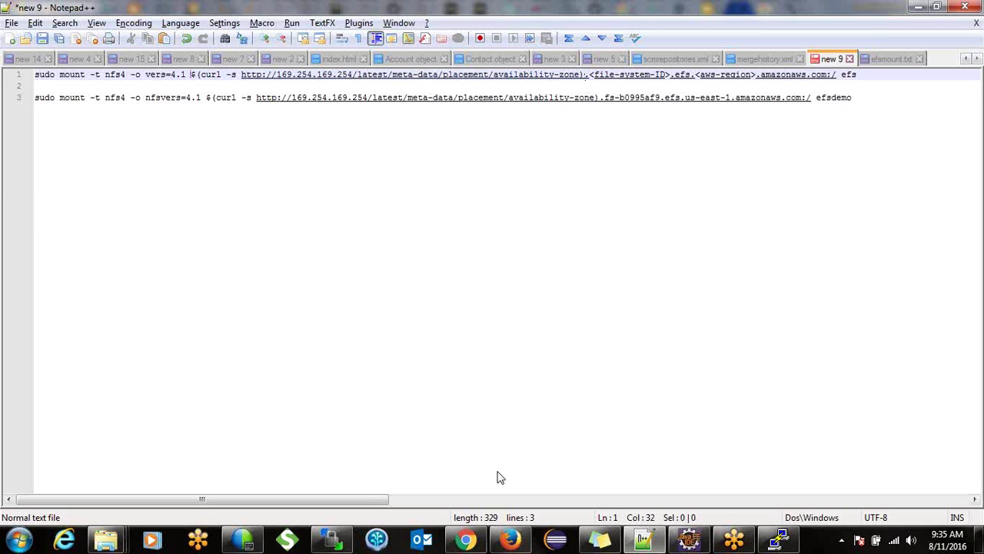
pyautogui.click(466, 540)
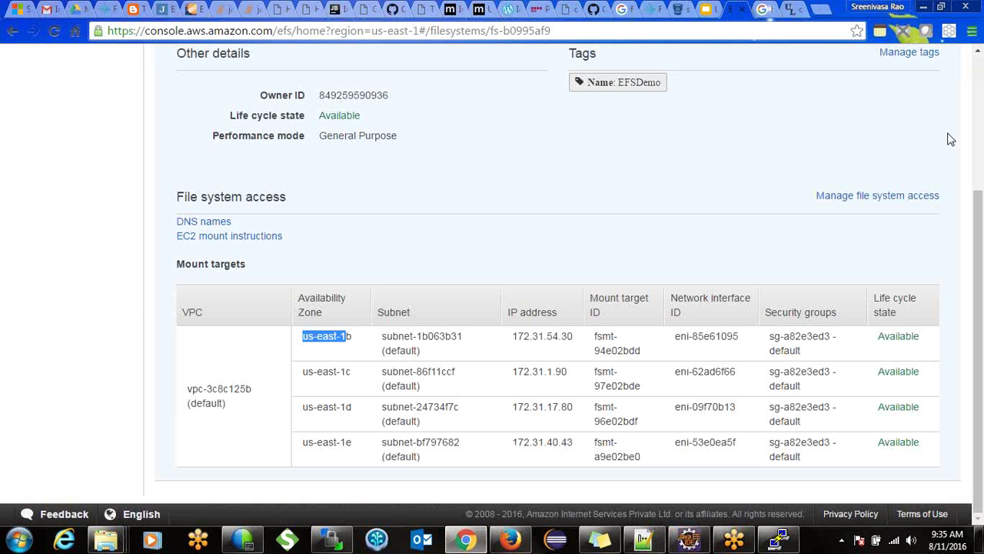
pyautogui.click(974, 86)
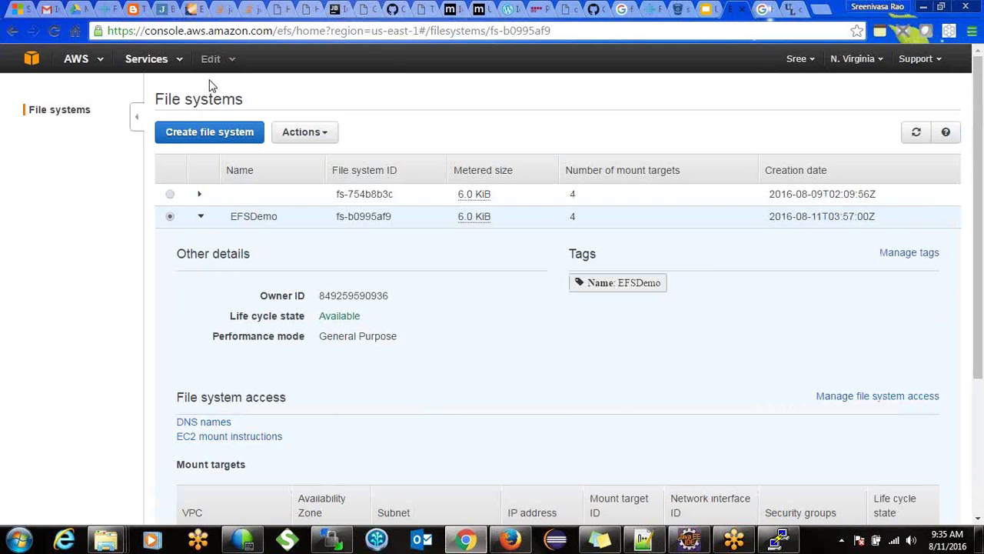
pyautogui.click(164, 60)
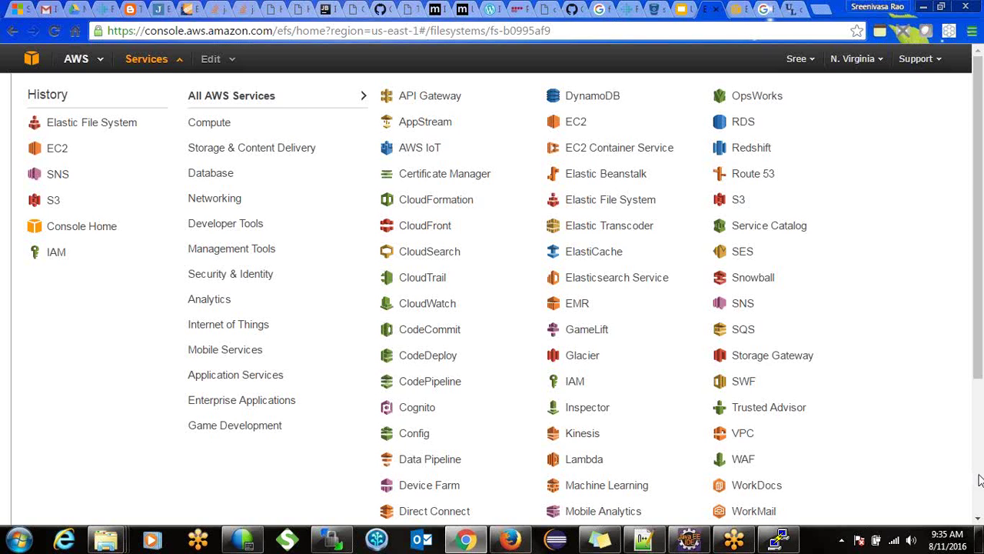
pyautogui.scroll(-3, 977, 478)
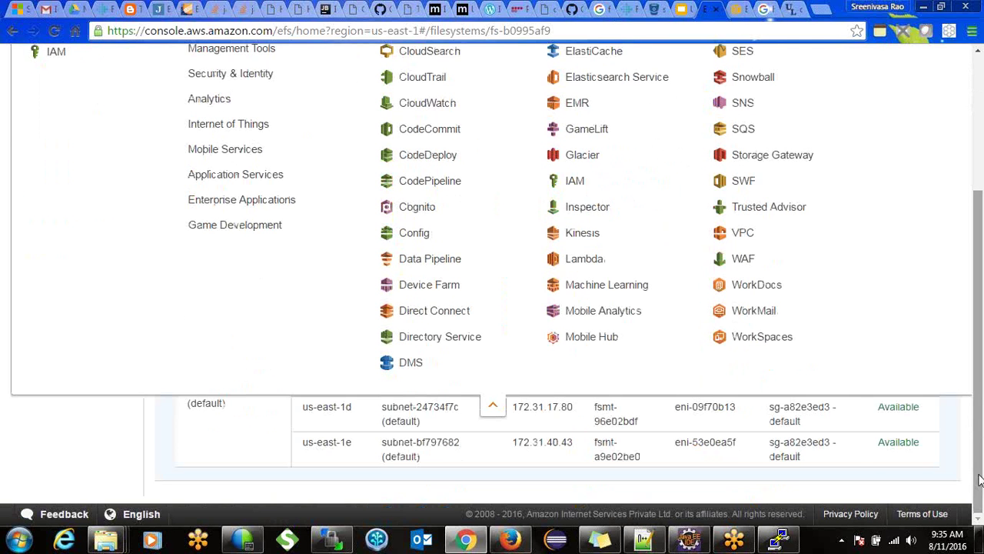
pyautogui.click(493, 404)
pyautogui.scroll(3, 980, 116)
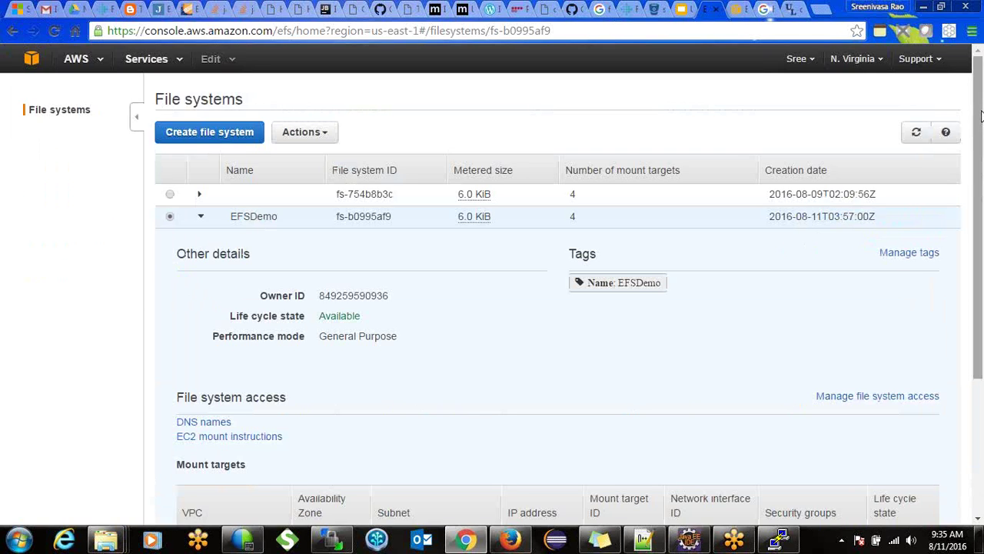
# Open the list of running EC2 instances and copy the instance's availability zone, us-east-1c
pyautogui.click(737, 7)
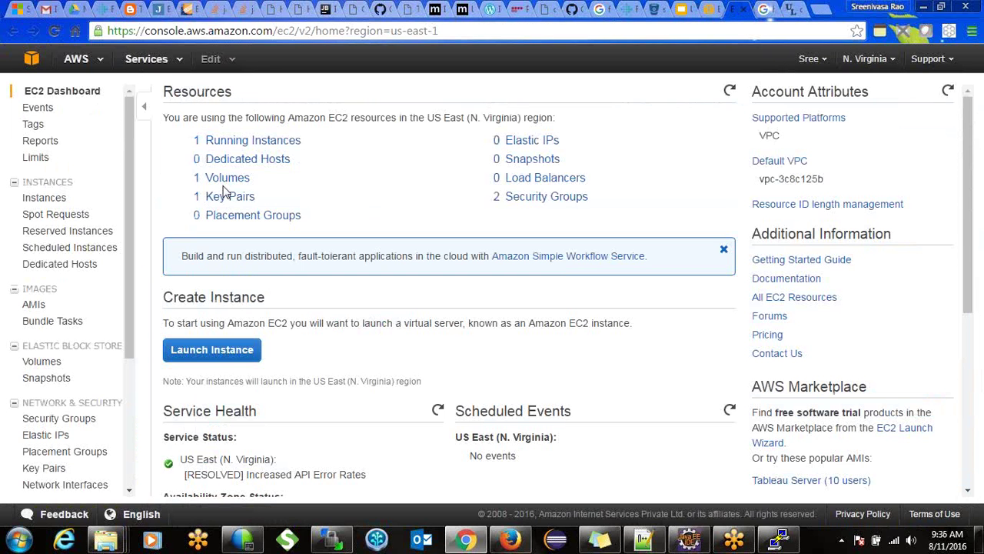
pyautogui.click(228, 146)
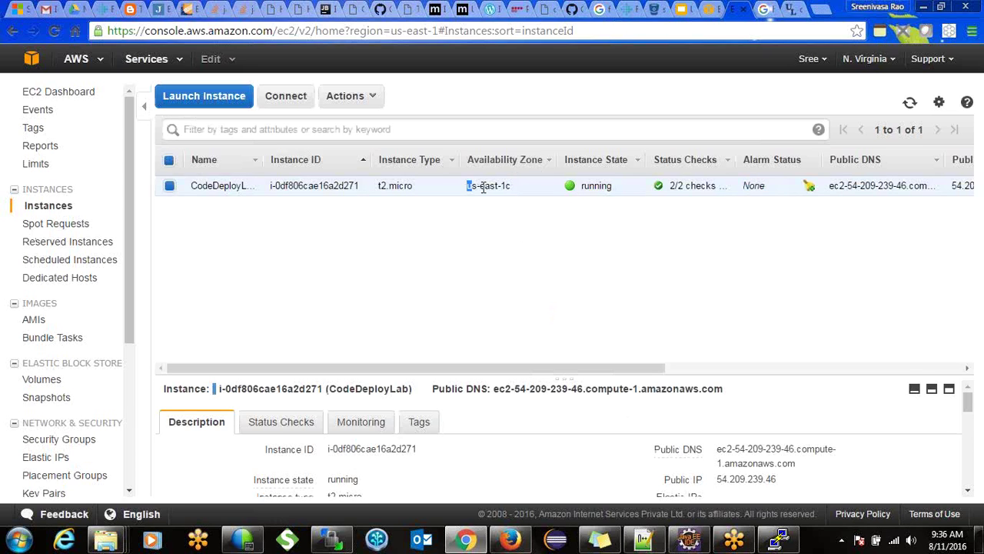
pyautogui.moveTo(483, 188); pyautogui.dragTo(514, 191)
pyautogui.hotkey('ctrl', 'c')
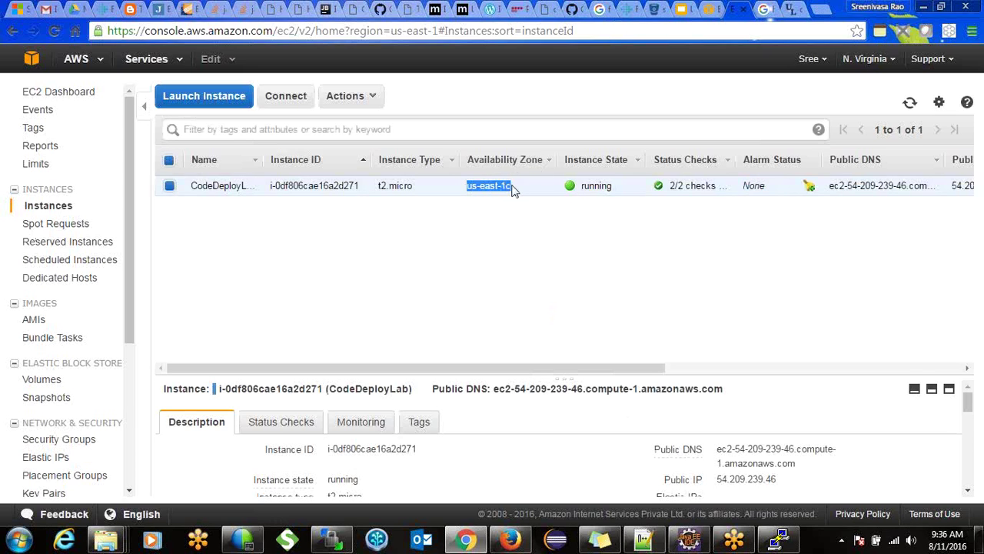
# Switch to Notepad++ and replace the whole $(curl ...) expression in the line 3 mount command with us-east-1c
pyautogui.click(644, 539)
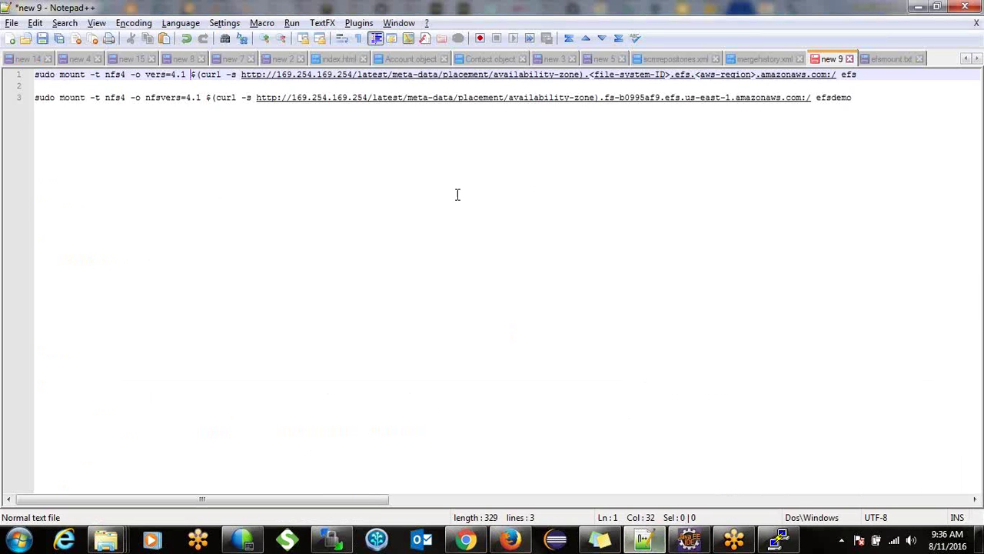
pyautogui.click(206, 98)
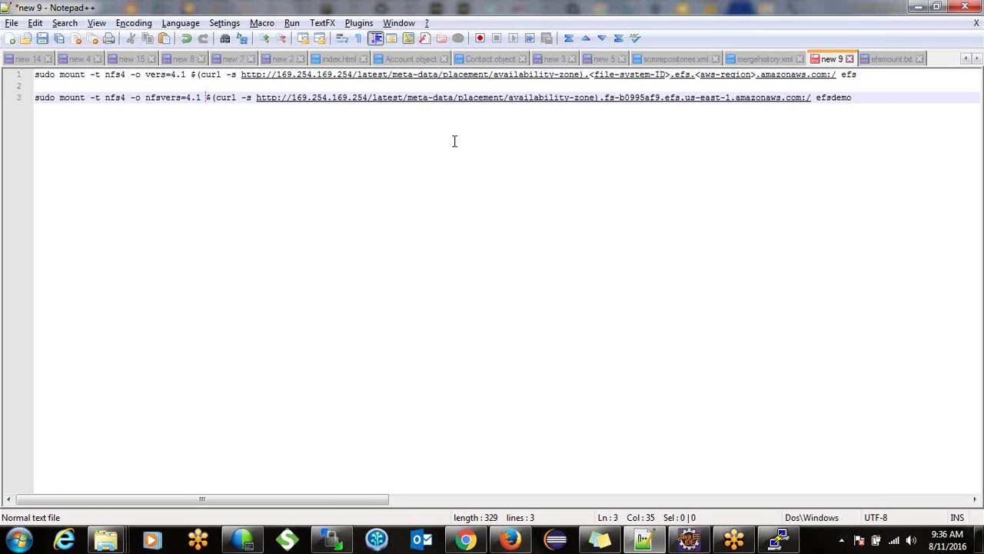
pyautogui.keyDown('shift'); pyautogui.click(601, 97); pyautogui.keyUp('shift')
pyautogui.hotkey('ctrl', 'v')
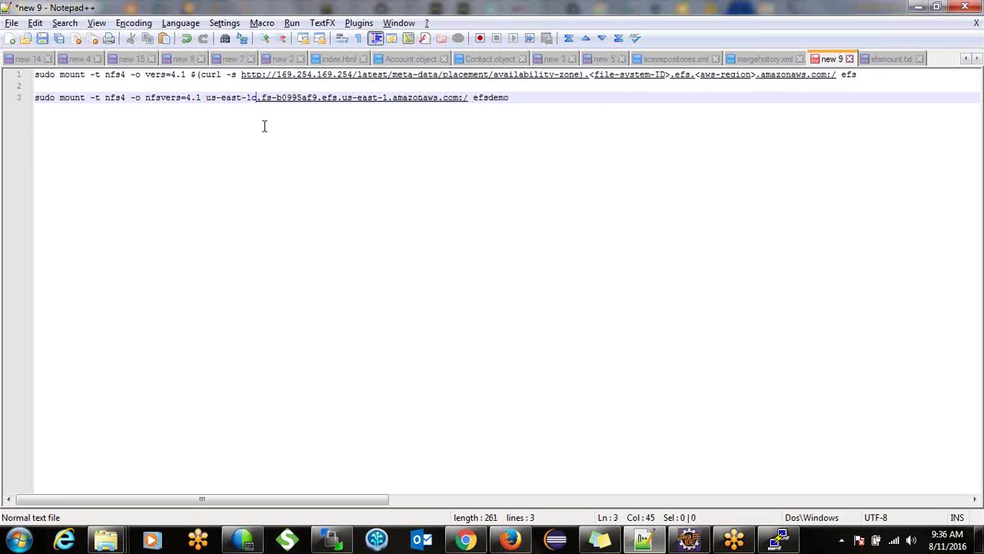
pyautogui.hotkey('ctrl', 'z')
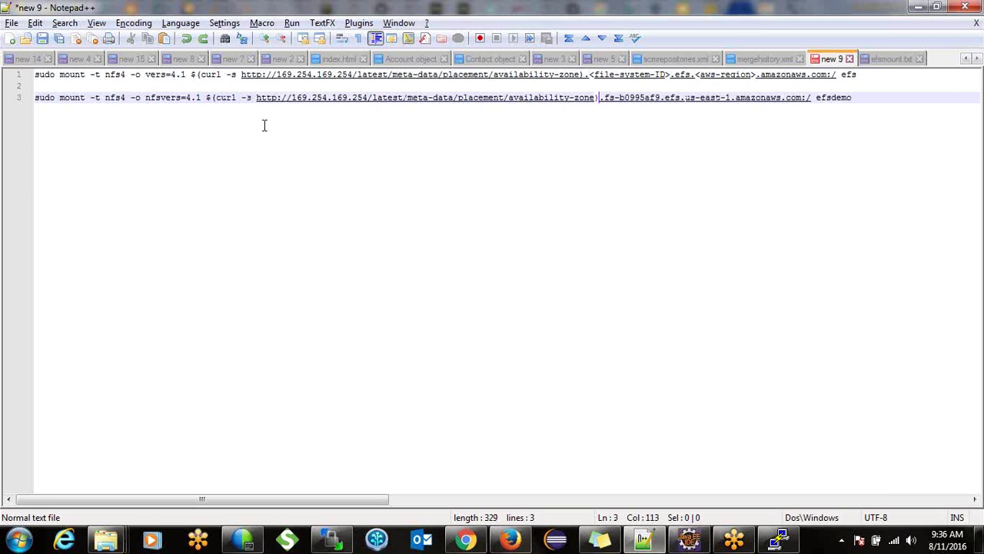
pyautogui.keyDown('shift'); pyautogui.click(207, 98); pyautogui.keyUp('shift')
pyautogui.hotkey('ctrl', 'v')
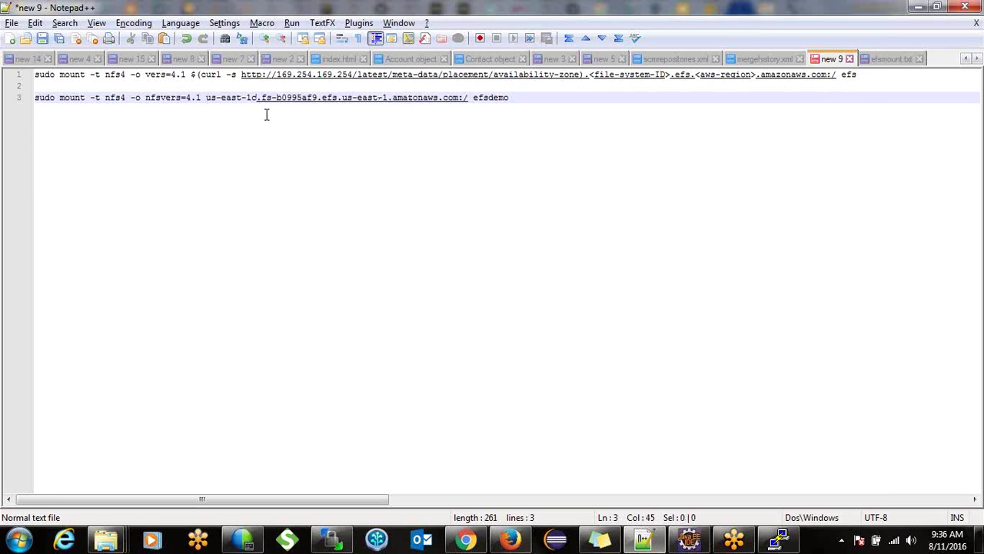
# Check the region, DNS name and efsdemo directory in the line 3 mount command, and copy the full command
pyautogui.click(343, 99)
pyautogui.keyDown('shift'); pyautogui.click(388, 99); pyautogui.keyUp('shift')
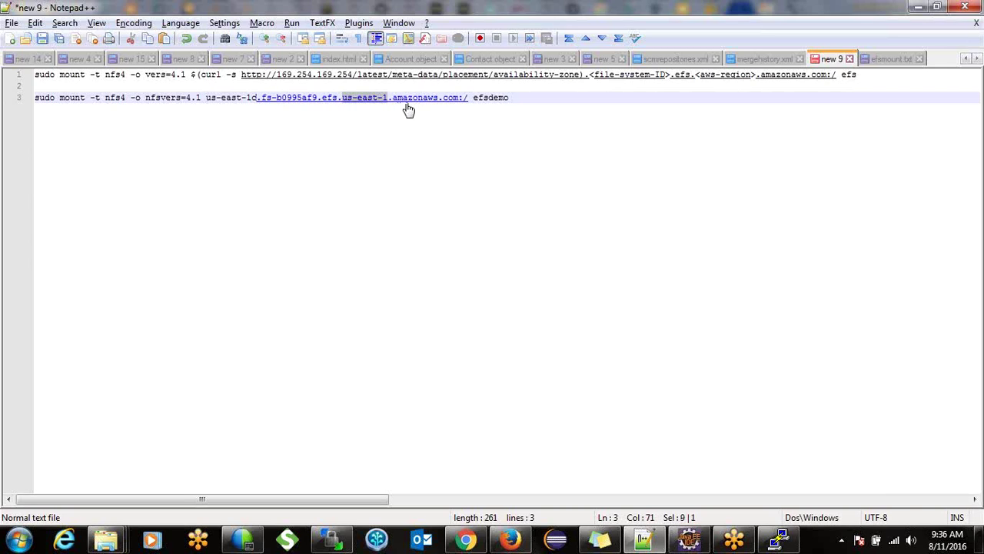
pyautogui.click(468, 102)
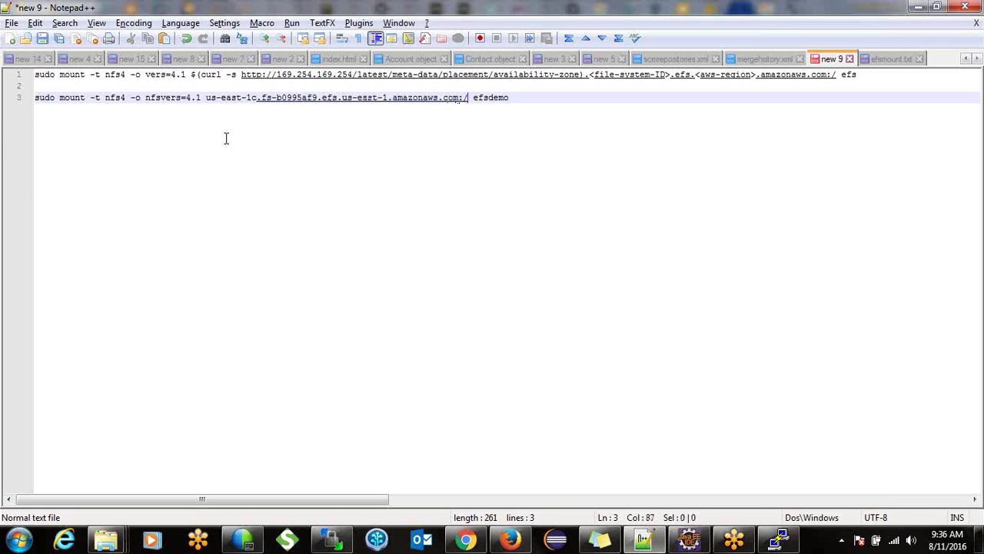
pyautogui.keyDown('shift'); pyautogui.click(206, 98); pyautogui.keyUp('shift')
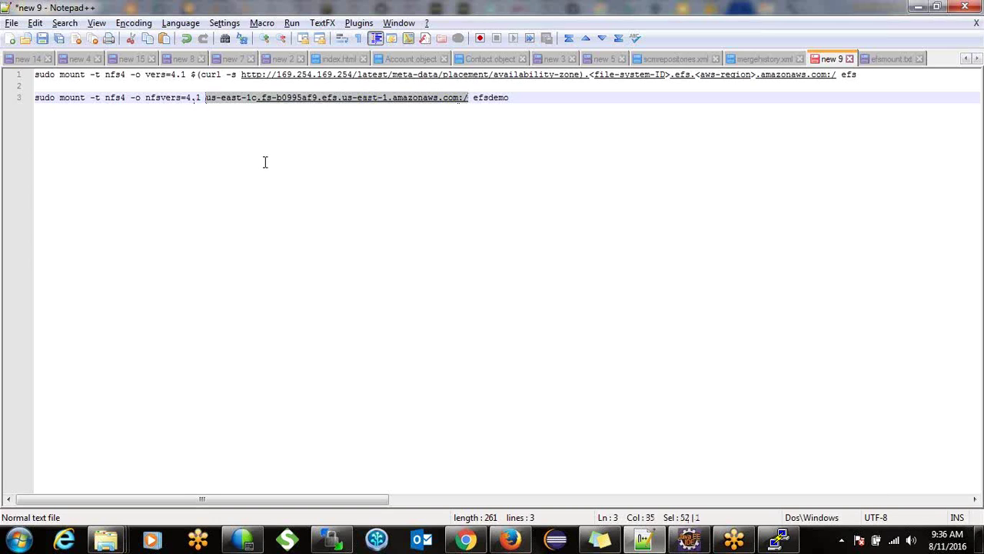
pyautogui.doubleClick(499, 98)
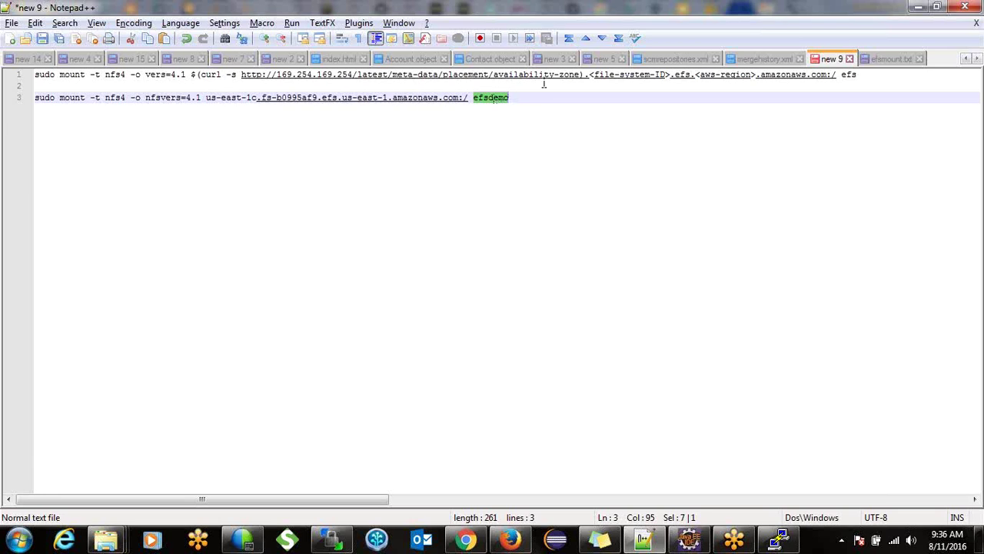
pyautogui.click(516, 97)
pyautogui.hotkey('shift', 'Home')
pyautogui.hotkey('ctrl', 'c')
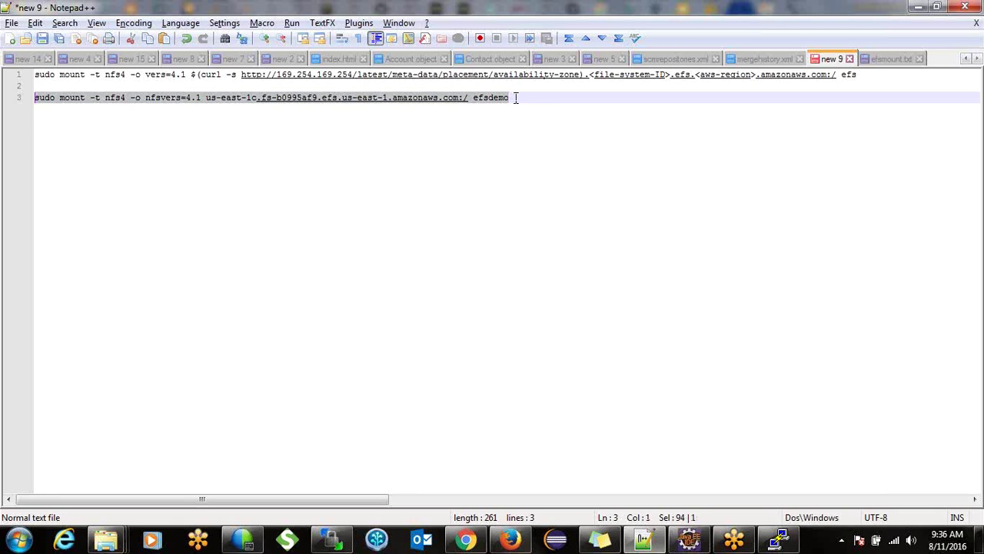
# Switch to PuTTY and run sudo mount -t nfs4 -o nfsvers=4.1 us-east-1c.fs-b0995af9.efs.us-east-1.amazonaws.com:/ efsdemo
pyautogui.click(778, 543)
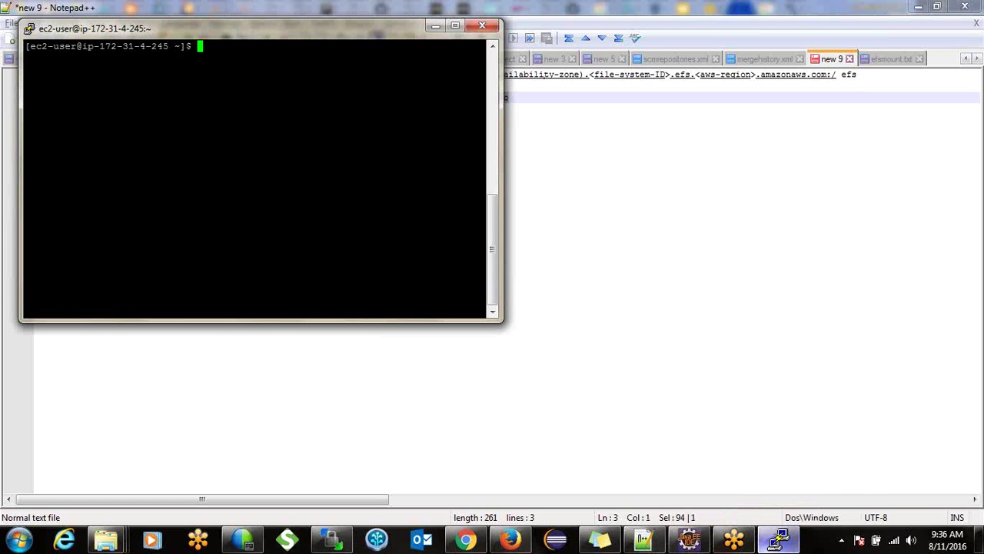
pyautogui.rightClick(302, 192)
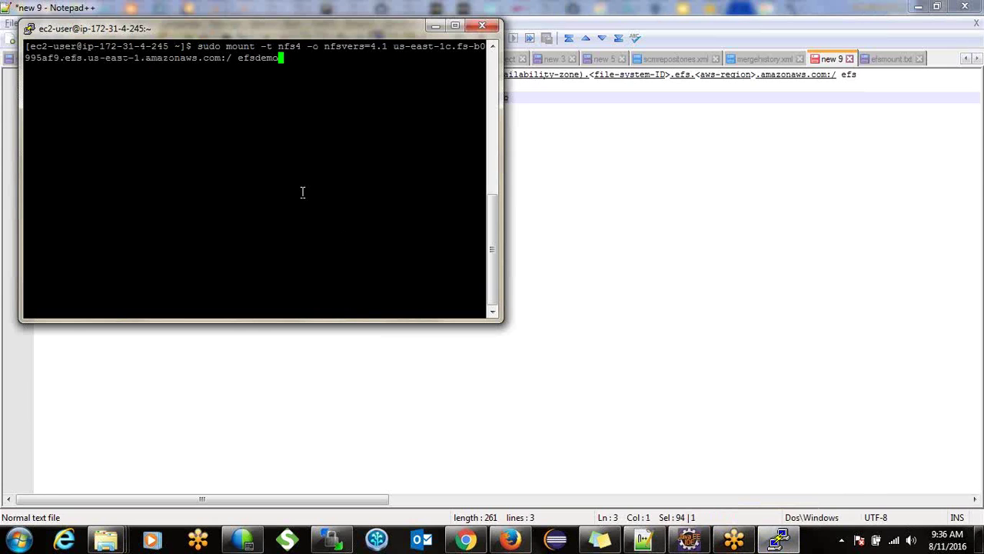
pyautogui.press('Return')
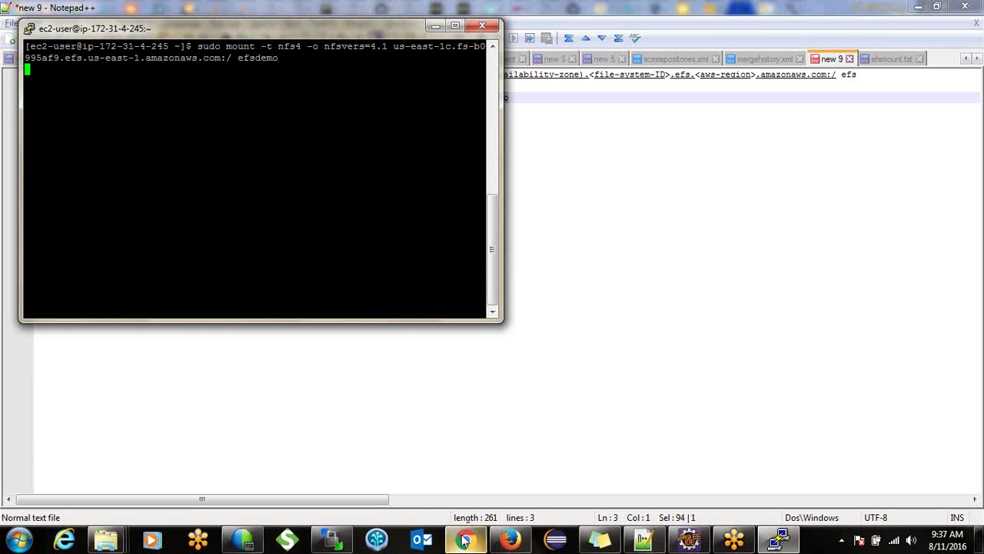
# Switch to Chrome and examine the CodeDeployLab instance's availability zone, including its region part and zone letter
pyautogui.moveTo(465, 538)
pyautogui.click(466, 507)
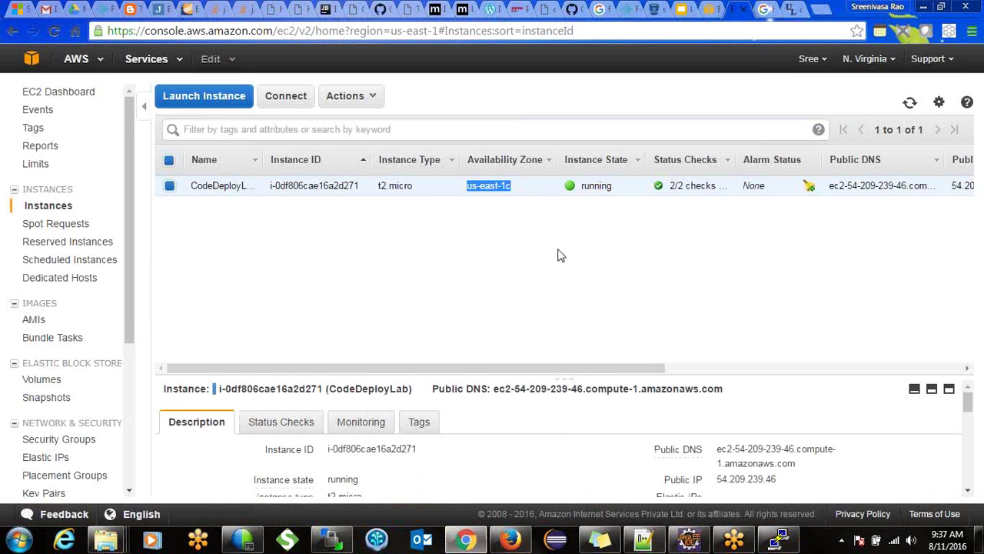
pyautogui.click(534, 276)
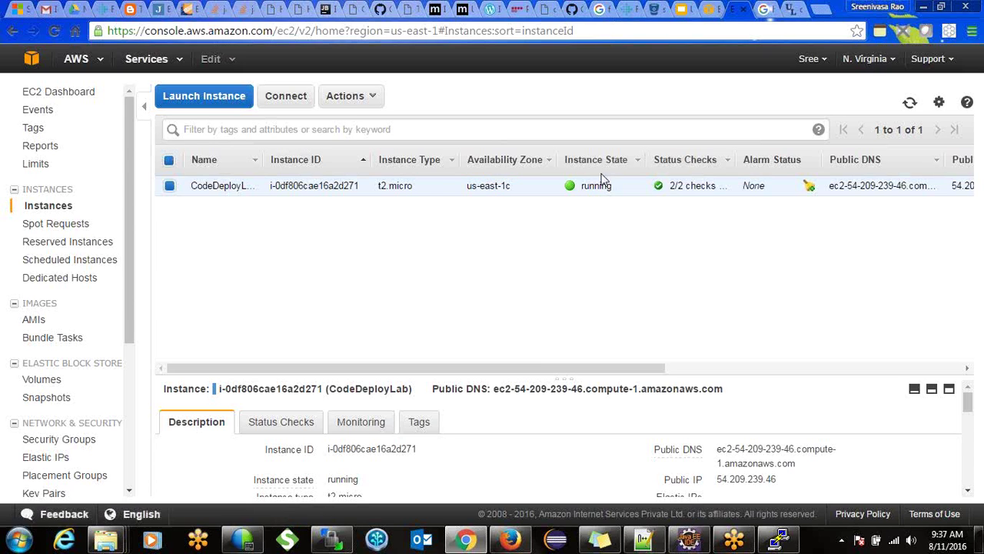
pyautogui.moveTo(467, 188); pyautogui.dragTo(512, 184)
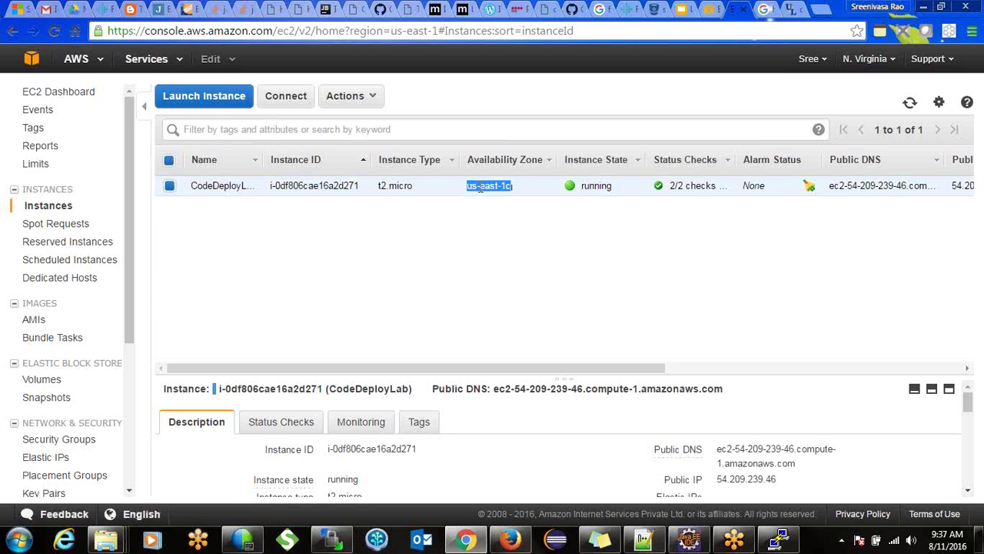
pyautogui.click(488, 185)
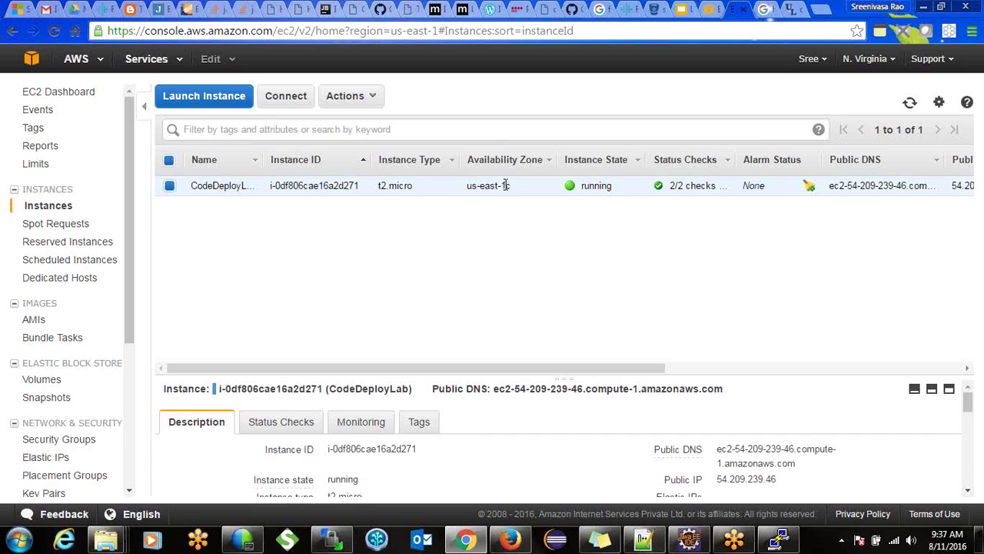
pyautogui.moveTo(505, 185); pyautogui.dragTo(512, 186)
pyautogui.click(509, 185)
pyautogui.moveTo(506, 185); pyautogui.dragTo(511, 185)
pyautogui.moveTo(509, 187); pyautogui.dragTo(466, 192)
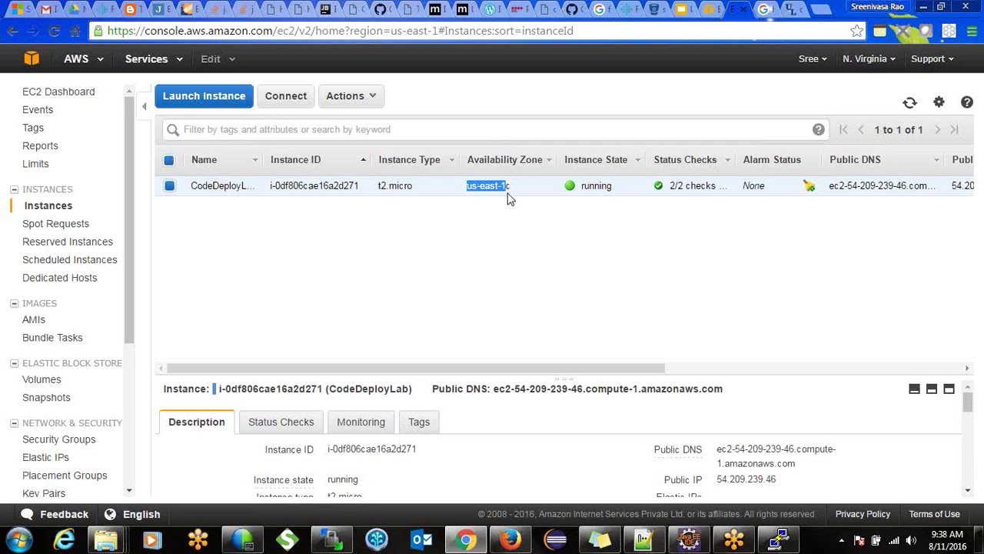
pyautogui.click(480, 190)
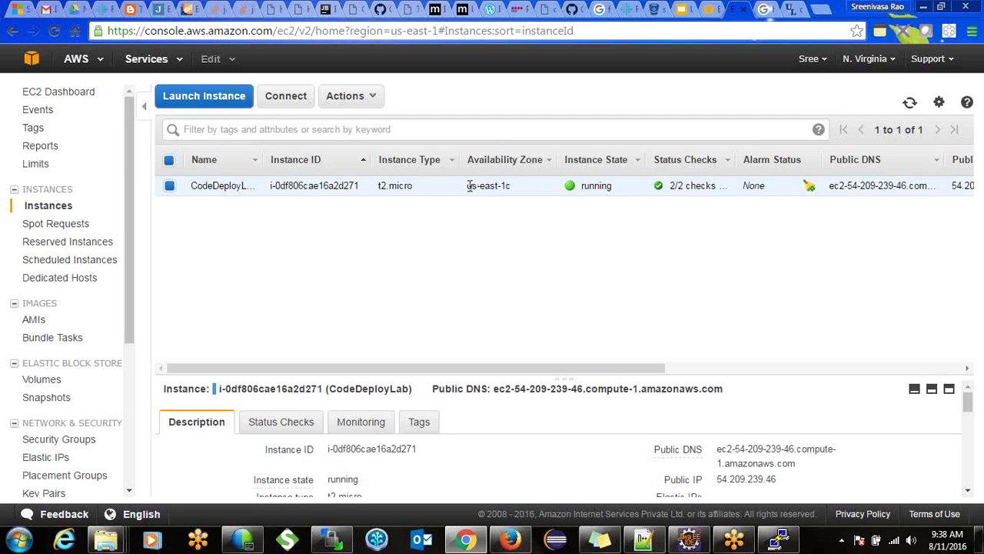
# Check the CodeDeployLab instance's availability zone and its zone letter, and switch to PuTTY to check the mount command's progress
pyautogui.moveTo(467, 185); pyautogui.dragTo(508, 187)
pyautogui.click(507, 186)
pyautogui.moveTo(504, 186); pyautogui.dragTo(511, 189)
pyautogui.click(780, 541)
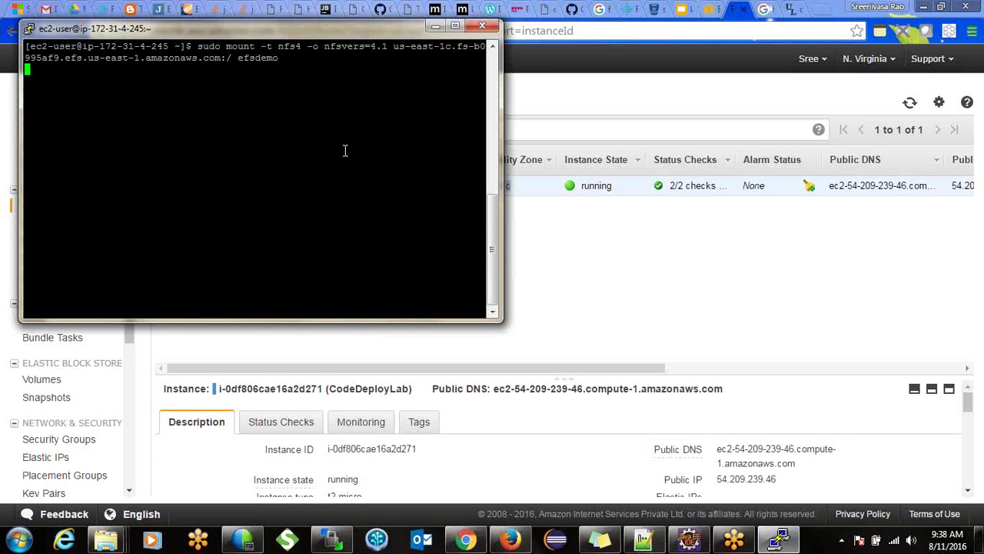
# Switch to Chrome, read the Stack Exchange page on finding the NFS version while checking the mount in PuTTY, and close the page
pyautogui.click(792, 10)
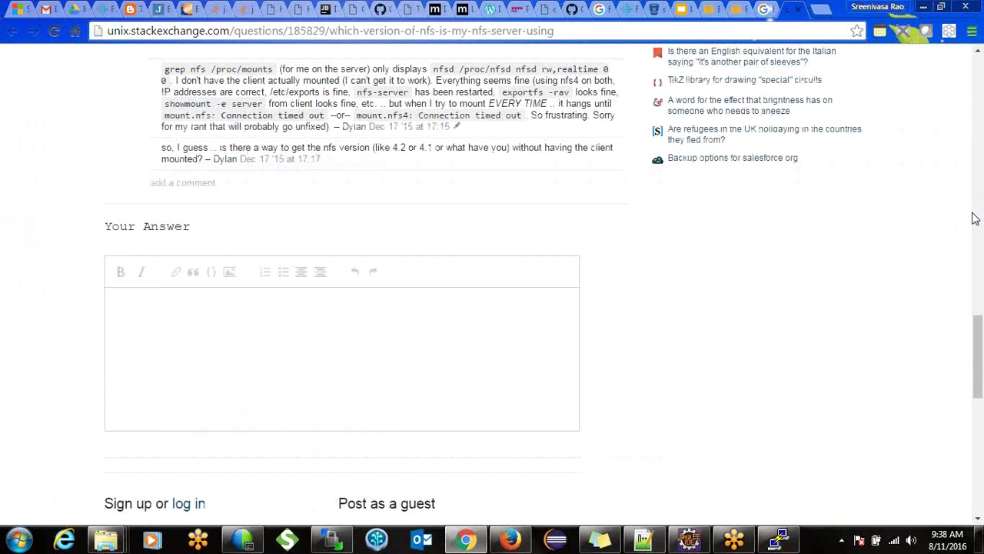
pyautogui.moveTo(979, 341); pyautogui.dragTo(978, 327)
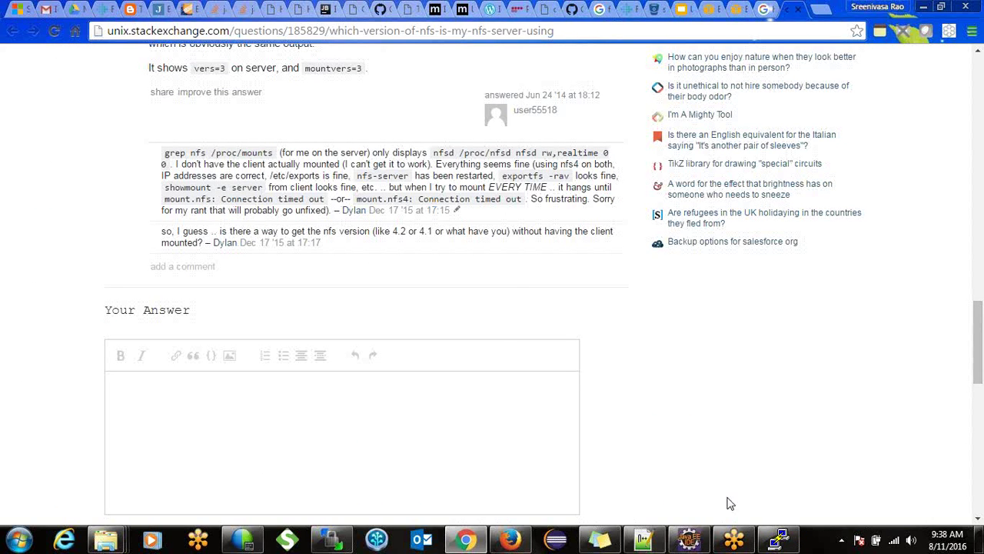
pyautogui.click(781, 534)
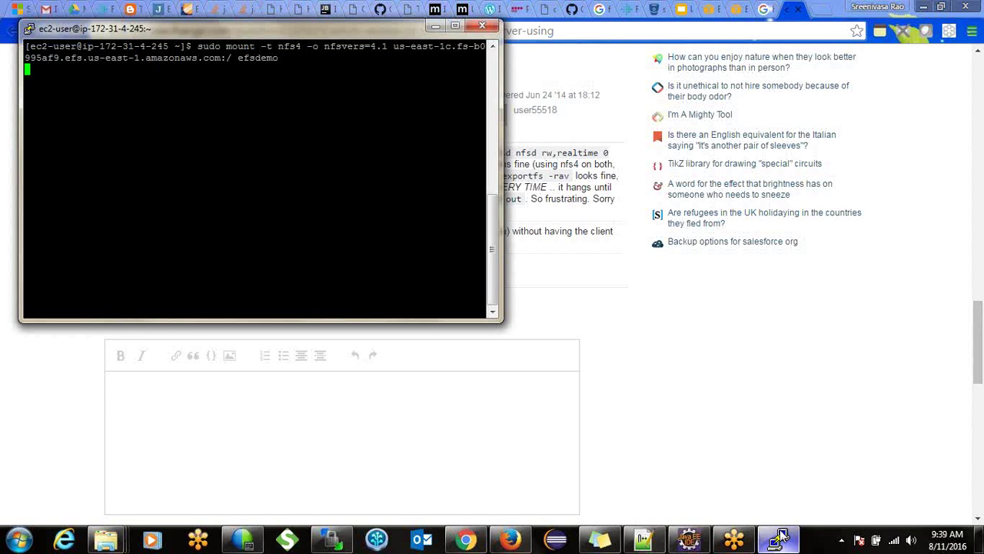
pyautogui.click(781, 537)
pyautogui.click(781, 536)
pyautogui.click(781, 534)
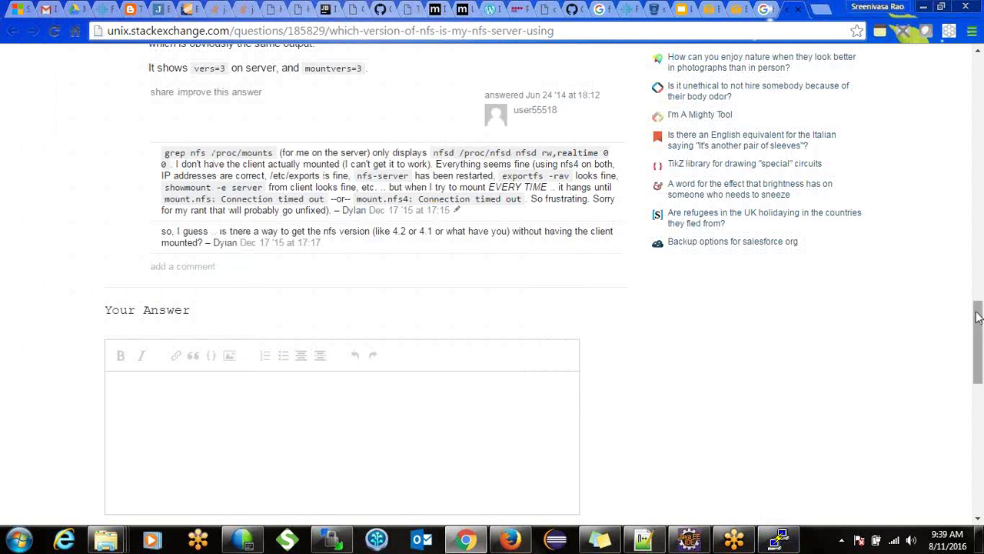
pyautogui.moveTo(978, 325); pyautogui.dragTo(973, 284)
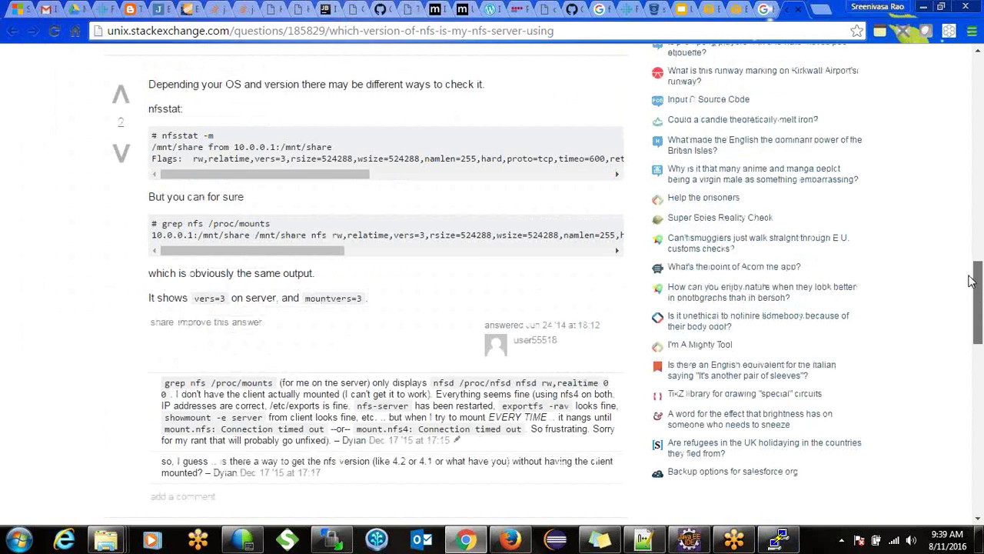
pyautogui.moveTo(973, 285); pyautogui.dragTo(936, 82)
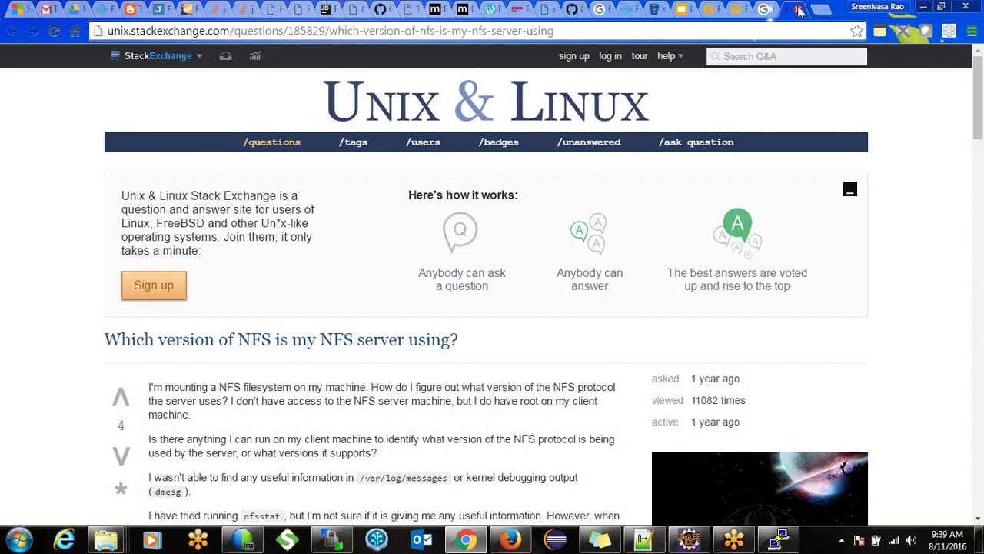
pyautogui.click(799, 9)
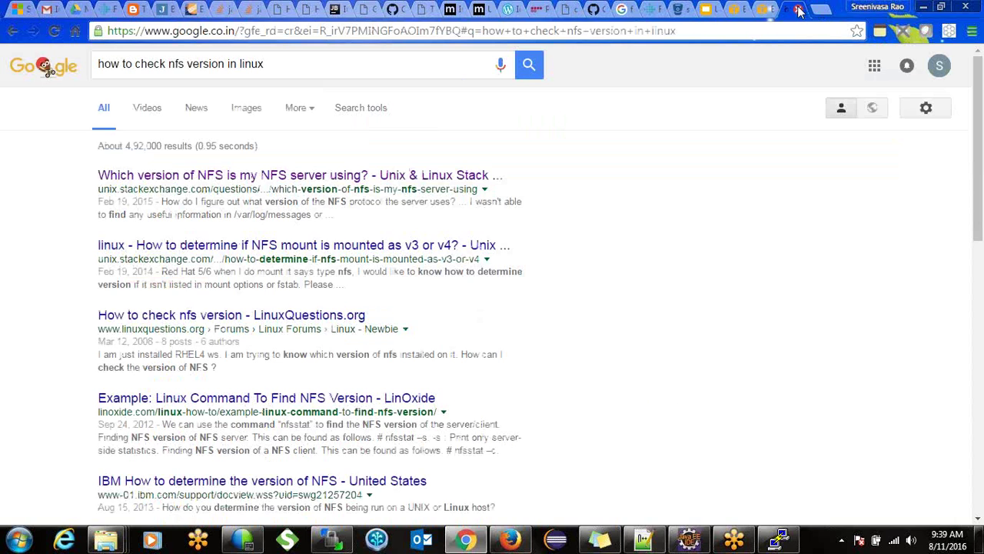
# Open the LinuxQuestions.org result "How to check nfs version", read through the thread's replies, and close the page
pyautogui.middleClick(353, 321)
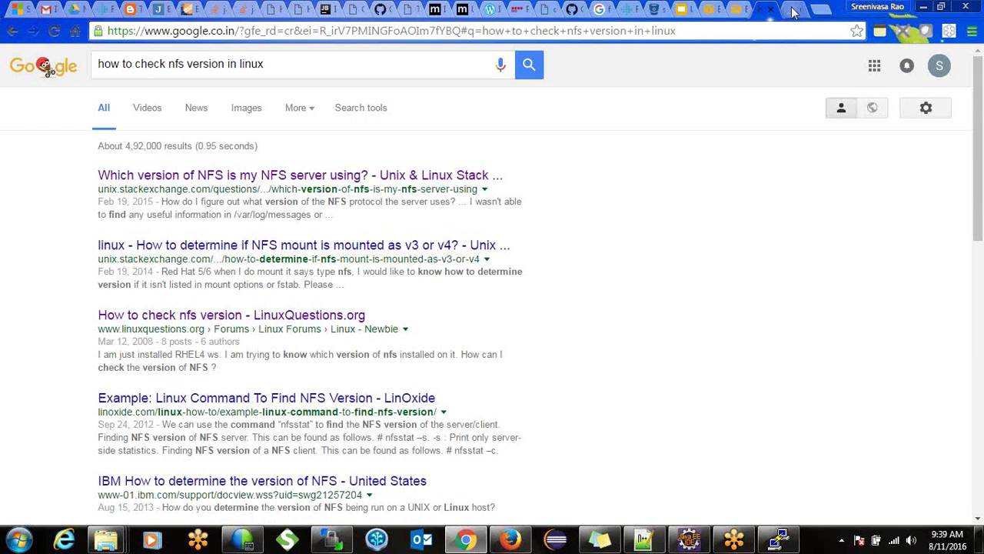
pyautogui.click(794, 10)
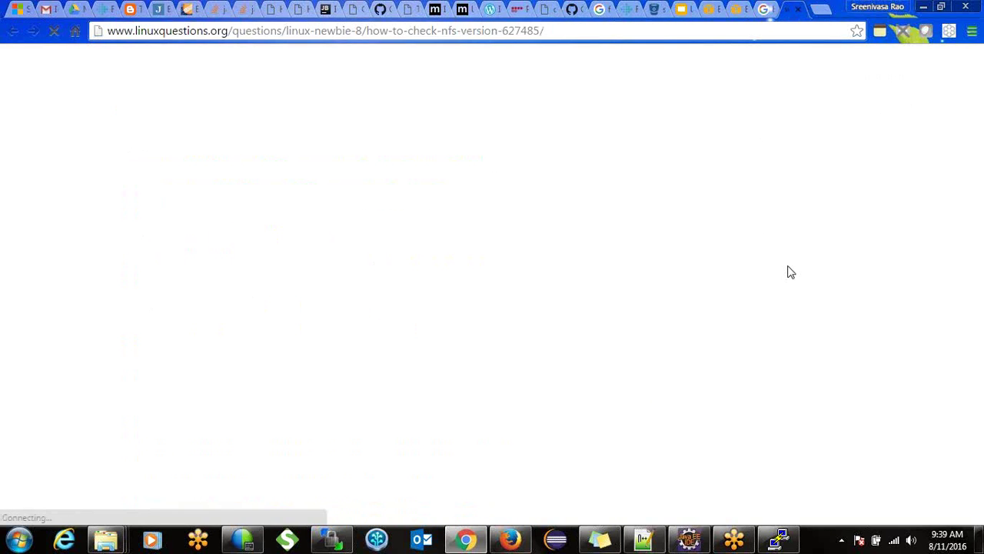
pyautogui.click(780, 538)
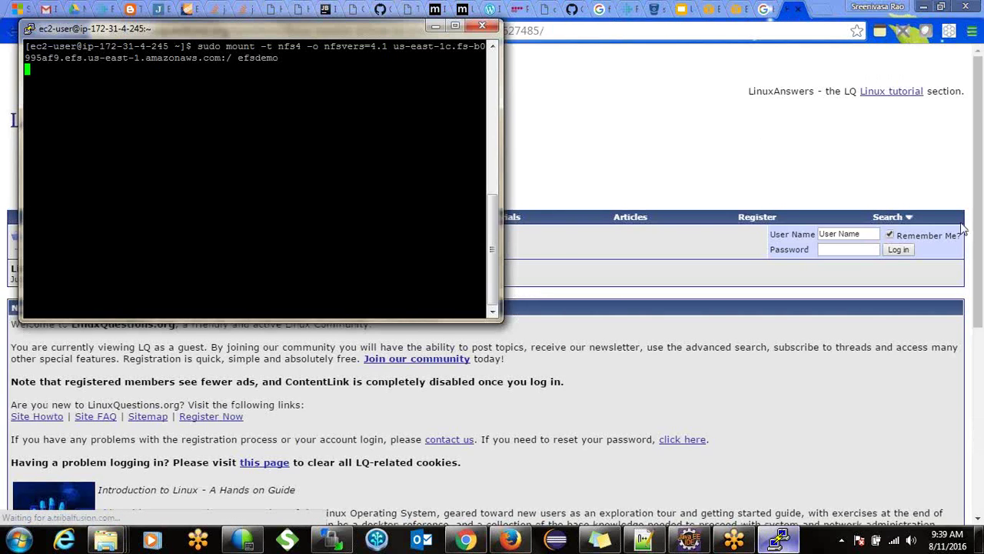
pyautogui.moveTo(979, 132); pyautogui.dragTo(975, 266)
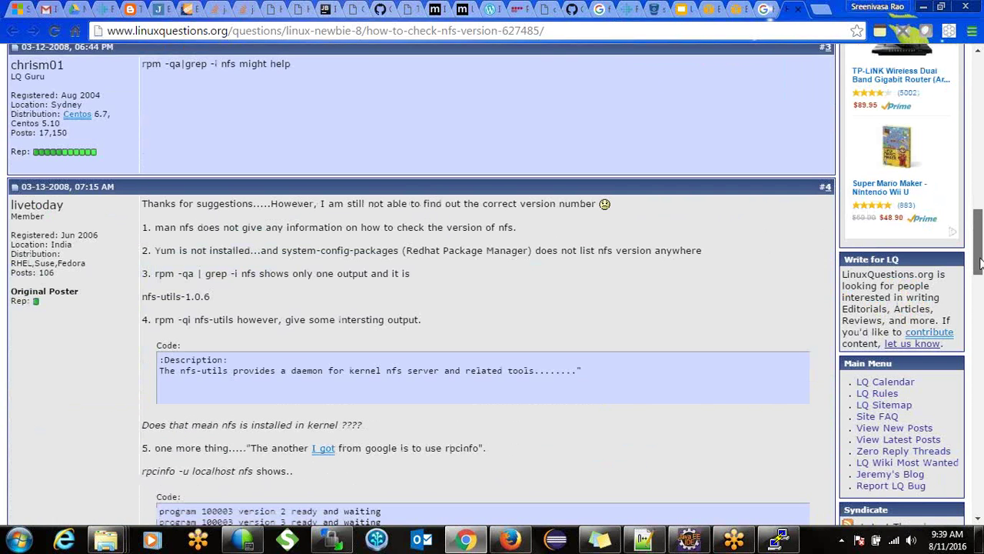
pyautogui.moveTo(978, 263); pyautogui.dragTo(956, 378)
pyautogui.scroll(-4, 956, 411)
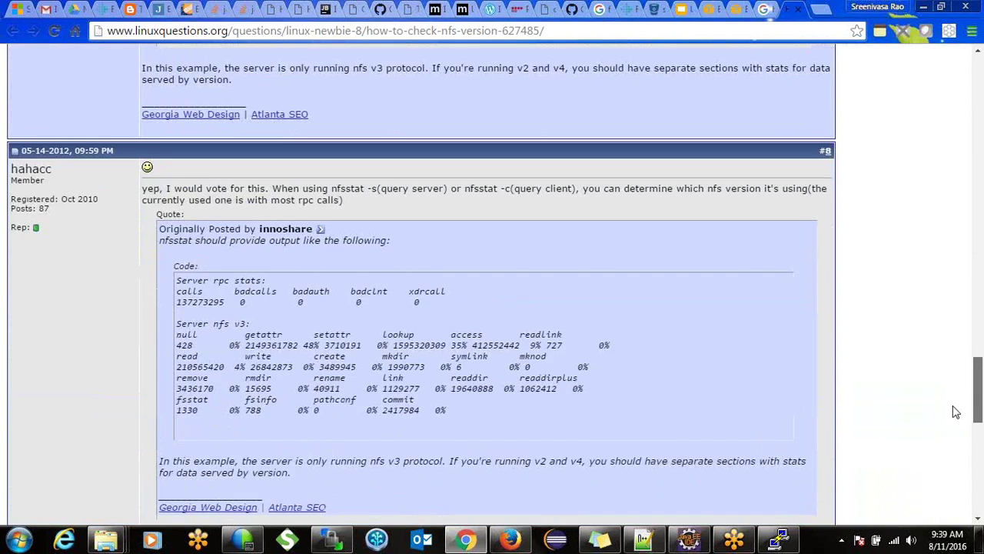
pyautogui.scroll(20, 946, 447)
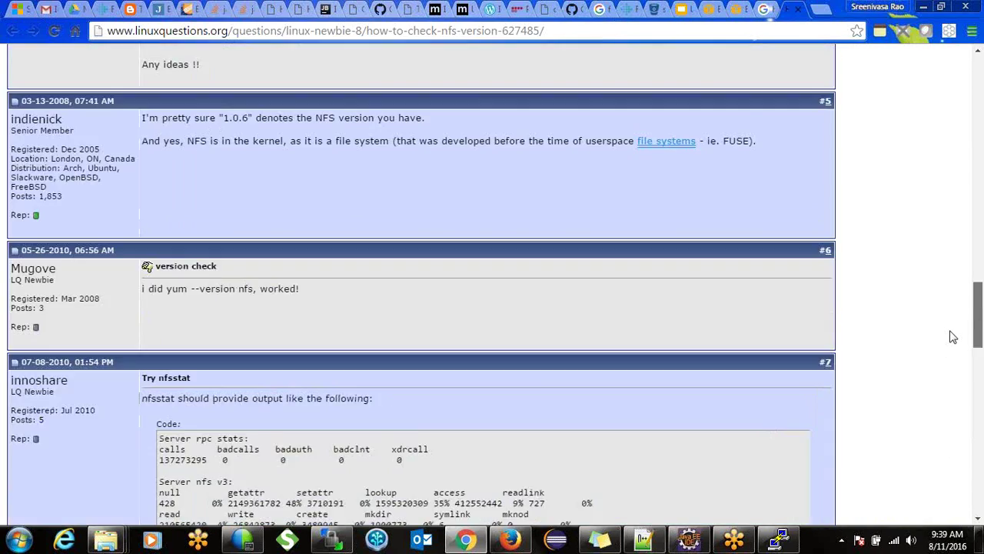
pyautogui.scroll(3, 958, 160)
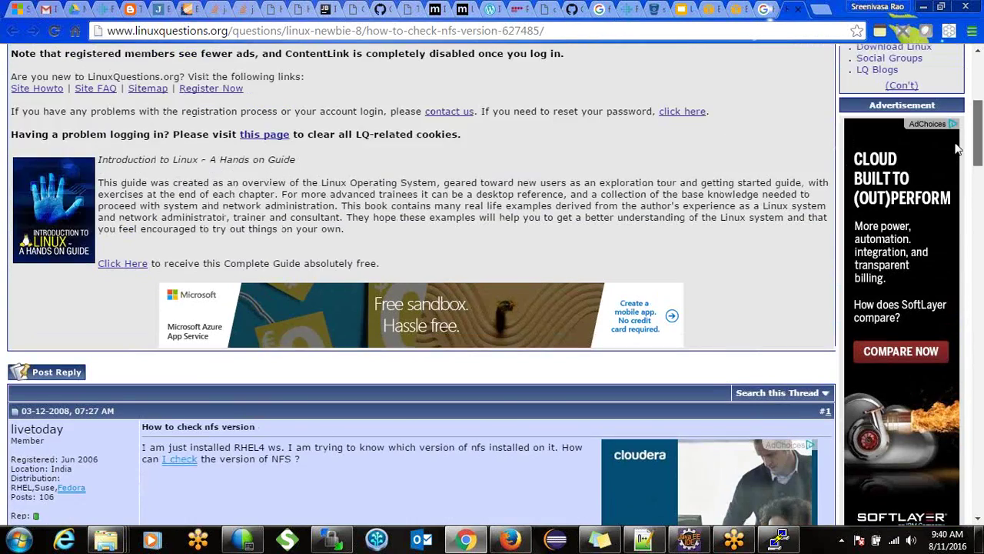
pyautogui.click(800, 9)
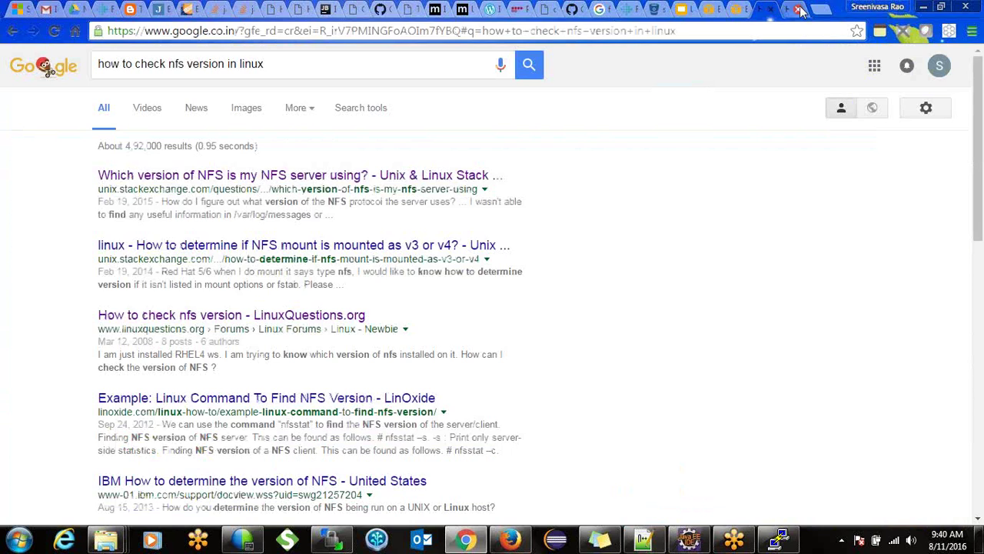
# Check the mount command in PuTTY, and replace the Google query to search for nfs doc
pyautogui.click(778, 541)
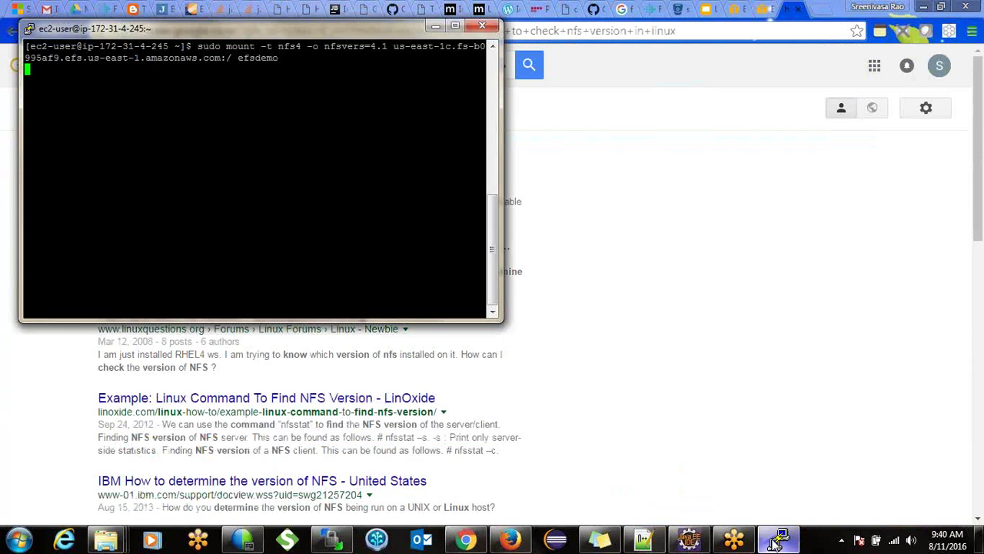
pyautogui.click(778, 541)
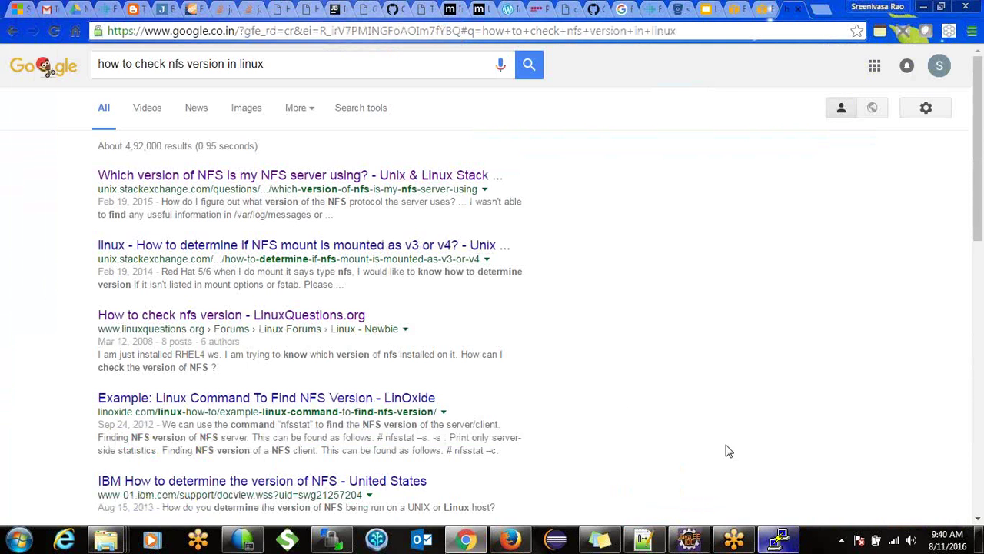
pyautogui.doubleClick(325, 59)
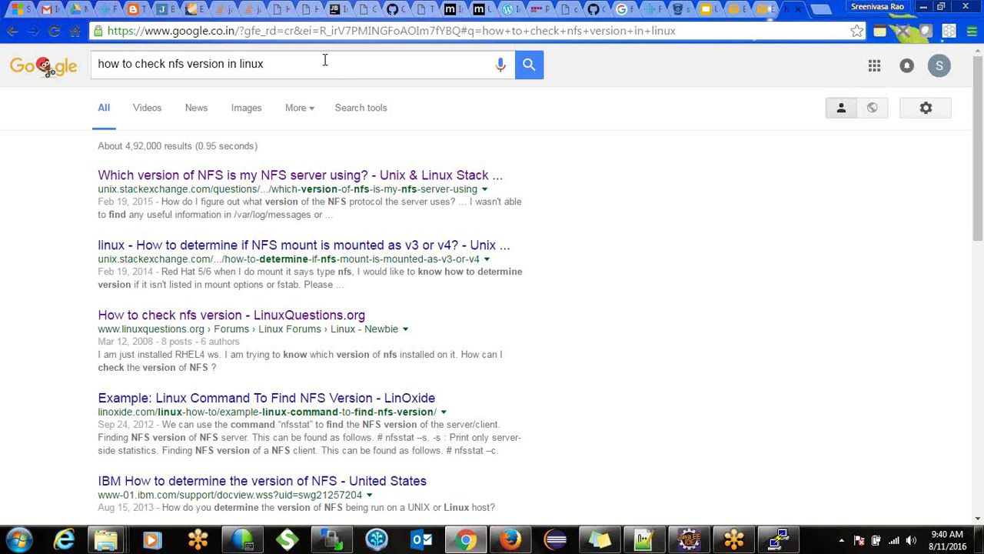
pyautogui.click(325, 59)
pyautogui.doubleClick(324, 60)
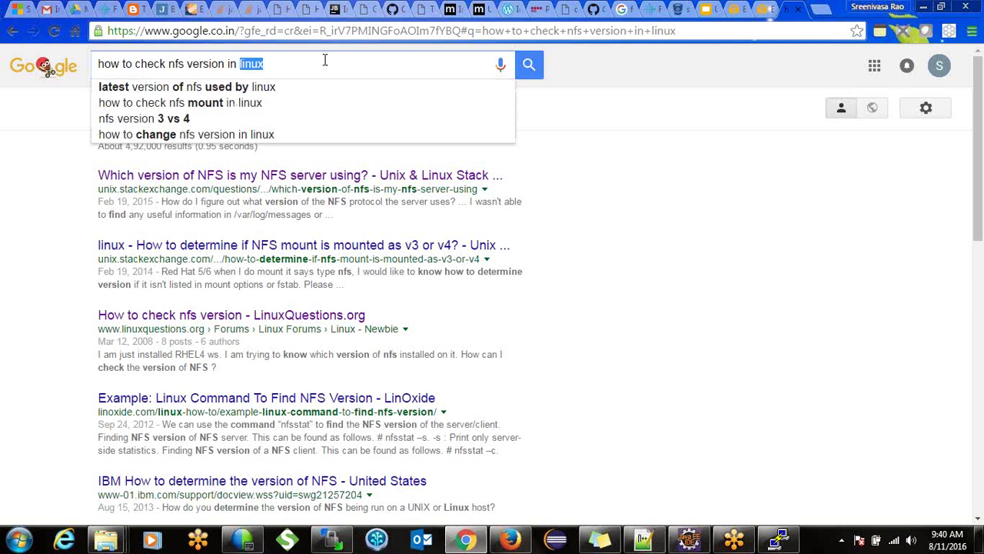
pyautogui.tripleClick(324, 59)
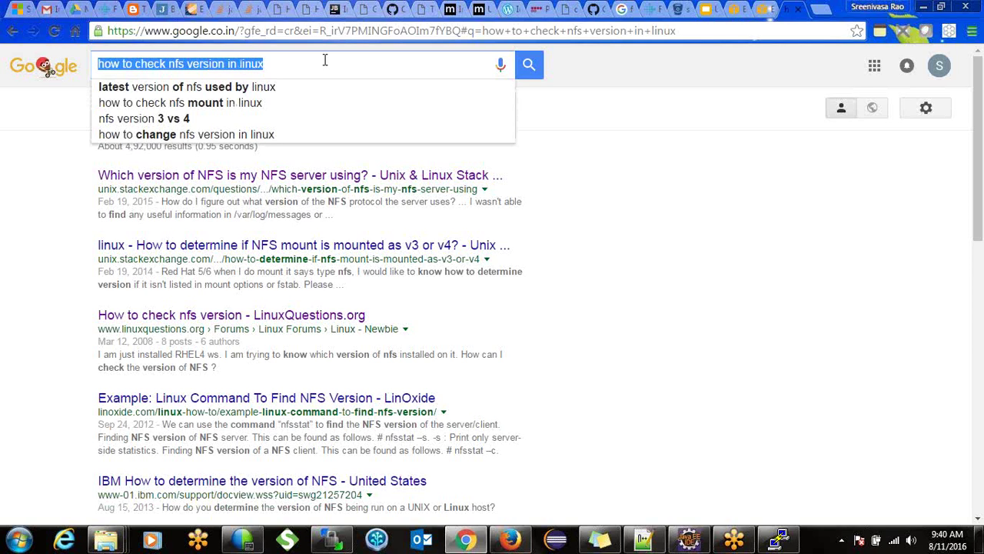
pyautogui.write('nfs')
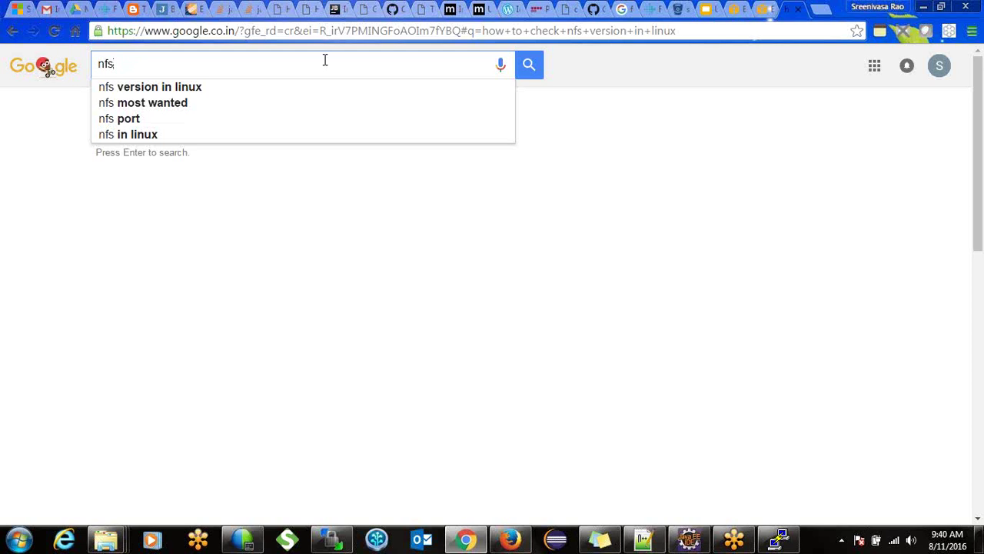
pyautogui.write(' hel')
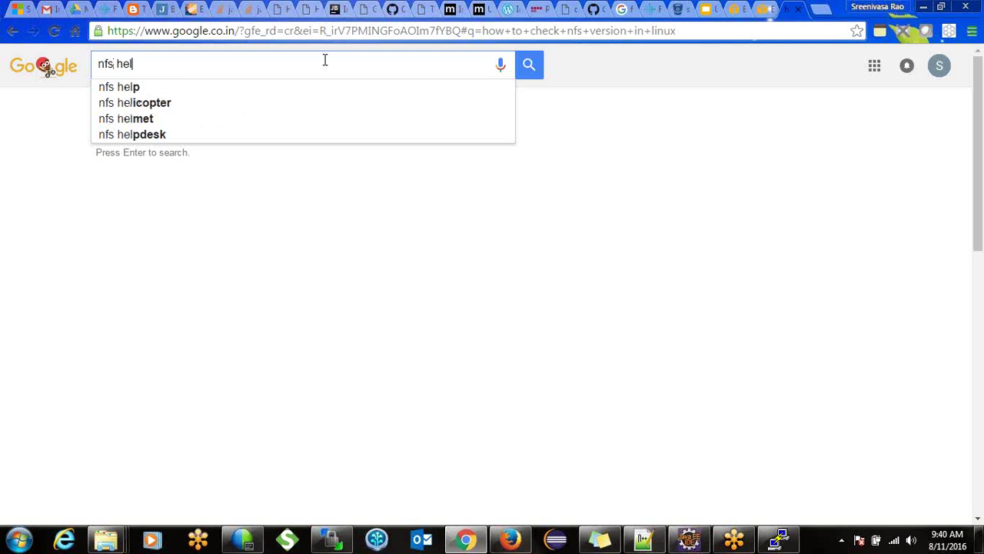
pyautogui.press('BackSpace')
pyautogui.press('BackSpace')
pyautogui.press('BackSpace')
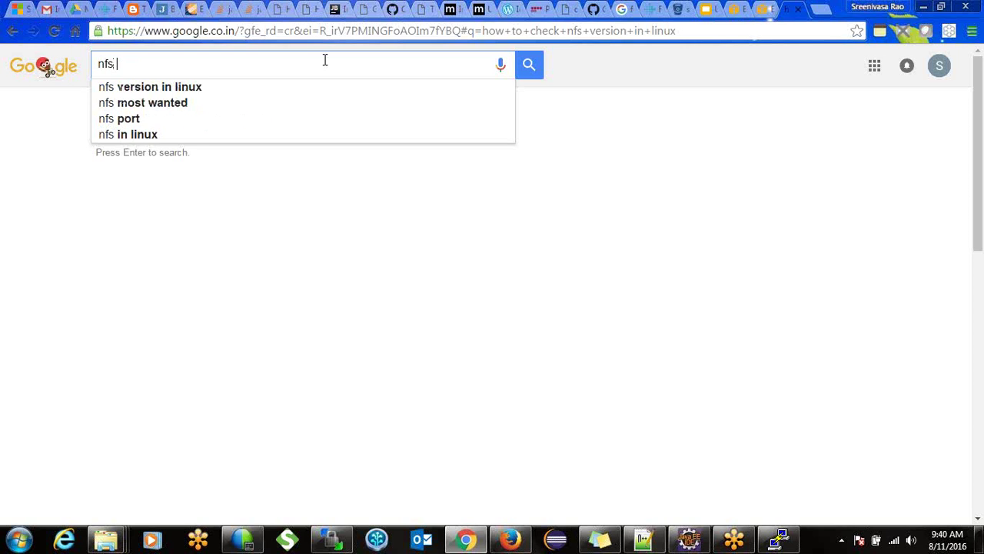
pyautogui.write('doc')
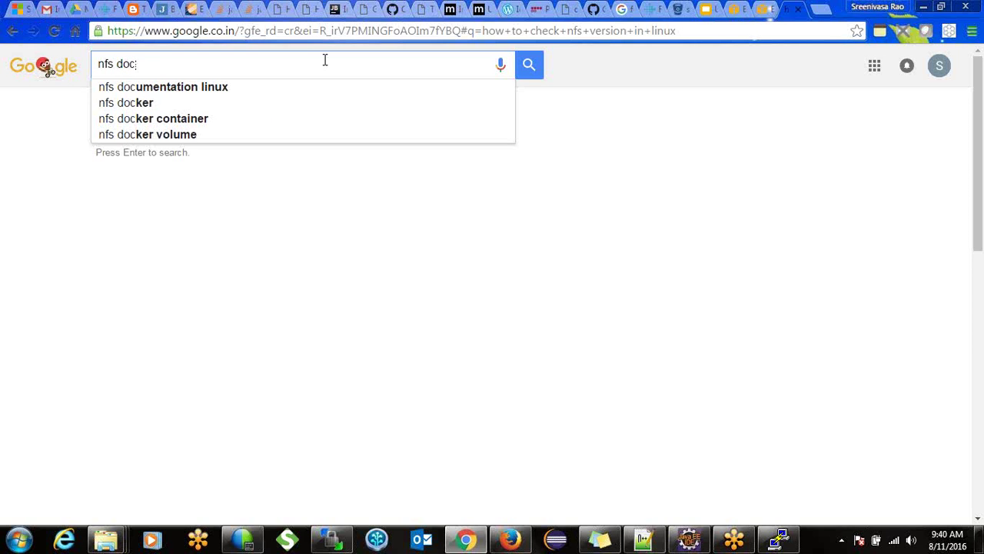
pyautogui.press('Return')
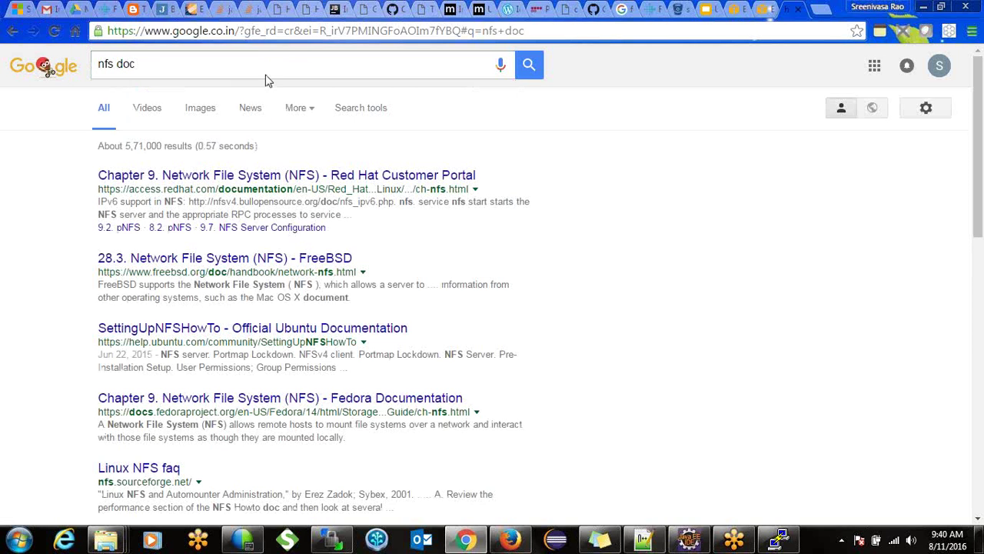
# Open the Red Hat Customer Portal result on Network File System, read its NFS services section, and check the mount command in PuTTY
pyautogui.middleClick(348, 179)
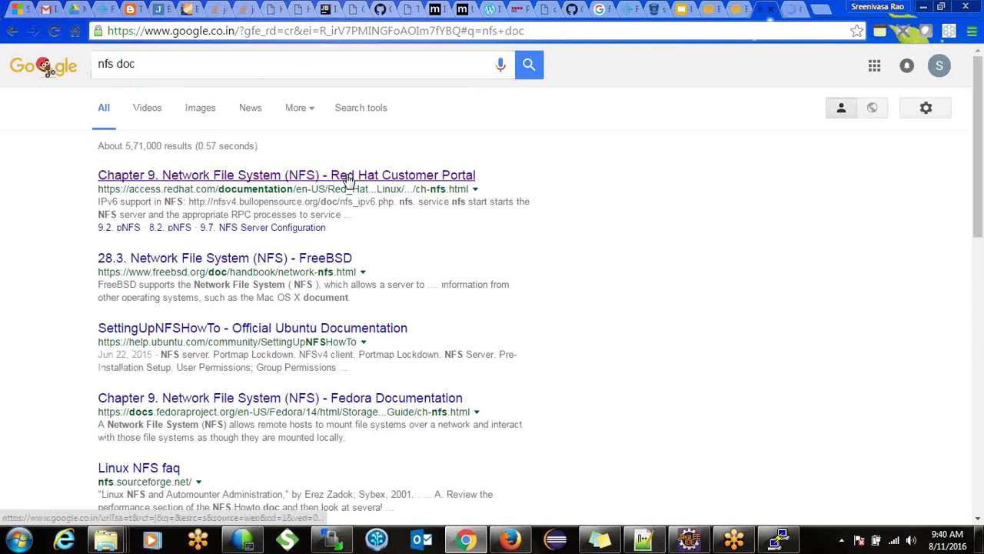
pyautogui.click(796, 8)
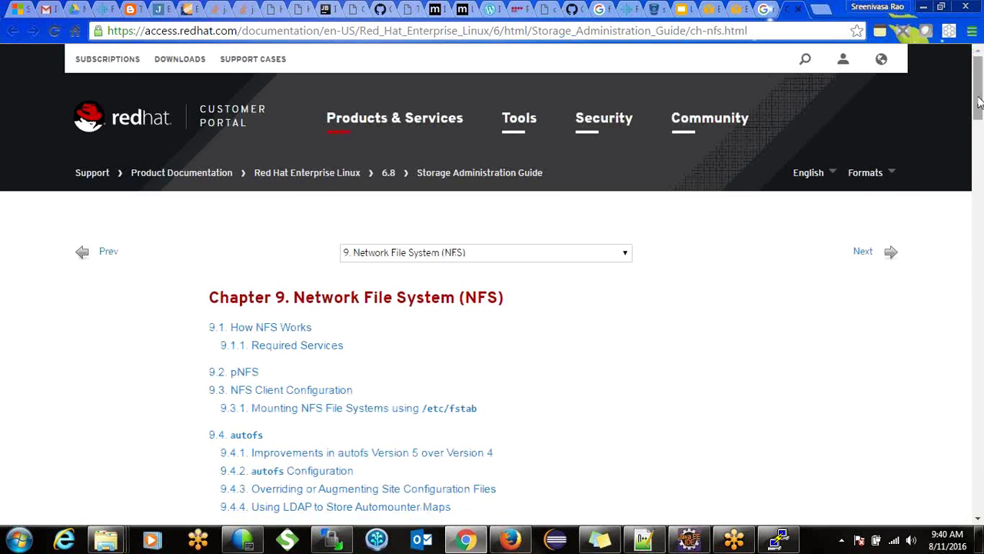
pyautogui.moveTo(979, 100); pyautogui.dragTo(952, 353)
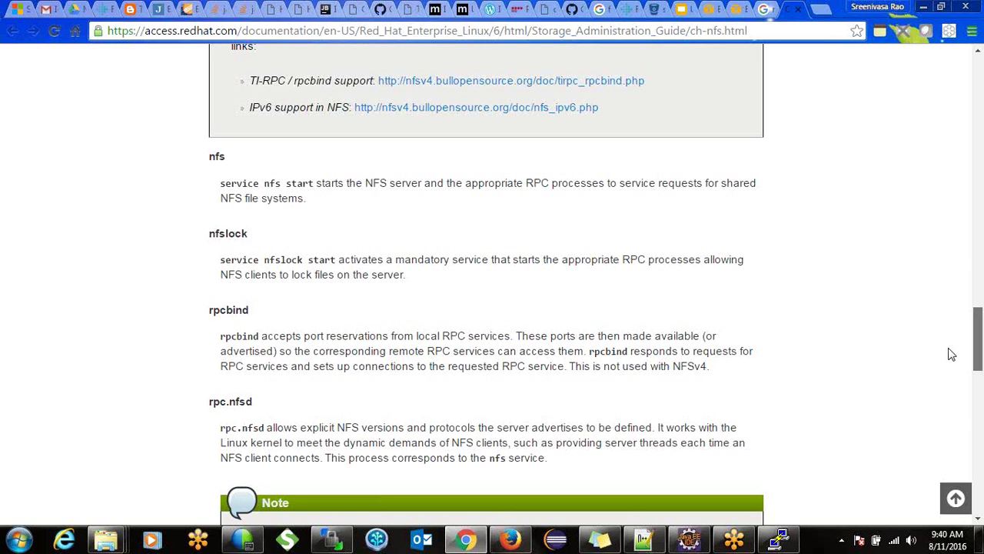
pyautogui.moveTo(951, 353); pyautogui.dragTo(817, 498)
pyautogui.click(772, 544)
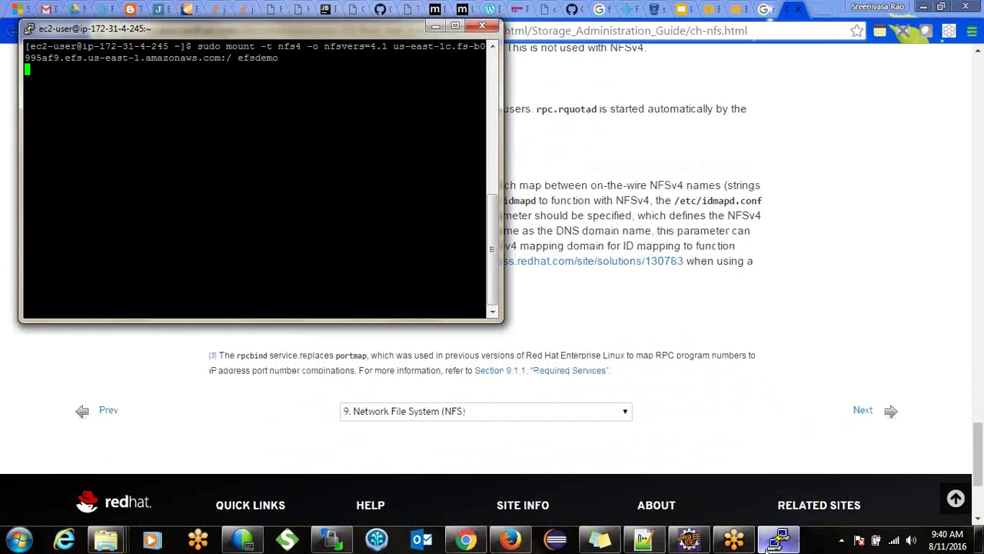
# Switch to WinSCP, open a new PuTTY session to the EC2 instance, and clear the terminal
pyautogui.click(331, 541)
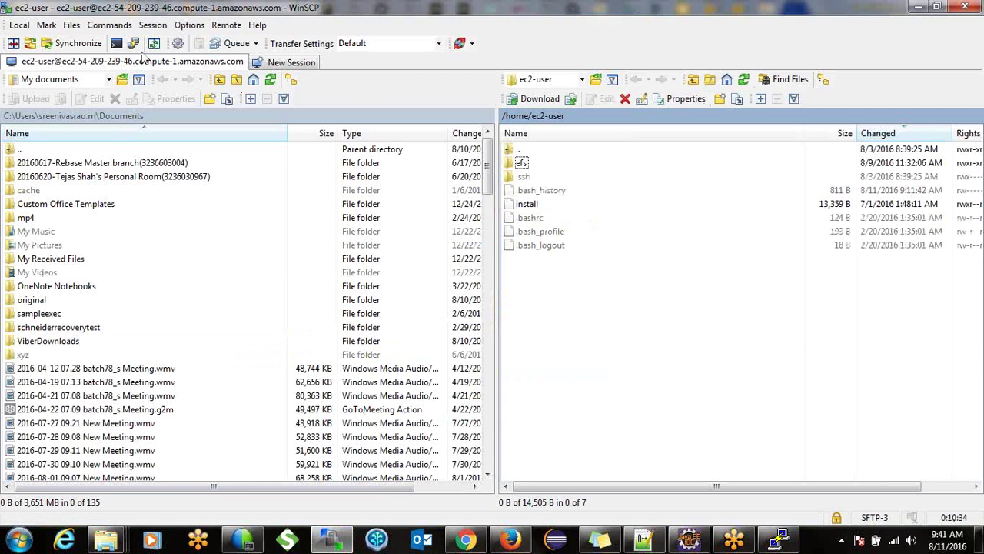
pyautogui.click(133, 43)
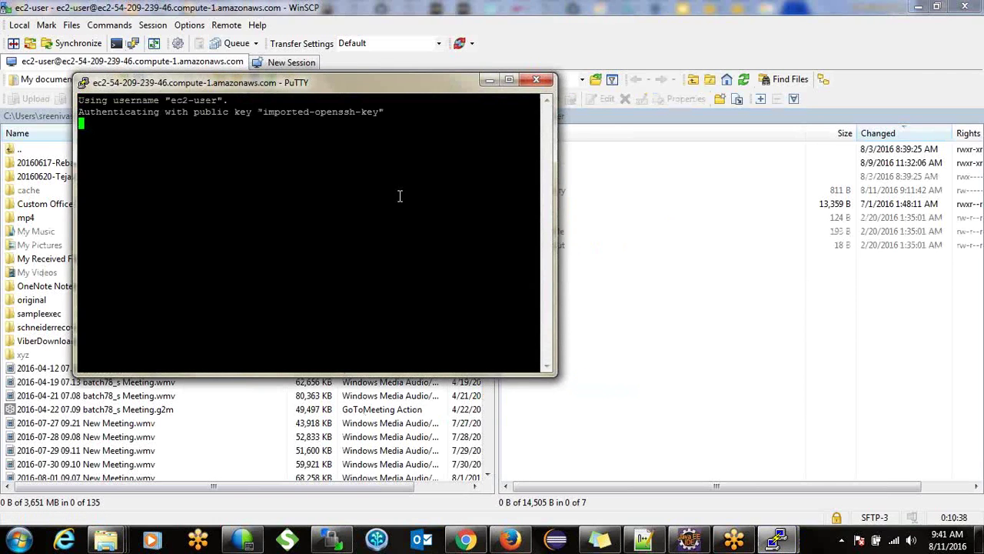
pyautogui.write('clear')
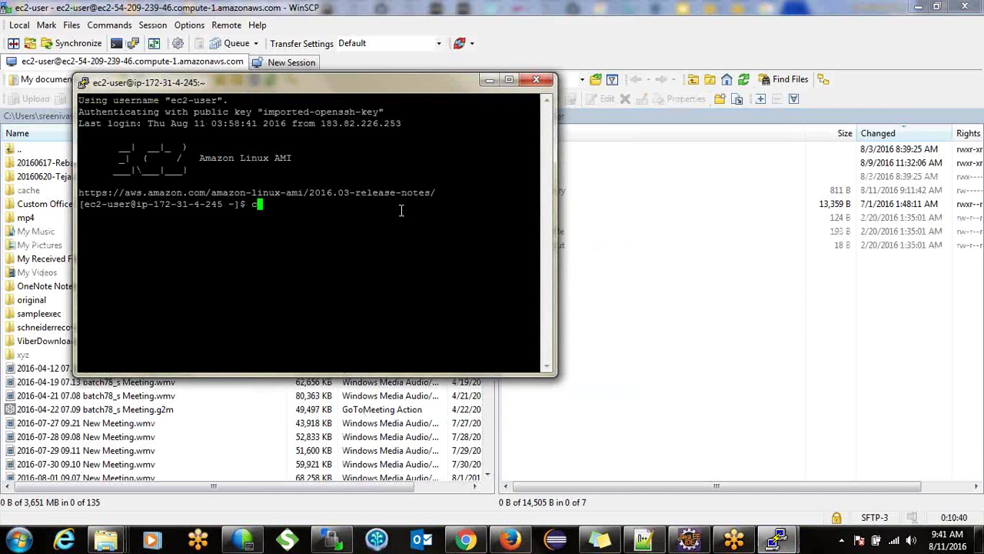
pyautogui.press('Return')
# Check the state of the NFS service by running service nfs status
pyautogui.write('service ')
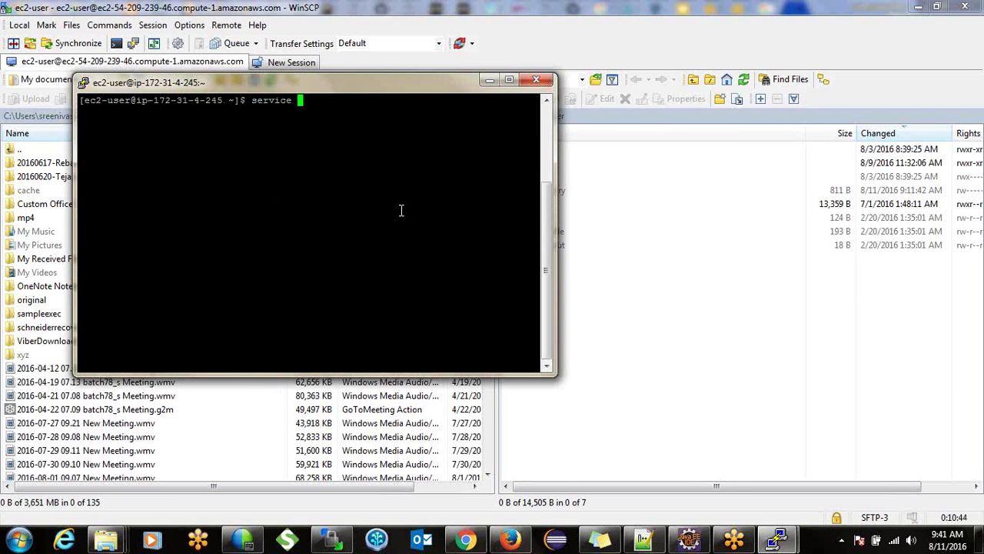
pyautogui.write('nfs status')
pyautogui.press('Return')
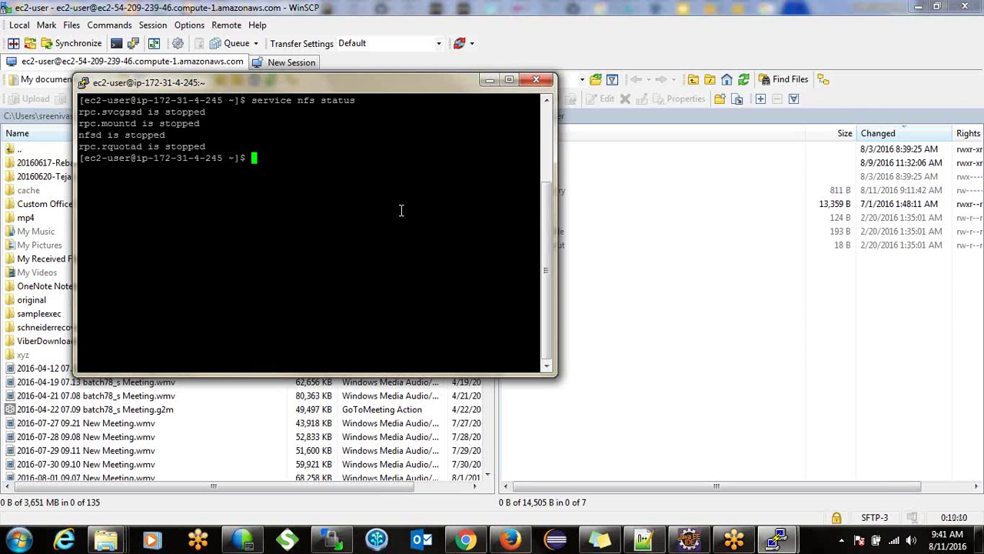
# Switch to the PuTTY session that ran the mount command and copy its error message
pyautogui.moveTo(778, 539)
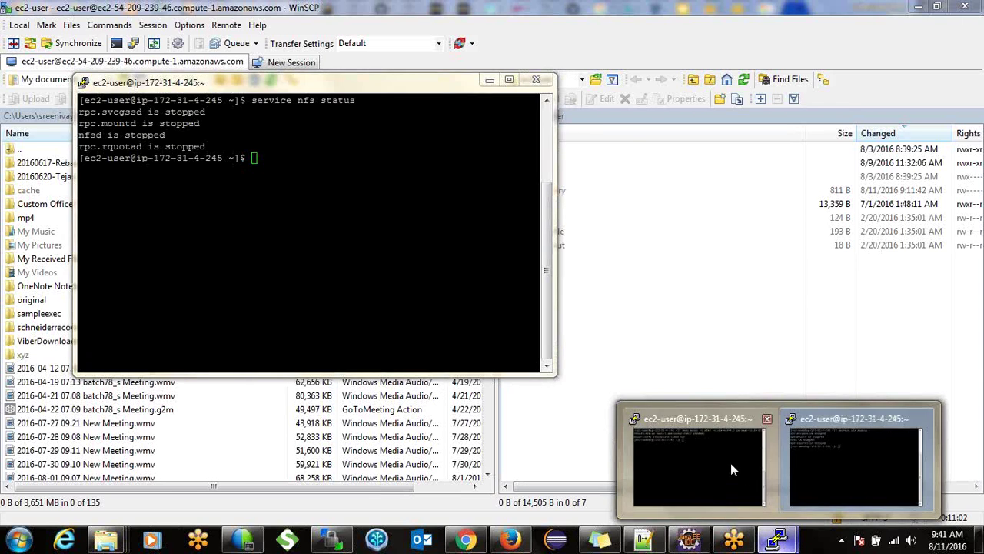
pyautogui.click(731, 466)
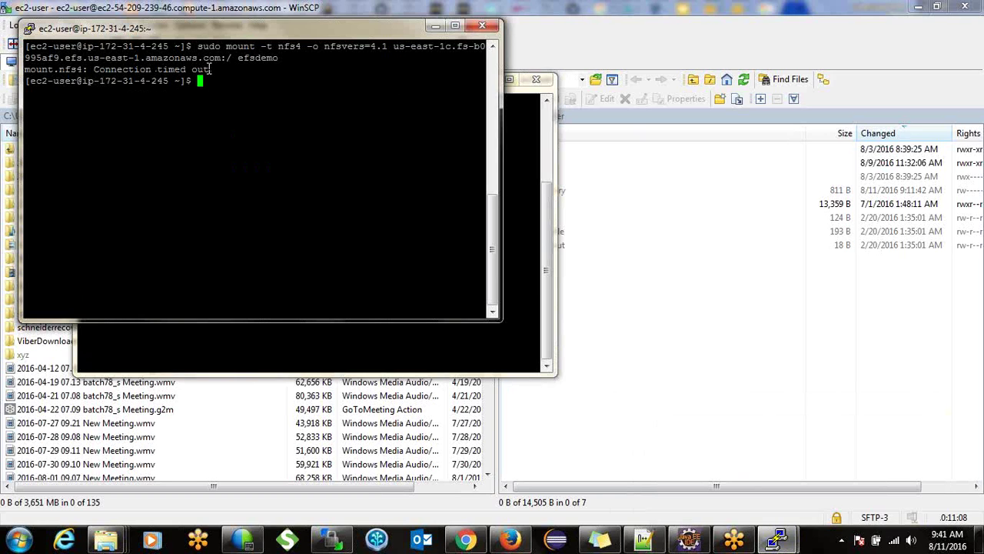
pyautogui.moveTo(209, 69); pyautogui.dragTo(31, 69)
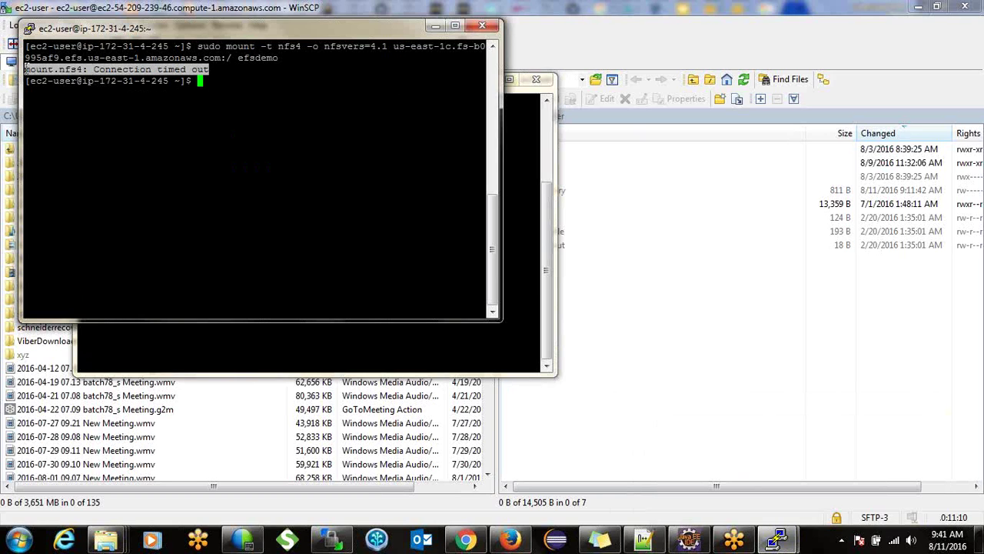
# Switch to Chrome and replace the nfs doc query in Google with a search for mount.nfs4 connection timed out
pyautogui.click(465, 540)
pyautogui.click(759, 11)
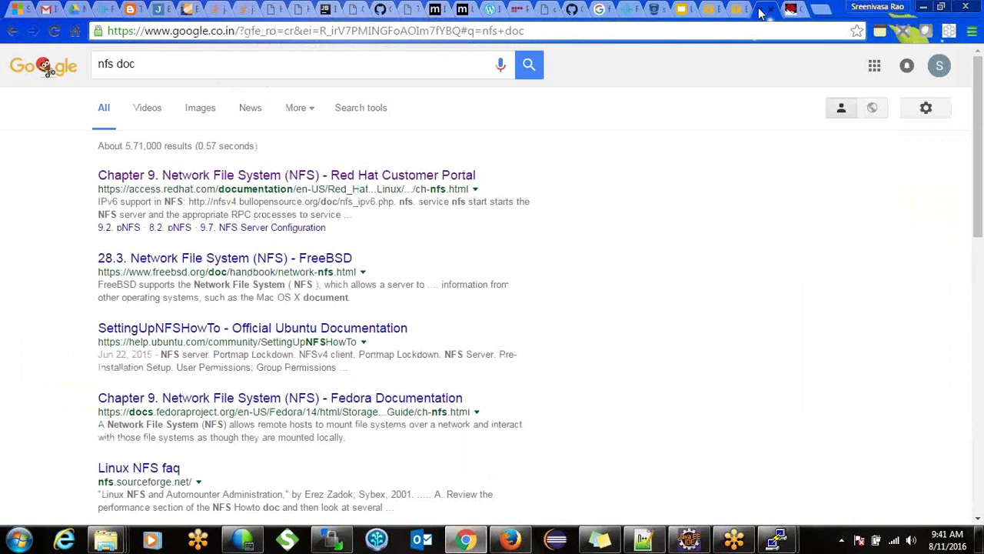
pyautogui.click(394, 65)
pyautogui.hotkey('ctrl', 'a')
pyautogui.write('mount.nfs4: Connection timed out')
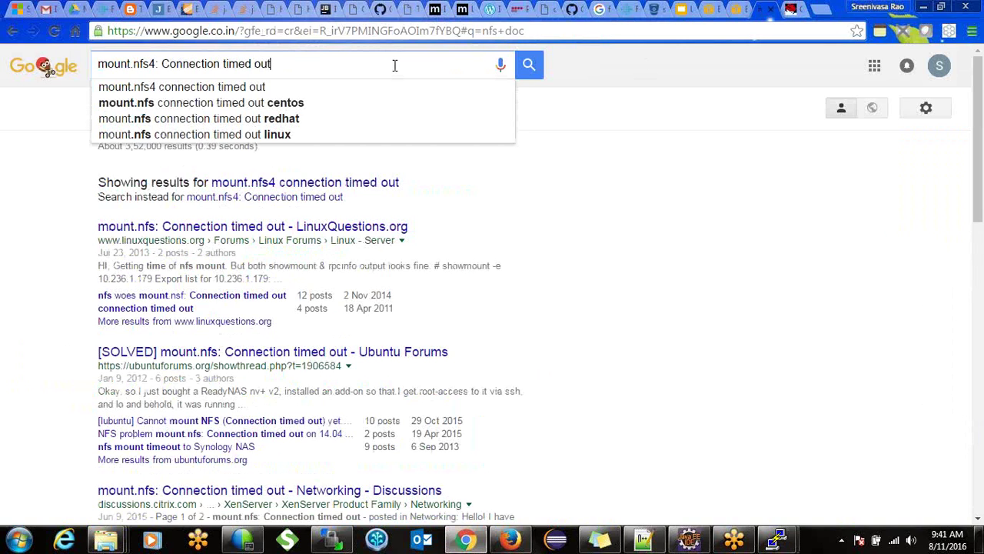
pyautogui.click(266, 92)
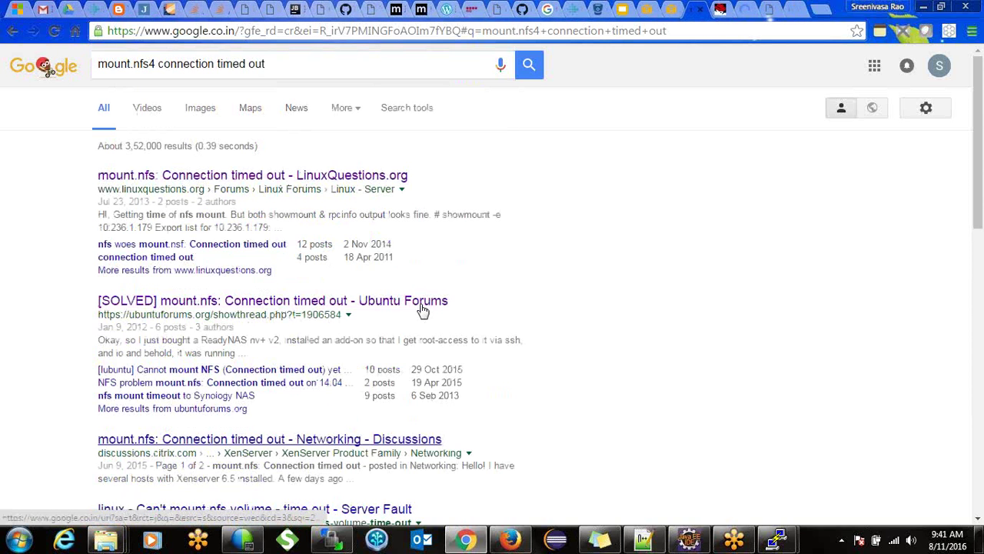
# Read the LinuxQuestions.org thread on the mount.nfs connection timeout through to its reply, and close it
pyautogui.click(743, 11)
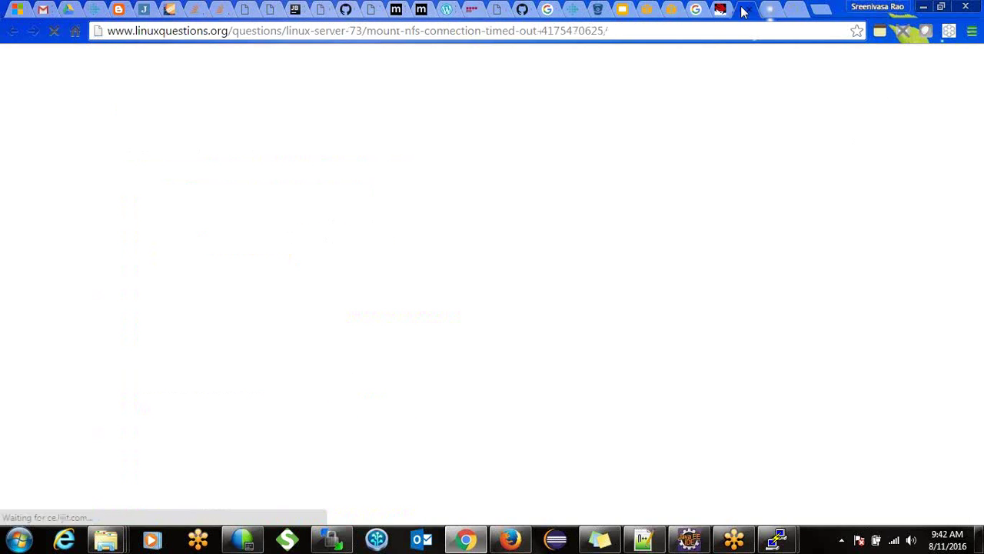
pyautogui.click(723, 11)
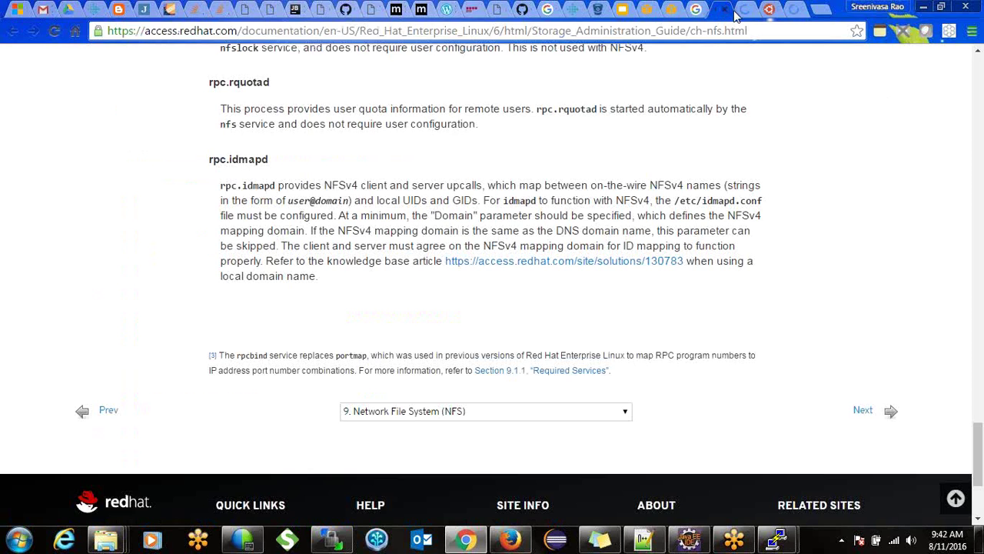
pyautogui.click(740, 14)
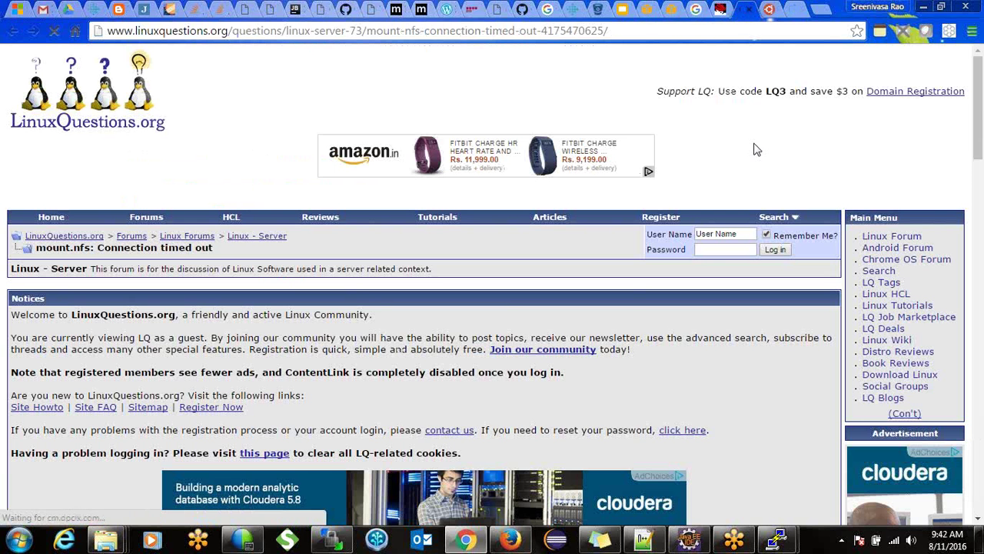
pyautogui.scroll(-2, 973, 142)
pyautogui.moveTo(973, 142); pyautogui.dragTo(959, 236)
pyautogui.scroll(-4, 954, 246)
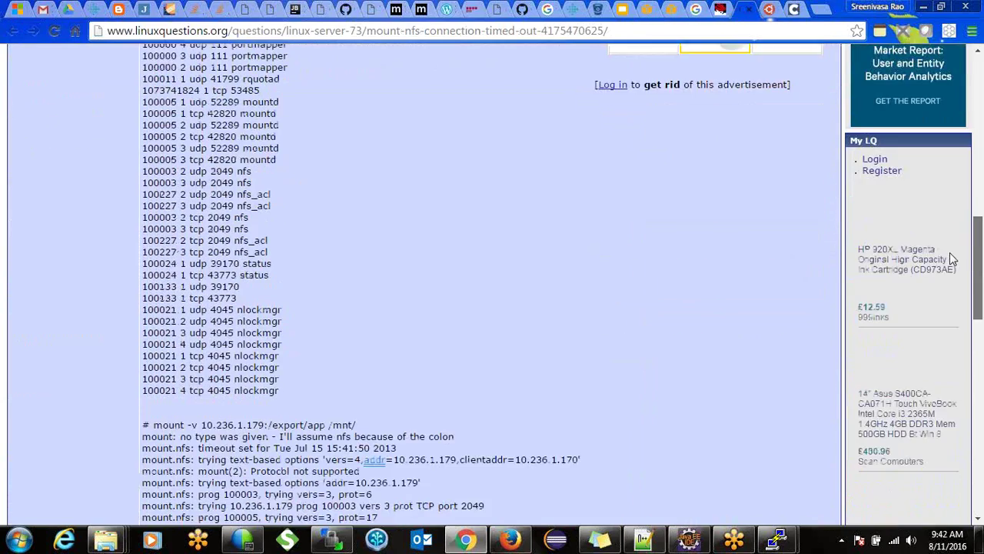
pyautogui.scroll(-2, 945, 294)
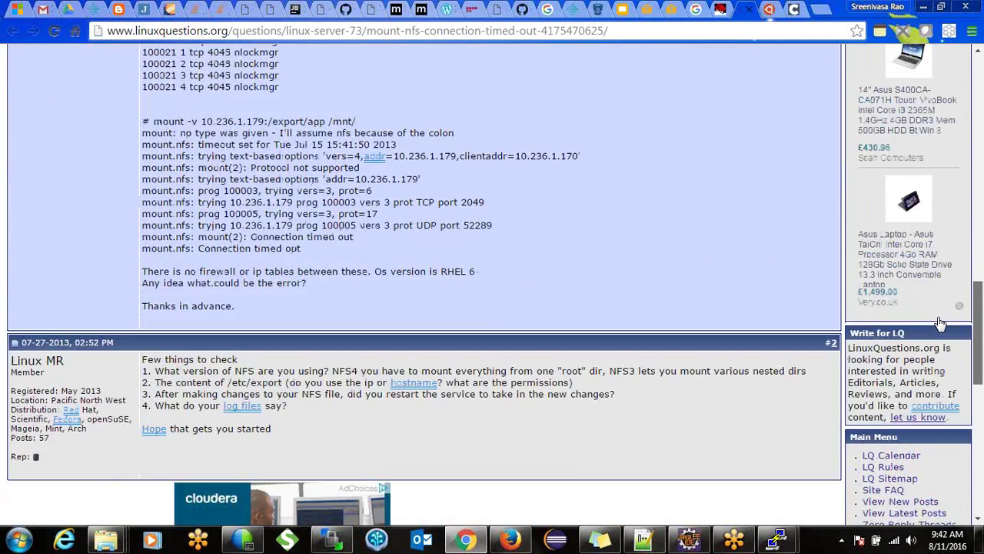
pyautogui.scroll(-3, 931, 373)
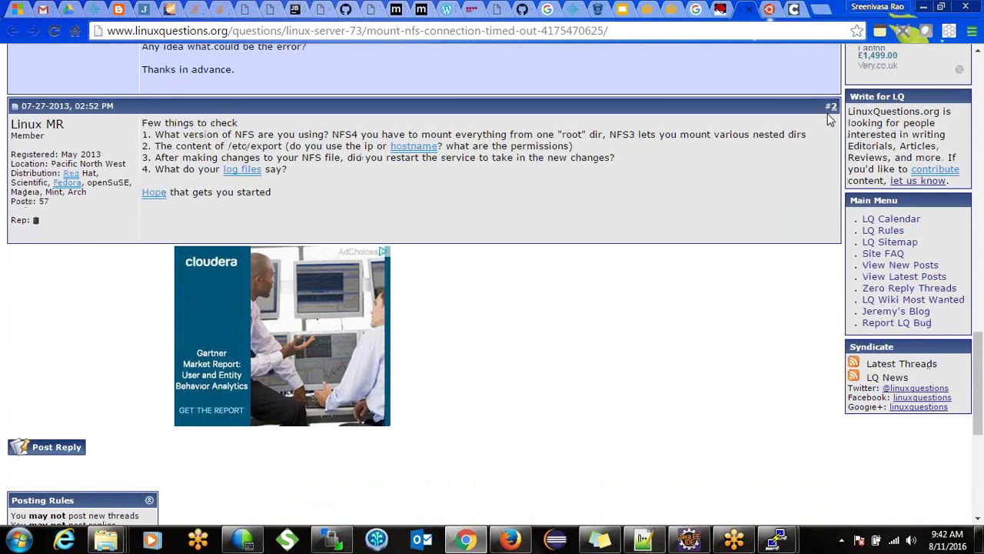
pyautogui.click(753, 14)
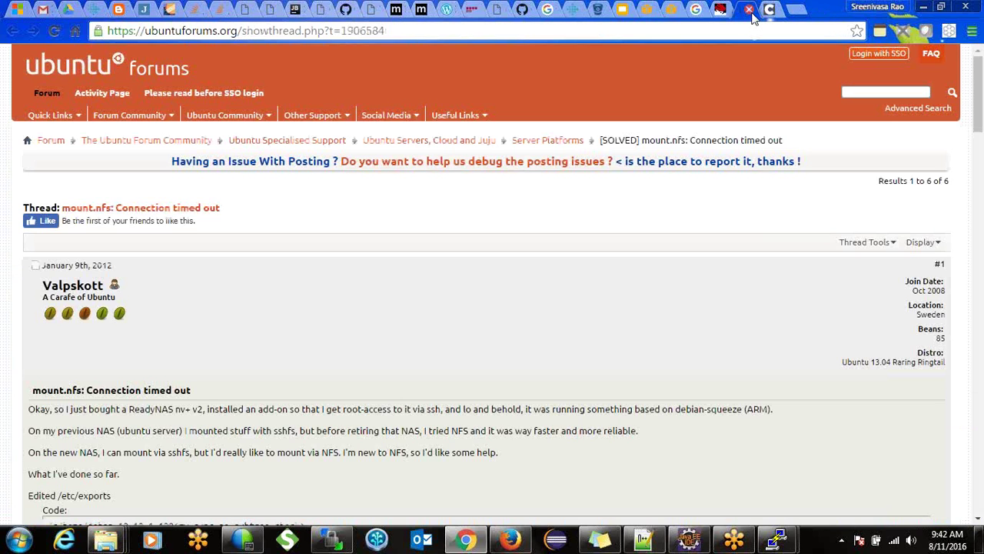
# Examine the Ubuntu Forums thread on the mount.nfs timeout, including its exports, restart and rpcinfo commands
pyautogui.moveTo(980, 76); pyautogui.dragTo(980, 117)
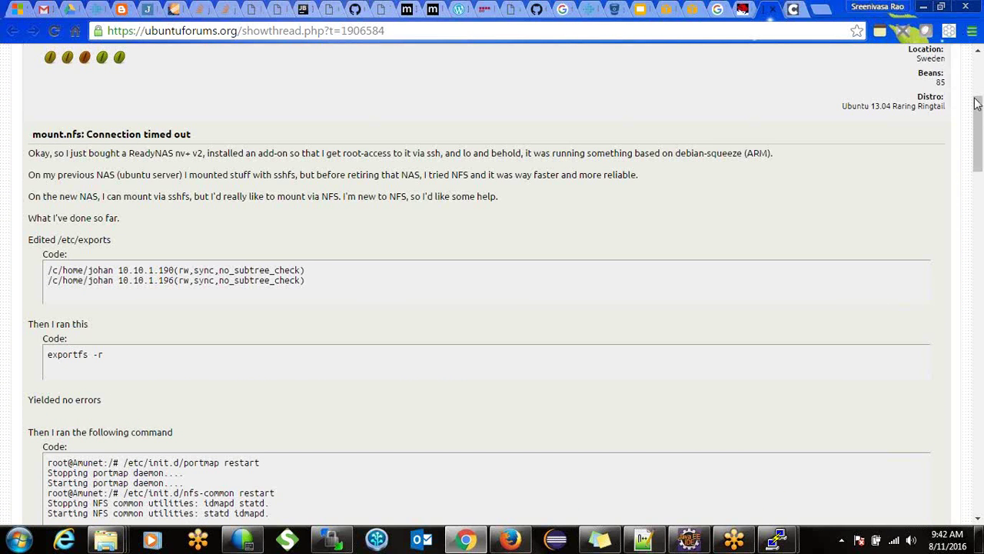
pyautogui.moveTo(979, 111); pyautogui.dragTo(954, 167)
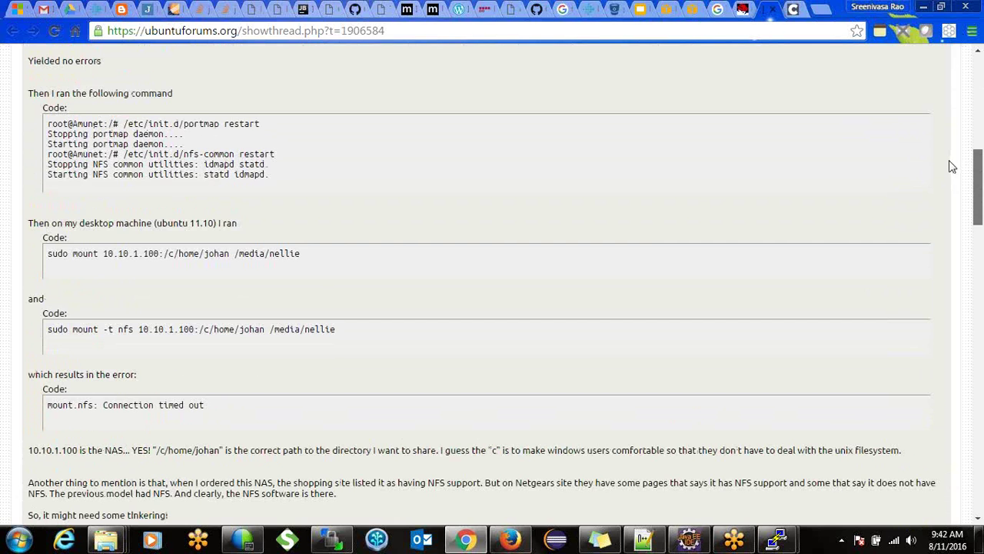
pyautogui.moveTo(952, 167); pyautogui.dragTo(881, 254)
pyautogui.scroll(-2, 880, 254)
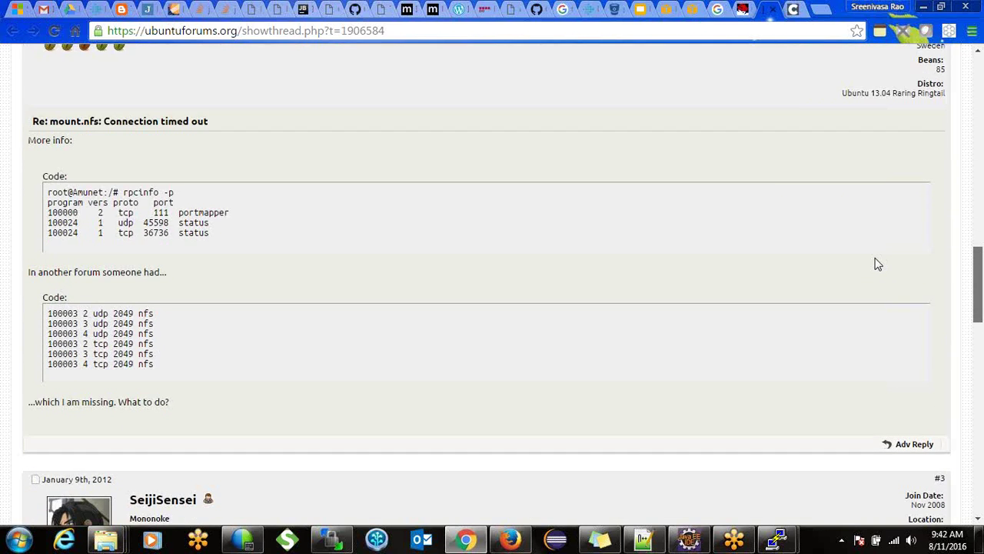
pyautogui.scroll(10, 875, 269)
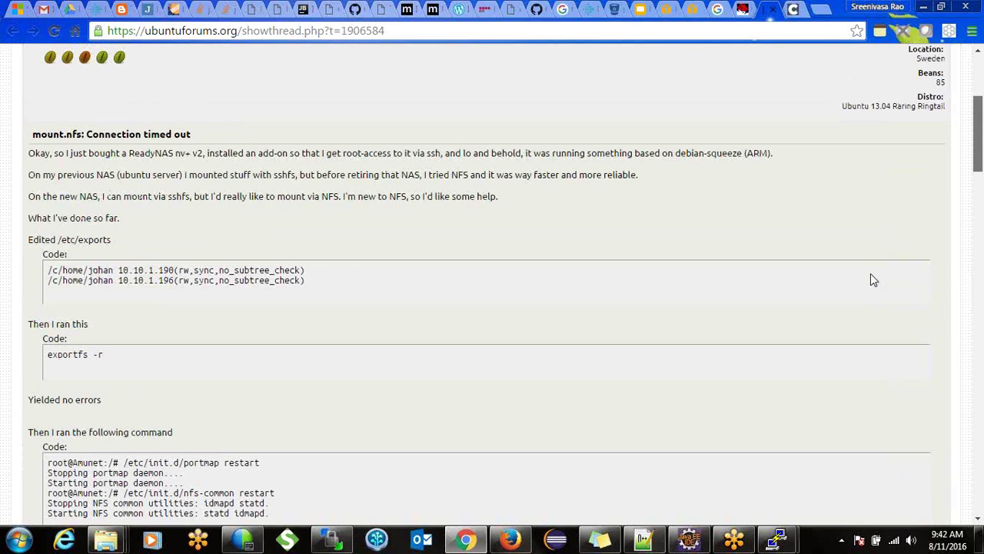
# Open the Citrix Discussions thread on the mount.nfs timeout and read down to its netstat -s output
pyautogui.click(792, 8)
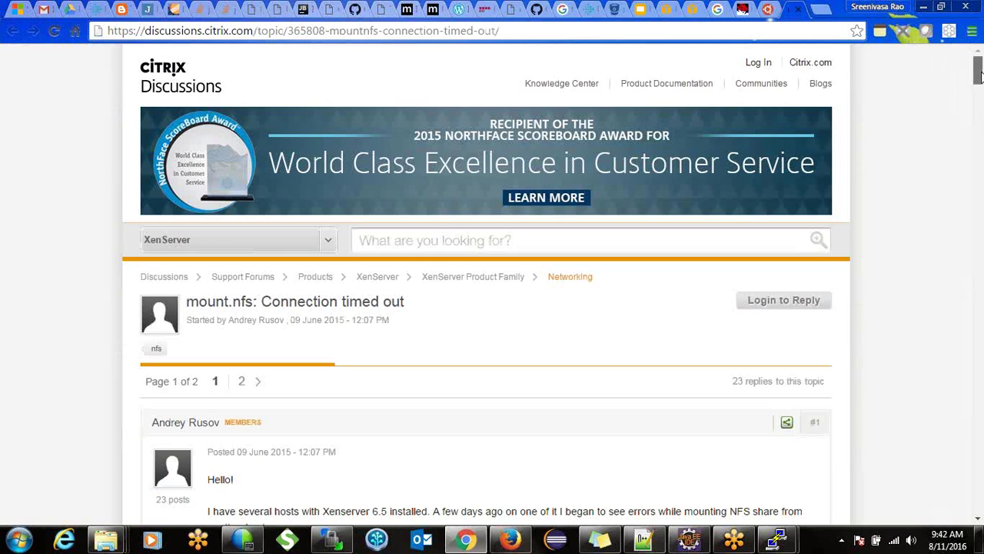
pyautogui.moveTo(979, 73); pyautogui.dragTo(970, 148)
pyautogui.scroll(5, 980, 110)
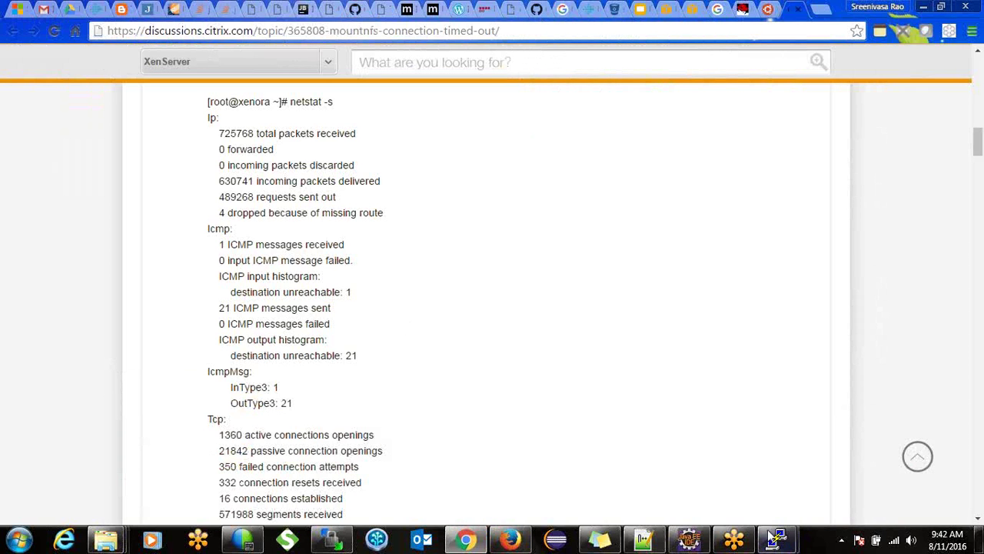
# Run netstat -s in the PuTTY session used for the NFS status check and review its output
pyautogui.doubleClick(865, 437)
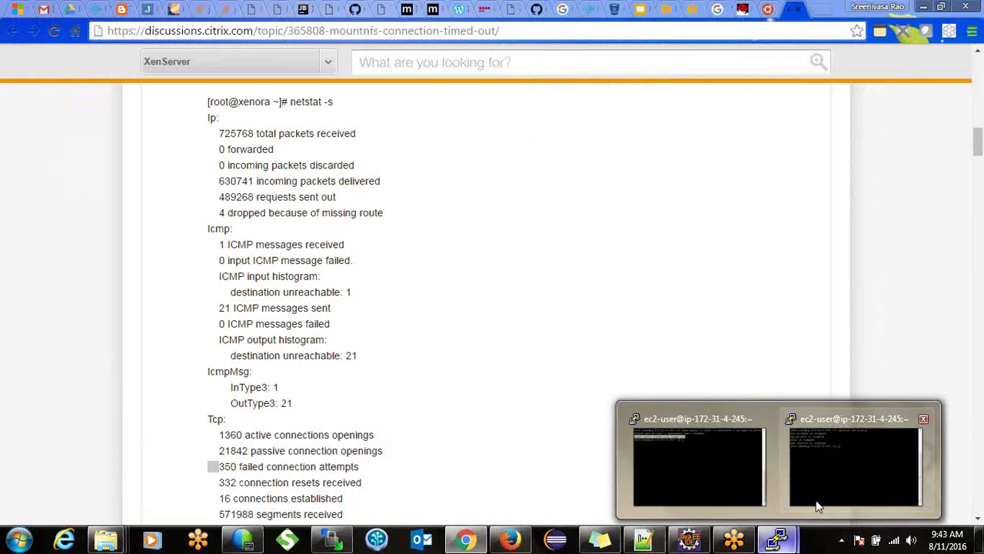
pyautogui.click(677, 453)
pyautogui.write('net')
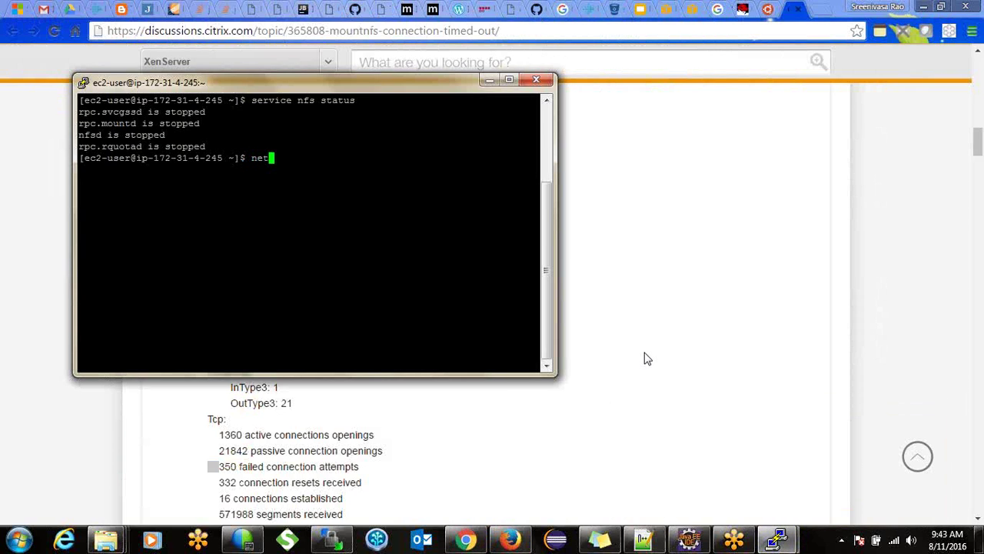
pyautogui.write('stat -s')
pyautogui.press('Return')
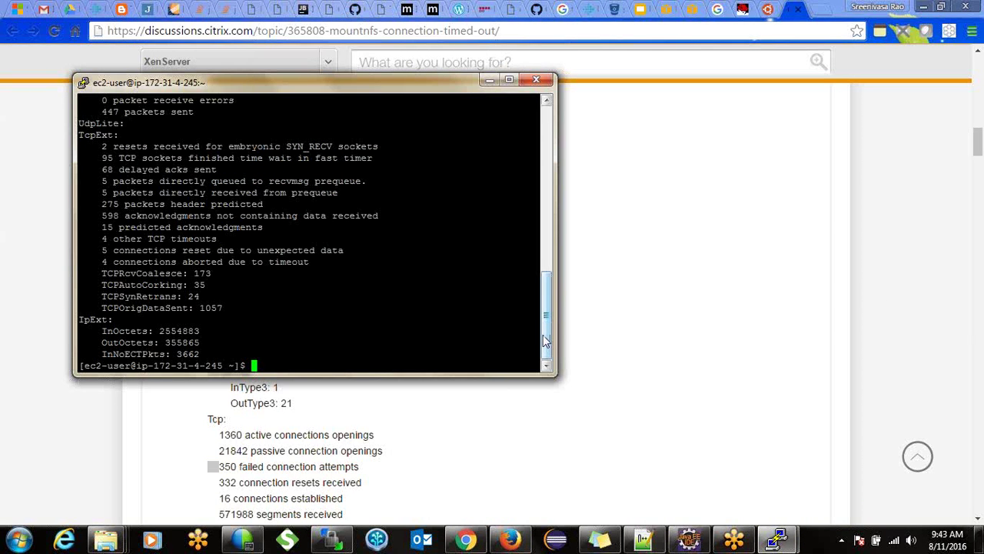
pyautogui.moveTo(544, 341); pyautogui.dragTo(531, 215)
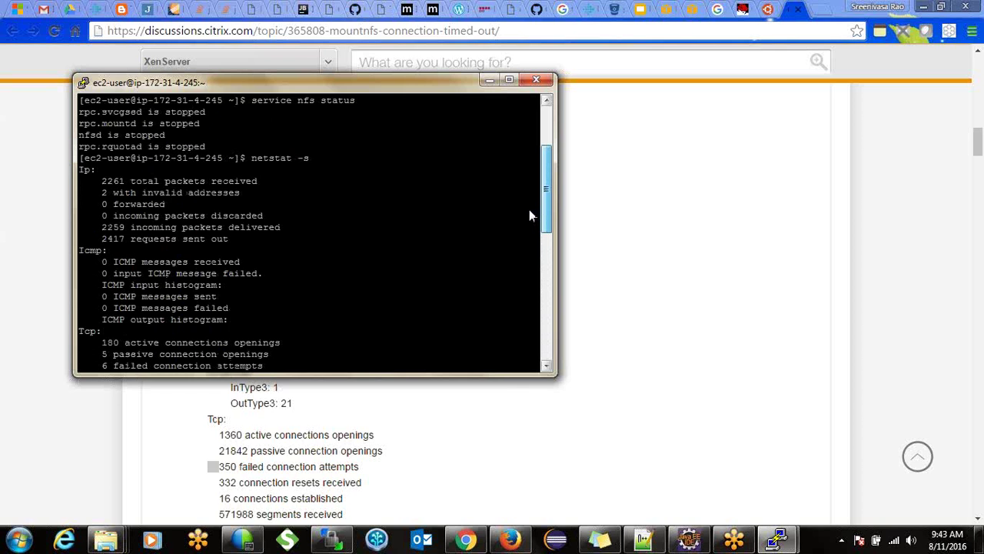
pyautogui.scroll(-15, 523, 253)
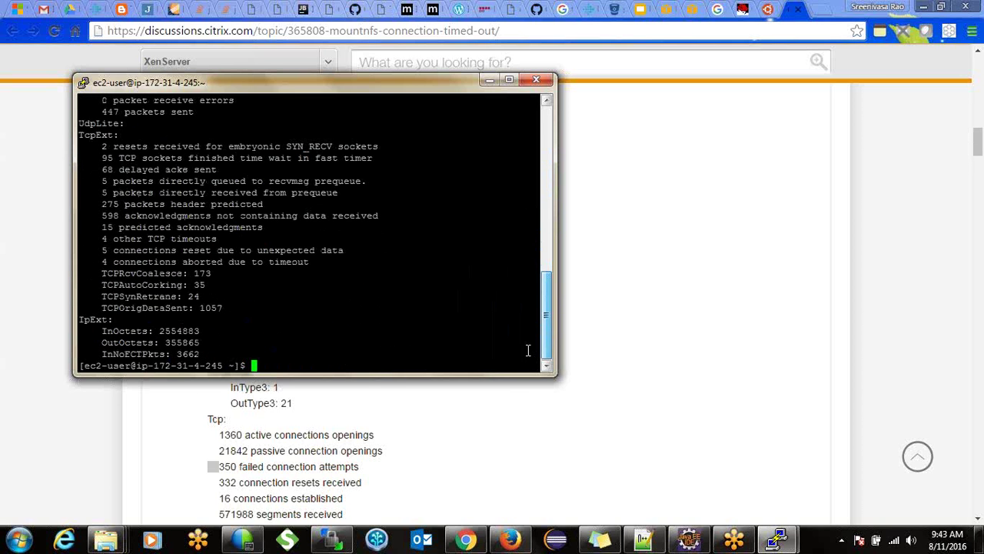
# Return to the Citrix Discussions thread in Chrome, skim the rest of it, and close it
pyautogui.click(708, 320)
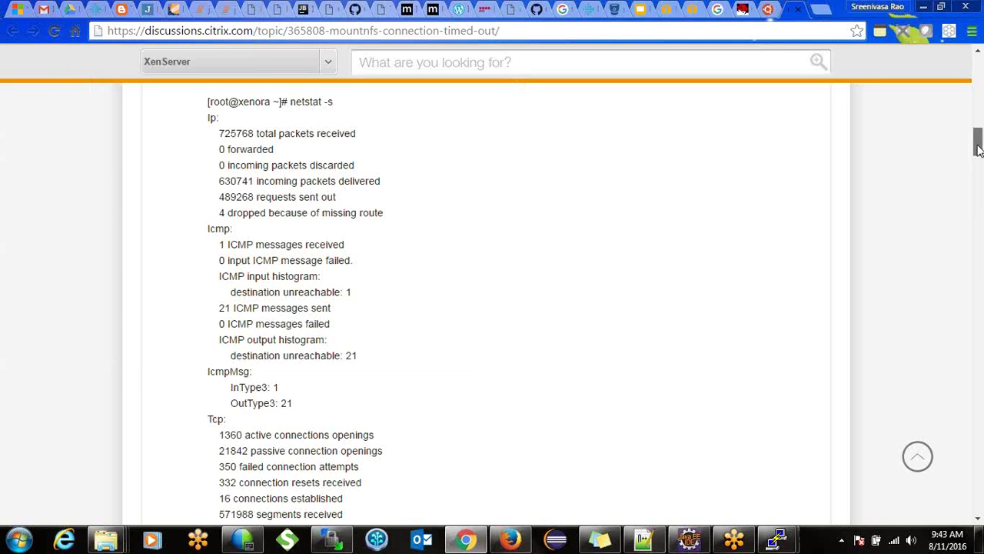
pyautogui.moveTo(979, 149); pyautogui.dragTo(930, 300)
pyautogui.click(800, 11)
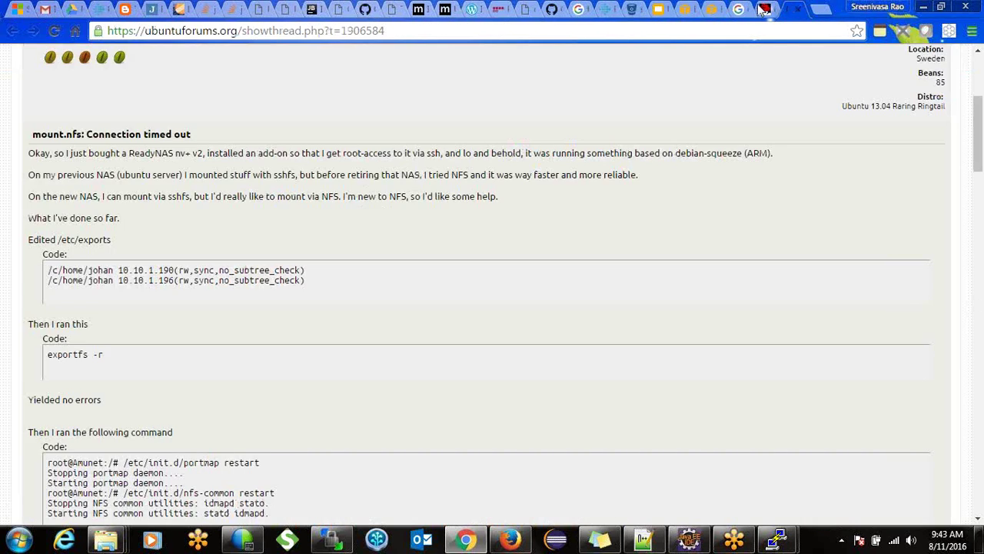
# Look over the Google results for the timeout error, and refine the search to mount.nfs4 connection timed out + aws
pyautogui.click(740, 9)
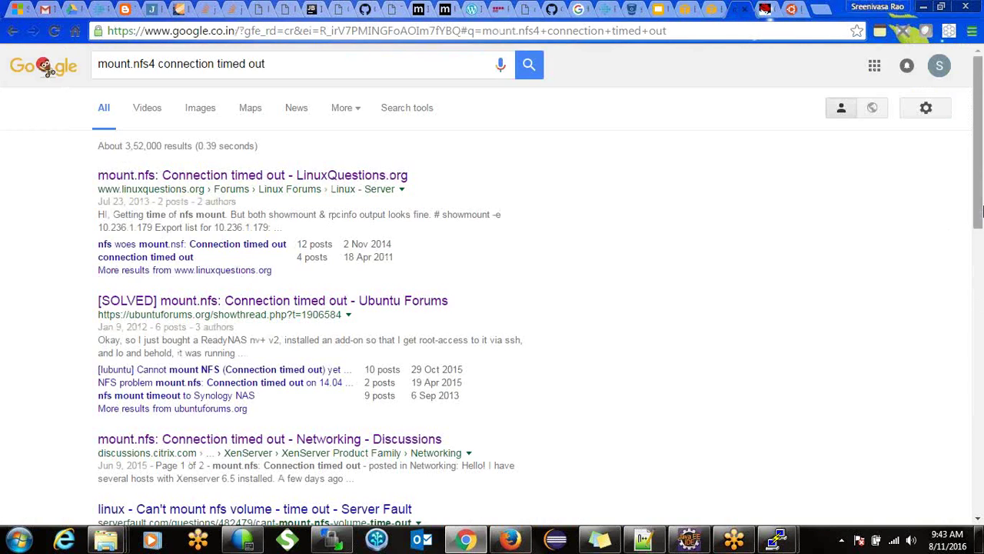
pyautogui.moveTo(976, 194); pyautogui.dragTo(960, 265)
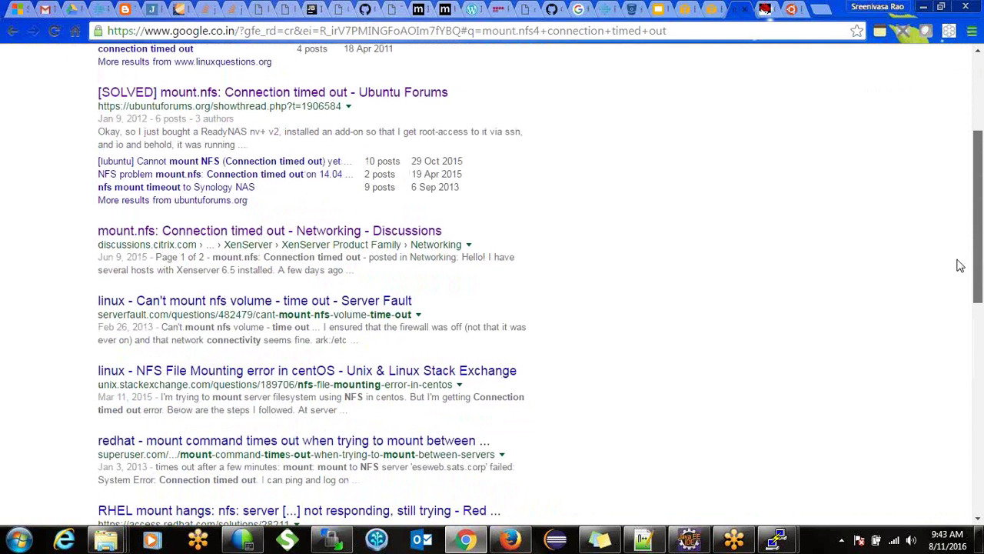
pyautogui.moveTo(961, 265); pyautogui.dragTo(941, 147)
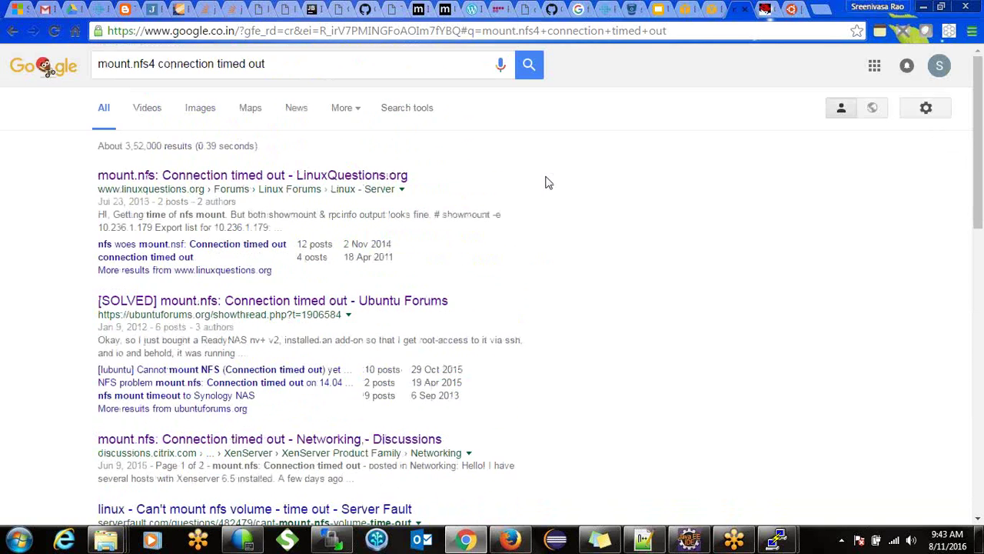
pyautogui.click(307, 64)
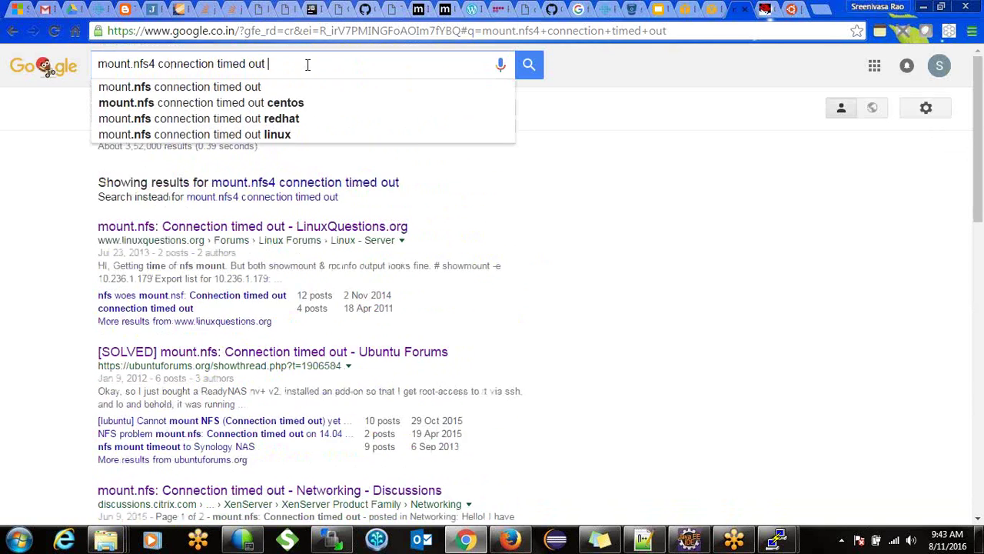
pyautogui.write('+ aws')
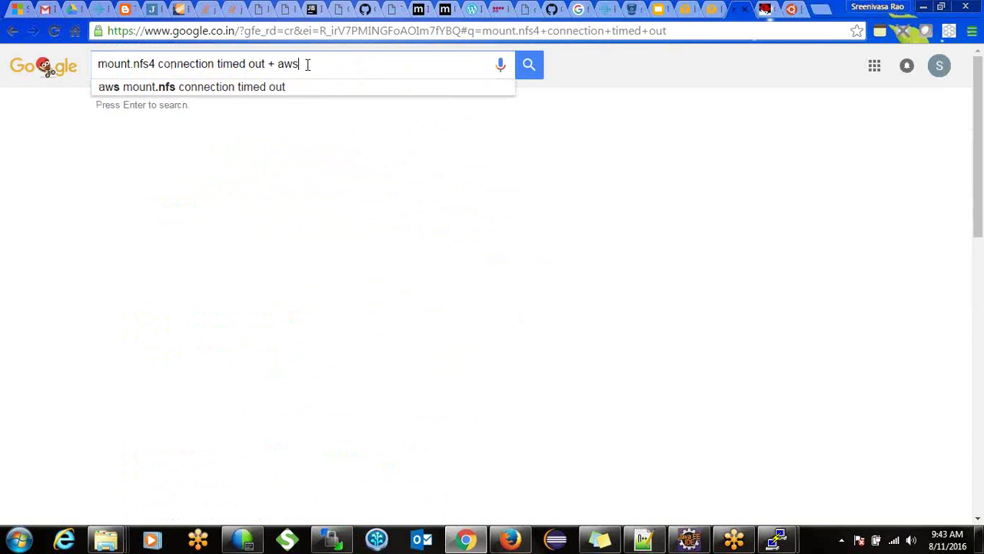
pyautogui.press('Return')
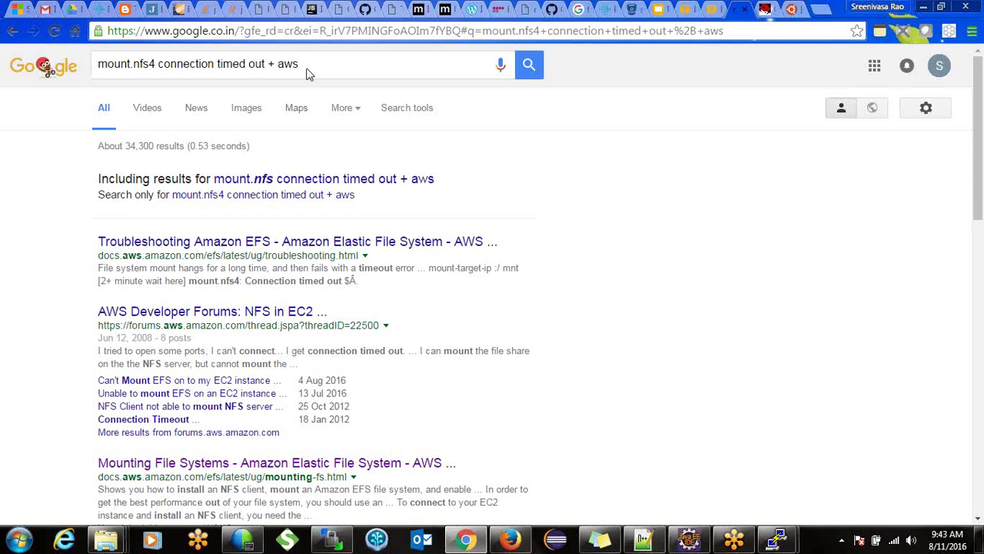
# Open the Troubleshooting Amazon EFS result in a new tab and examine its list of general issues
pyautogui.middleClick(295, 245)
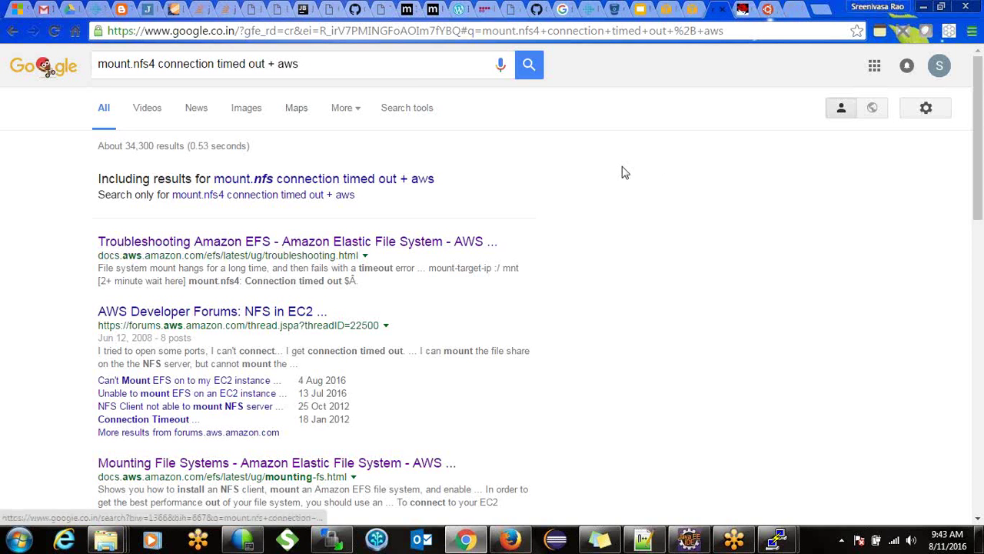
pyautogui.click(792, 9)
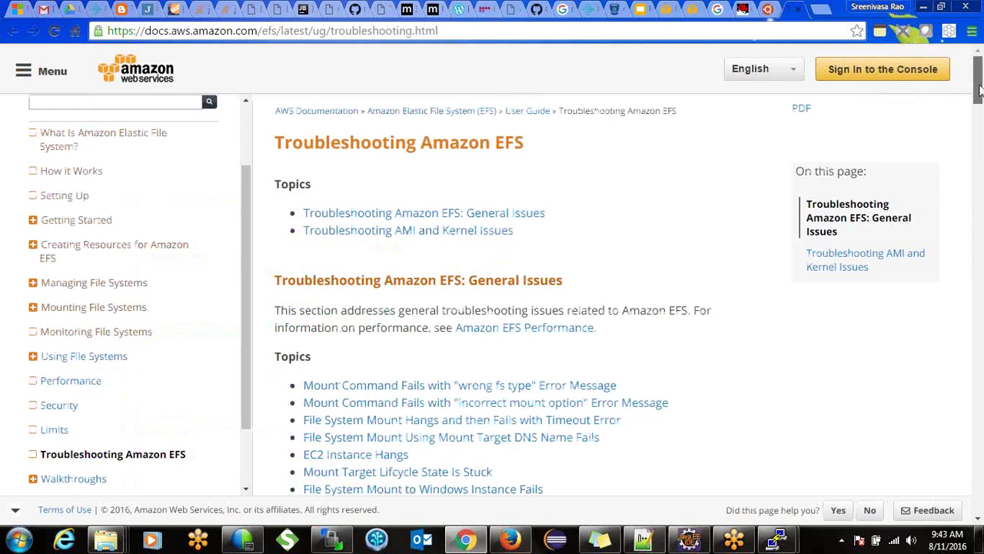
pyautogui.scroll(-1, 965, 100)
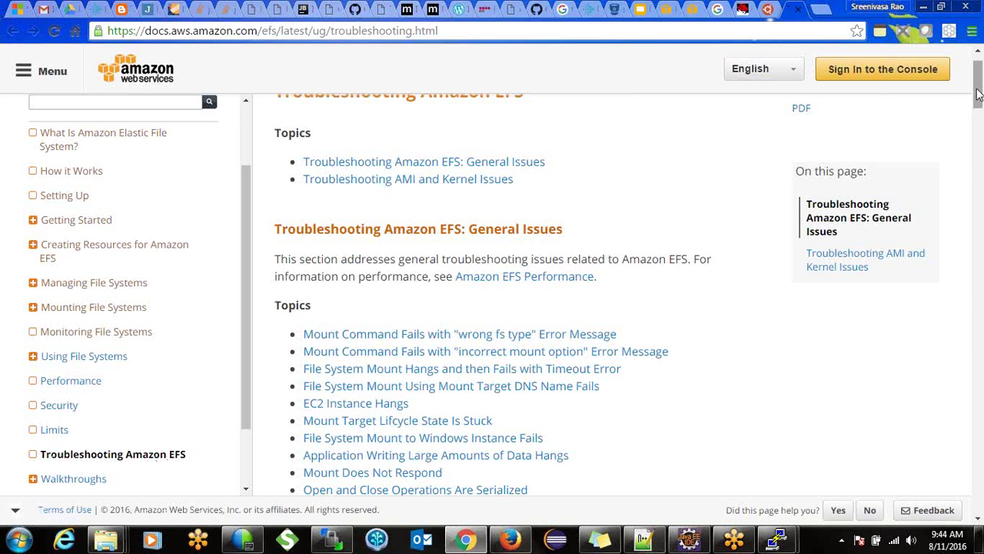
# Open the topic File System Mount Hangs and then Fails with Timeout Error and read its recommended actions
pyautogui.scroll(-1, 978, 94)
pyautogui.moveTo(978, 94); pyautogui.dragTo(979, 108)
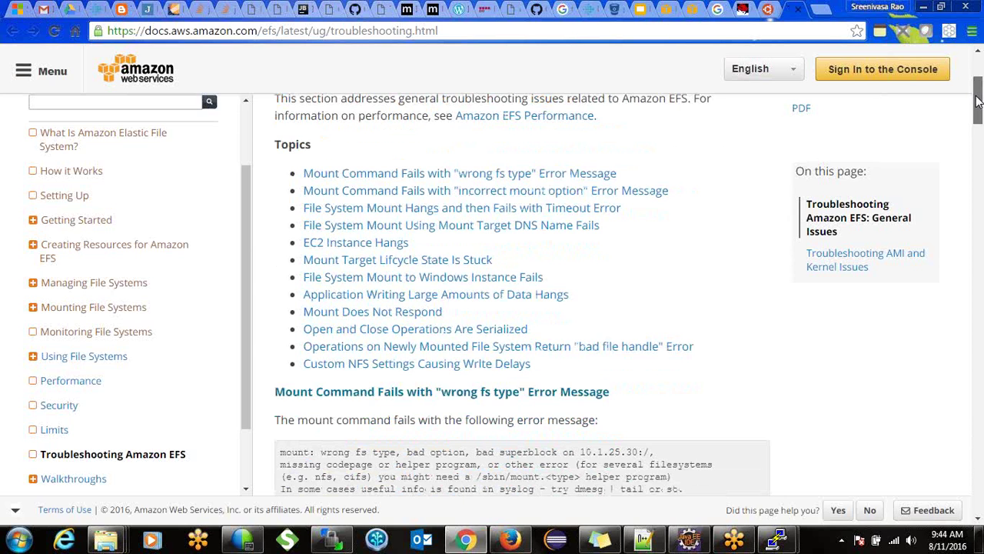
pyautogui.moveTo(978, 102); pyautogui.dragTo(975, 97)
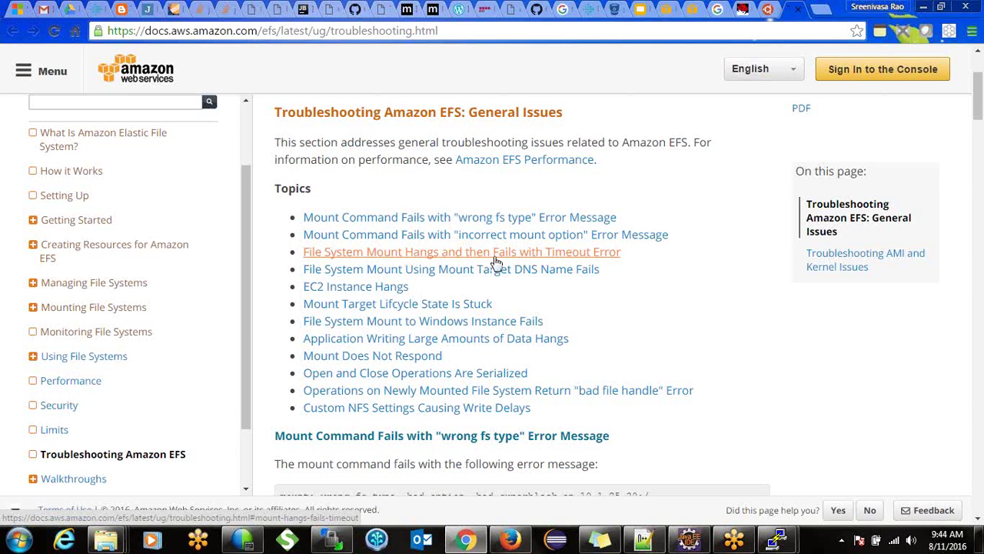
pyautogui.click(521, 260)
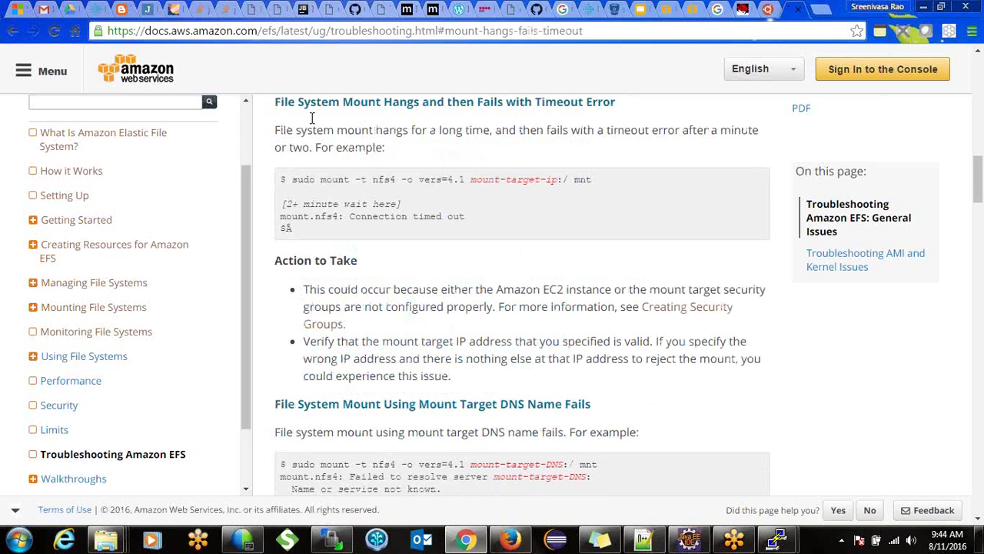
pyautogui.moveTo(308, 127); pyautogui.dragTo(426, 121)
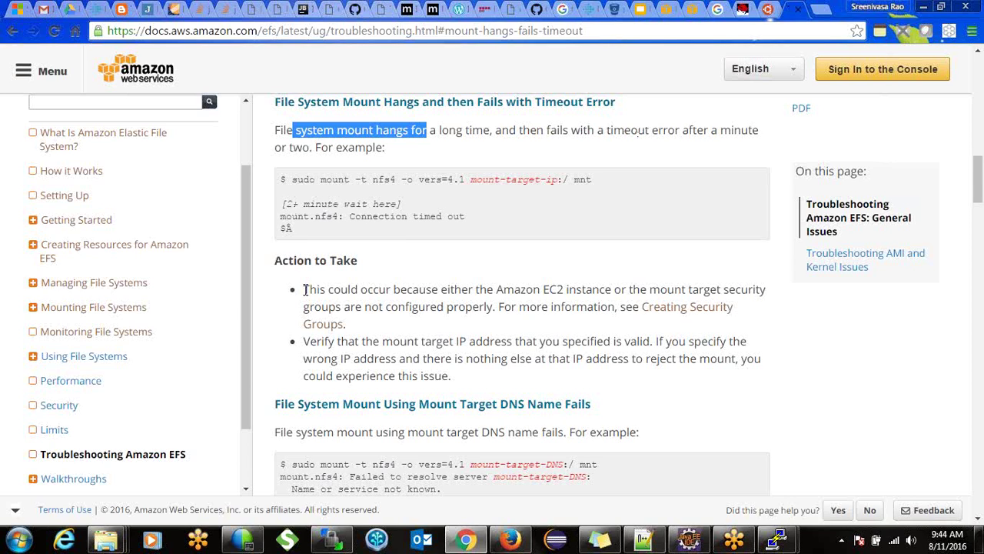
pyautogui.click(278, 263)
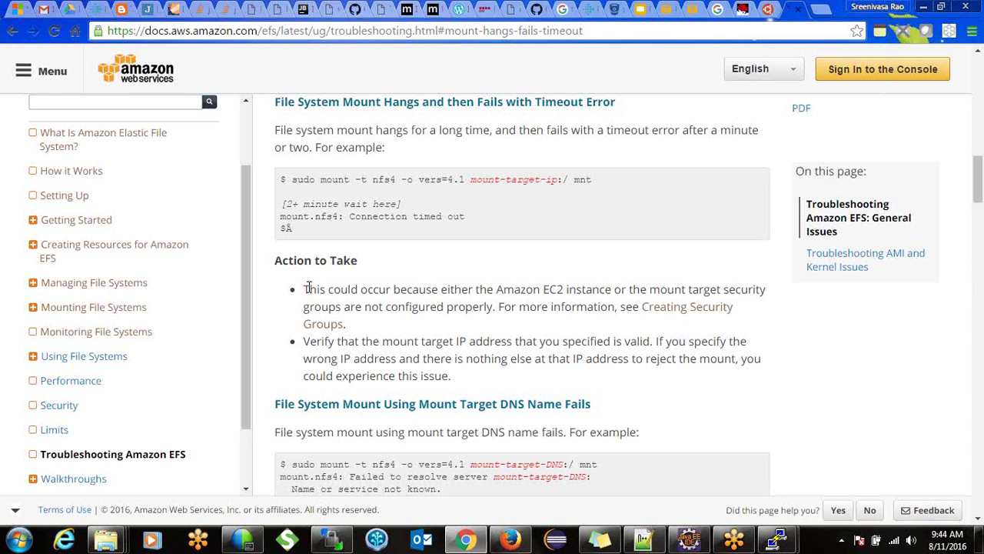
pyautogui.moveTo(306, 288); pyautogui.dragTo(402, 279)
pyautogui.click(464, 294)
pyautogui.moveTo(976, 193); pyautogui.dragTo(977, 202)
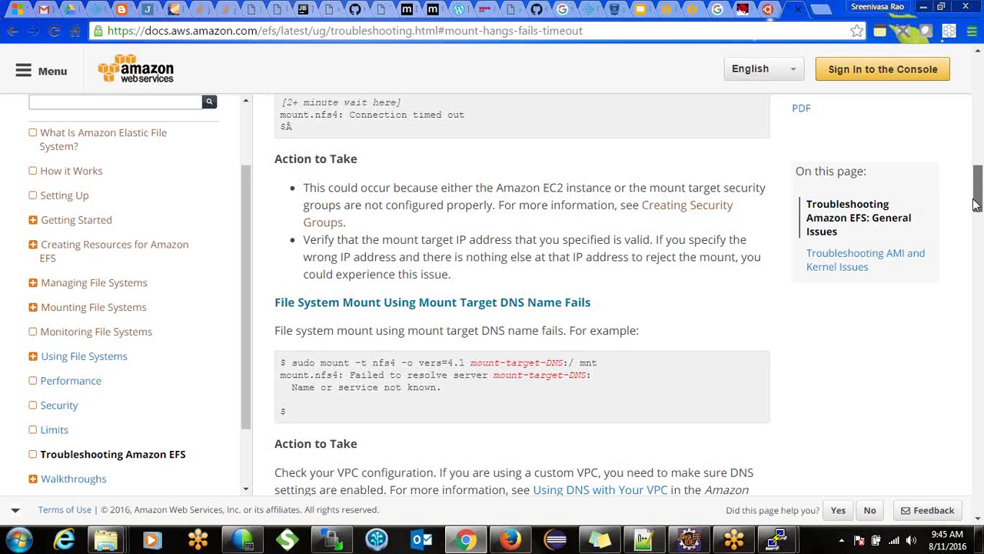
pyautogui.moveTo(977, 203); pyautogui.dragTo(953, 187)
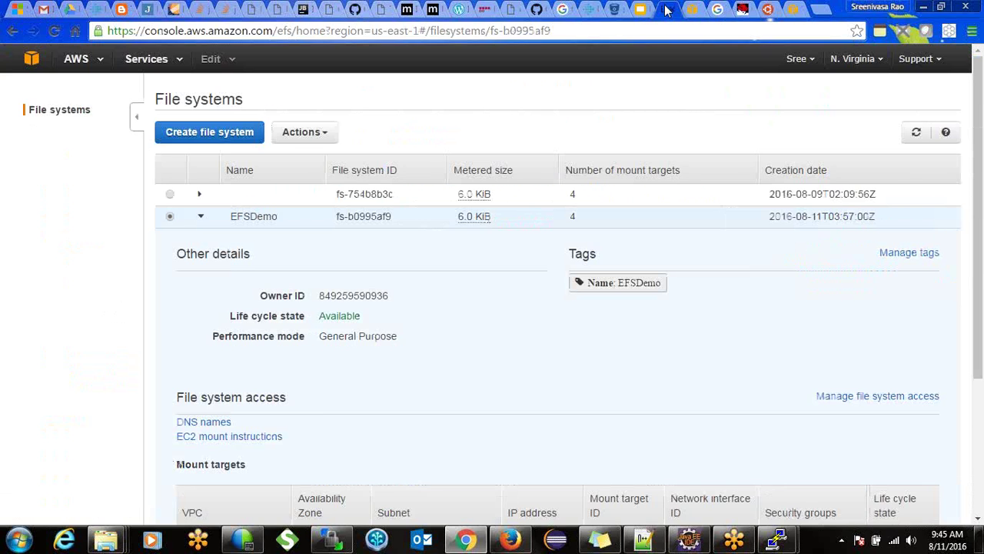
# Switch to the EFS console and review the EFSDemo file system's mount targets and DNS names
pyautogui.click(666, 11)
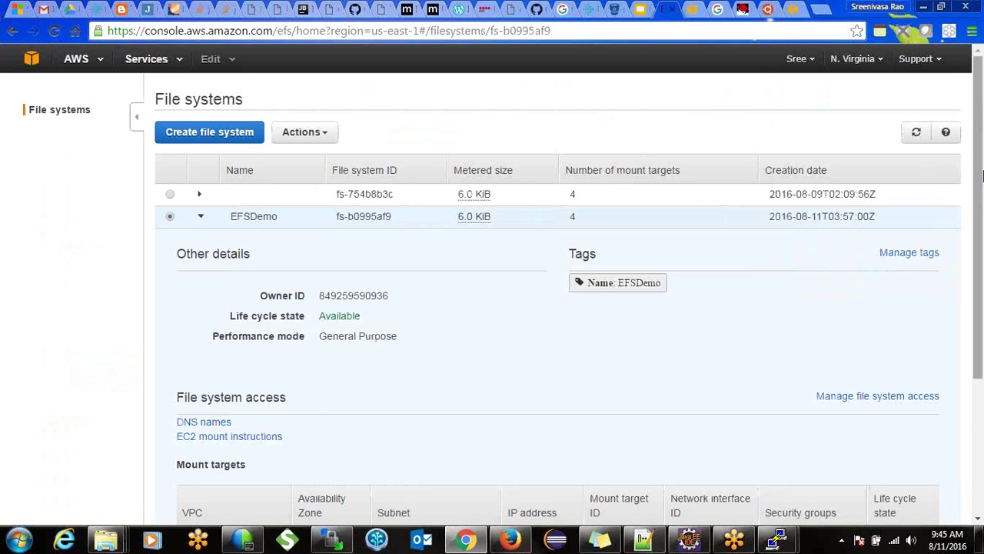
pyautogui.moveTo(981, 160); pyautogui.dragTo(962, 303)
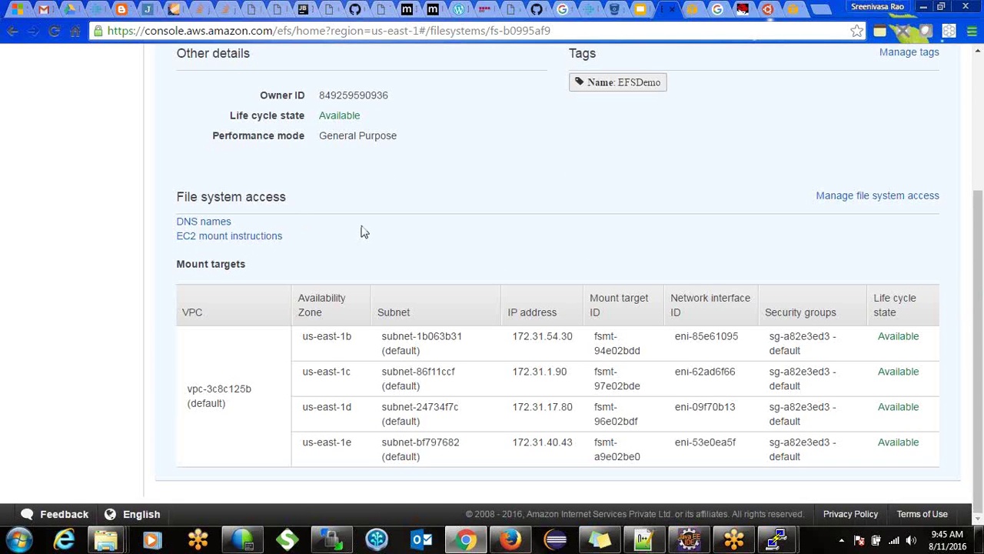
pyautogui.click(215, 221)
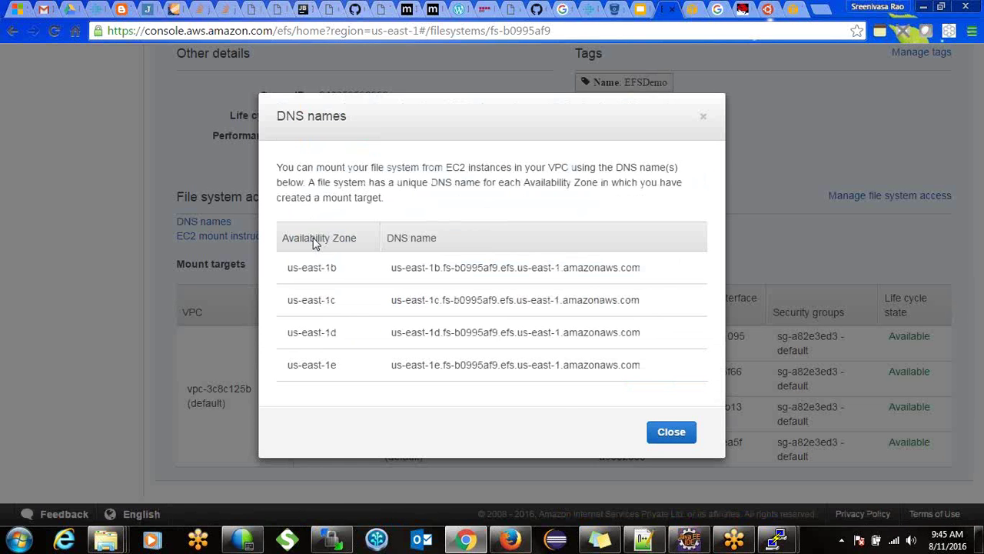
pyautogui.click(675, 427)
pyautogui.moveTo(978, 277); pyautogui.dragTo(978, 145)
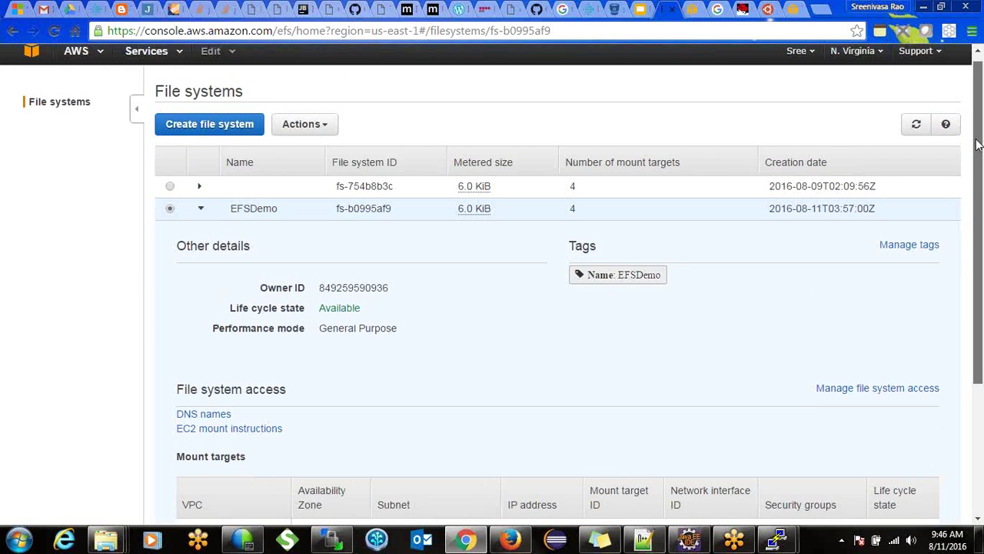
# Open Manage file system access for EFSDemo, check the security group of each mount target, and cancel without changes
pyautogui.click(321, 125)
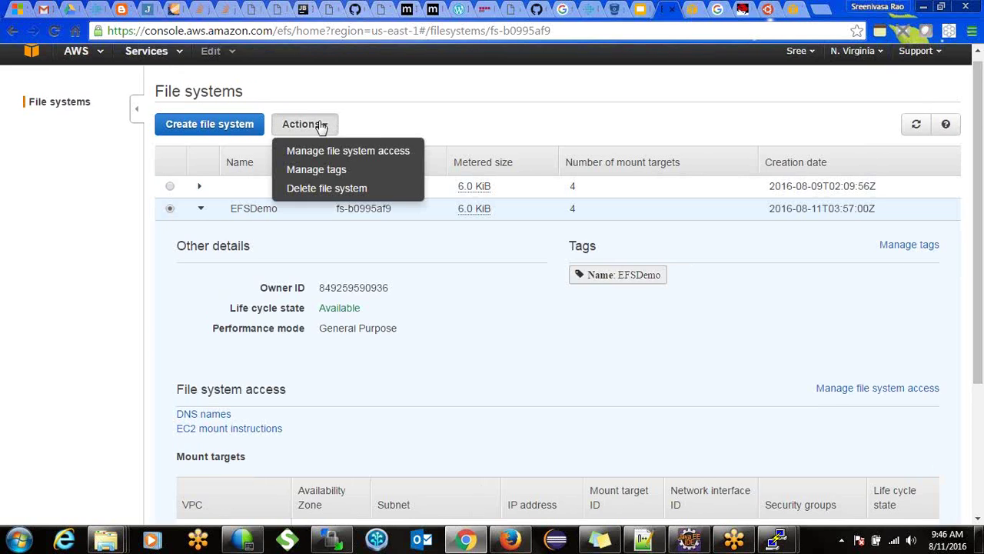
pyautogui.click(358, 154)
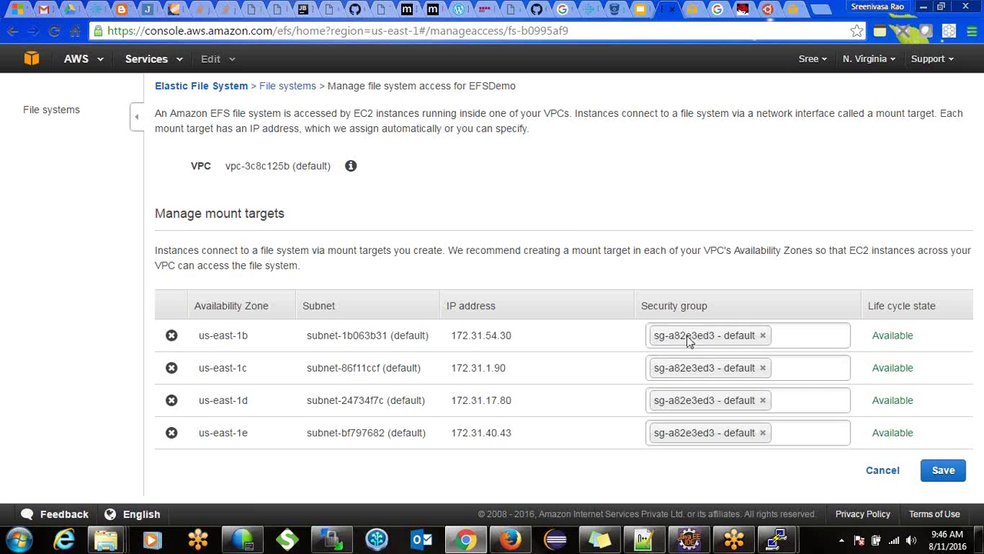
pyautogui.click(871, 470)
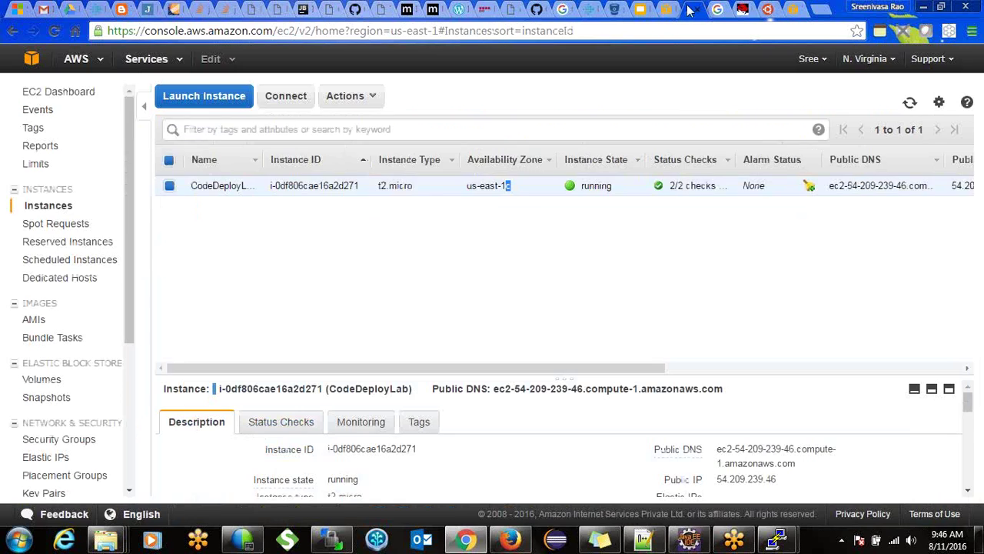
# Open Security Groups in the EC2 console and examine the inbound rules of the default group
pyautogui.click(696, 8)
pyautogui.moveTo(128, 225); pyautogui.dragTo(130, 387)
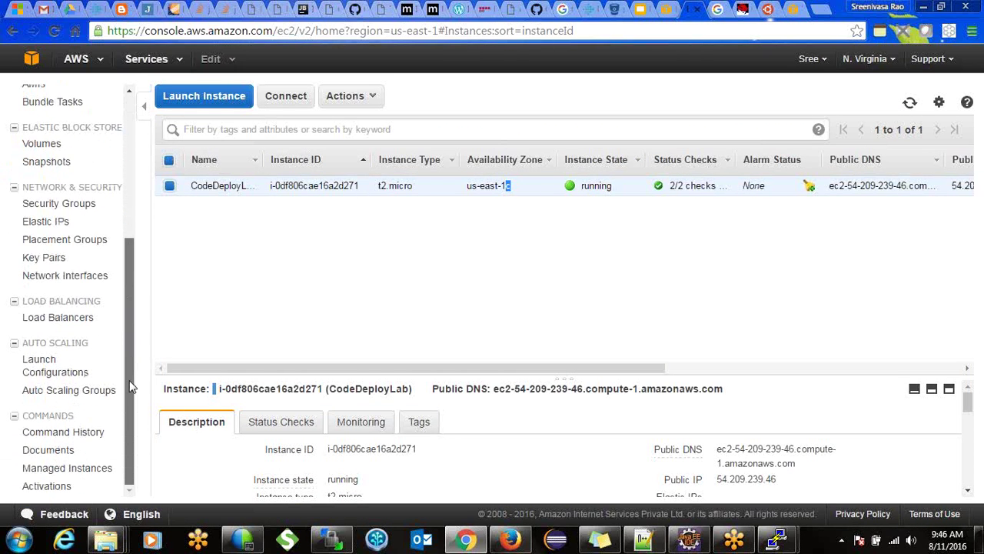
pyautogui.click(45, 184)
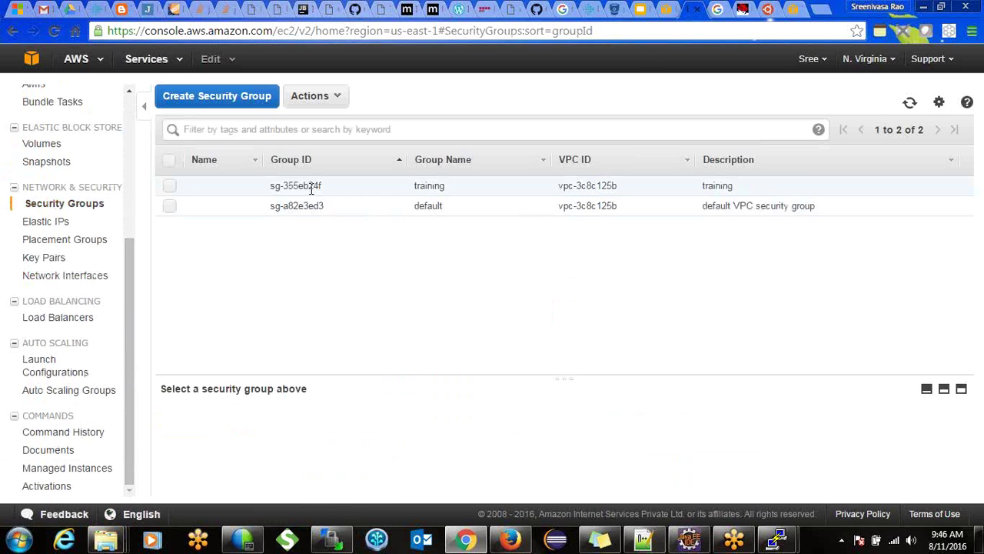
pyautogui.click(306, 203)
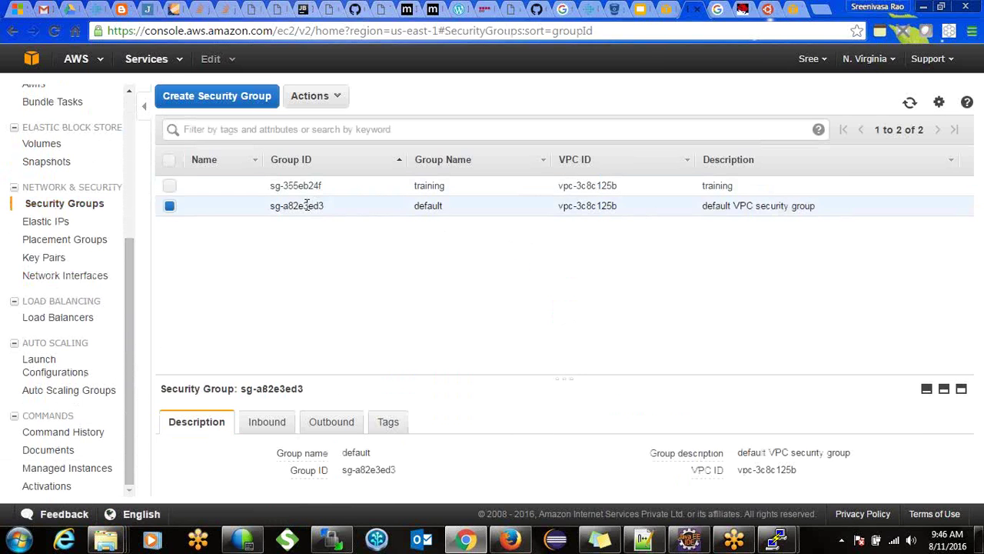
pyautogui.click(267, 423)
pyautogui.moveTo(969, 415); pyautogui.dragTo(967, 453)
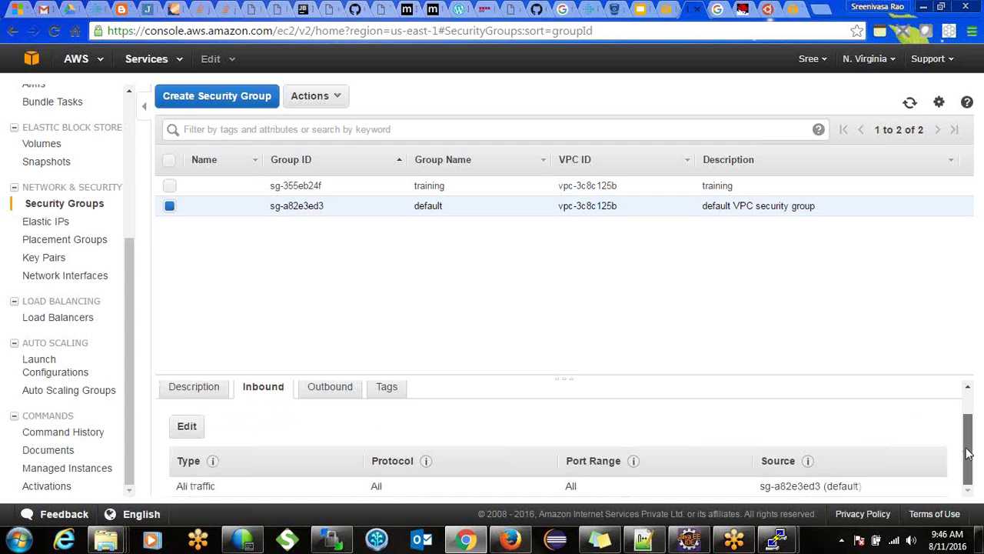
pyautogui.moveTo(968, 453); pyautogui.dragTo(967, 418)
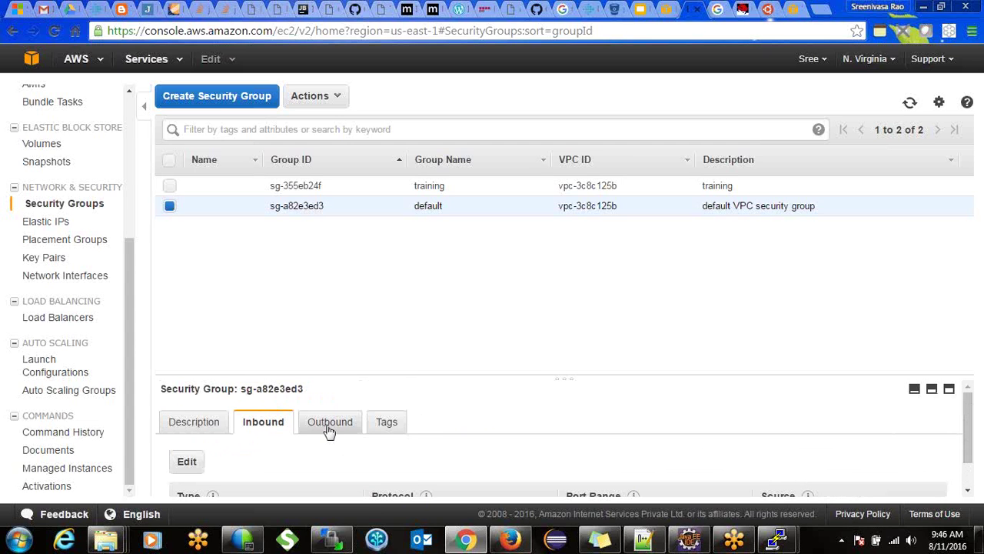
# Select the training security group, inspect its inbound rules in the rule editor, and cancel without changes
pyautogui.click(294, 184)
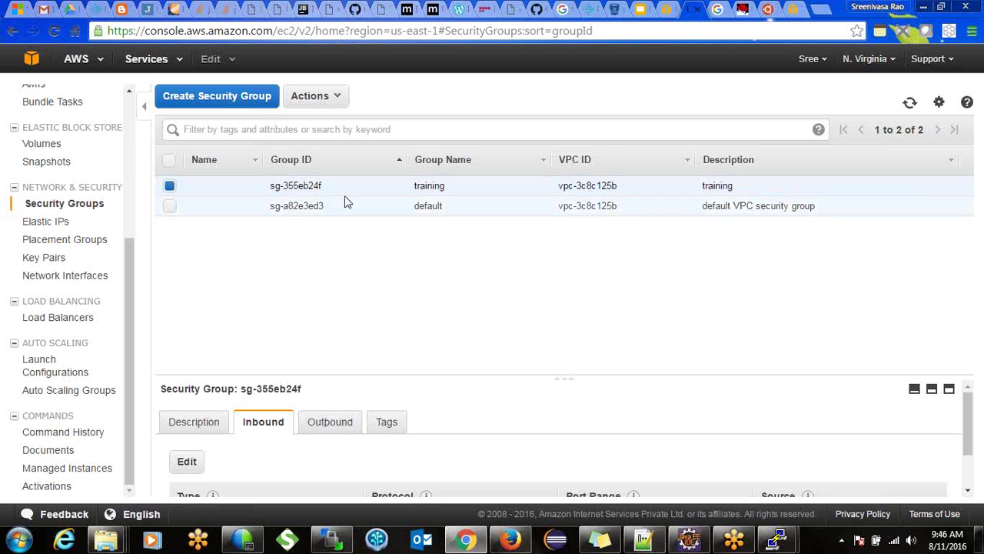
pyautogui.click(317, 203)
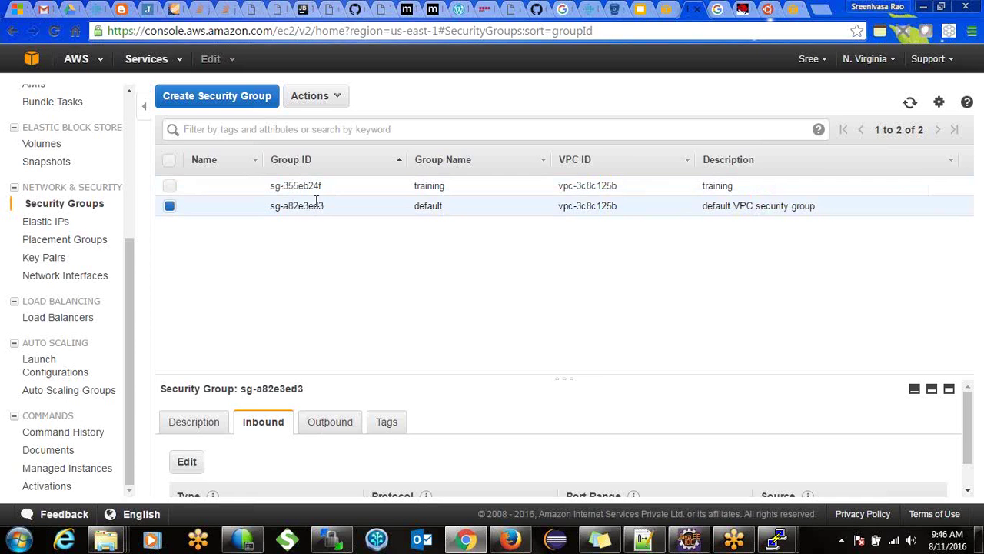
pyautogui.press('Up')
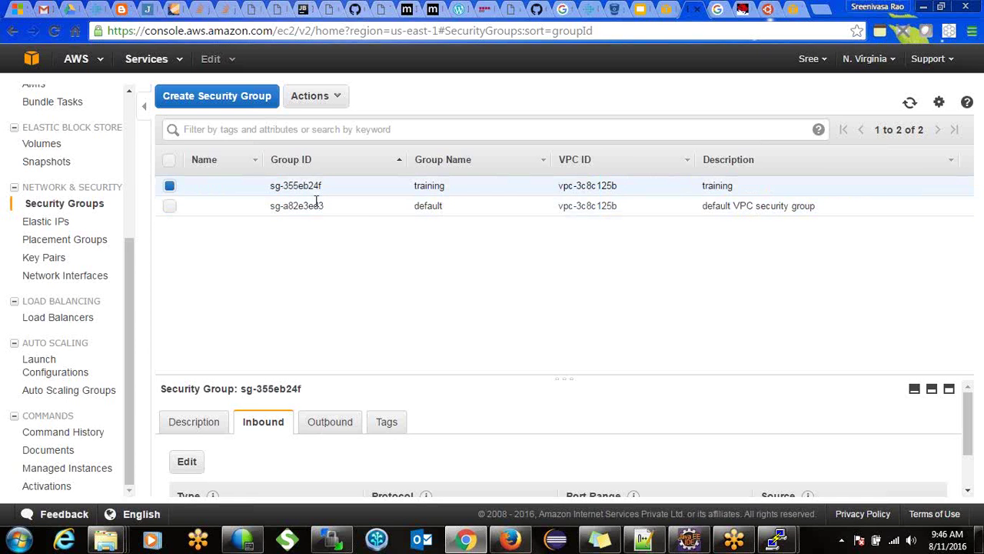
pyautogui.click(188, 462)
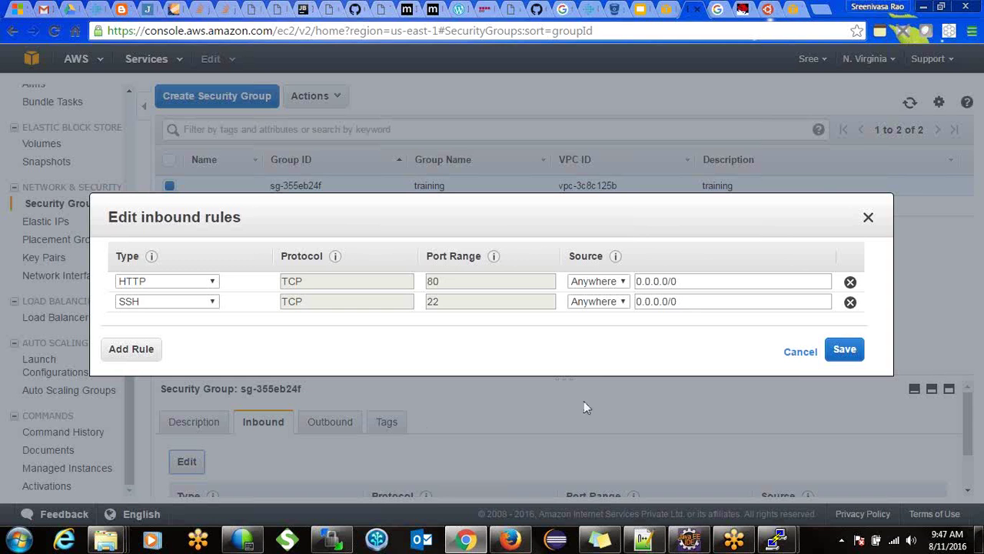
pyautogui.click(806, 353)
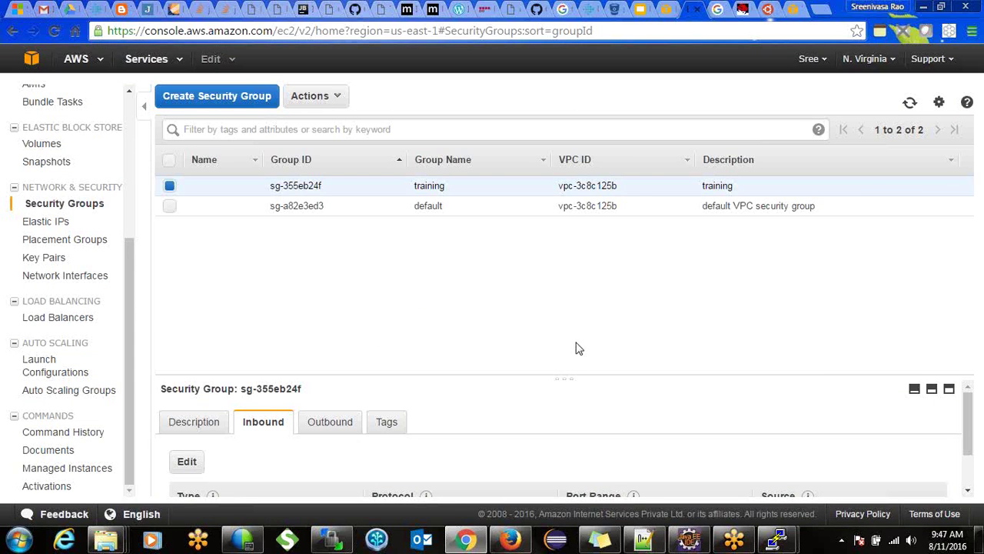
# Select the default security group again and recheck the type, protocol, port range and source of its inbound rule
pyautogui.moveTo(969, 417)
pyautogui.mouseDown()
pyautogui.moveTo(970, 451)
pyautogui.moveTo(959, 402)
pyautogui.mouseUp()
pyautogui.click(368, 210)
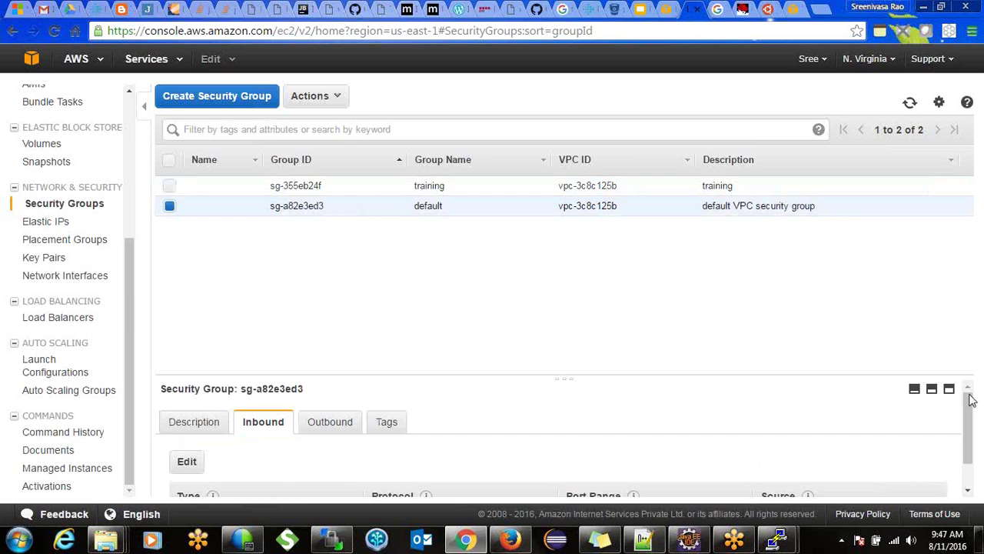
pyautogui.moveTo(970, 400); pyautogui.dragTo(971, 452)
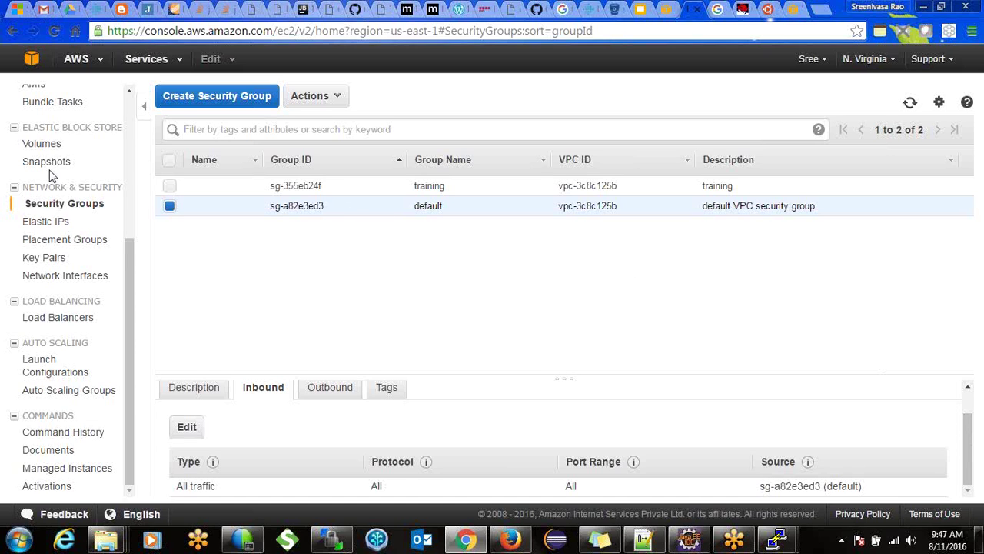
# Return to the EC2 instances list, enlarge the details of the CodeDeployLab instance, and find its assigned security group
pyautogui.moveTo(126, 259); pyautogui.dragTo(125, 153)
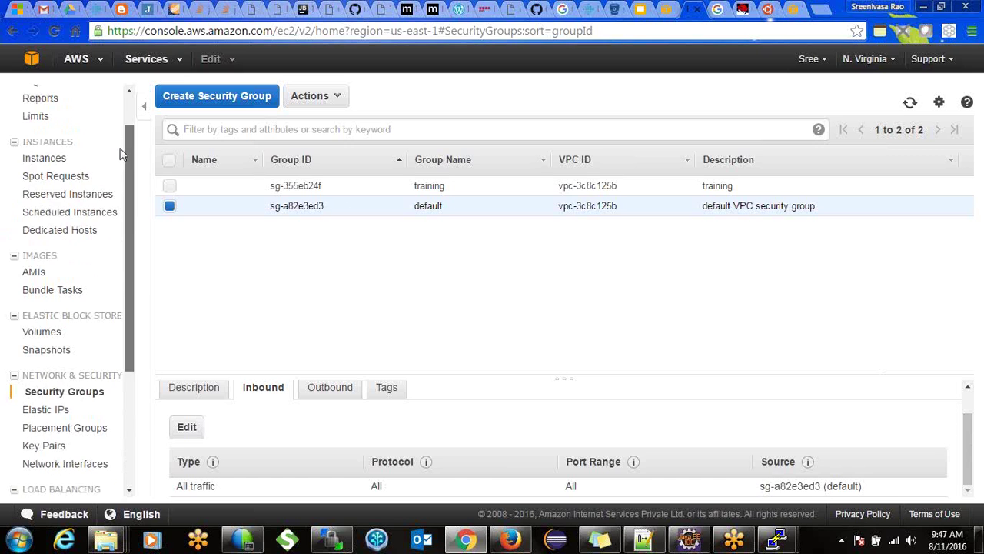
pyautogui.click(51, 161)
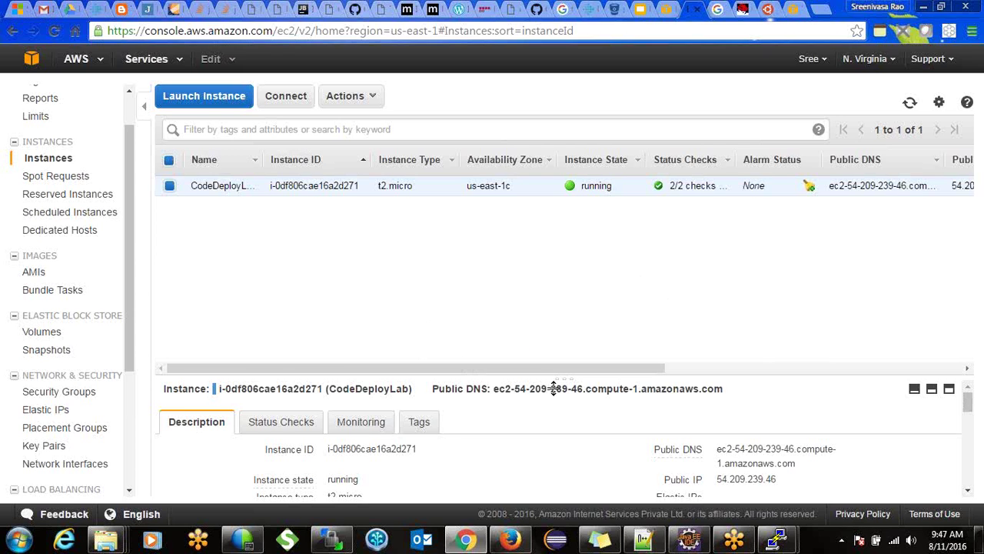
pyautogui.moveTo(553, 377); pyautogui.dragTo(547, 277)
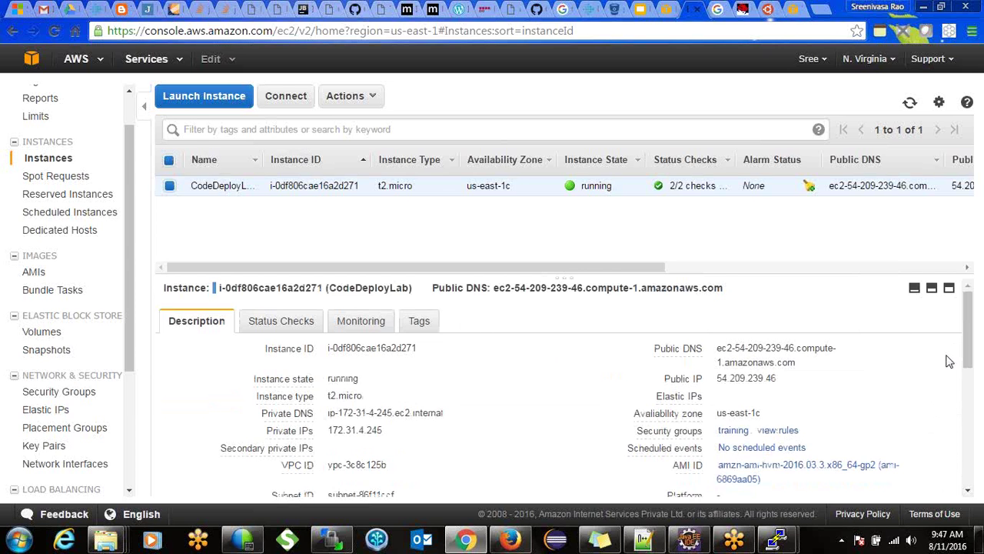
pyautogui.moveTo(967, 352); pyautogui.dragTo(948, 371)
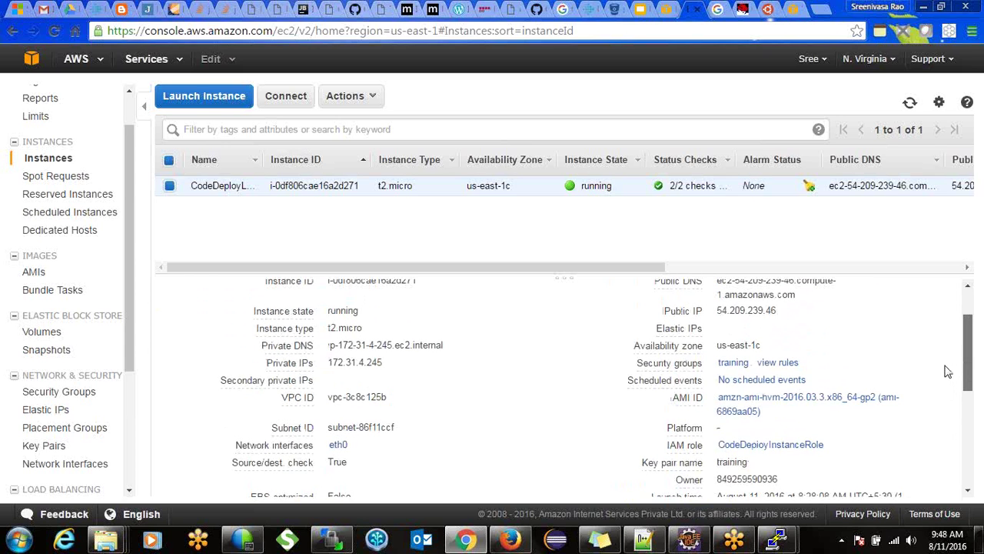
# Open the training security group from the CodeDeployLab details, return to the instance, and view its associated security group rules
pyautogui.click(734, 364)
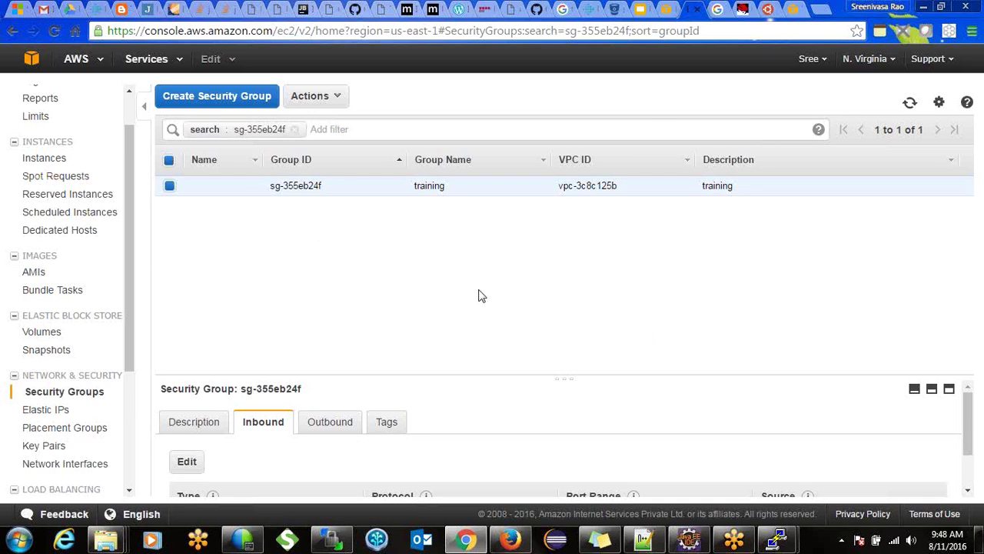
pyautogui.moveTo(969, 430)
pyautogui.mouseDown()
pyautogui.moveTo(969, 465)
pyautogui.moveTo(969, 411)
pyautogui.mouseUp()
pyautogui.click(35, 157)
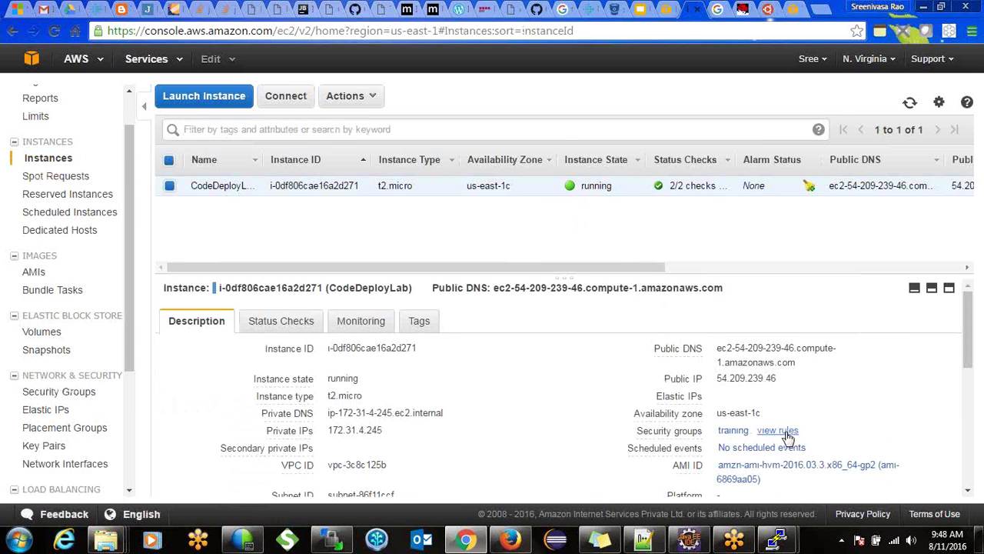
pyautogui.click(786, 433)
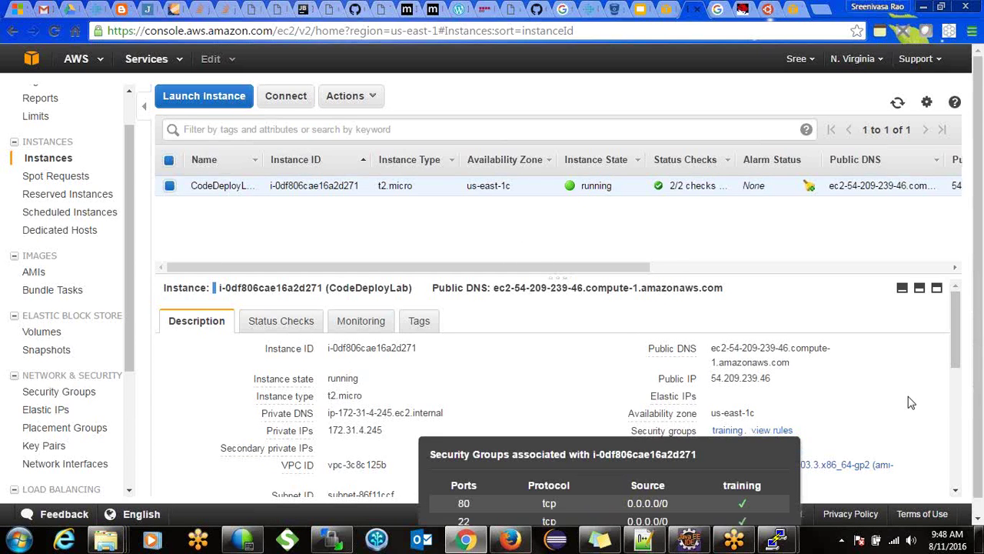
pyautogui.click(913, 358)
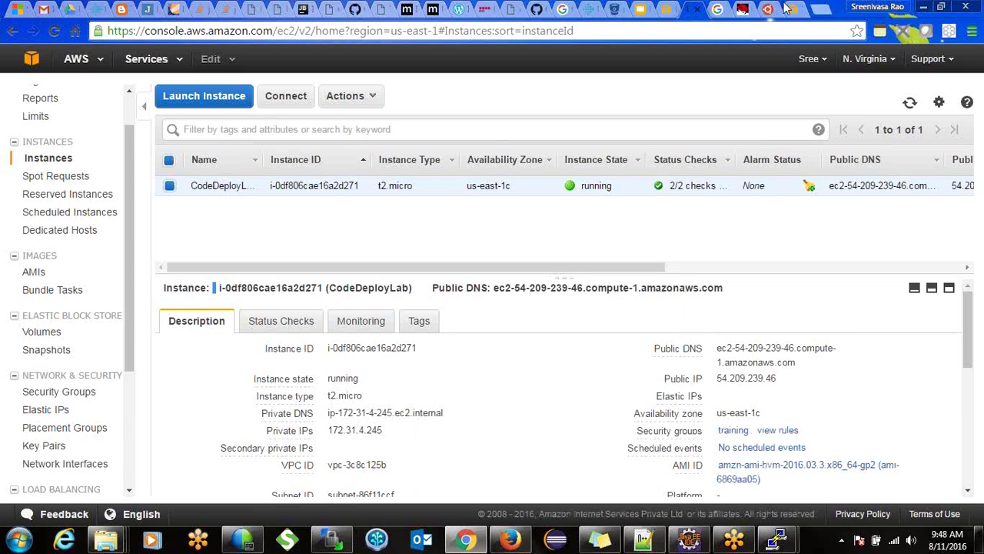
# Return to the EFS file systems list and open the file system access settings for EFSDemo
pyautogui.click(668, 10)
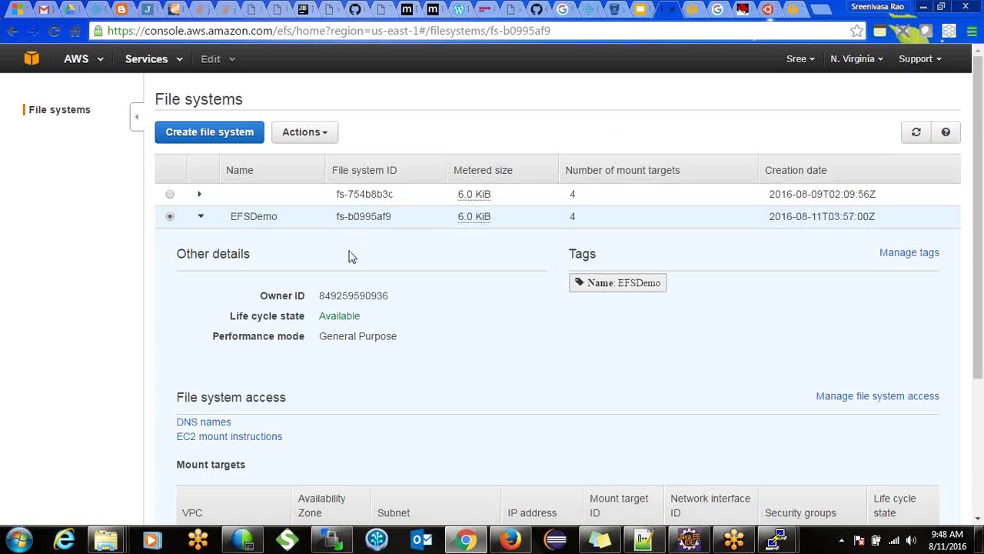
pyautogui.click(325, 134)
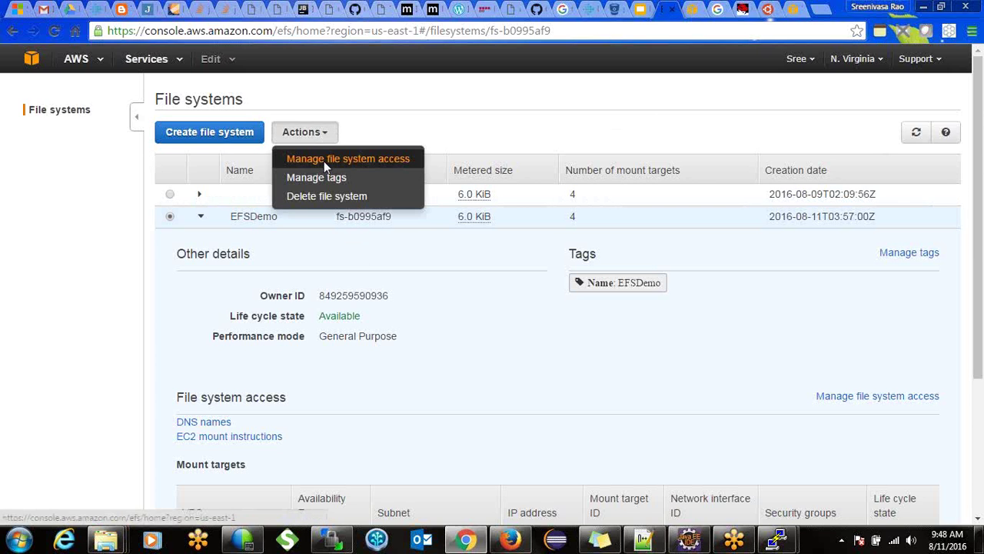
pyautogui.click(324, 161)
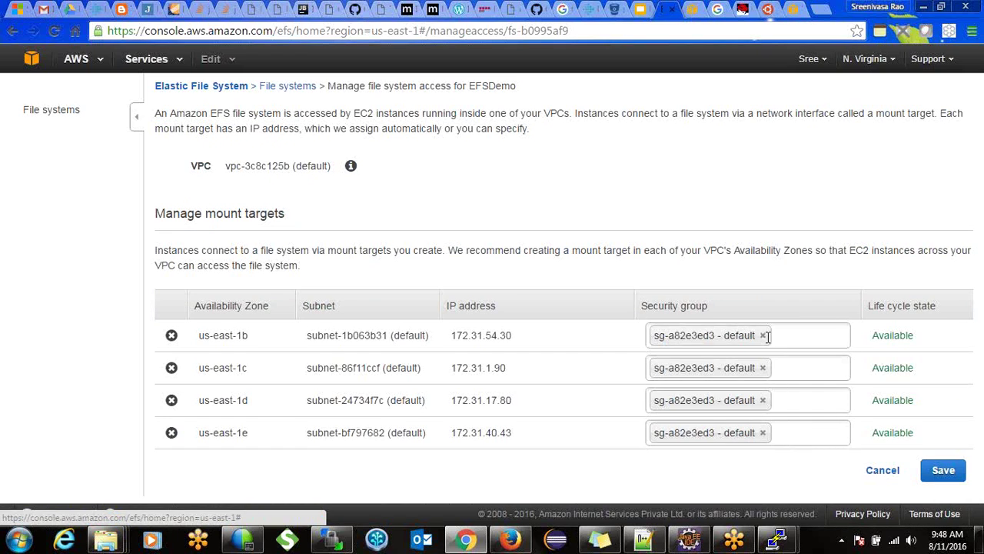
# Add the sg-355eb24f - training security group to the mount targets in us-east-1b, us-east-1c, us-east-1d and us-east-1e, and save
pyautogui.click(785, 339)
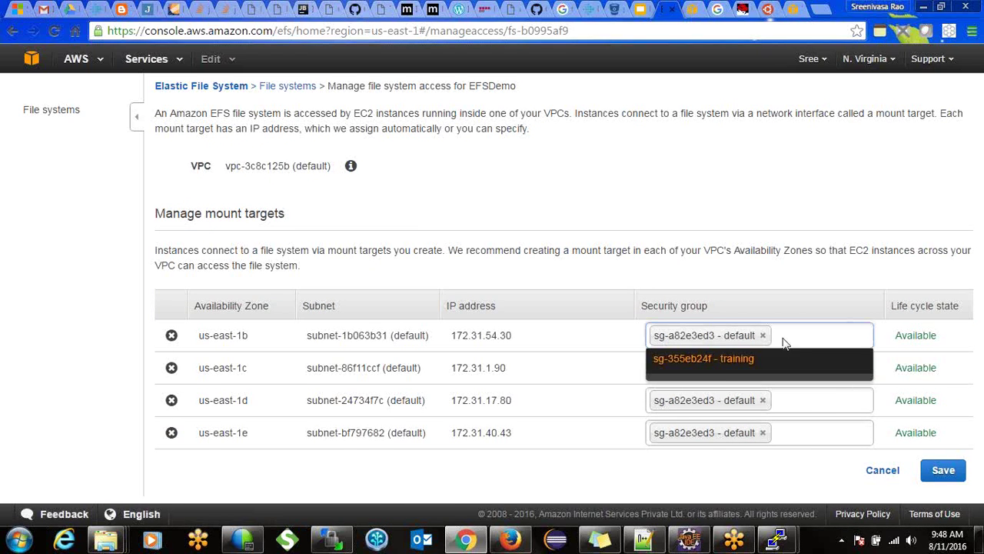
pyautogui.click(715, 359)
pyautogui.click(786, 406)
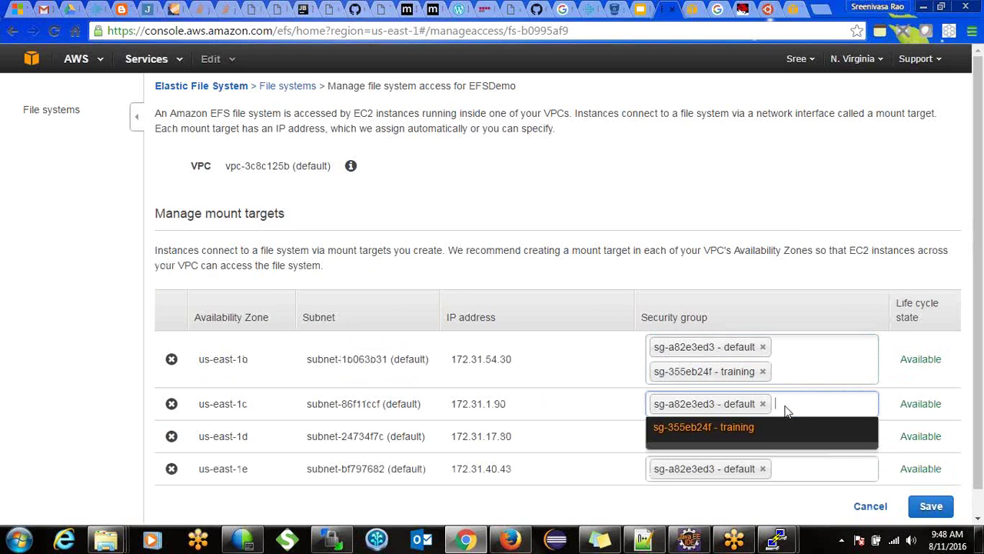
pyautogui.click(789, 428)
pyautogui.click(792, 459)
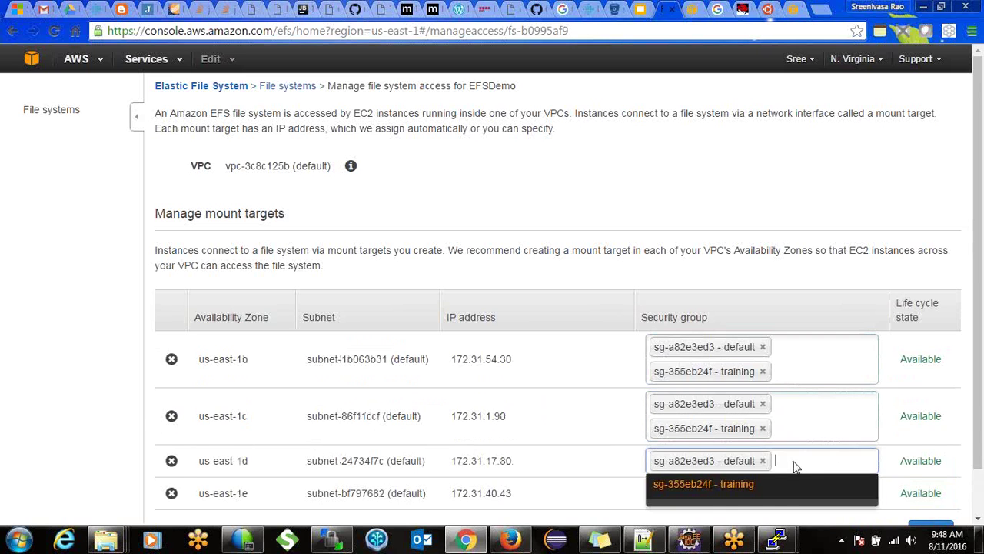
pyautogui.click(787, 489)
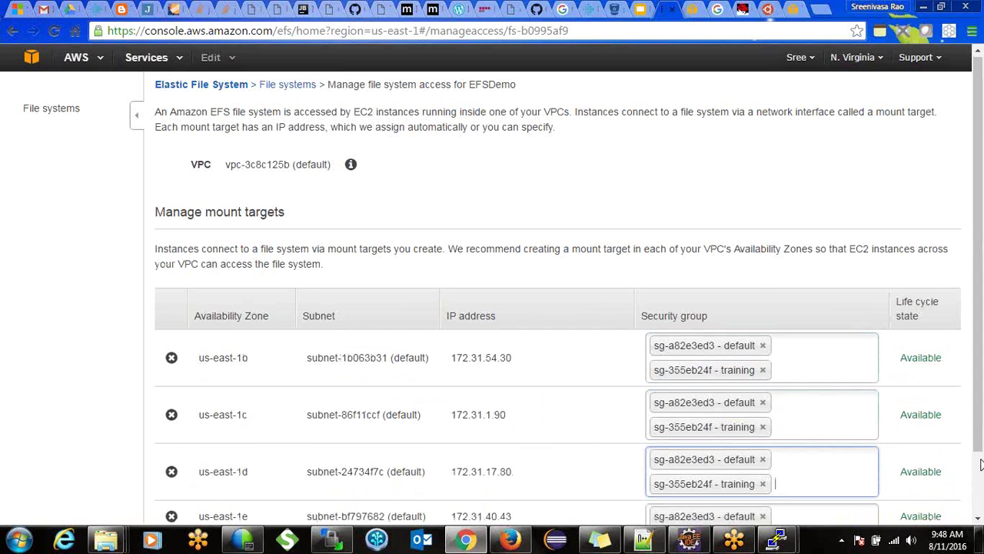
pyautogui.scroll(-2, 978, 448)
pyautogui.click(816, 450)
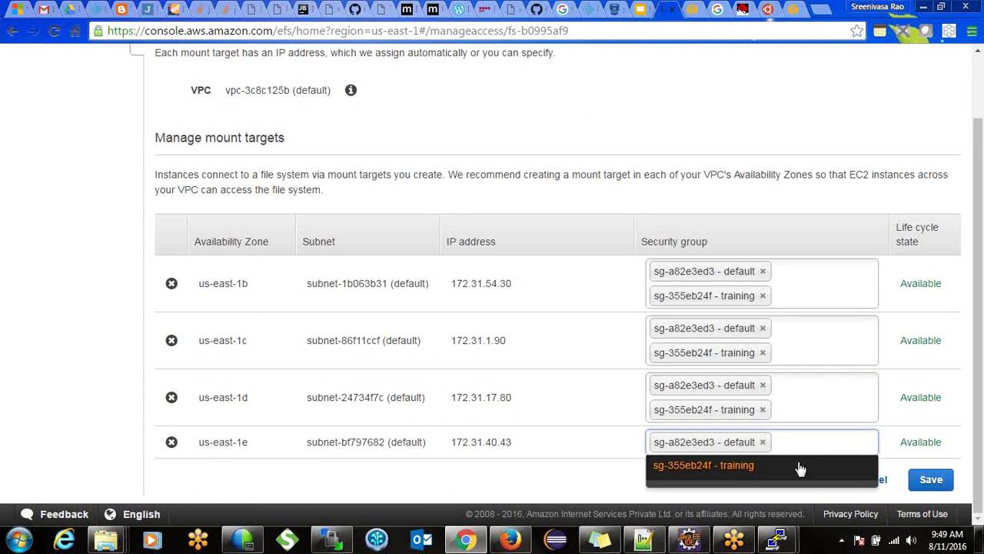
pyautogui.click(799, 466)
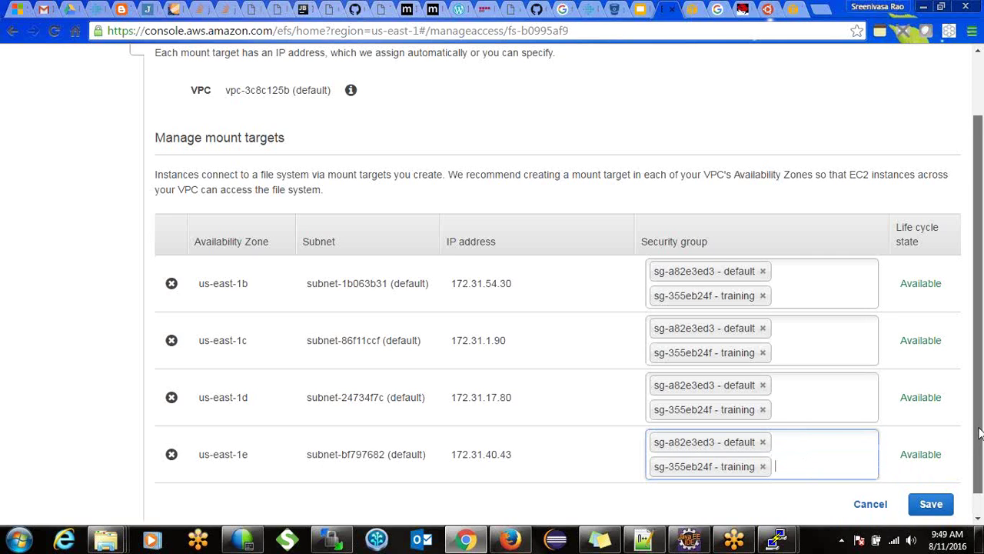
pyautogui.scroll(-1, 980, 433)
pyautogui.click(927, 481)
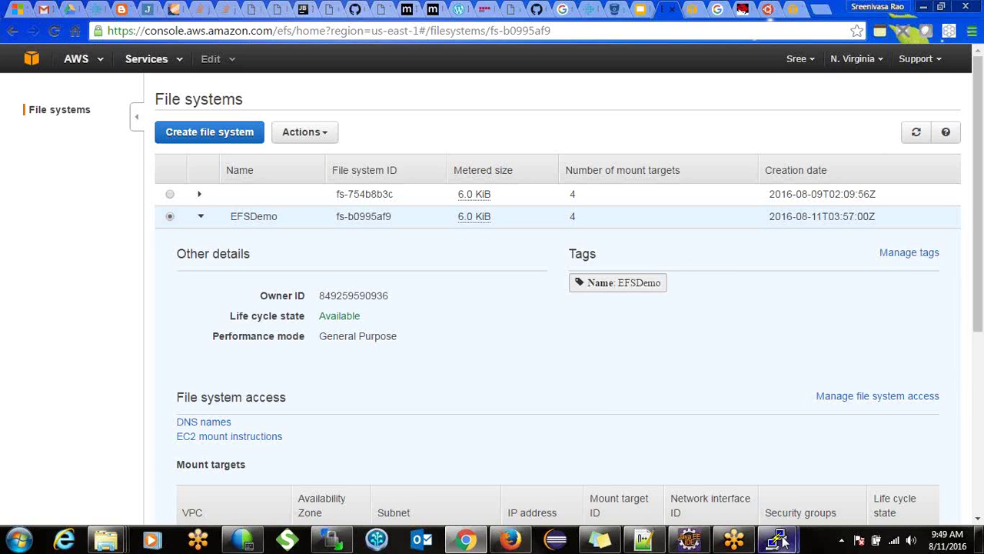
# Switch to the SSH terminal and rerun the previous sudo mount -t nfs4 command for the efsdemo directory
pyautogui.moveTo(778, 538)
pyautogui.click(730, 464)
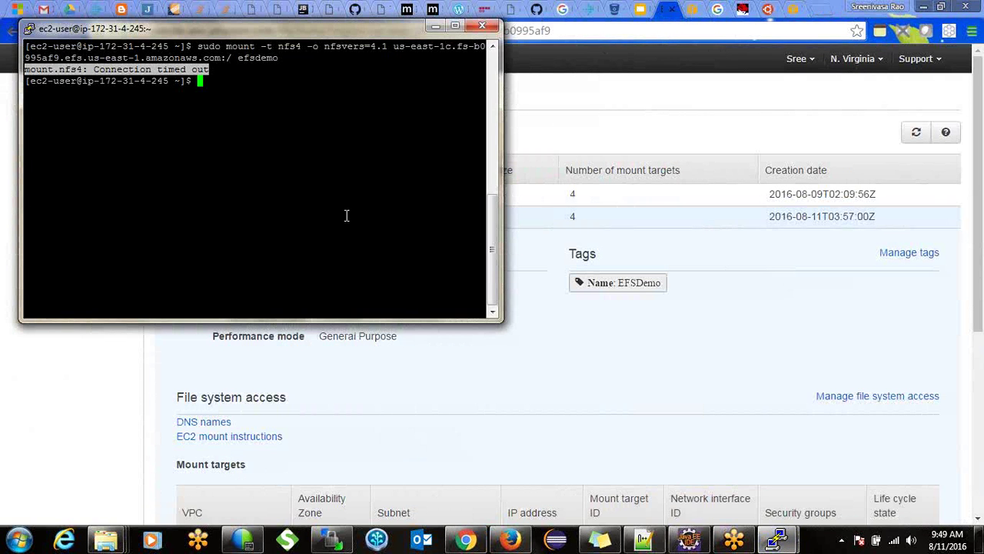
pyautogui.click(346, 215)
pyautogui.press('Up')
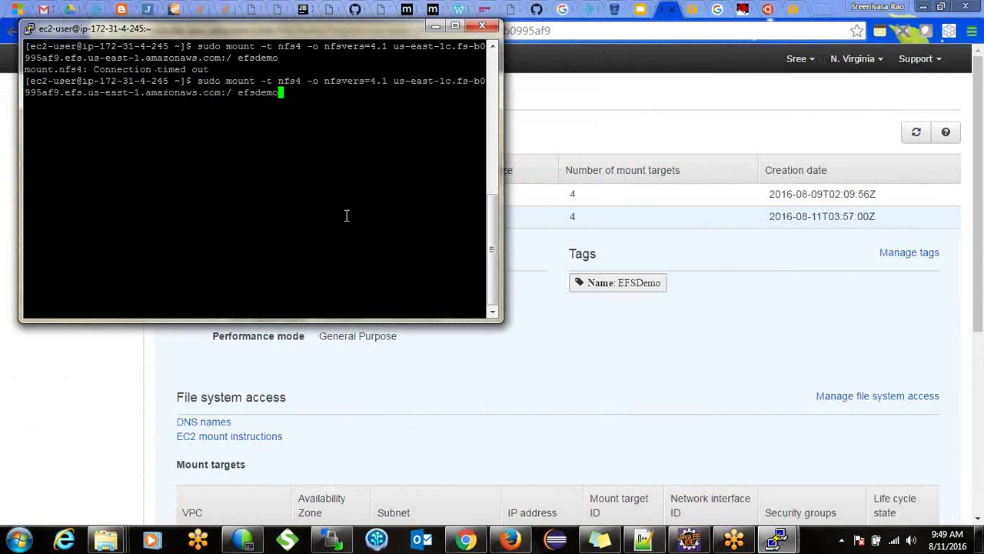
pyautogui.press('Return')
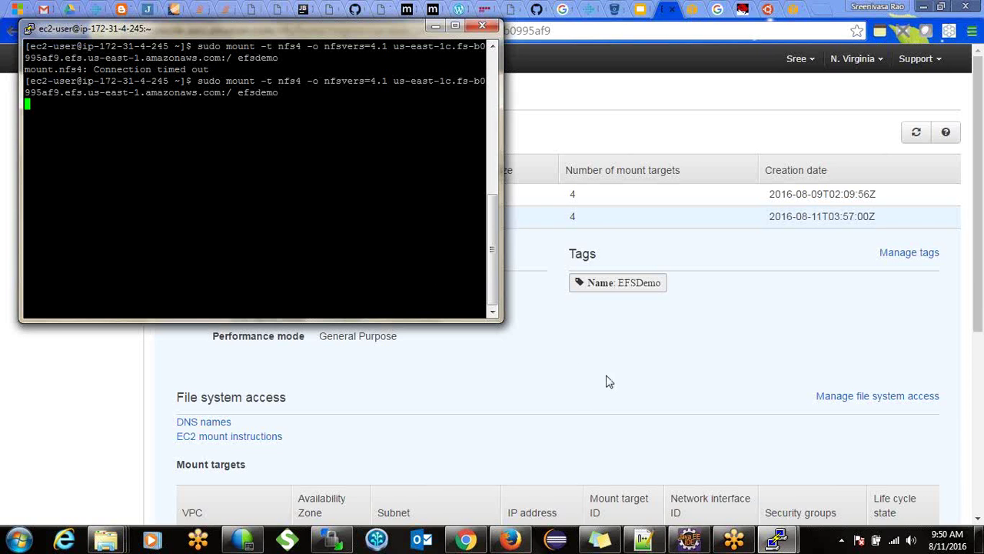
# Switch to Notepad++, open the efsmount.txt script, and examine its nfs-utils installation line
pyautogui.click(645, 543)
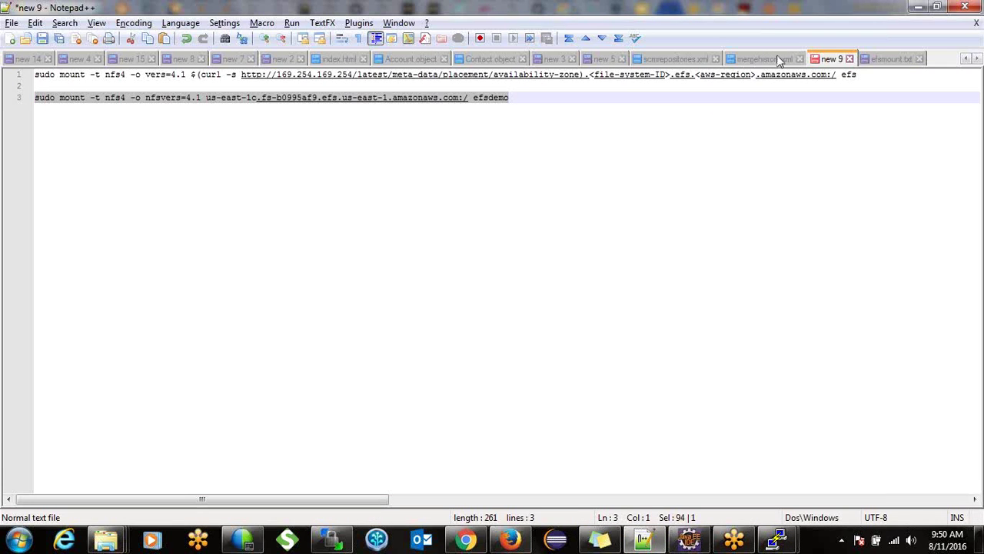
pyautogui.click(871, 59)
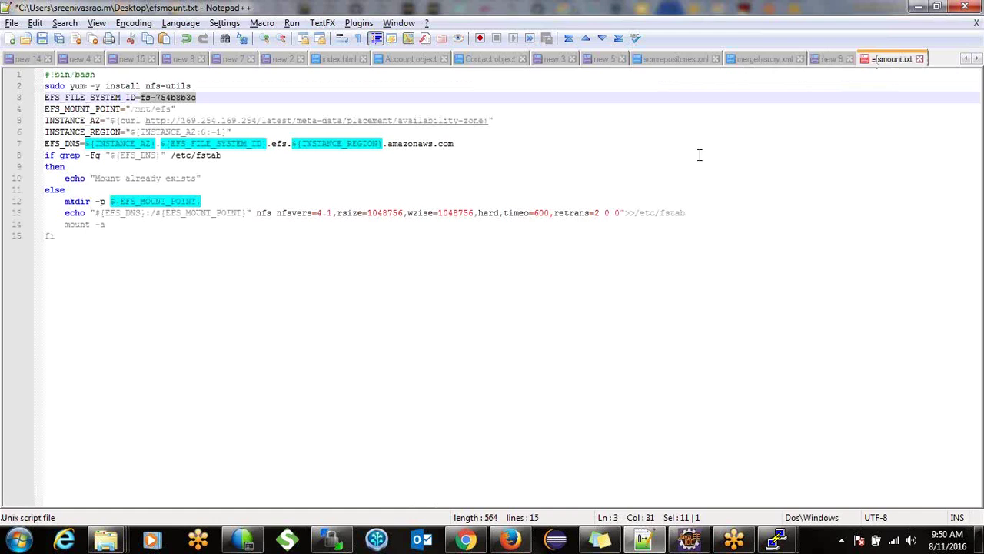
pyautogui.click(640, 170)
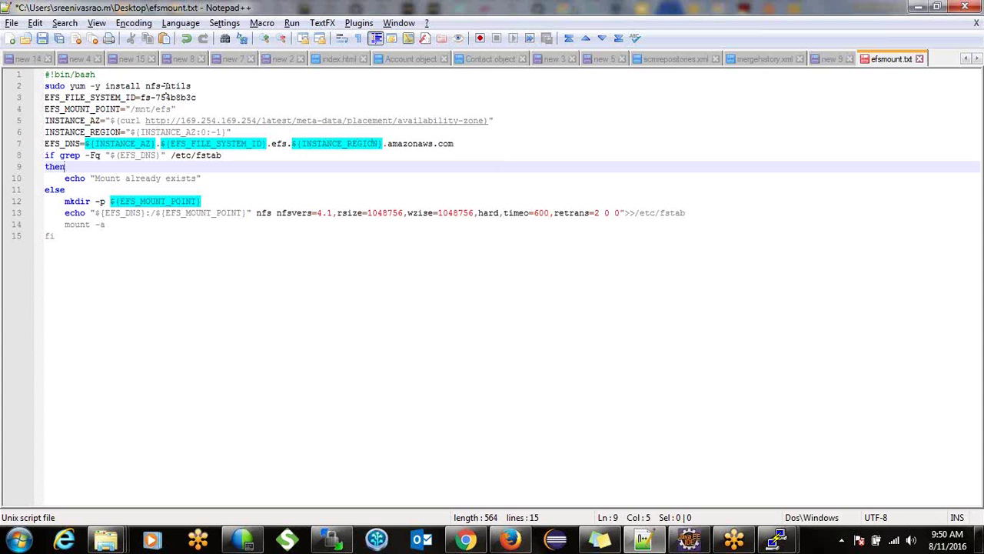
pyautogui.doubleClick(187, 85)
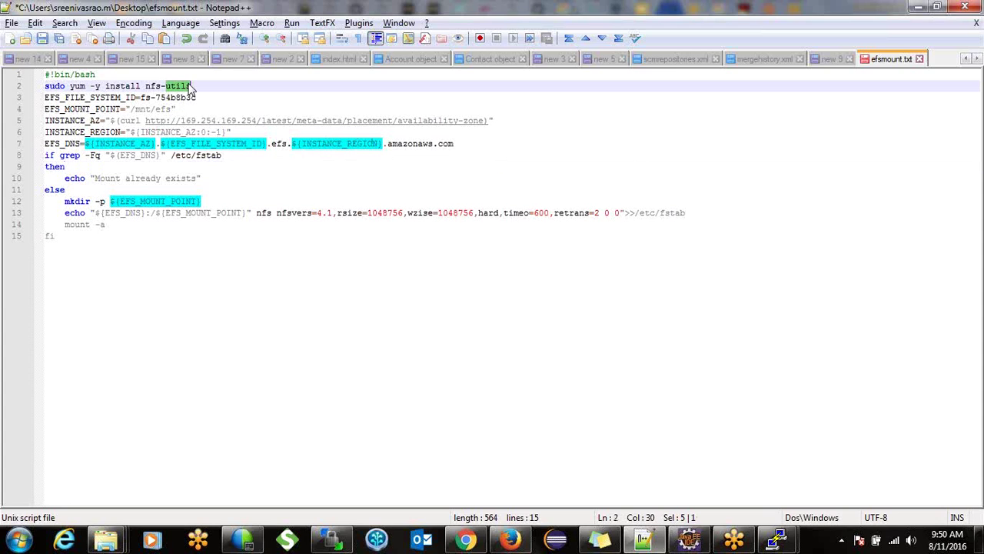
pyautogui.doubleClick(56, 85)
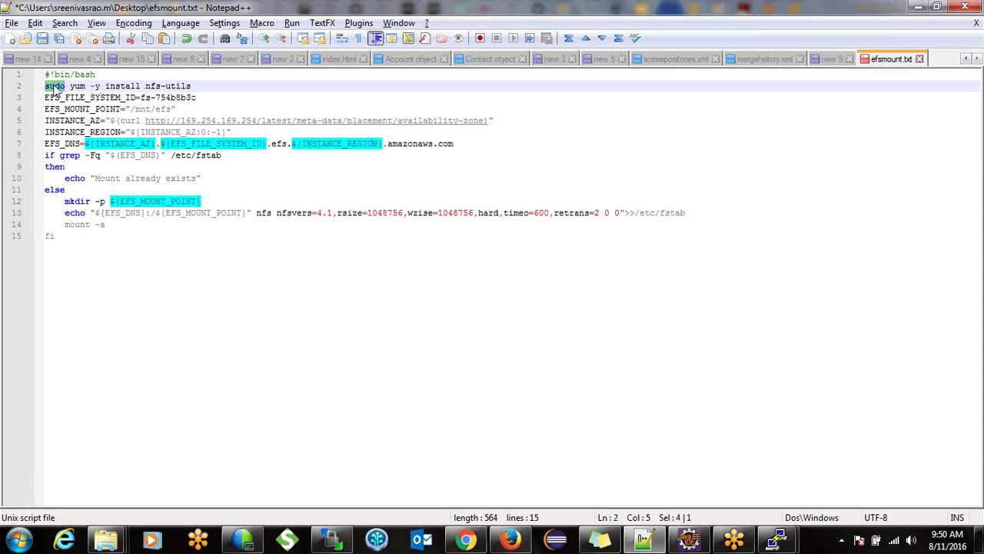
pyautogui.click(118, 85)
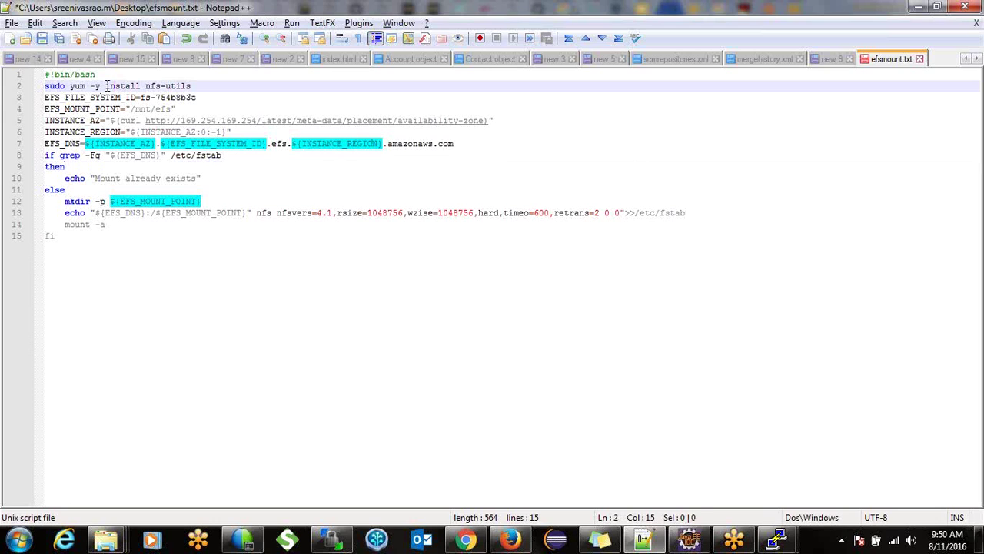
pyautogui.moveTo(106, 85); pyautogui.dragTo(191, 85)
pyautogui.doubleClick(180, 85)
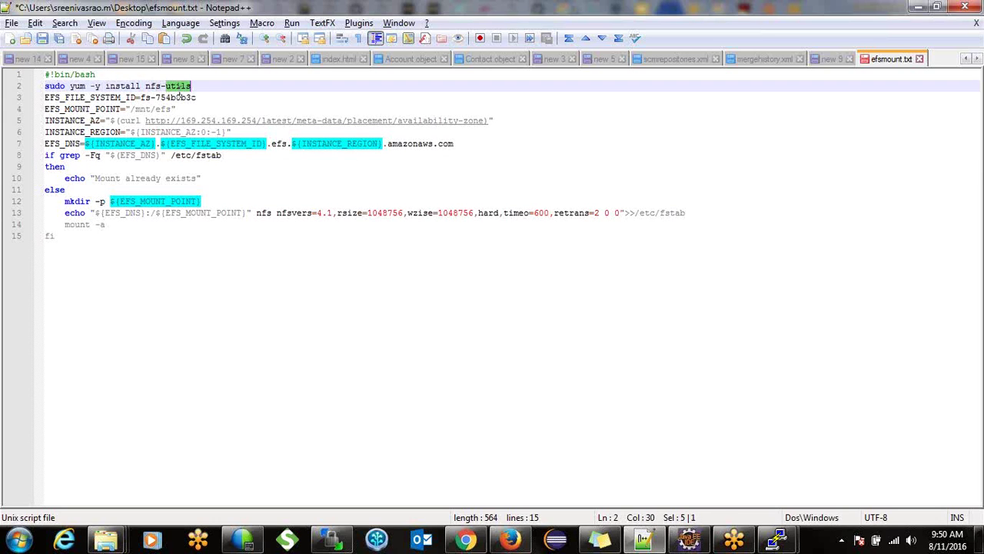
# Examine the script's EFS_FILE_SYSTEM_ID variable and compare its value with the file system IDs in the EFS console
pyautogui.doubleClick(71, 97)
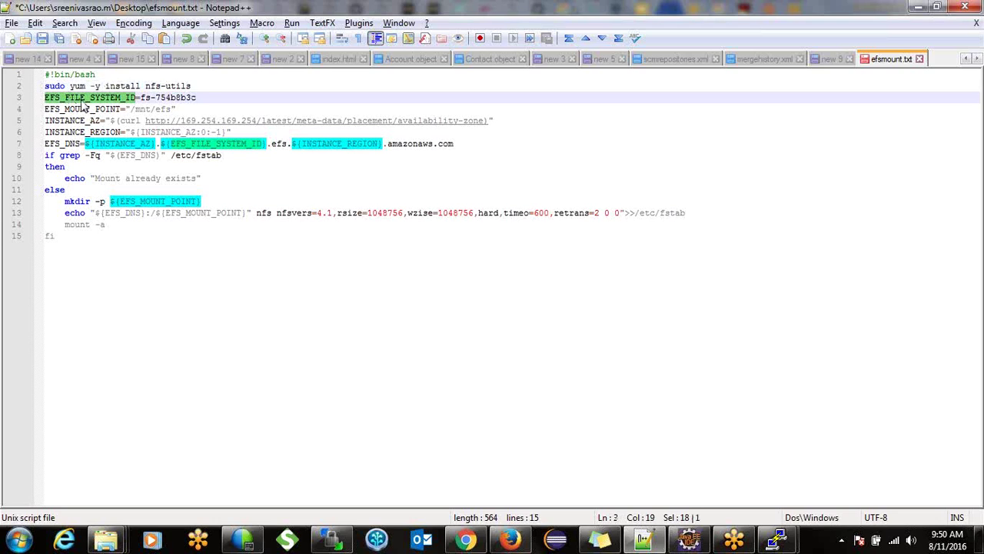
pyautogui.click(157, 97)
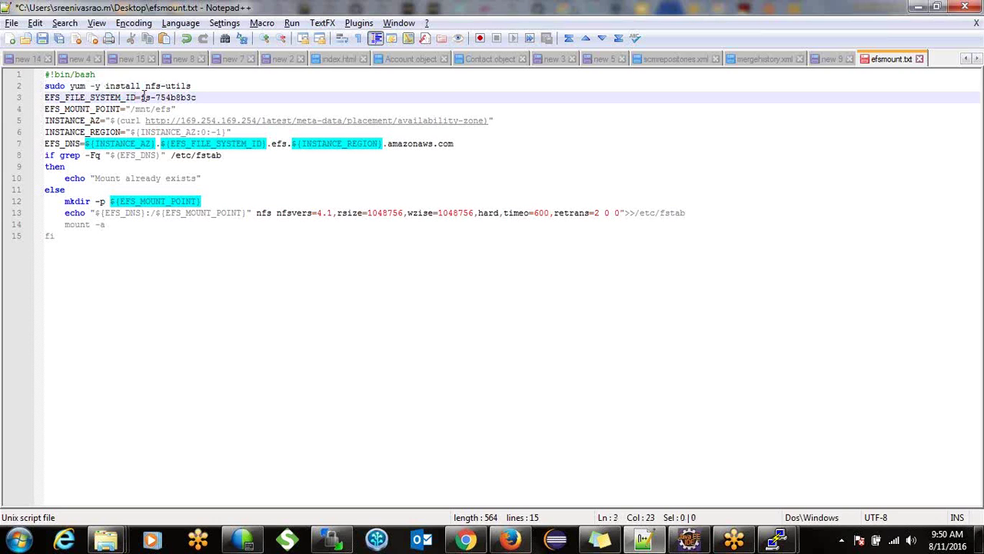
pyautogui.moveTo(143, 94); pyautogui.dragTo(192, 98)
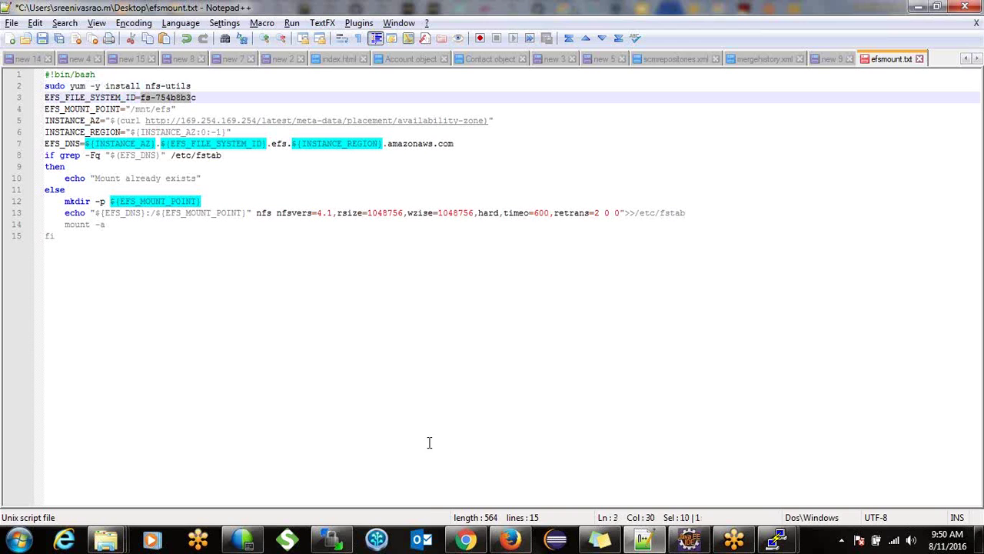
pyautogui.click(466, 540)
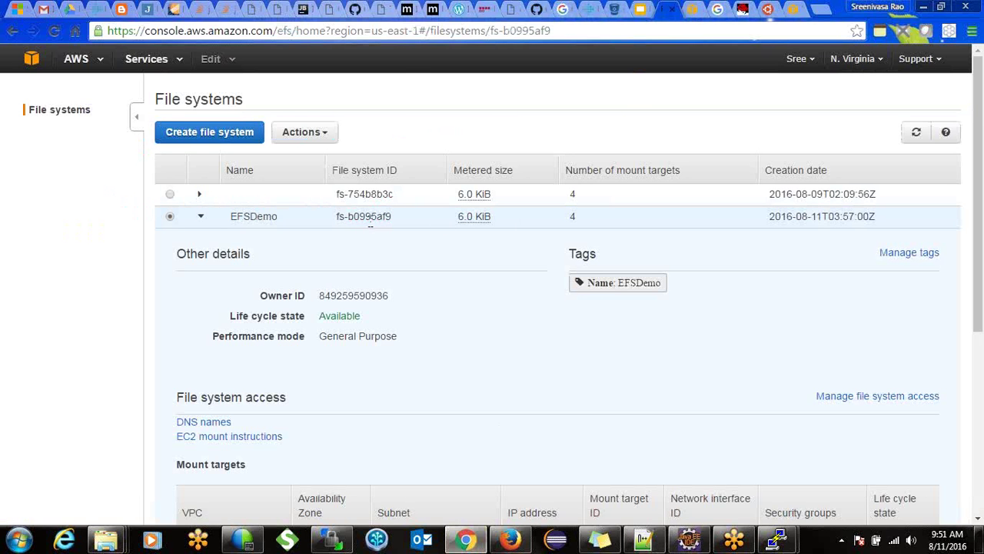
pyautogui.click(643, 542)
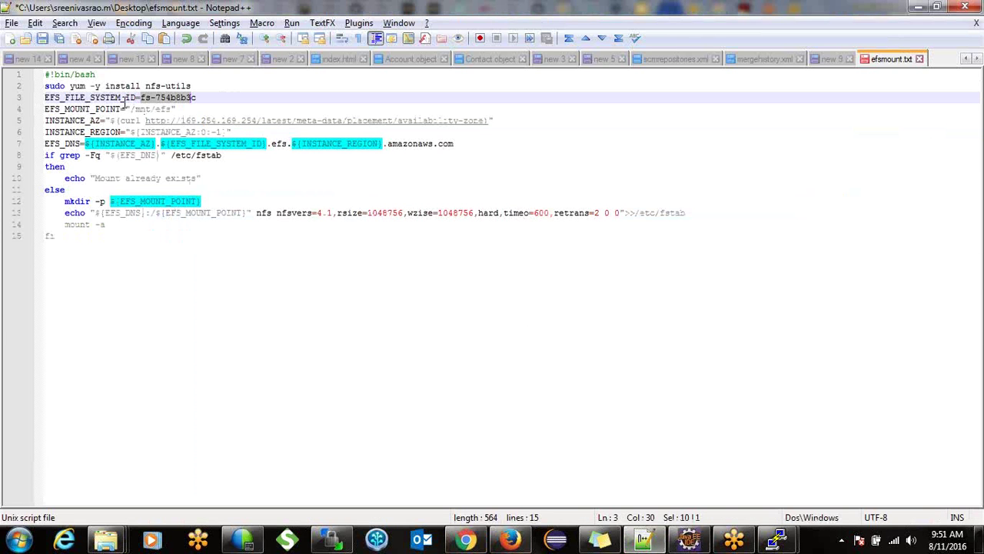
pyautogui.moveTo(136, 98); pyautogui.dragTo(43, 97)
# Examine the EFS_MOUNT_POINT, INSTANCE_AZ and INSTANCE_REGION variables and the metadata lookup that supplies the availability zone
pyautogui.doubleClick(83, 109)
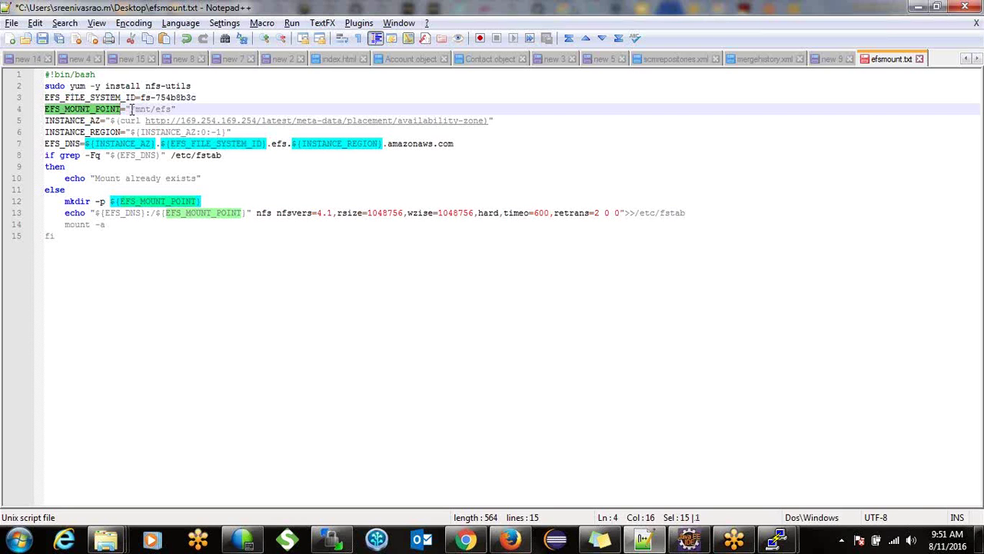
pyautogui.moveTo(130, 109); pyautogui.dragTo(170, 110)
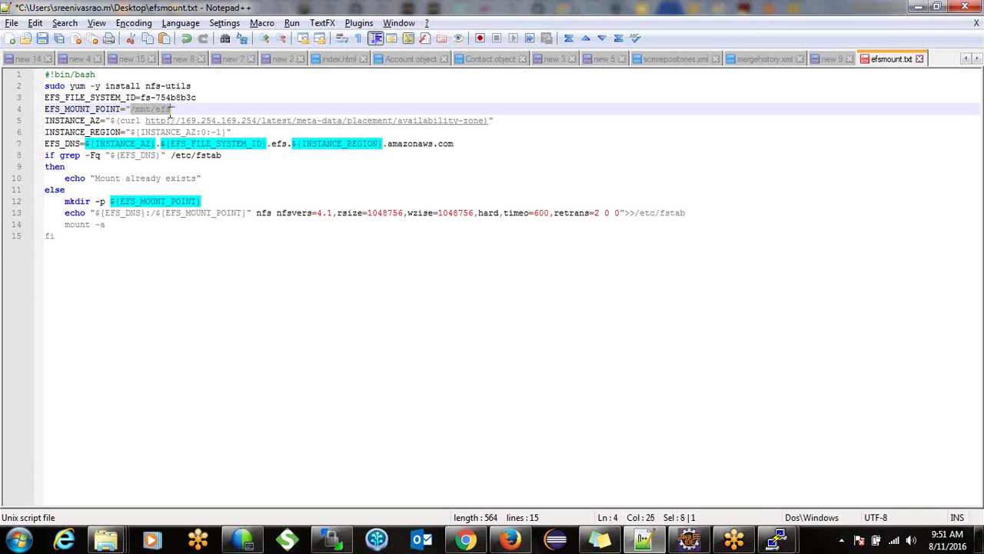
pyautogui.doubleClick(85, 122)
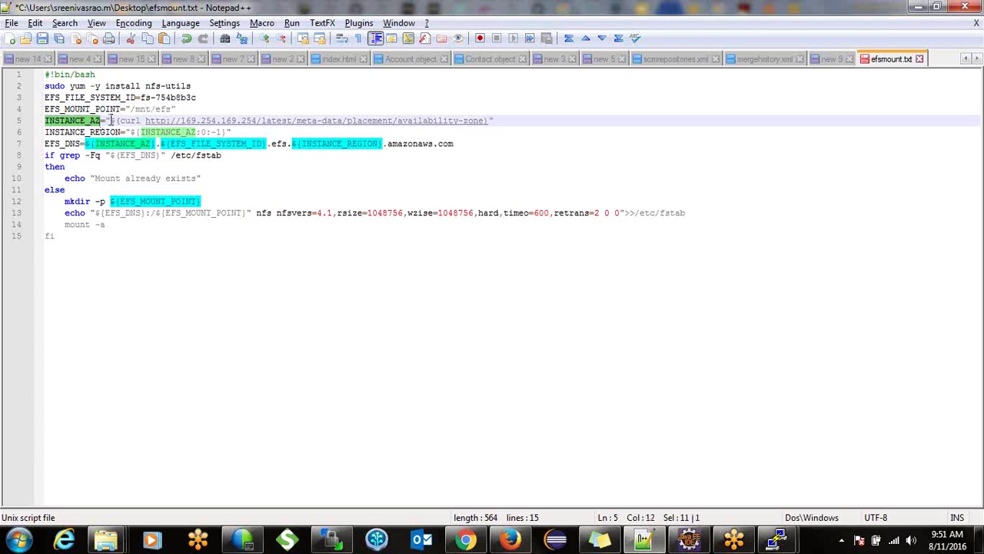
pyautogui.moveTo(110, 121); pyautogui.dragTo(198, 121)
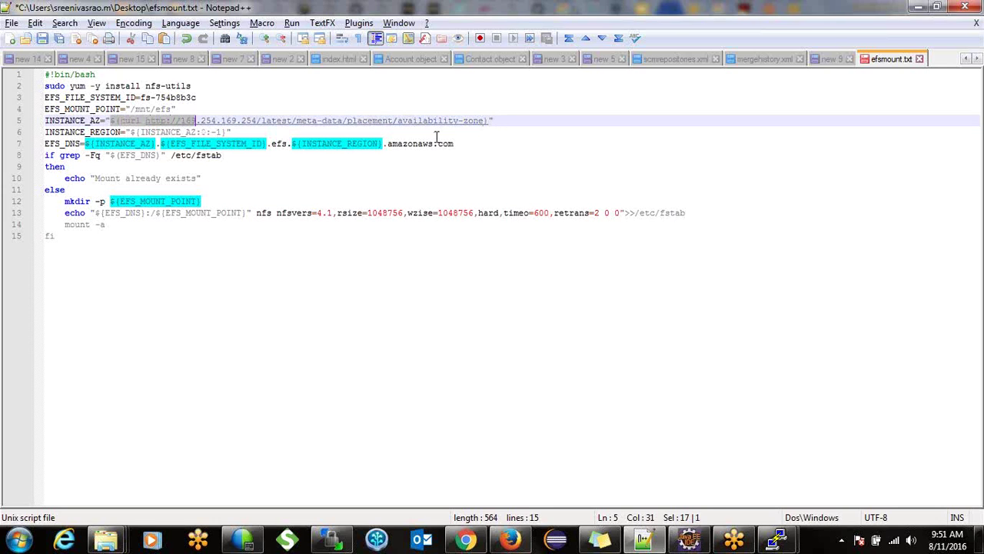
pyautogui.doubleClick(83, 122)
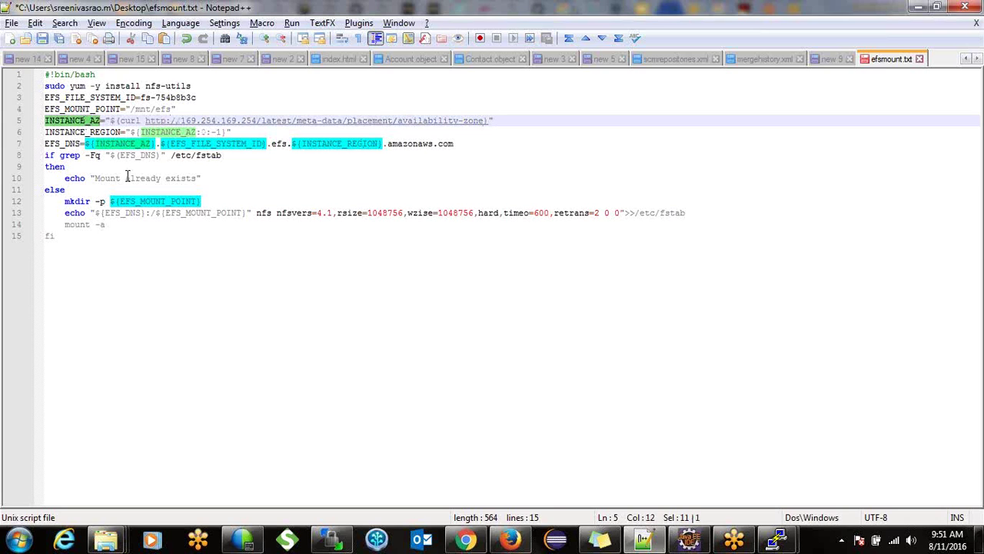
pyautogui.doubleClick(102, 132)
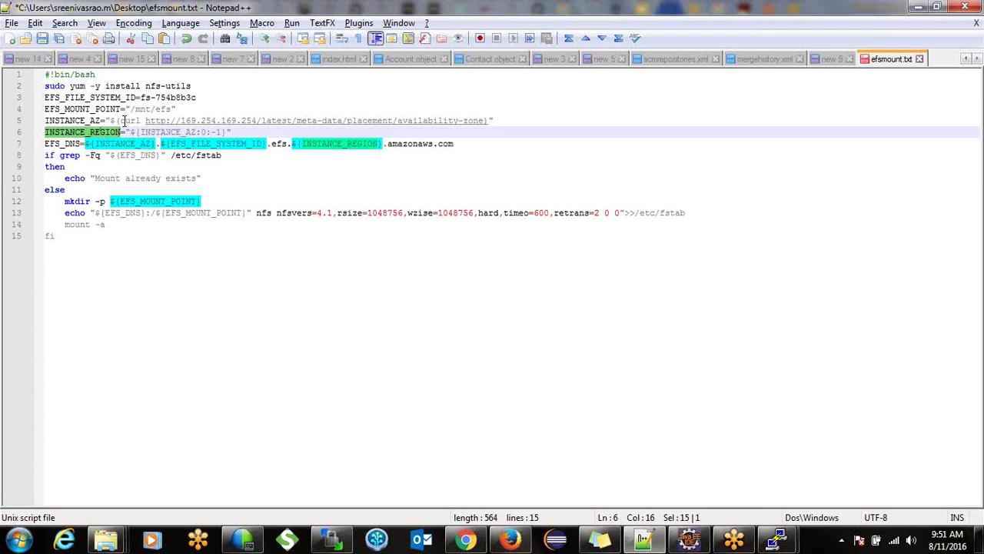
pyautogui.doubleClick(92, 121)
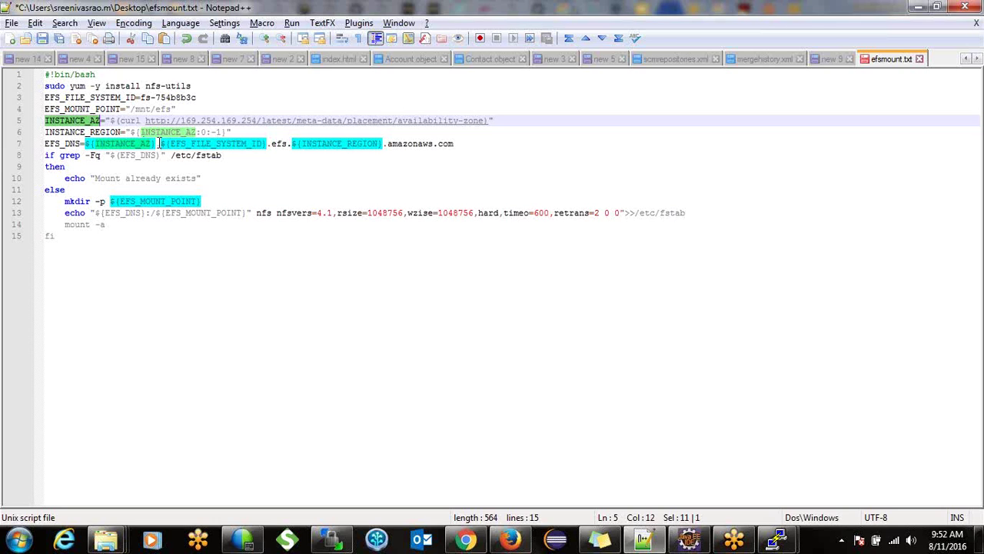
# Examine how the EFS_DNS line combines INSTANCE_AZ, EFS_FILE_SYSTEM_ID and INSTANCE_REGION with the efs and amazonaws.com parts
pyautogui.doubleClick(75, 145)
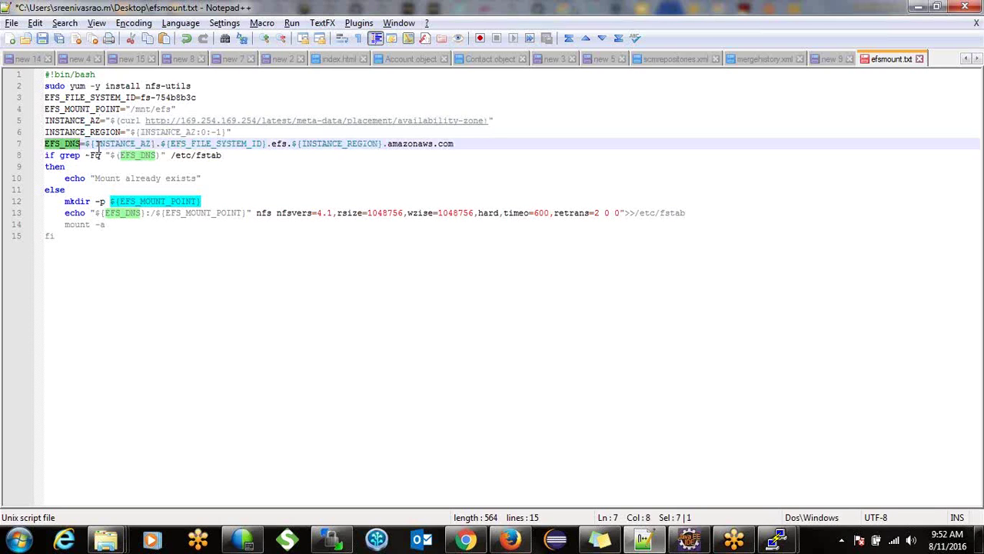
pyautogui.click(86, 143)
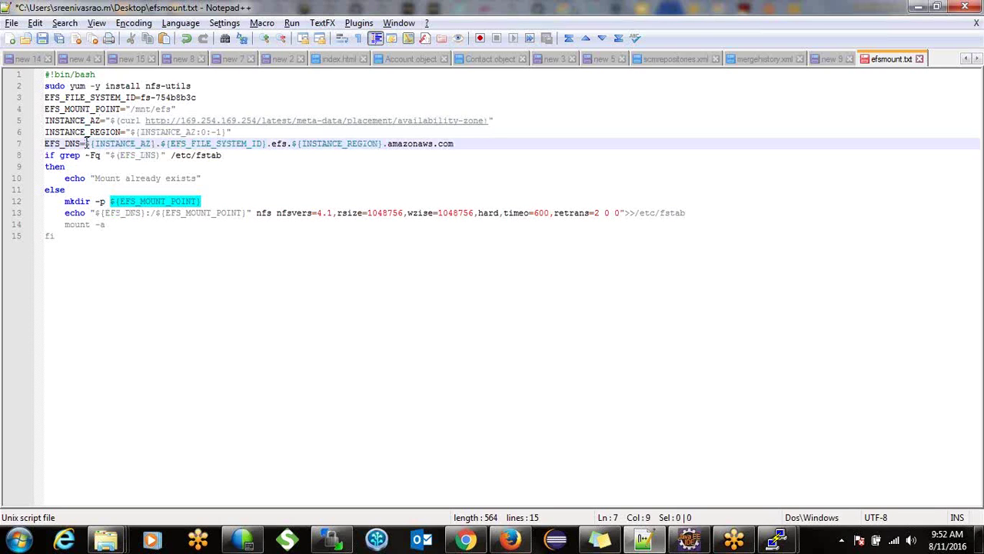
pyautogui.moveTo(87, 144); pyautogui.dragTo(159, 146)
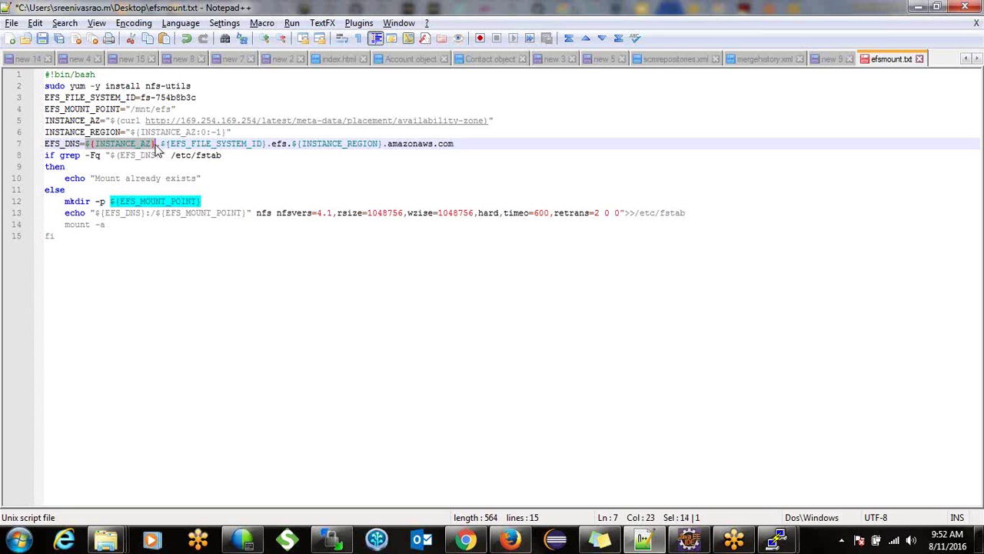
pyautogui.doubleClick(123, 144)
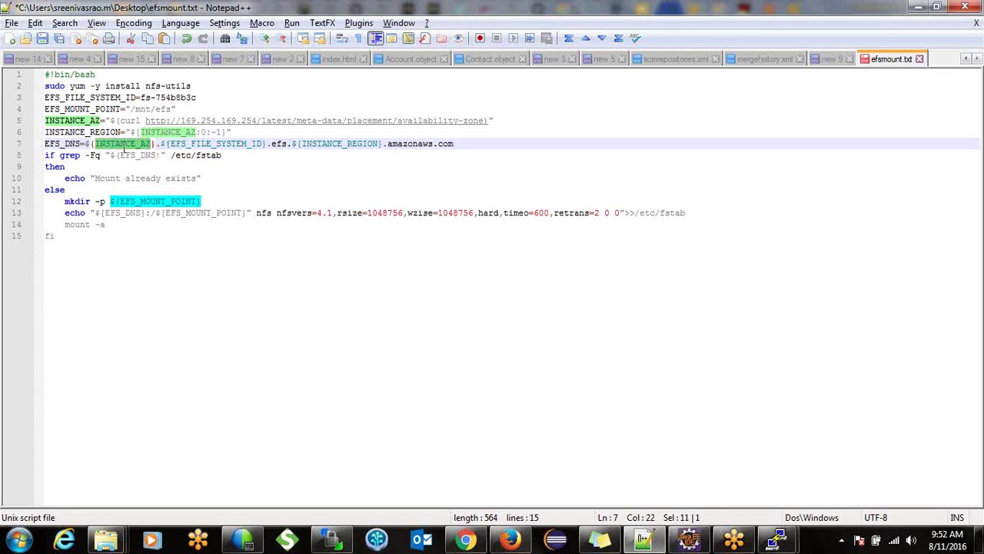
pyautogui.doubleClick(206, 145)
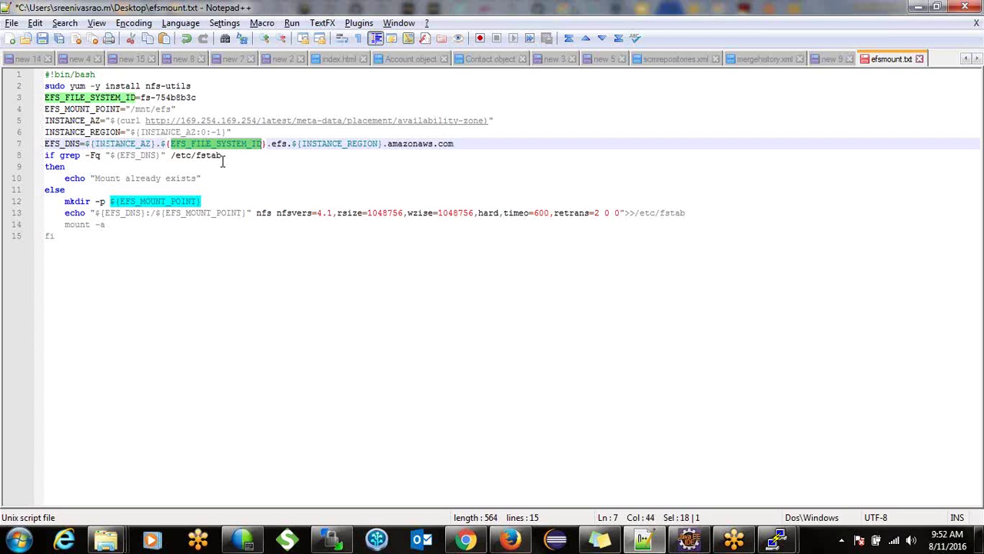
pyautogui.doubleClick(280, 144)
pyautogui.doubleClick(314, 145)
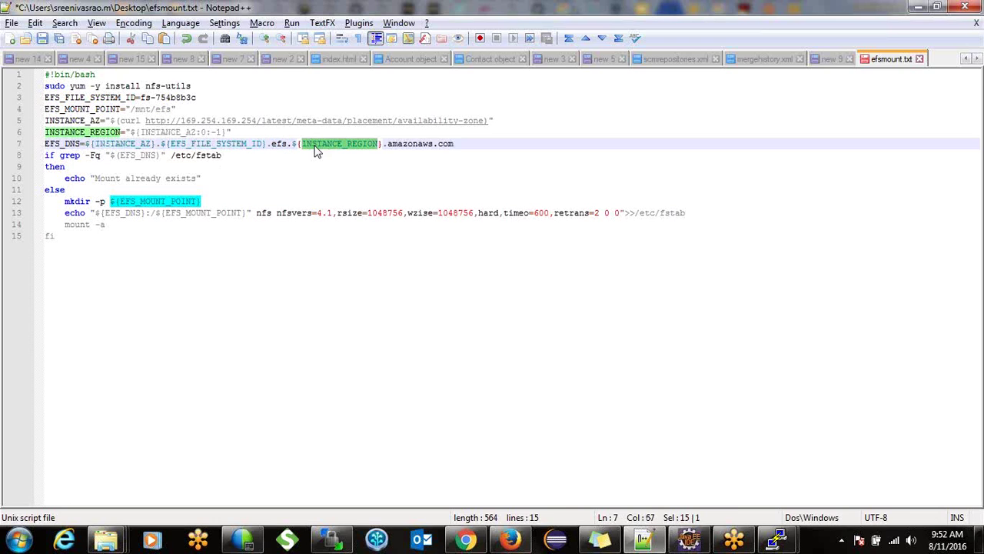
pyautogui.doubleClick(421, 144)
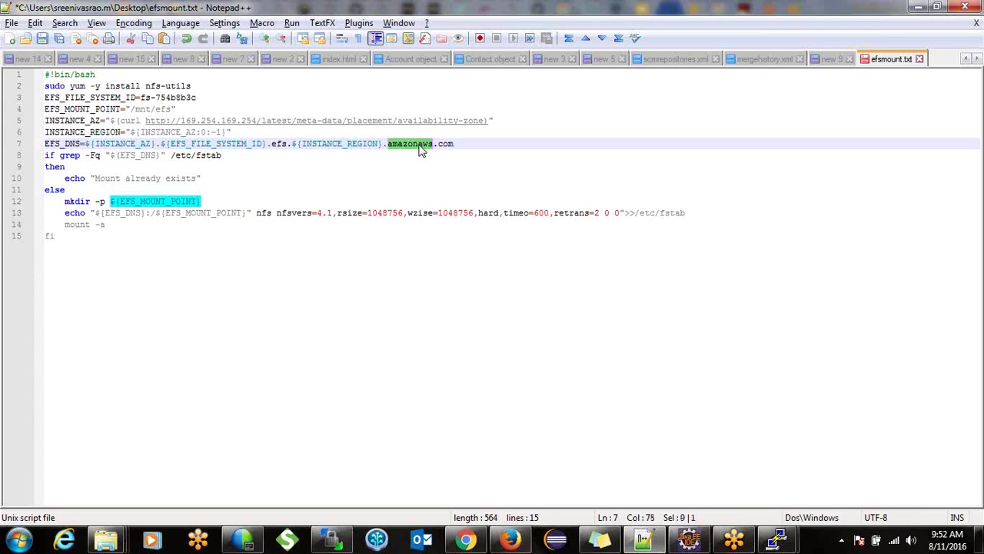
# Examine the grep condition that looks for EFS_DNS in /etc/fstab and the echo message in its then branch
pyautogui.doubleClick(69, 155)
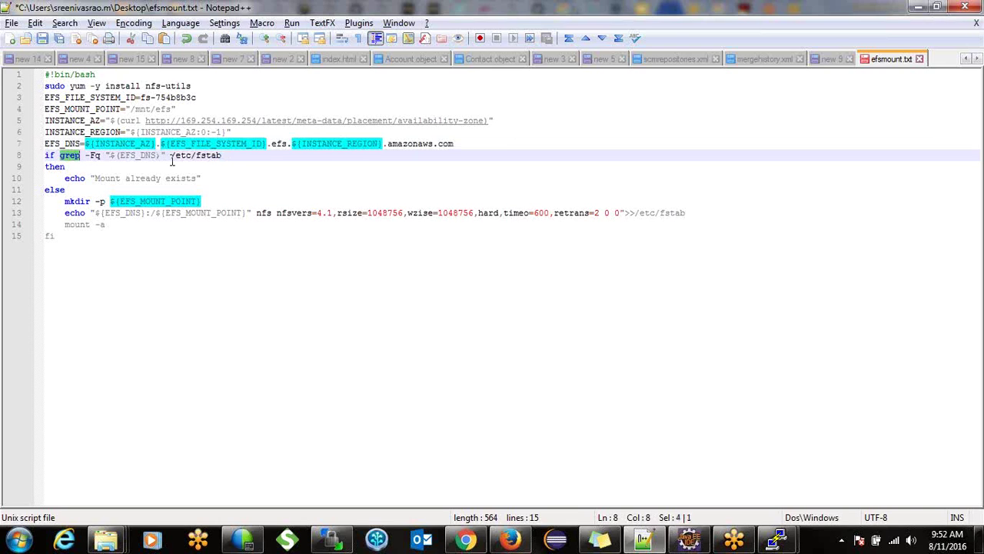
pyautogui.moveTo(172, 155); pyautogui.dragTo(220, 155)
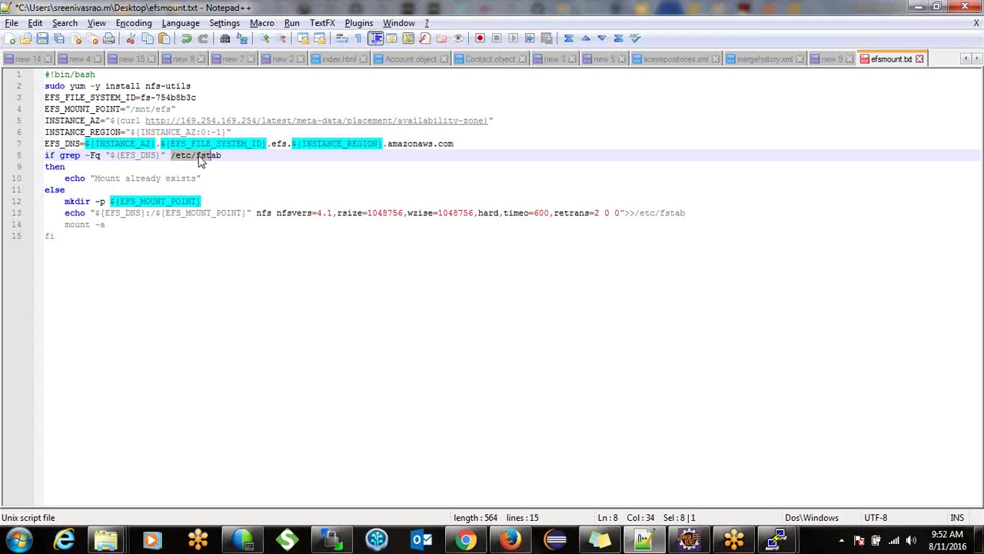
pyautogui.doubleClick(200, 156)
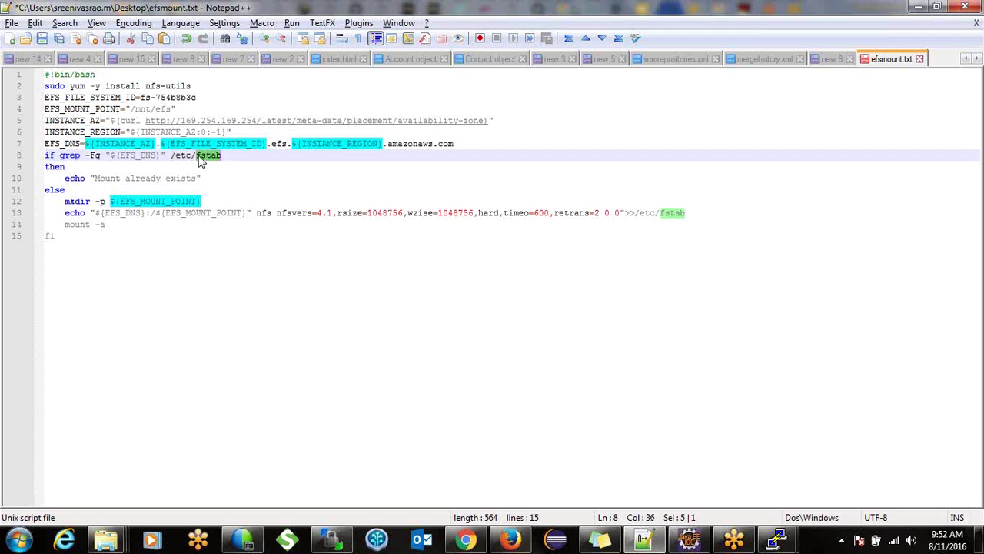
pyautogui.doubleClick(177, 155)
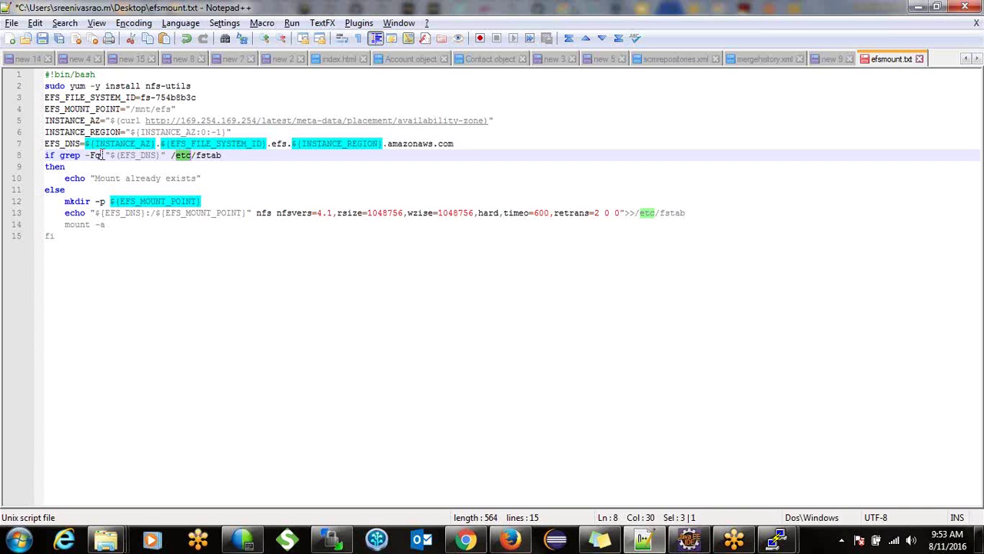
pyautogui.click(94, 156)
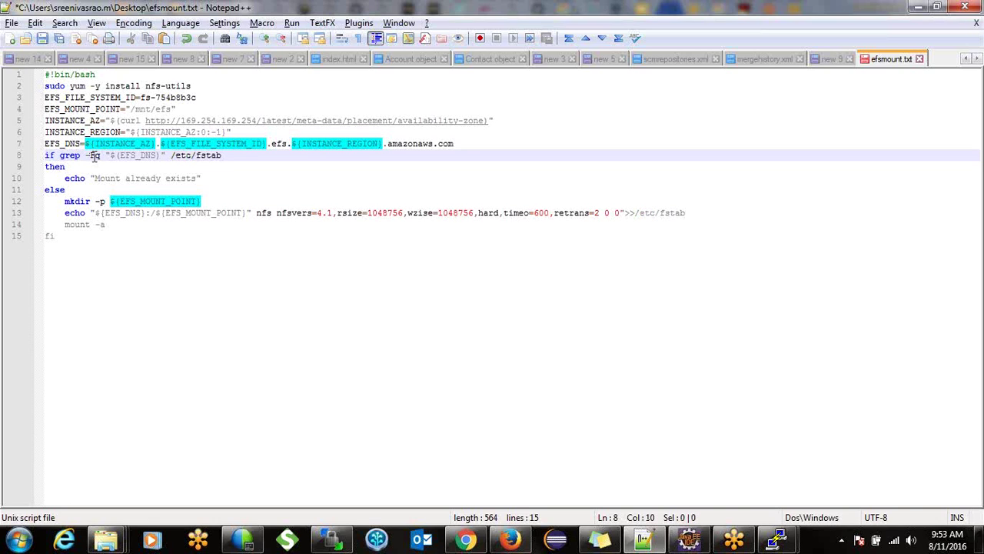
pyautogui.doubleClick(141, 156)
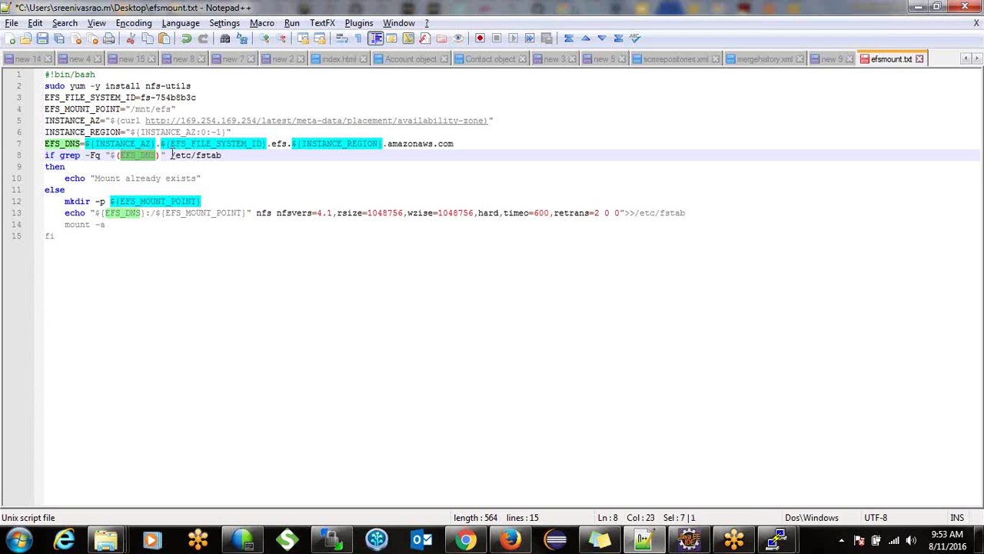
pyautogui.moveTo(170, 156); pyautogui.dragTo(222, 157)
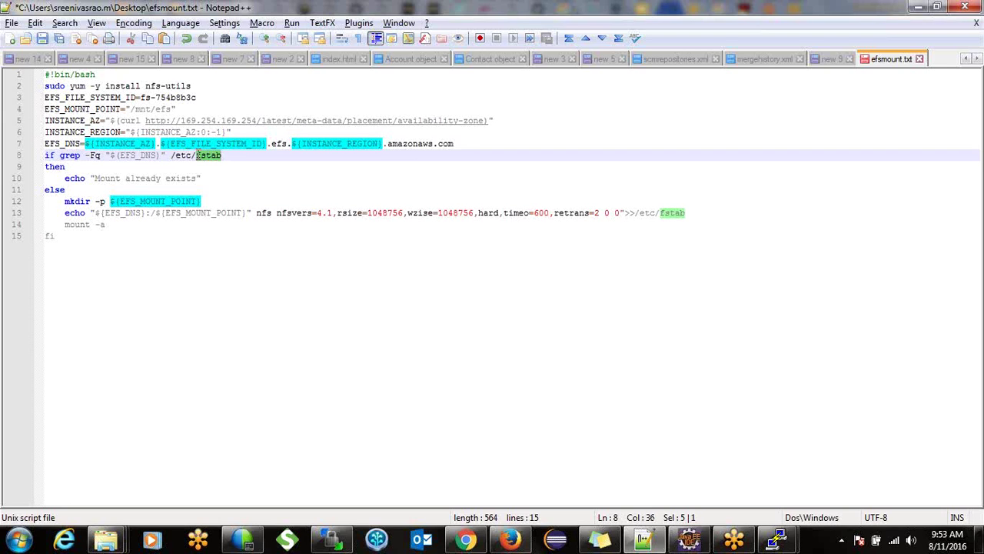
pyautogui.click(106, 179)
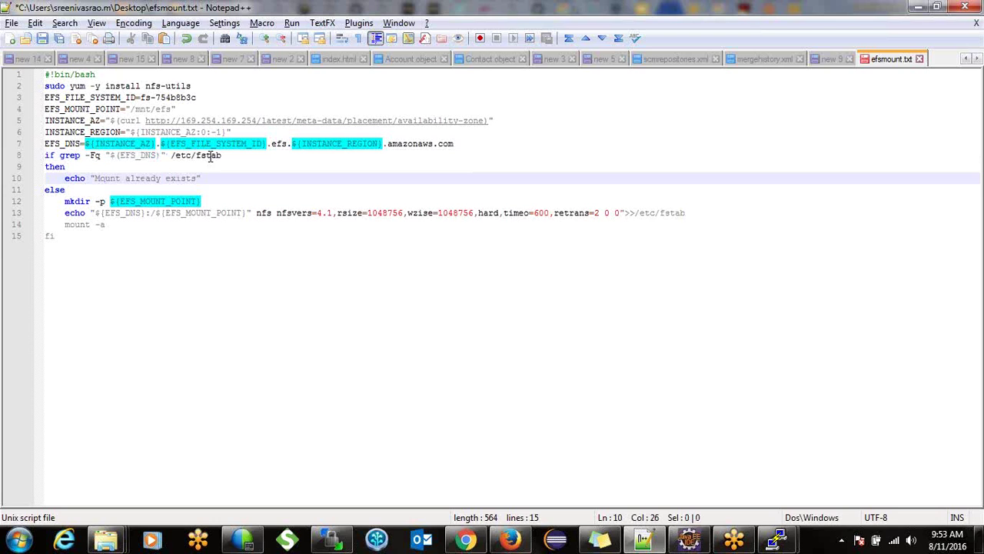
# Examine the mkdir -p line in the else branch that creates the EFS_MOUNT_POINT directory
pyautogui.doubleClick(81, 202)
pyautogui.doubleClick(139, 202)
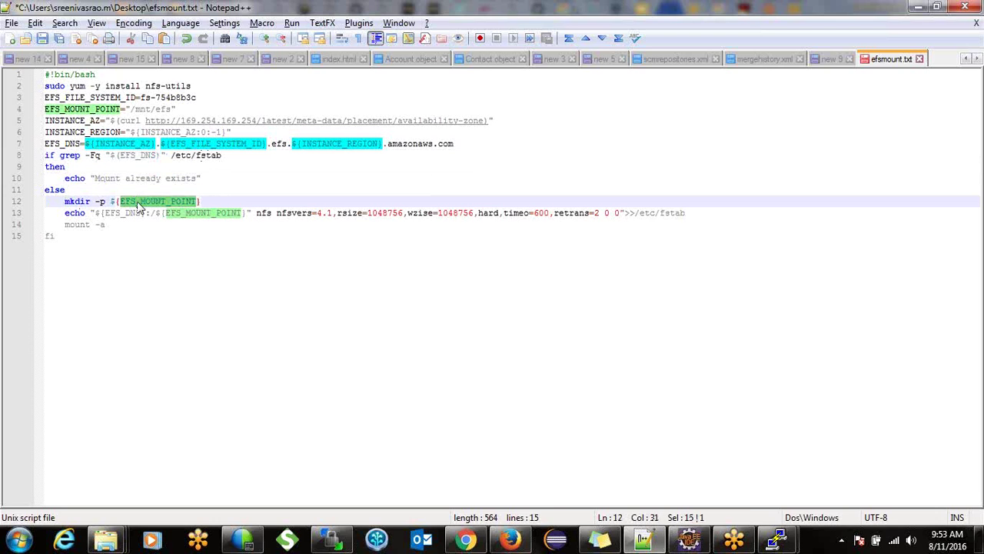
pyautogui.click(65, 201)
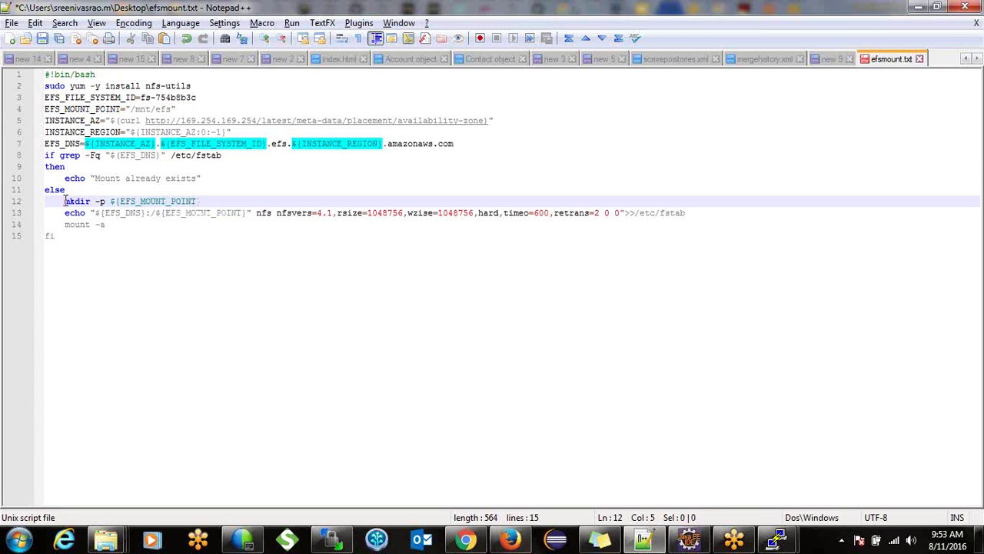
pyautogui.moveTo(65, 201); pyautogui.dragTo(201, 200)
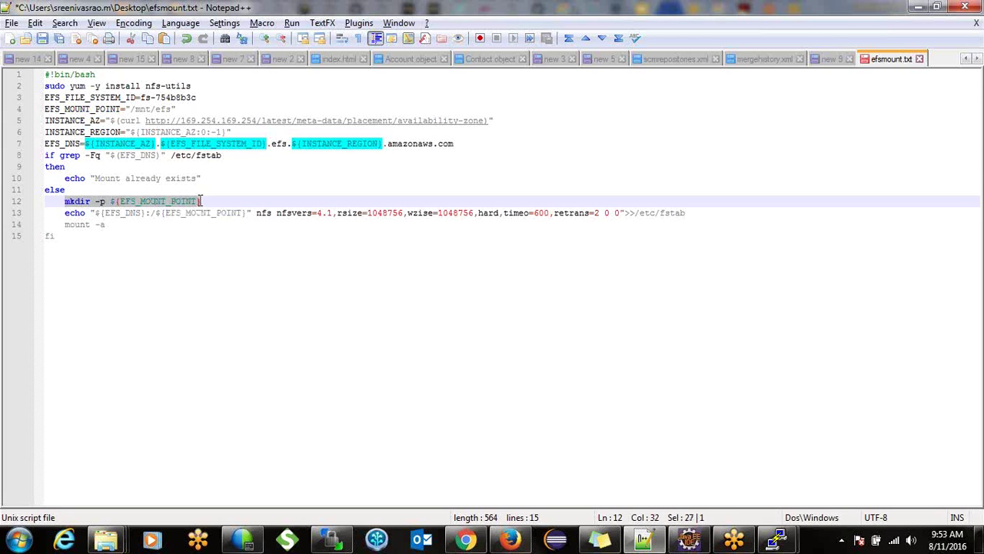
pyautogui.click(204, 200)
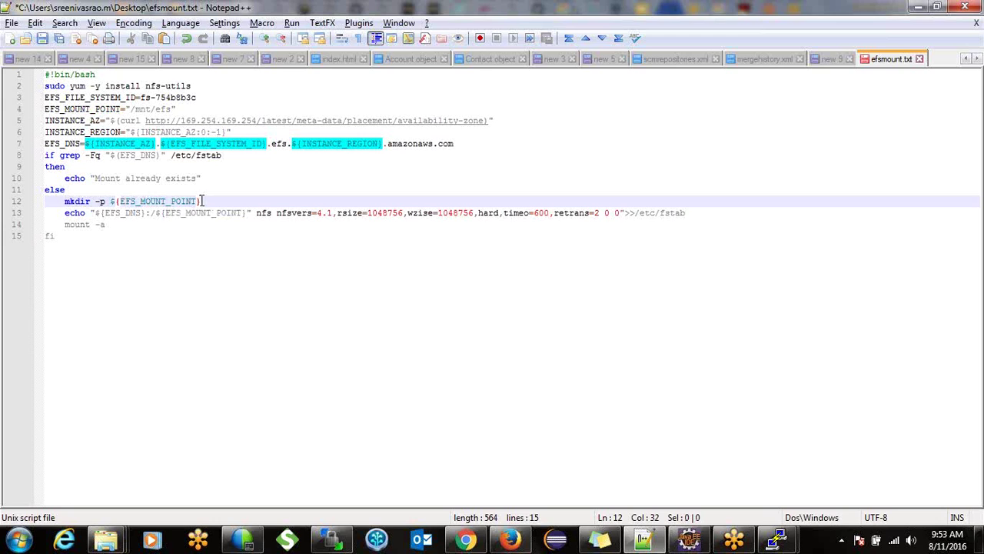
# Review the else branch's echo line and delete the stray double quote right after ${EFS_MOUNT_POINT}
pyautogui.click(75, 214)
pyautogui.click(94, 212)
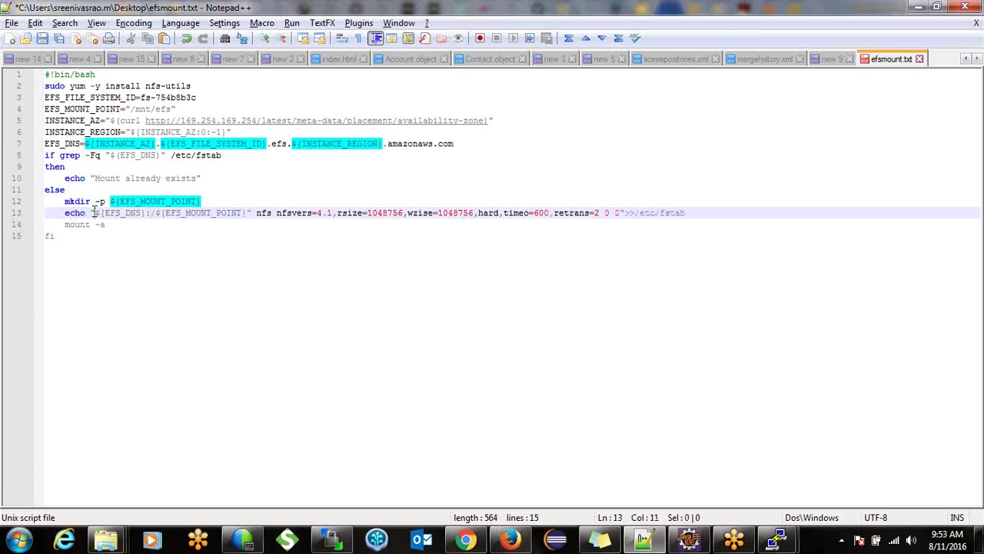
pyautogui.moveTo(94, 212); pyautogui.dragTo(148, 213)
pyautogui.click(176, 213)
pyautogui.doubleClick(176, 213)
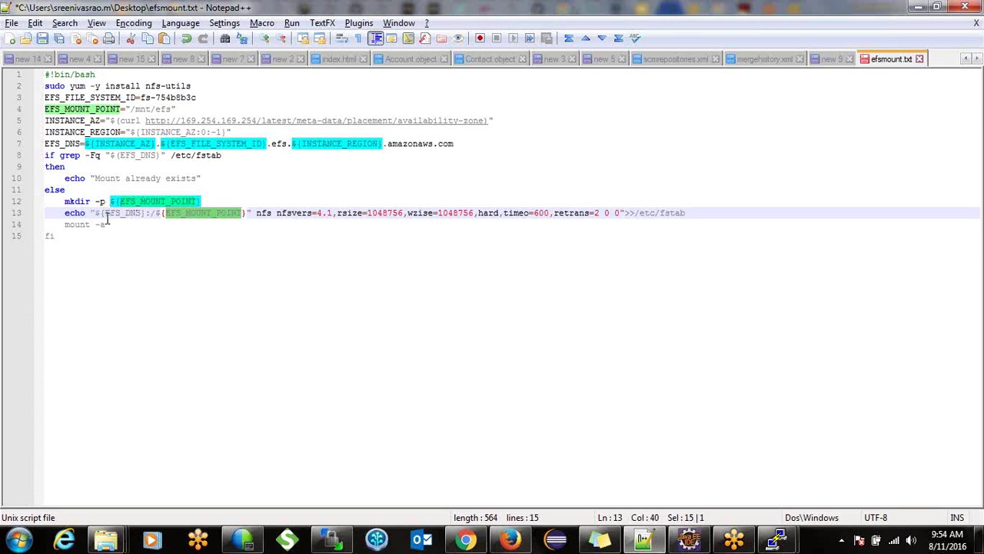
pyautogui.moveTo(90, 213); pyautogui.dragTo(253, 211)
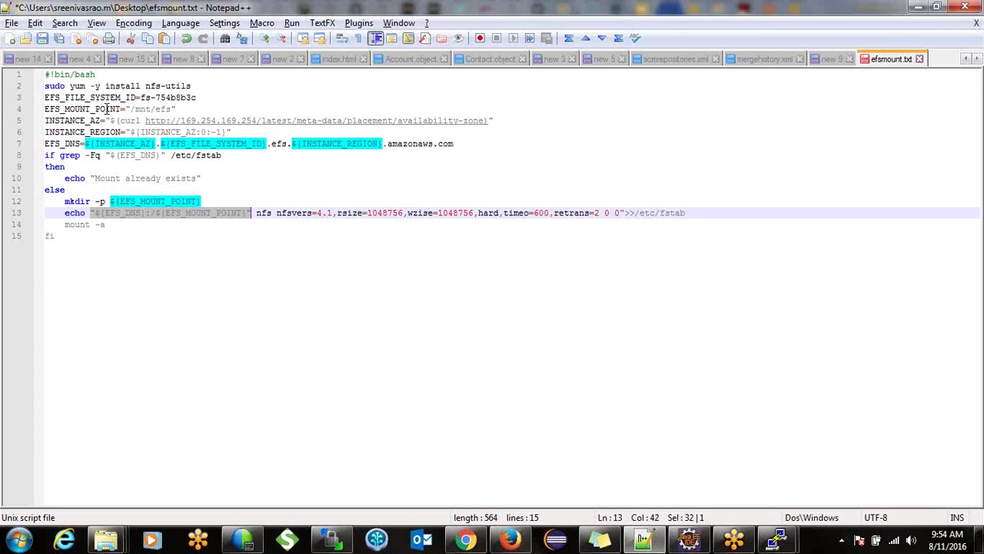
pyautogui.click(103, 213)
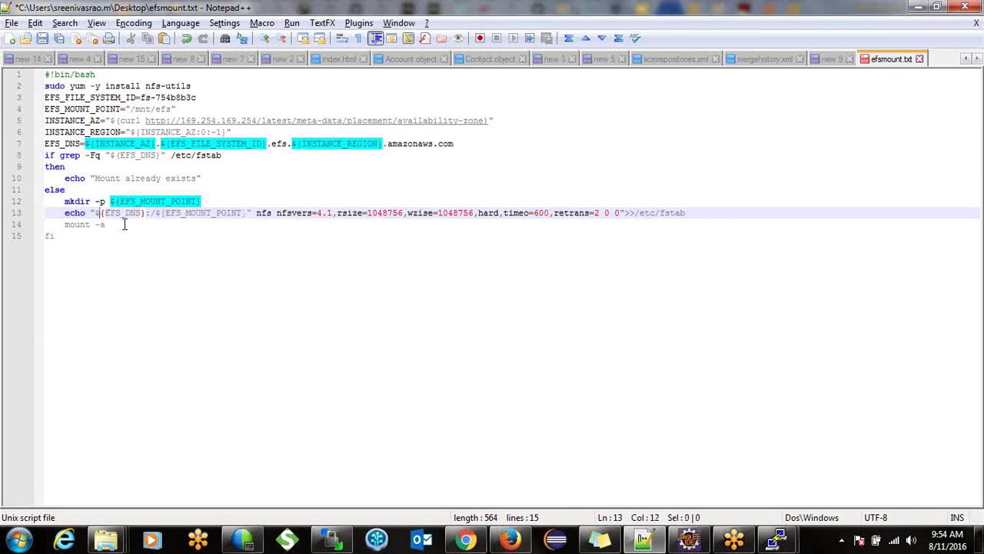
pyautogui.click(253, 213)
pyautogui.press('BackSpace')
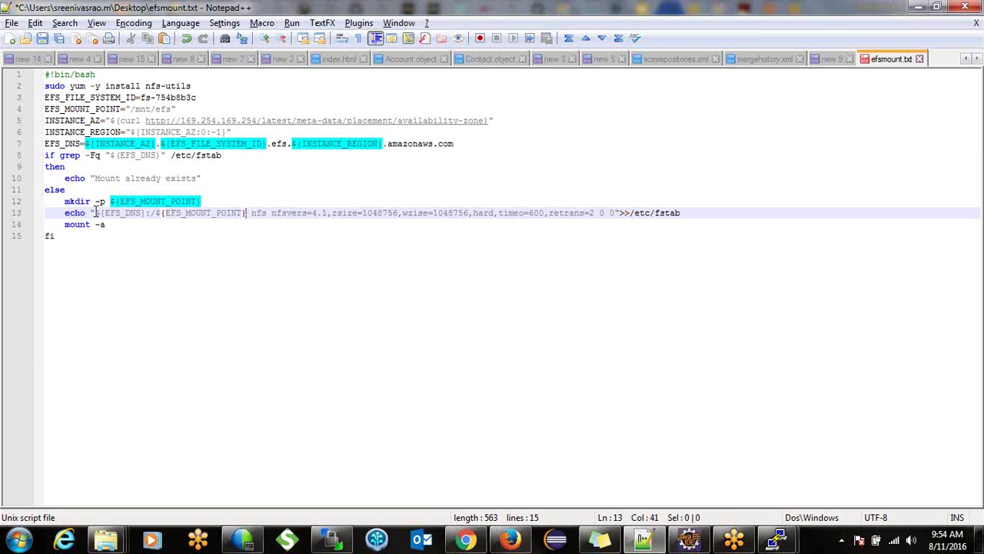
# Examine how the corrected echo line appends its entry to /etc/fstab and how mount -a uses that file
pyautogui.moveTo(94, 213); pyautogui.dragTo(551, 227)
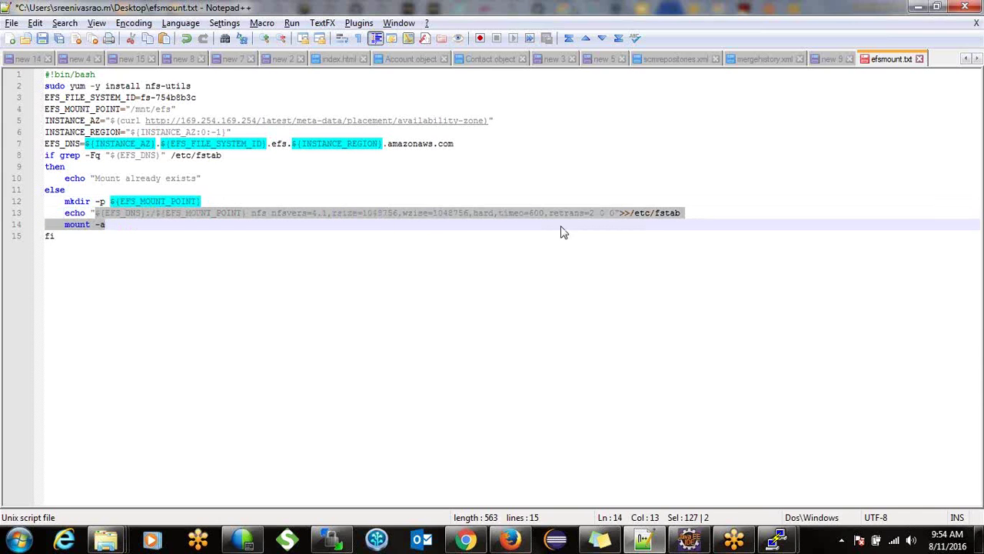
pyautogui.doubleClick(642, 213)
pyautogui.doubleClick(666, 213)
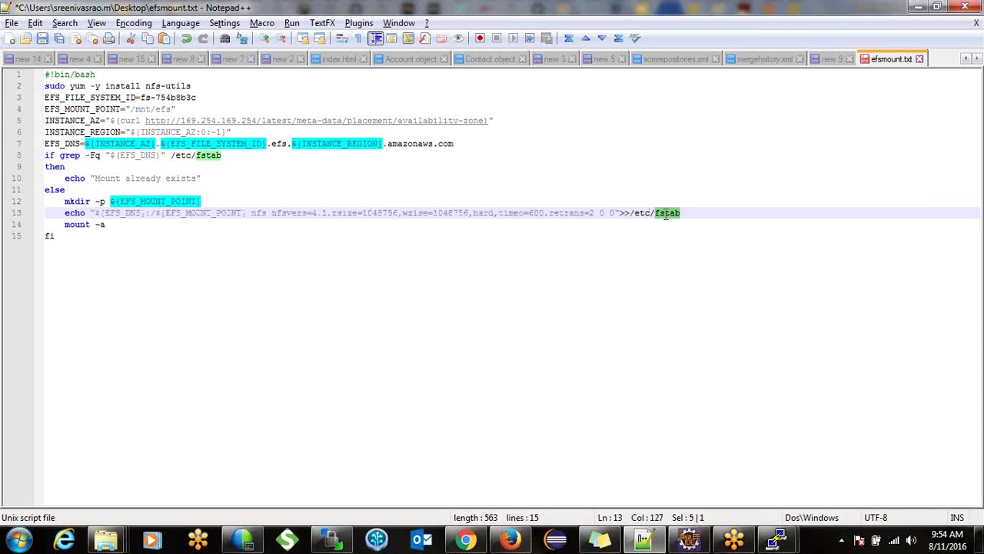
pyautogui.moveTo(62, 224); pyautogui.dragTo(128, 221)
pyautogui.doubleClick(113, 223)
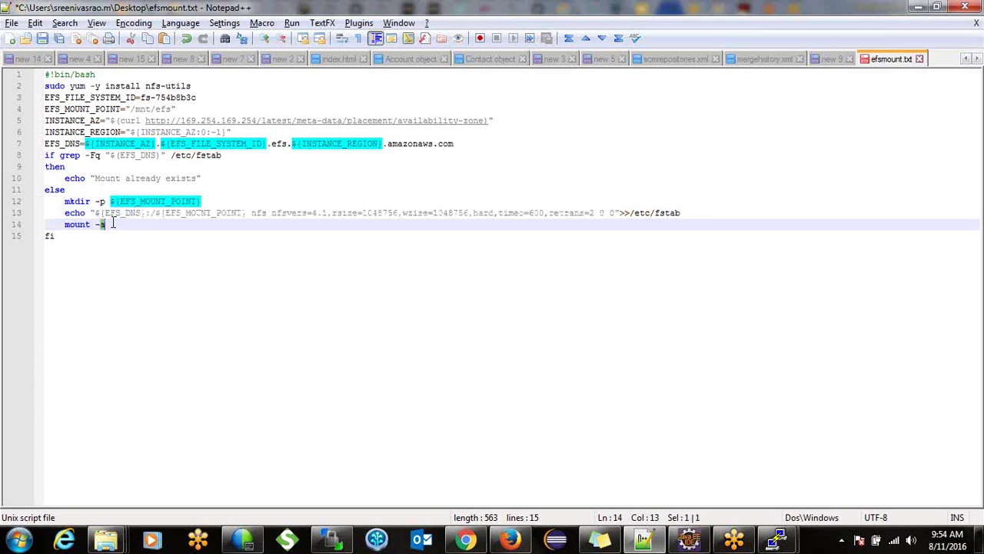
pyautogui.click(65, 224)
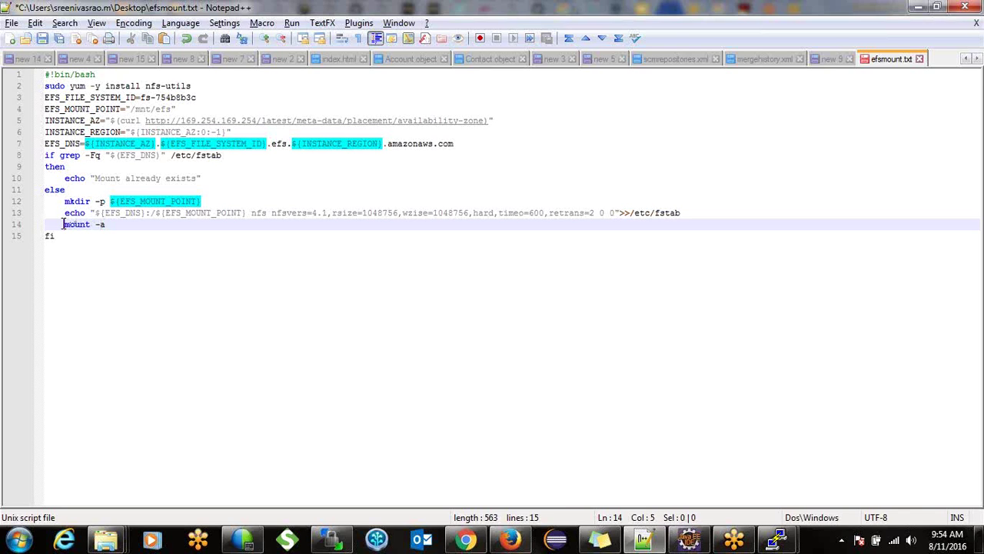
pyautogui.moveTo(105, 223); pyautogui.dragTo(64, 229)
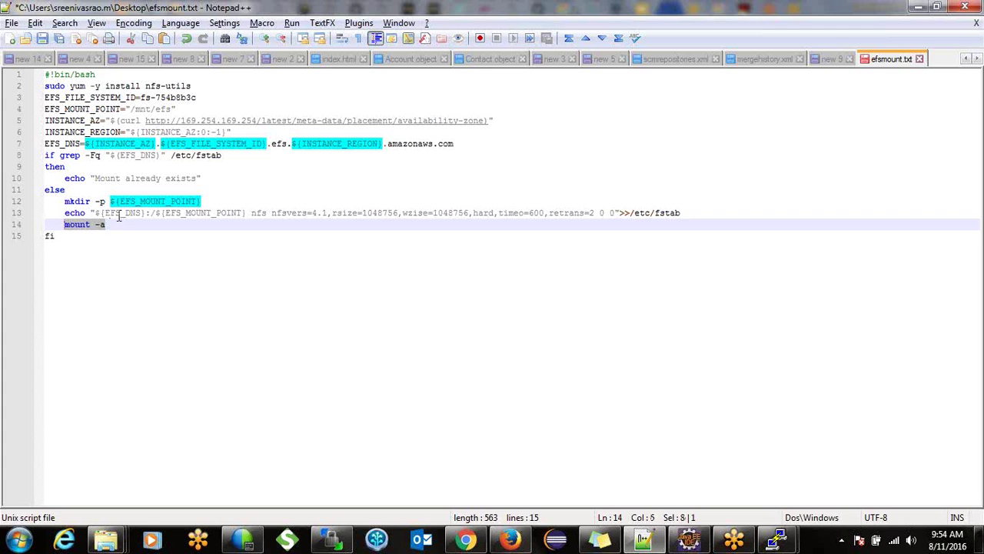
pyautogui.doubleClick(666, 212)
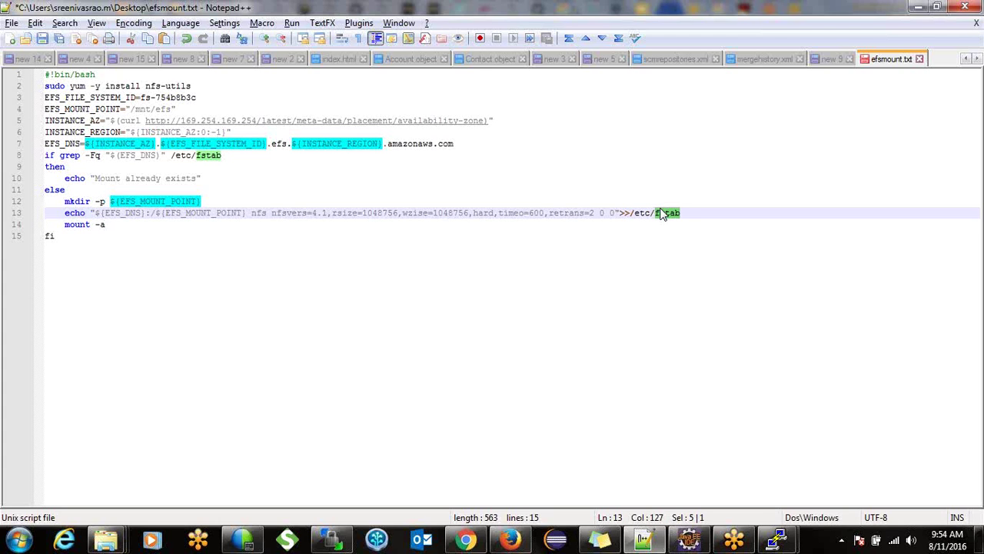
pyautogui.click(140, 233)
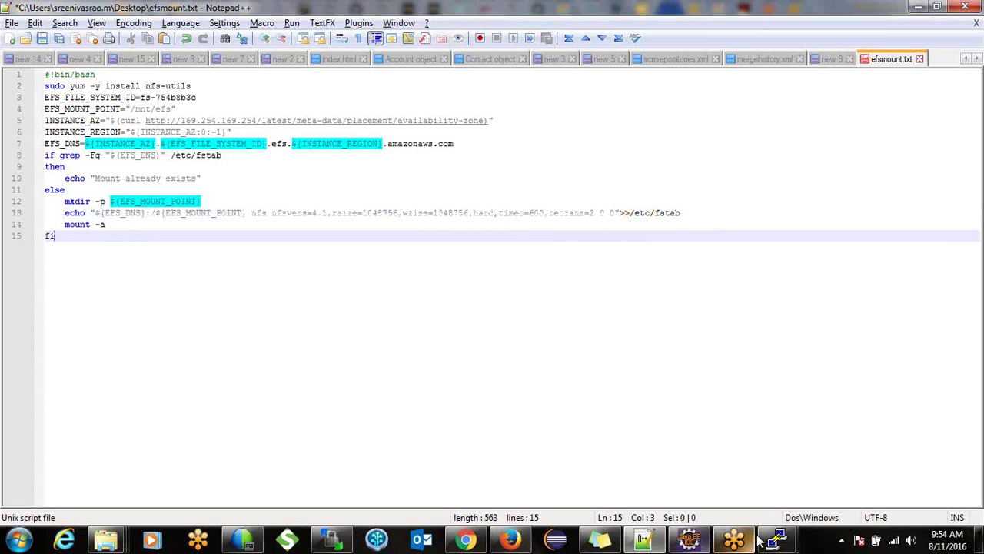
# Check the mount command's output in the SSH terminal, recheck EFS_MOUNT_POINT in the script's echo line, and switch to the EFS console in Chrome
pyautogui.moveTo(774, 543)
pyautogui.click(638, 441)
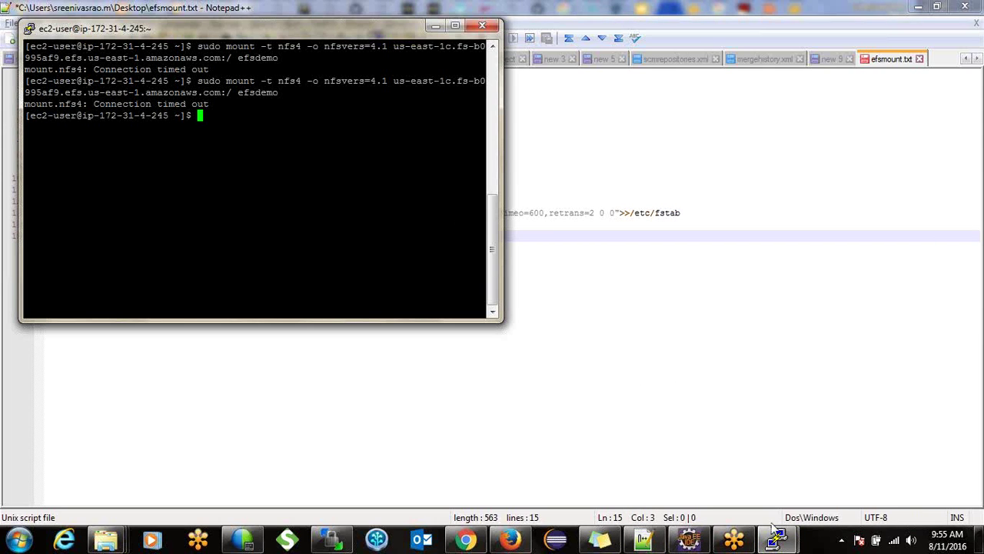
pyautogui.click(723, 280)
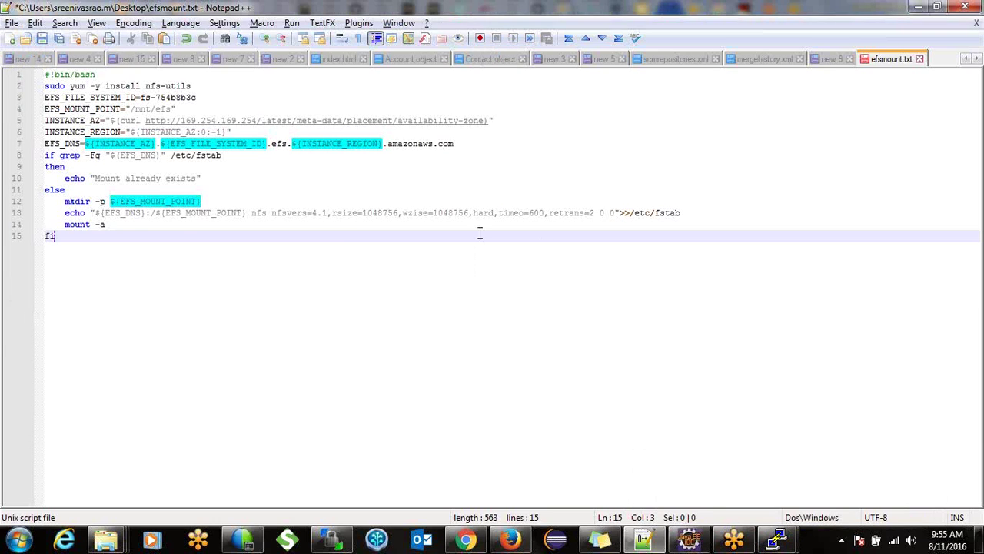
pyautogui.doubleClick(180, 215)
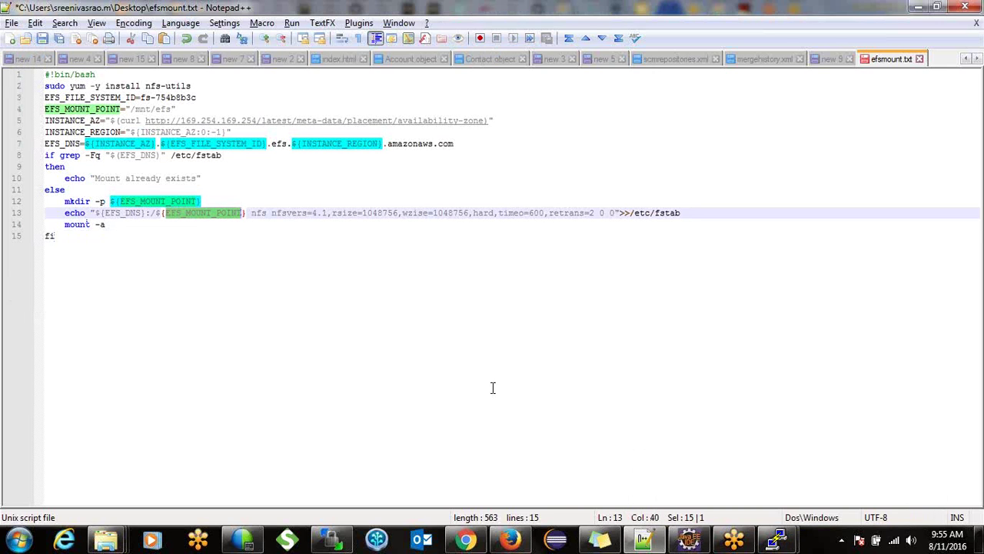
pyautogui.click(471, 536)
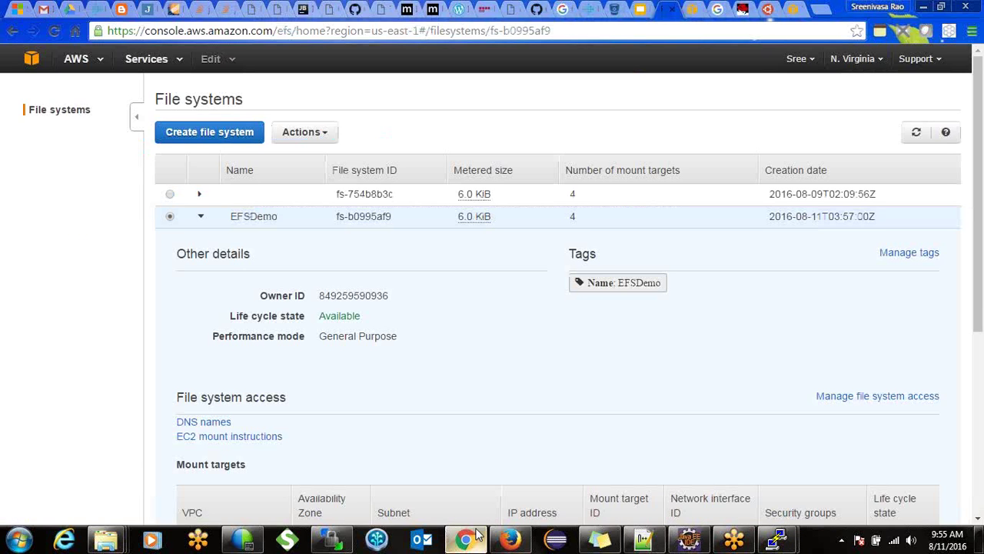
# Open file system access management for EFSDemo and review the security groups assigned to its mount targets
pyautogui.click(979, 309)
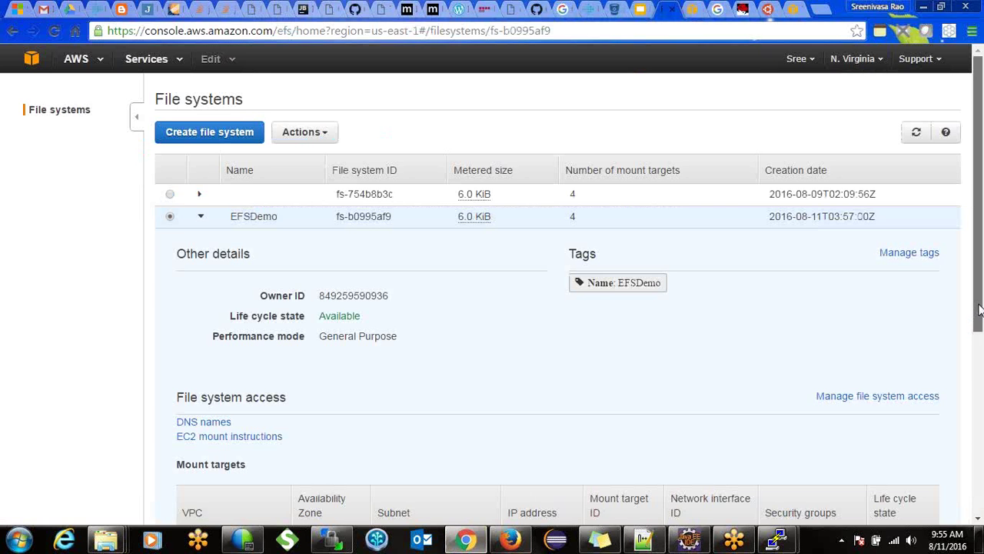
pyautogui.moveTo(980, 309)
pyautogui.mouseDown()
pyautogui.moveTo(981, 498)
pyautogui.moveTo(978, 300)
pyautogui.mouseUp()
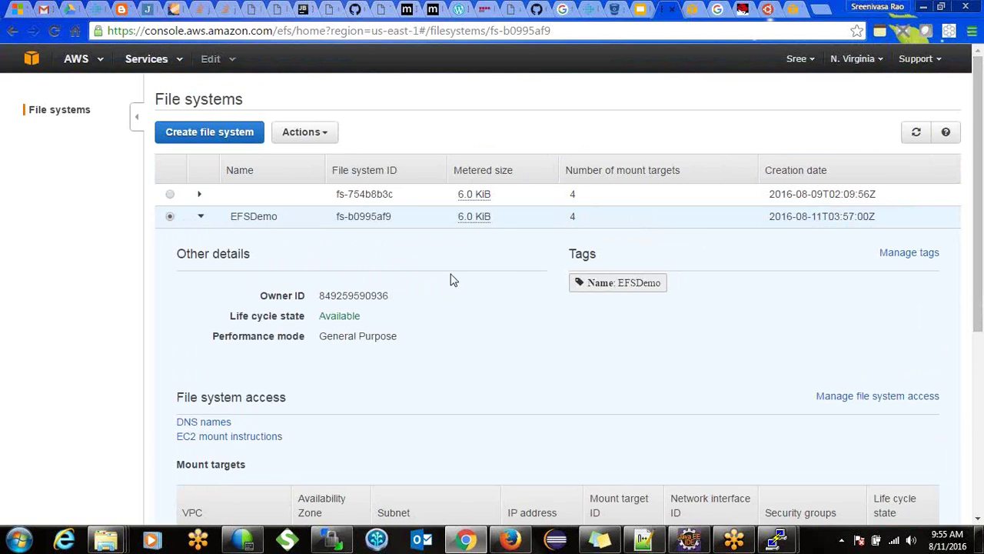
pyautogui.click(245, 216)
pyautogui.click(309, 135)
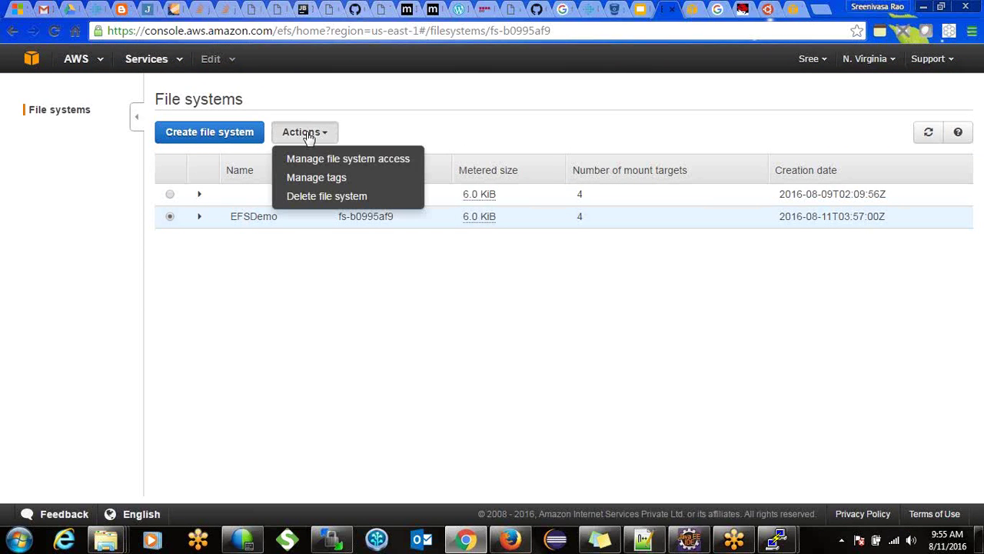
pyautogui.click(346, 161)
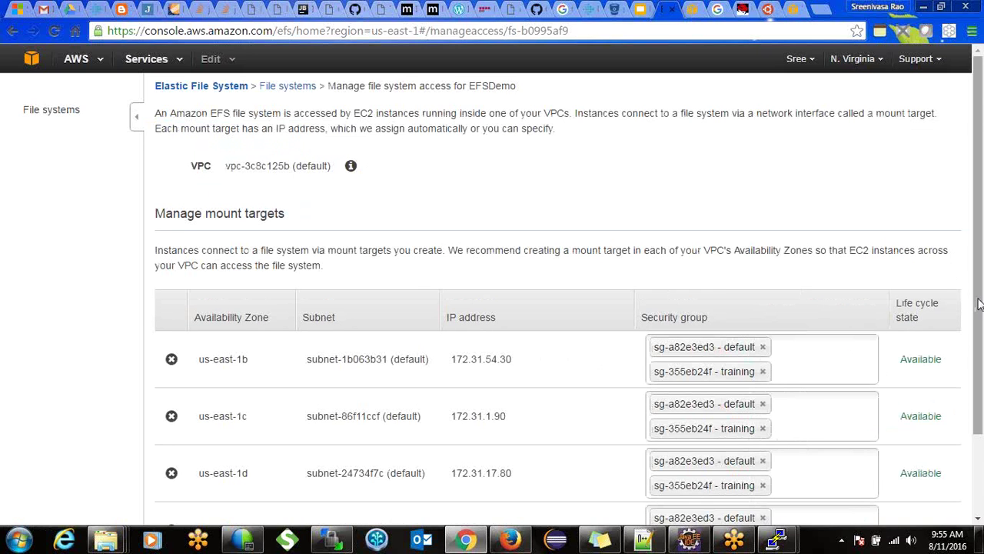
pyautogui.moveTo(972, 283); pyautogui.dragTo(980, 377)
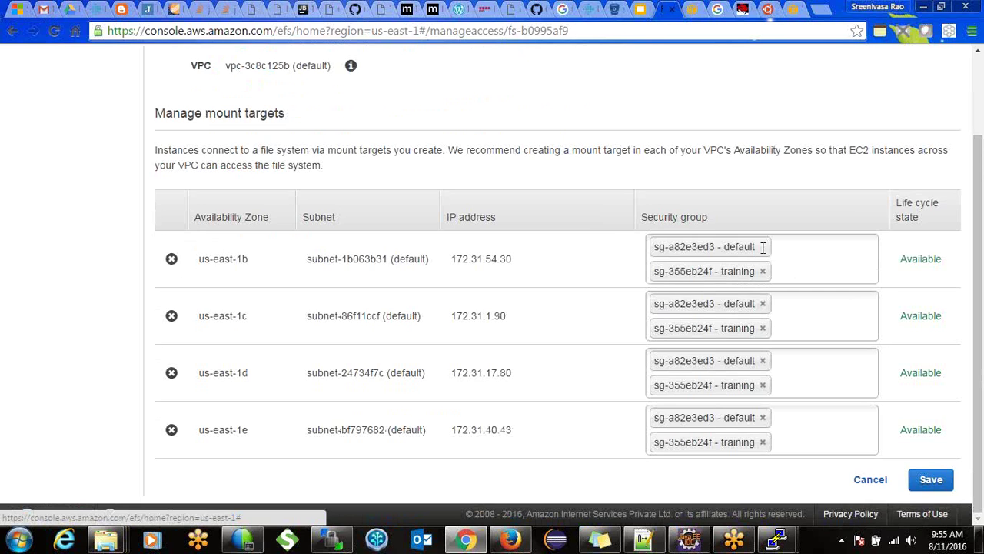
pyautogui.scroll(3, 761, 254)
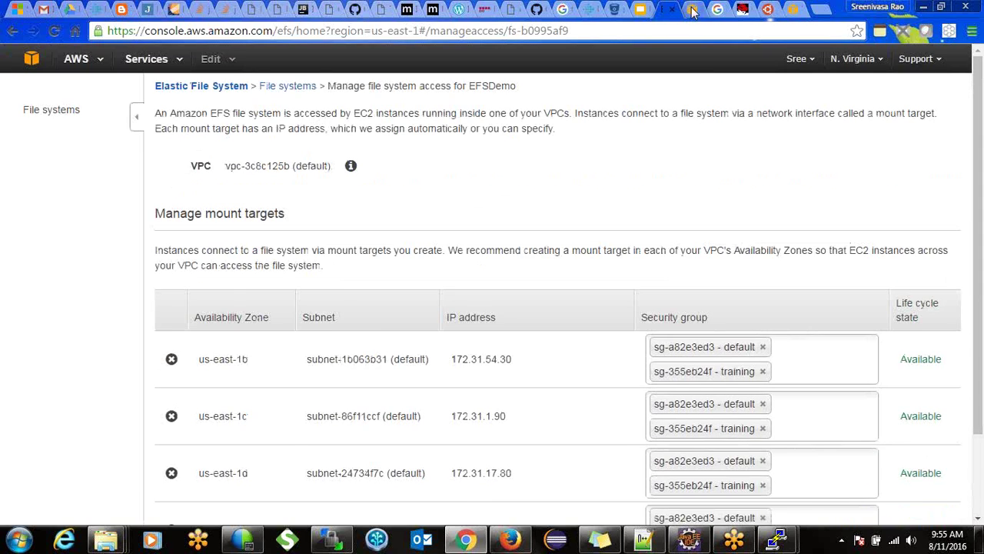
# Switch to the EC2 console and view the network interfaces with their zones and security groups
pyautogui.click(695, 9)
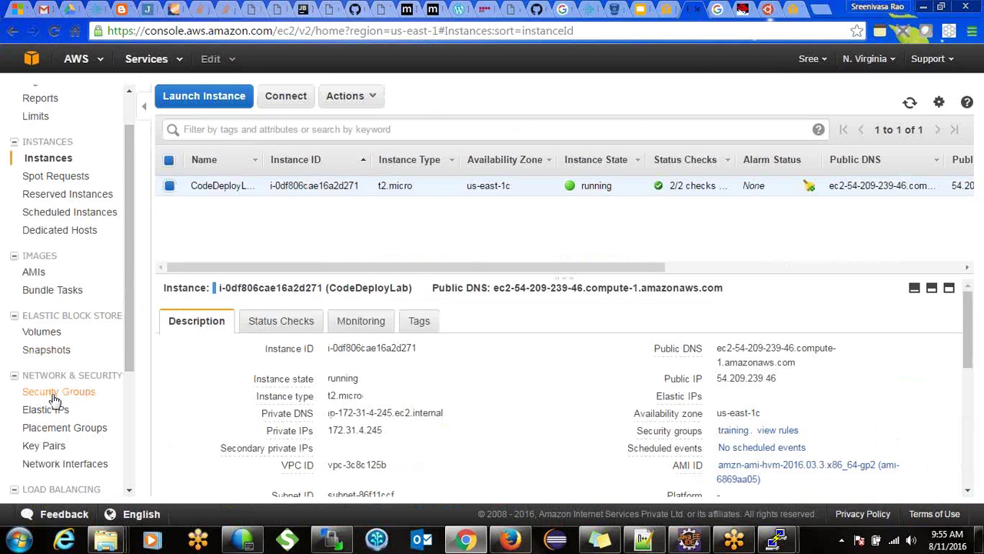
pyautogui.moveTo(129, 265); pyautogui.dragTo(133, 393)
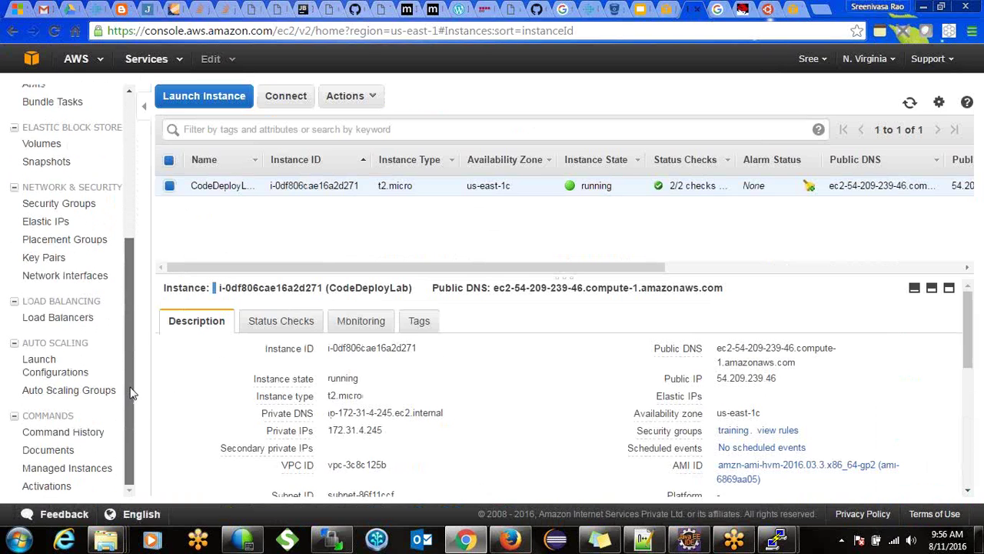
pyautogui.click(69, 275)
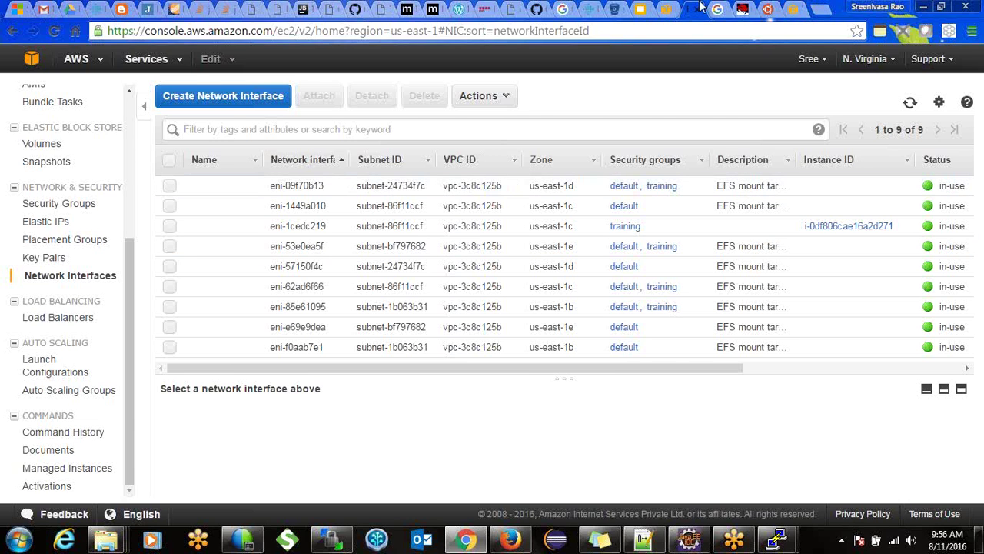
# Back in EFS, remove the default security group from all four EFSDemo mount targets, leaving training, and save the change
pyautogui.click(666, 12)
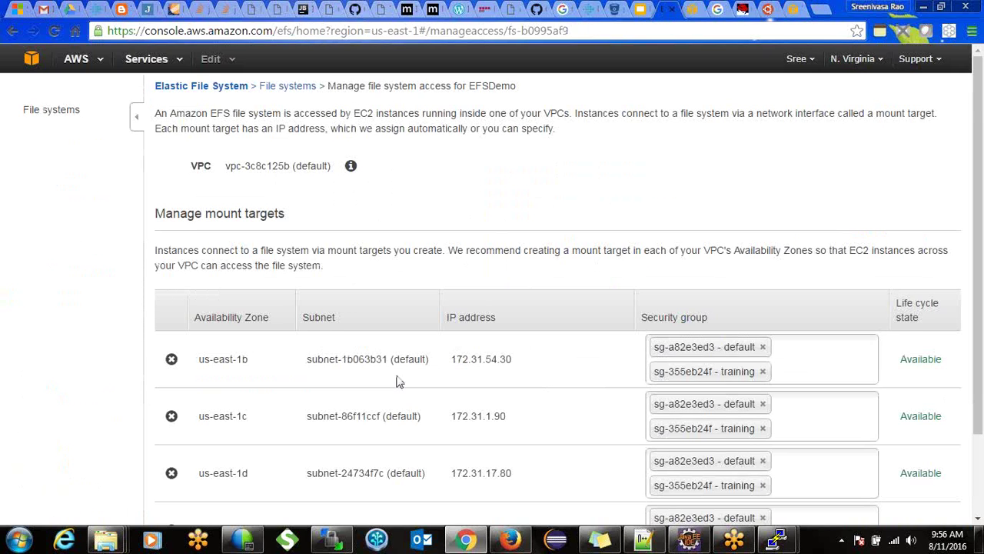
pyautogui.moveTo(980, 254); pyautogui.dragTo(975, 346)
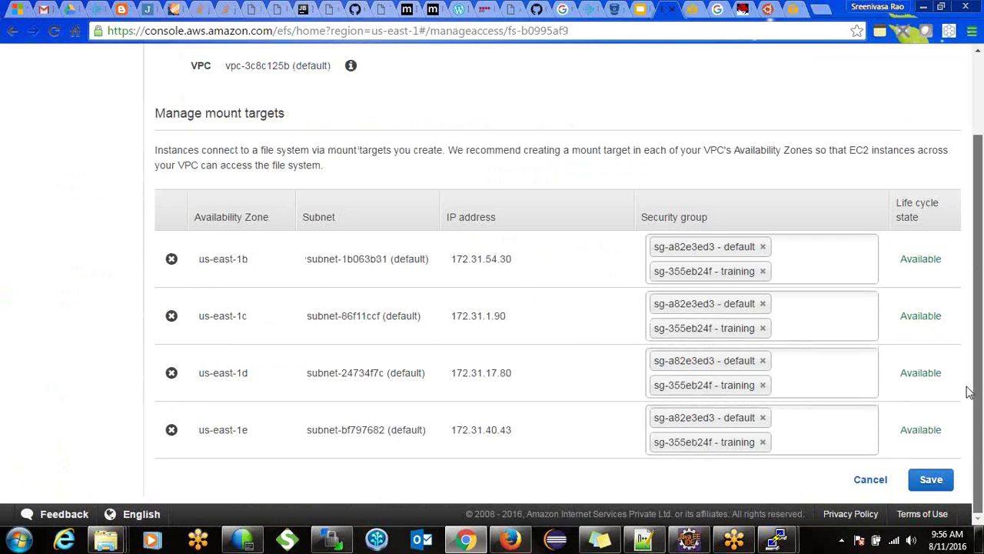
pyautogui.click(763, 247)
pyautogui.click(764, 306)
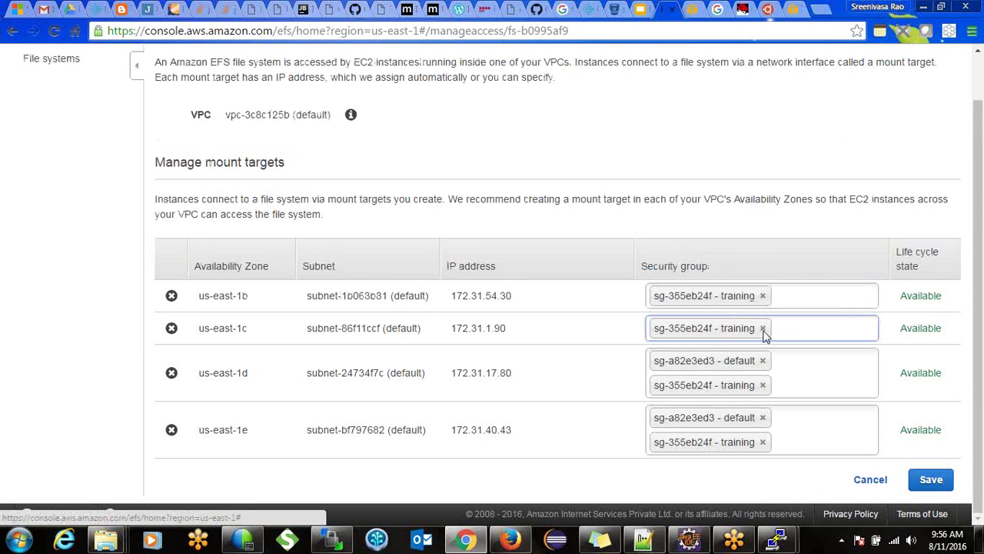
pyautogui.click(764, 361)
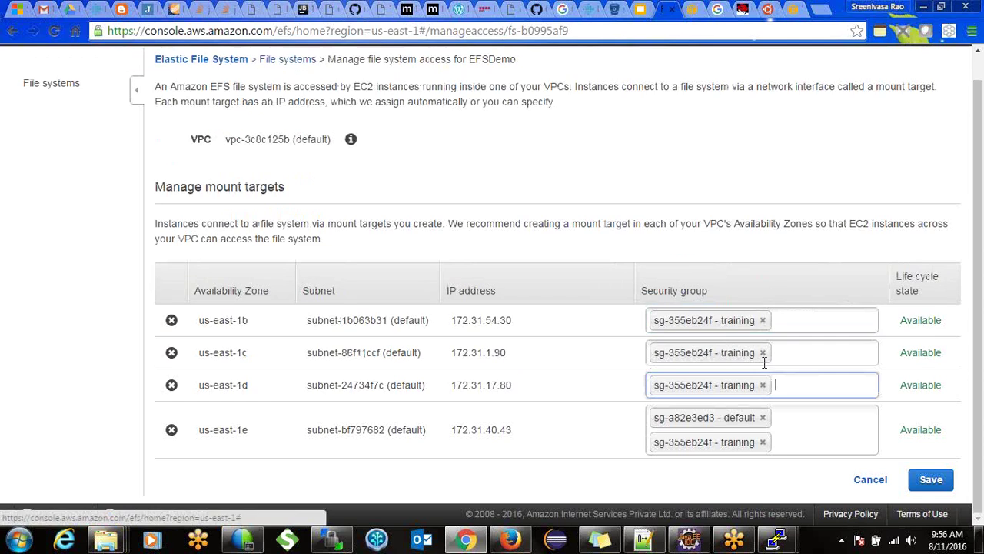
pyautogui.click(763, 418)
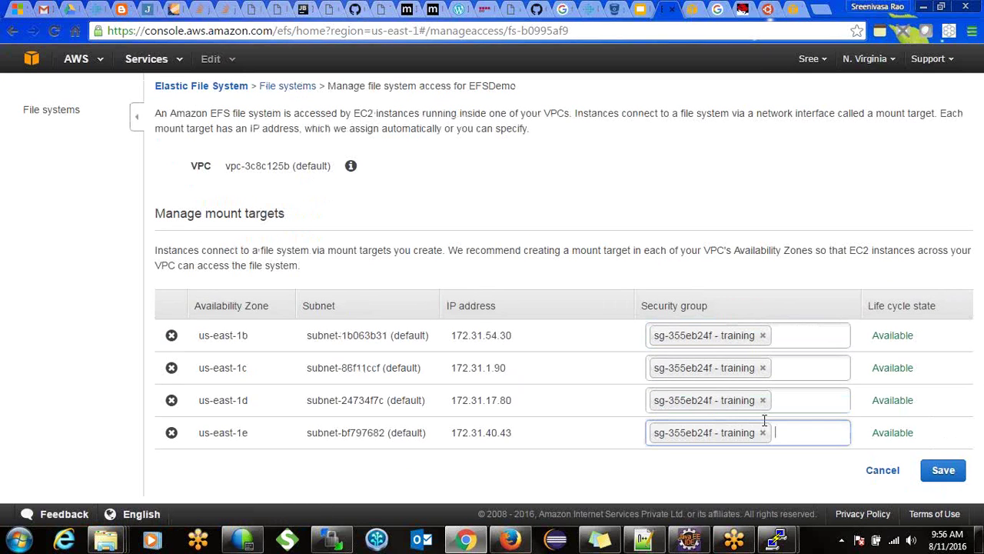
pyautogui.click(935, 470)
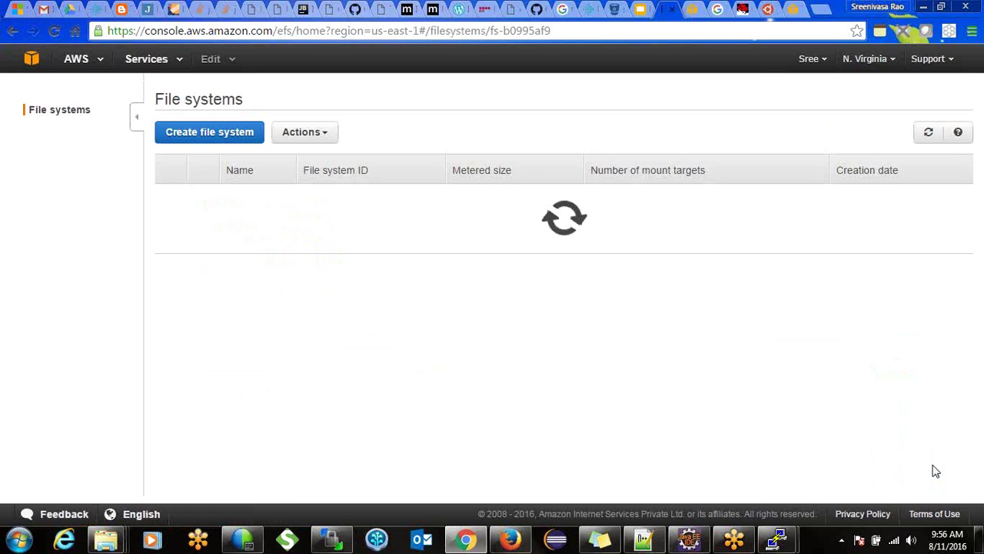
# Switch to the SSH terminal and rerun the sudo mount -t nfs4 command that mounts the us-east-1c target on efsdemo
pyautogui.moveTo(779, 539)
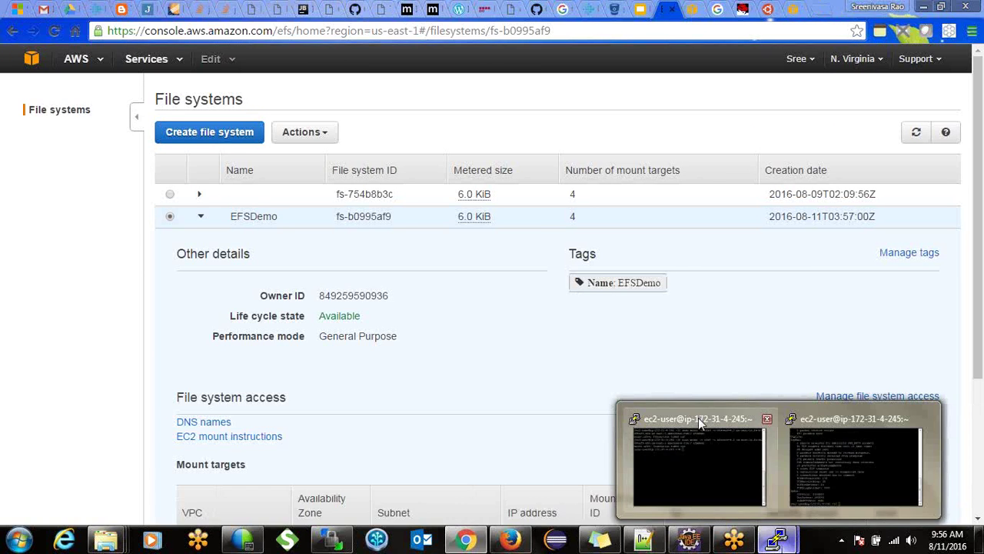
pyautogui.click(699, 418)
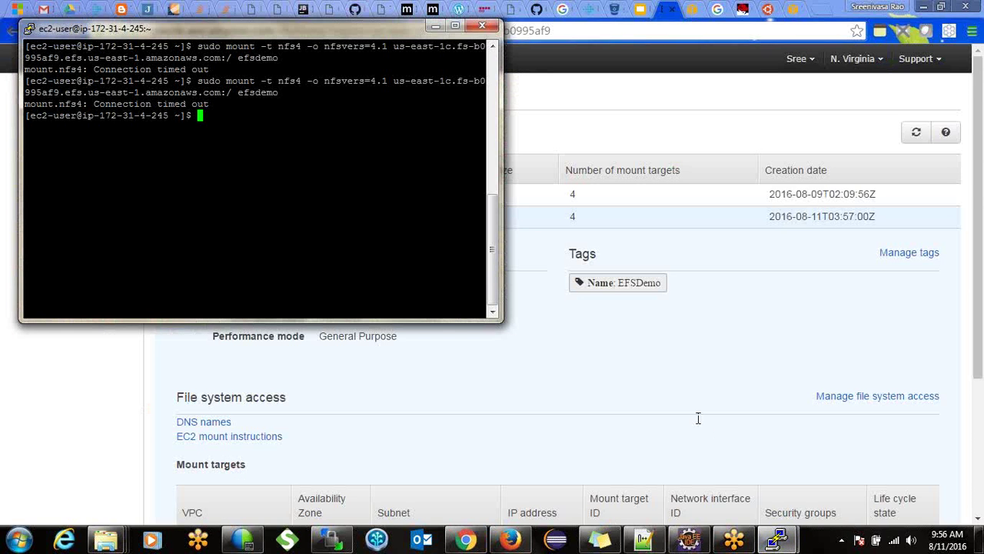
pyautogui.press('Up')
pyautogui.press('Return')
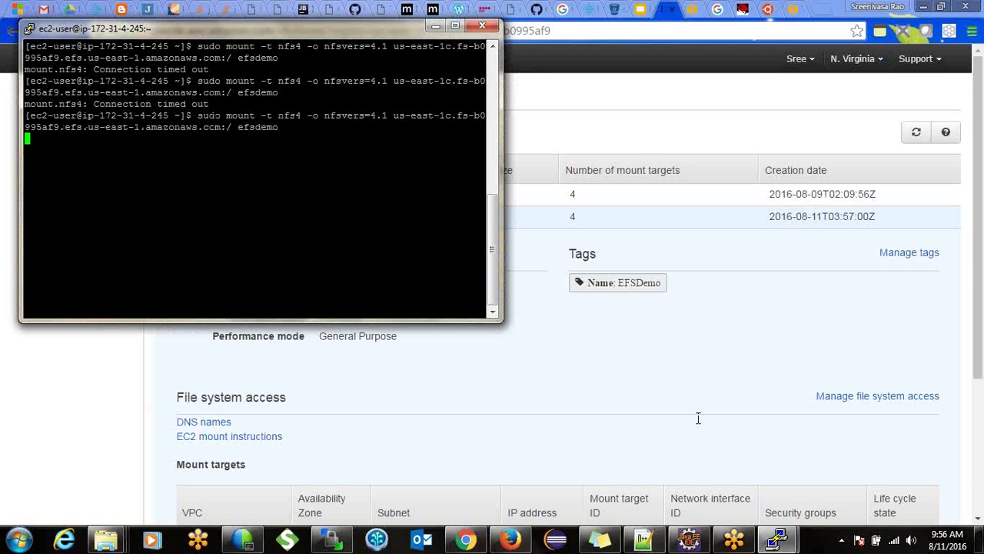
# Refresh the EC2 network interfaces list to check the mount targets' security groups, and return to the Instances list
pyautogui.click(696, 10)
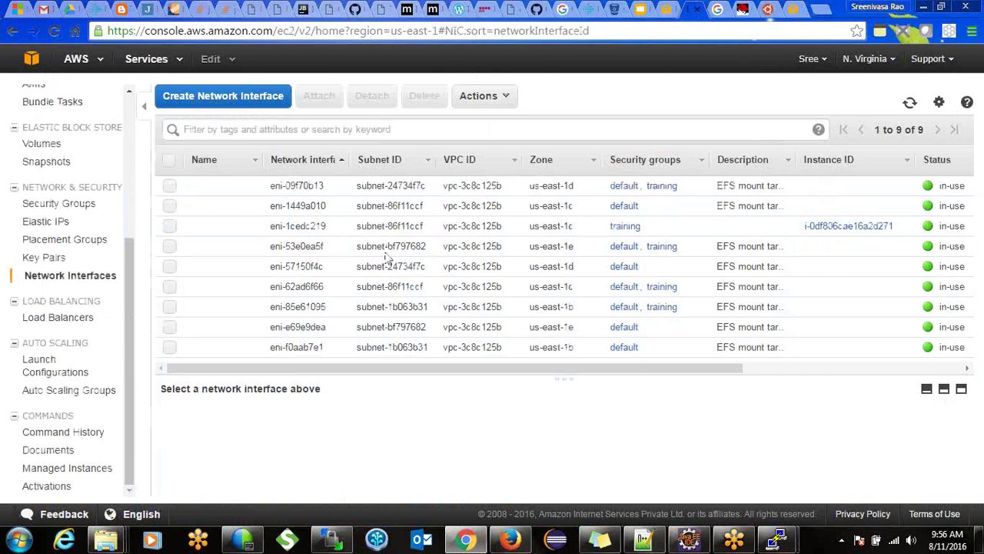
pyautogui.click(911, 102)
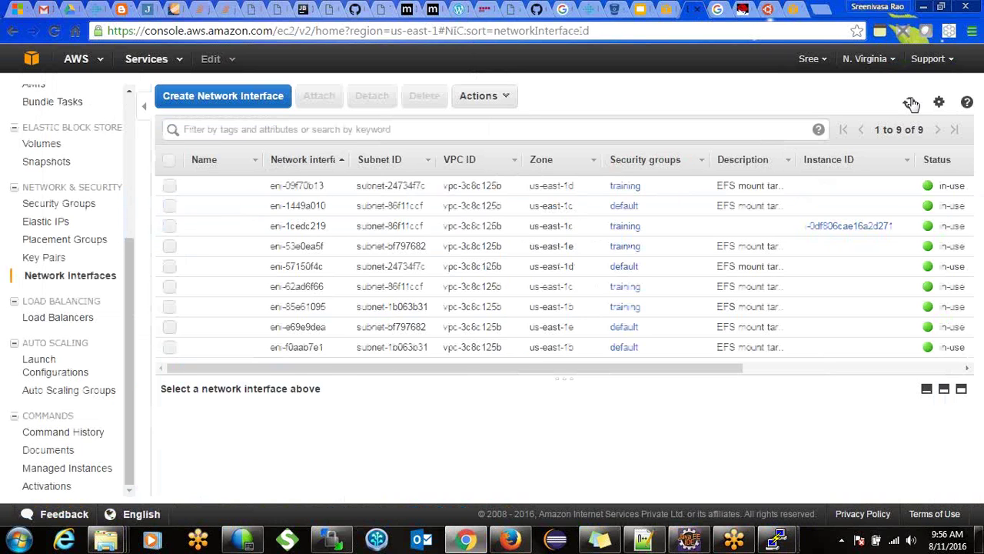
pyautogui.click(127, 168)
pyautogui.click(52, 207)
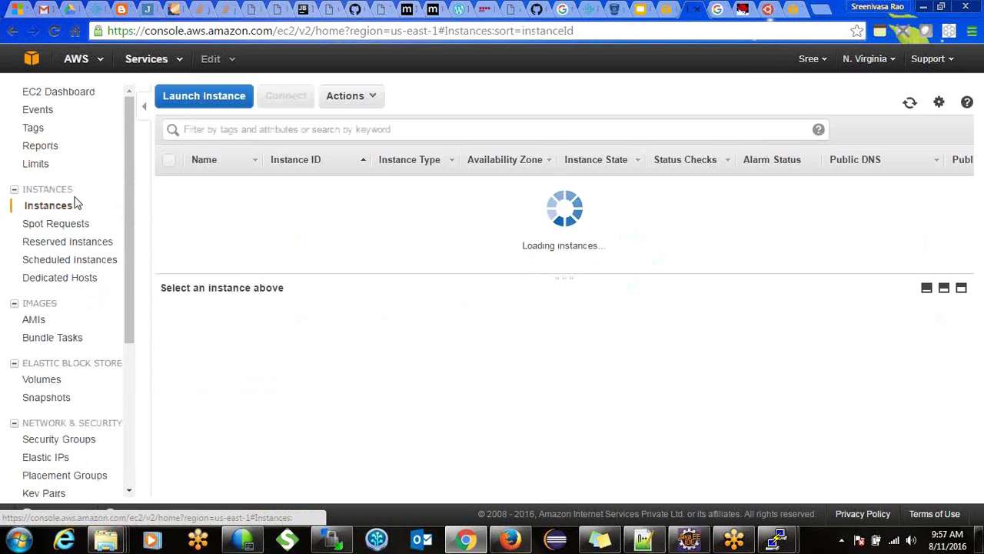
# Start launching an instance from Amazon Linux AMI 2016.03.3 (HVM), keep type t2.micro, and proceed to the instance details
pyautogui.click(204, 96)
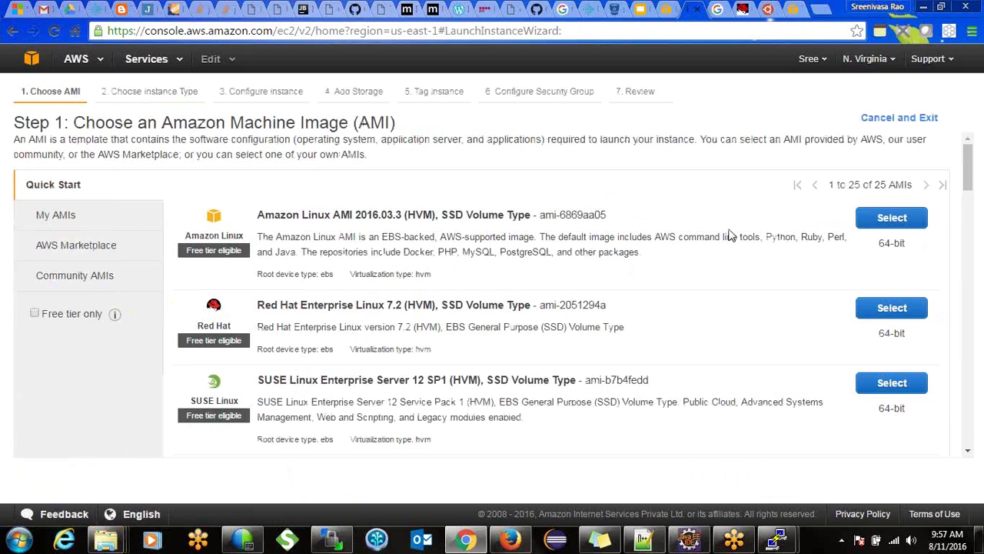
pyautogui.click(890, 218)
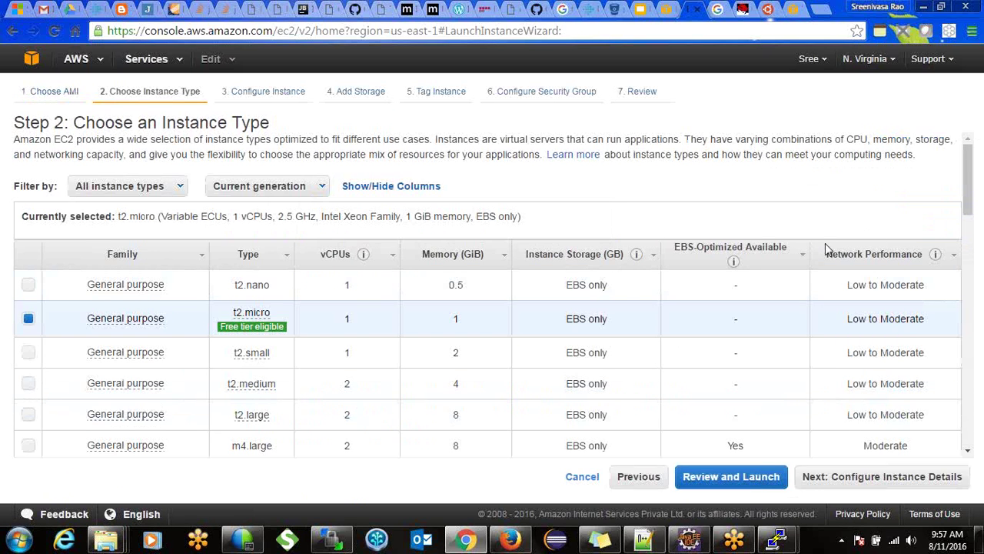
pyautogui.moveTo(970, 168); pyautogui.dragTo(835, 455)
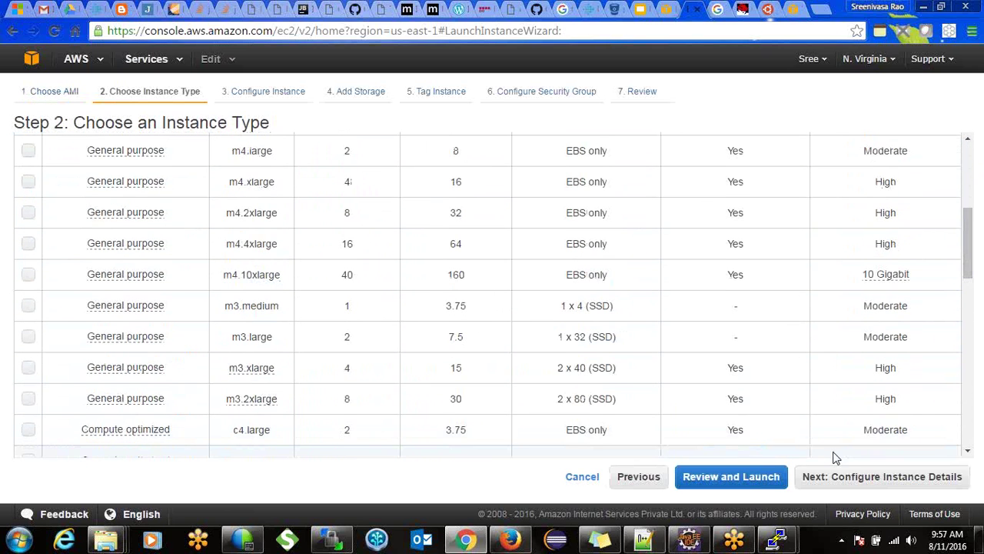
pyautogui.click(830, 476)
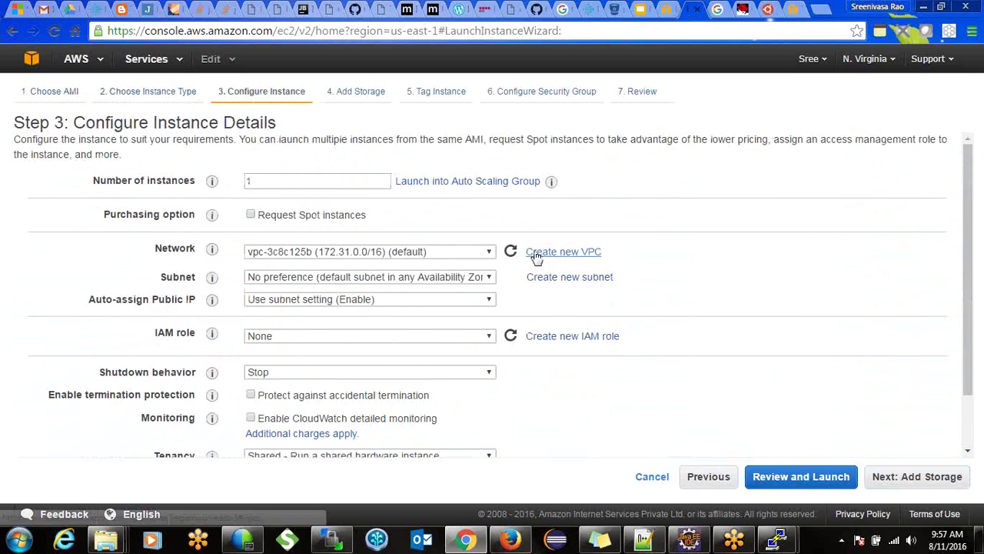
# Review the network and subnet choices for the instance, keeping the default VPC vpc-3c8c125b and No preference for the subnet
pyautogui.click(313, 253)
pyautogui.click(313, 254)
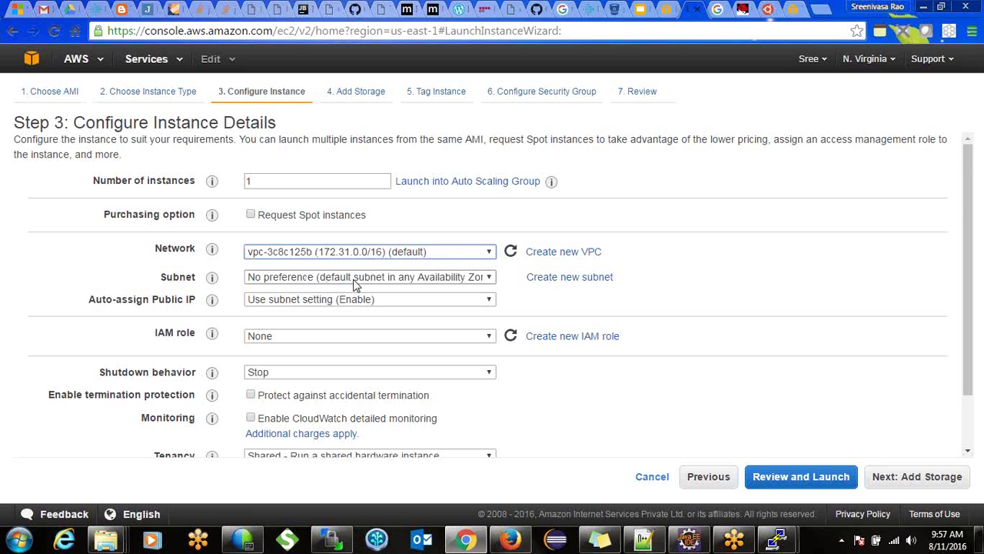
pyautogui.click(356, 279)
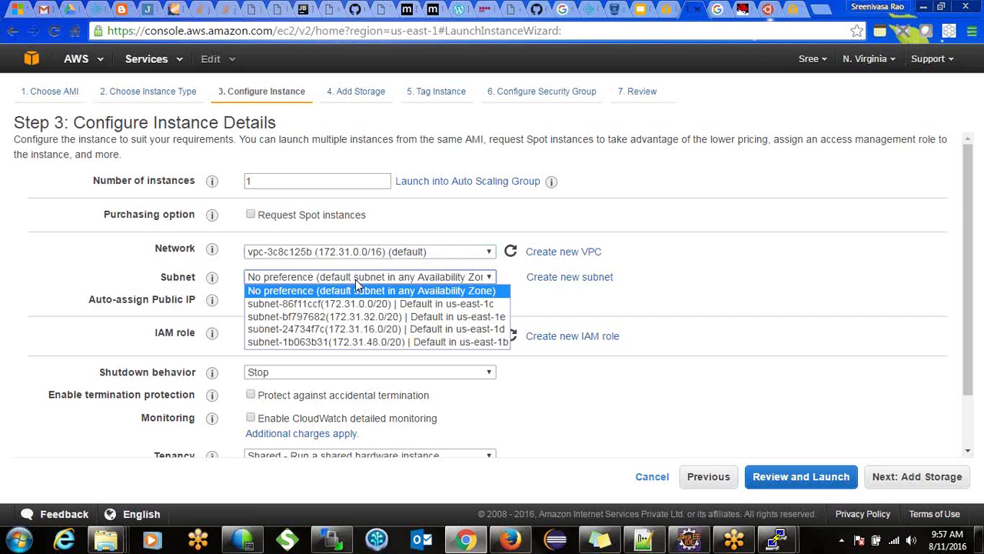
pyautogui.click(355, 281)
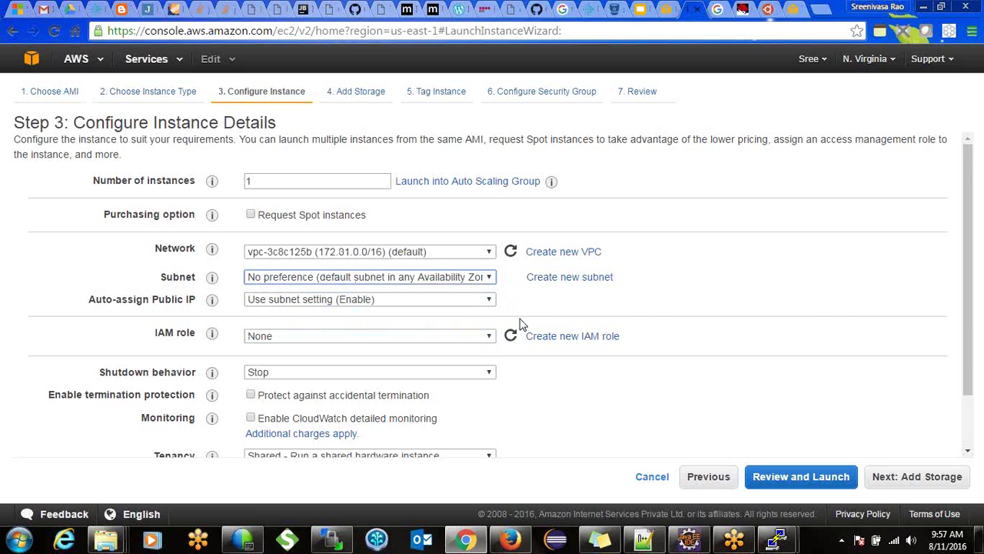
pyautogui.scroll(-2, 970, 308)
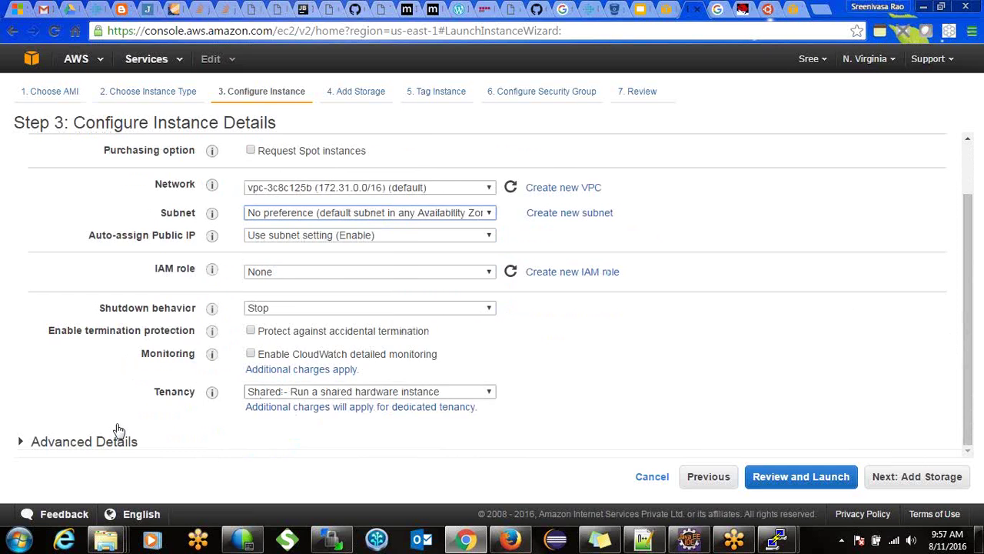
# Expand Advanced Details and fill User data as text with the entire efsmount.txt script copied from Notepad++
pyautogui.click(67, 443)
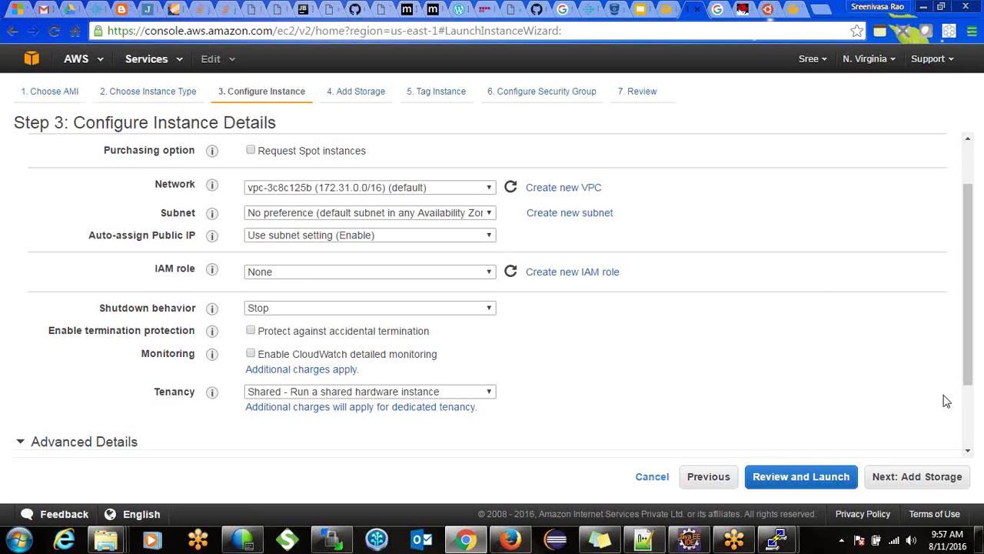
pyautogui.click(968, 415)
pyautogui.click(389, 415)
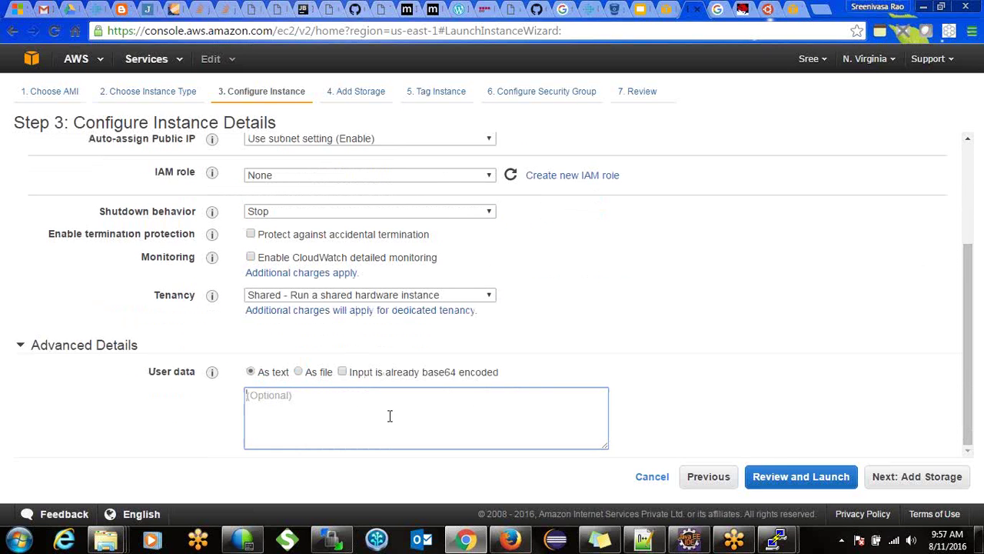
pyautogui.click(643, 540)
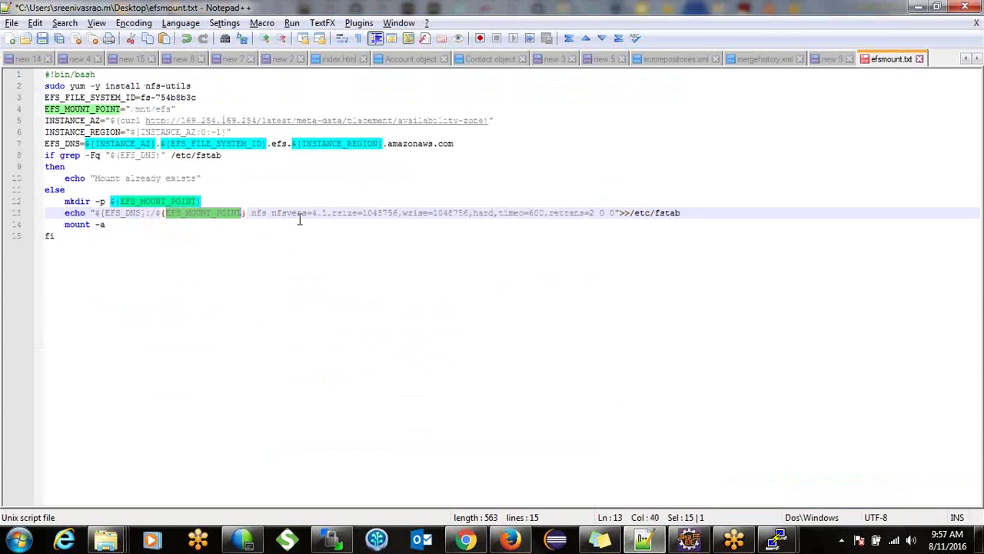
pyautogui.moveTo(58, 236); pyautogui.dragTo(46, 69)
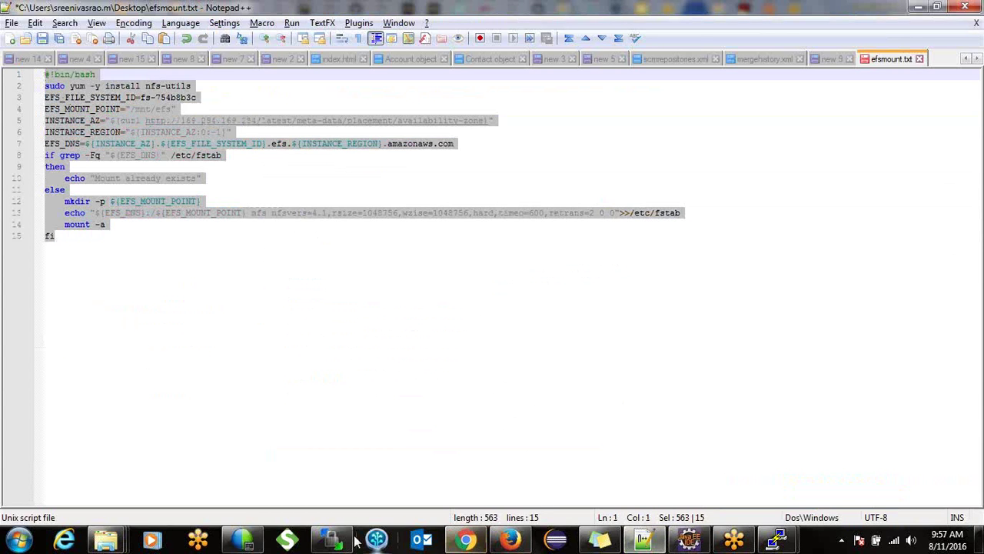
pyautogui.click(332, 539)
pyautogui.click(466, 540)
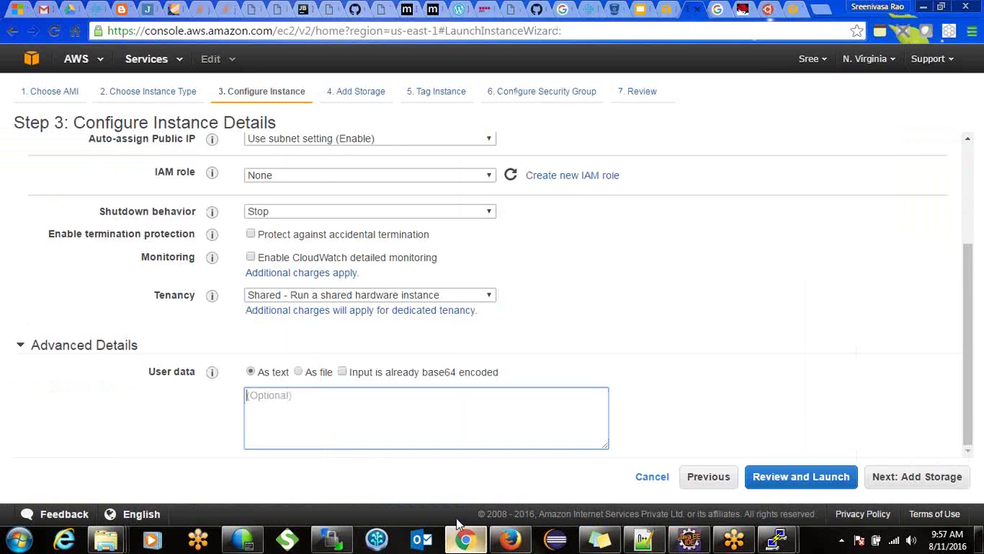
pyautogui.click(429, 402)
pyautogui.hotkey('ctrl', 'v')
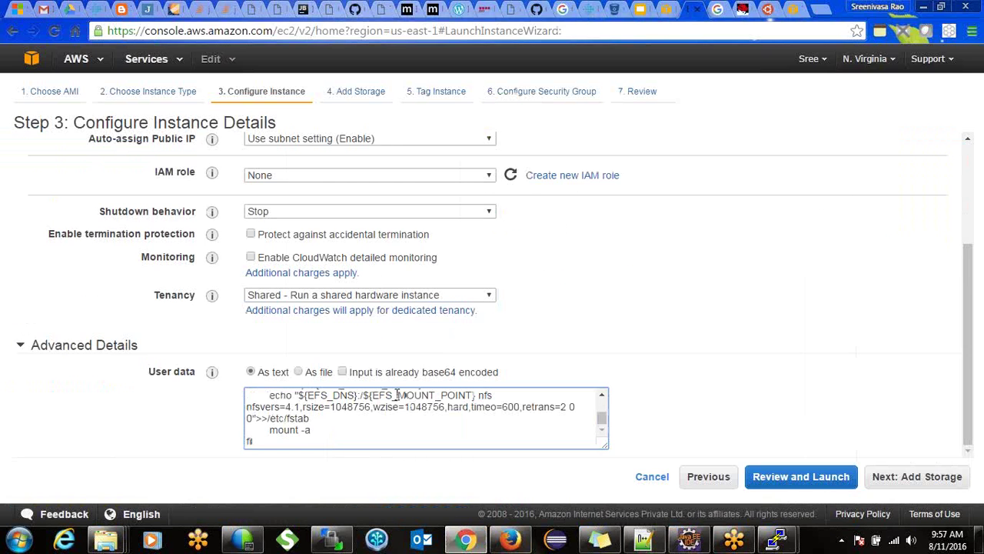
# In Notepad++, insert a space between ${EFS_DNS}:/ and ${EFS_MOUNT_POINT} on line 13, consulting the PuTTY mount command, and save efsmount.txt
pyautogui.click(643, 539)
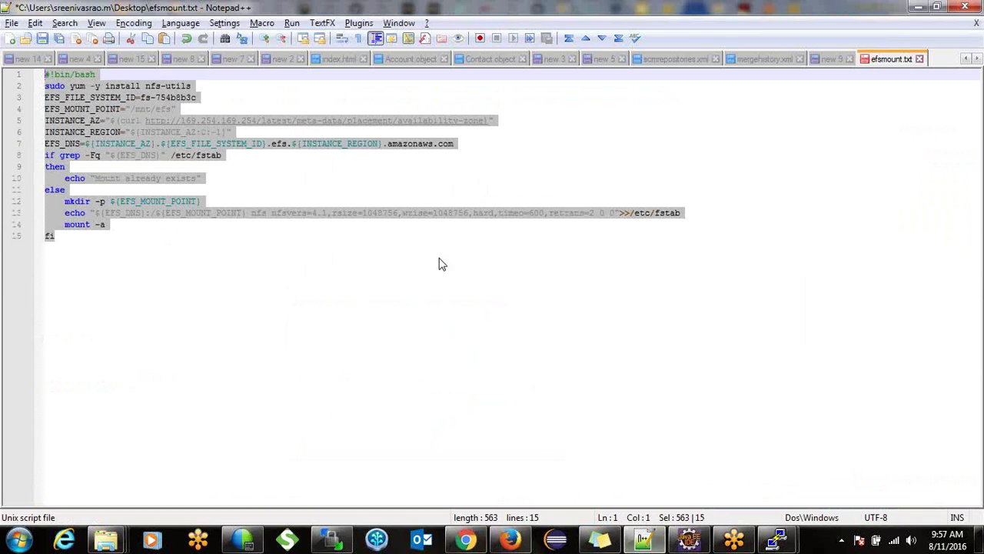
pyautogui.click(289, 159)
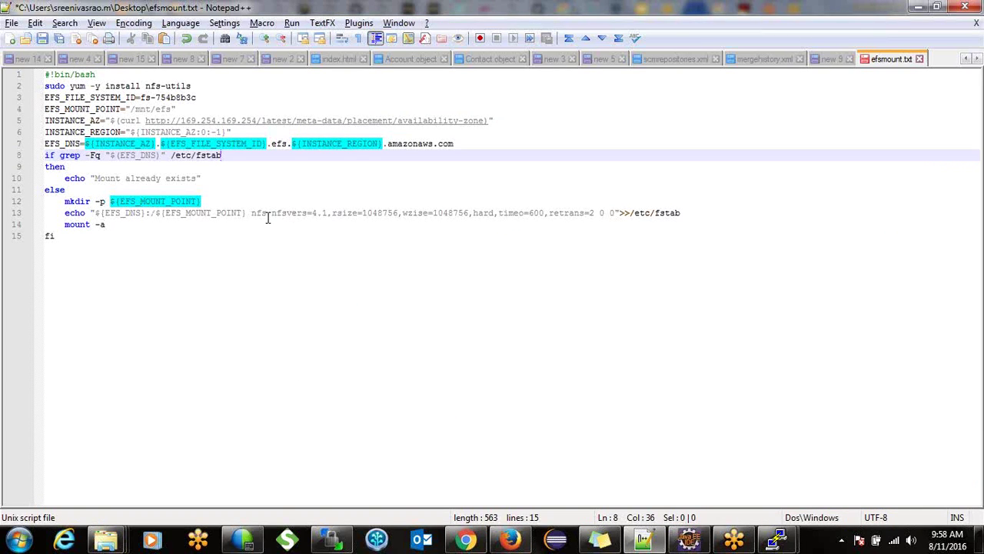
pyautogui.doubleClick(128, 214)
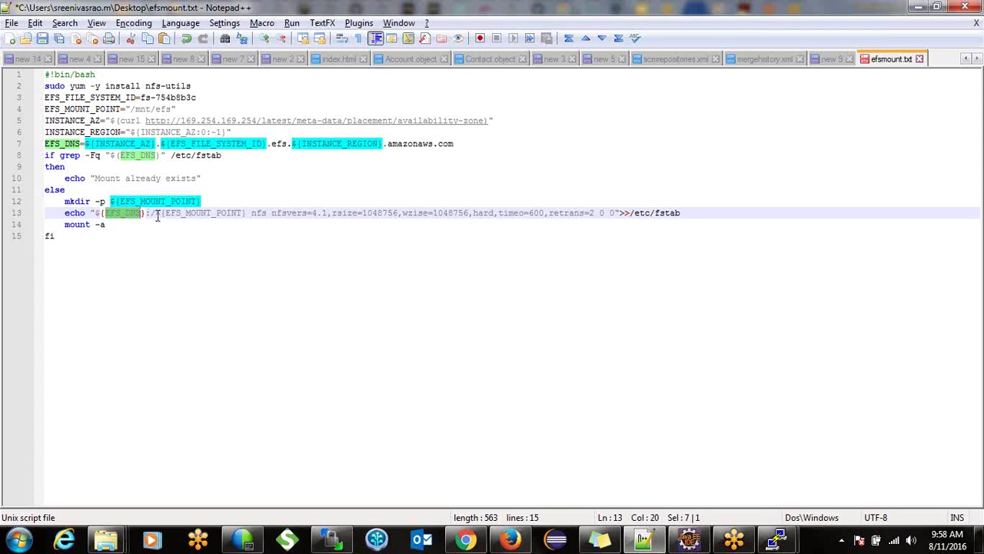
pyautogui.click(156, 213)
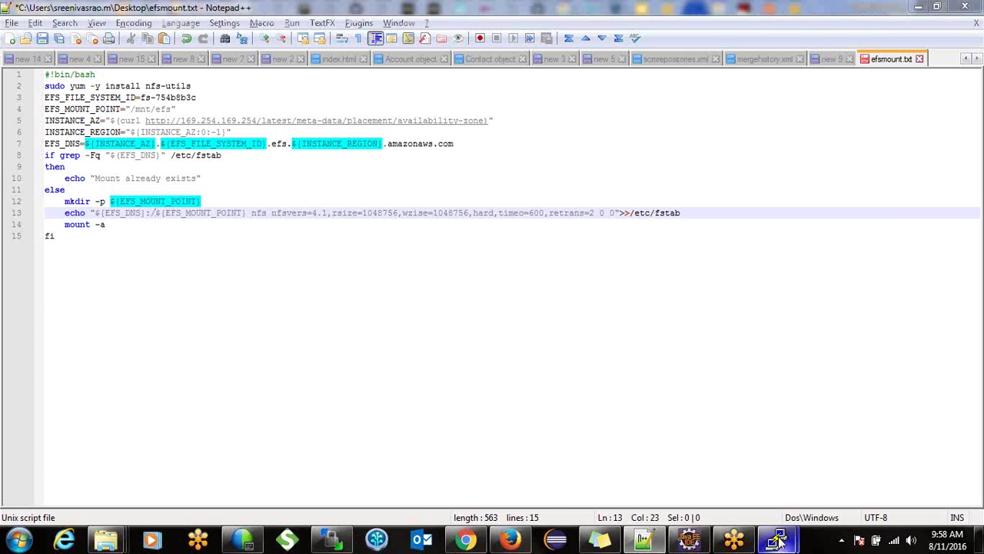
pyautogui.moveTo(778, 539)
pyautogui.click(714, 476)
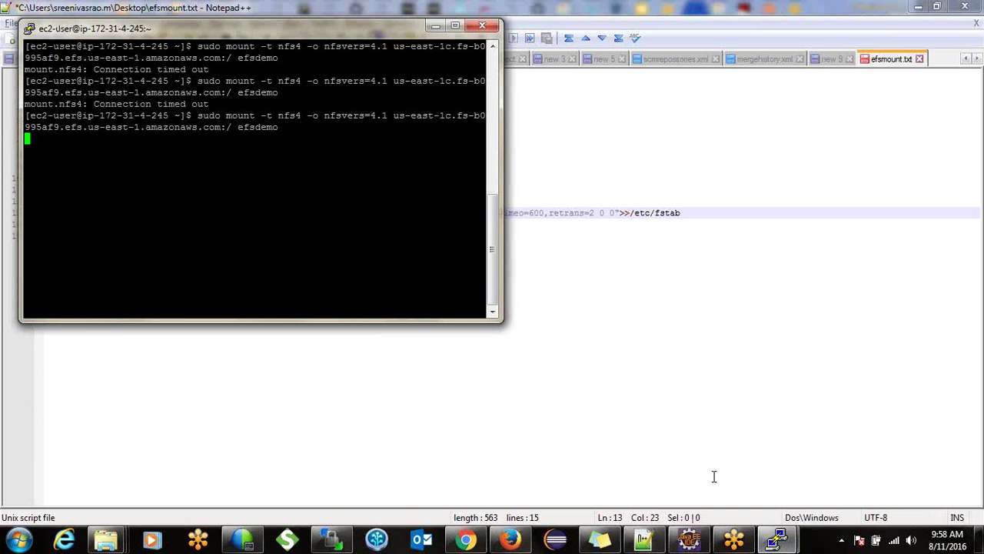
pyautogui.moveTo(804, 499)
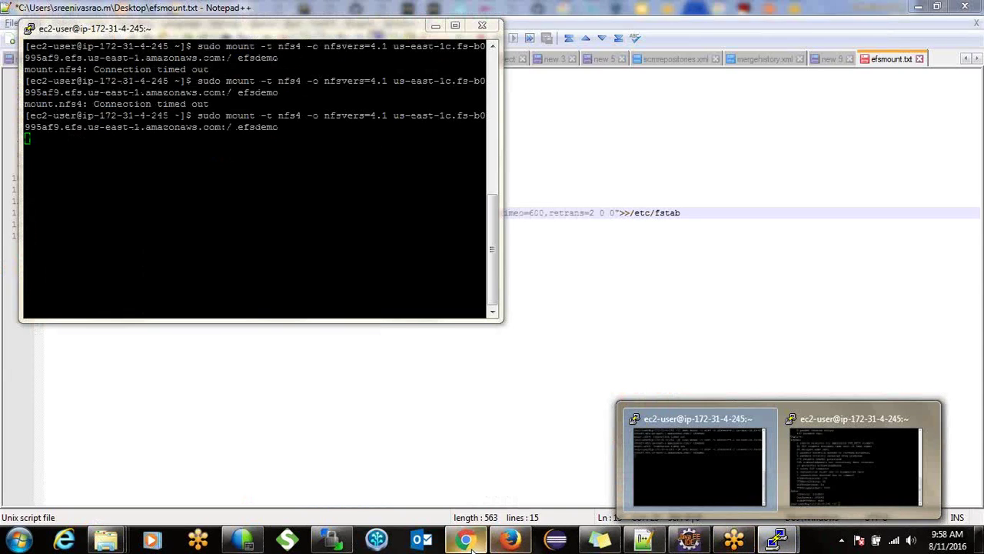
pyautogui.click(467, 541)
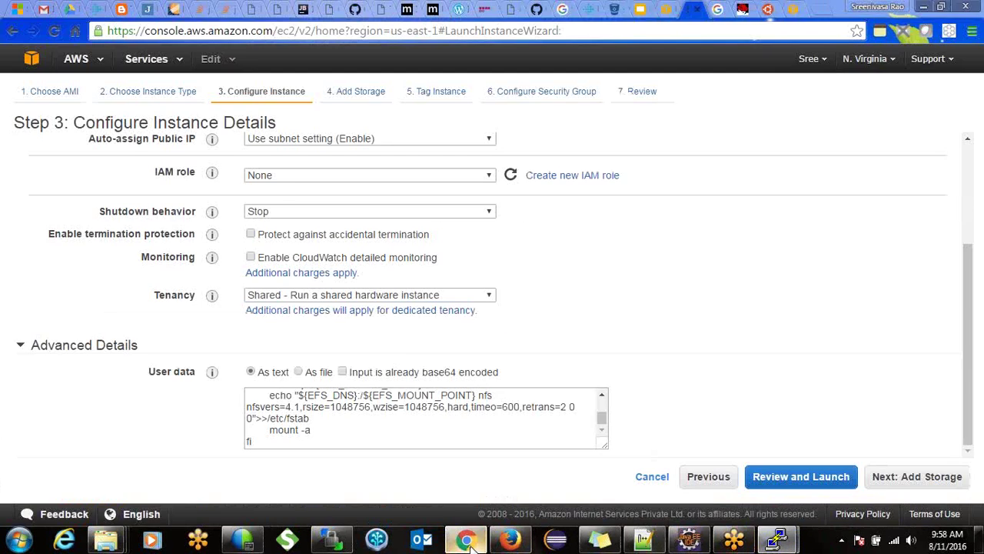
pyautogui.click(303, 409)
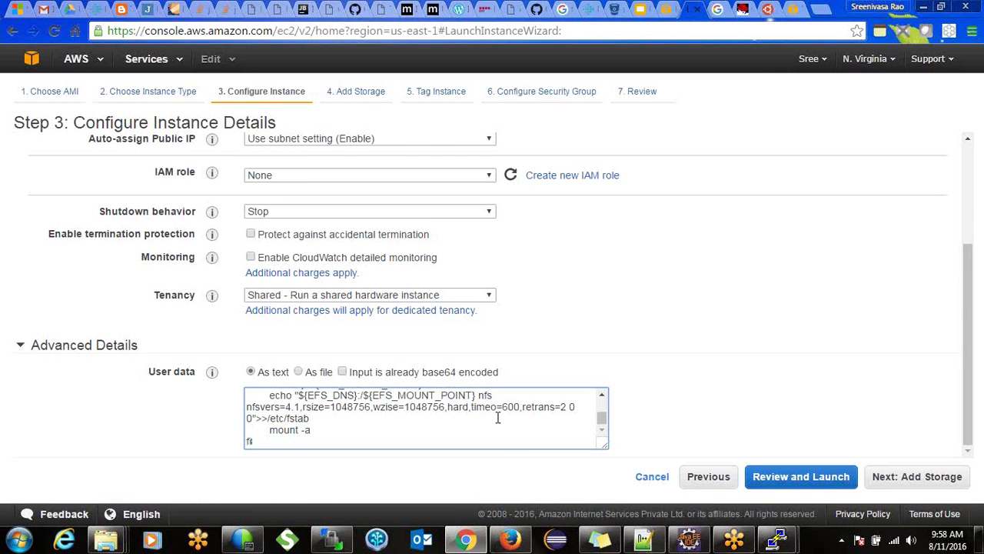
pyautogui.click(645, 532)
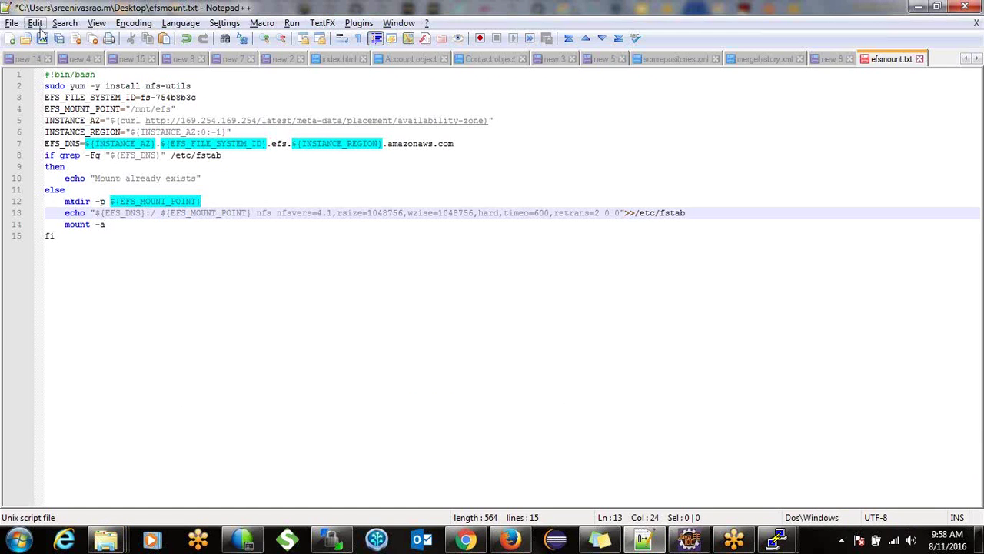
pyautogui.hotkey('ctrl', 's')
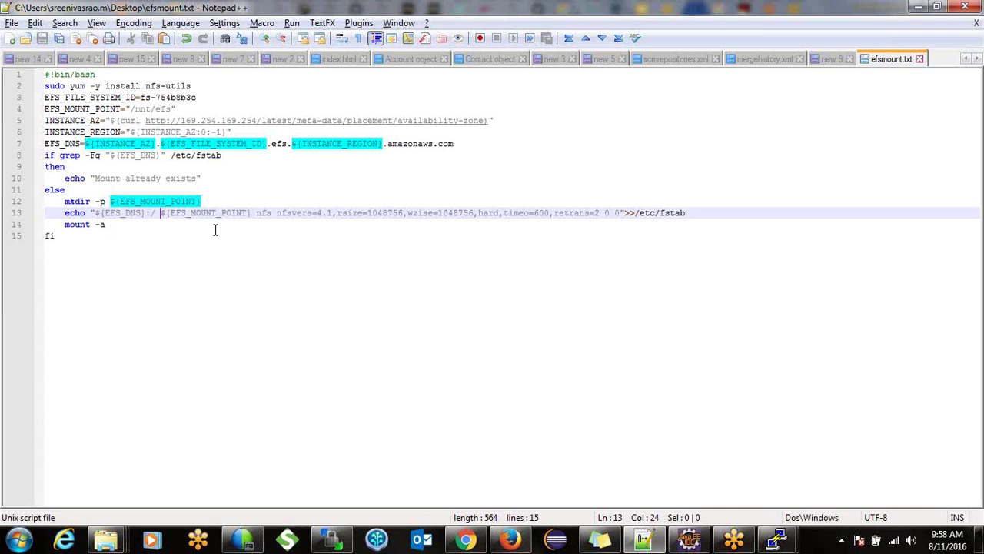
# Examine the NFS mount options on line 13, from nfsvers through retrans, and compare them with the mount command in PuTTY
pyautogui.doubleClick(264, 214)
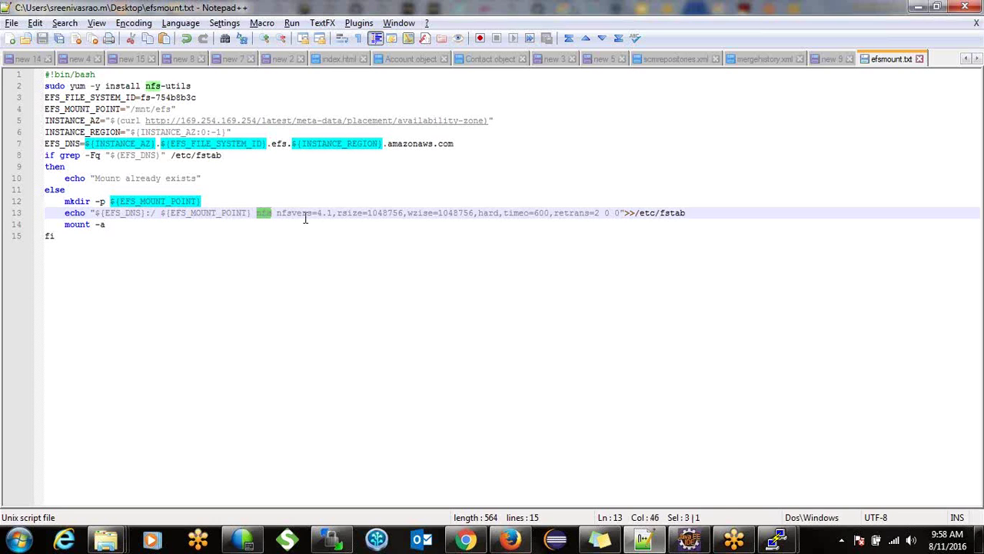
pyautogui.doubleClick(301, 215)
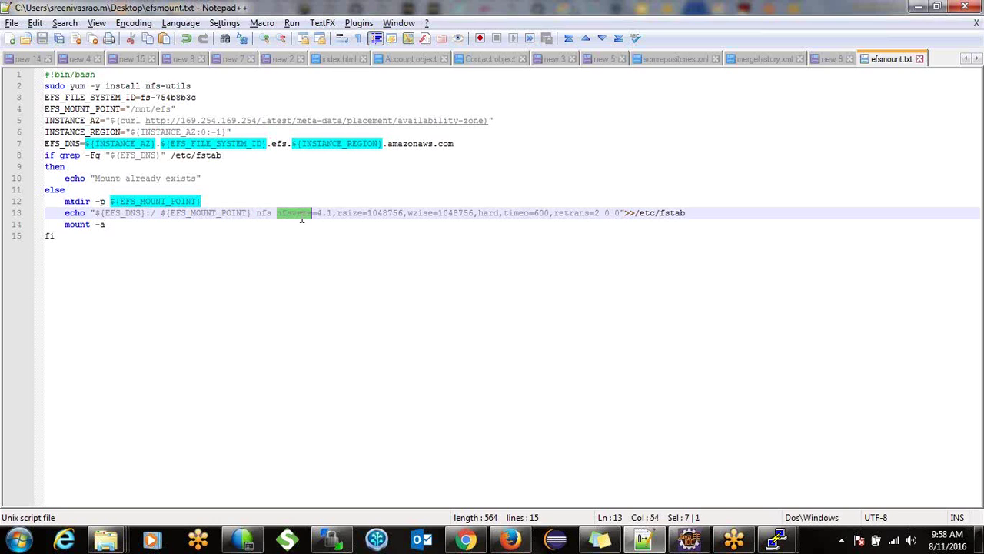
pyautogui.doubleClick(344, 213)
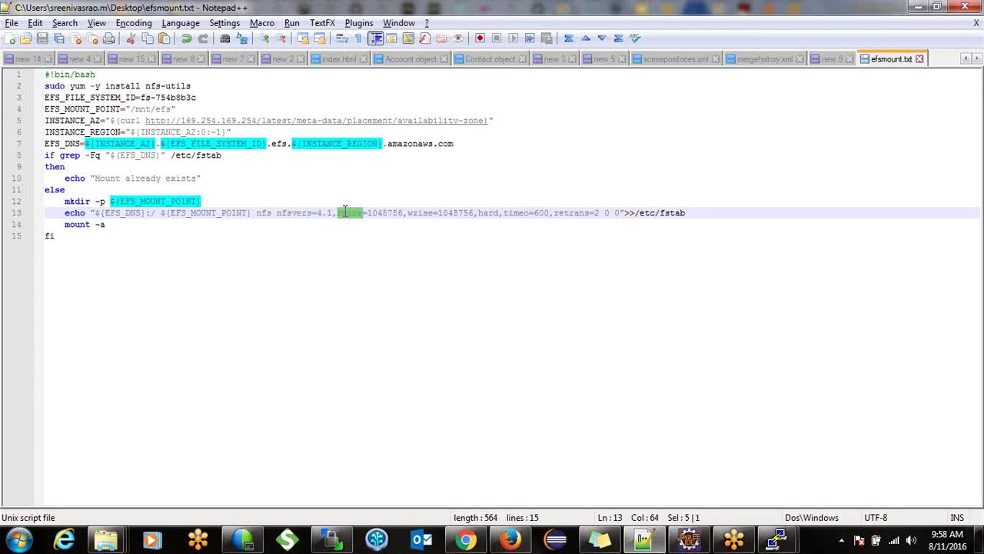
pyautogui.doubleClick(421, 213)
pyautogui.doubleClick(350, 213)
pyautogui.doubleClick(416, 214)
pyautogui.doubleClick(489, 213)
pyautogui.doubleClick(515, 213)
pyautogui.doubleClick(543, 213)
pyautogui.doubleClick(575, 214)
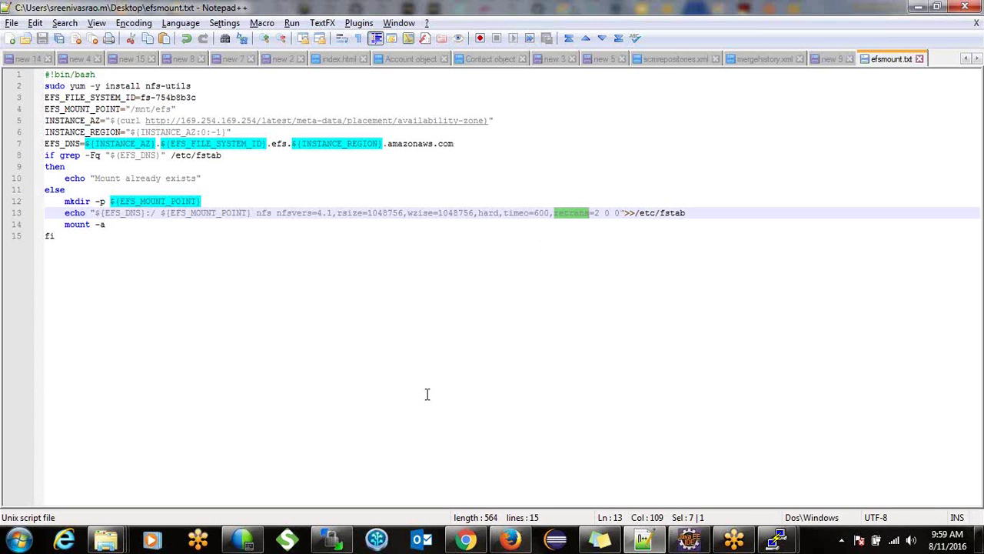
pyautogui.moveTo(779, 541)
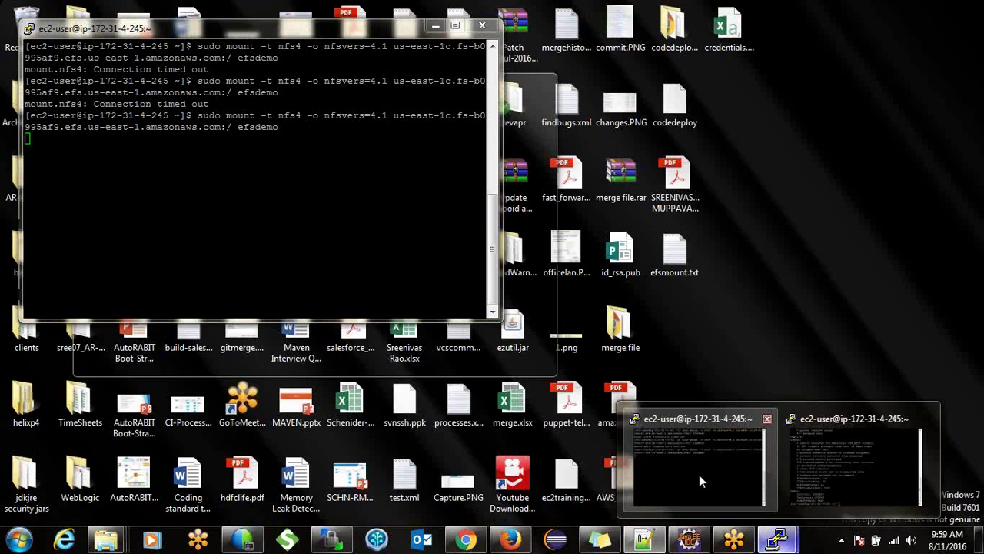
pyautogui.click(699, 475)
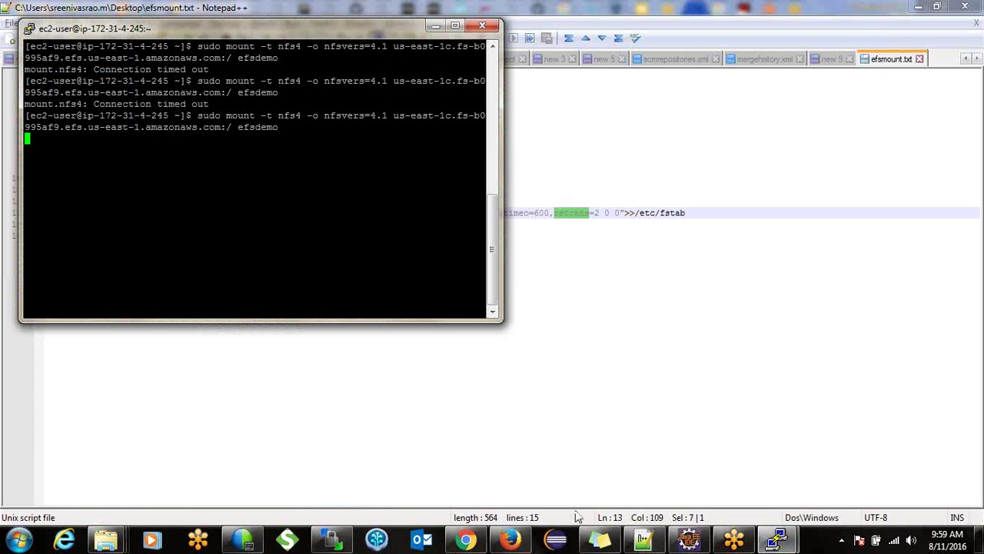
# Return to the launch wizard in Chrome, keep the default storage settings, and set the Name tag's value to EFSDemo
pyautogui.click(482, 535)
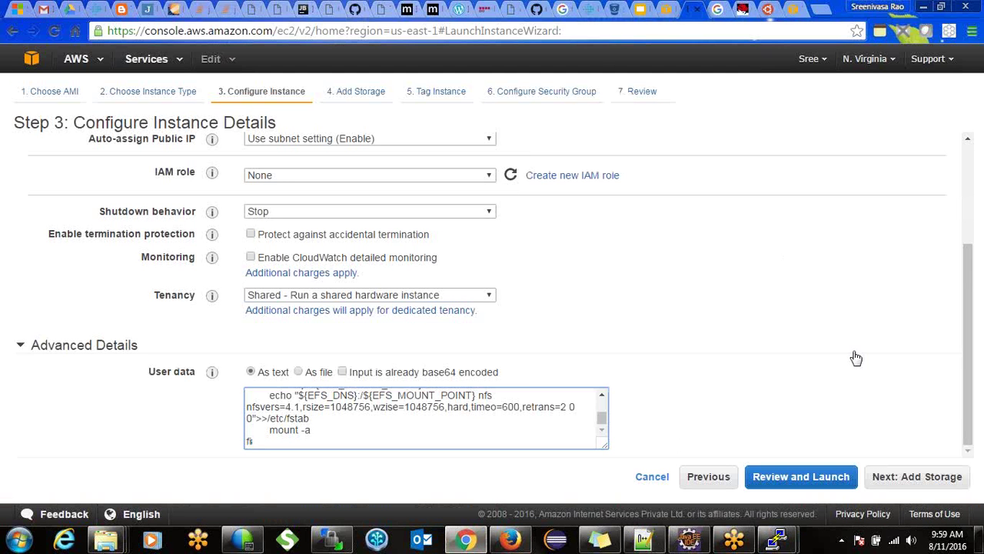
pyautogui.click(940, 475)
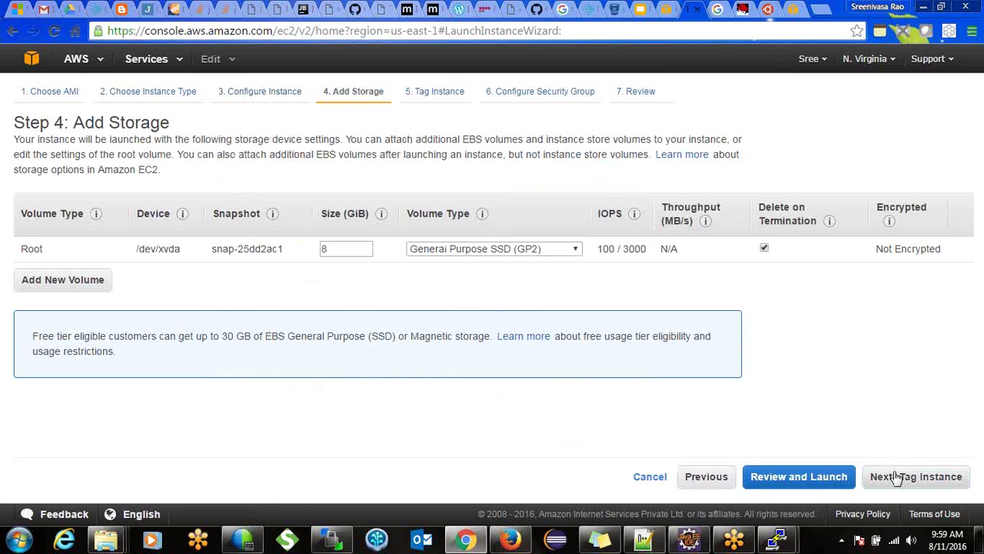
pyautogui.click(895, 478)
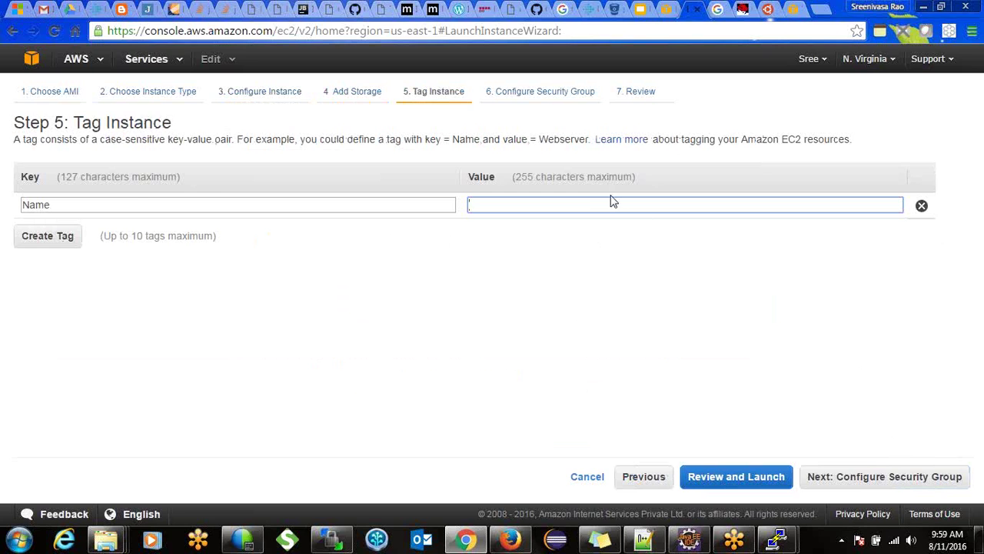
pyautogui.write('EFSDemo')
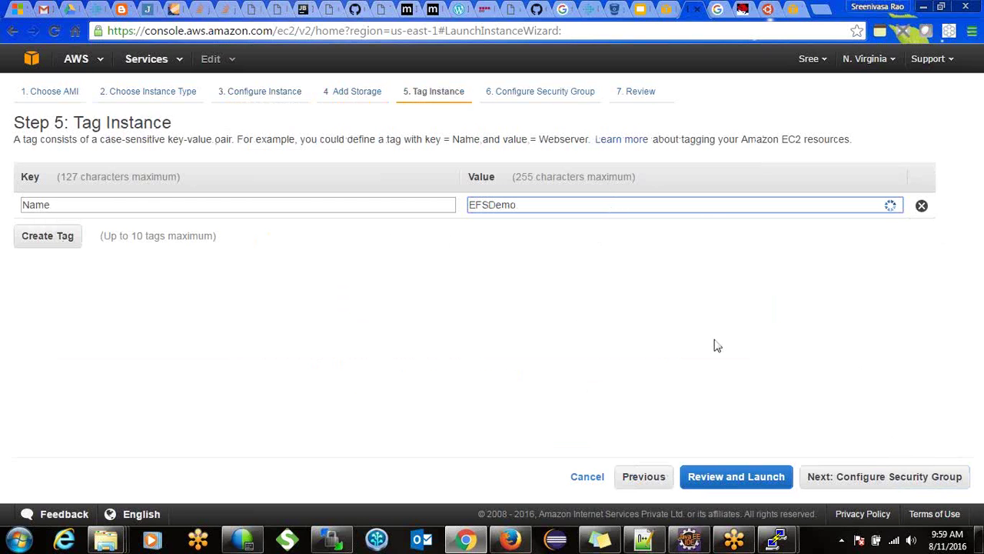
# Assign the existing default VPC security group to the instance and proceed to the launch review
pyautogui.click(836, 482)
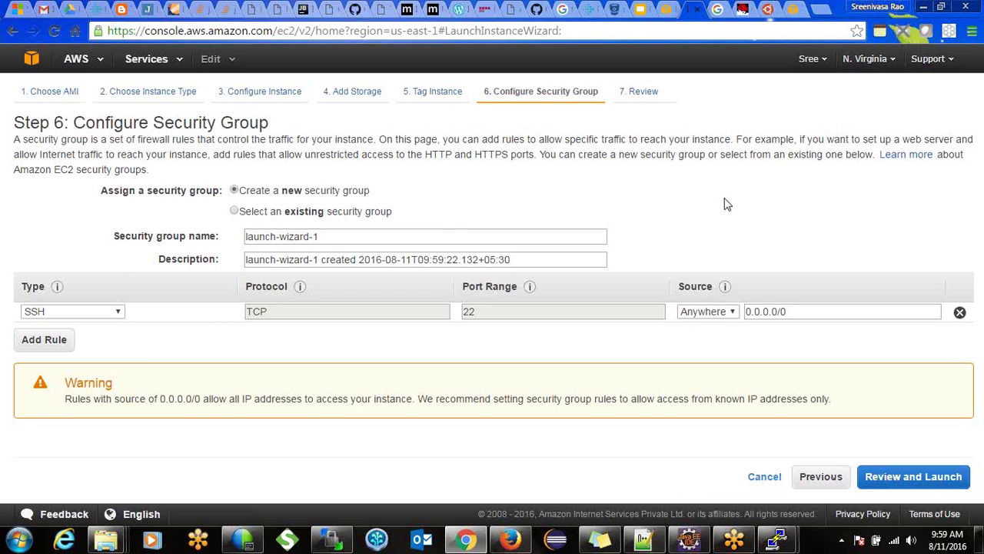
pyautogui.click(234, 212)
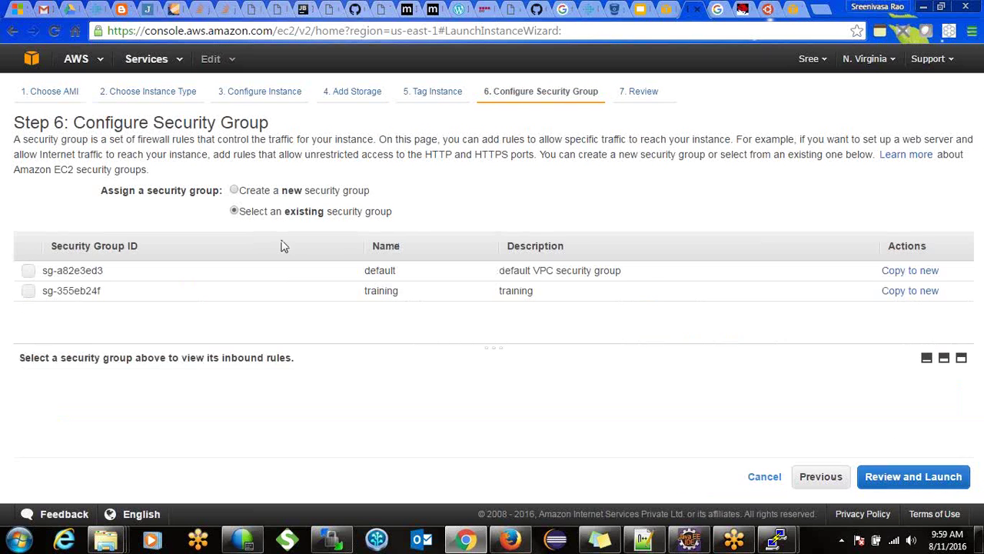
pyautogui.click(28, 271)
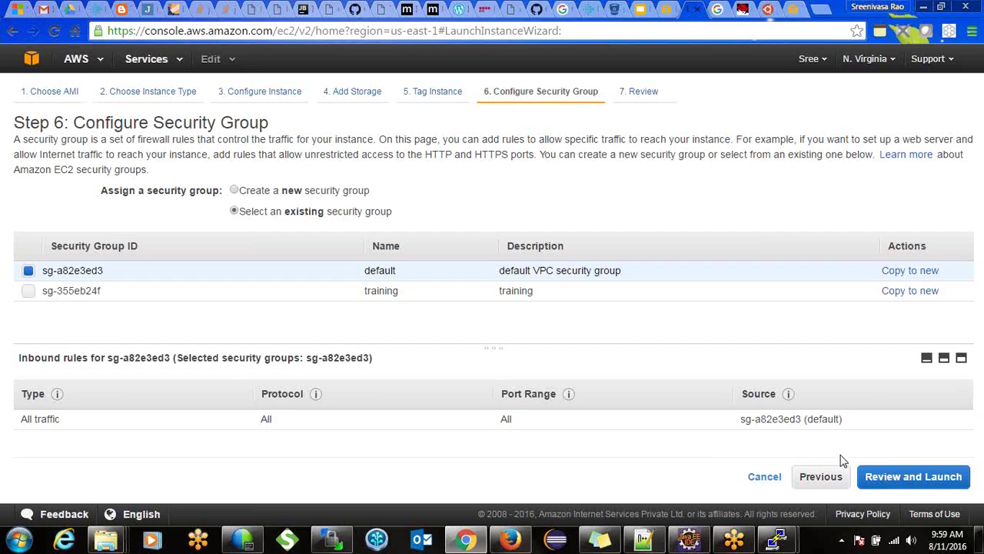
pyautogui.click(883, 478)
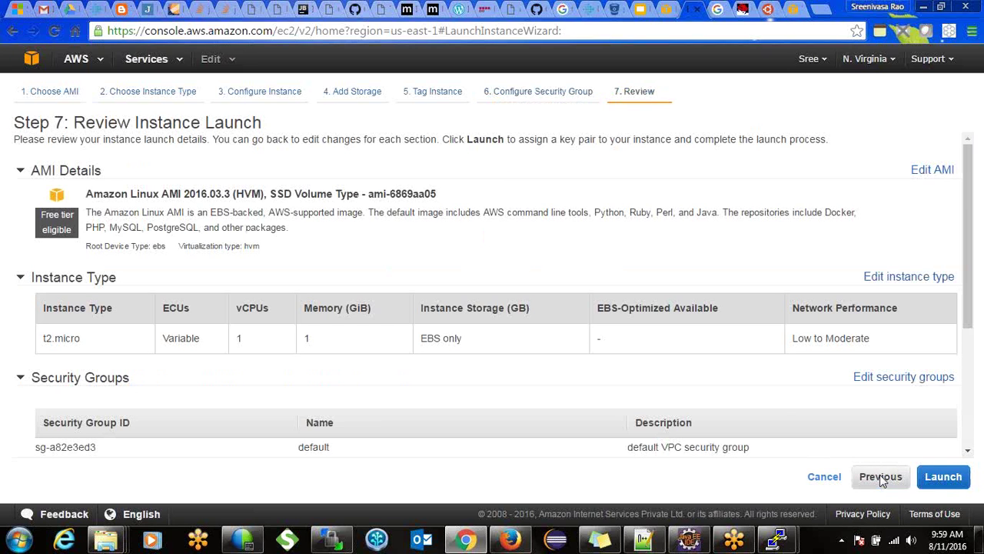
# Launch the instance with the existing training key pair, acknowledging access to its private key file
pyautogui.click(943, 481)
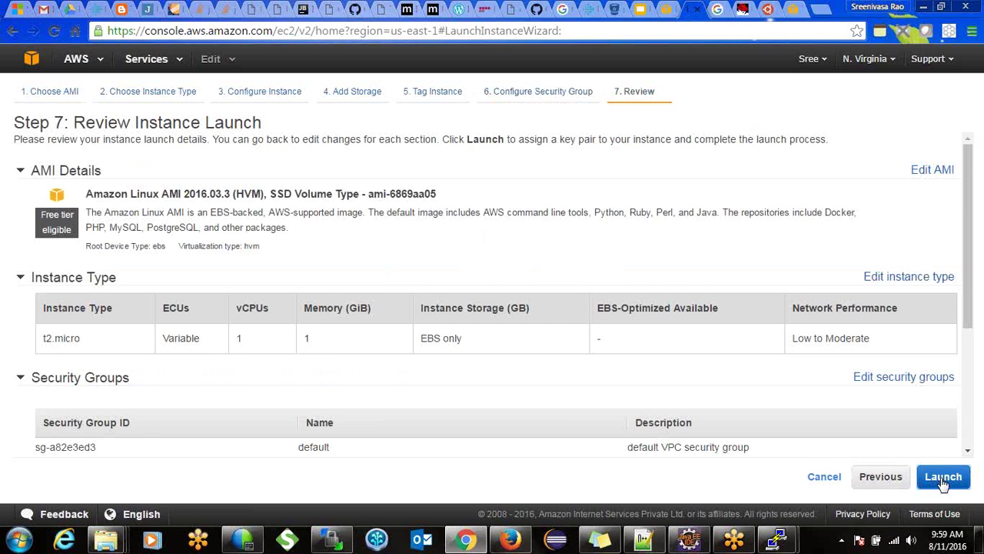
pyautogui.click(555, 308)
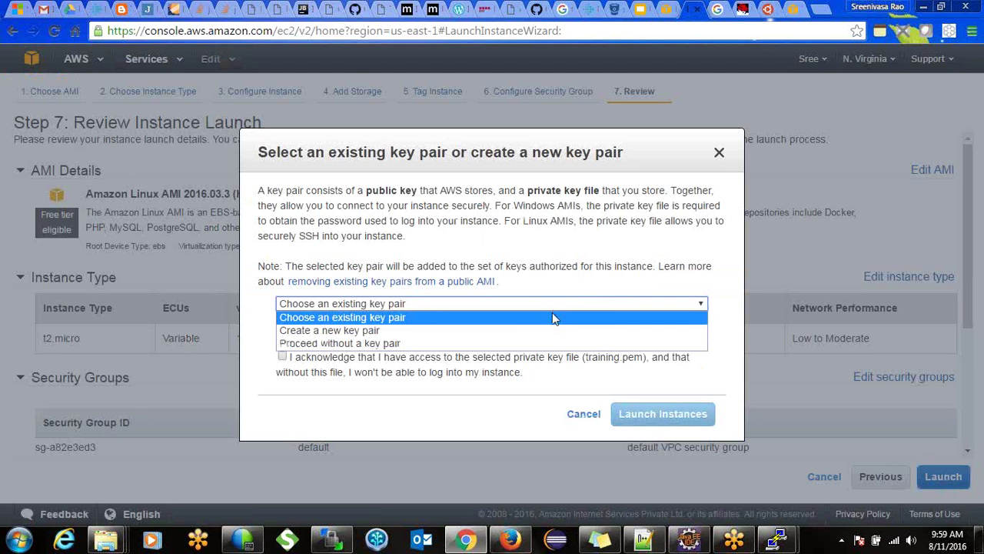
pyautogui.click(517, 321)
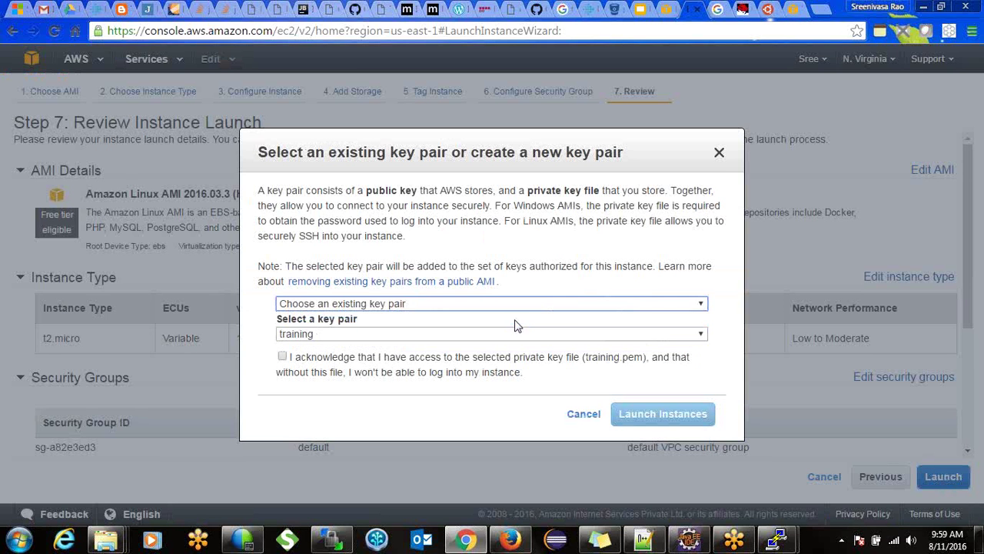
pyautogui.click(291, 356)
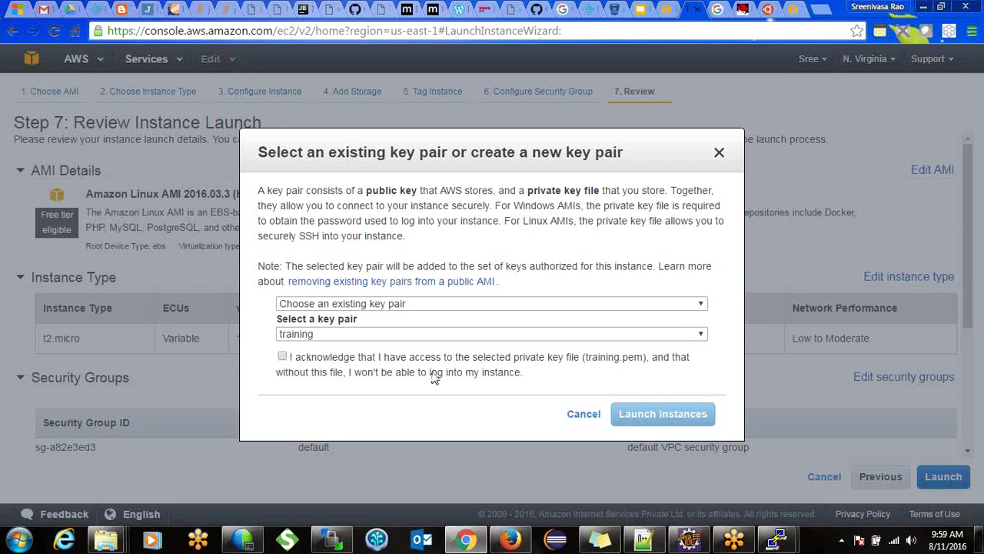
pyautogui.click(283, 358)
pyautogui.click(650, 419)
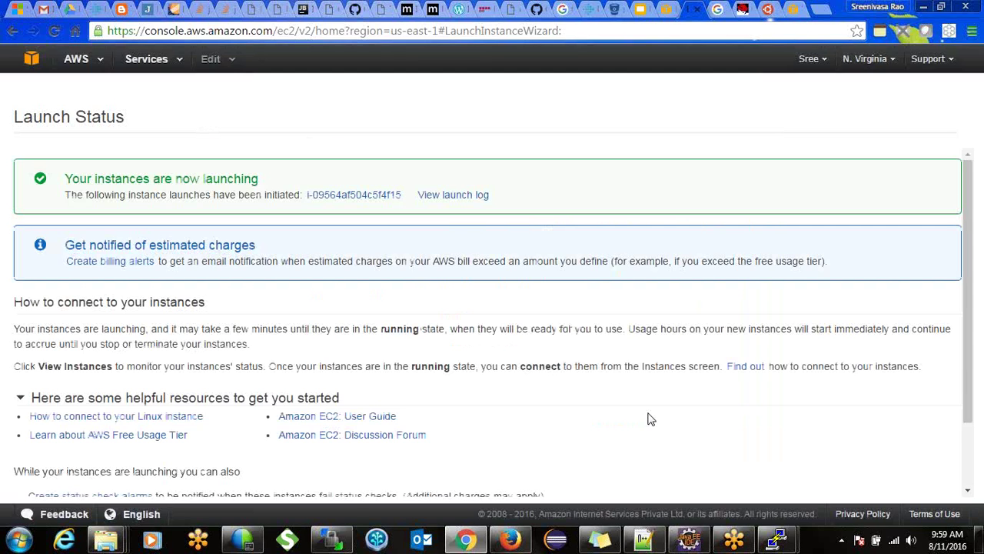
# Open the instances list from the launch status page and select the EFSDemo instance
pyautogui.scroll(-2, 967, 460)
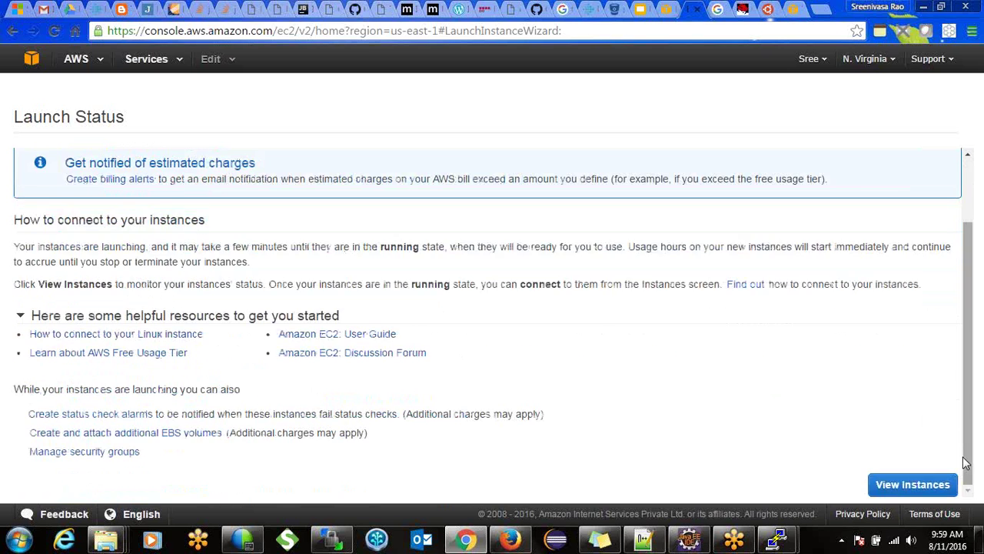
pyautogui.click(907, 486)
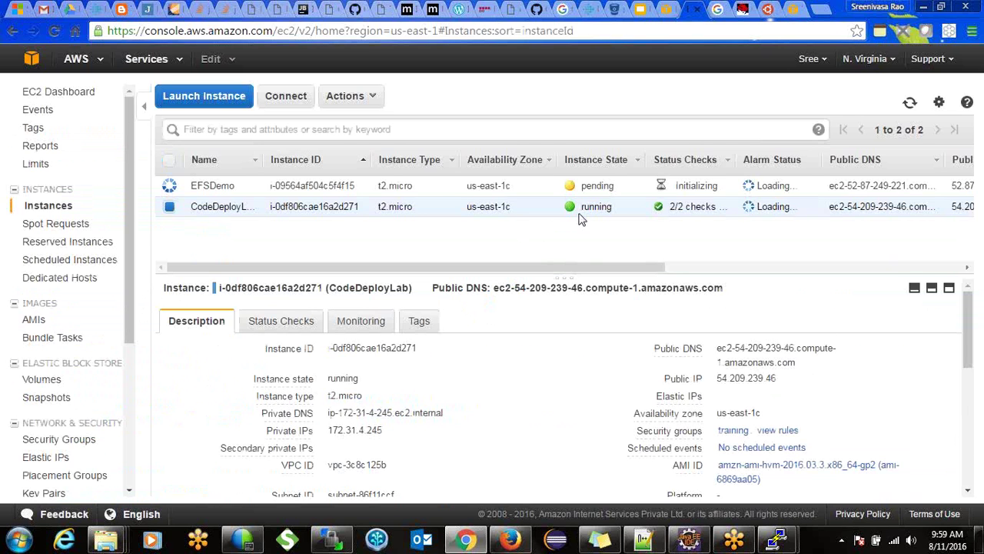
pyautogui.click(576, 188)
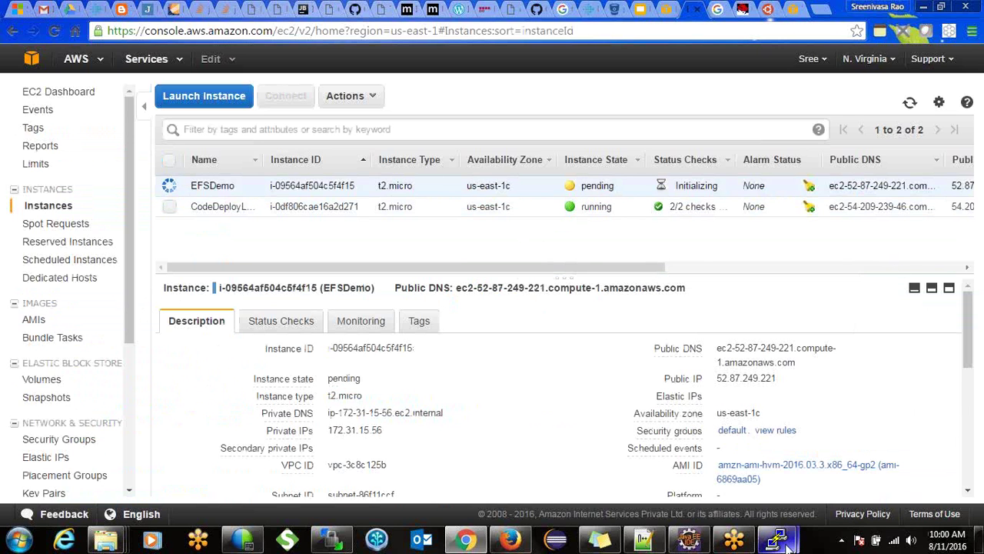
# Switch to PuTTY, check both terminal sessions, and minimize the one showing network statistics
pyautogui.moveTo(786, 544)
pyautogui.click(677, 448)
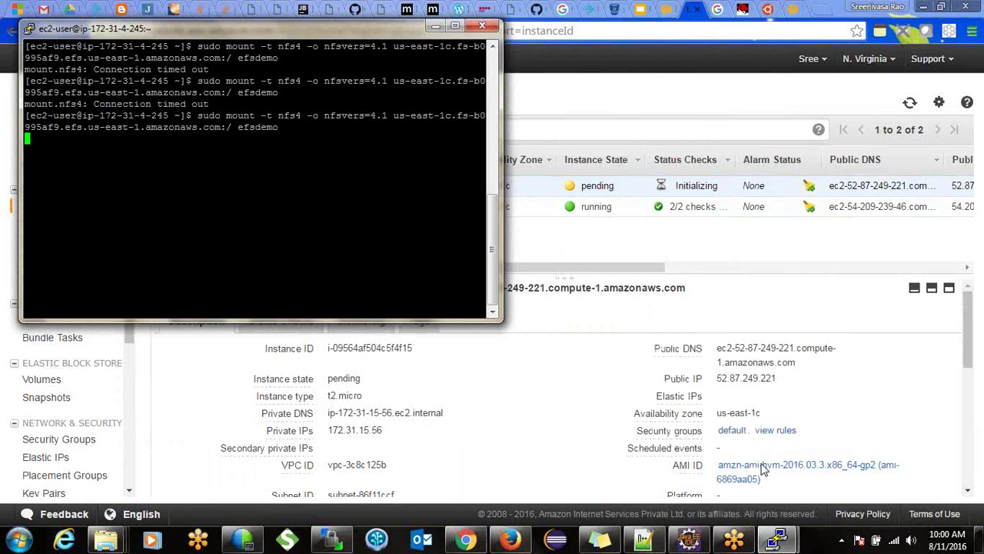
pyautogui.moveTo(781, 542)
pyautogui.click(821, 443)
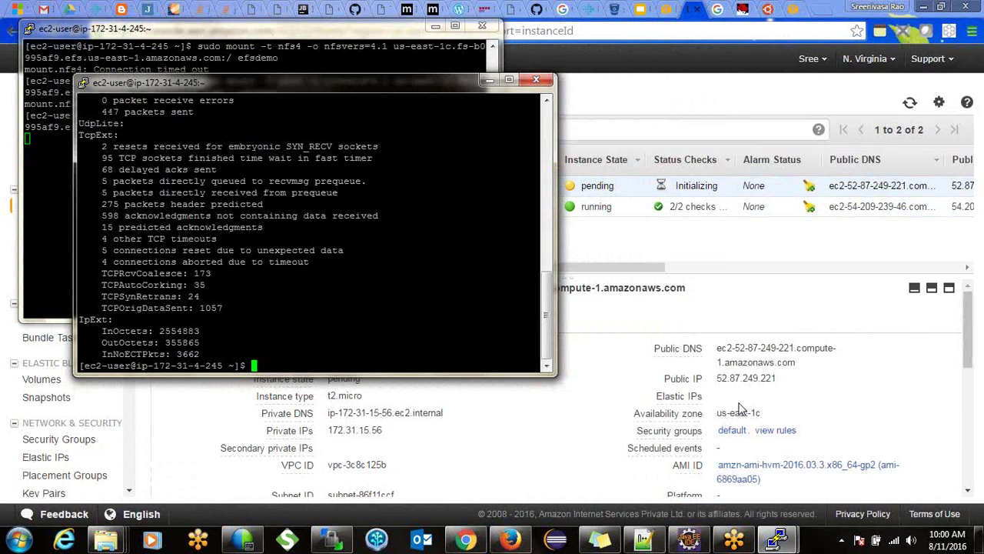
pyautogui.click(491, 90)
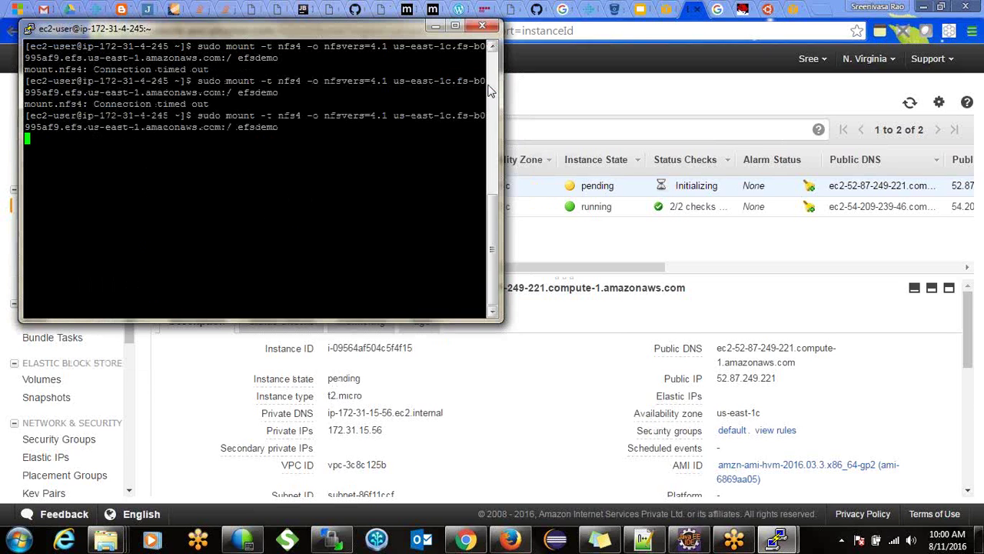
# Switch to Chrome and close the Ubuntu Forums and Red Hat NFS documentation pages
pyautogui.click(792, 10)
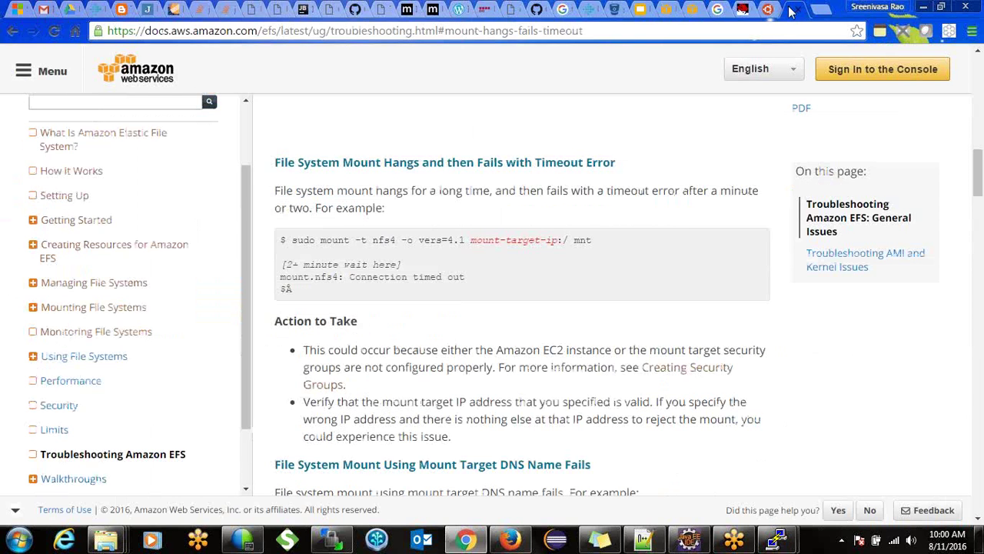
pyautogui.click(767, 10)
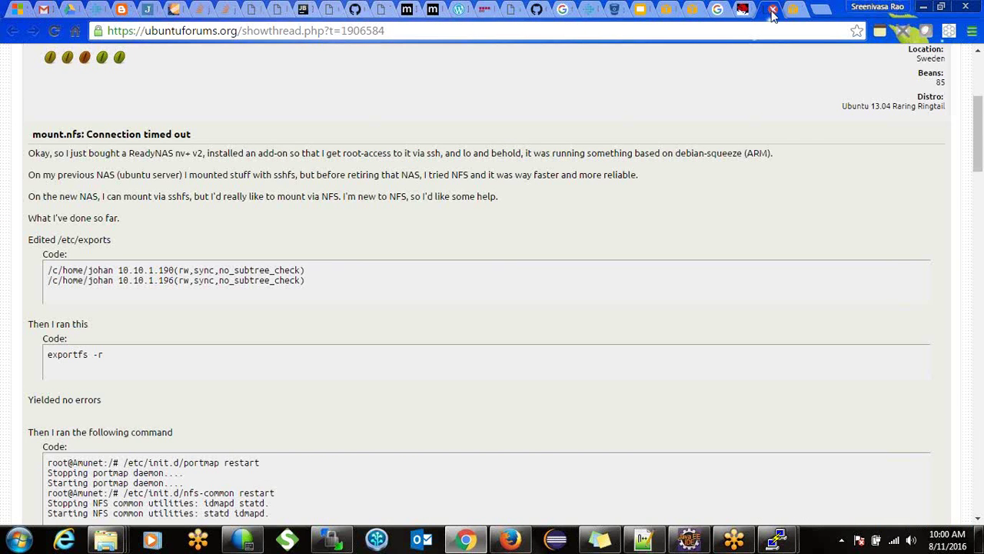
pyautogui.click(773, 11)
pyautogui.click(746, 10)
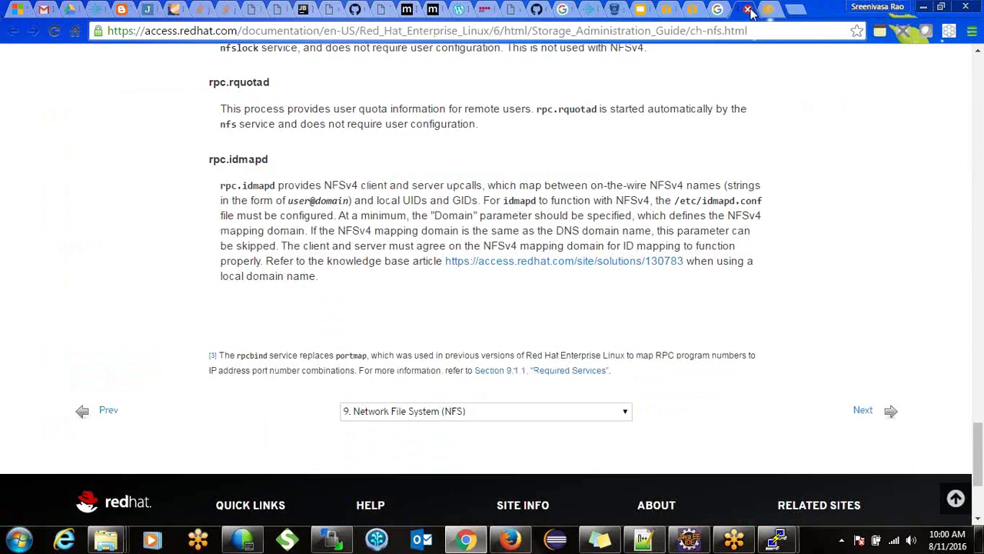
pyautogui.click(750, 11)
pyautogui.click(719, 10)
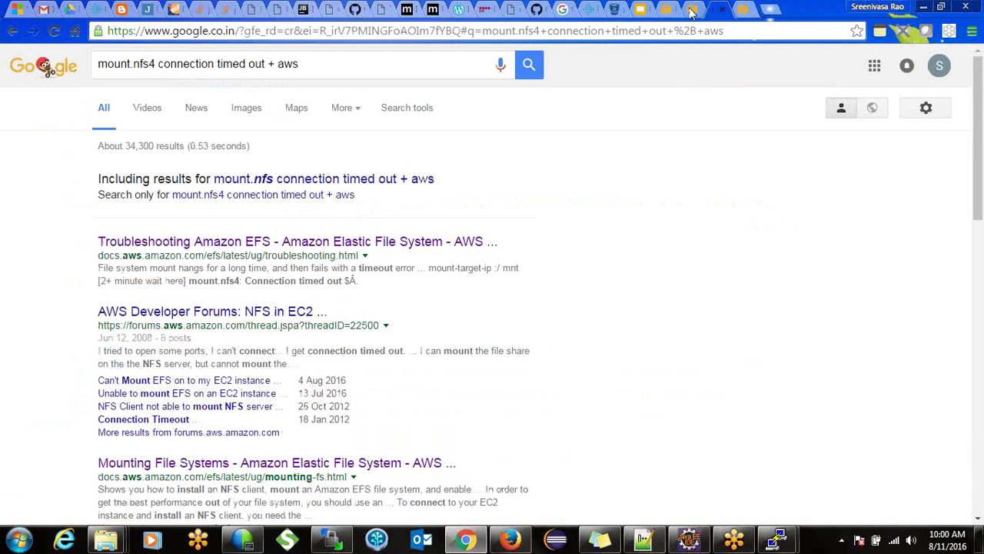
# Return to the EC2 instances list, refresh it, and copy the EFSDemo instance's public DNS
pyautogui.click(690, 11)
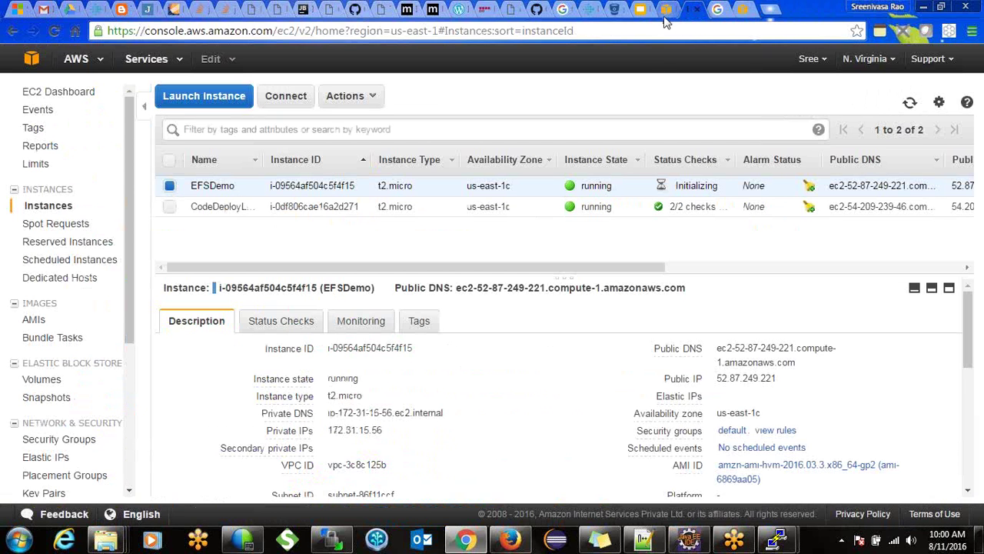
pyautogui.click(910, 102)
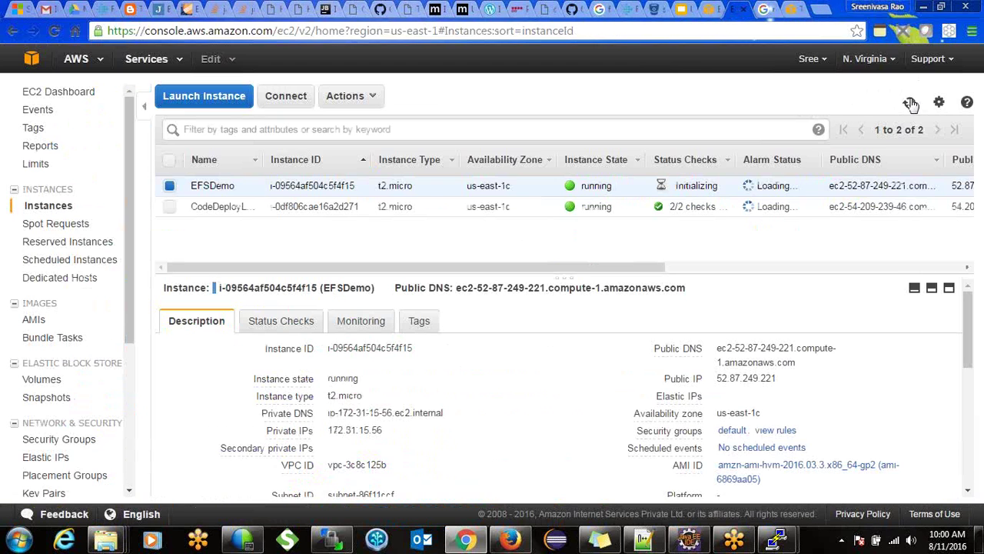
pyautogui.click(910, 102)
pyautogui.moveTo(716, 349); pyautogui.dragTo(796, 366)
pyautogui.hotkey('ctrl', 'c')
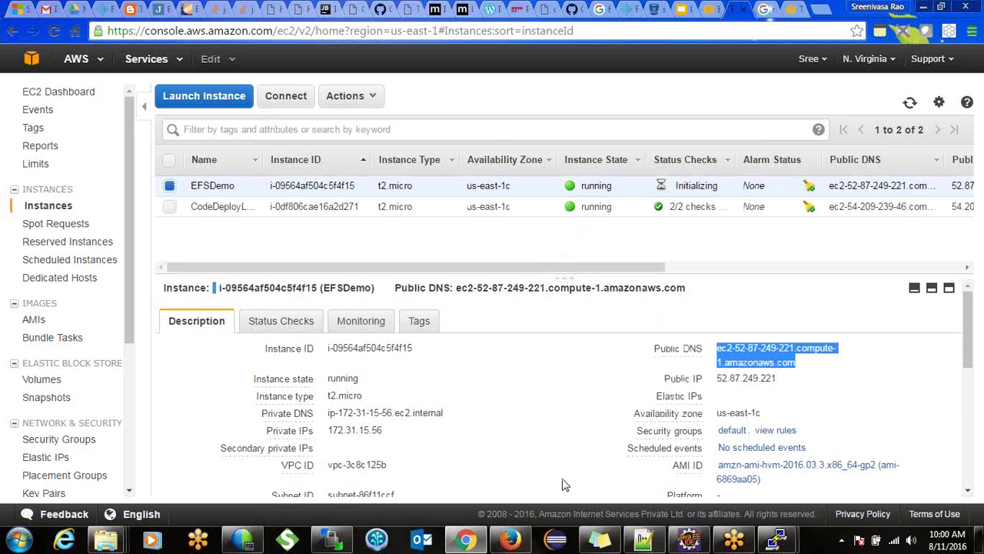
# Start a new SFTP session in WinSCP with the copied public DNS as host name and ec2-user as user name
pyautogui.click(332, 541)
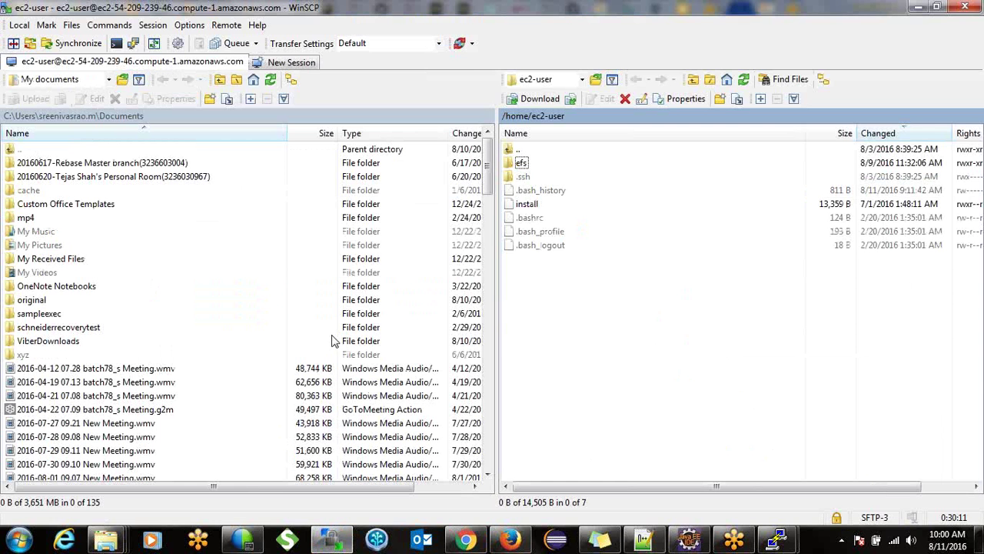
pyautogui.click(291, 62)
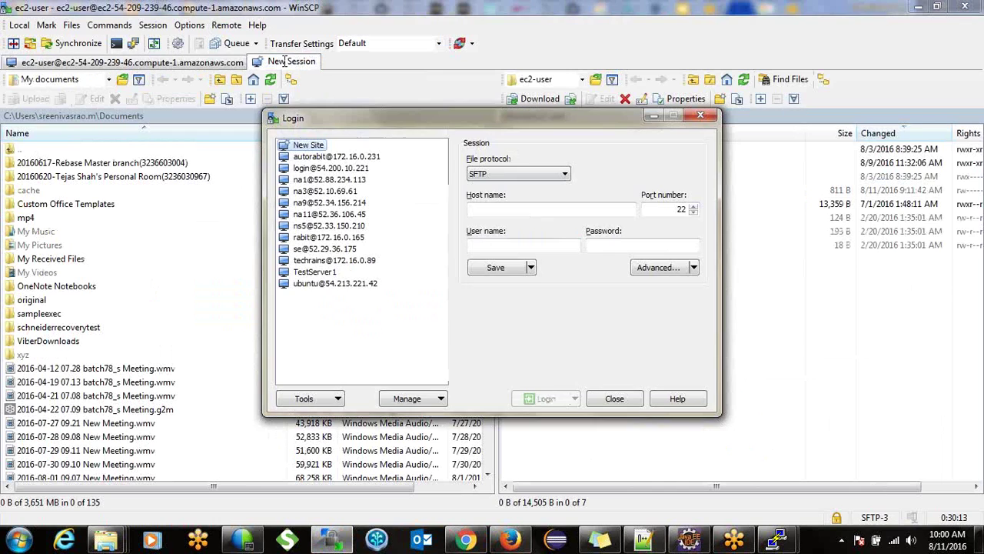
pyautogui.click(527, 209)
pyautogui.hotkey('ctrl', 'v')
pyautogui.press('Tab')
pyautogui.press('Tab')
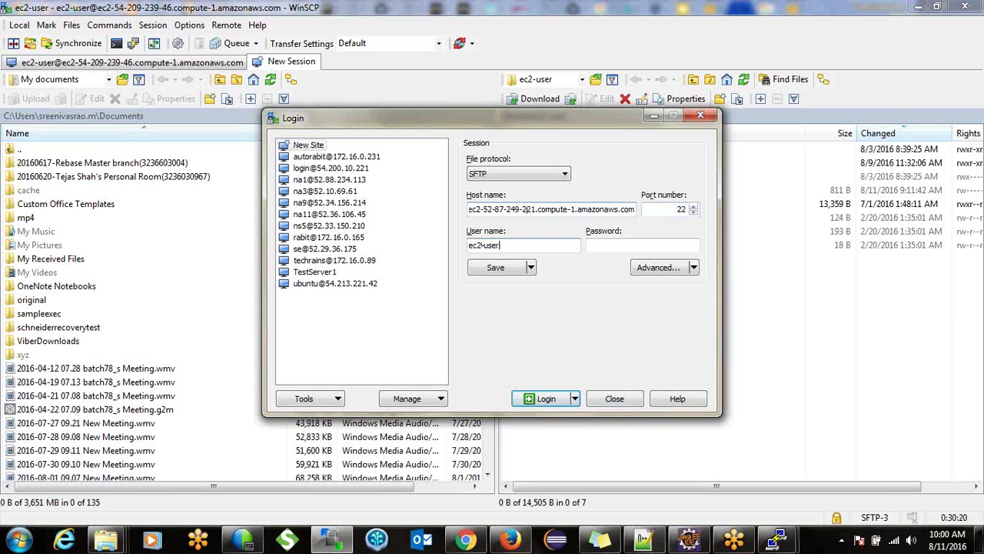
# Set training.ppk from the Downloads folder as the session's private key file and log in
pyautogui.click(644, 268)
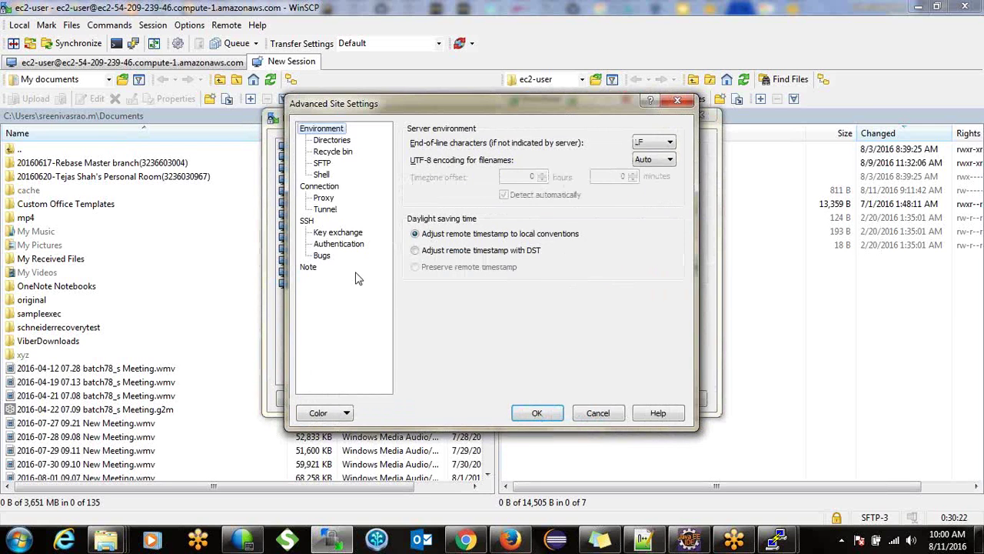
pyautogui.click(339, 244)
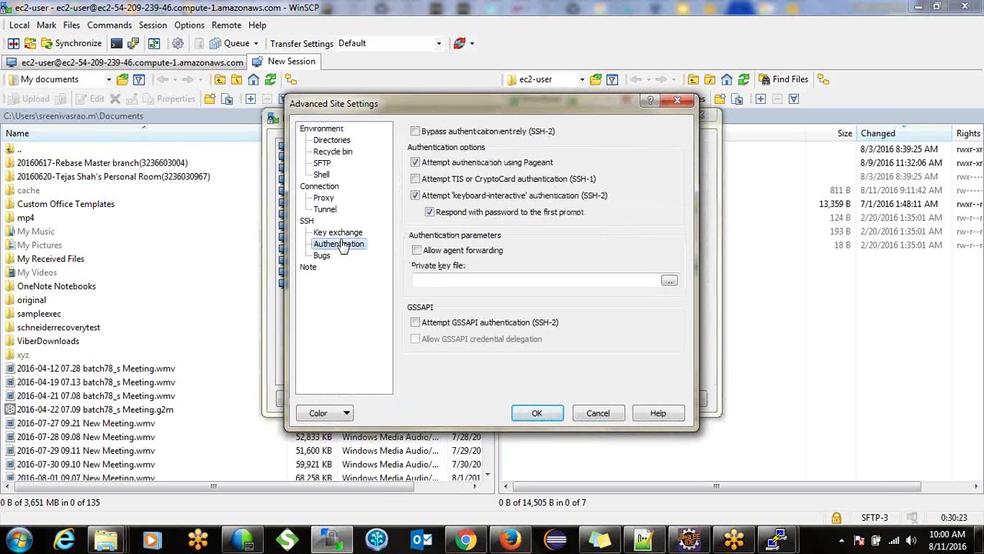
pyautogui.click(669, 282)
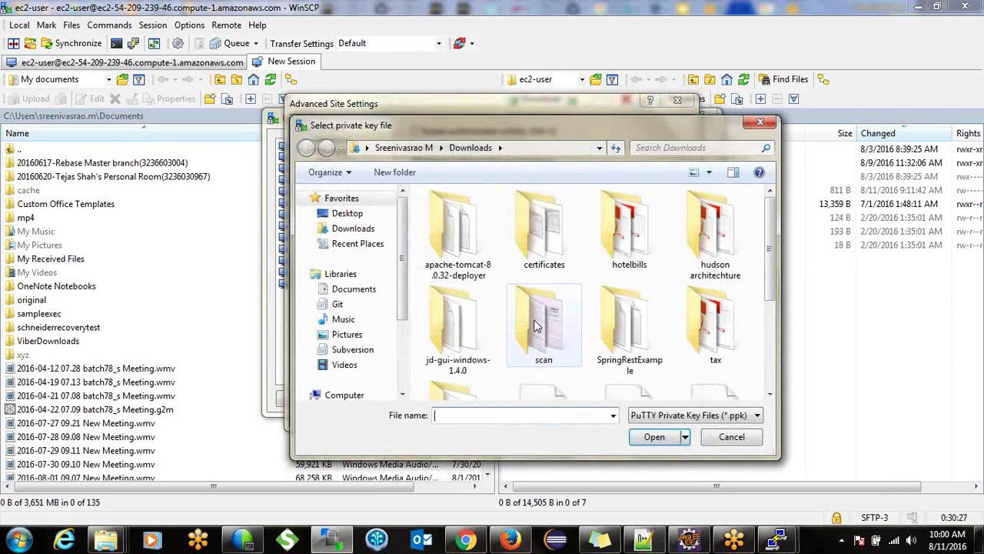
pyautogui.write('training.ppk')
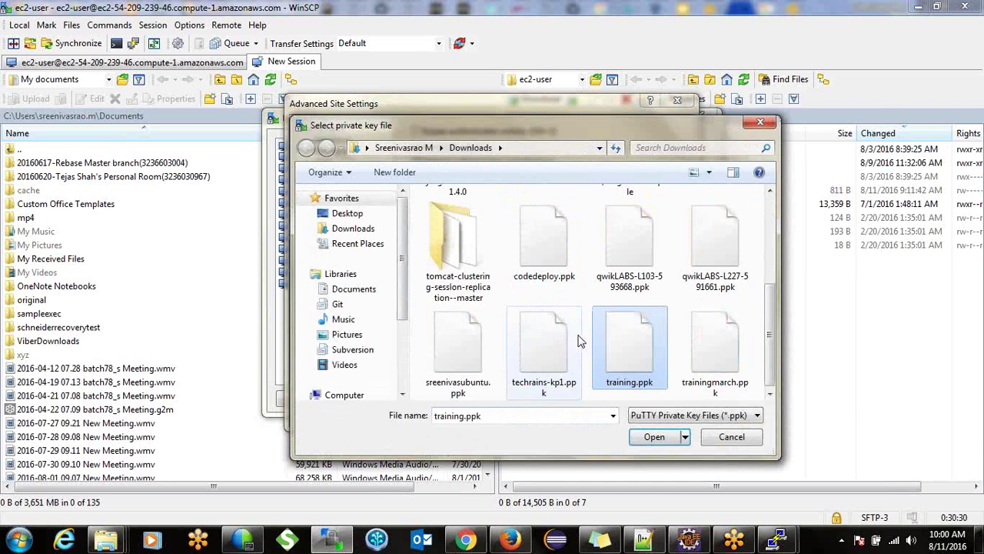
pyautogui.click(652, 437)
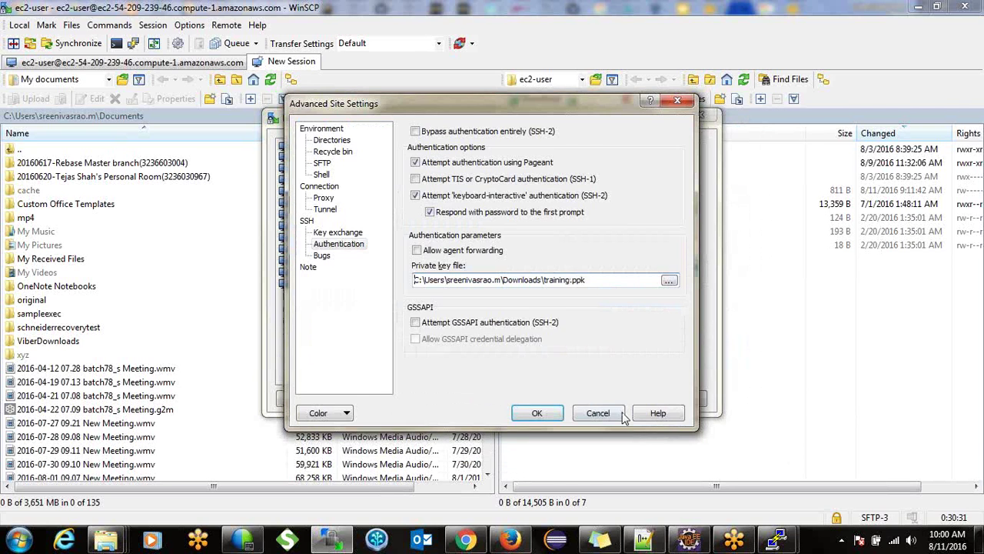
pyautogui.click(566, 415)
pyautogui.click(546, 402)
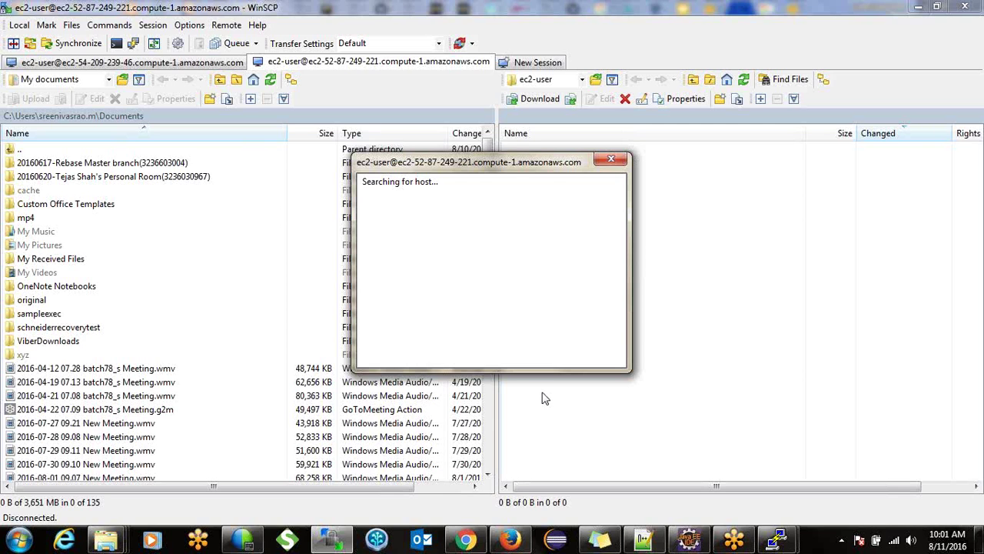
# Switch to Chrome, open the default VPC security group's inbound rules for editing, and check the source options of the All traffic rule
pyautogui.click(465, 541)
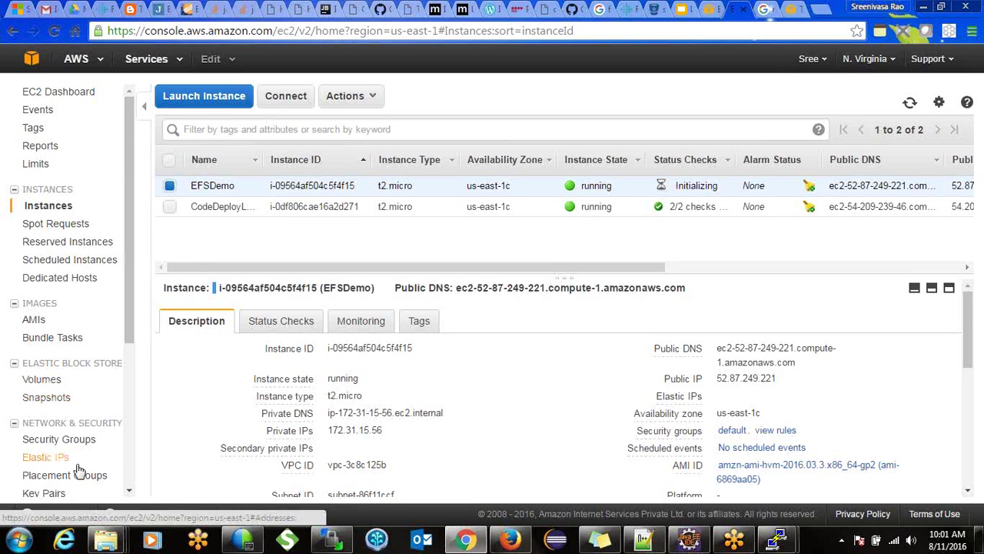
pyautogui.click(68, 442)
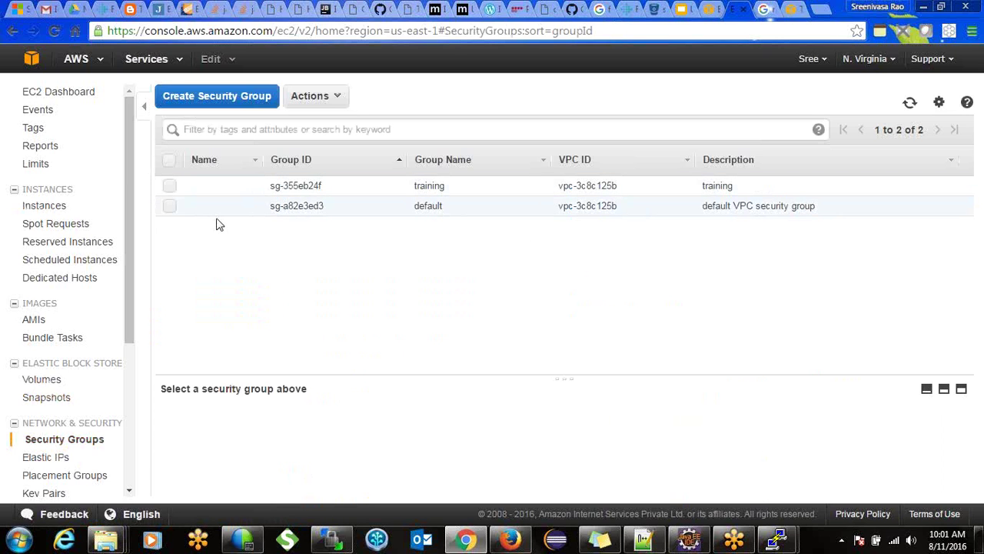
pyautogui.click(171, 206)
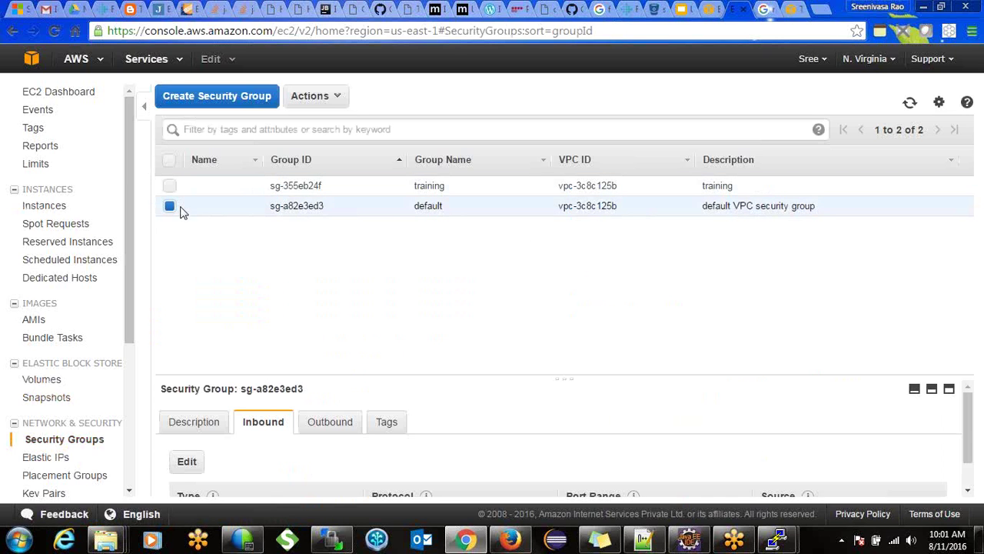
pyautogui.click(184, 464)
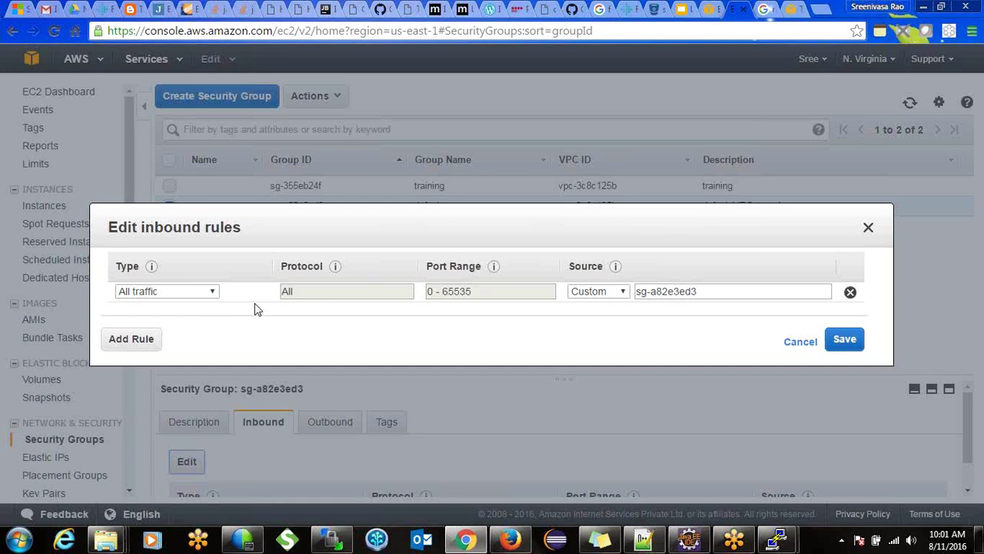
pyautogui.click(615, 297)
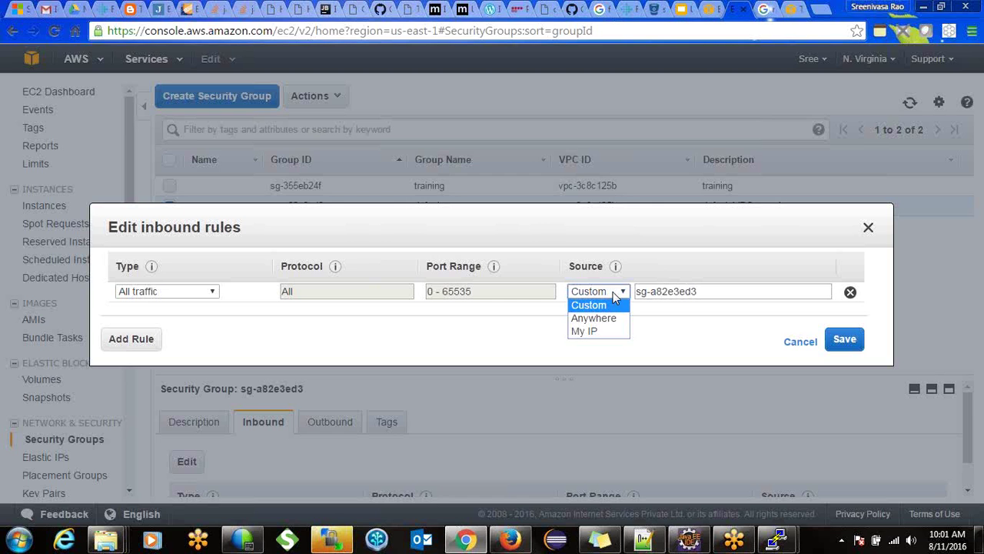
pyautogui.click(509, 328)
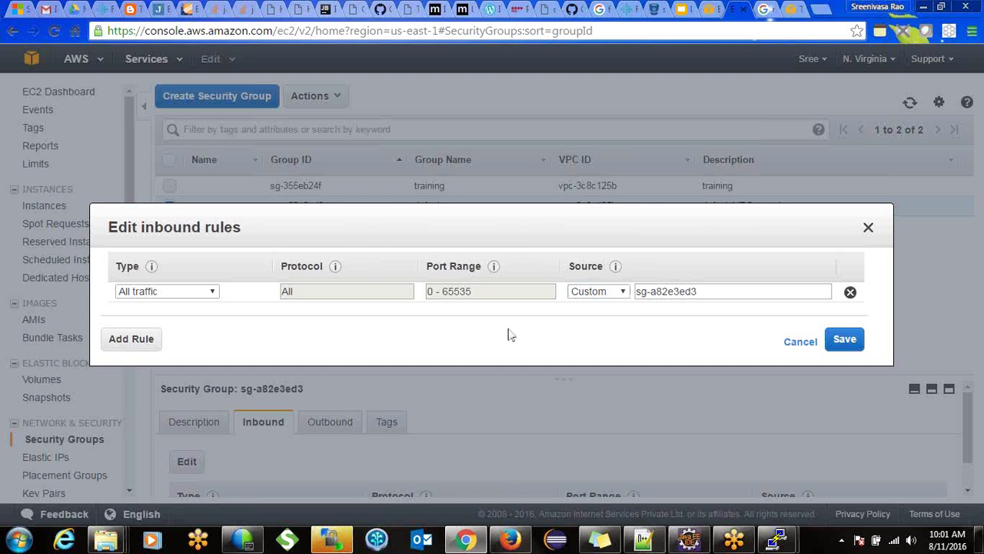
# Add an SSH inbound rule with source Anywhere to the default security group and save the rules
pyautogui.click(133, 339)
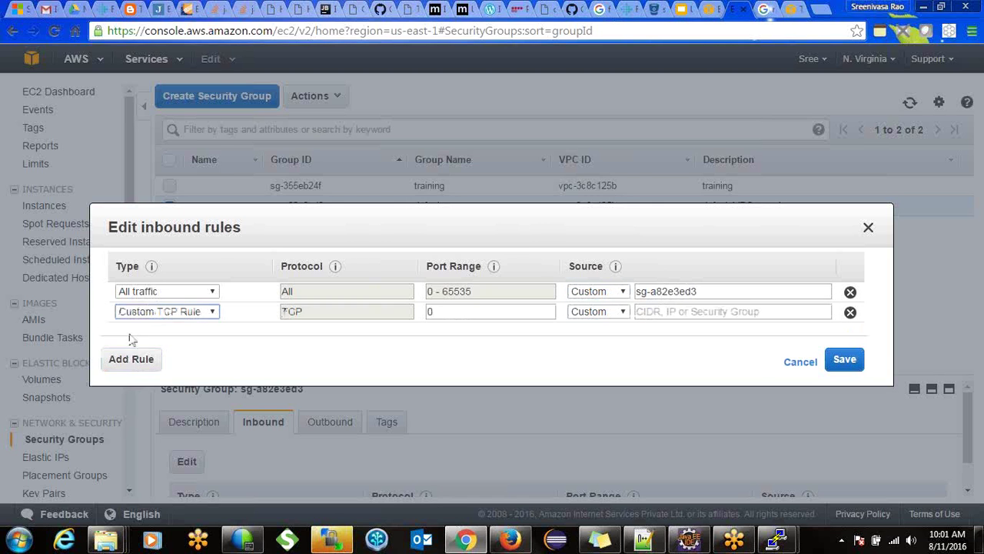
pyautogui.click(212, 312)
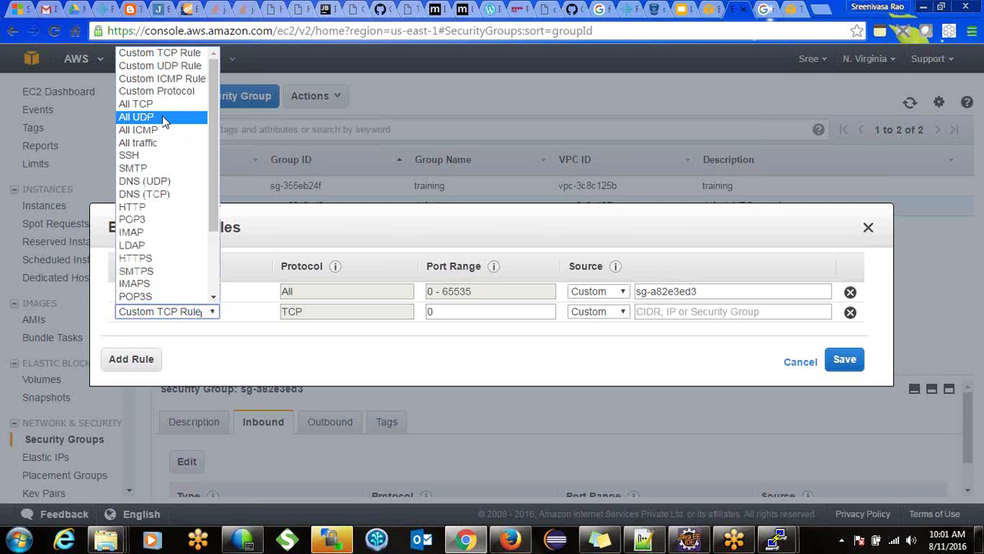
pyautogui.click(142, 154)
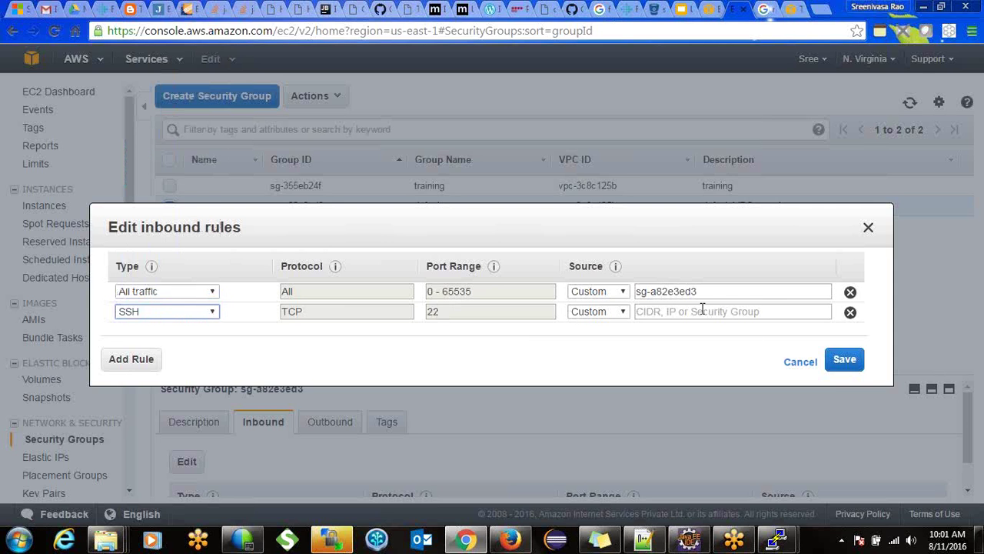
pyautogui.click(618, 312)
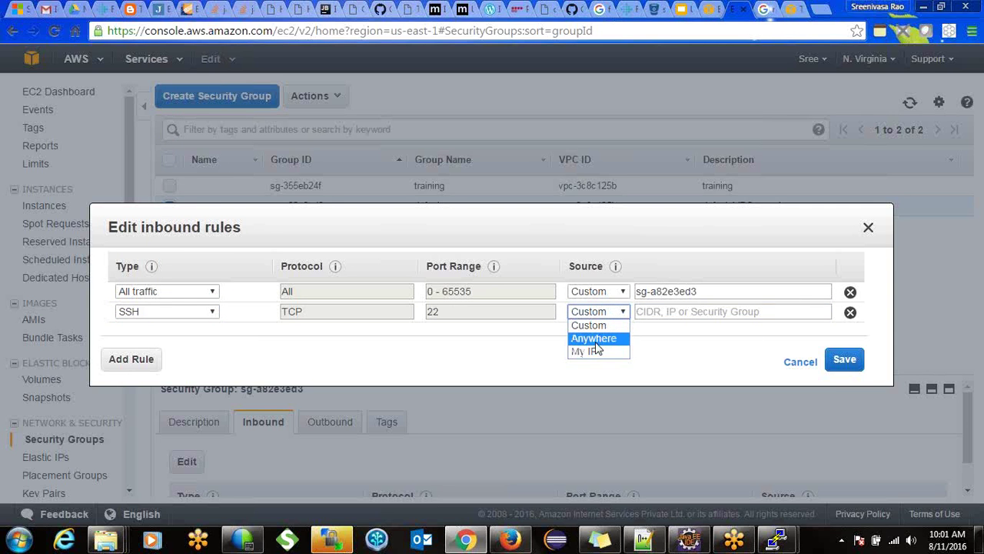
pyautogui.click(596, 340)
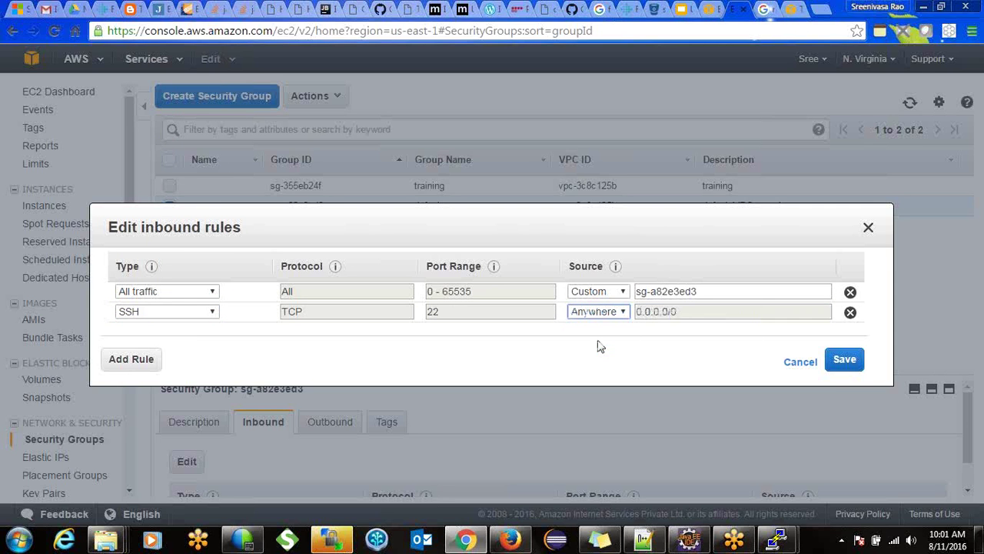
pyautogui.click(844, 361)
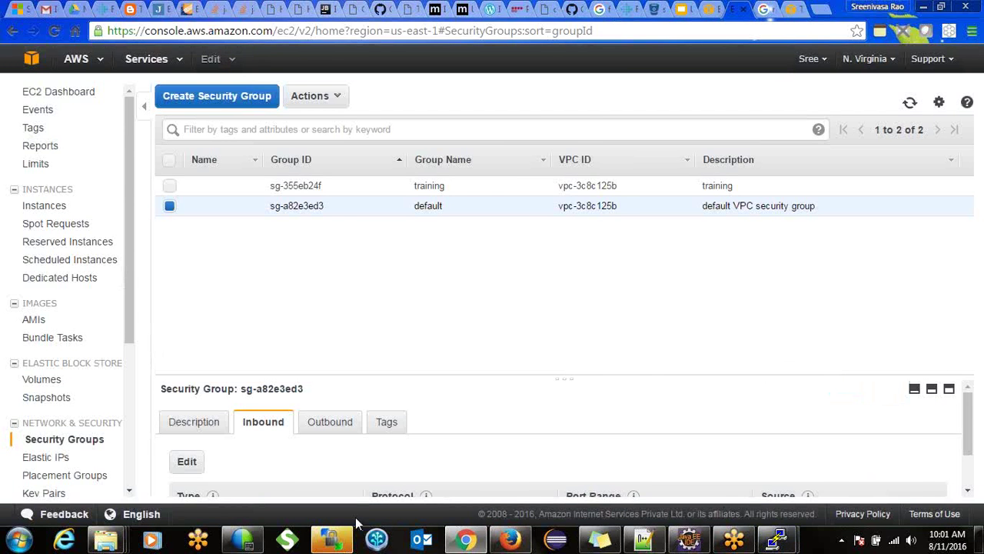
# Switch to WinSCP, reconnect the timed-out SFTP session and accept the server's unknown host key
pyautogui.click(333, 540)
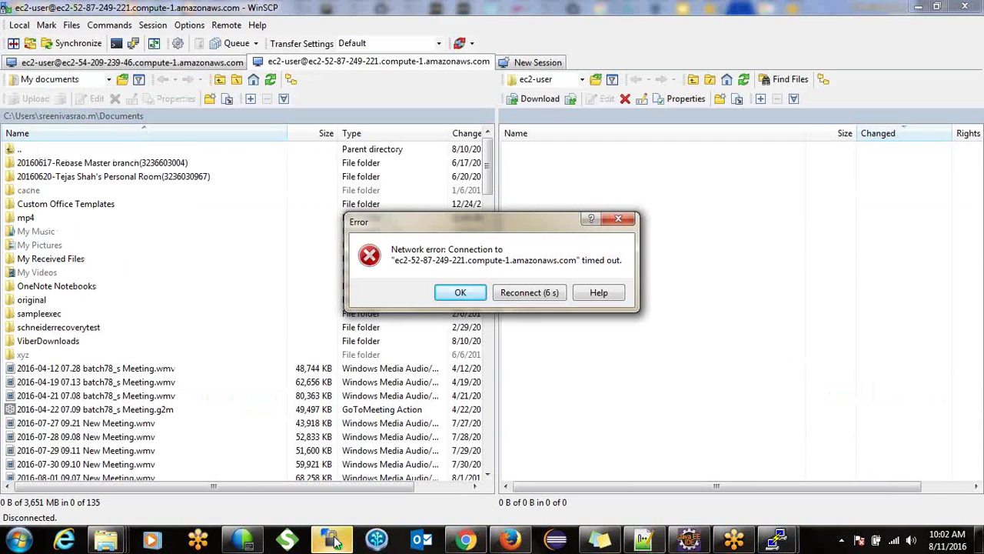
pyautogui.click(541, 299)
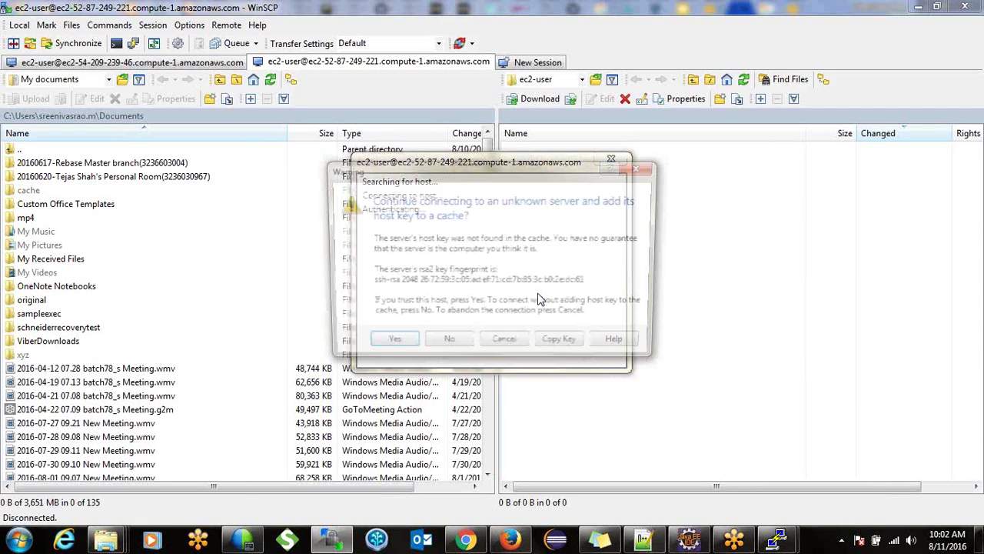
pyautogui.click(386, 346)
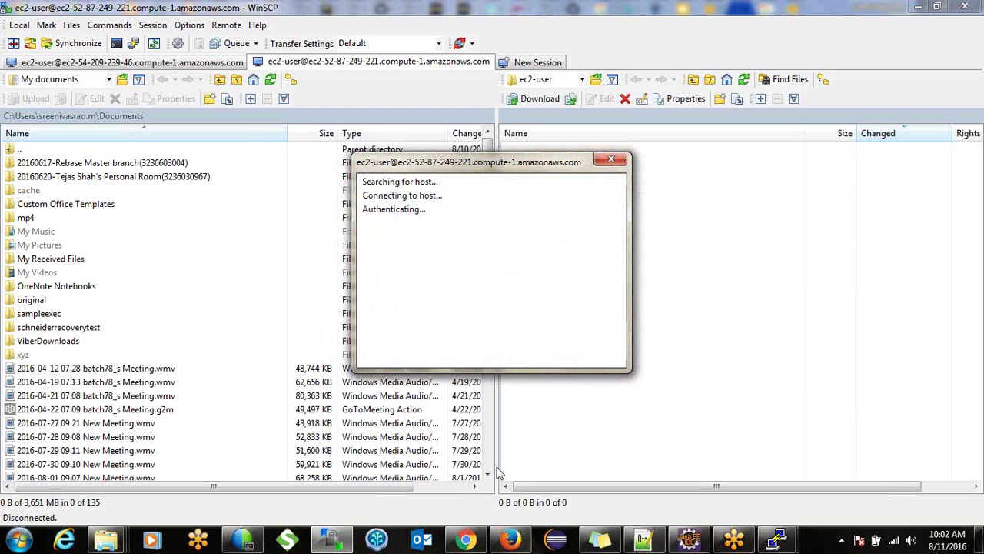
# Switch to Chrome and review the sources of the default security group's All traffic and SSH inbound rules without changing them
pyautogui.click(462, 541)
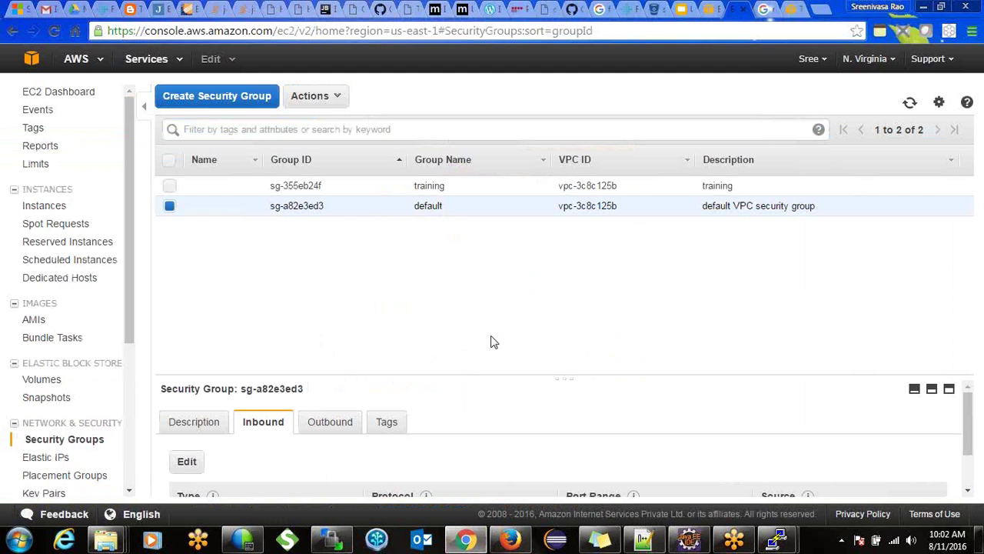
pyautogui.click(192, 466)
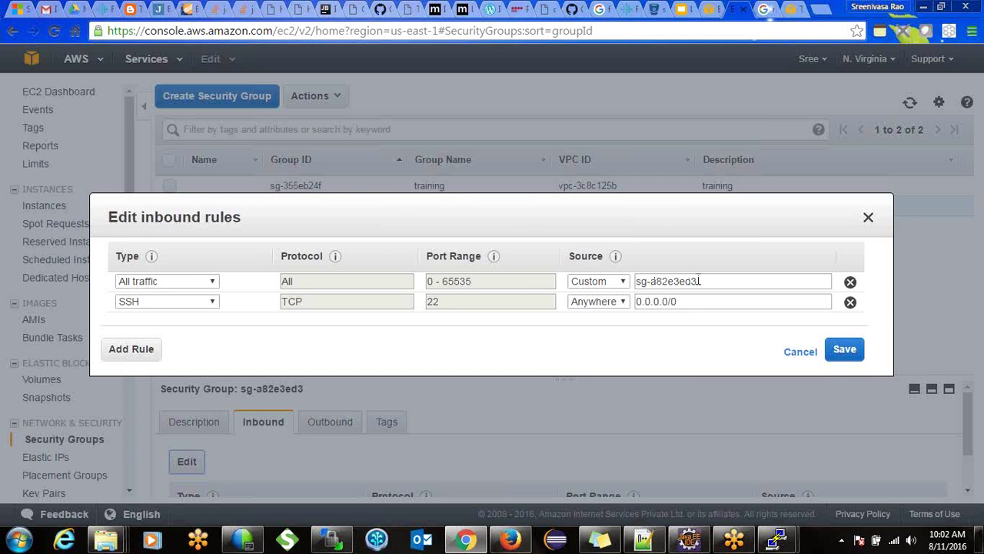
pyautogui.moveTo(701, 280); pyautogui.dragTo(632, 282)
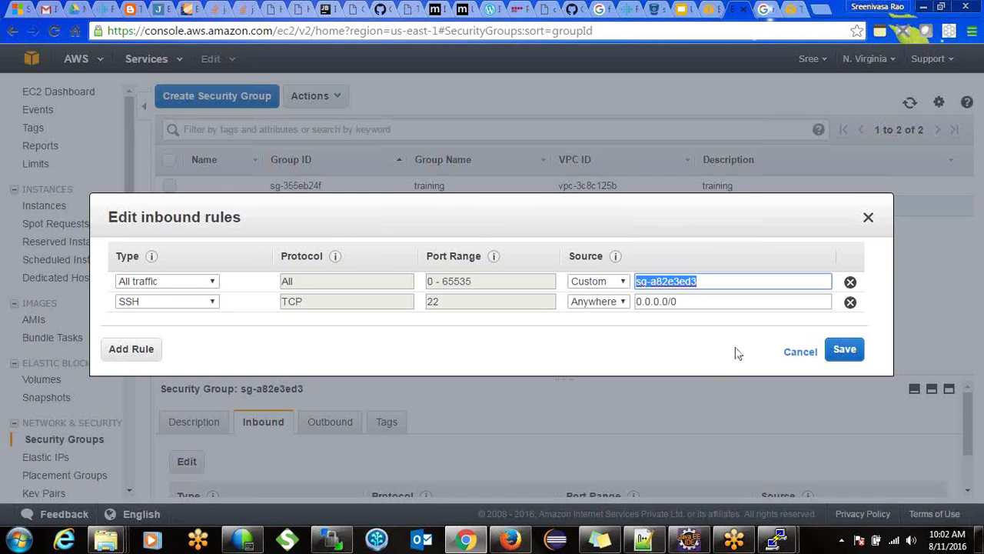
pyautogui.click(687, 302)
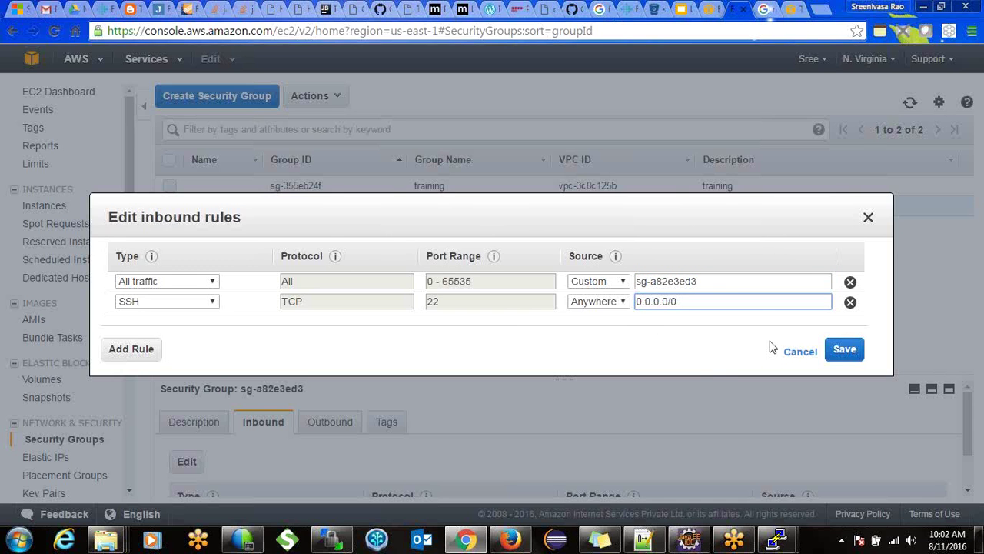
pyautogui.click(799, 352)
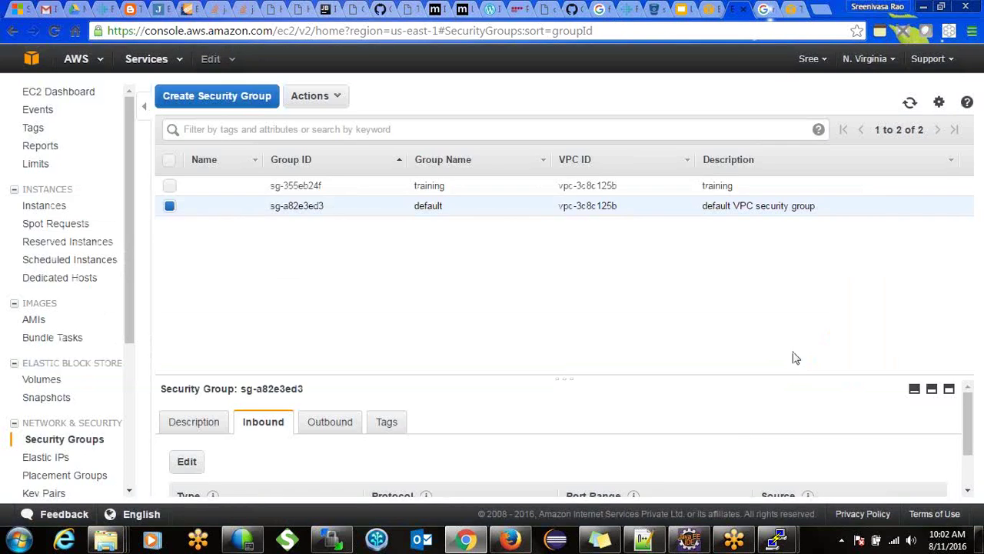
# Switch to WinSCP and open a PuTTY terminal for the connected EC2 session
pyautogui.click(331, 539)
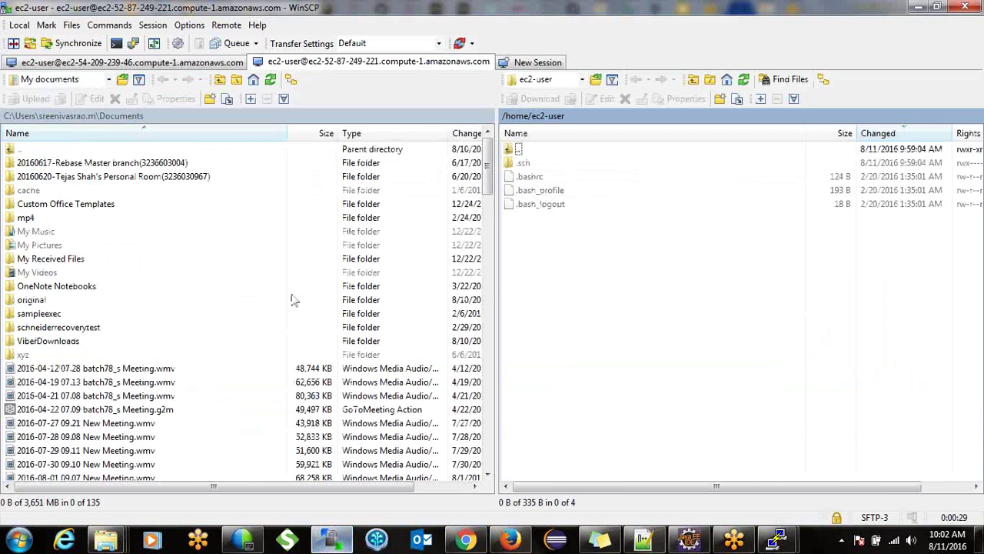
pyautogui.click(133, 44)
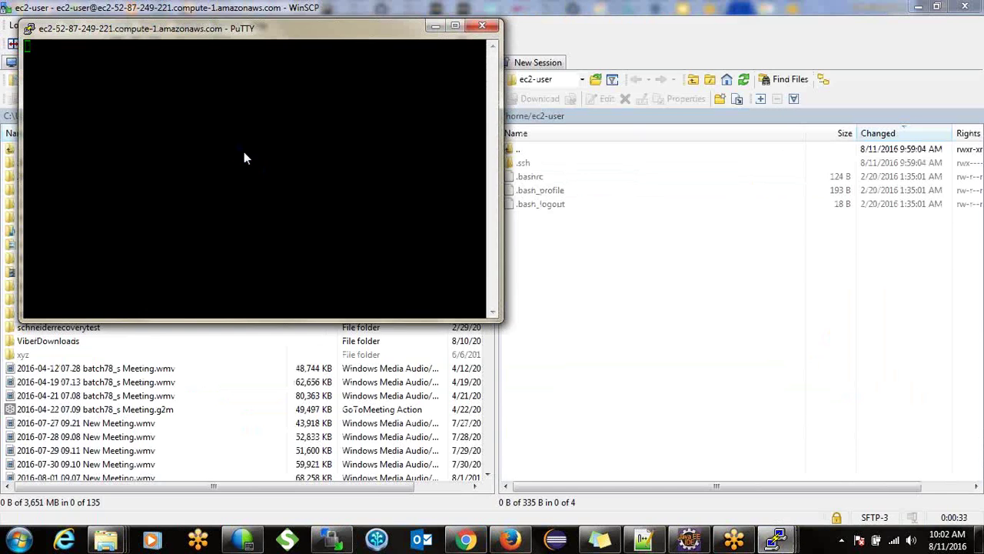
pyautogui.click(467, 367)
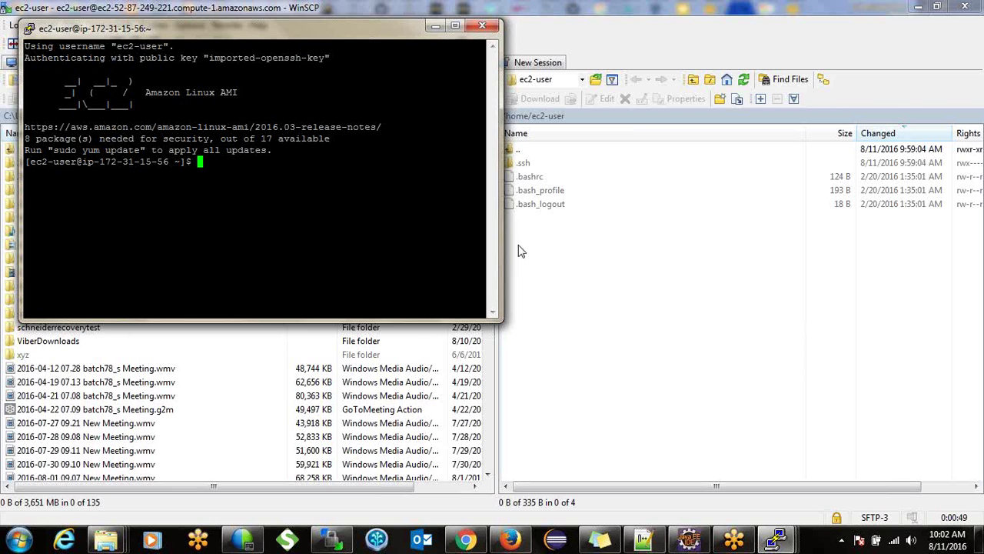
# Switch to Chrome, show the EC2 instances list and refresh it to check the instance states and status checks
pyautogui.click(465, 541)
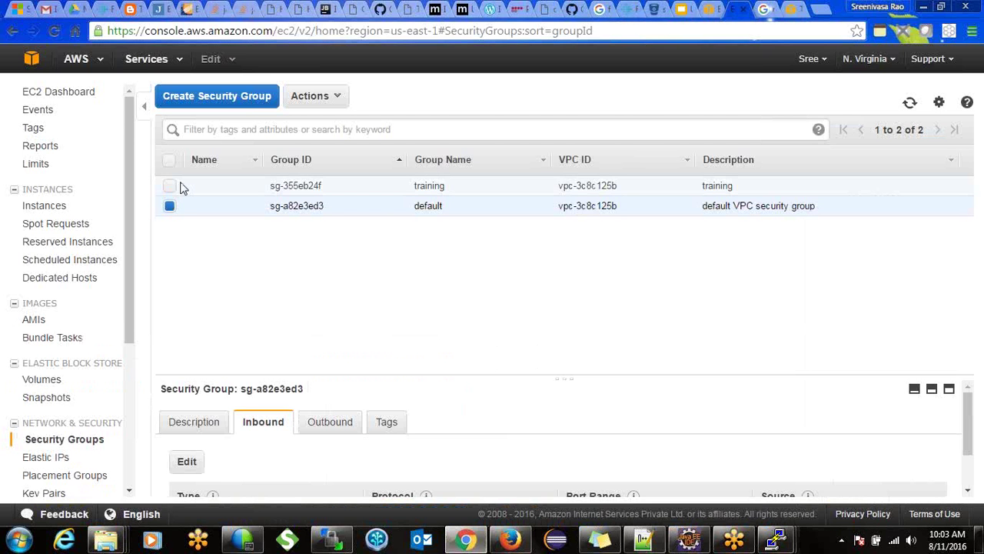
pyautogui.click(50, 204)
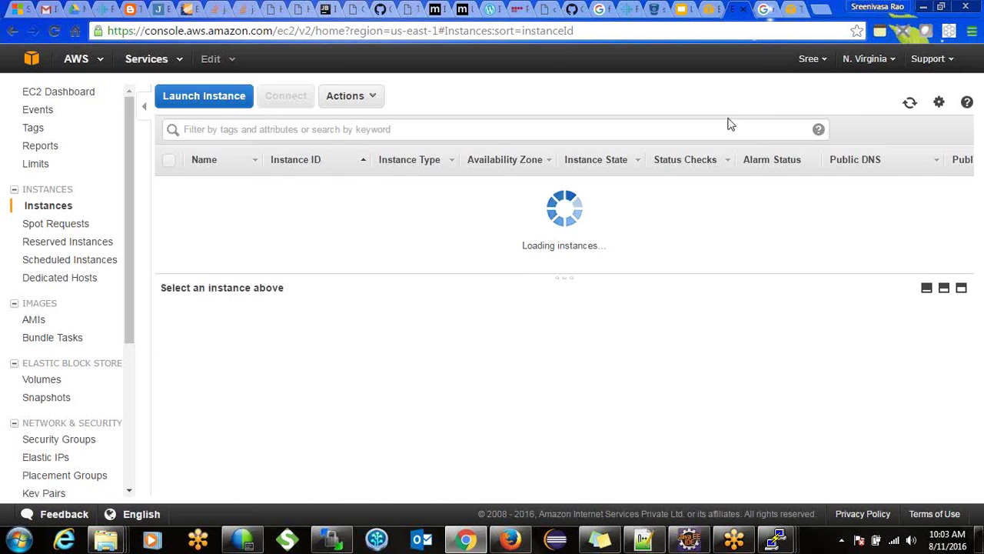
pyautogui.click(910, 103)
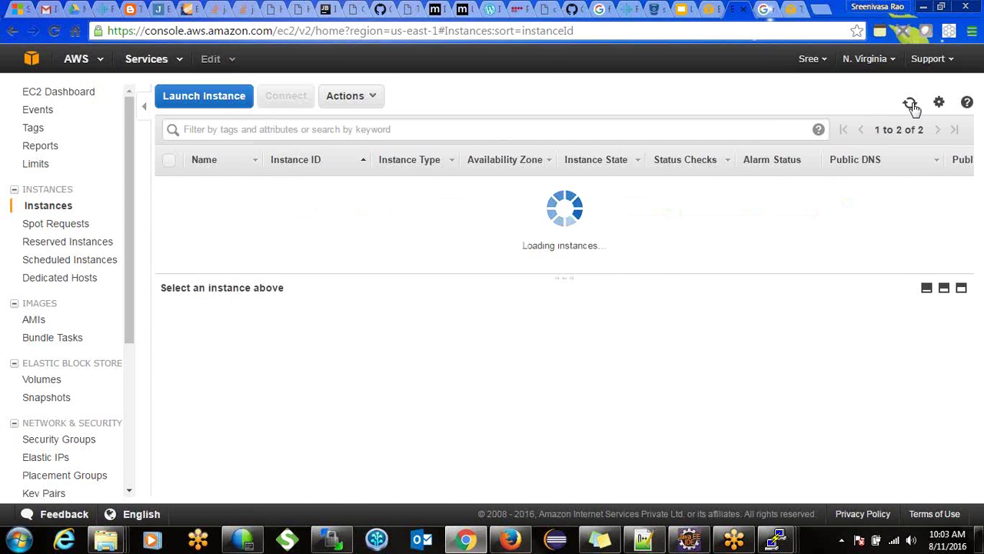
pyautogui.click(911, 104)
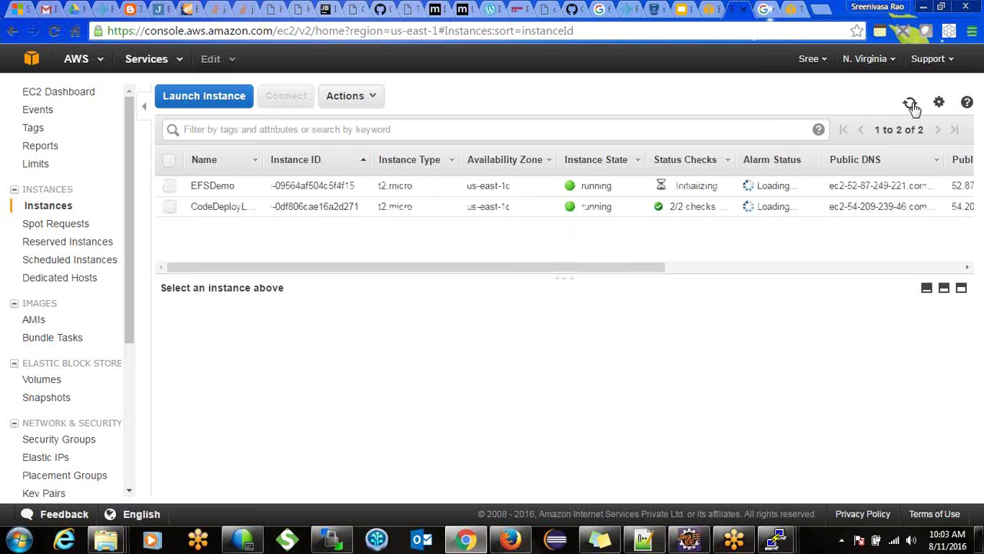
# Switch to WinSCP and open the remote directory /var/log
pyautogui.click(330, 539)
pyautogui.doubleClick(588, 117)
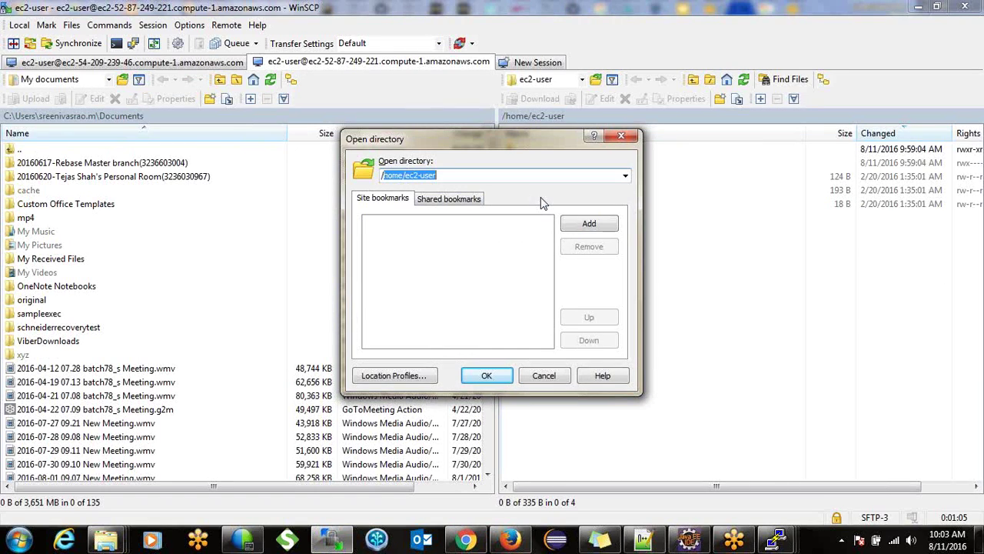
pyautogui.write('/var/lo')
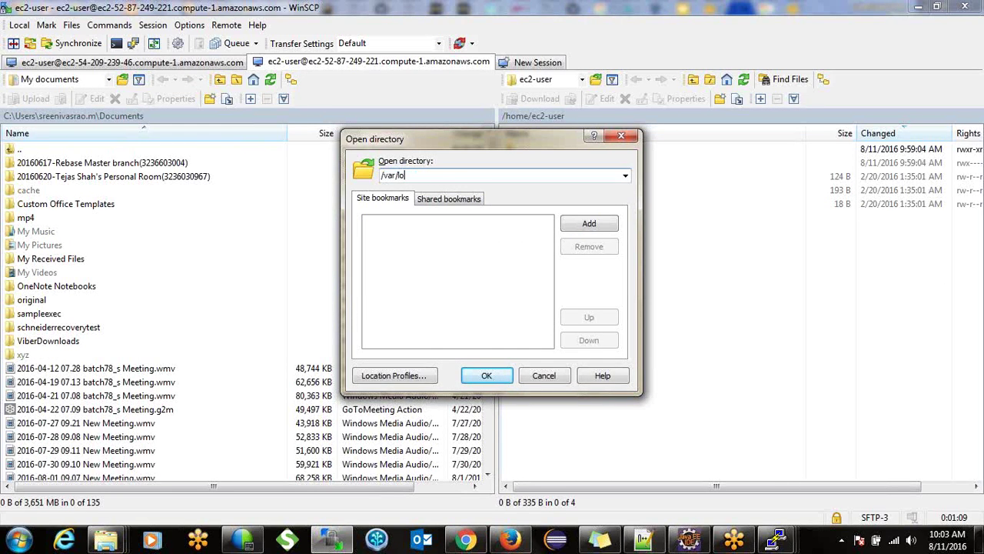
pyautogui.press('BackSpace')
pyautogui.write('o')
pyautogui.press('Return')
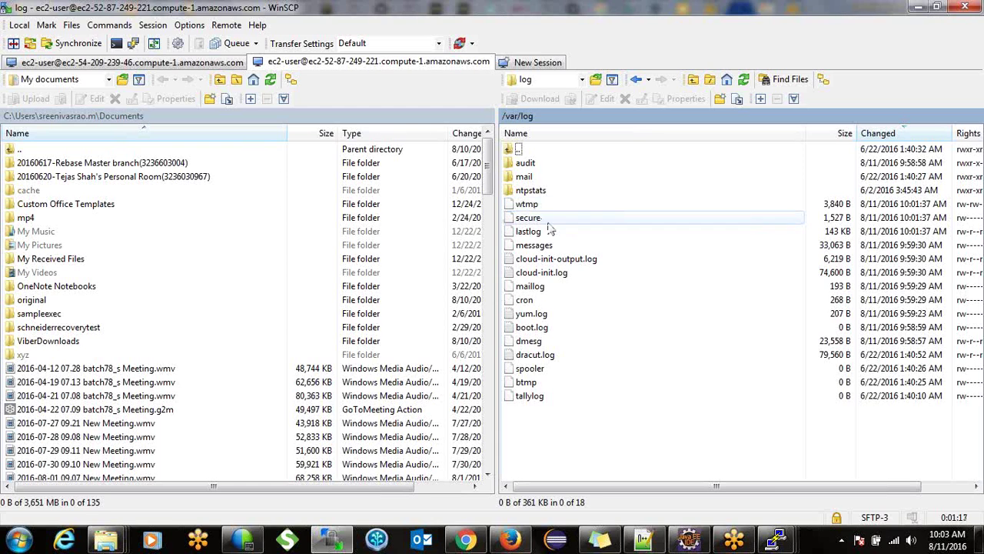
# Open cloud-init-output.log in the editor, read its final entries and close it
pyautogui.click(561, 261)
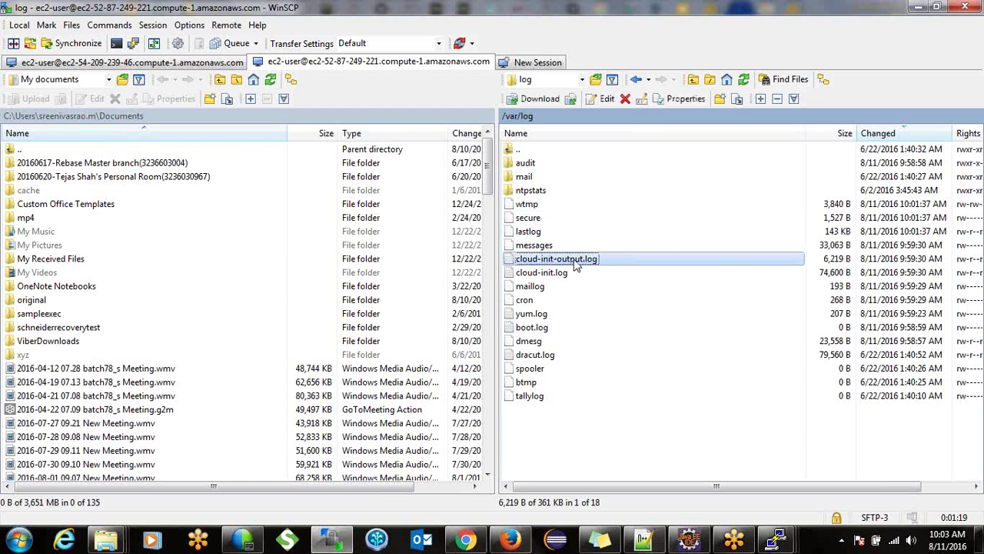
pyautogui.rightClick(575, 263)
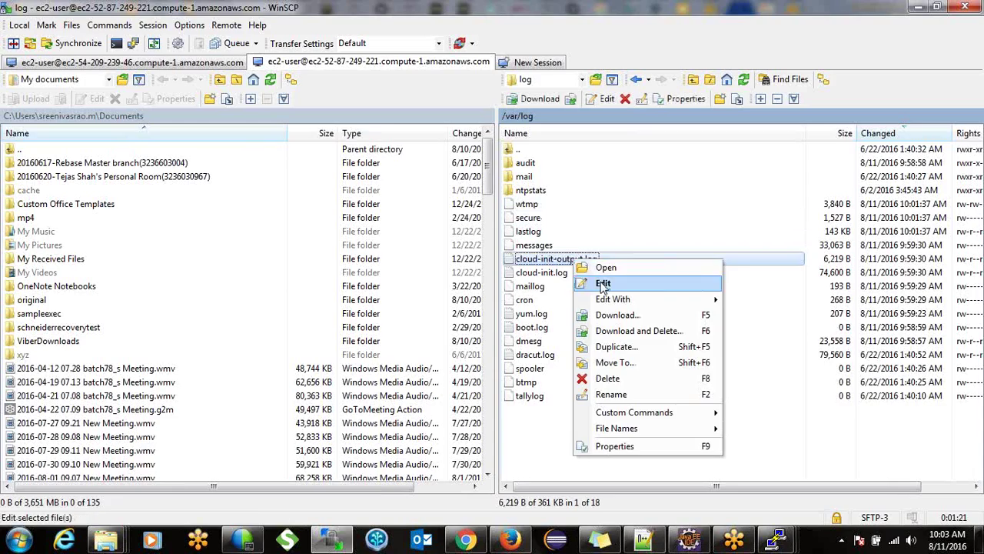
pyautogui.click(602, 283)
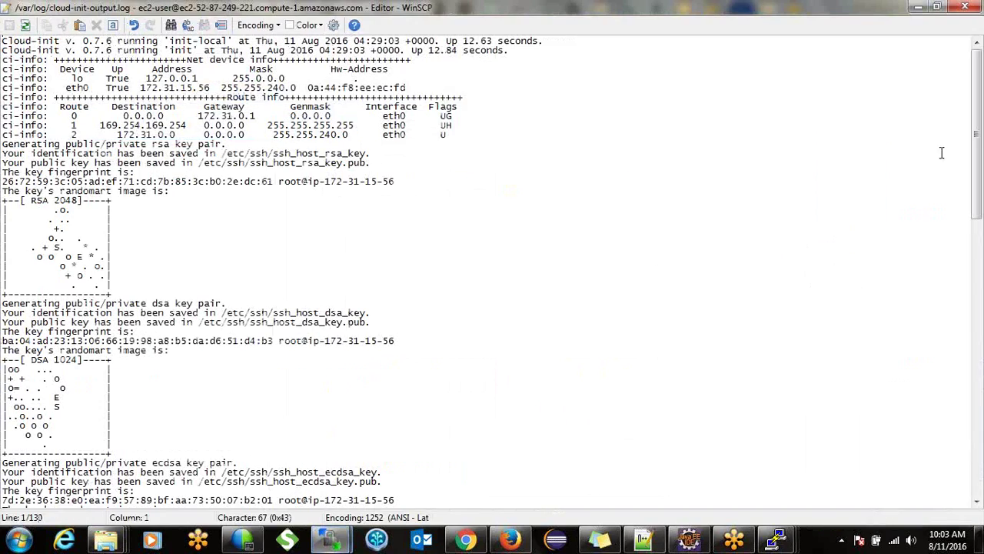
pyautogui.moveTo(978, 113); pyautogui.dragTo(978, 369)
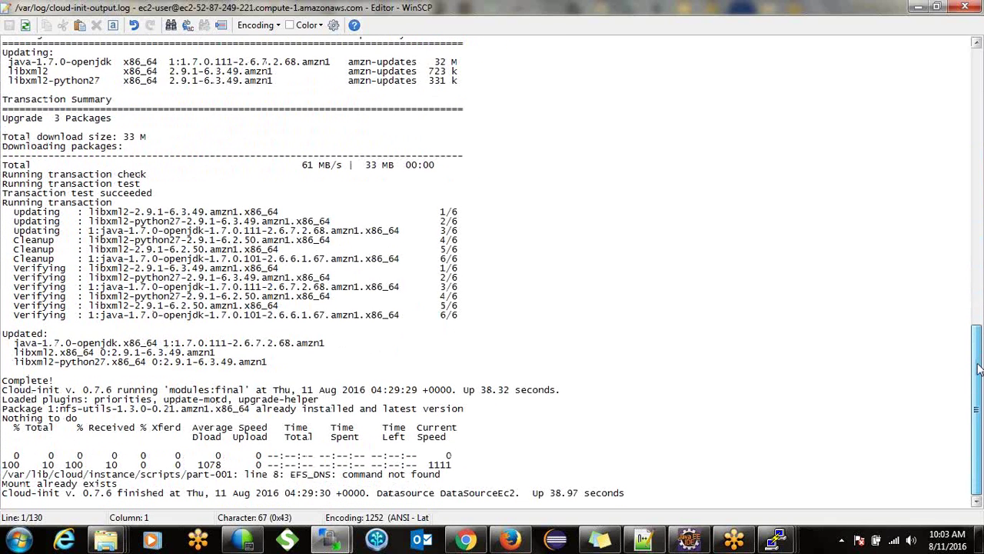
pyautogui.moveTo(978, 369); pyautogui.dragTo(919, 415)
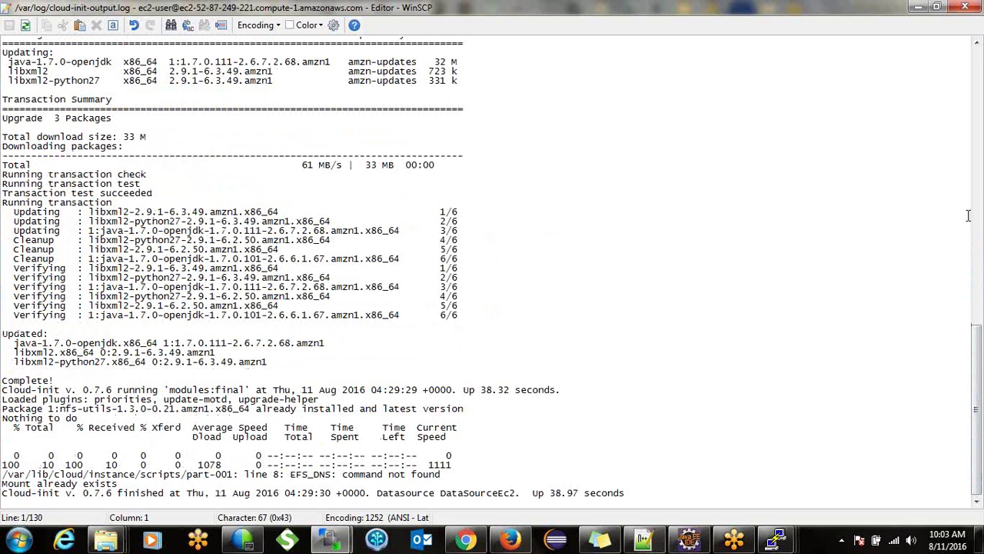
pyautogui.click(967, 7)
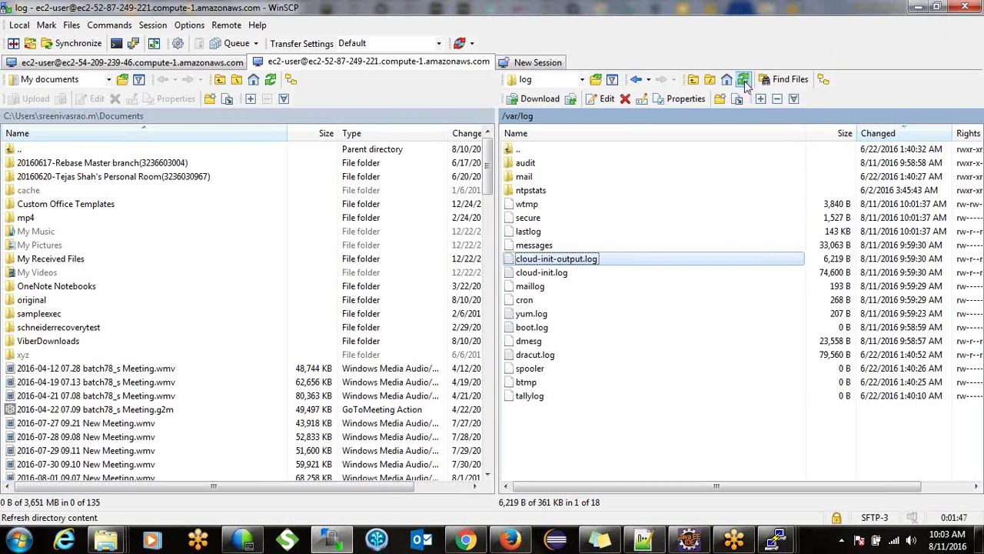
# Refresh the remote directory, reopen cloud-init-output.log and read through to the end of the log
pyautogui.click(744, 80)
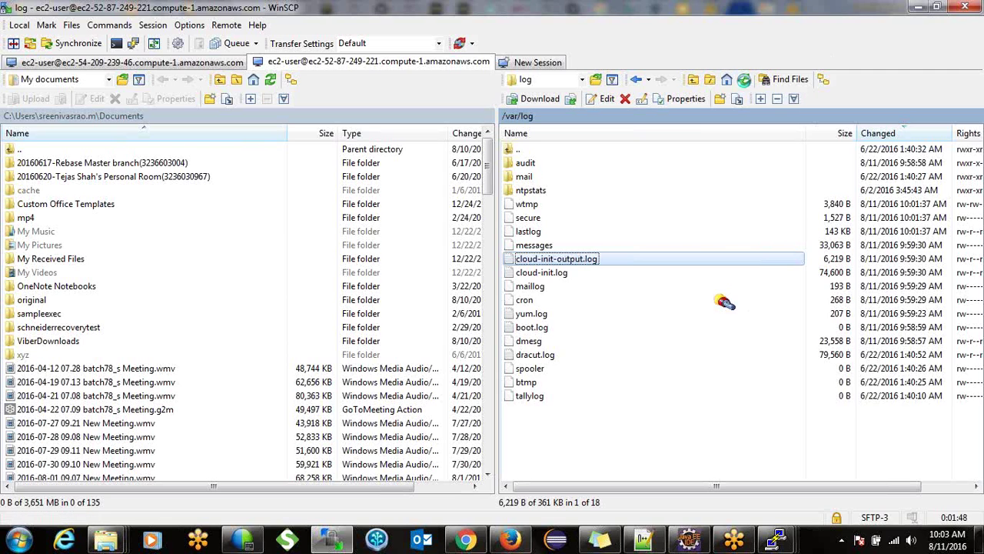
pyautogui.rightClick(569, 262)
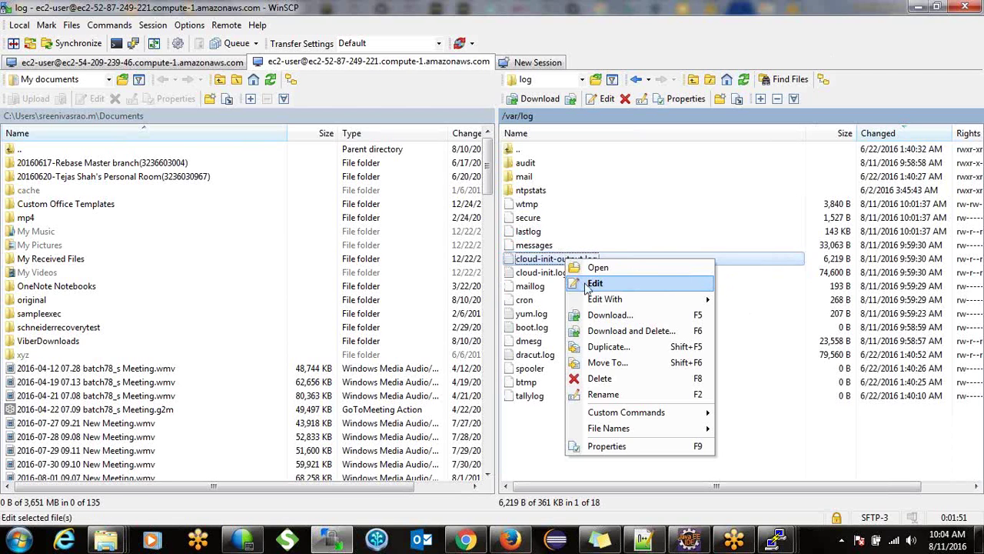
pyautogui.click(592, 283)
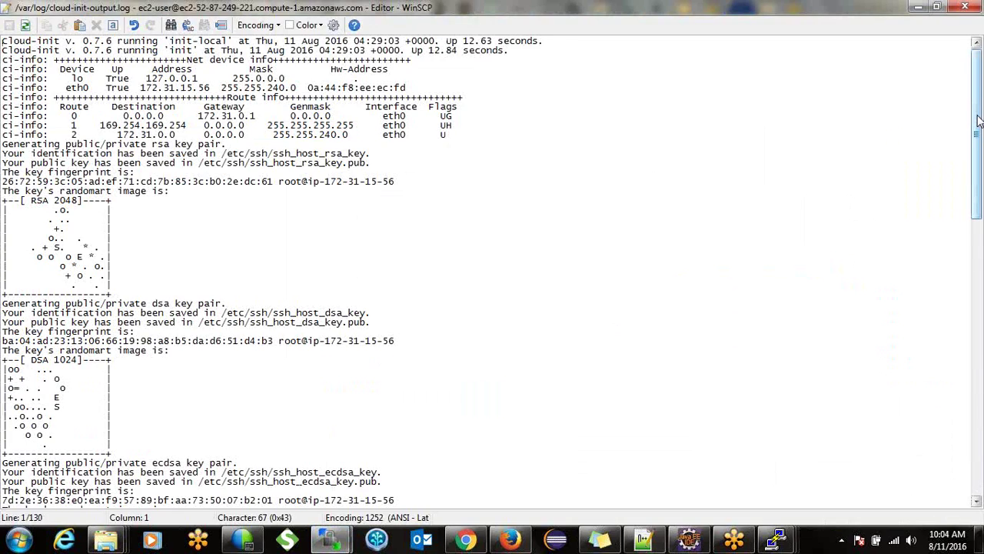
pyautogui.moveTo(978, 119); pyautogui.dragTo(975, 228)
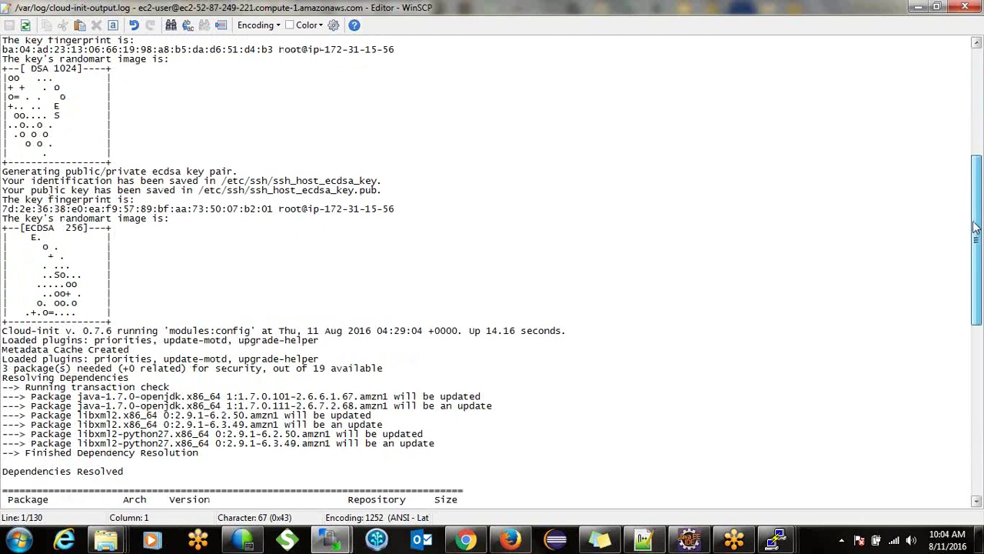
pyautogui.moveTo(975, 228); pyautogui.dragTo(949, 423)
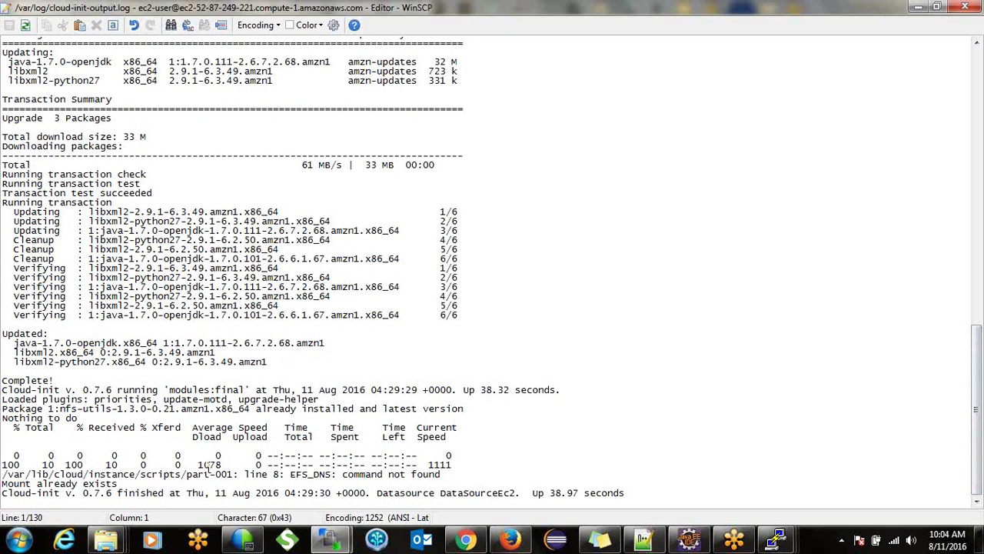
# Examine the log's script line 8 message about EFS_DNS and the nfs-utils package entry
pyautogui.moveTo(293, 474); pyautogui.dragTo(433, 476)
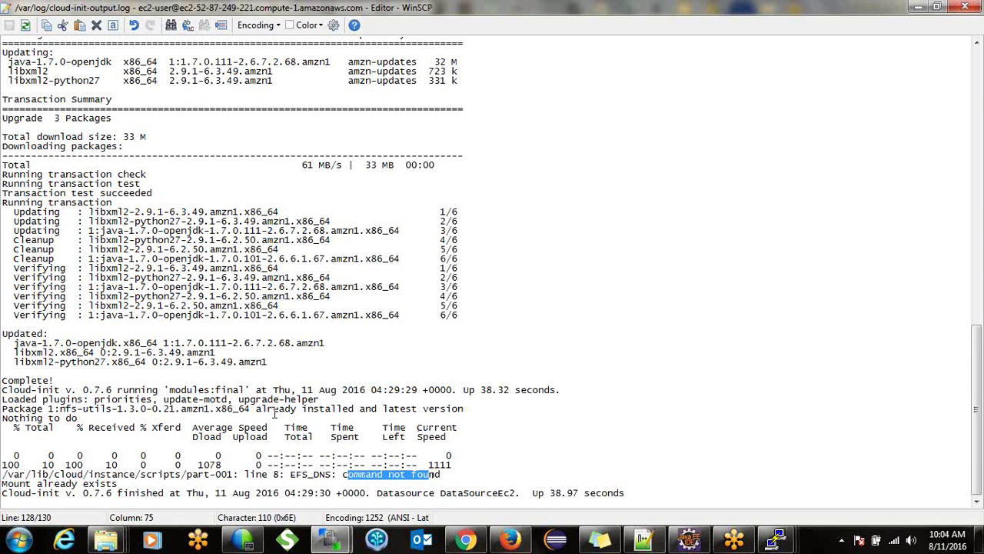
pyautogui.moveTo(59, 412); pyautogui.dragTo(217, 419)
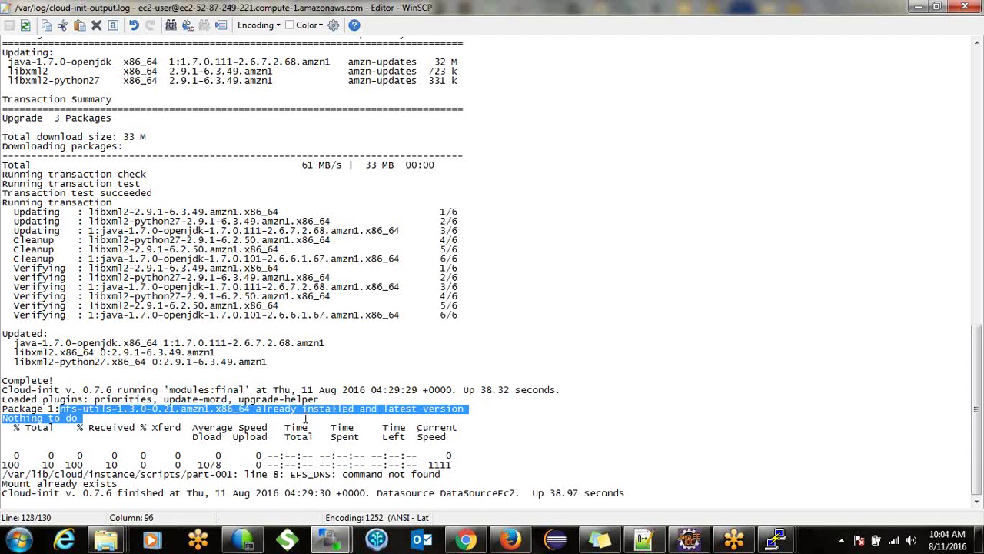
pyautogui.doubleClick(385, 411)
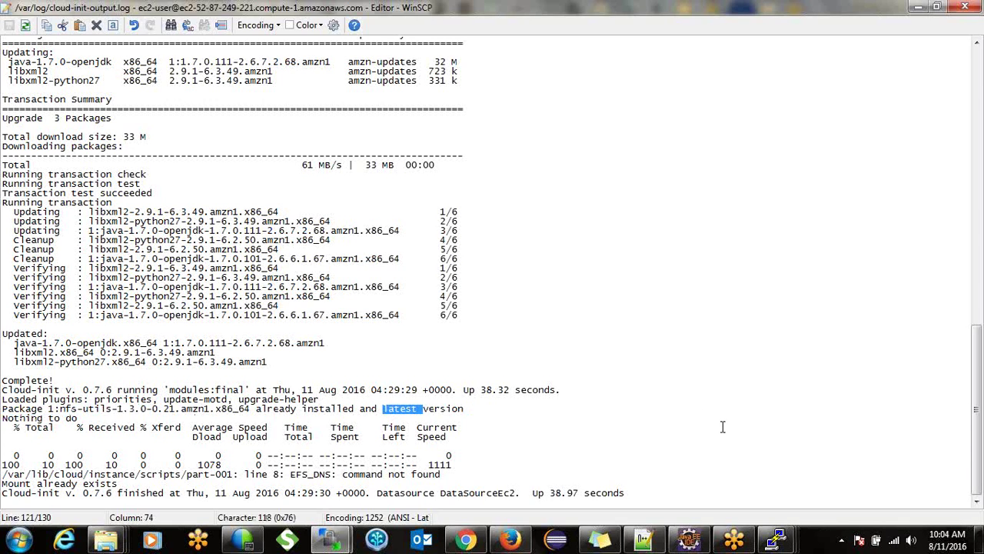
# Switch to Notepad++ to inspect the EFS_DNS assignment in efsmount.txt, and return to the WinSCP log to compare
pyautogui.click(645, 540)
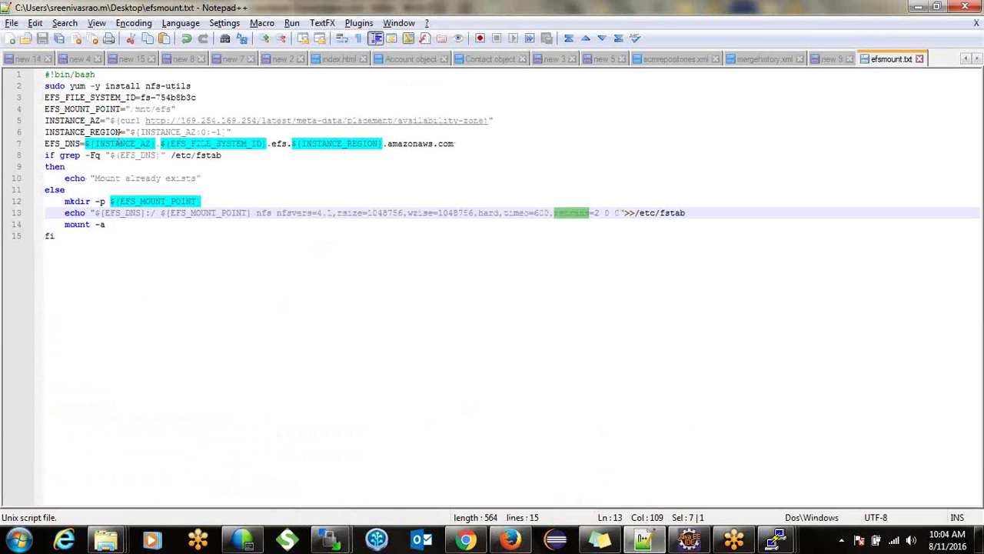
pyautogui.doubleClick(55, 144)
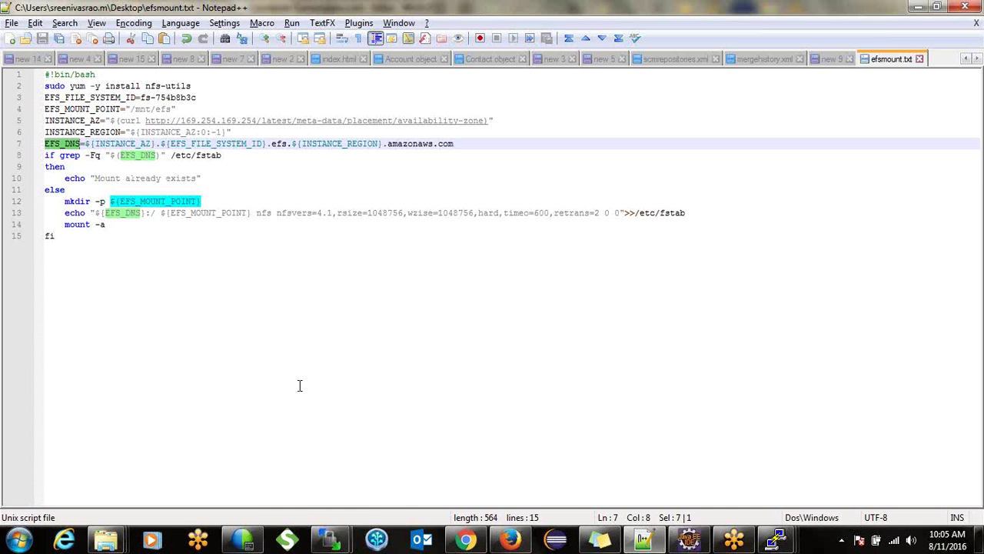
pyautogui.moveTo(329, 540)
pyautogui.click(426, 492)
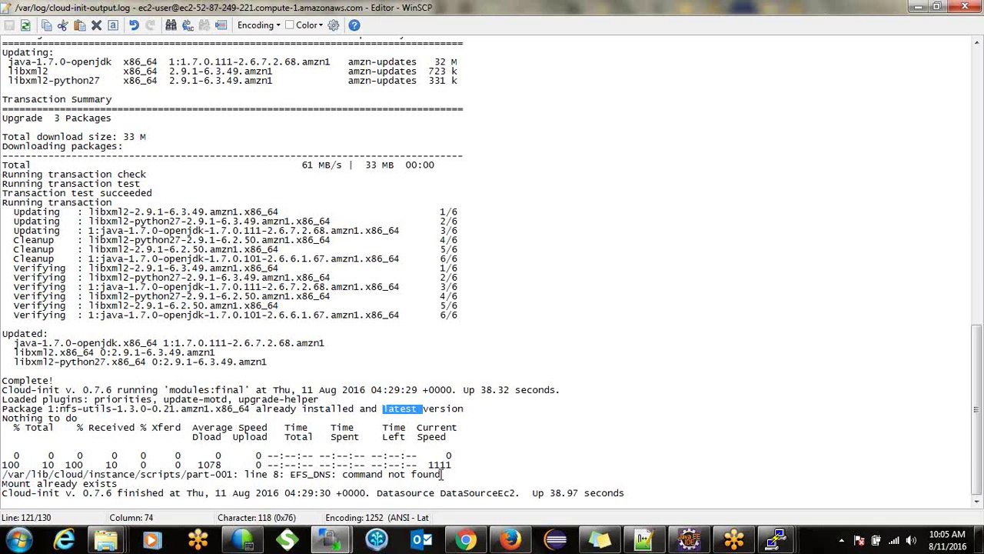
# Close the open log file, switch to Chrome and refresh the EC2 instances list
pyautogui.click(966, 7)
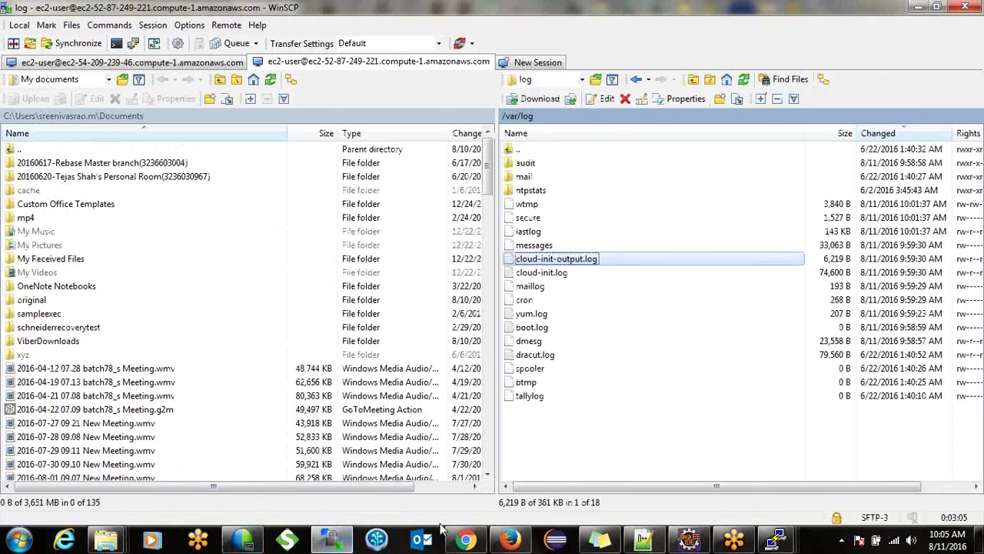
pyautogui.click(465, 541)
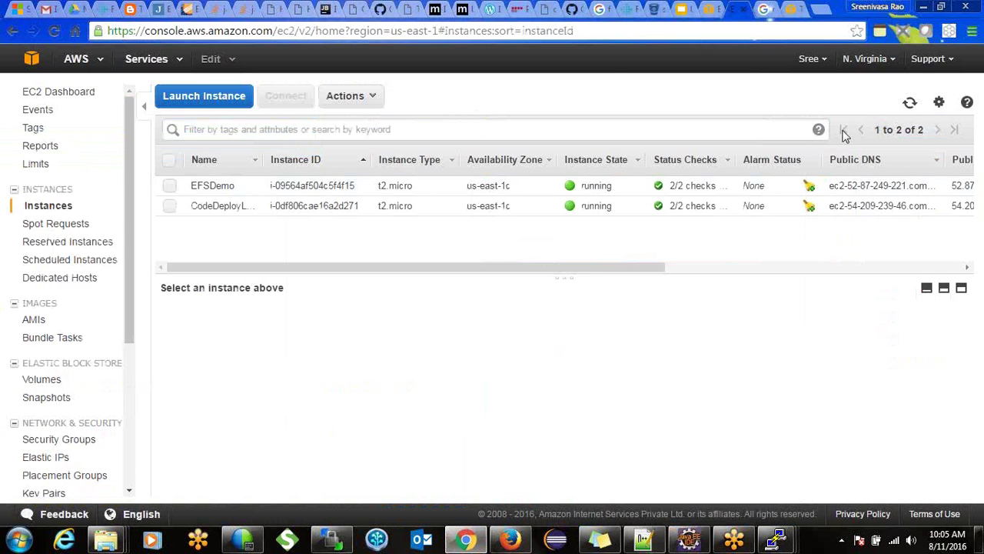
pyautogui.click(911, 103)
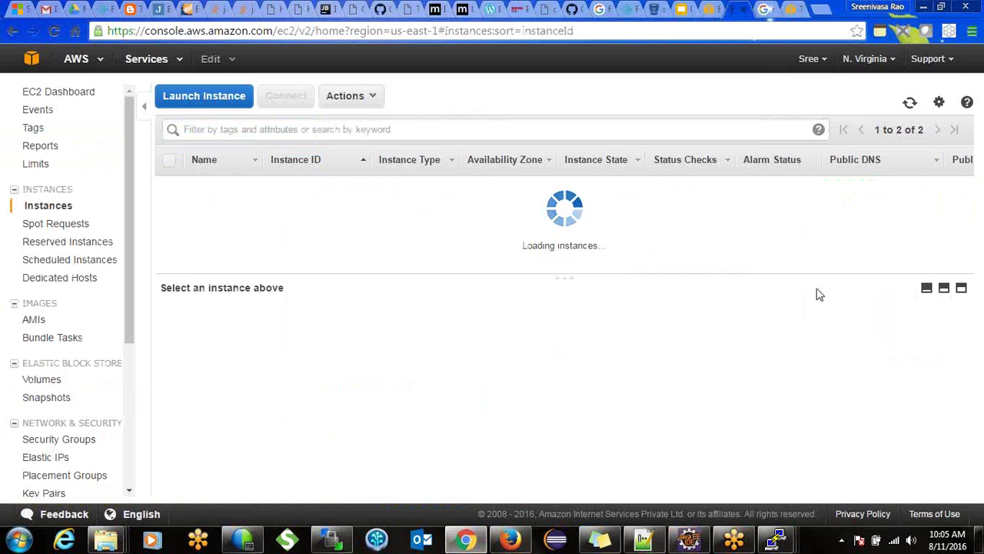
# Switch to the PuTTY session on ip-172-31-15-56 and clear the terminal
pyautogui.moveTo(778, 541)
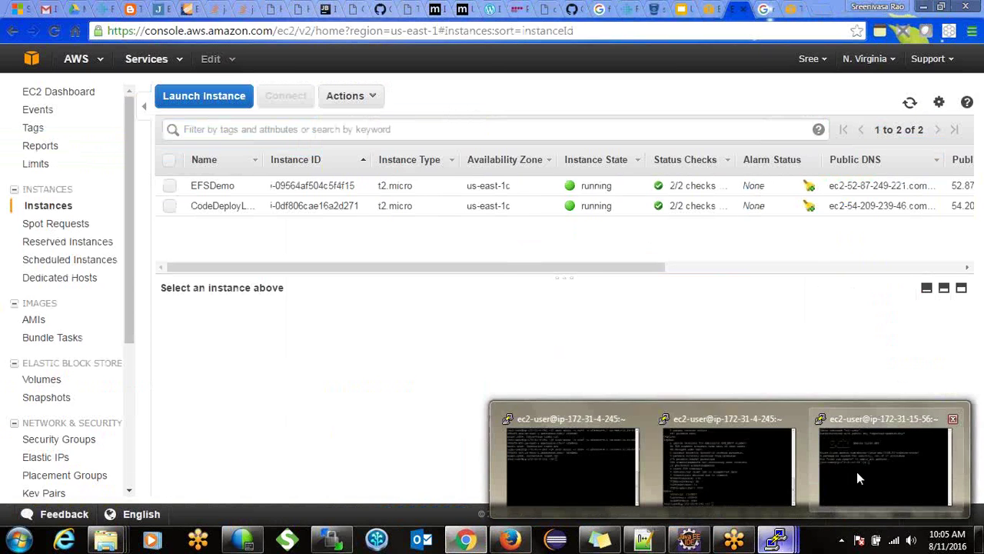
pyautogui.click(857, 471)
pyautogui.write('c')
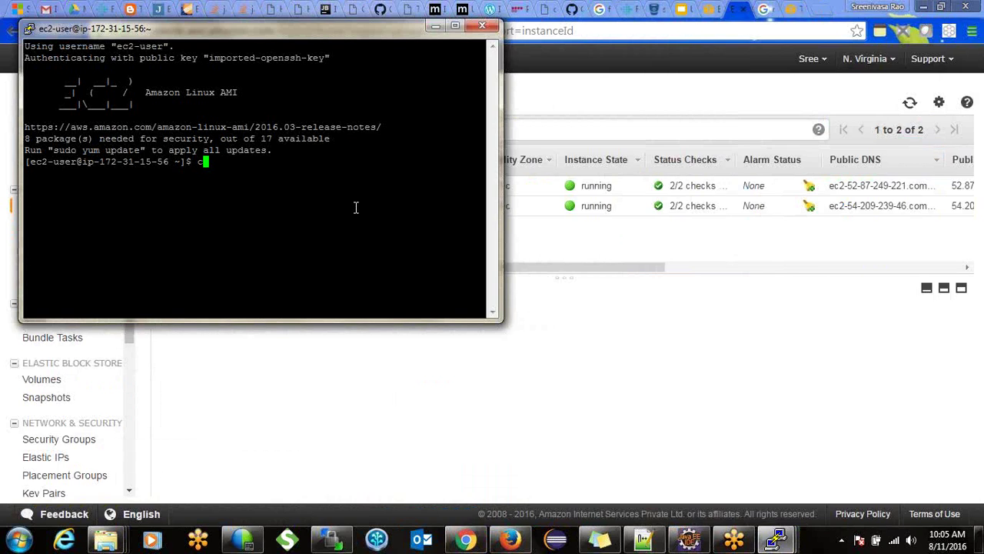
pyautogui.write('lear')
pyautogui.press('Return')
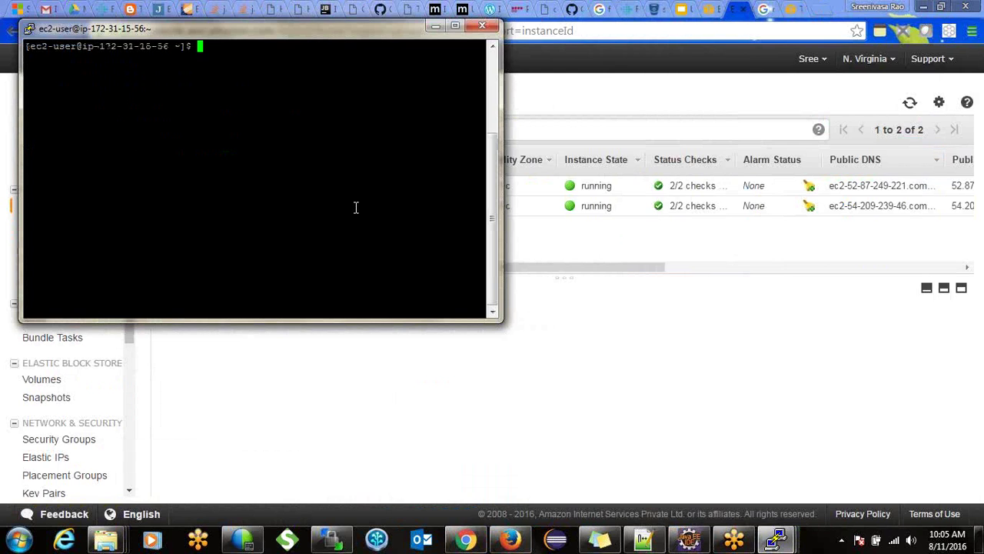
# Create a directory named efsdemo in the instance's home folder
pyautogui.write('mkdir')
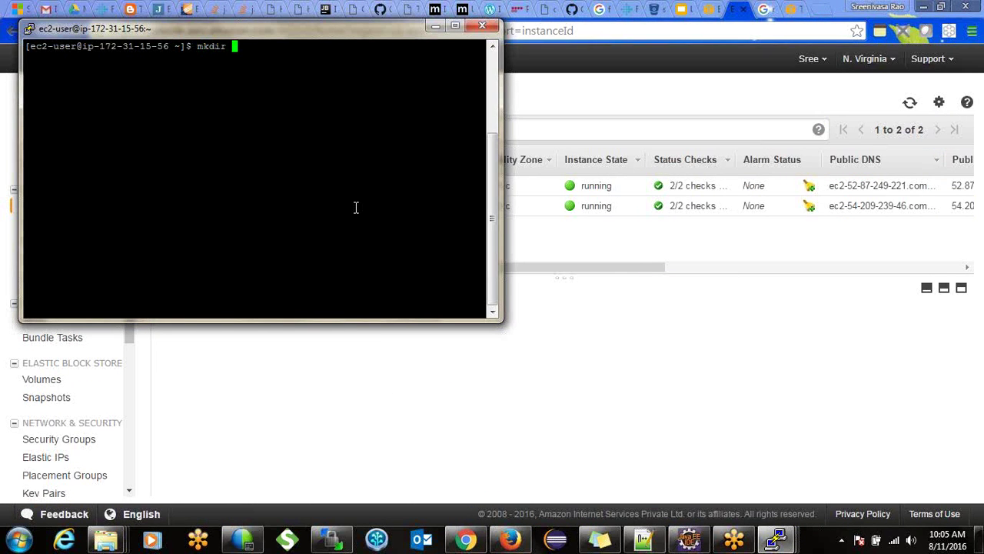
pyautogui.write(' efe mo')
pyautogui.press('BackSpace')
pyautogui.press('BackSpace')
pyautogui.press('BackSpace')
pyautogui.write('demo')
pyautogui.press('Return')
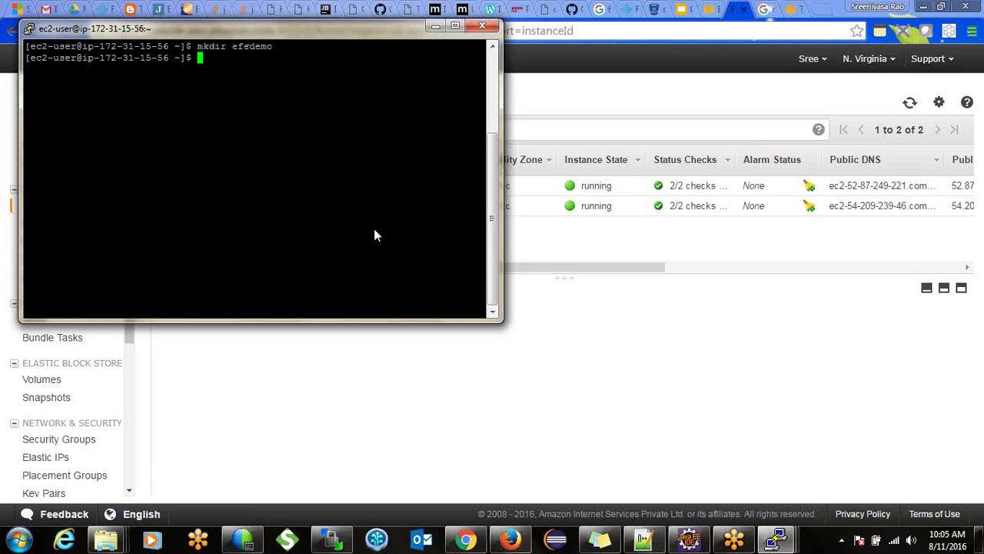
# Switch to Notepad++ and copy the nfsvers=4.1 mount command for fs-b0995af9 and efsdemo from the new 9 document
pyautogui.click(643, 540)
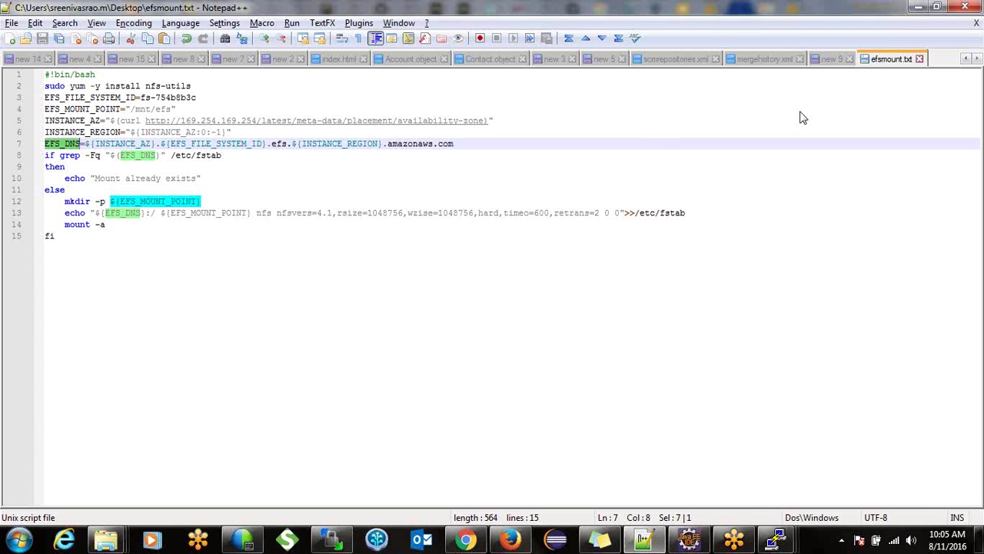
pyautogui.click(833, 58)
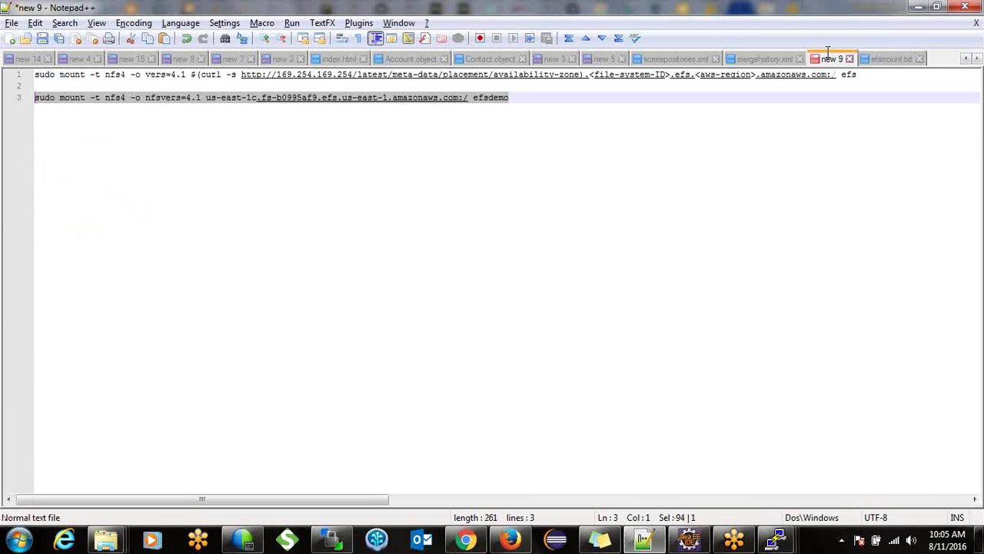
pyautogui.click(539, 107)
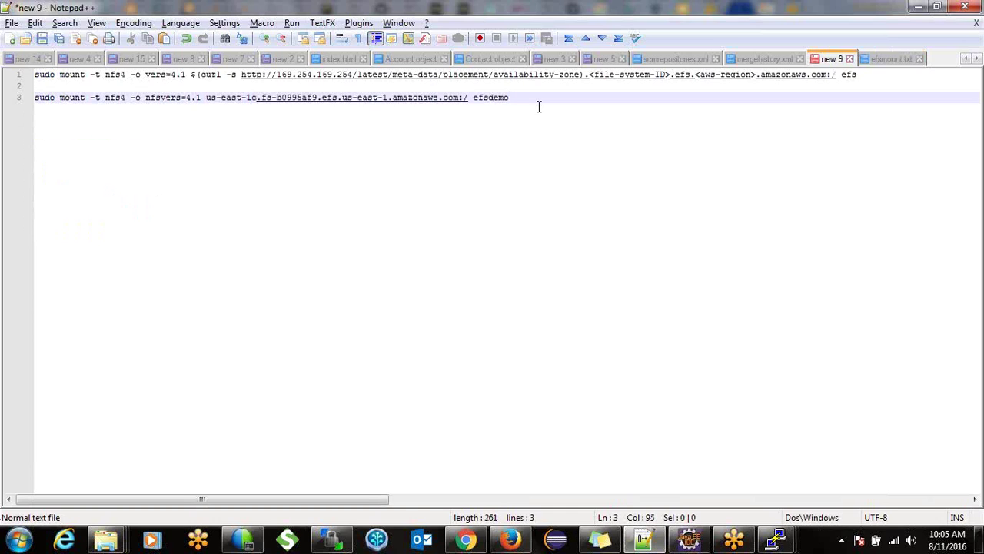
pyautogui.hotkey('shift', 'Home')
pyautogui.hotkey('ctrl', 'c')
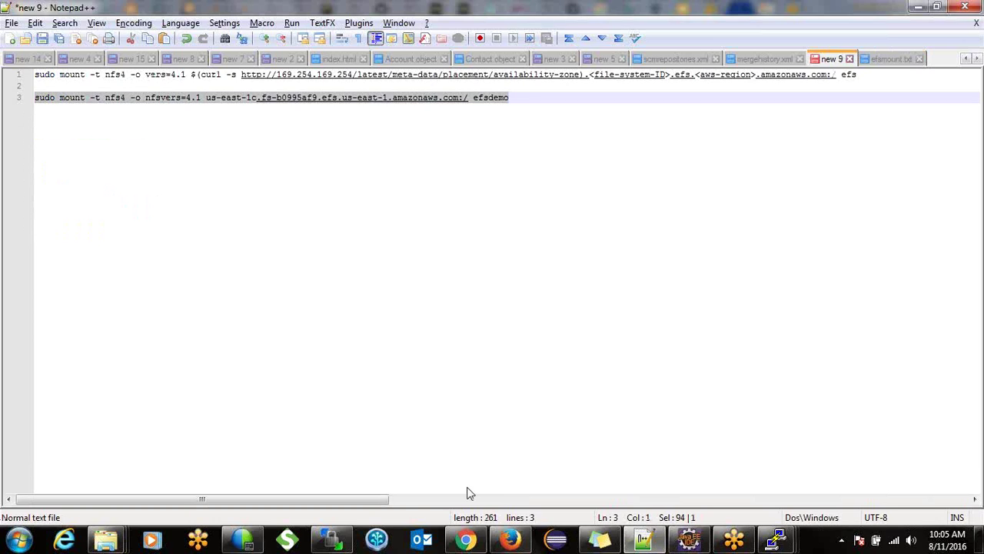
# Check the EFSDemo instance's availability zone in Chrome, and run the copied mount command in the PuTTY session on ip-172-31-15-56
pyautogui.click(465, 539)
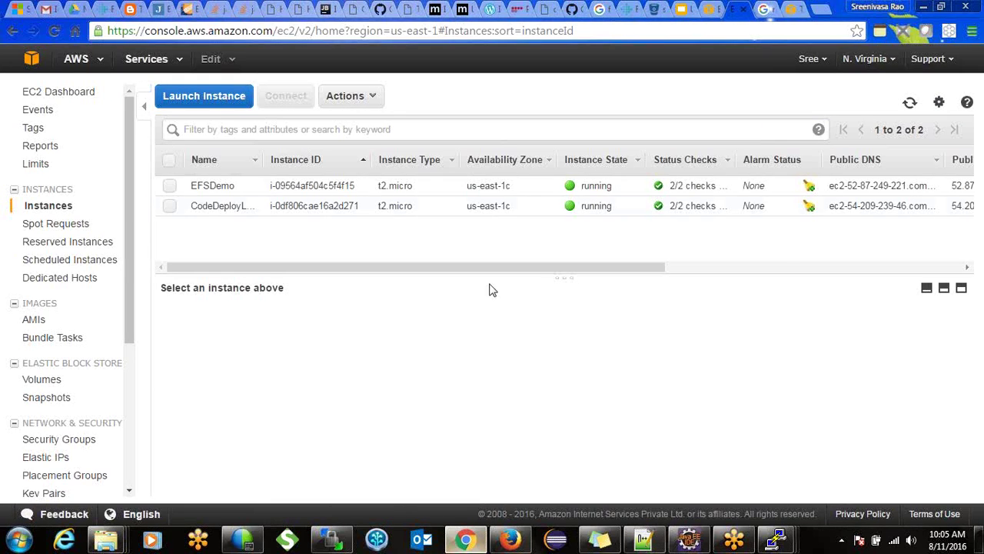
pyautogui.click(510, 186)
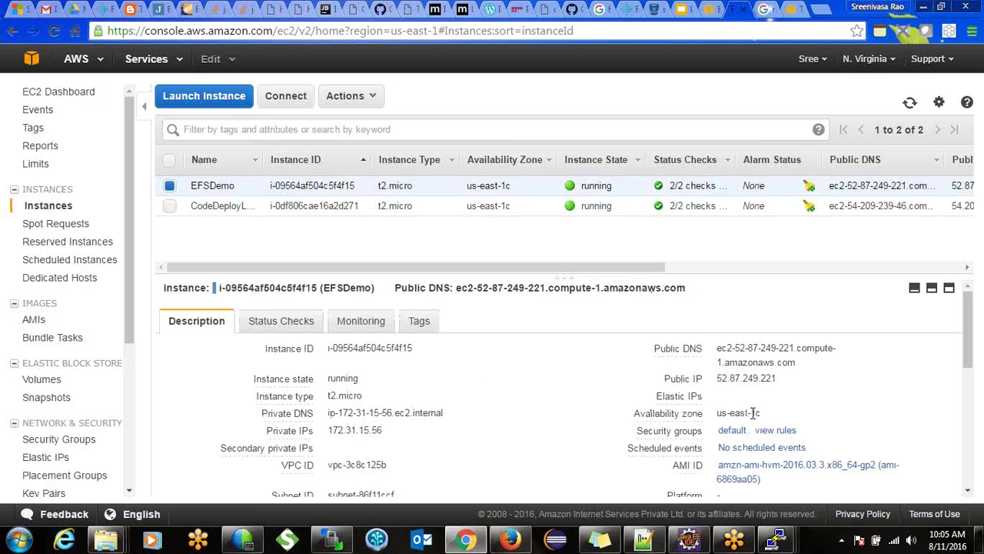
pyautogui.moveTo(779, 539)
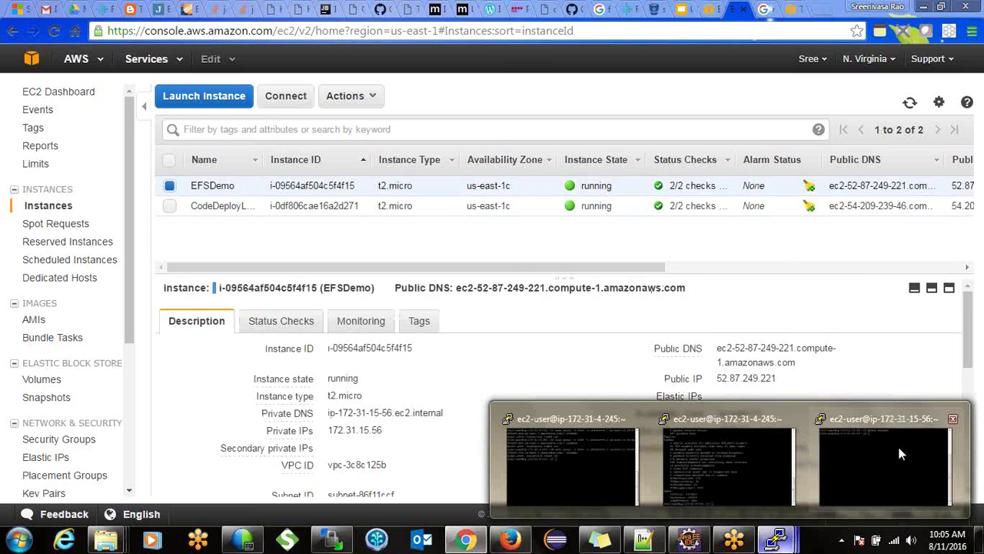
pyautogui.click(898, 454)
pyautogui.rightClick(605, 283)
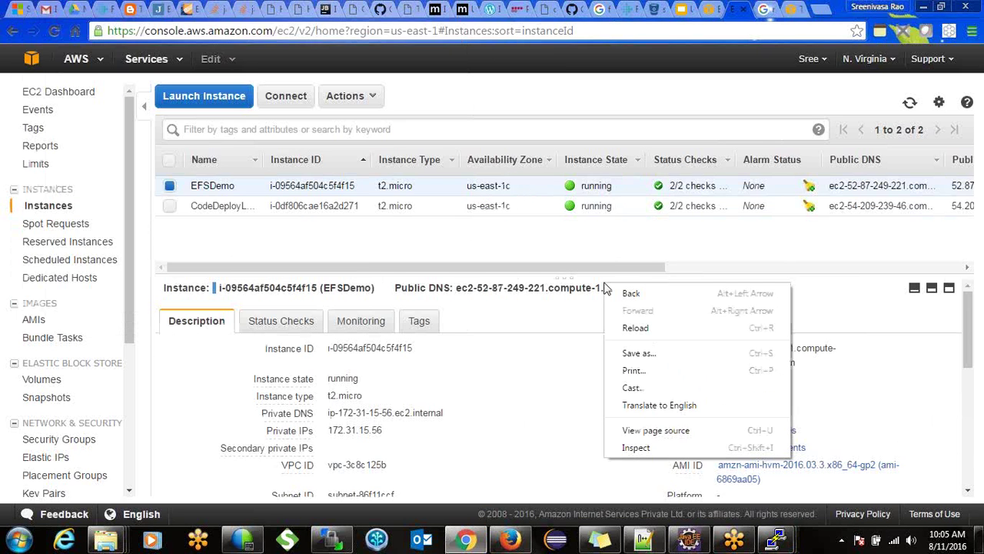
pyautogui.moveTo(778, 539)
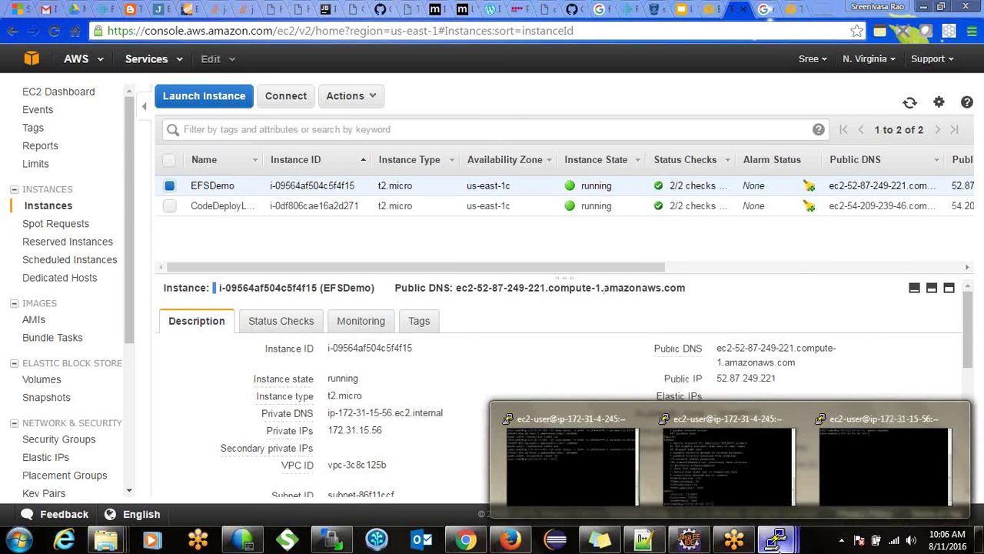
pyautogui.click(866, 471)
pyautogui.rightClick(366, 138)
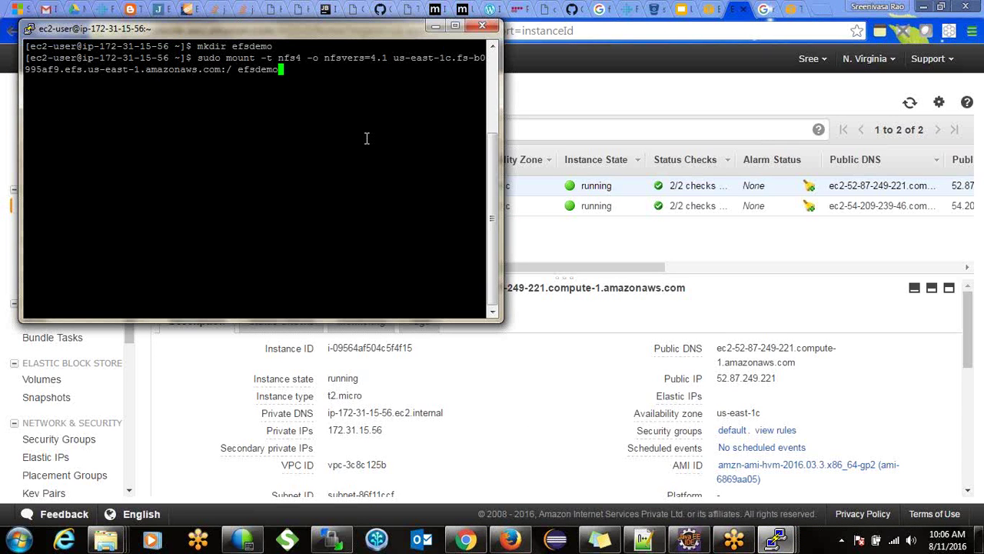
pyautogui.press('Return')
# In Chrome's EFS console, open the file system access settings of the EFSDemo file system
pyautogui.click(709, 9)
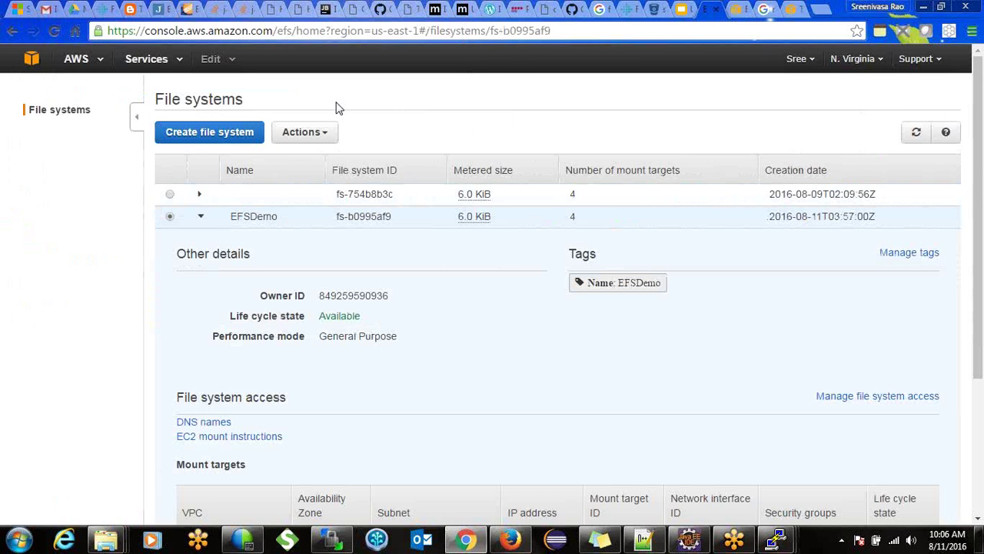
pyautogui.click(319, 133)
pyautogui.click(323, 160)
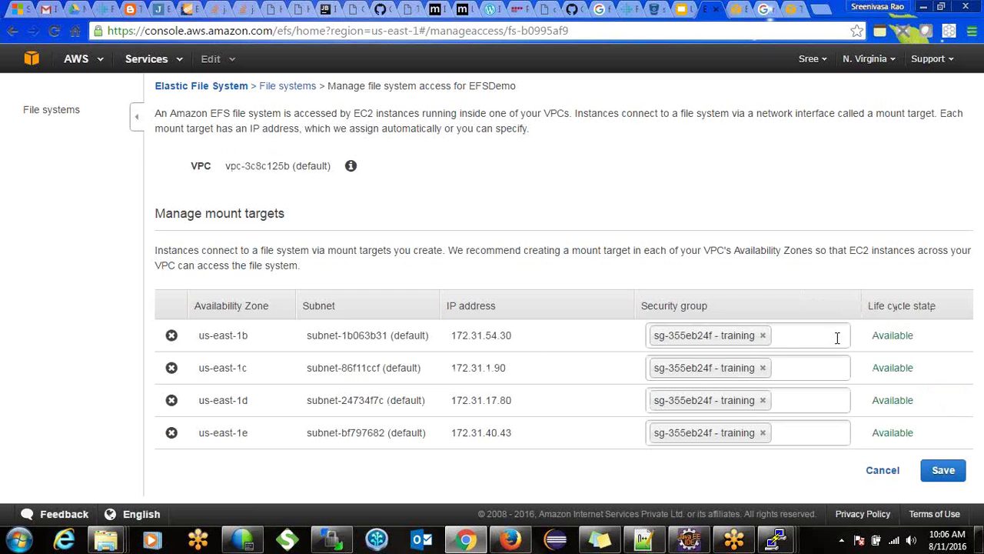
# Replace the training security group with sg-a82e3ed3 - default on all four EFSDemo mount targets, and save the changes
pyautogui.click(763, 337)
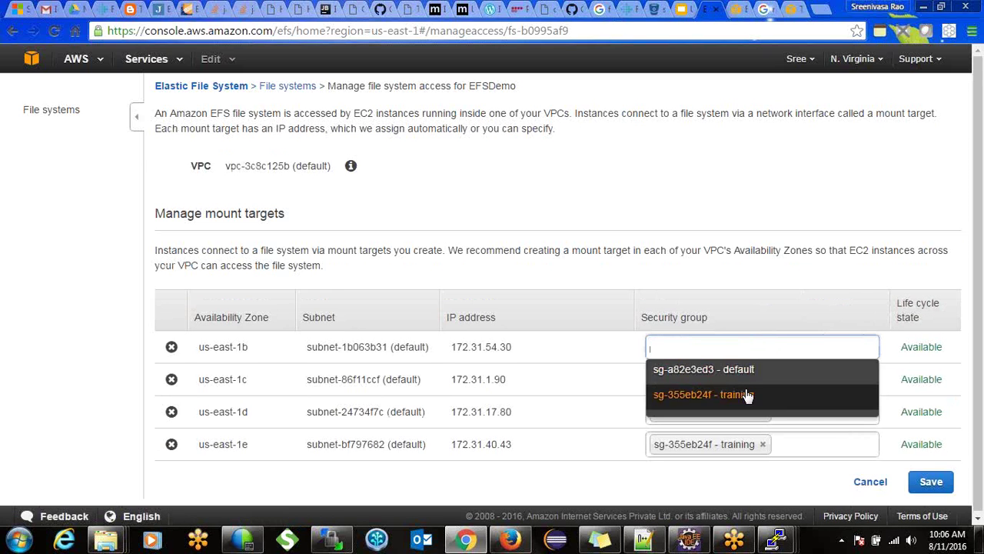
pyautogui.click(742, 370)
pyautogui.click(762, 369)
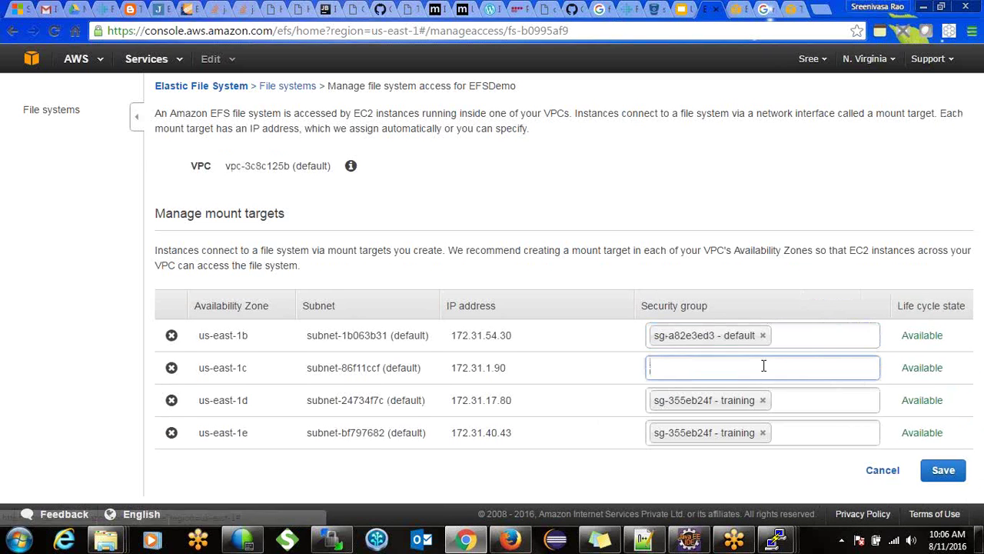
pyautogui.click(744, 413)
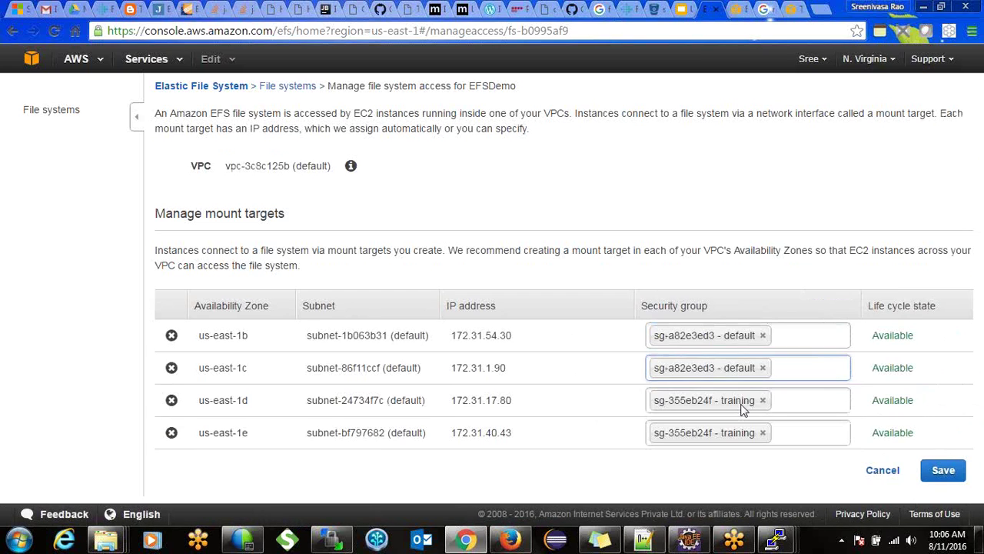
pyautogui.click(763, 400)
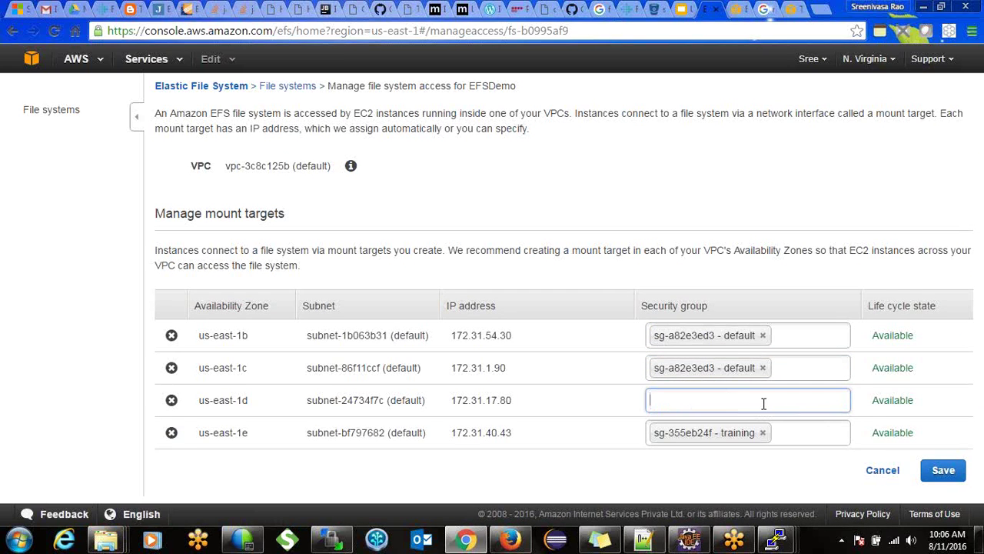
pyautogui.click(760, 410)
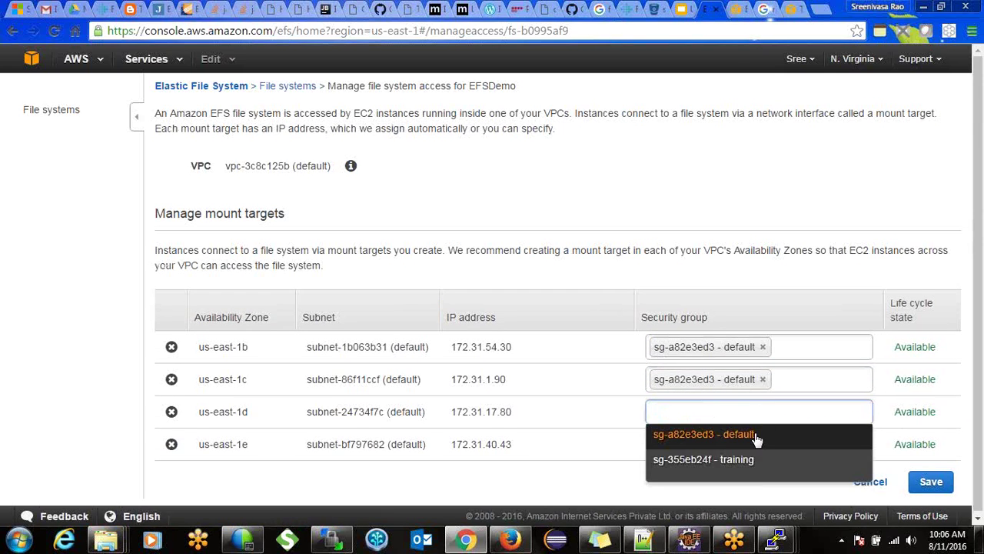
pyautogui.click(758, 436)
pyautogui.click(763, 433)
pyautogui.click(764, 433)
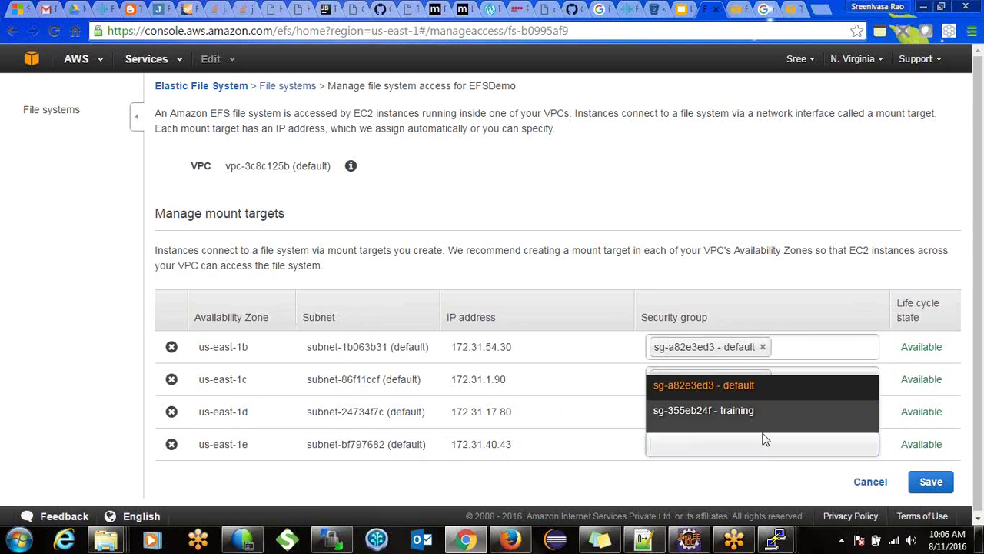
pyautogui.click(747, 388)
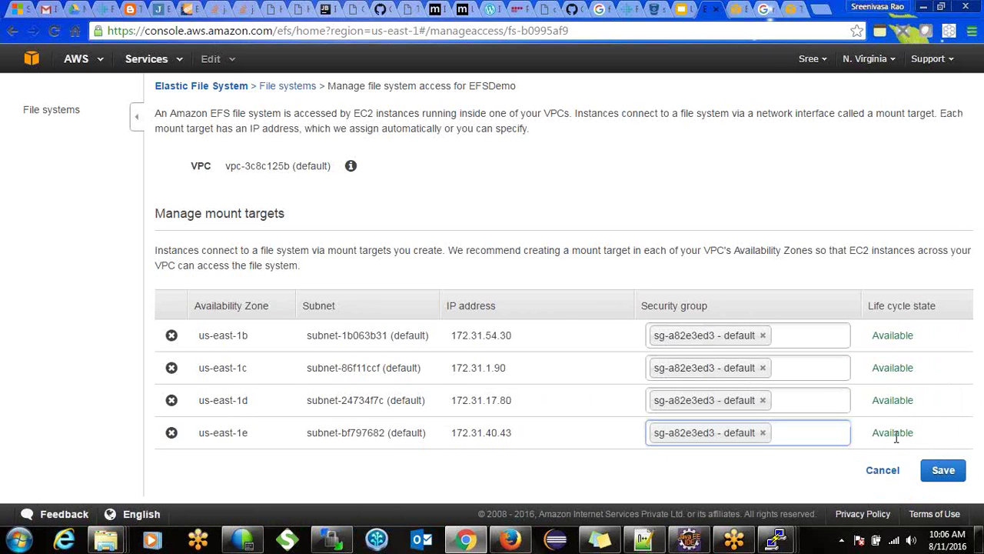
pyautogui.click(940, 471)
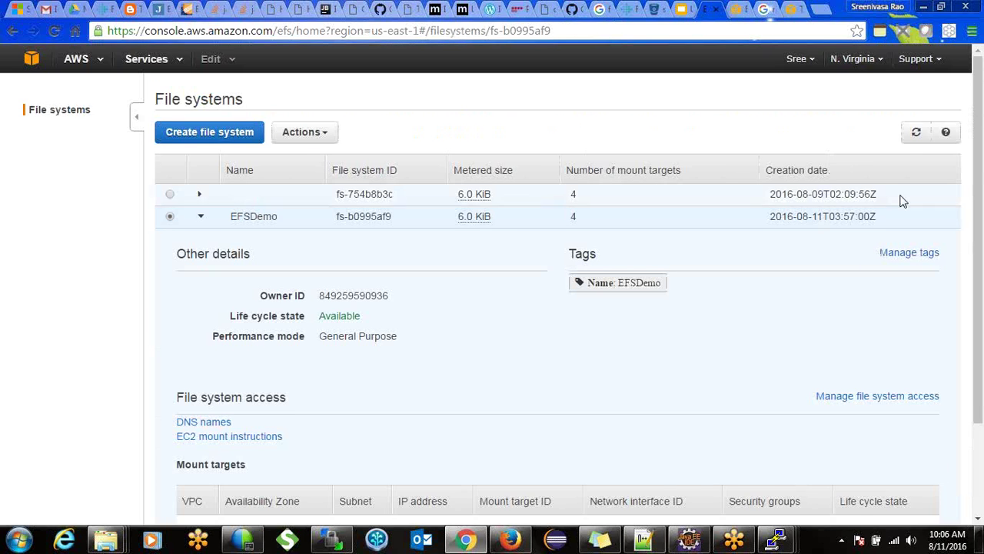
# Refresh the file systems list and check the security groups and life cycle states of EFSDemo's mount targets
pyautogui.click(915, 133)
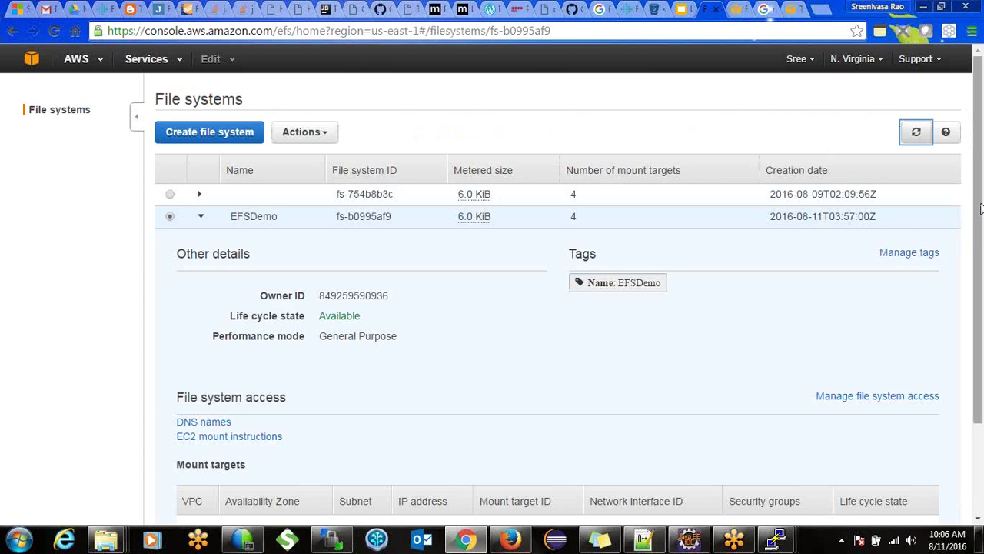
pyautogui.moveTo(977, 177); pyautogui.dragTo(981, 457)
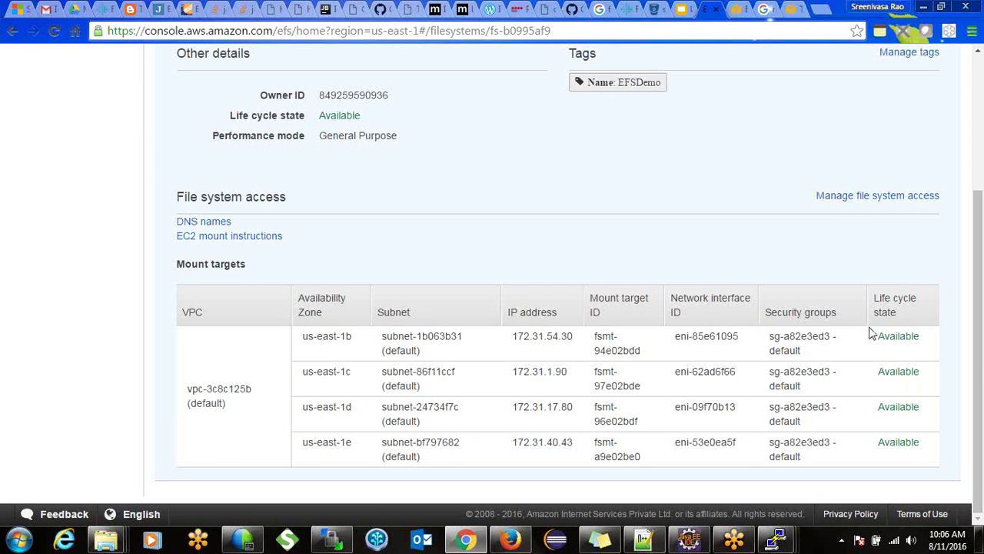
pyautogui.moveTo(874, 337); pyautogui.dragTo(939, 336)
pyautogui.click(790, 174)
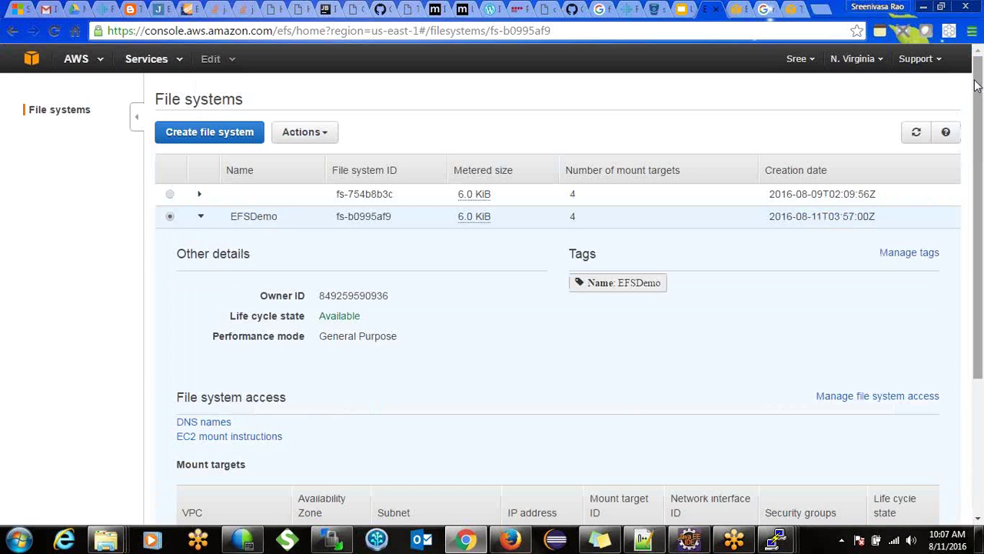
pyautogui.click(977, 86)
pyautogui.click(916, 132)
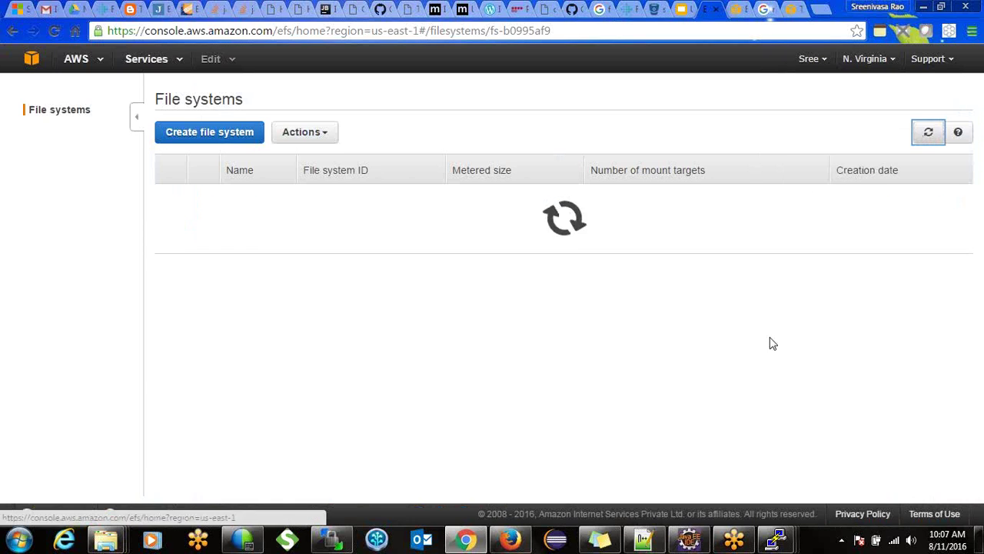
# Return to the PuTTY session on ip-172-31-15-56, list the home directory's contents and change into efsdemo
pyautogui.moveTo(780, 543)
pyautogui.click(857, 500)
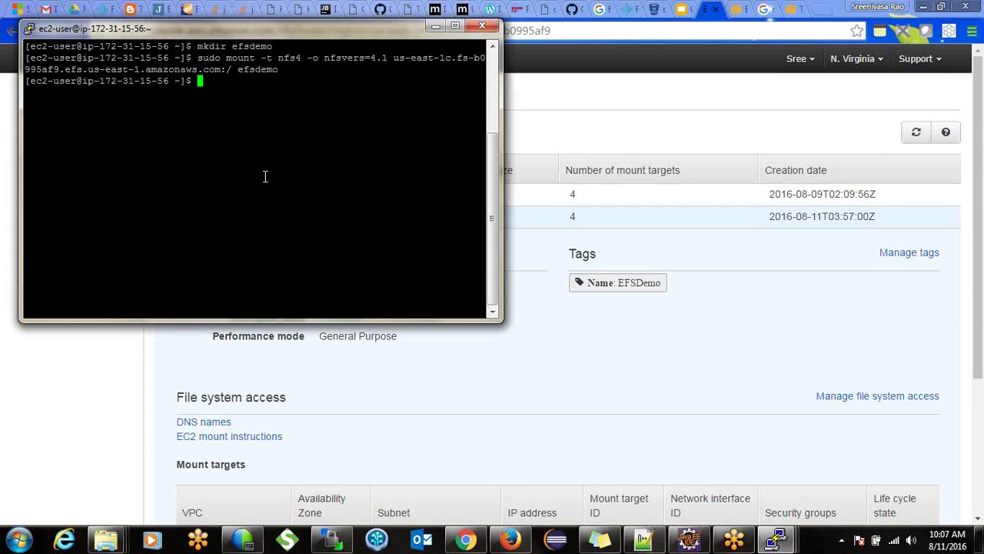
pyautogui.write('ll')
pyautogui.press('Return')
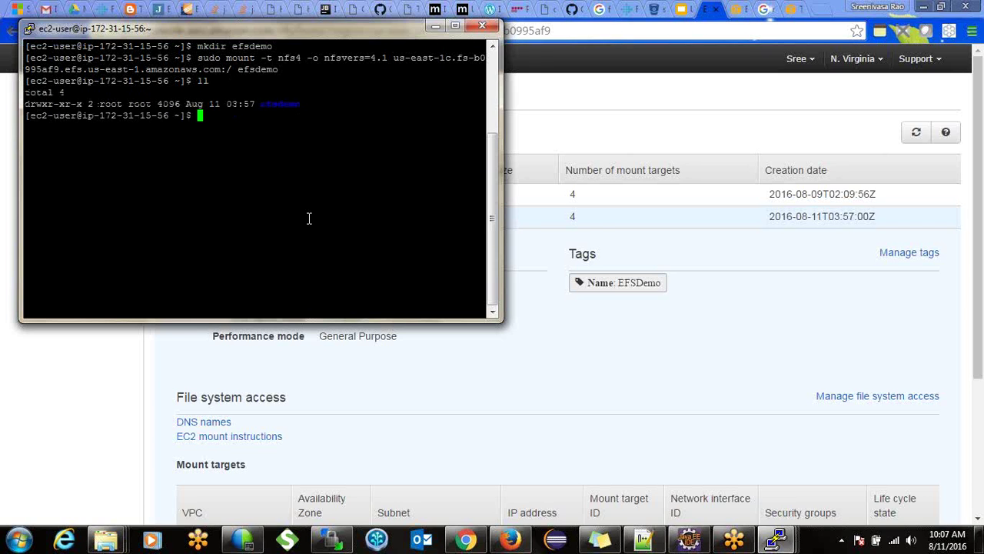
pyautogui.write('cd ef')
pyautogui.press('Tab')
pyautogui.press('Return')
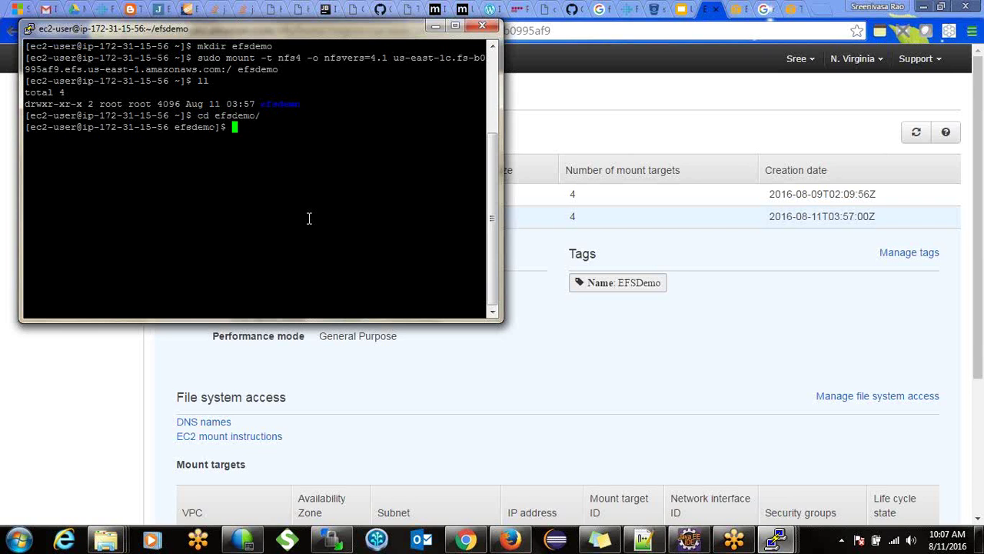
# Clear the terminal and open a new file named efsdemo in nano inside the efsdemo directory
pyautogui.write('clear')
pyautogui.press('Return')
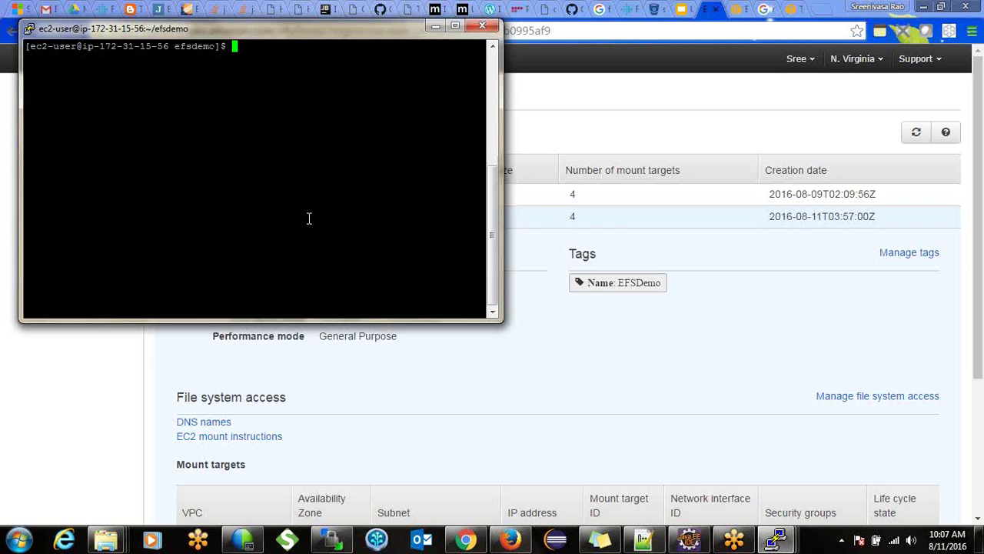
pyautogui.write('nano efs')
pyautogui.write('demo')
pyautogui.press('Return')
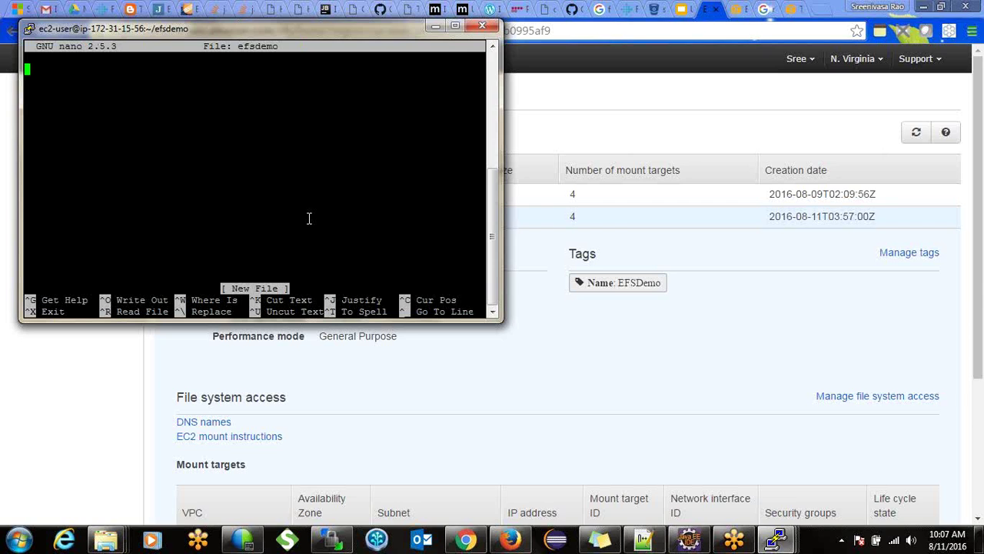
# Write "Hello" and "I know how to configure efs." on two lines and try to save the file as efsdemo
pyautogui.write('Hi')
pyautogui.press('BackSpace')
pyautogui.press('BackSpace')
pyautogui.write('ello')
pyautogui.press('Return')
pyautogui.write('I kno')
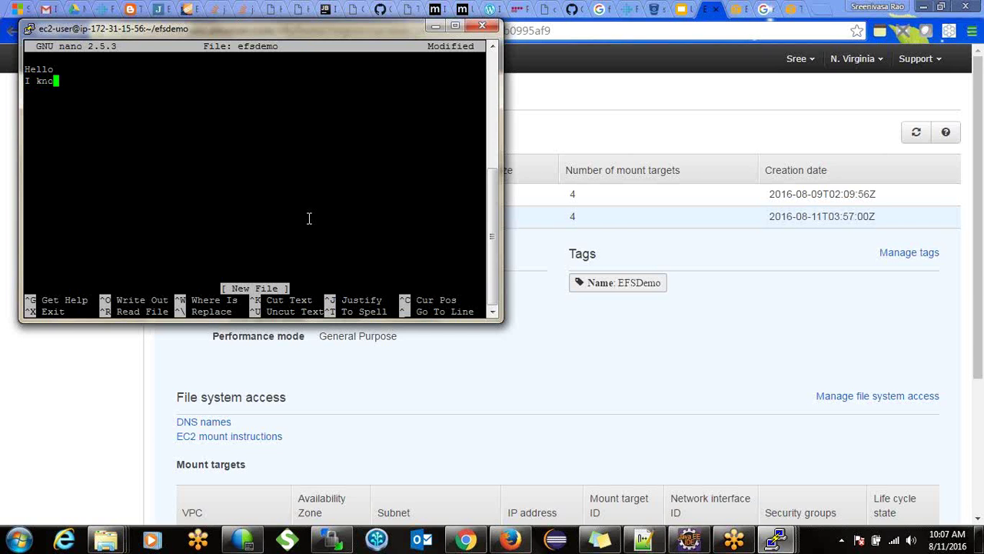
pyautogui.write('w how to configure ')
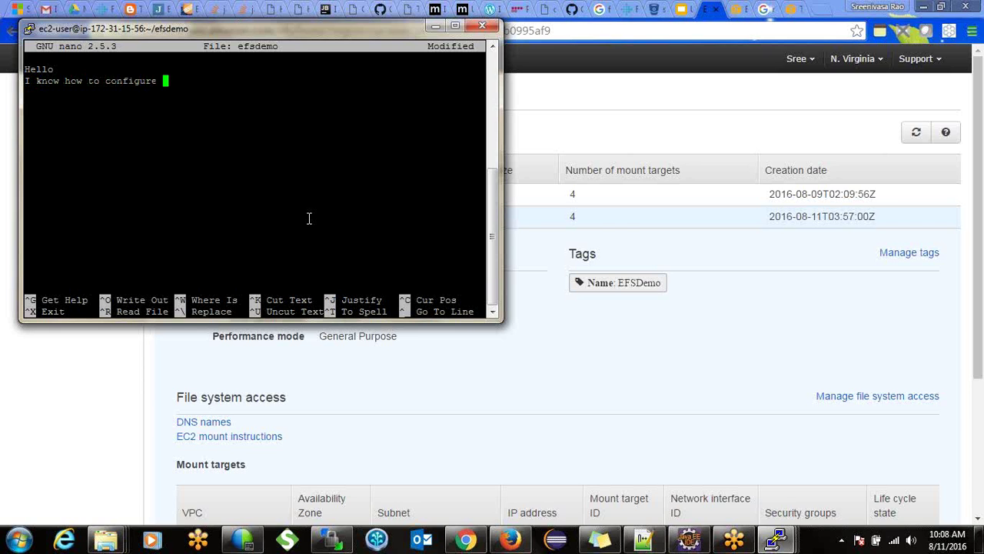
pyautogui.write('efs.')
pyautogui.hotkey('ctrl', 'x')
pyautogui.press('y')
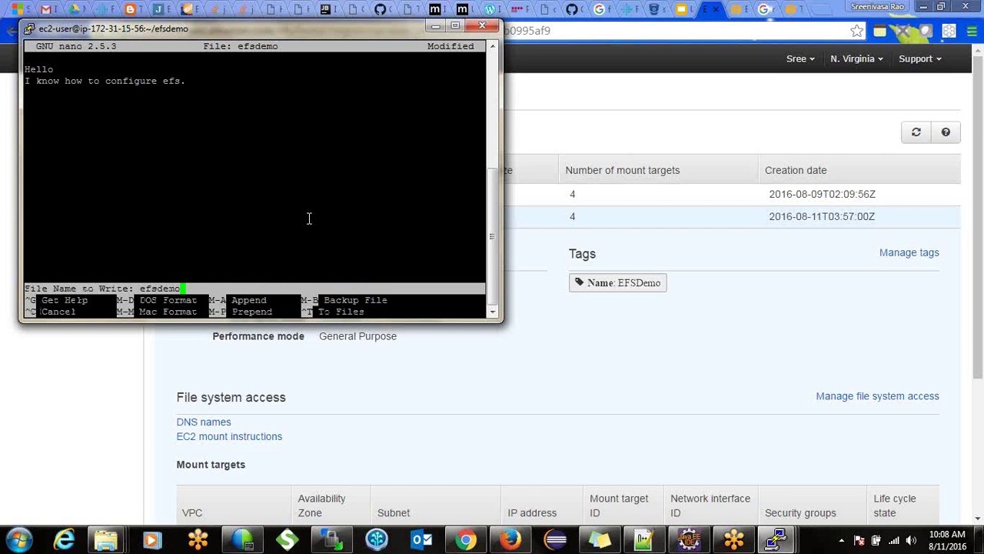
pyautogui.press('Return')
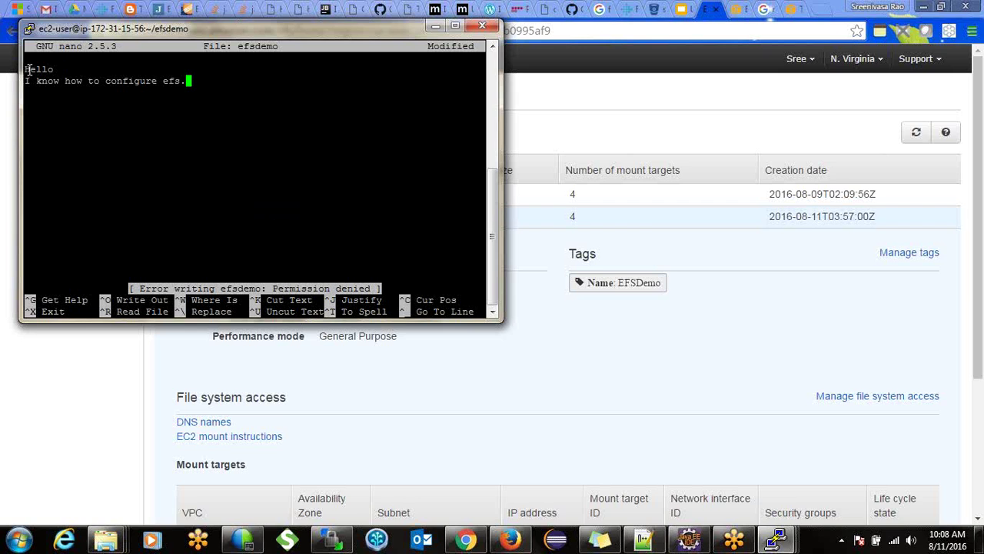
# Exit nano back to the shell and clear the terminal screen
pyautogui.moveTo(25, 69); pyautogui.dragTo(183, 83)
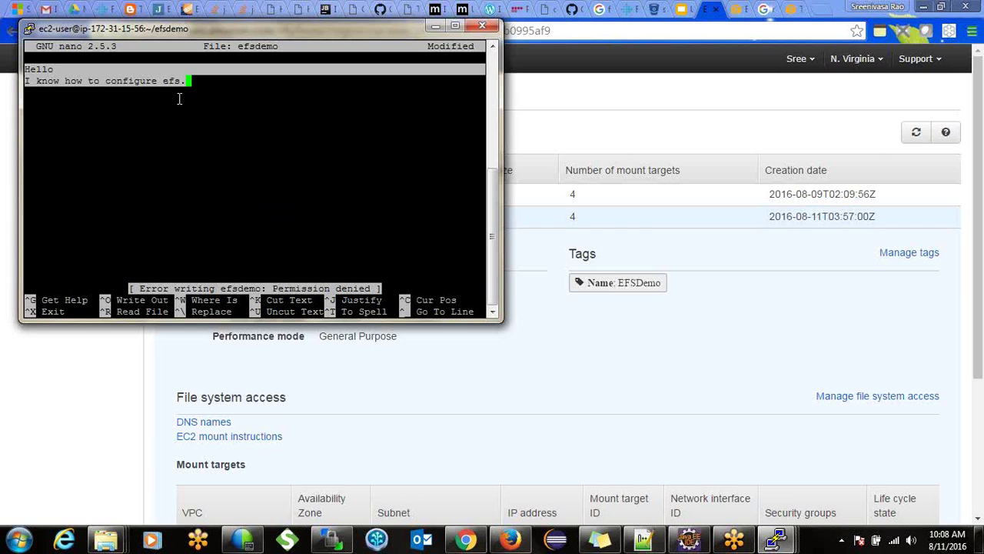
pyautogui.hotkey('ctrl', 'x')
pyautogui.press('y')
pyautogui.press('Return')
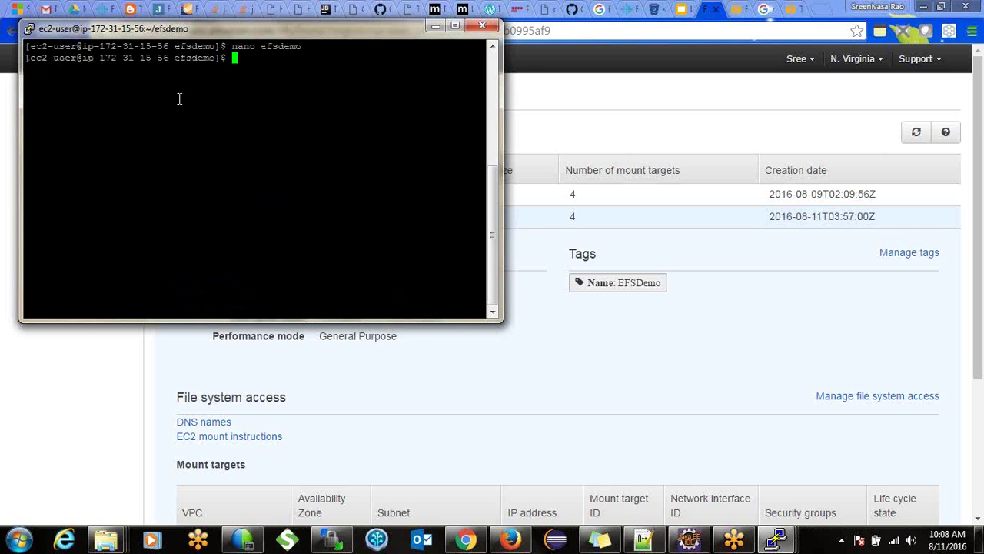
pyautogui.press('Return')
pyautogui.write('clear')
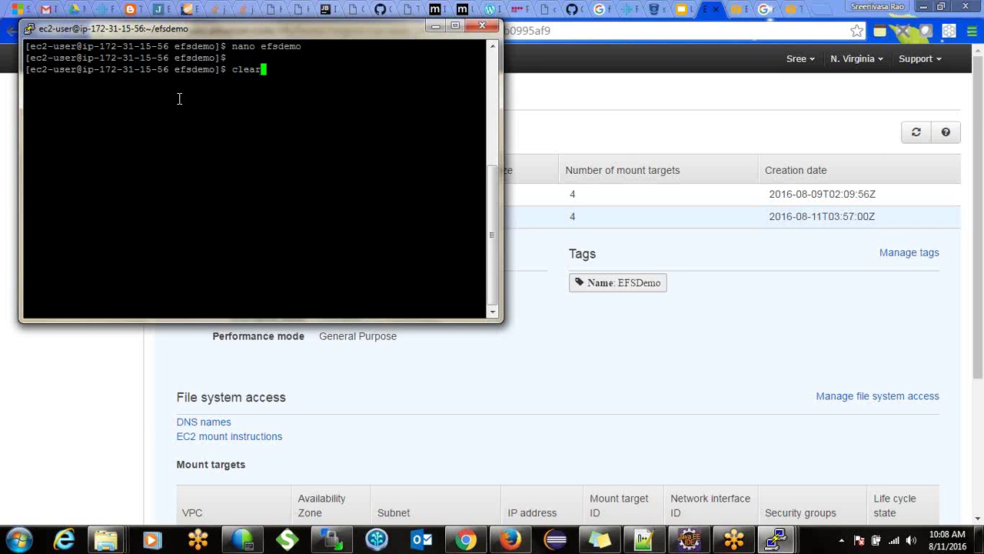
pyautogui.press('Return')
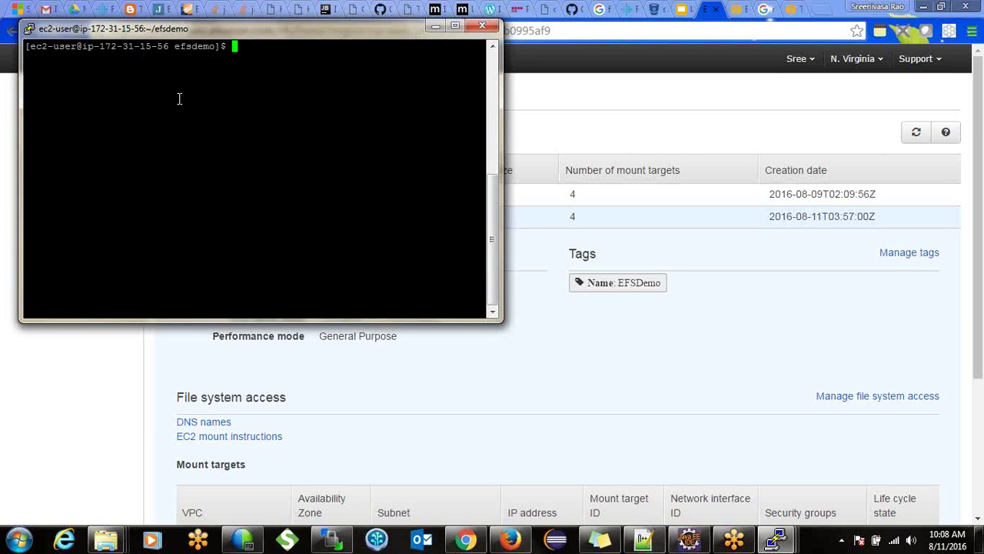
# Go up to the home directory and list its contents in long format to check the owner and group of efsdemo
pyautogui.write('cd ..')
pyautogui.press('Return')
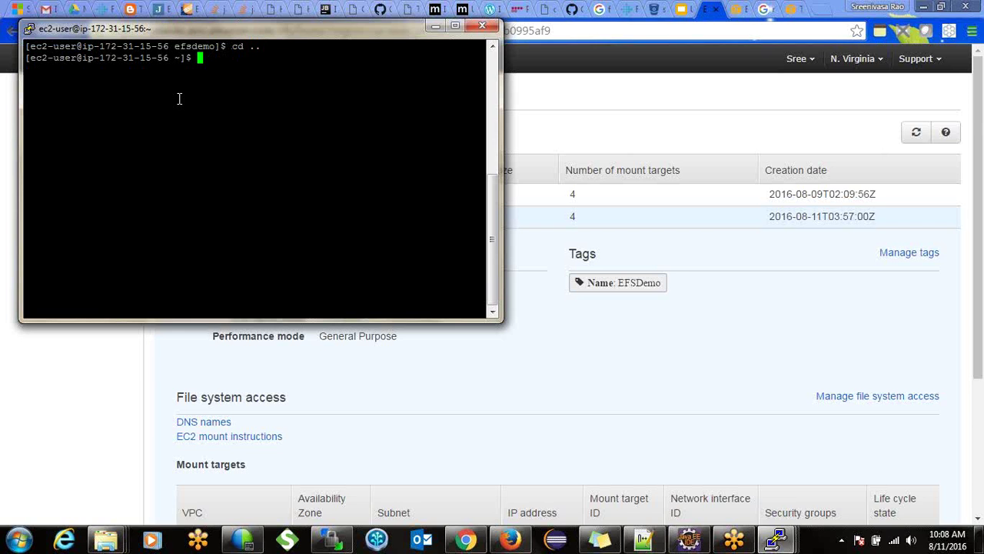
pyautogui.write('ll')
pyautogui.press('Return')
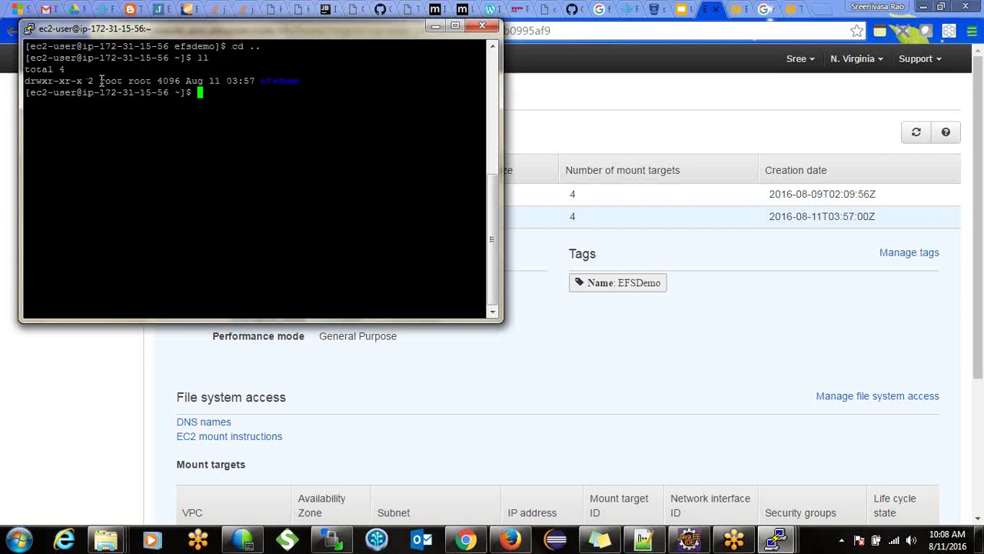
pyautogui.moveTo(100, 81); pyautogui.dragTo(150, 82)
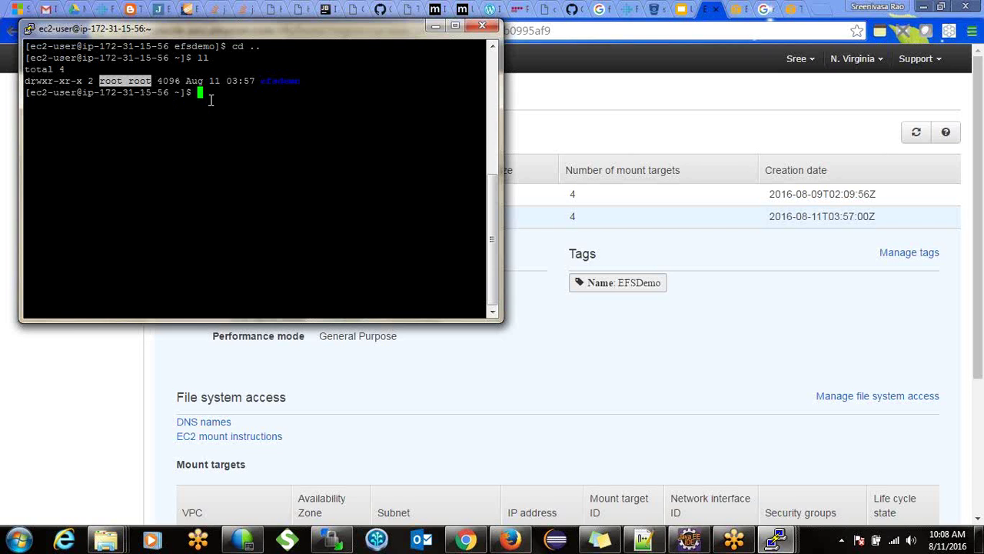
# Change the owner and group of the efsdemo directory to ec2-user:ec2-user with sudo chown
pyautogui.write('chmod')
pyautogui.press('BackSpace')
pyautogui.press('BackSpace')
pyautogui.press('BackSpace')
pyautogui.press('BackSpace')
pyautogui.press('BackSpace')
pyautogui.press('BackSpace')
pyautogui.write('sudo chown')
pyautogui.write('ec2-uer')
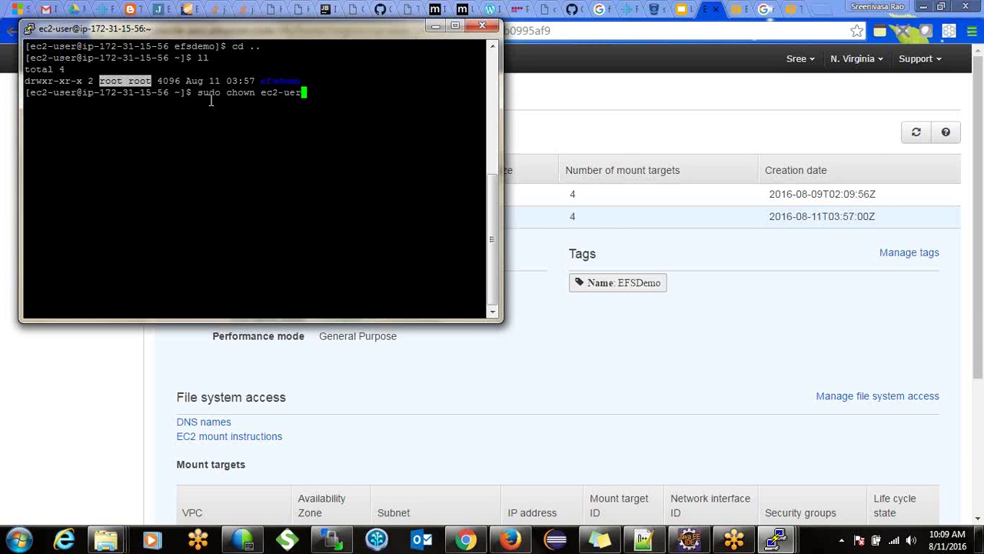
pyautogui.press('BackSpace')
pyautogui.press('BackSpace')
pyautogui.write('ser:ec2-user')
pyautogui.write('ef')
pyautogui.press('Tab')
pyautogui.press('Return')
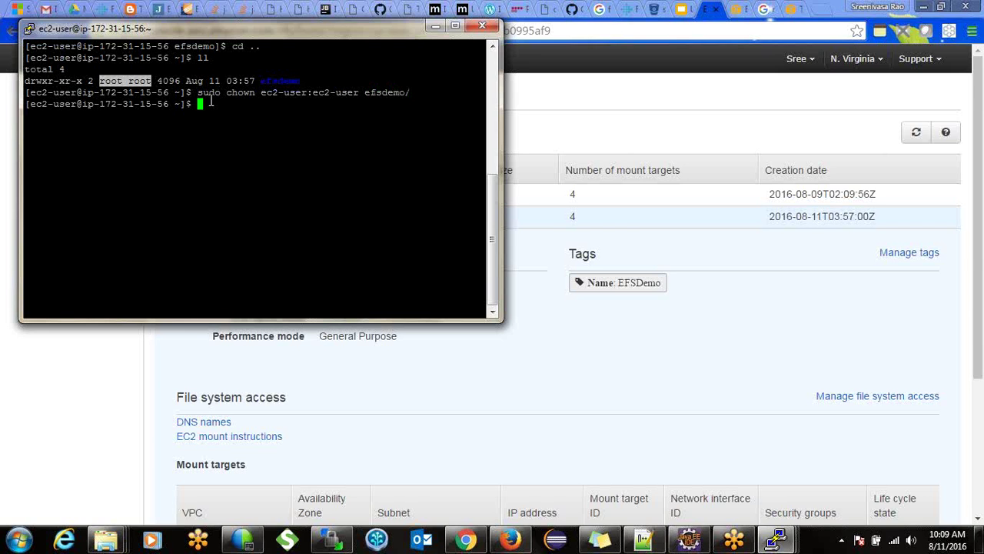
# List the home directory again in long format to verify the ownership of efsdemo
pyautogui.write('ll')
pyautogui.press('Return')
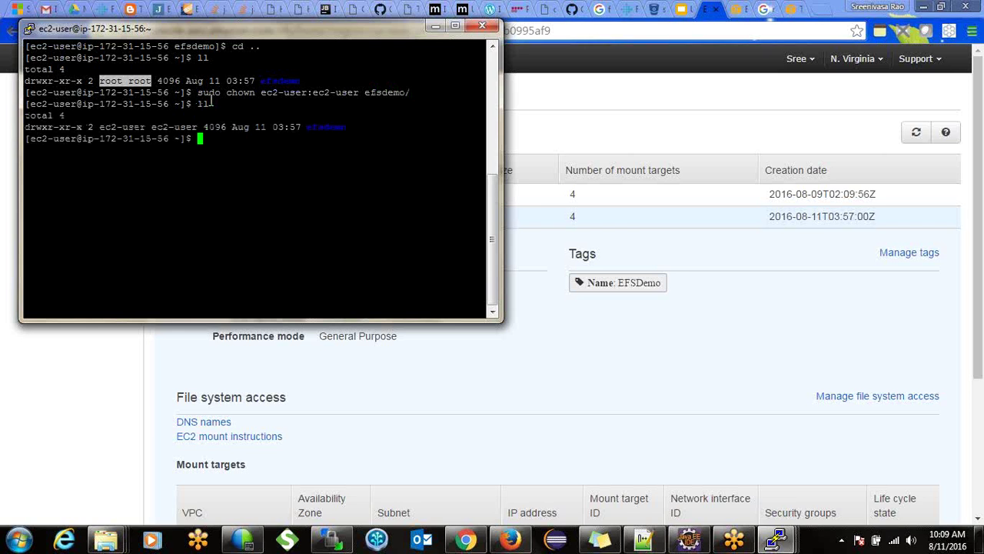
pyautogui.moveTo(94, 129); pyautogui.dragTo(145, 131)
pyautogui.click(255, 179)
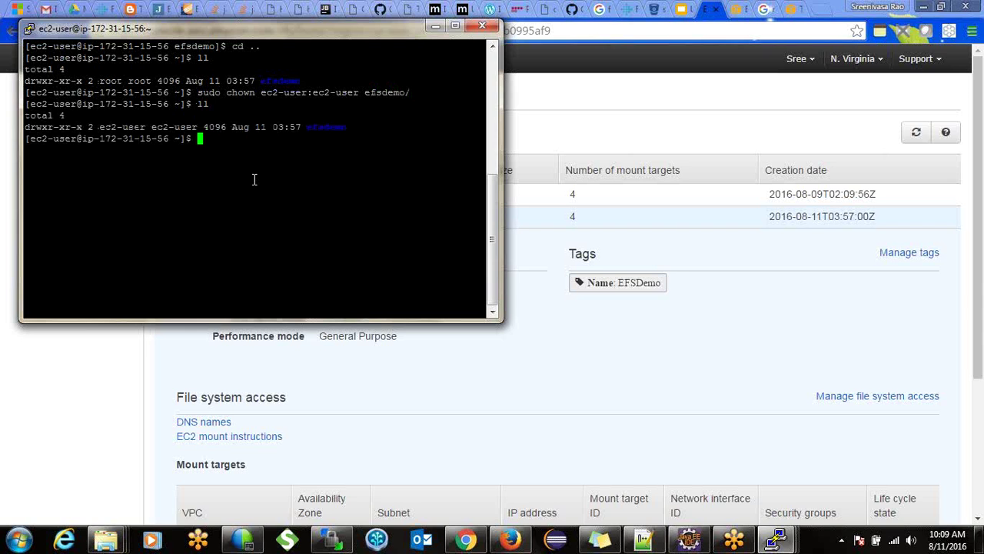
# Change into the efsdemo directory and open a new file named demo in nano
pyautogui.write('cd fe')
pyautogui.press('BackSpace')
pyautogui.press('BackSpace')
pyautogui.write('ef')
pyautogui.press('Tab')
pyautogui.press('Return')
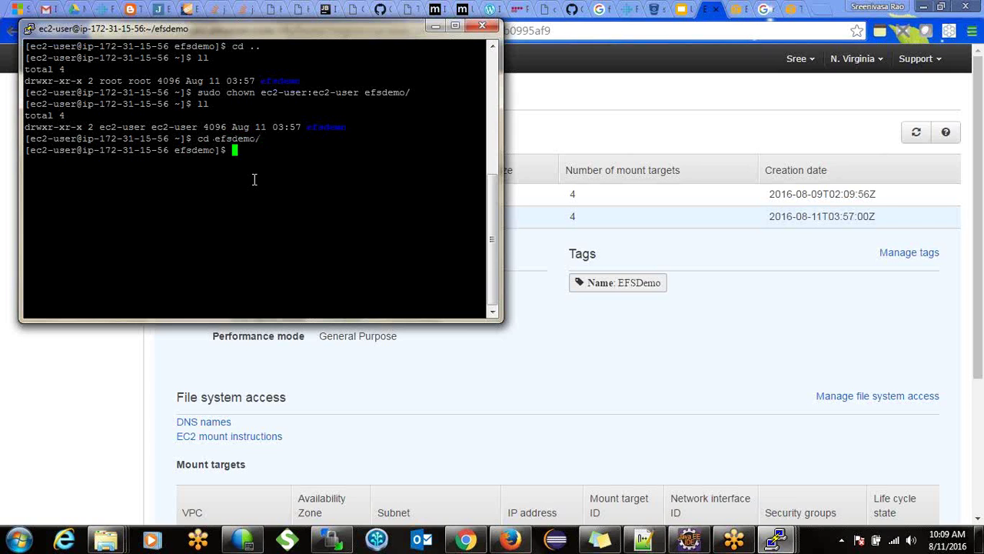
pyautogui.write('nano demof')
pyautogui.press('BackSpace')
pyautogui.press('Return')
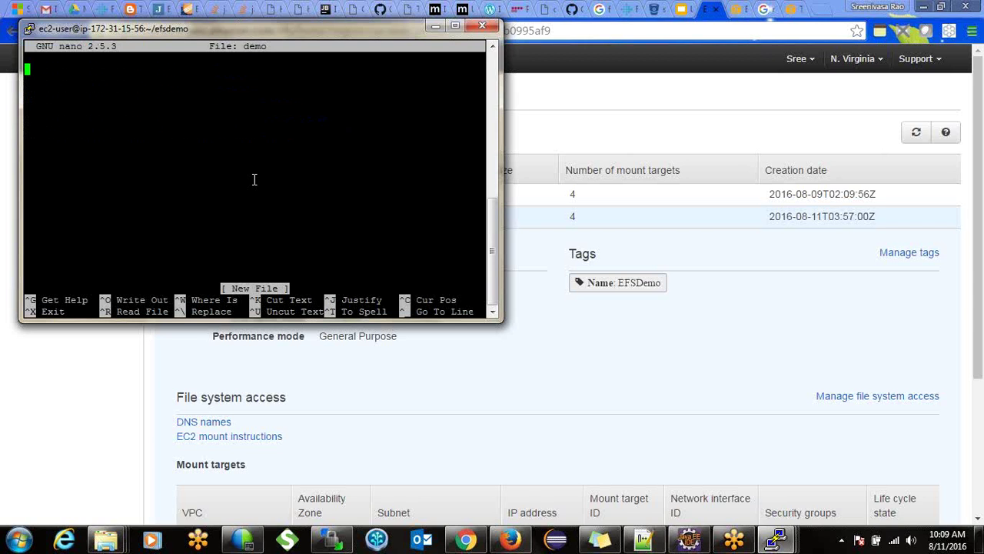
# Write "Hello" and "I know how to configure EFS" on two lines, save the demo file and exit nano
pyautogui.write('ec2-use')
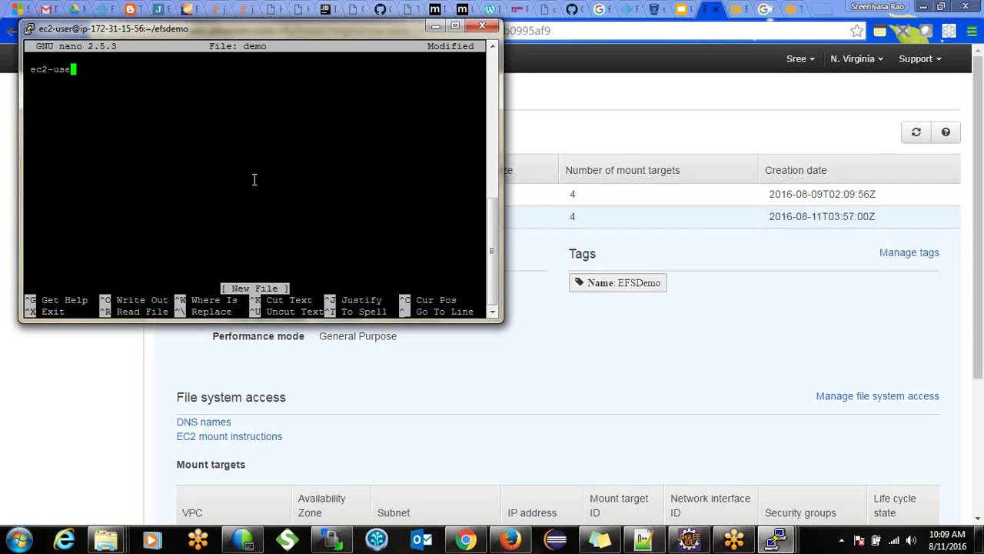
pyautogui.press('BackSpace')
pyautogui.press('BackSpace')
pyautogui.press('BackSpace')
pyautogui.press('BackSpace')
pyautogui.press('BackSpace')
pyautogui.press('BackSpace')
pyautogui.press('BackSpace')
pyautogui.write('Hello')
pyautogui.press('Return')
pyautogui.write('I know')
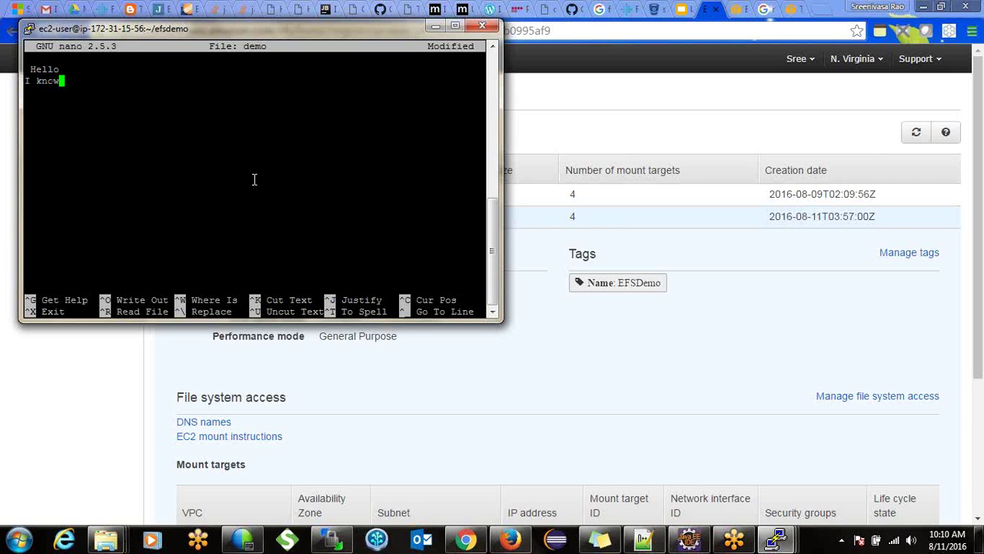
pyautogui.write(' how to configur')
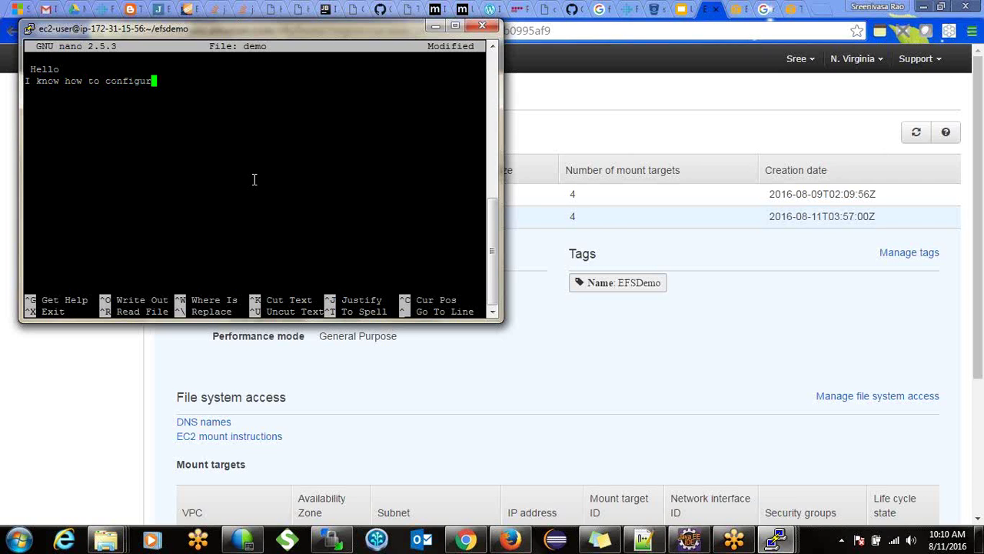
pyautogui.write('e EFS')
pyautogui.hotkey('ctrl', 'x')
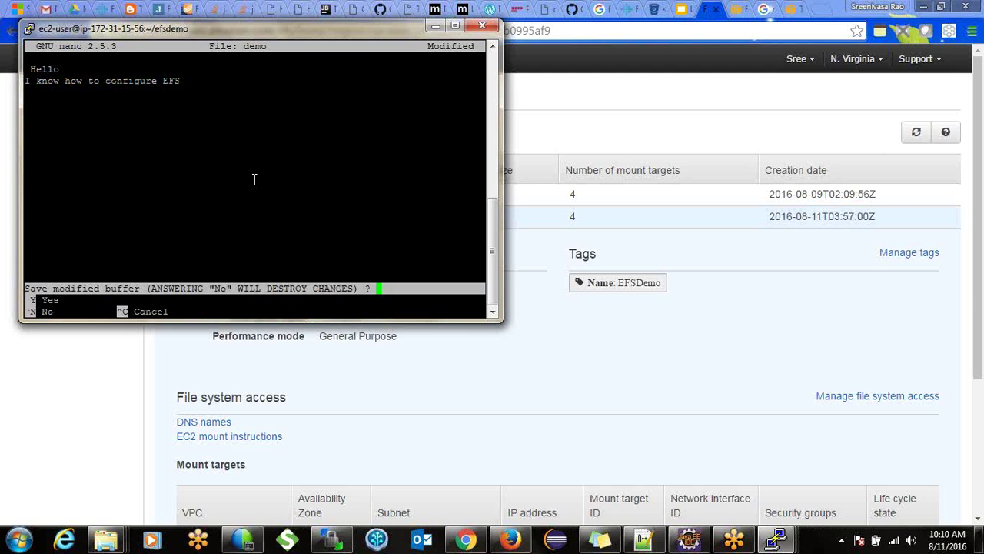
pyautogui.press('y')
pyautogui.press('Return')
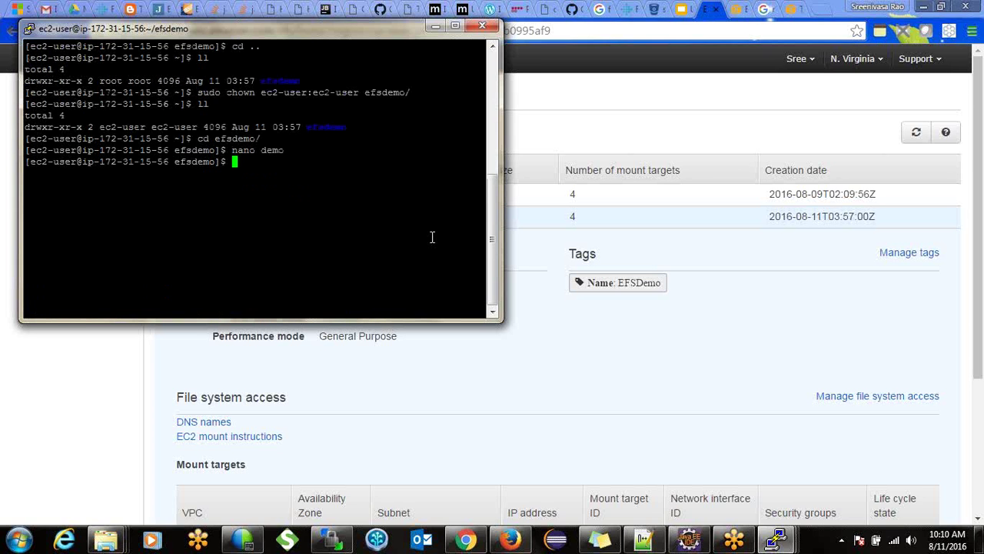
# Glance at EFSDemo in Chrome's EFS console, then return to the ip-172-31-15-56 PuTTY session and list the block devices with lsblk
pyautogui.click(615, 359)
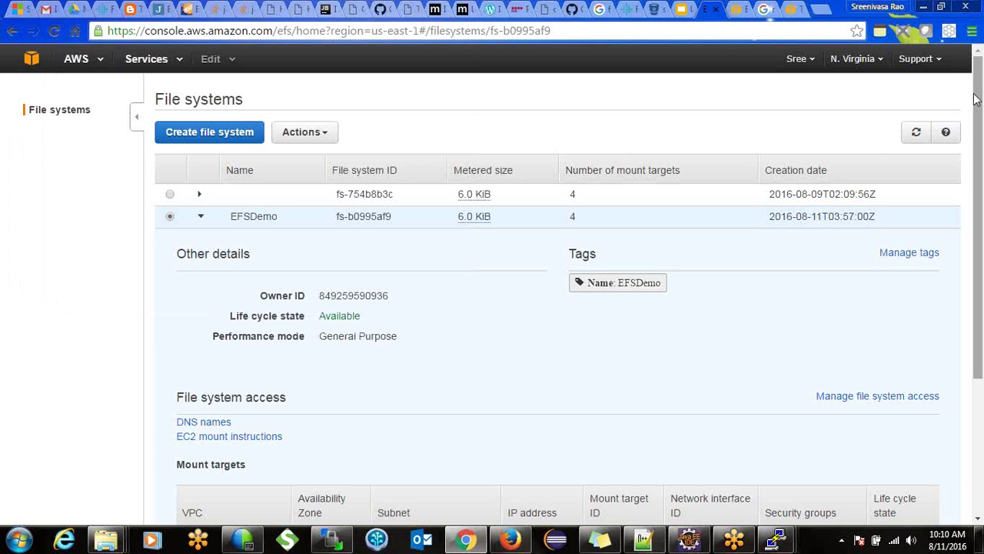
pyautogui.moveTo(977, 98); pyautogui.dragTo(981, 54)
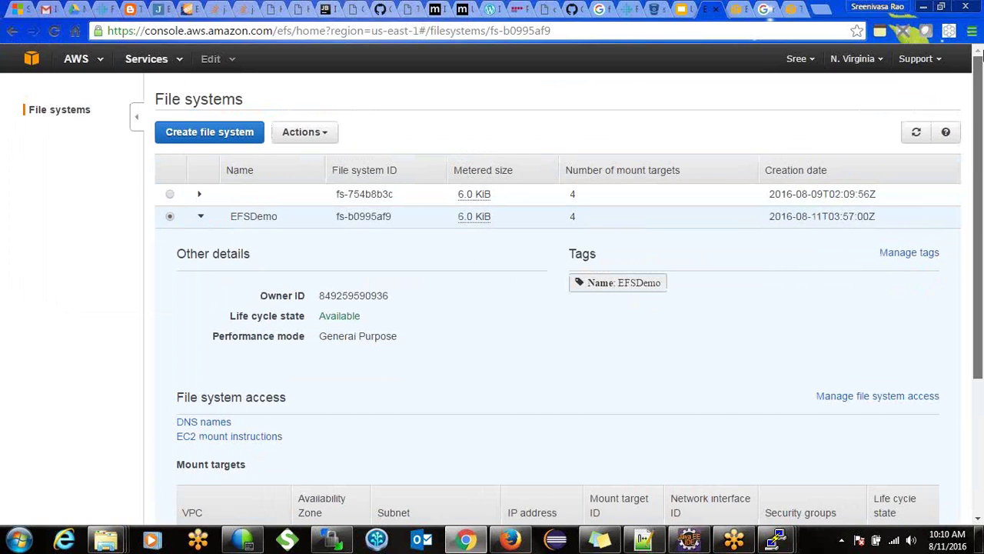
pyautogui.moveTo(779, 540)
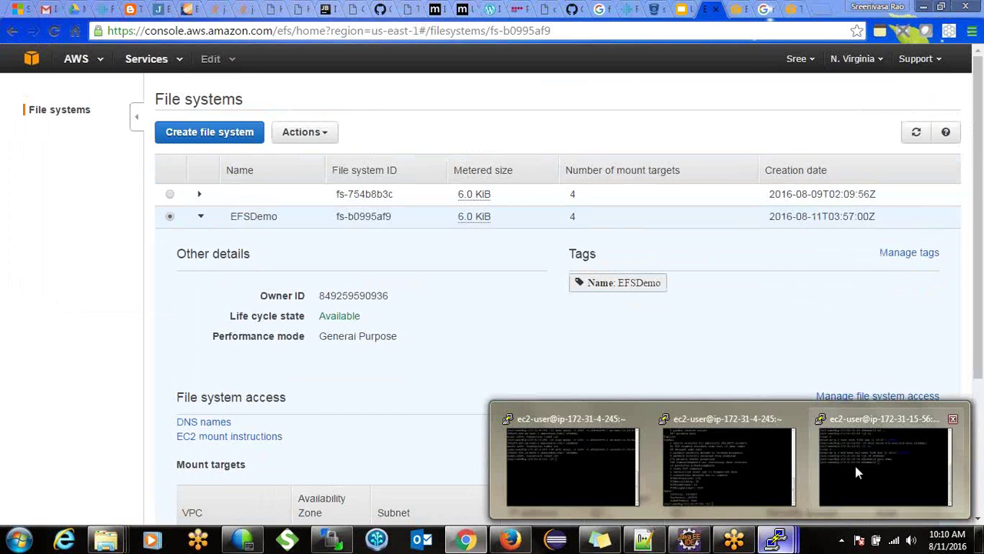
pyautogui.click(859, 473)
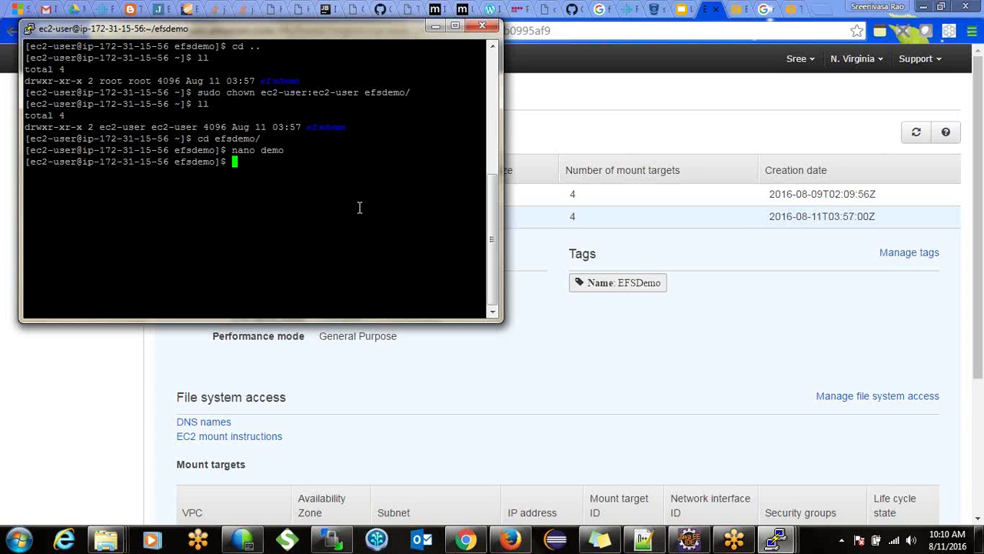
pyautogui.write('lsblk')
pyautogui.press('Return')
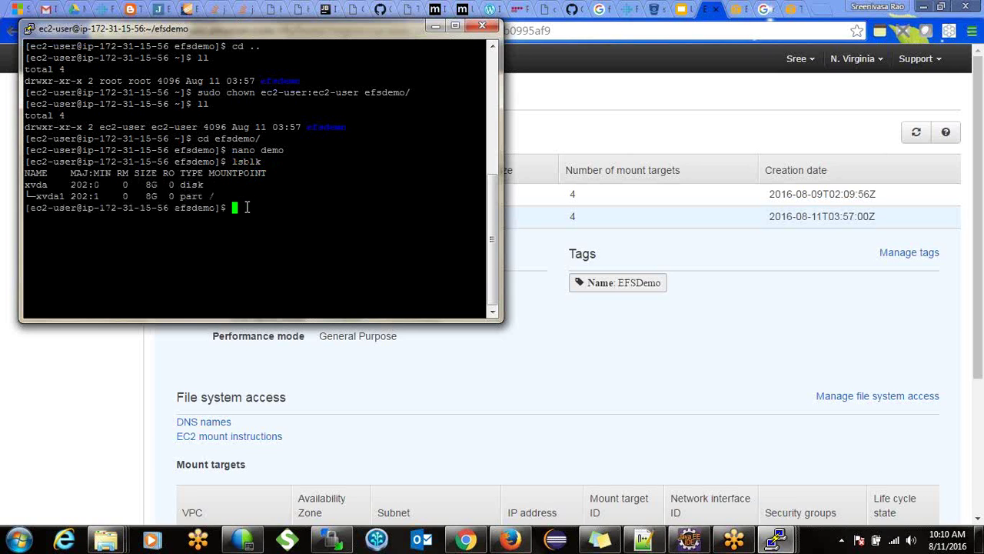
# Switch to Chrome's EC2 instances page and view the security group rules of the CodeDeployLab instance
pyautogui.click(681, 203)
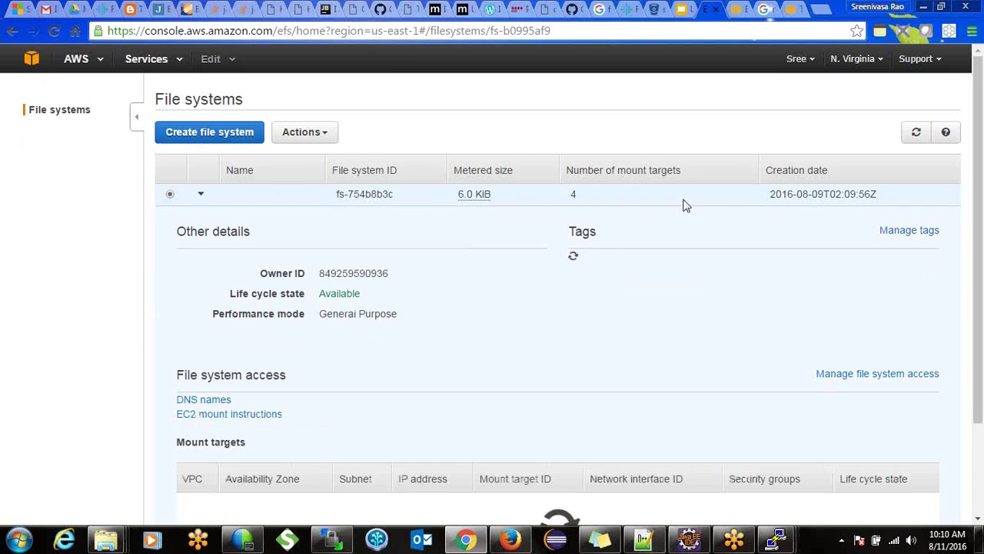
pyautogui.click(736, 12)
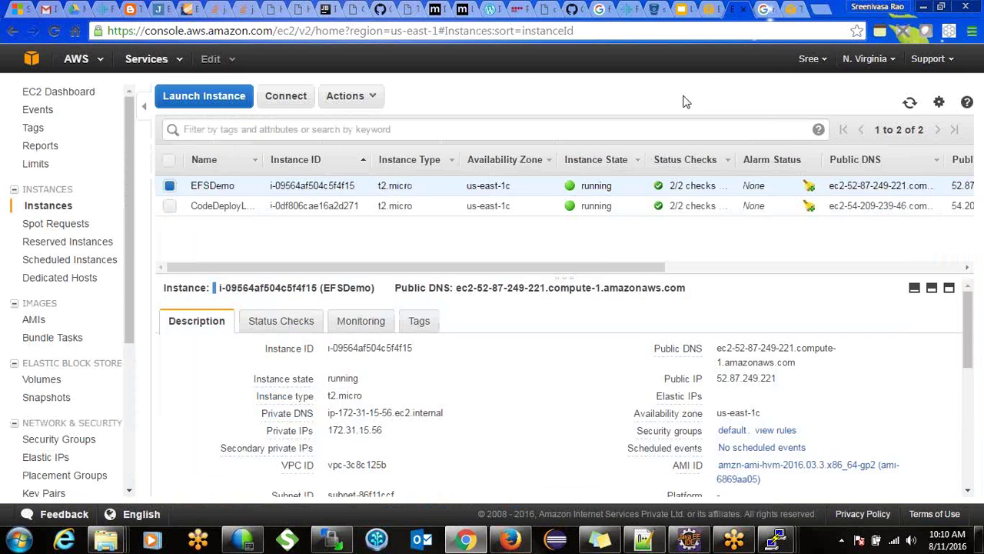
pyautogui.moveTo(611, 269); pyautogui.dragTo(927, 343)
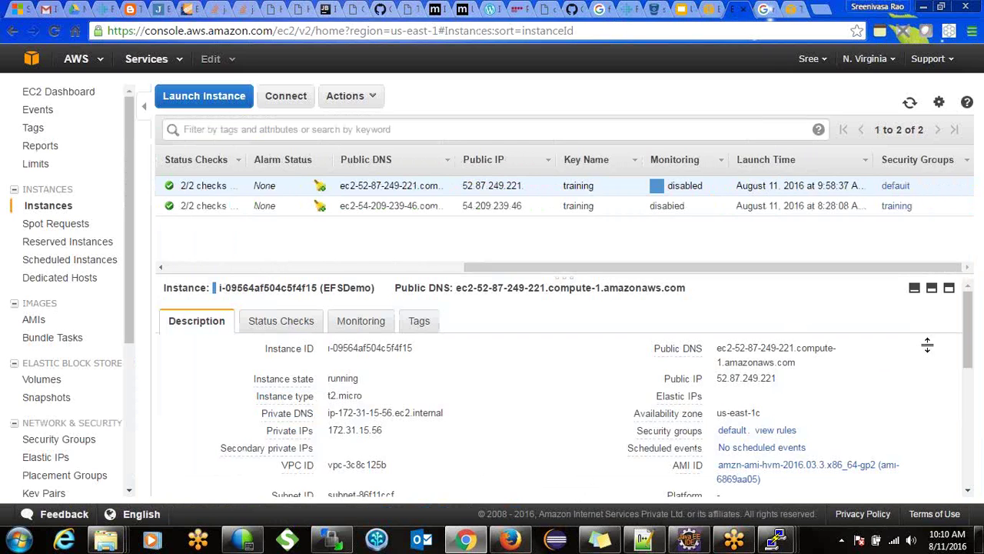
pyautogui.click(928, 208)
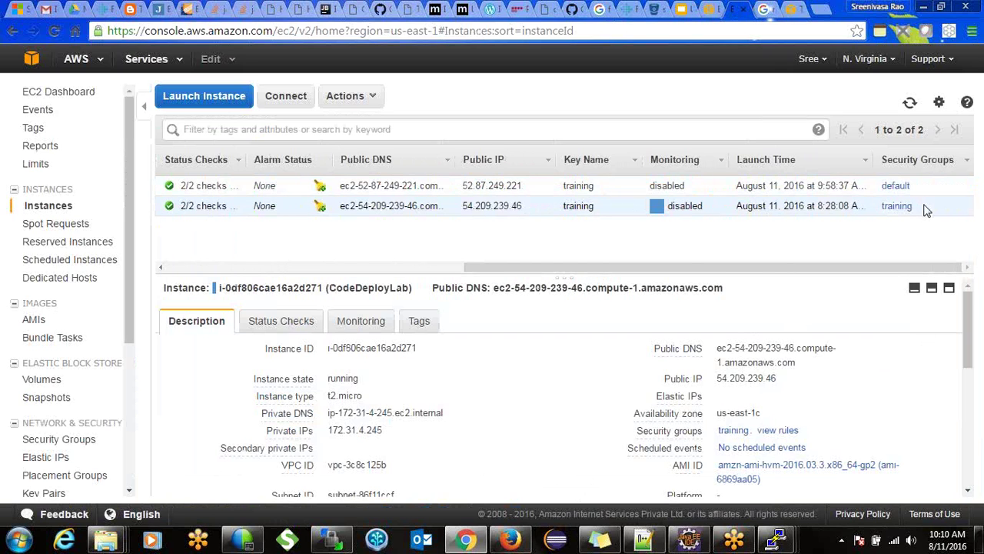
pyautogui.click(772, 434)
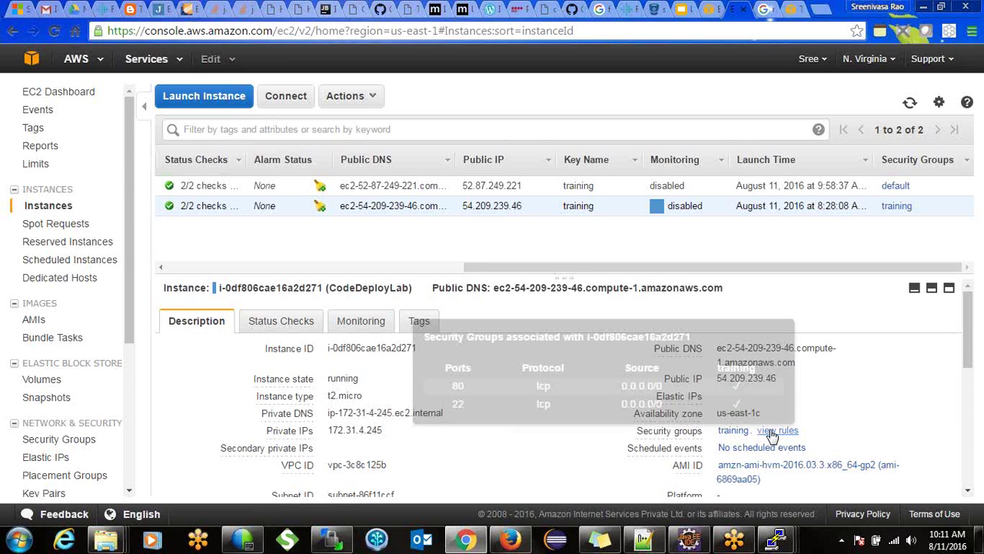
pyautogui.click(895, 373)
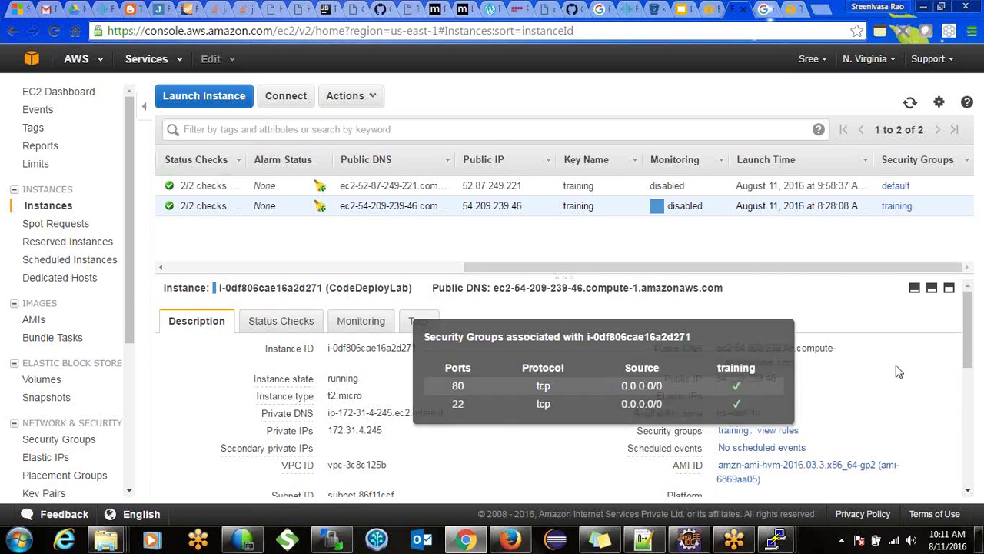
# Open the inbound rules of the instance's training security group for editing and add an All traffic rule with a custom source
pyautogui.click(729, 431)
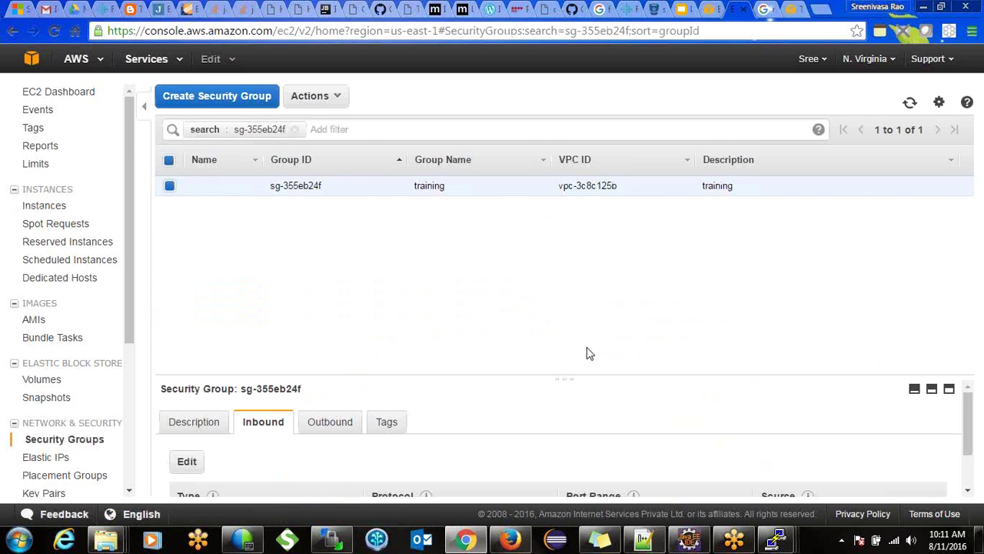
pyautogui.click(186, 463)
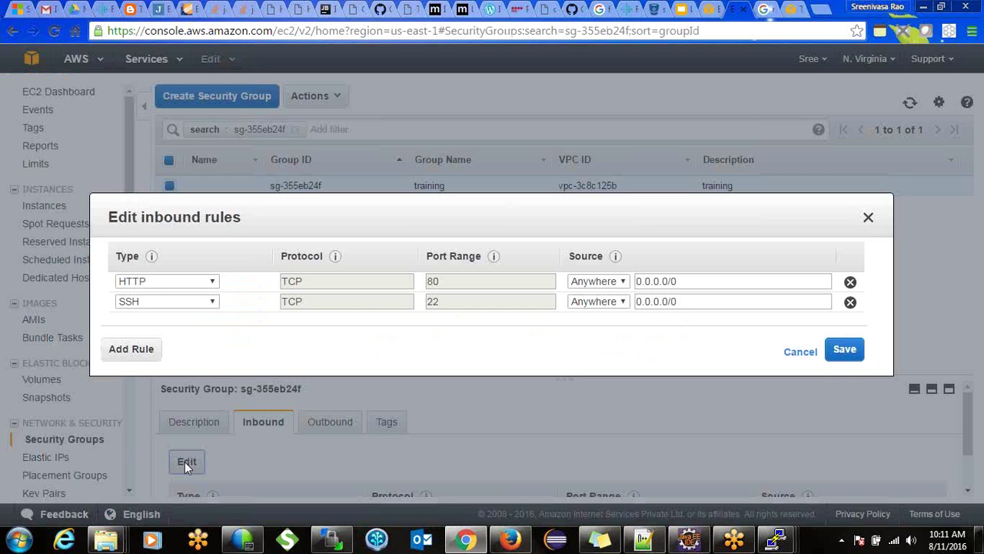
pyautogui.click(123, 352)
pyautogui.click(210, 322)
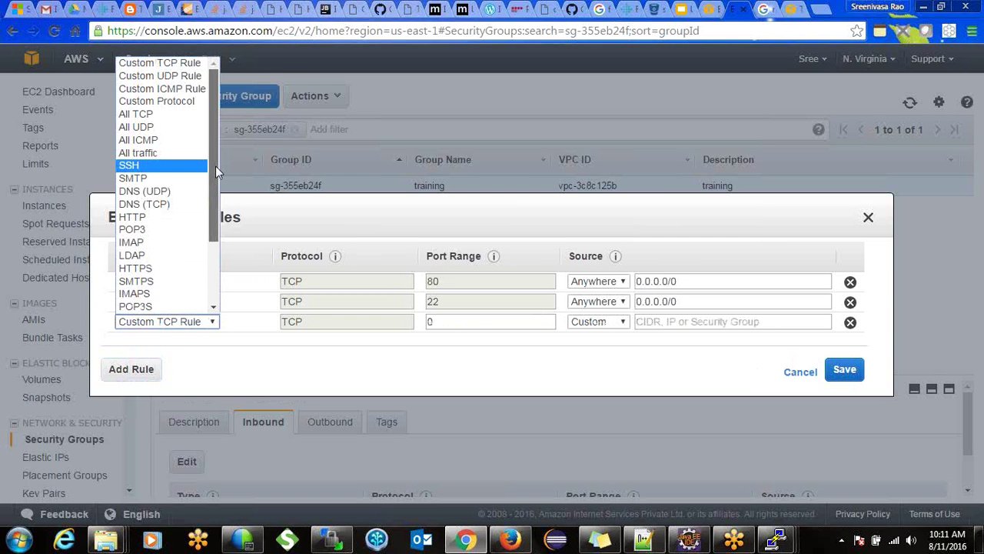
pyautogui.click(171, 153)
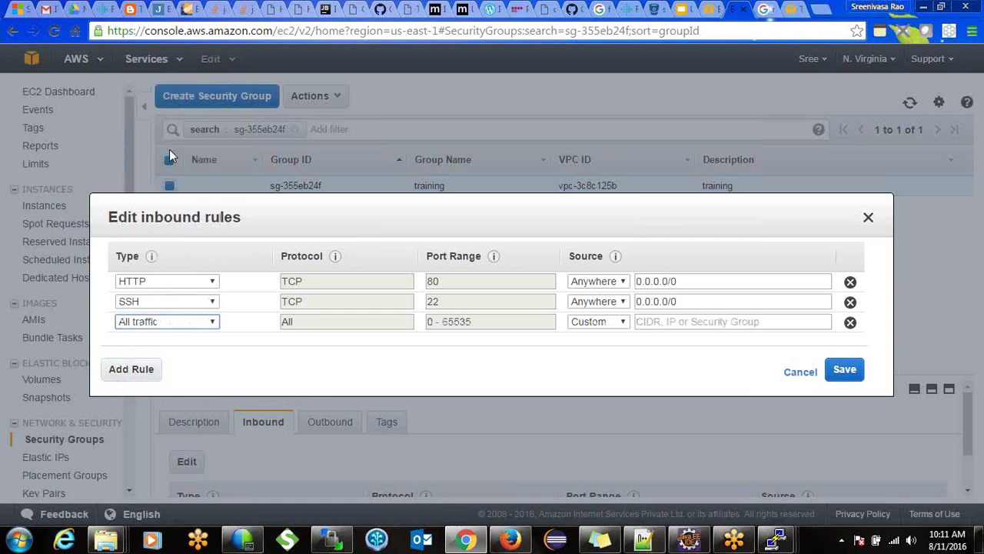
pyautogui.click(674, 324)
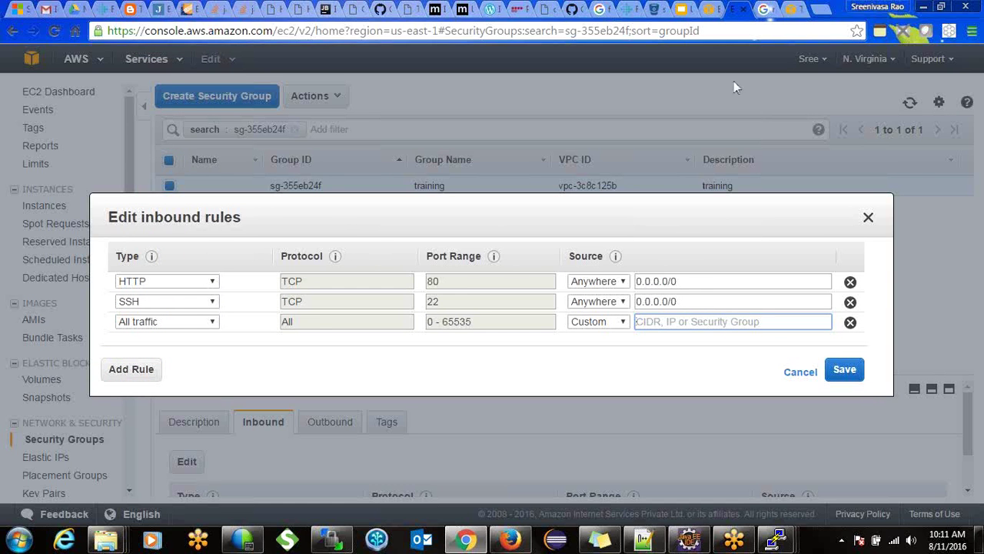
# From the EFS console, open the EC2 security groups in a separate page and select the default group to view its group ID
pyautogui.click(706, 8)
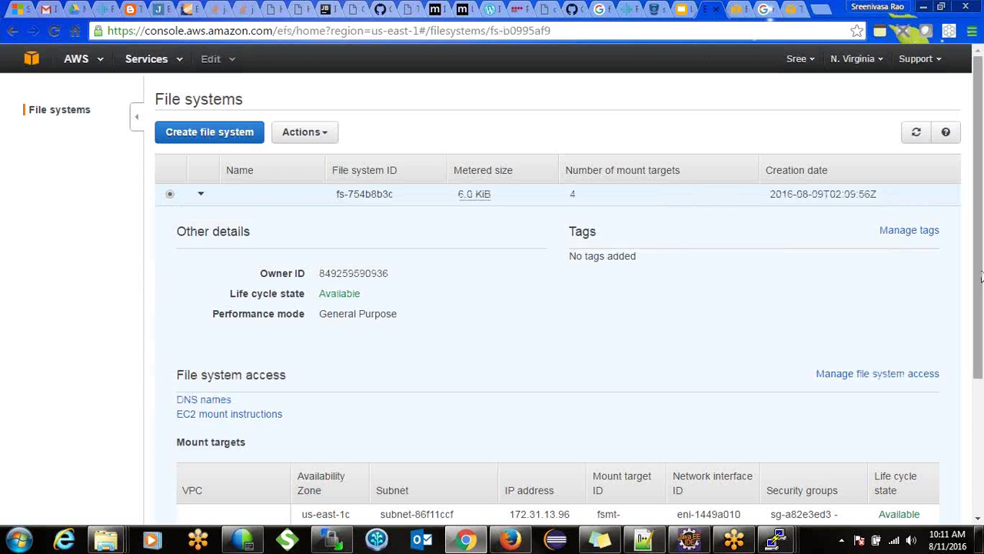
pyautogui.moveTo(981, 279)
pyautogui.mouseDown()
pyautogui.moveTo(980, 387)
pyautogui.moveTo(980, 275)
pyautogui.mouseUp()
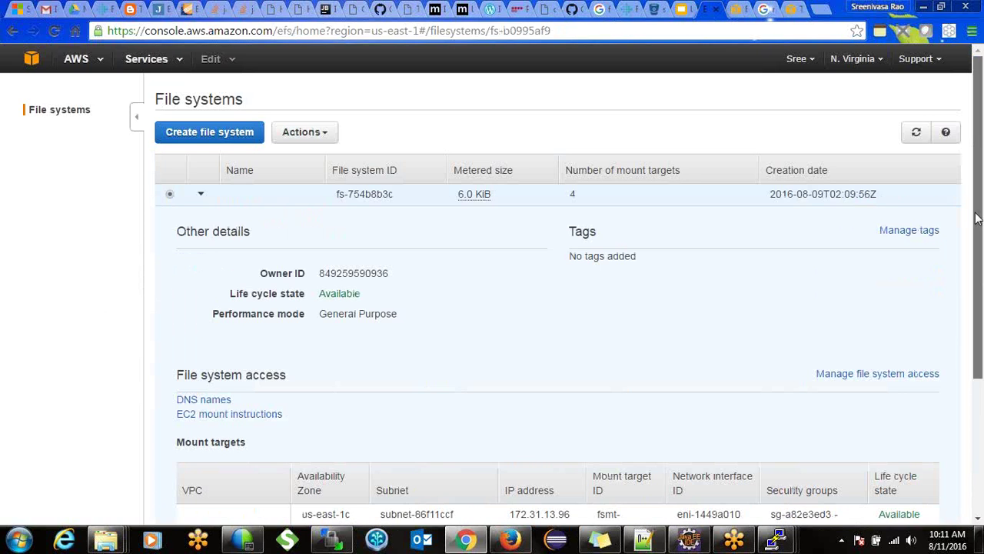
pyautogui.click(157, 62)
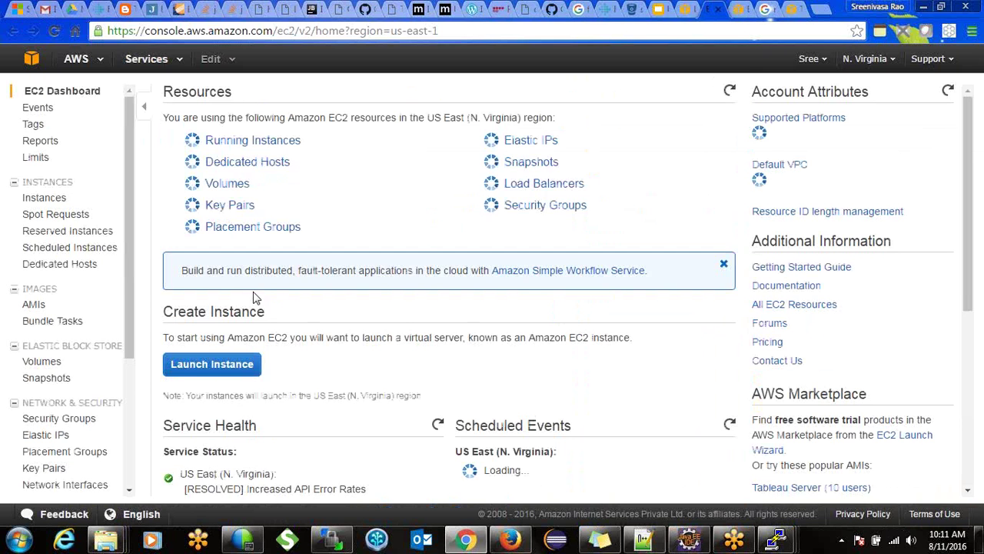
pyautogui.click(59, 419)
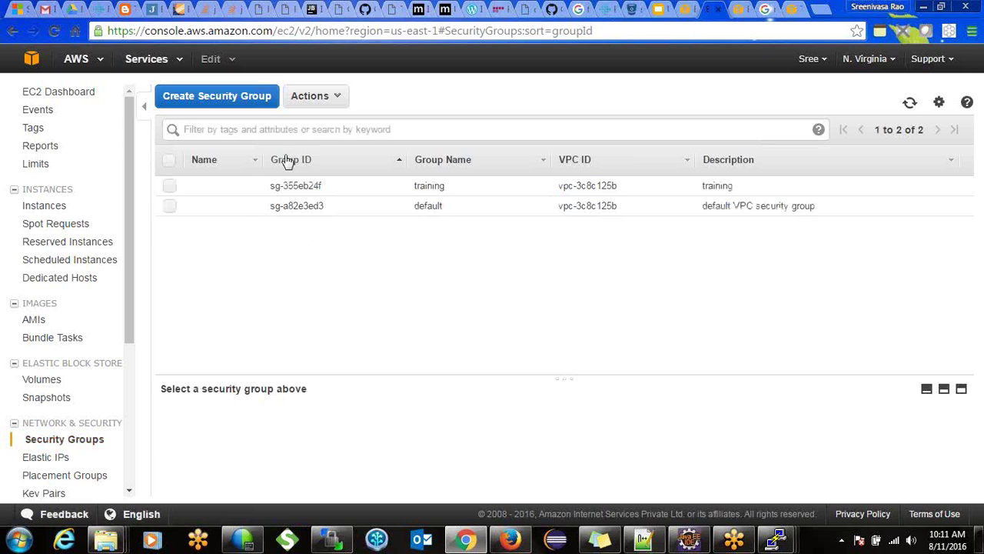
pyautogui.click(213, 213)
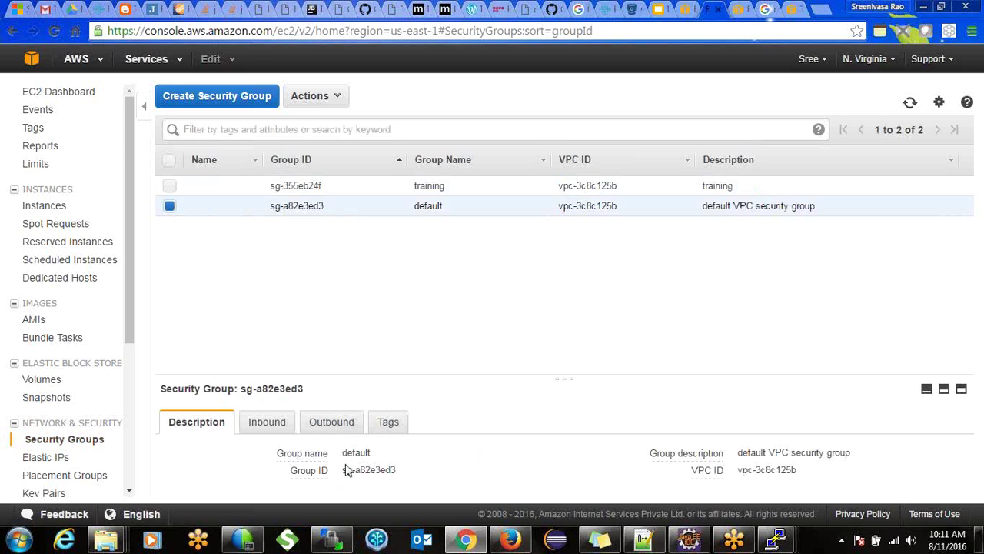
pyautogui.moveTo(346, 469); pyautogui.dragTo(402, 471)
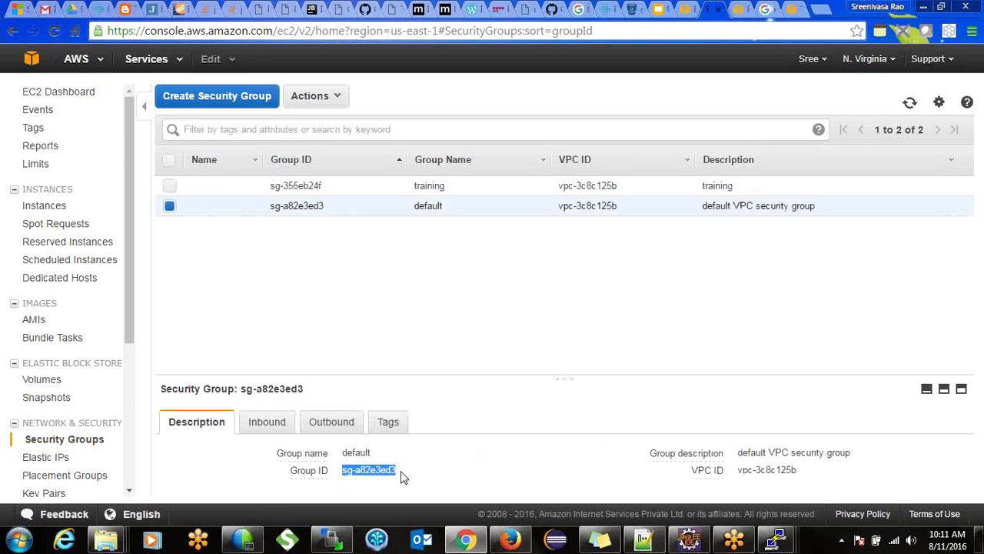
# Open the default group's inbound rules for editing and copy the source sg-a82e3ed3 of its All traffic rule
pyautogui.click(263, 429)
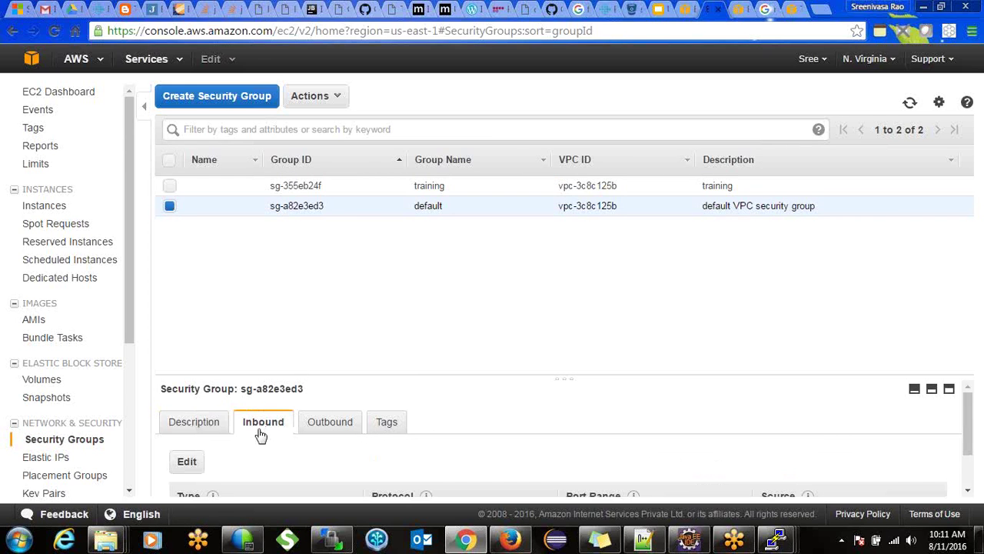
pyautogui.click(189, 465)
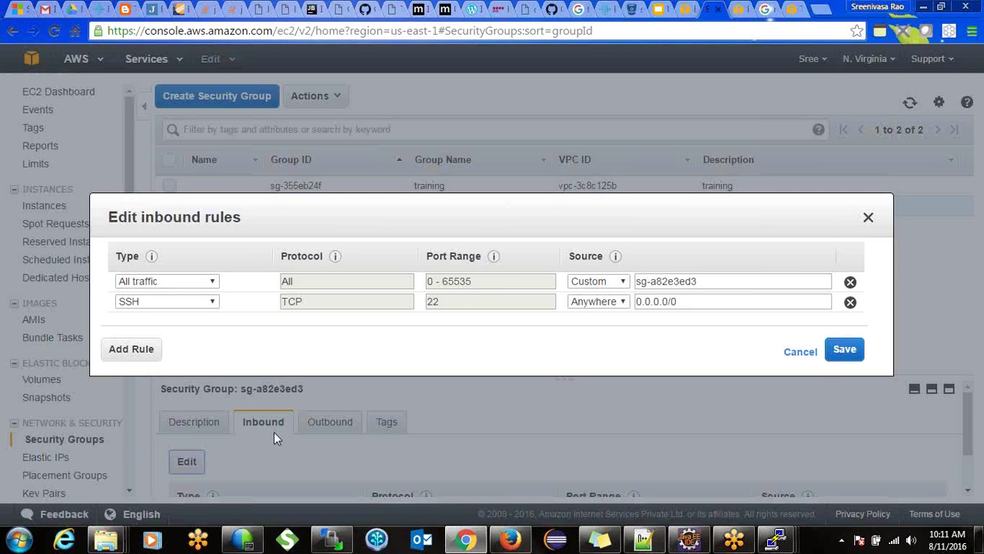
pyautogui.moveTo(700, 282); pyautogui.dragTo(621, 286)
pyautogui.hotkey('ctrl', 'c')
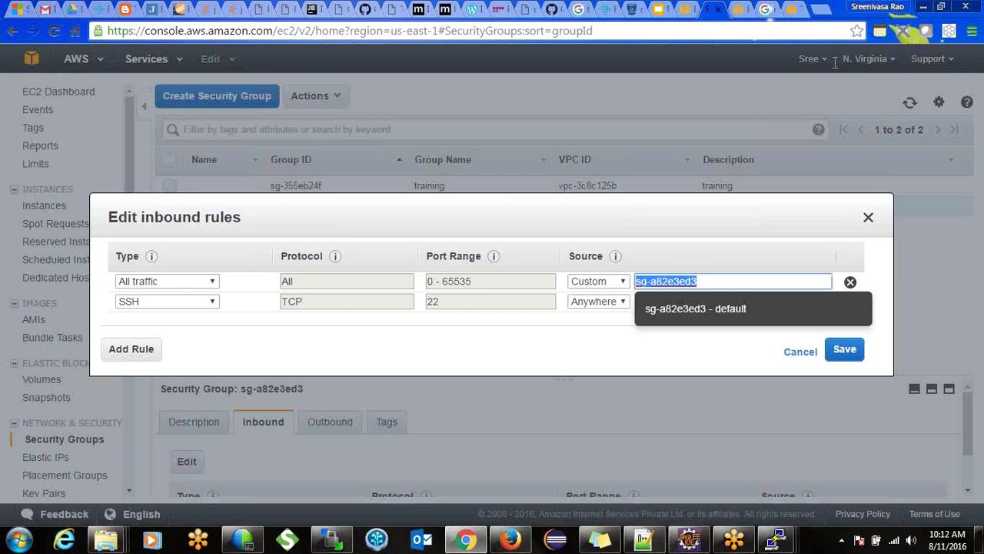
# Set sg-a82e3ed3 as the source of the training group's new All traffic rule, save the inbound rules and refresh the list
pyautogui.click(739, 10)
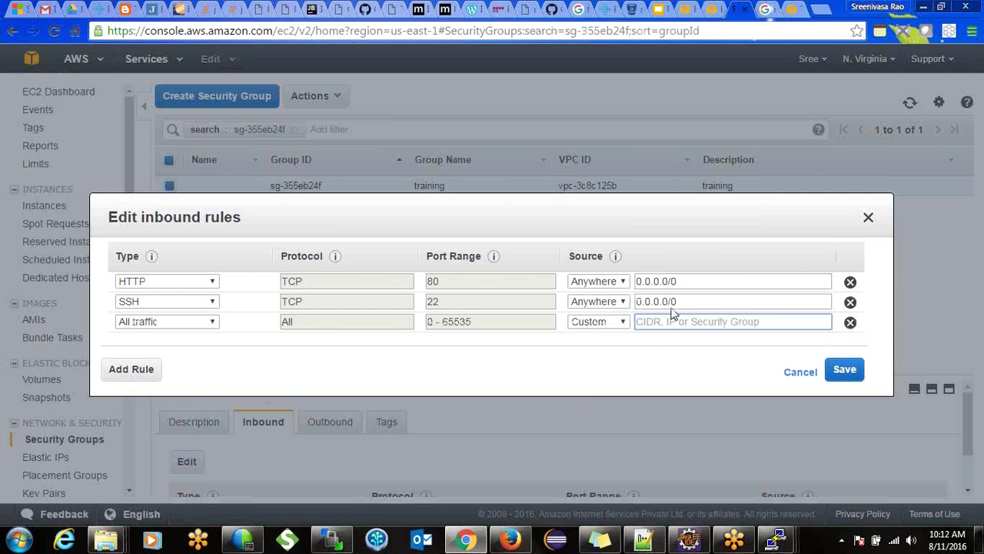
pyautogui.hotkey('ctrl', 'v')
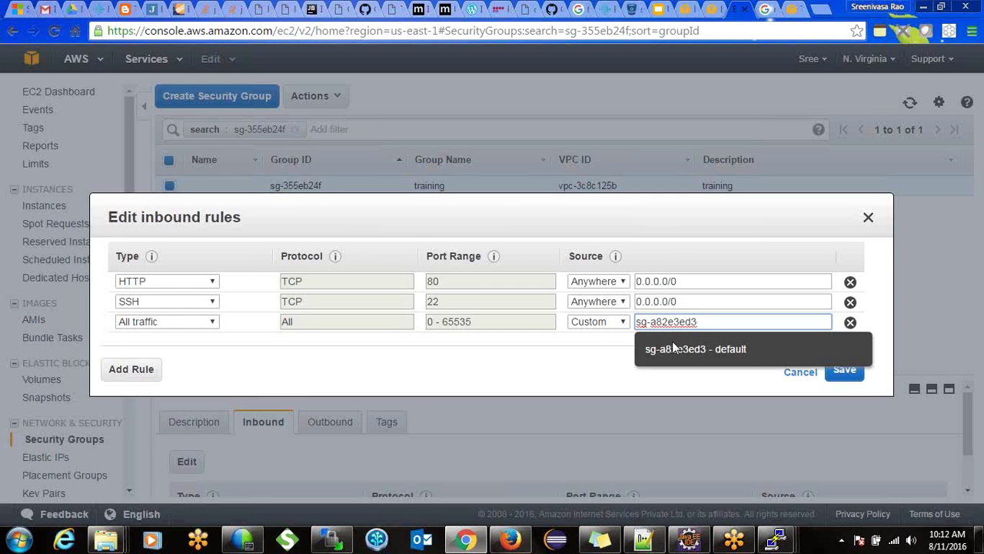
pyautogui.click(673, 356)
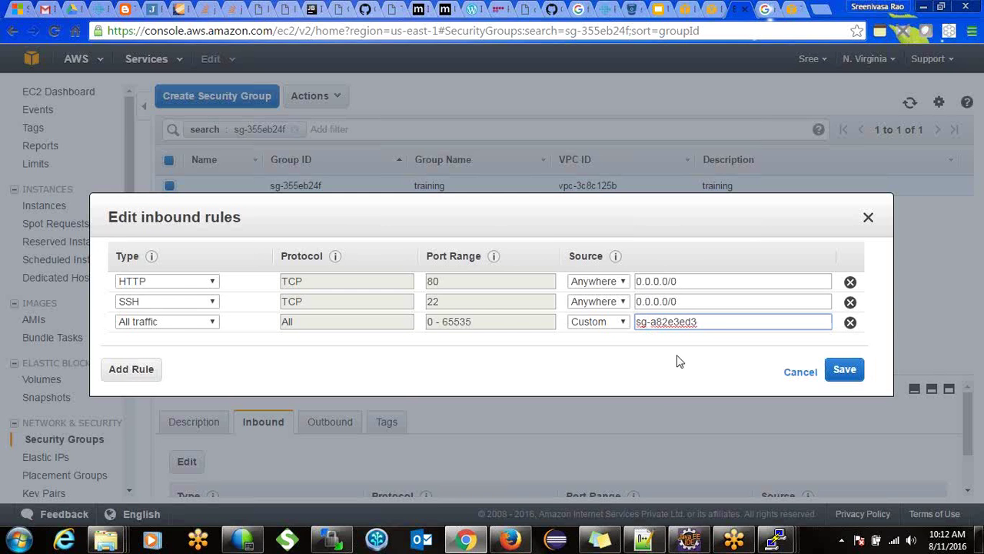
pyautogui.click(842, 371)
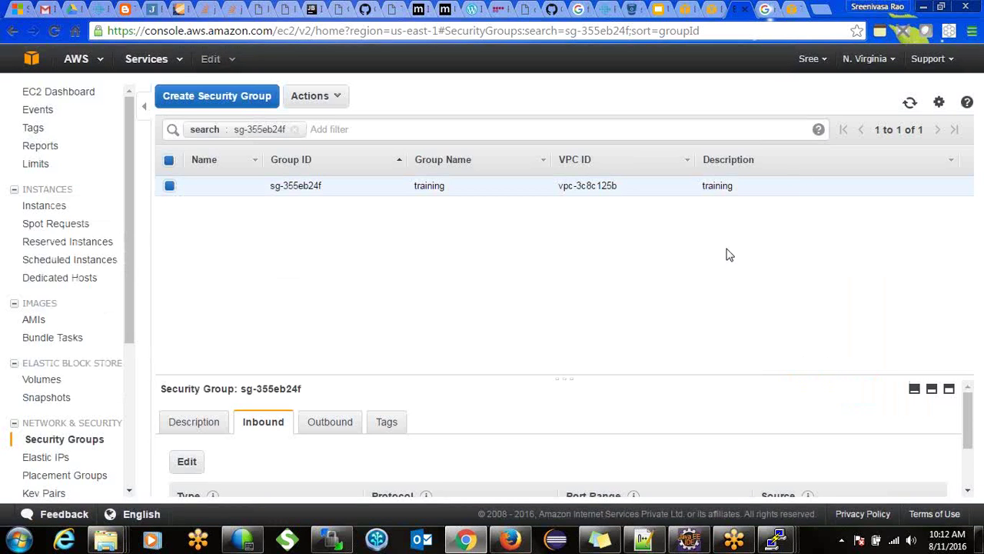
pyautogui.click(910, 105)
# Switch to the ip-172-31-4-245 PuTTY session with the mount attempts and clear the terminal
pyautogui.moveTo(777, 541)
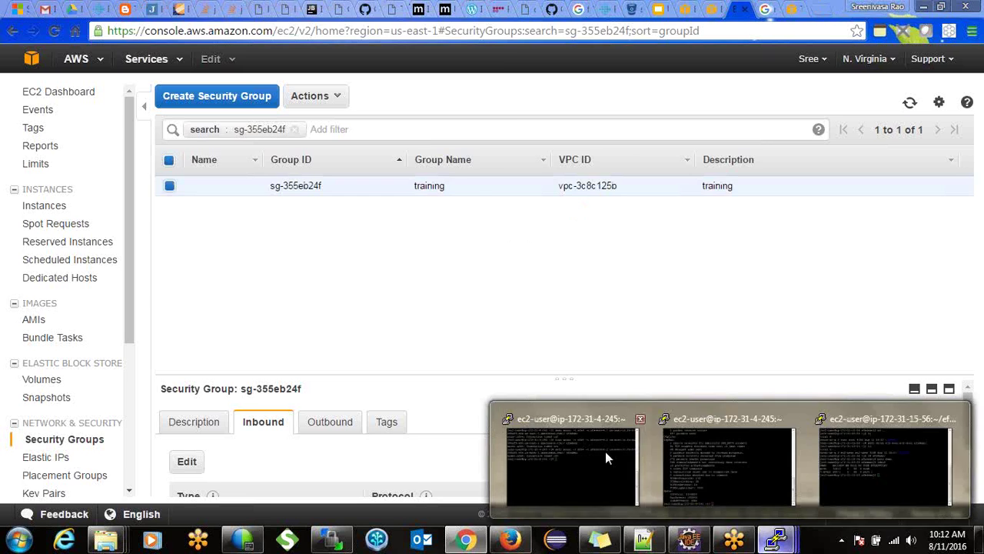
pyautogui.click(607, 457)
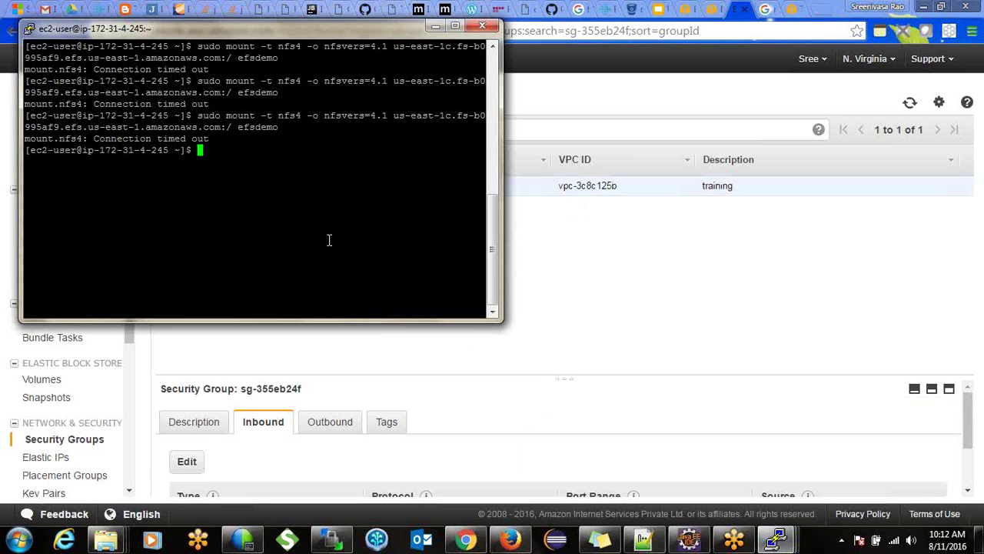
pyautogui.write('clear')
pyautogui.press('Return')
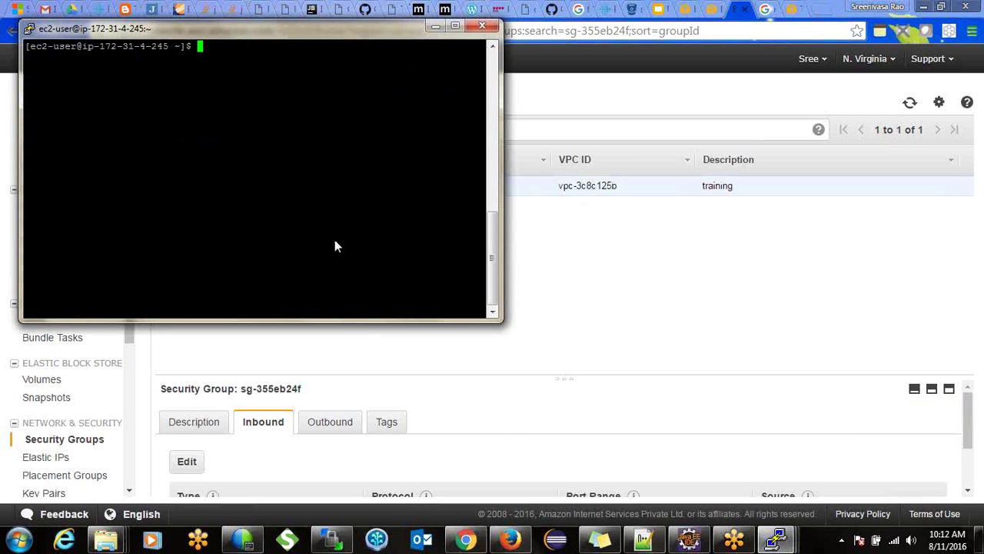
# Glance at the EFS mount timeout troubleshooting page in Chrome, then review the security groups of fs-754b8b3c's mount targets in the EFS console
pyautogui.click(569, 270)
pyautogui.click(790, 10)
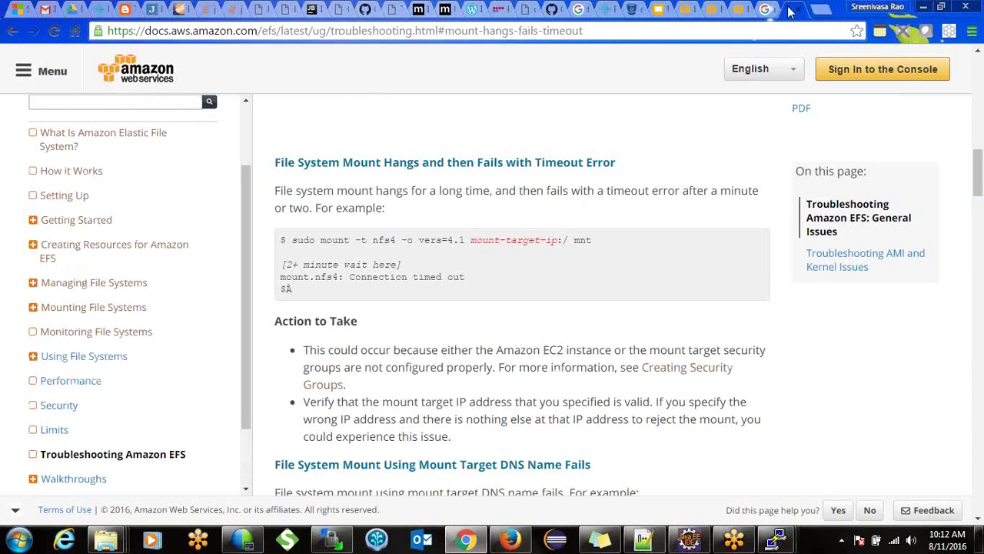
pyautogui.click(688, 9)
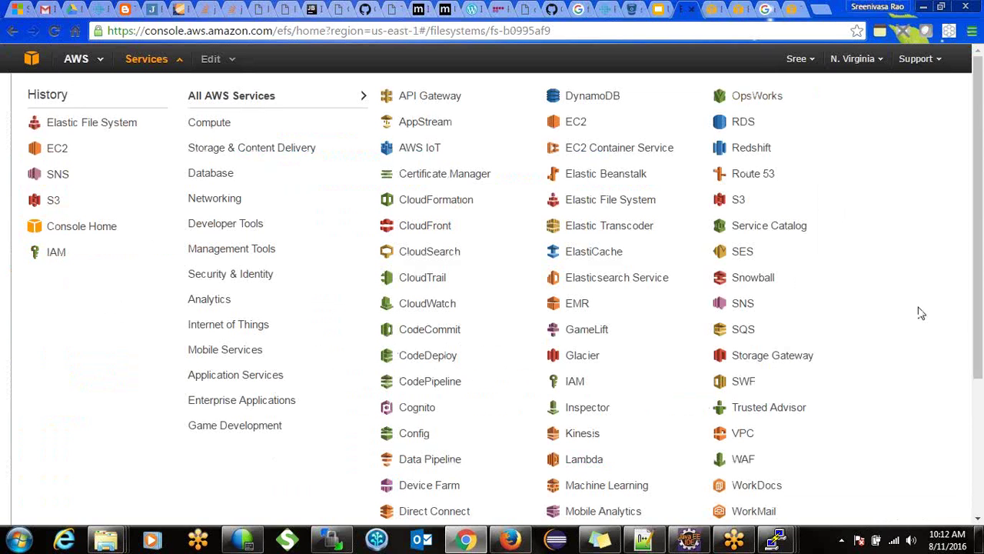
pyautogui.click(981, 461)
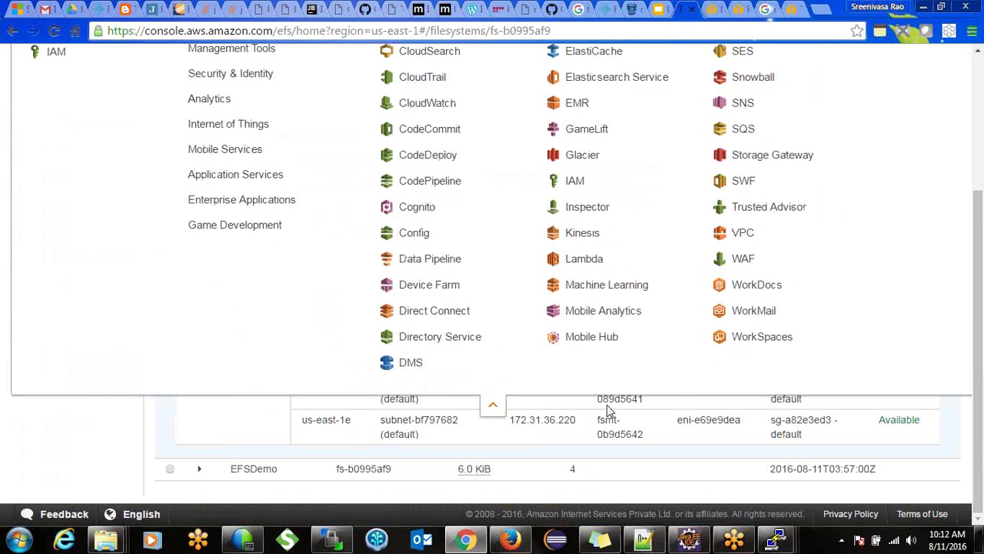
pyautogui.click(498, 407)
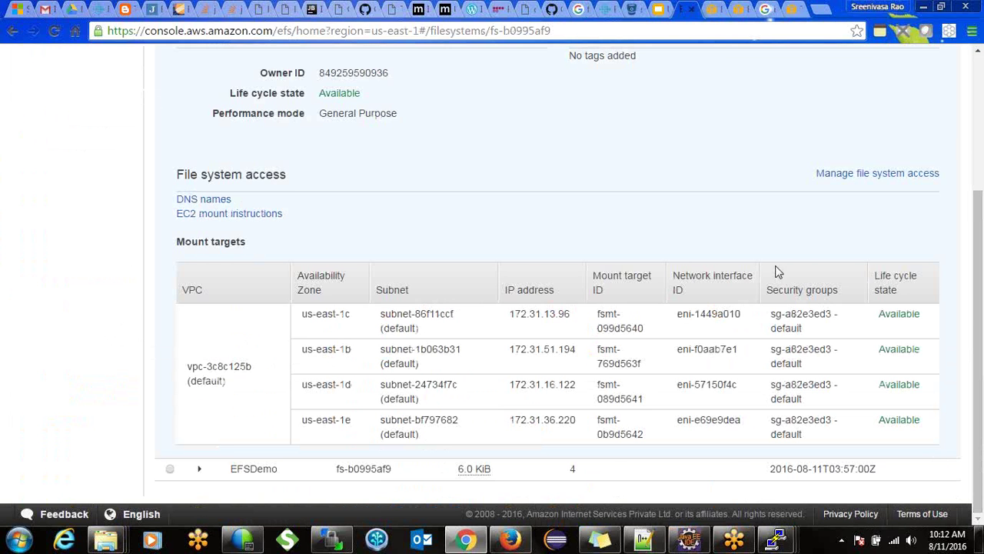
pyautogui.click(981, 123)
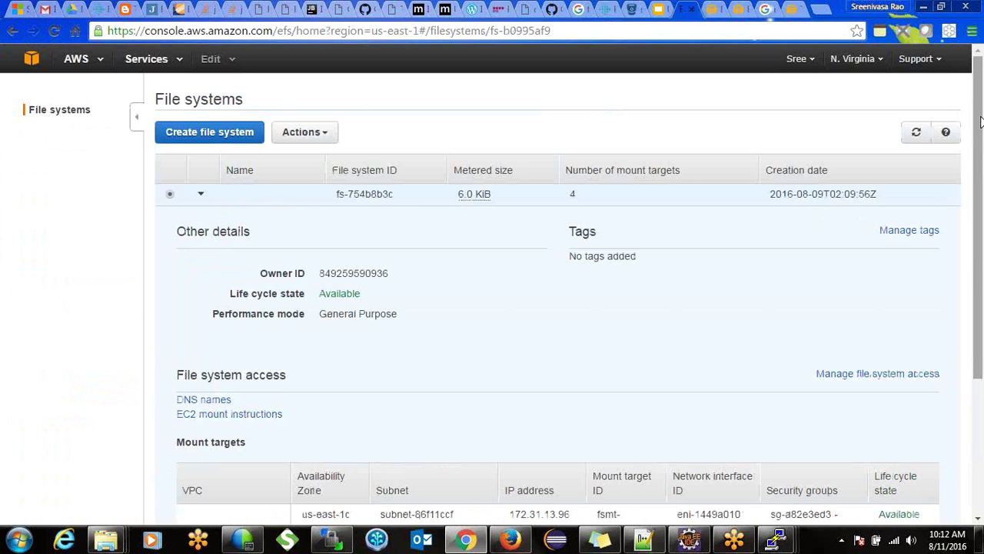
# Manage file system access for fs-754b8b3c and add security group sg-355eb24f - training to the us-east-1b and us-east-1c mount targets
pyautogui.click(303, 131)
pyautogui.click(327, 158)
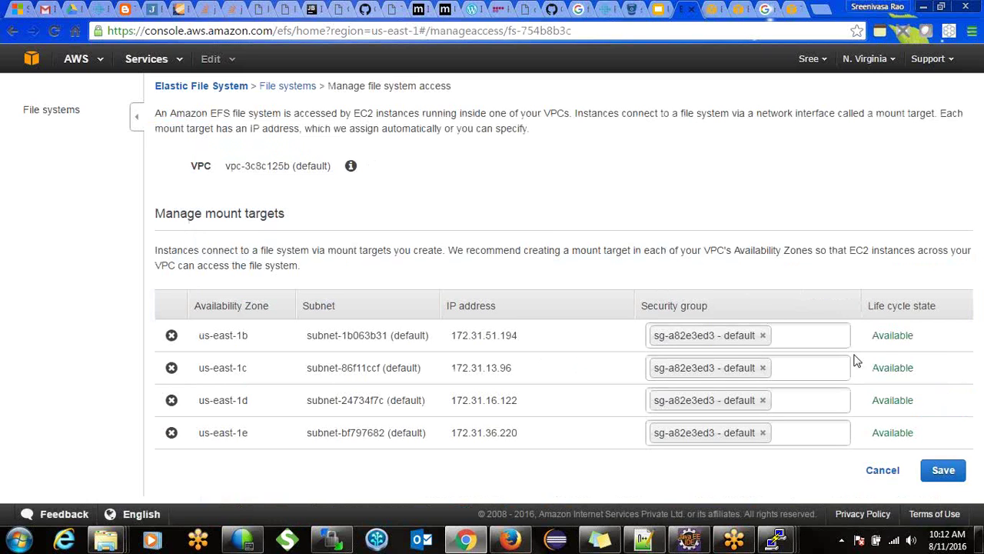
pyautogui.click(785, 334)
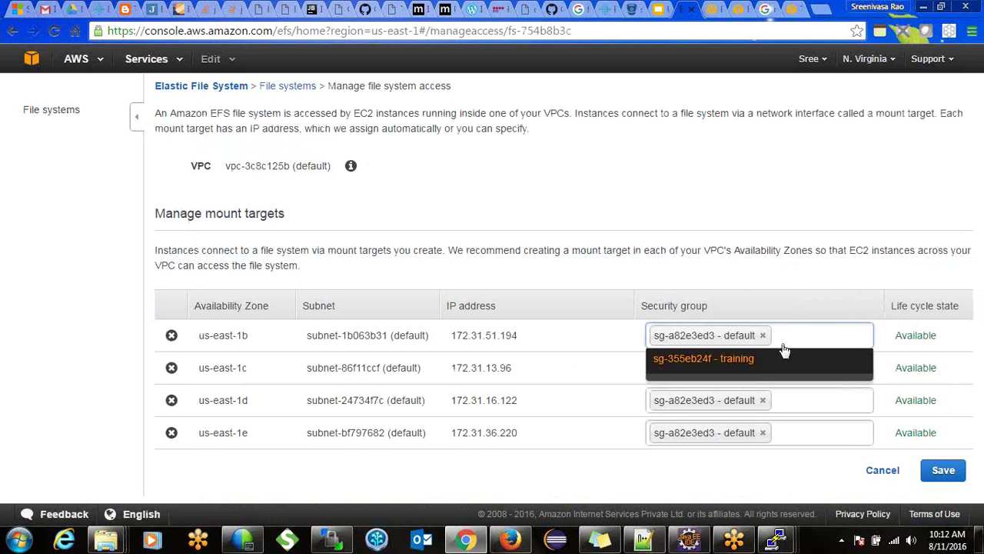
pyautogui.click(769, 356)
pyautogui.click(787, 407)
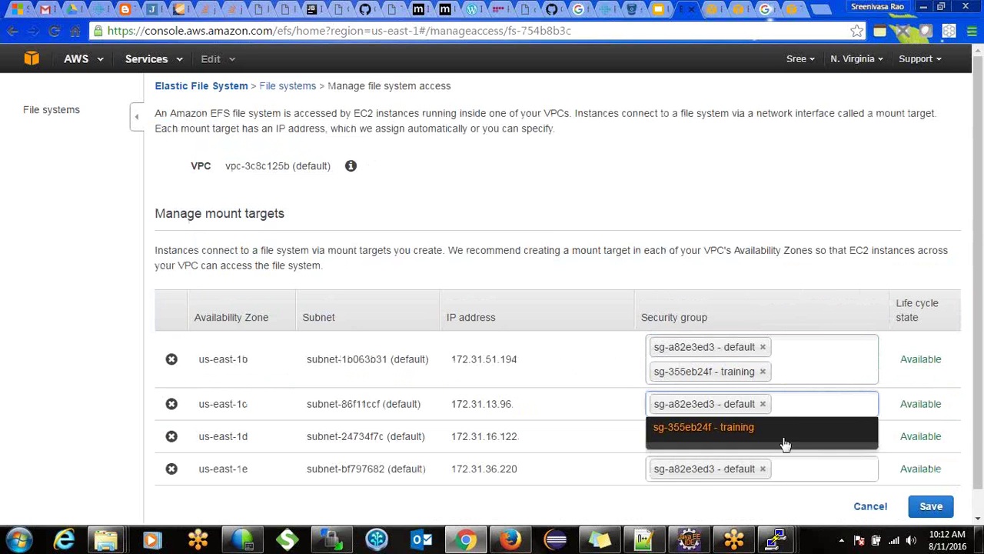
pyautogui.click(784, 433)
# Add sg-355eb24f - training to the us-east-1d and us-east-1e mount targets and save the access settings
pyautogui.click(791, 460)
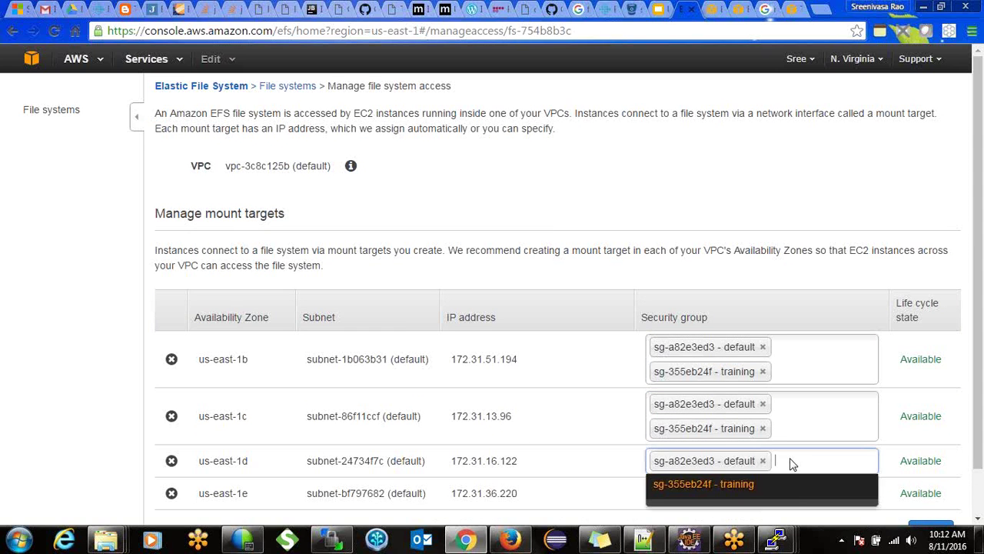
pyautogui.click(792, 497)
pyautogui.click(793, 506)
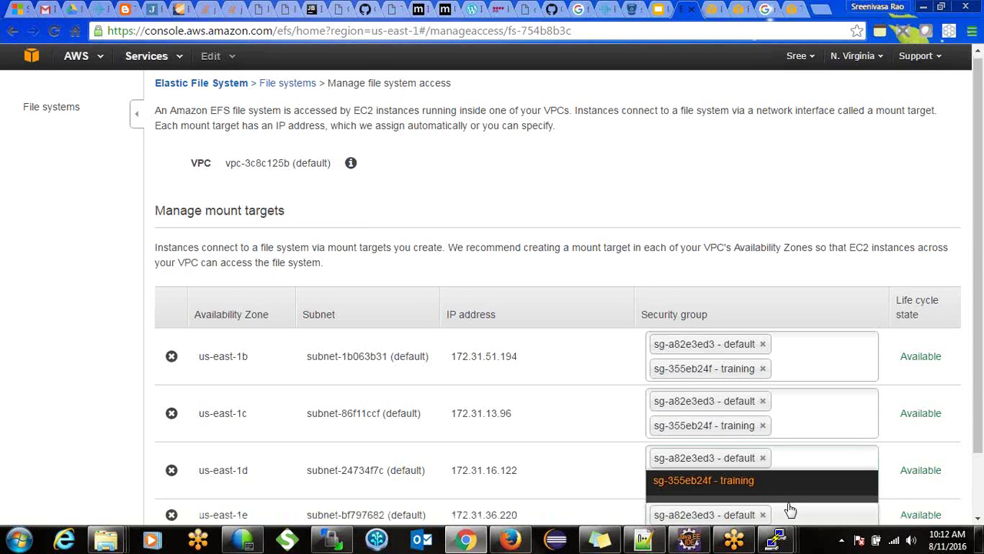
pyautogui.click(769, 490)
pyautogui.scroll(-2, 769, 492)
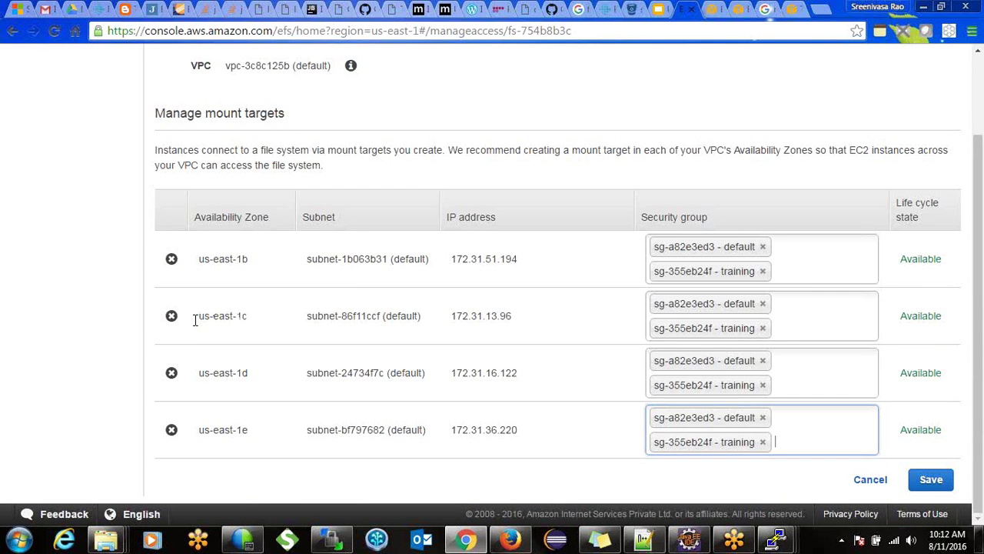
pyautogui.click(923, 483)
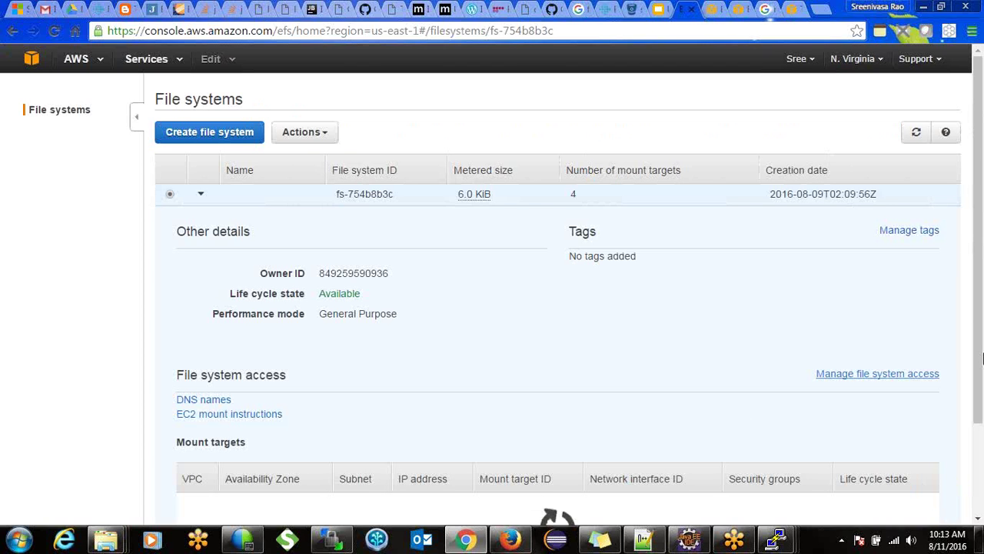
# Check the security groups listed for fs-754b8b3c's mount targets, then return to the ip-172-31-4-245 PuTTY session
pyautogui.scroll(-2, 975, 439)
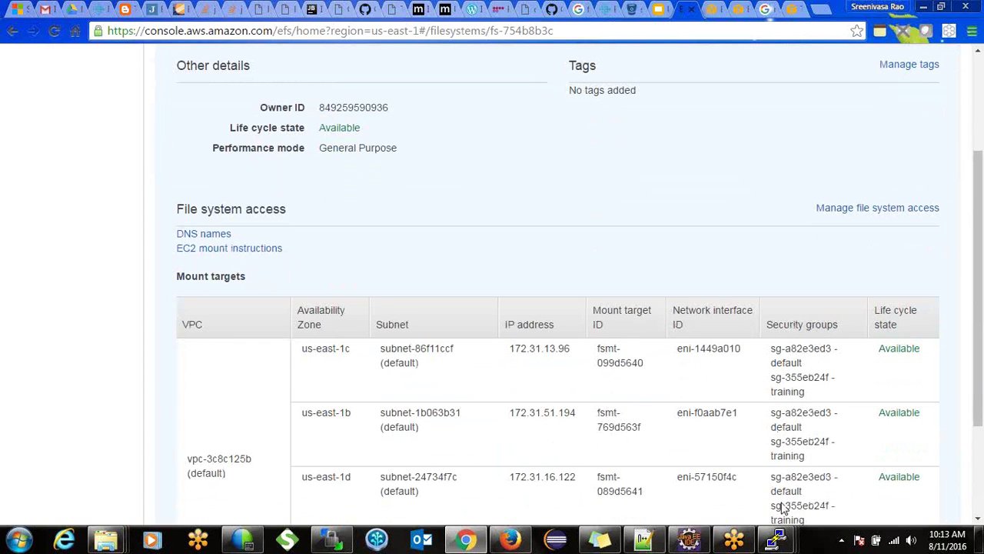
pyautogui.moveTo(778, 540)
pyautogui.click(598, 456)
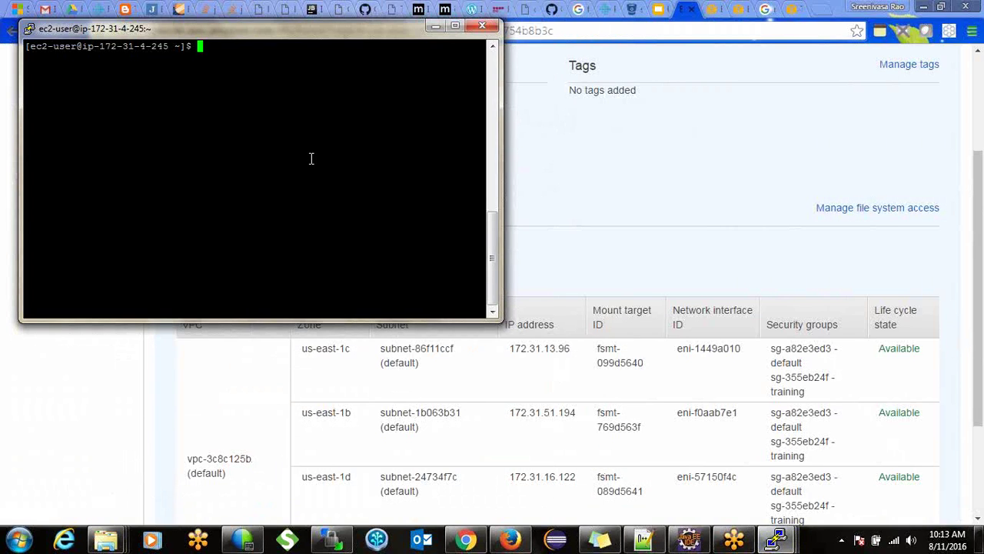
# Try to mount us-east-1c.fs-b0995af9.efs.us-east-1.amazonaws.com:/ on efsdemo as nfs4 with nfsvers=4.1
pyautogui.rightClick(311, 159)
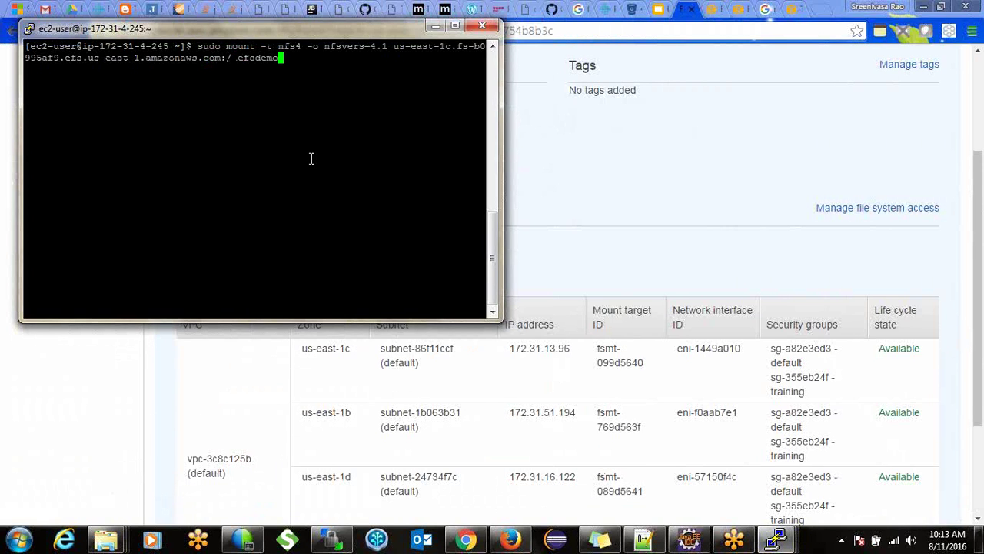
pyautogui.press('Return')
# Switch to the EC2 console in Chrome, close the open inbound rules editor without saving and show the Instances list
pyautogui.click(465, 539)
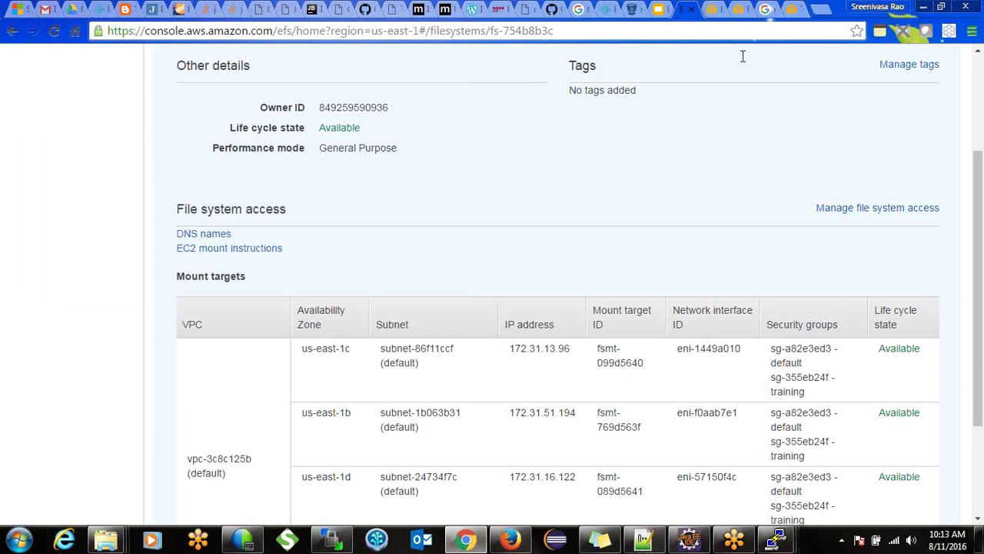
pyautogui.click(711, 10)
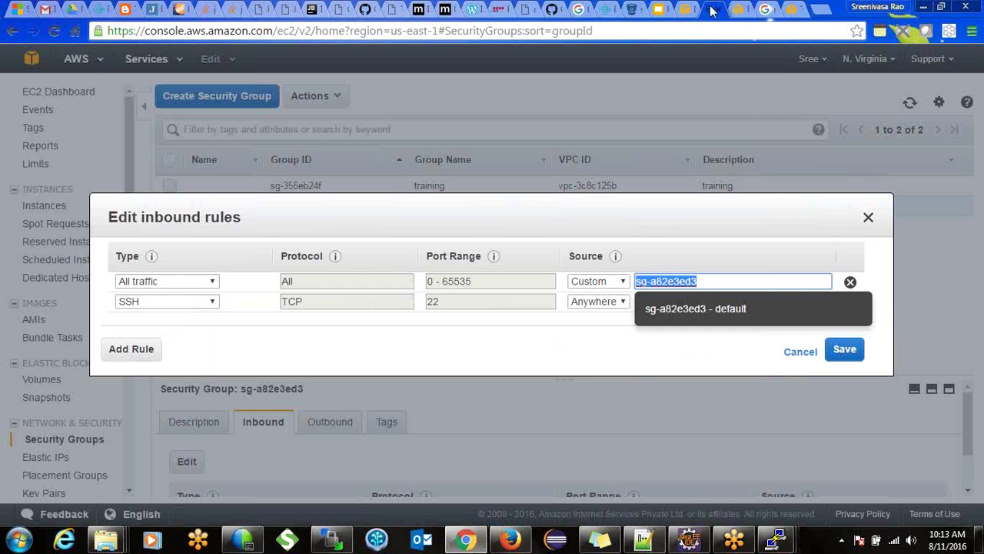
pyautogui.click(869, 217)
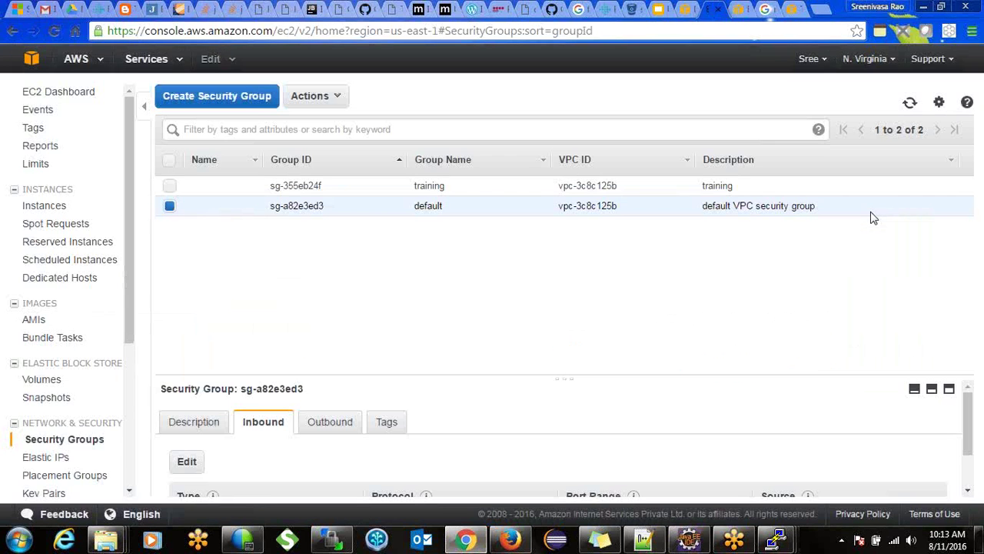
pyautogui.click(52, 206)
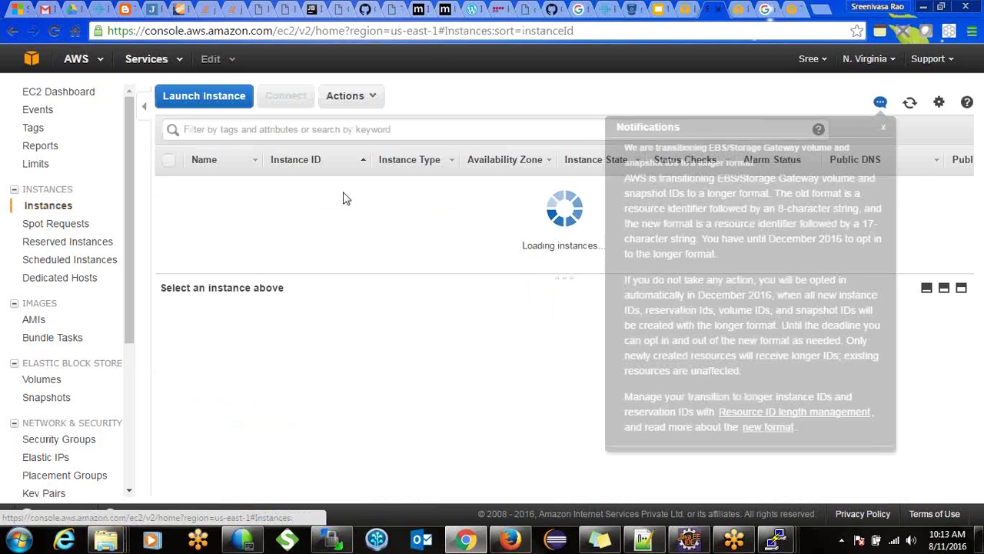
pyautogui.click(883, 128)
# Start launching an instance from Amazon Linux AMI 2016.03.3 (HVM), keeping the t2.micro type and default instance details
pyautogui.click(223, 96)
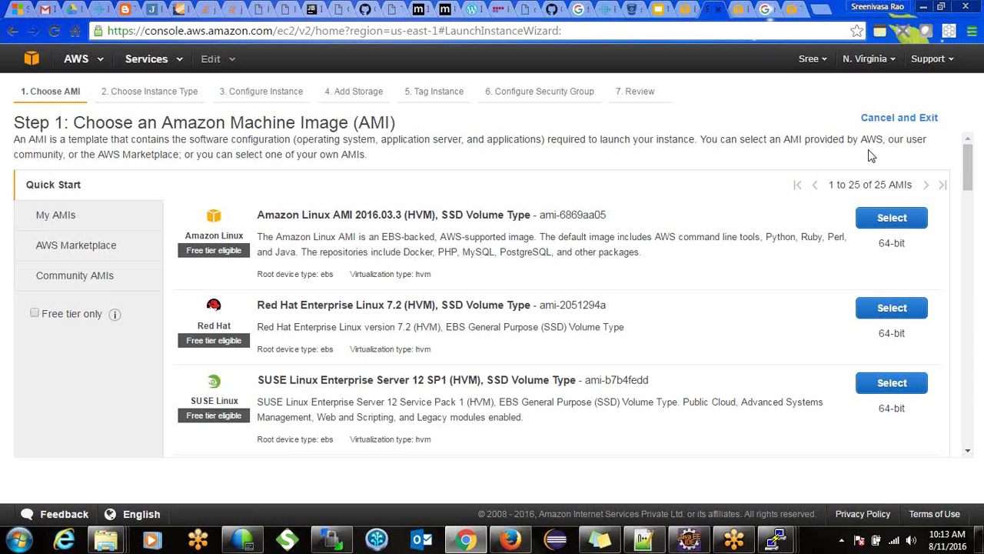
pyautogui.click(892, 219)
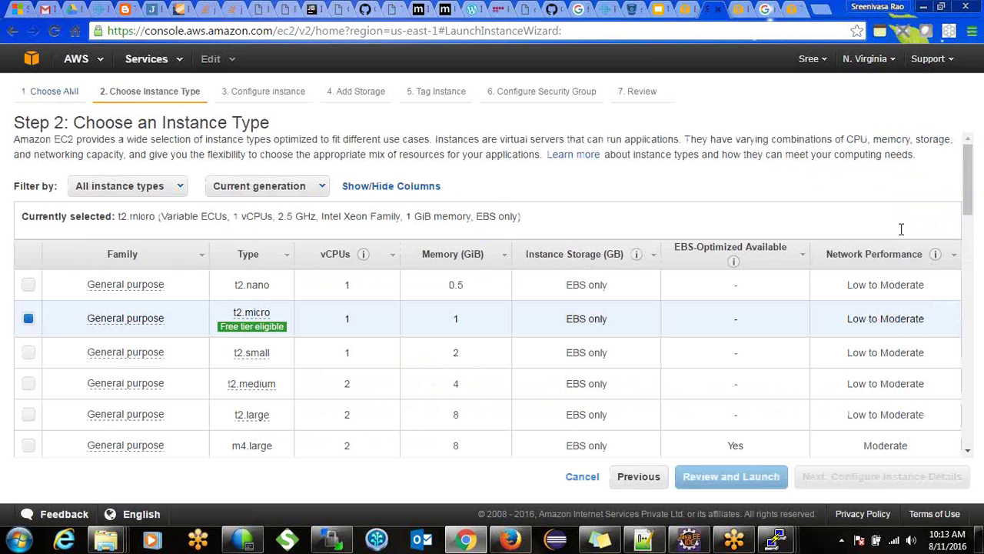
pyautogui.click(884, 478)
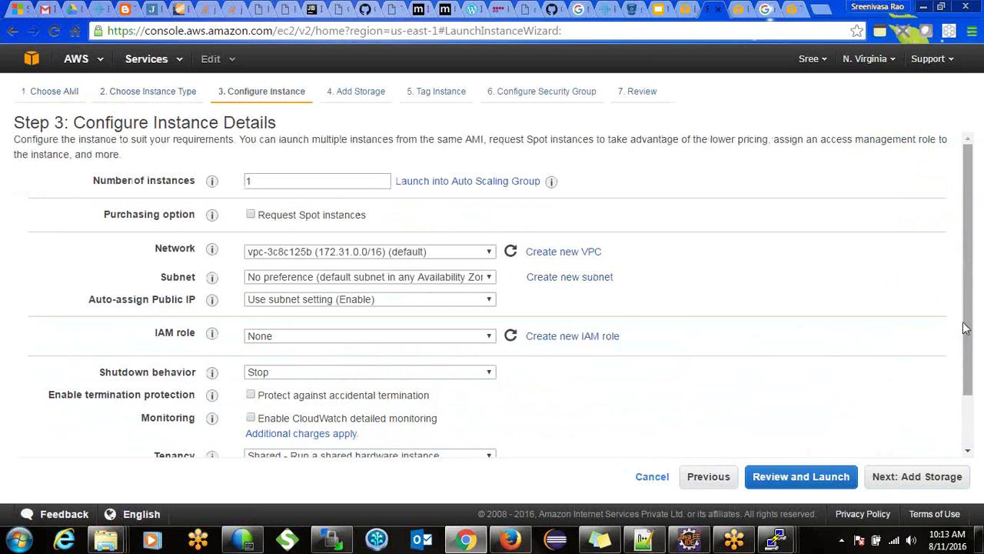
pyautogui.moveTo(962, 392); pyautogui.dragTo(957, 448)
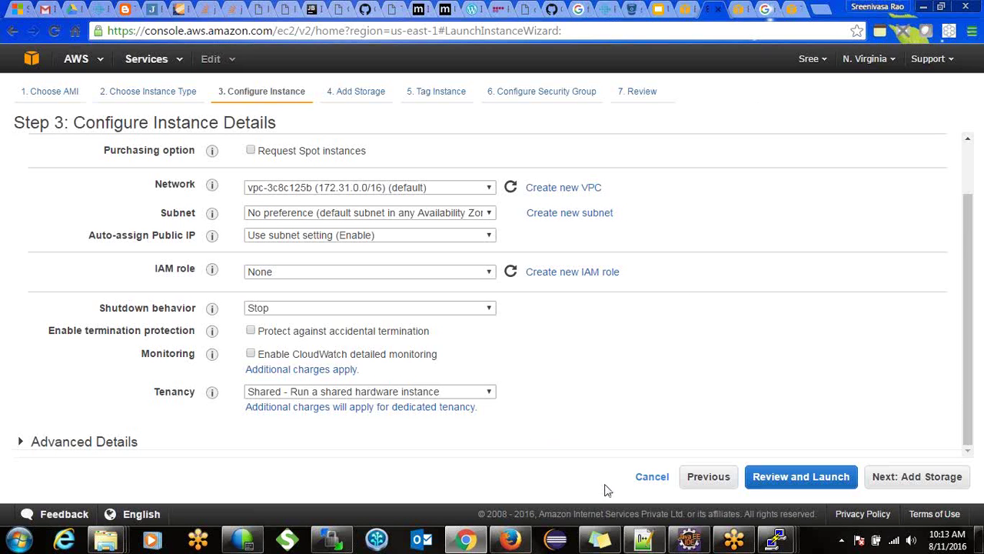
pyautogui.click(643, 539)
pyautogui.click(643, 540)
pyautogui.click(920, 477)
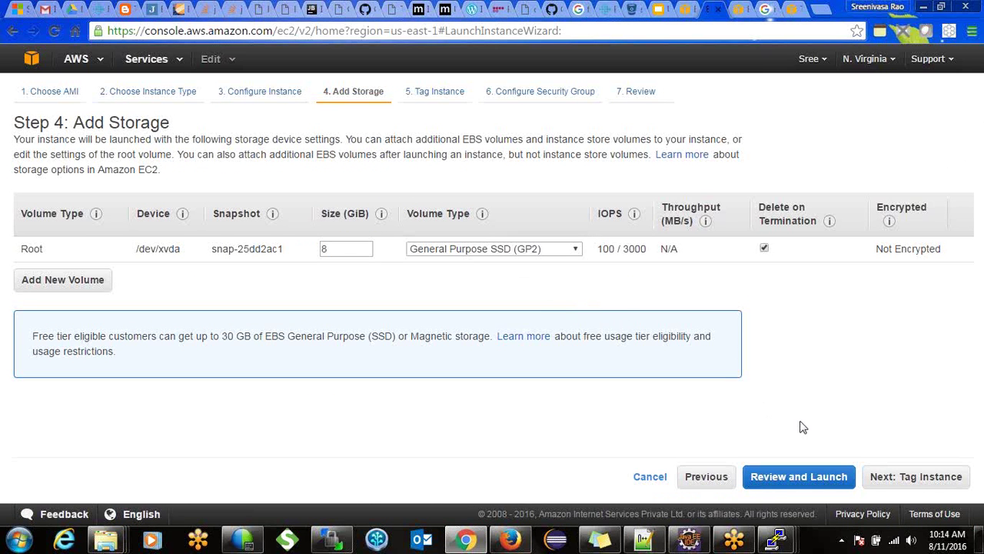
# Keep the default storage and set the new instance's Name tag to EF
pyautogui.click(920, 477)
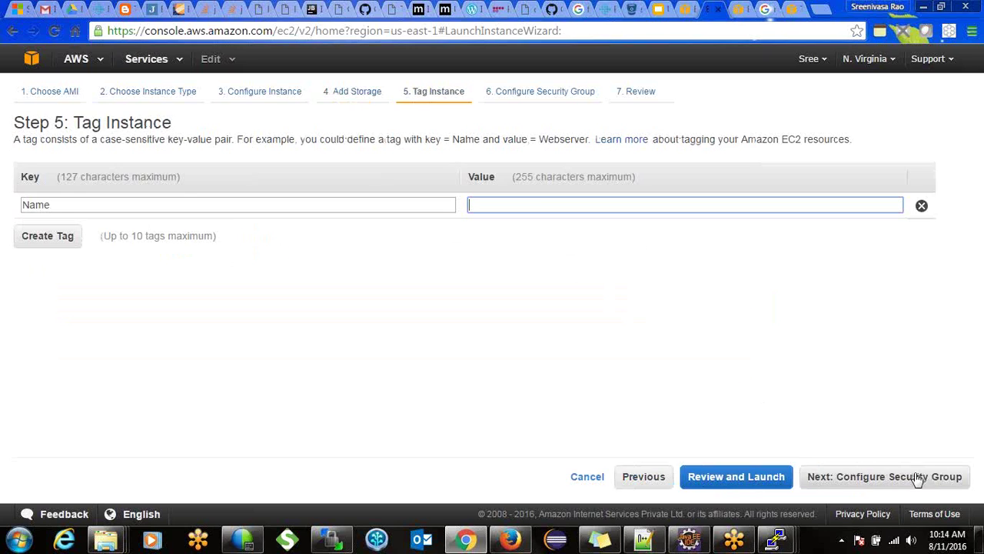
pyautogui.click(635, 206)
pyautogui.write('E')
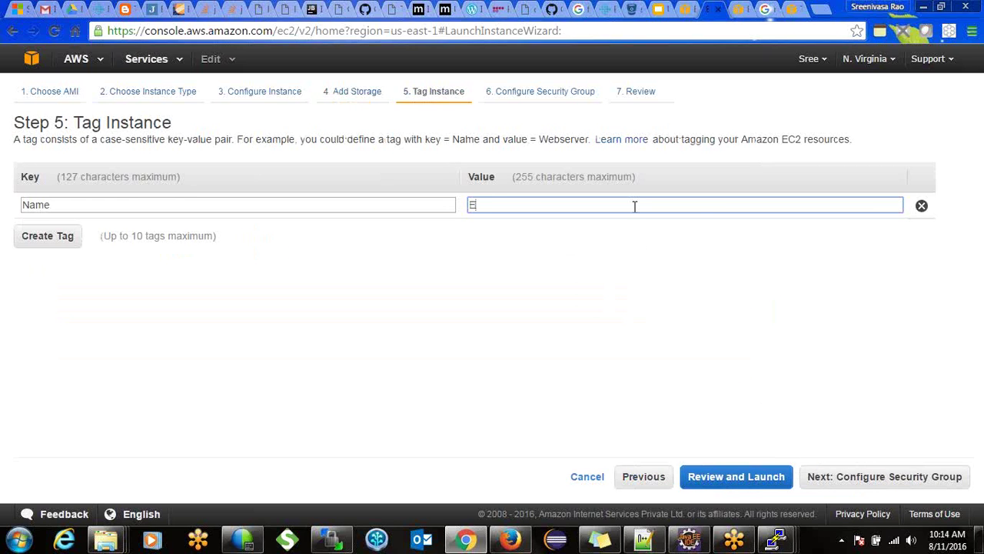
pyautogui.write('F')
pyautogui.click(506, 237)
pyautogui.click(841, 476)
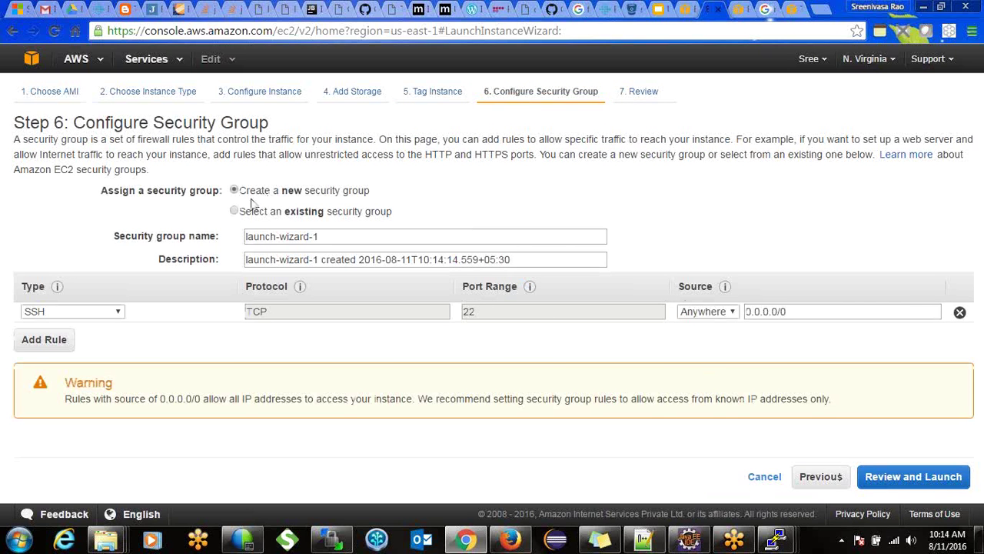
# Assign the existing security group sg-a82e3ed3 (default) to the new instance and continue to the launch review
pyautogui.click(234, 211)
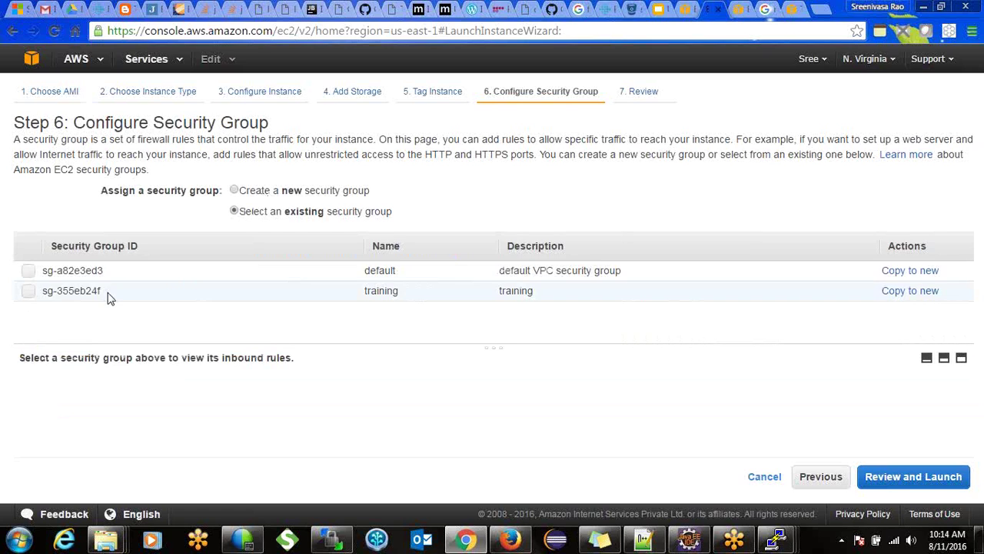
pyautogui.click(28, 271)
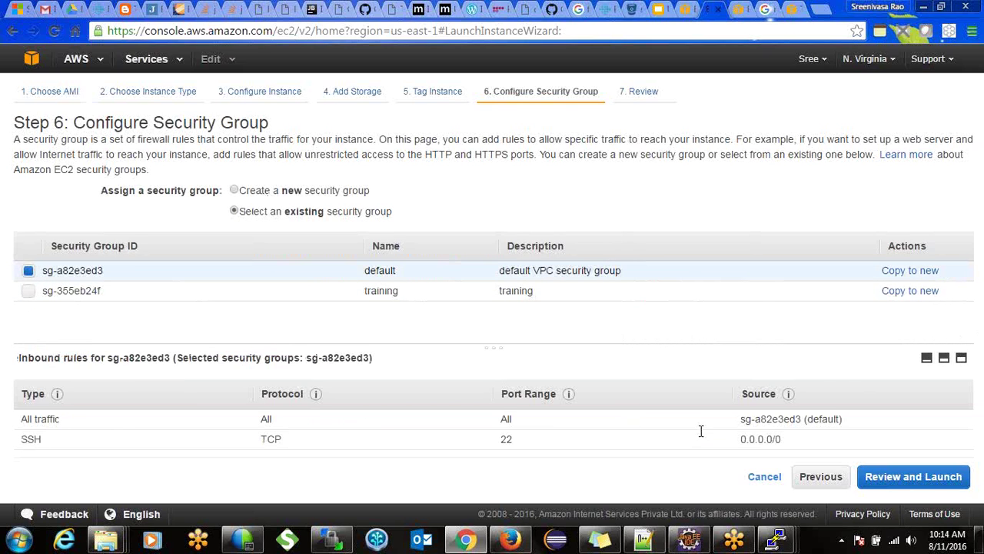
pyautogui.click(939, 478)
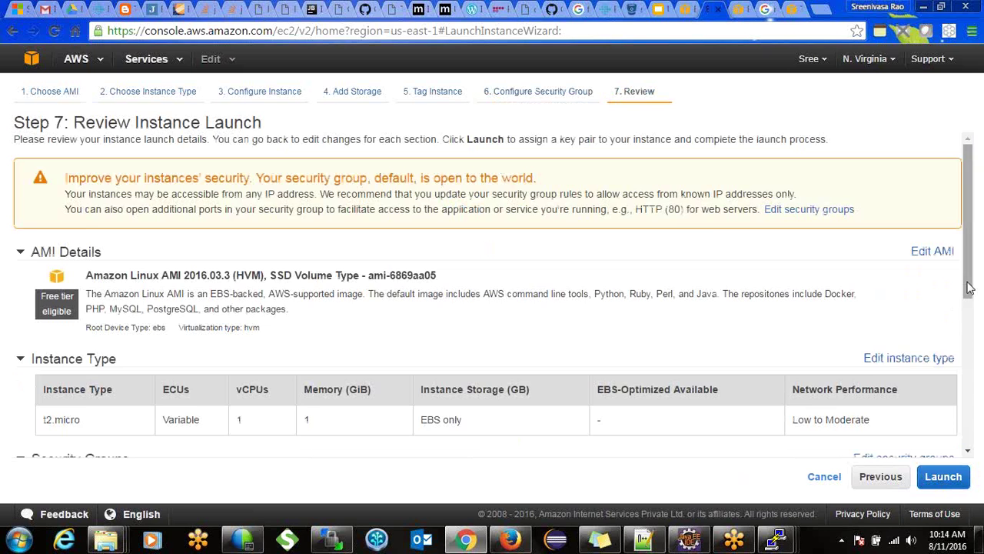
# Launch the instance with the existing training key pair, acknowledging access to training.pem, and check its launch status
pyautogui.click(944, 476)
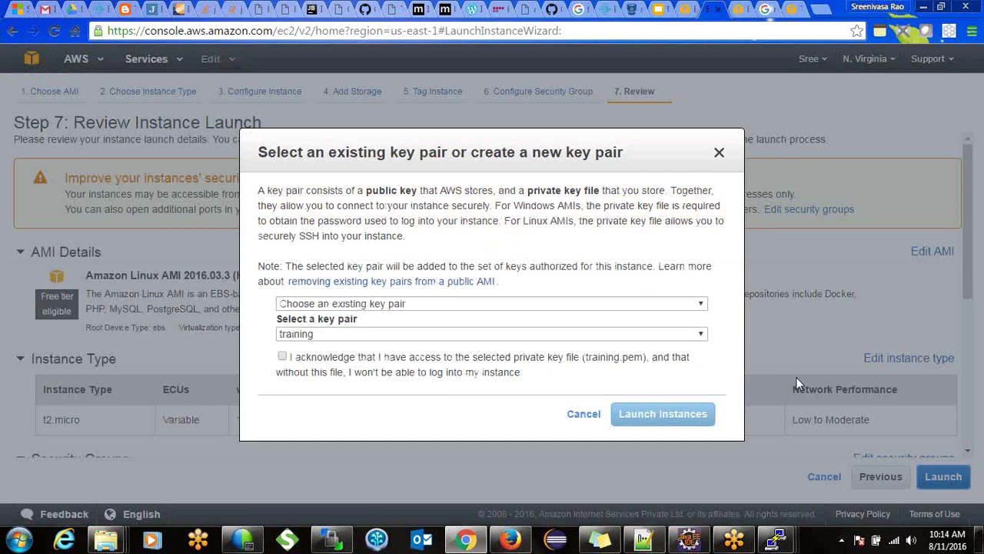
pyautogui.click(282, 358)
pyautogui.click(683, 419)
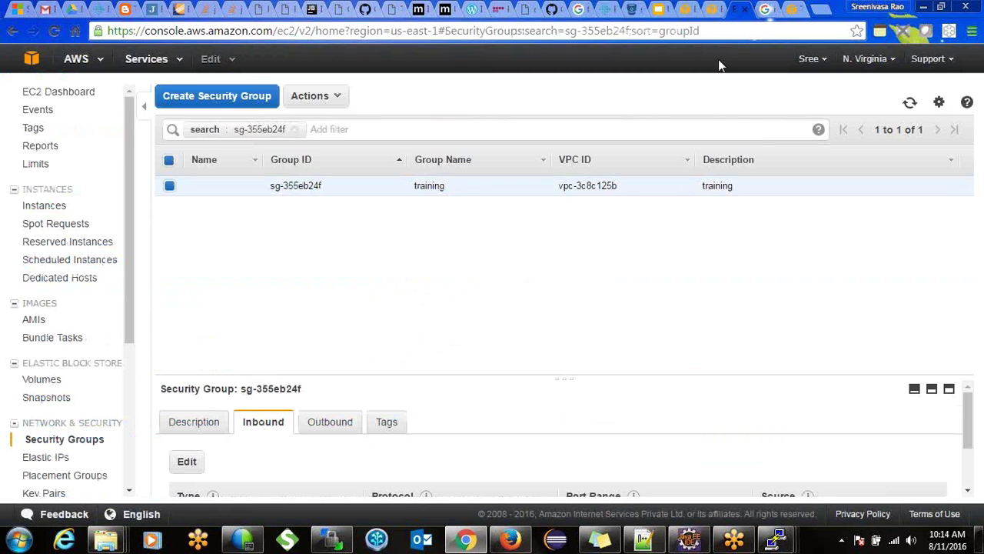
pyautogui.click(713, 9)
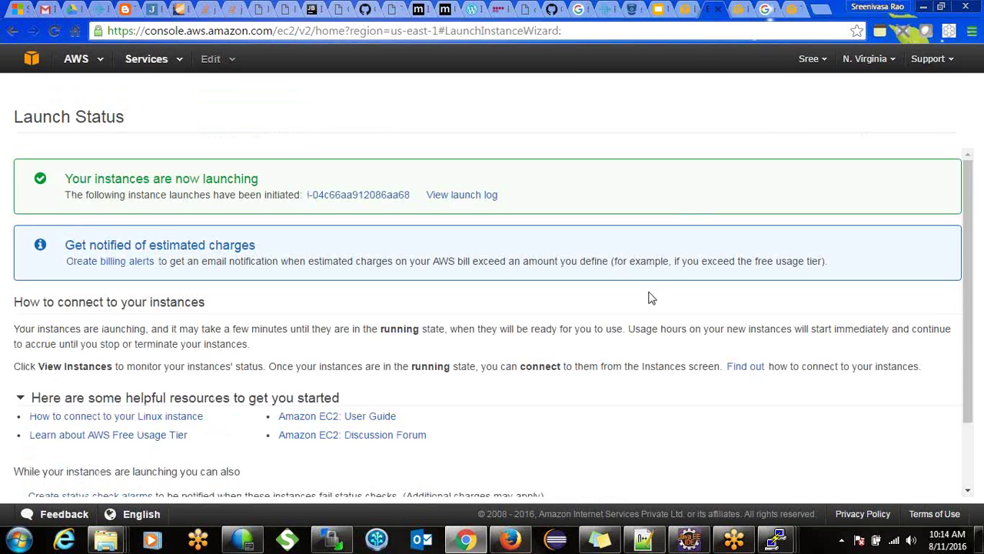
pyautogui.scroll(-2, 964, 438)
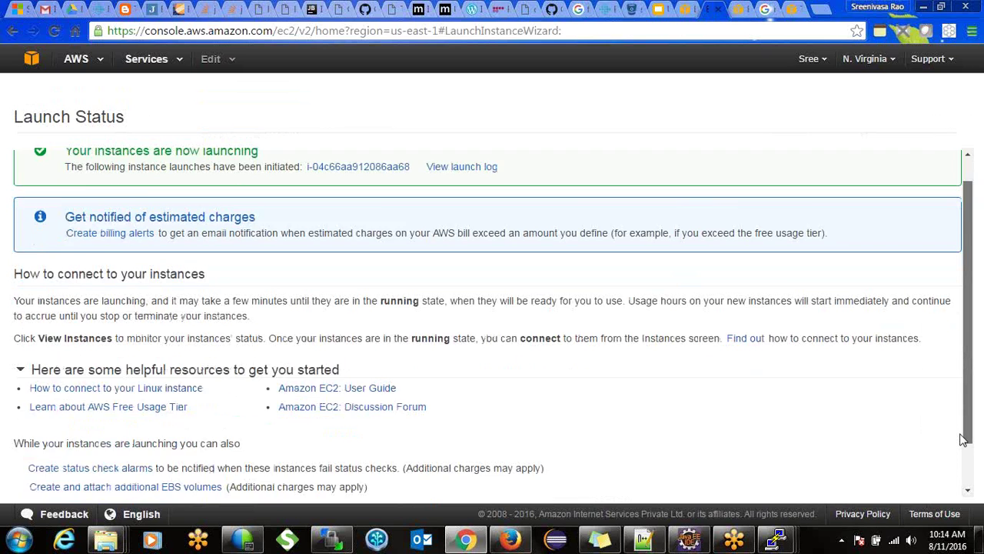
pyautogui.scroll(2, 964, 439)
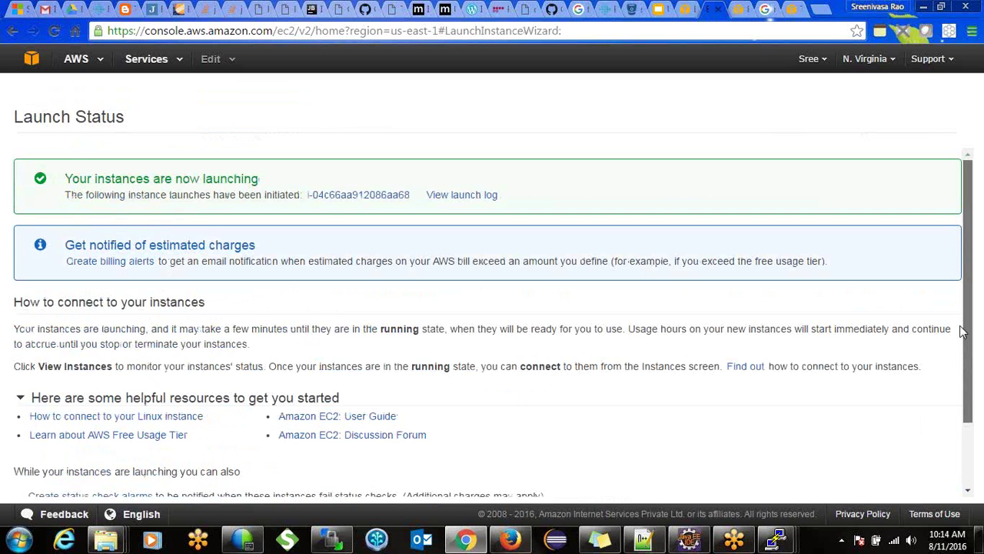
# Return to the ip-172-31-4-245 PuTTY session, interrupt the pending mount command and clear the terminal
pyautogui.click(687, 11)
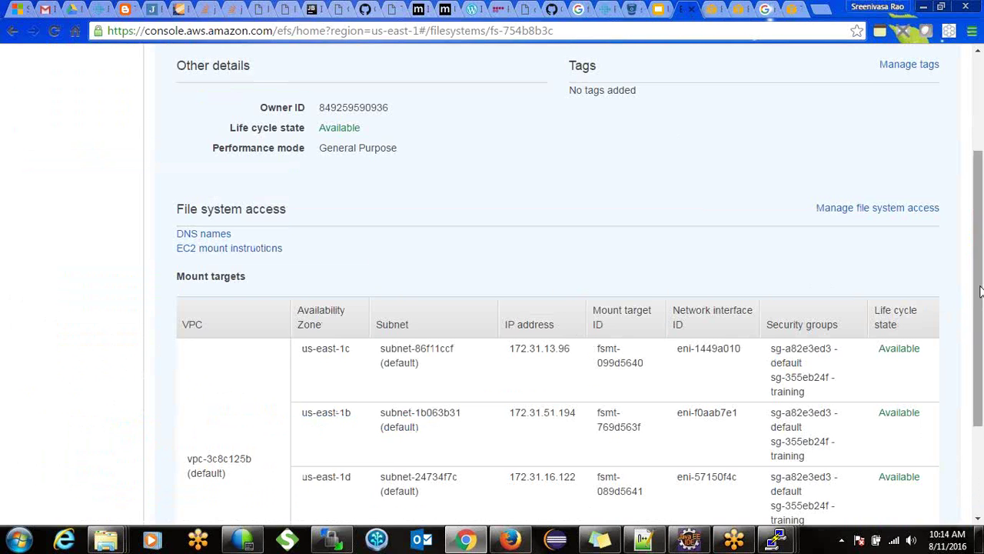
pyautogui.scroll(-3, 959, 354)
pyautogui.moveTo(788, 538)
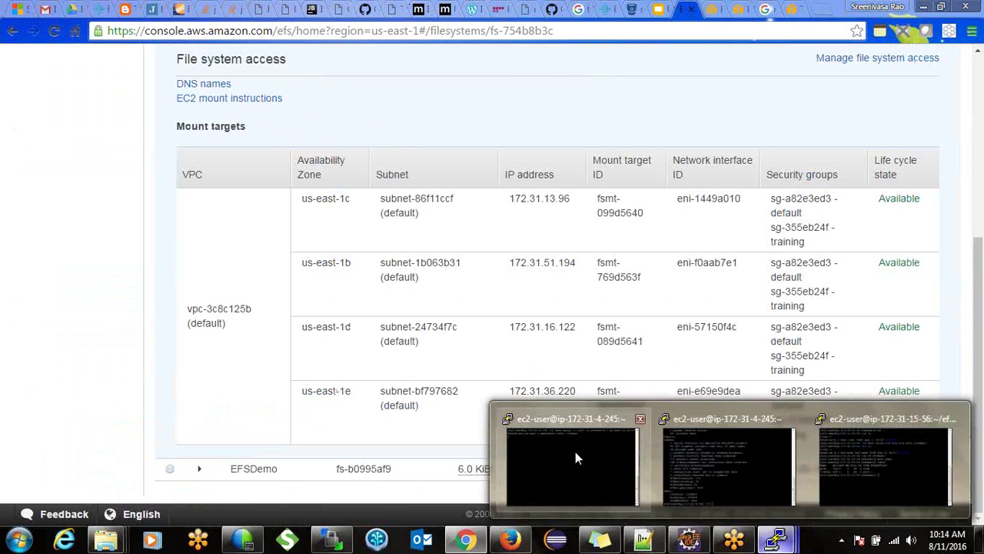
pyautogui.click(575, 452)
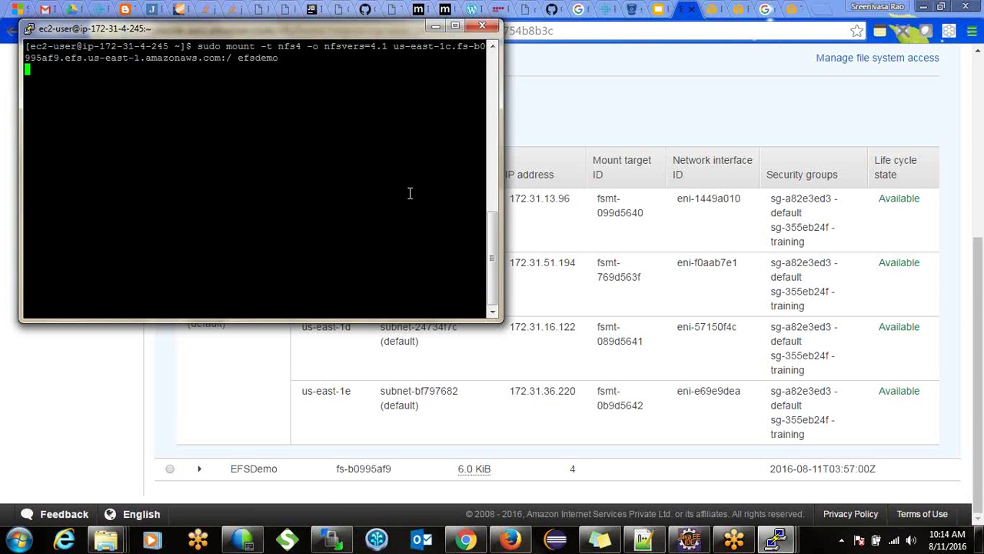
pyautogui.hotkey('ctrl', 'c')
pyautogui.hotkey('ctrl', 'c')
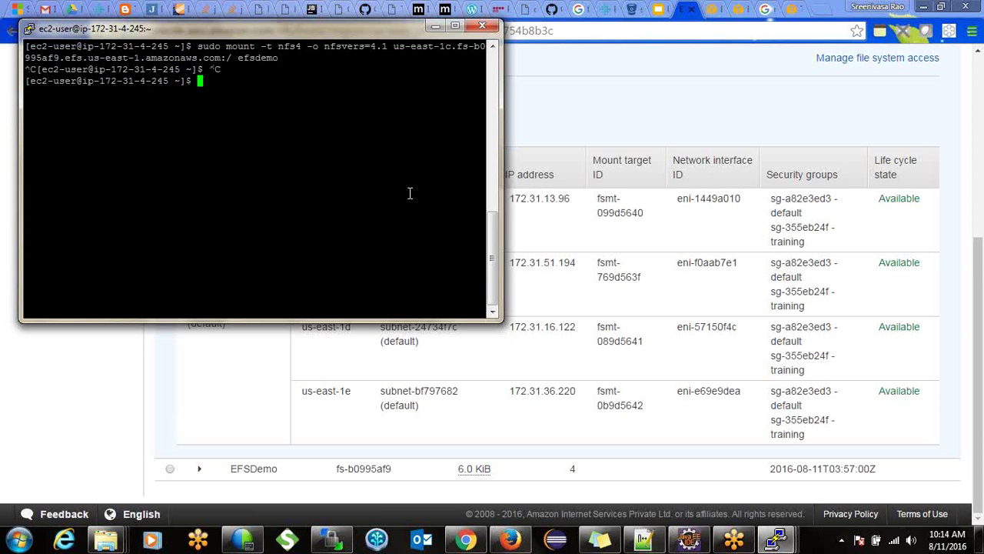
pyautogui.write('clear')
pyautogui.press('Return')
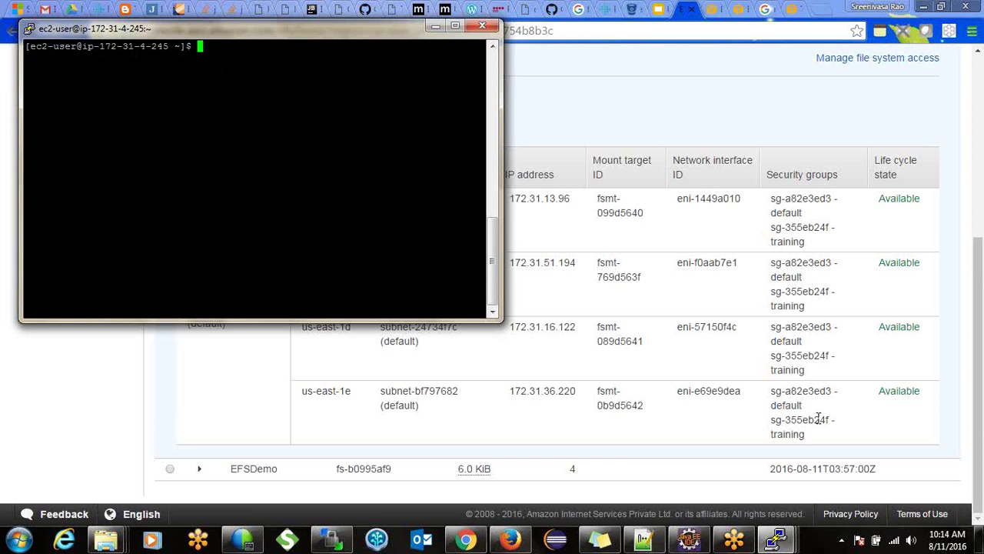
# Remove sg-355eb24f - training from fs-754b8b3c's us-east-1b, us-east-1c, us-east-1d and us-east-1e mount targets and save the access settings
pyautogui.click(973, 230)
pyautogui.scroll(5, 962, 180)
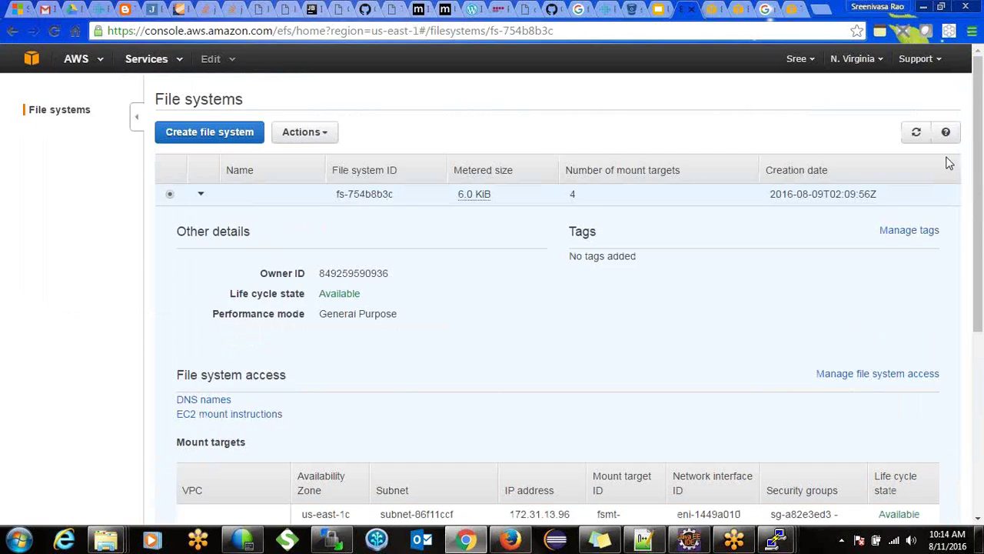
pyautogui.click(307, 128)
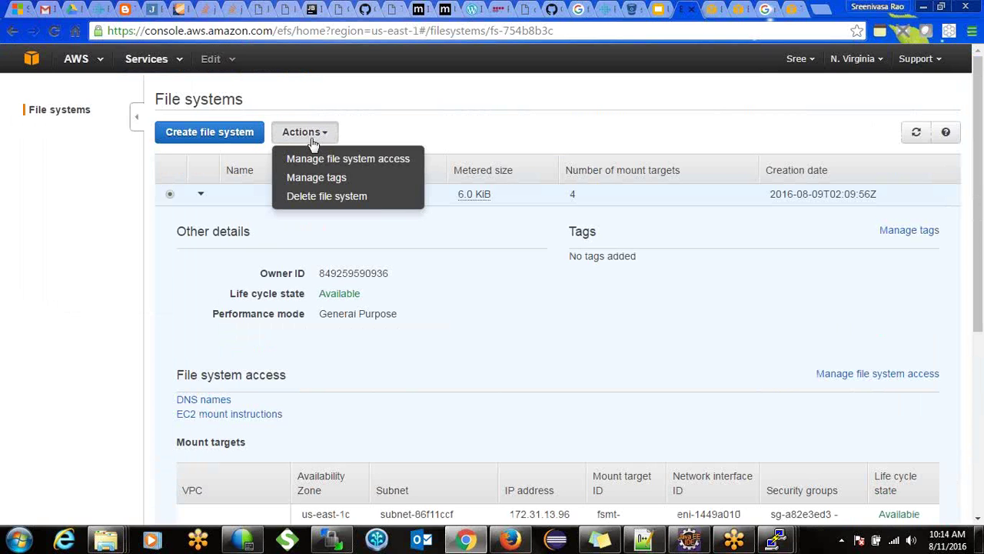
pyautogui.click(391, 160)
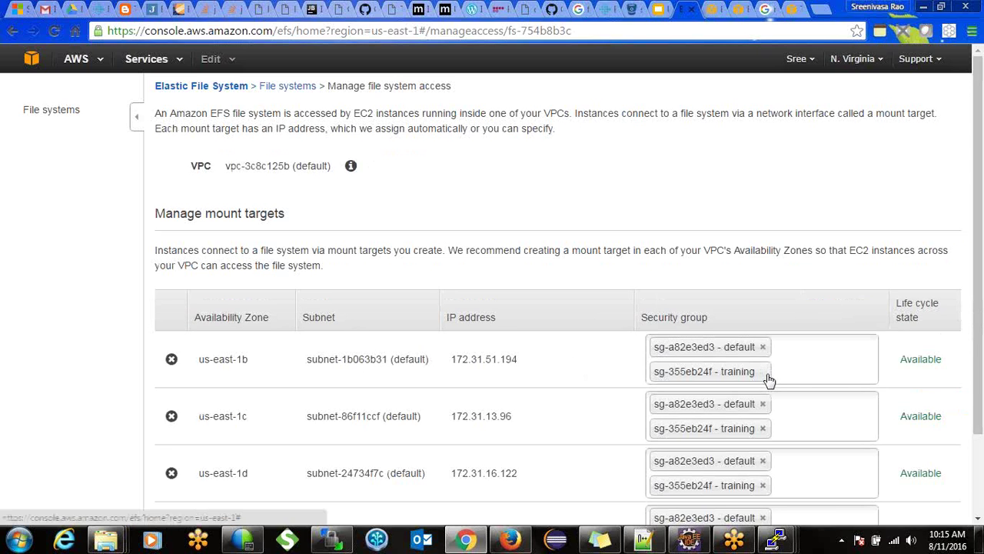
pyautogui.click(765, 373)
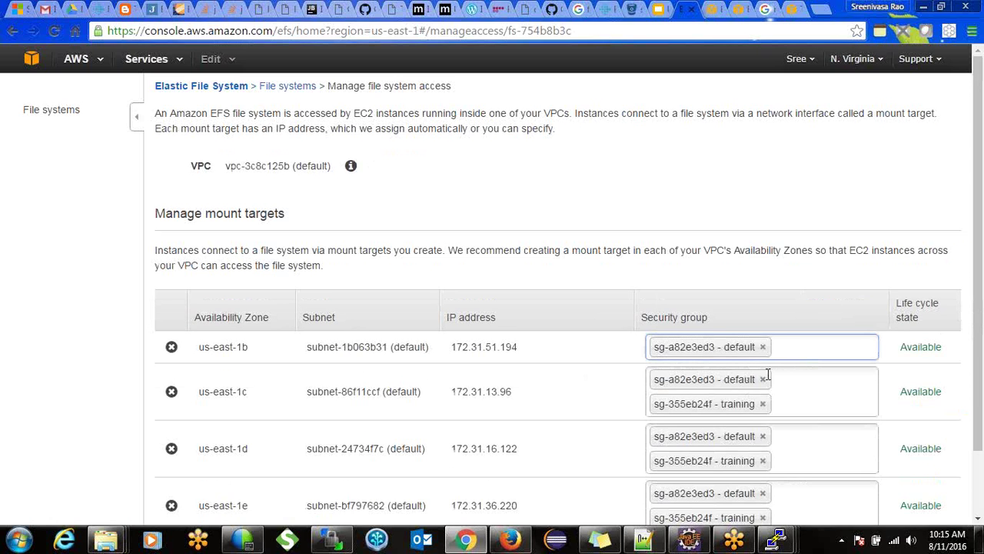
pyautogui.click(764, 405)
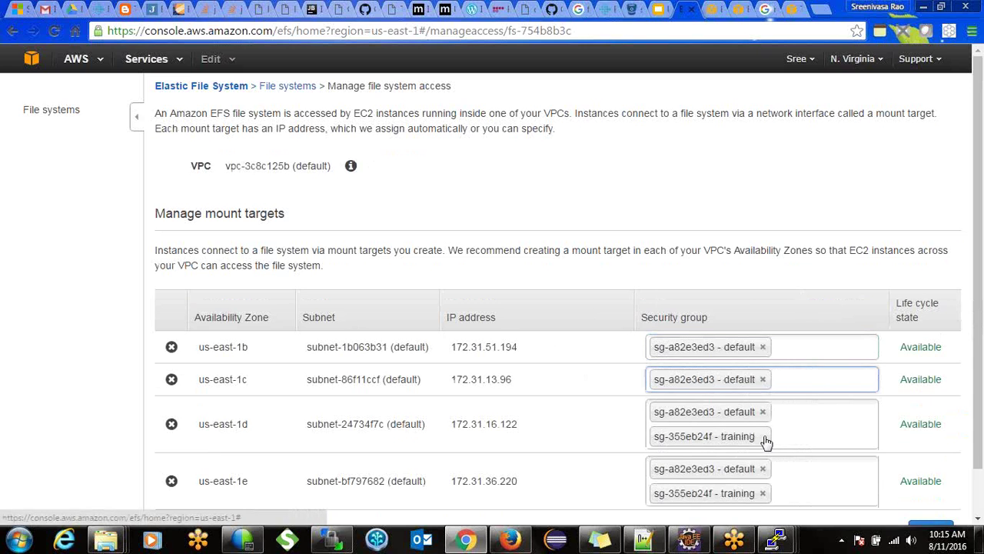
pyautogui.click(764, 439)
pyautogui.click(763, 469)
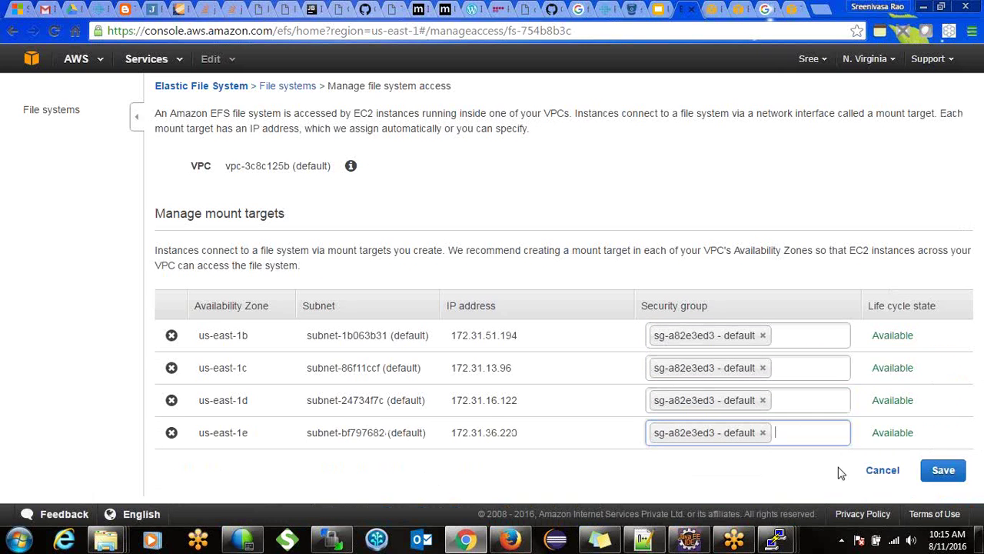
pyautogui.click(945, 474)
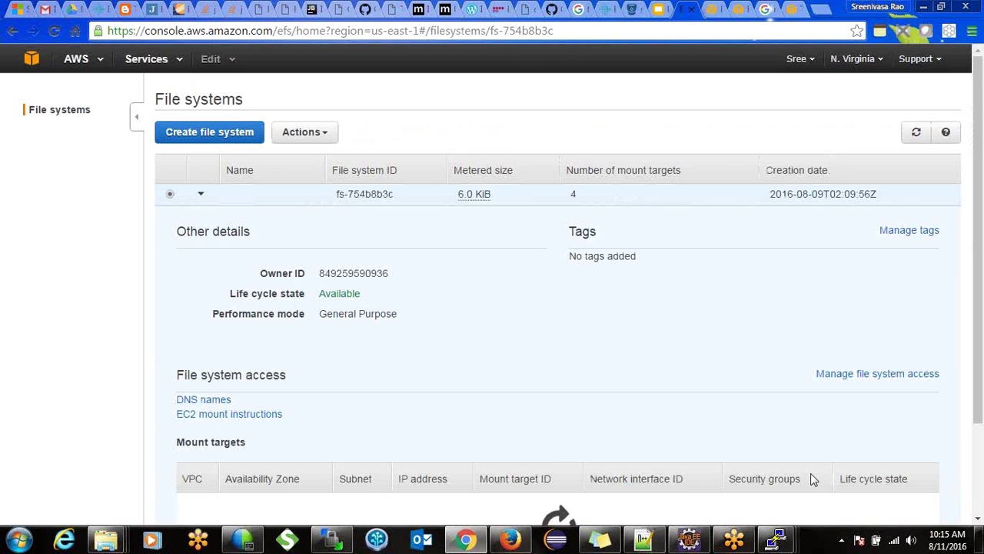
# Close the extra ip-172-31-4-245 PuTTY session that shows the network statistics, confirming the exit
pyautogui.moveTo(779, 539)
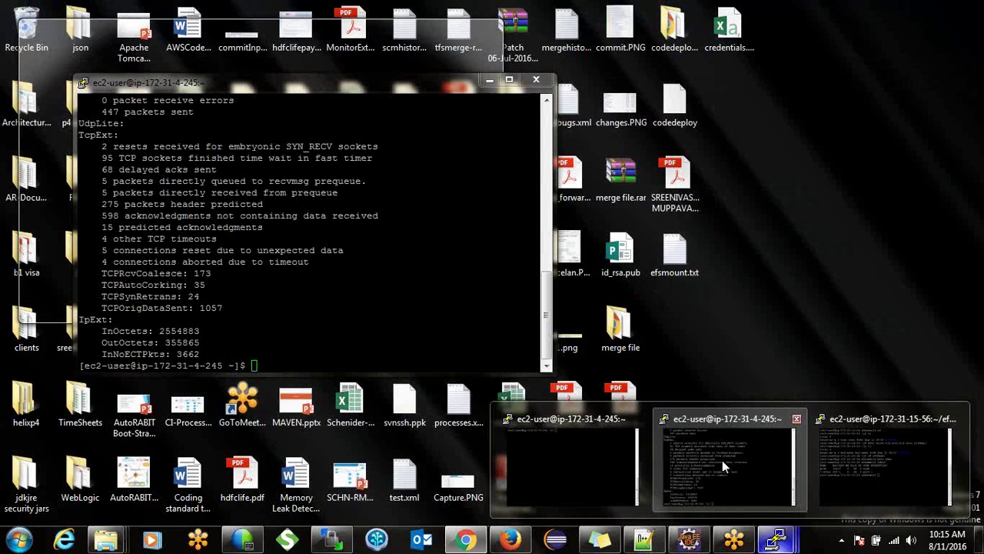
pyautogui.click(722, 460)
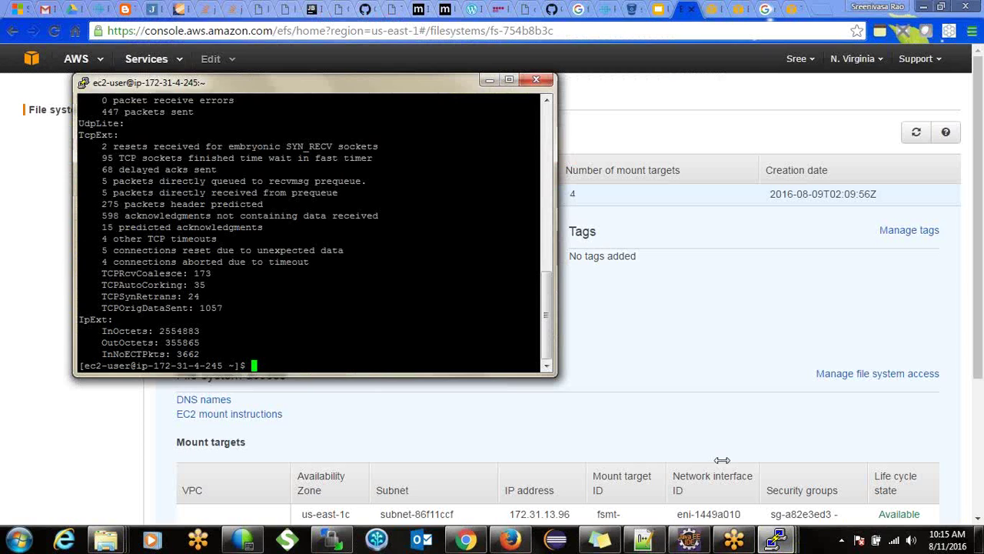
pyautogui.click(537, 80)
pyautogui.click(507, 316)
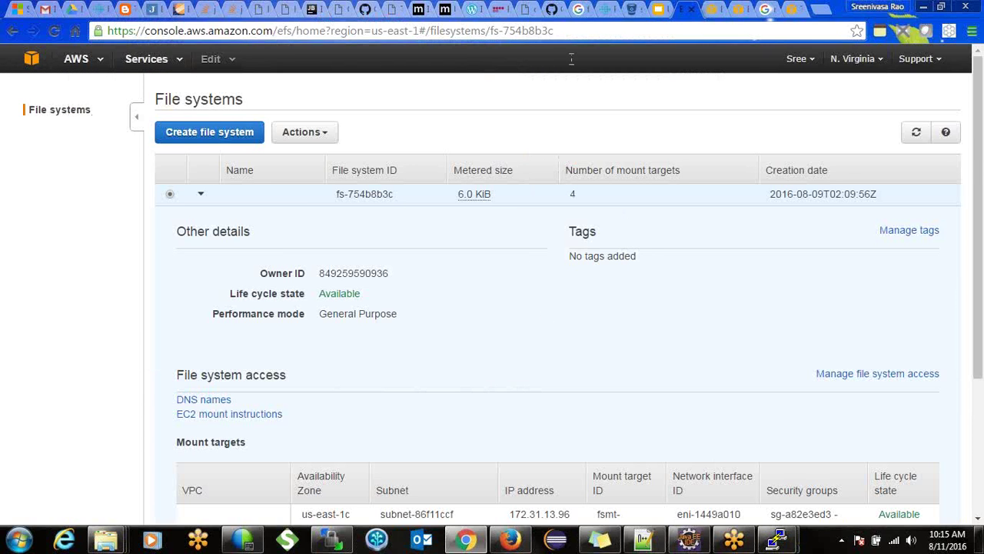
# View the EC2 instances, copy the public DNS of the new EFSDemo instance i-04c66aa912086aa68, and switch to WinSCP
pyautogui.click(717, 9)
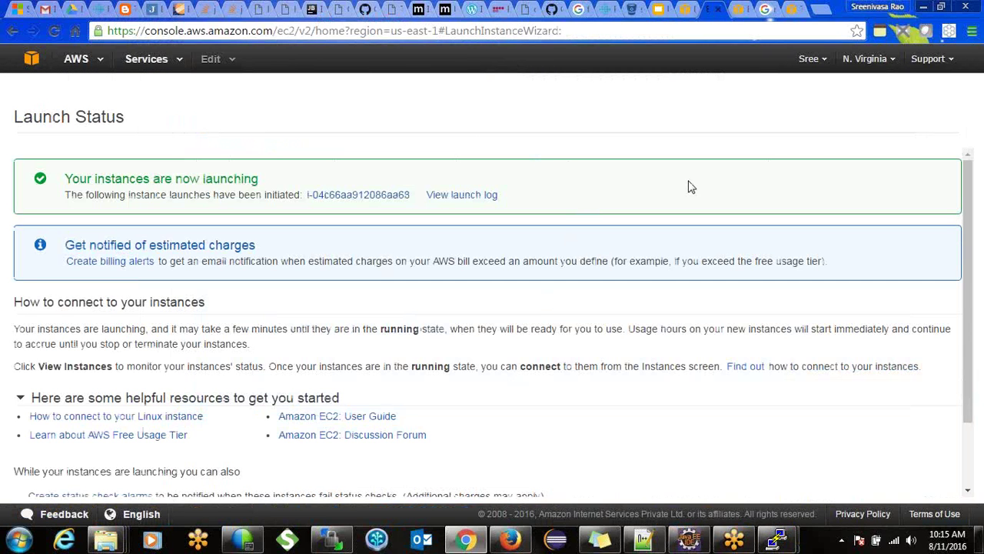
pyautogui.click(967, 462)
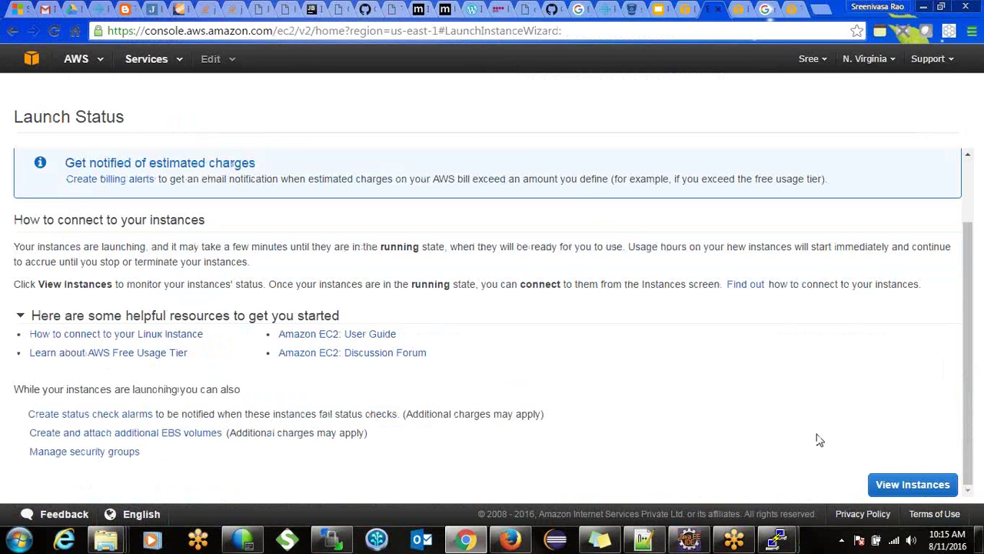
pyautogui.click(898, 481)
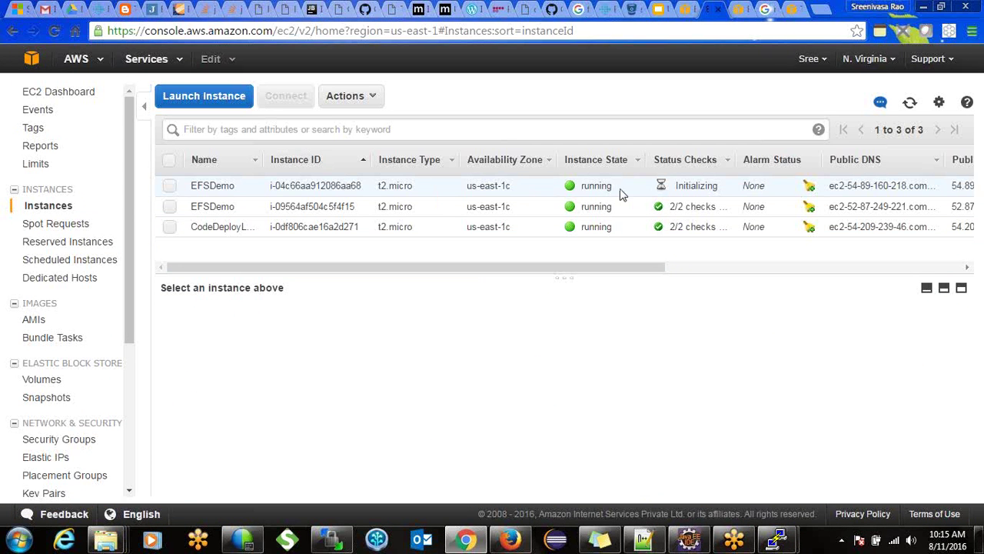
pyautogui.click(652, 192)
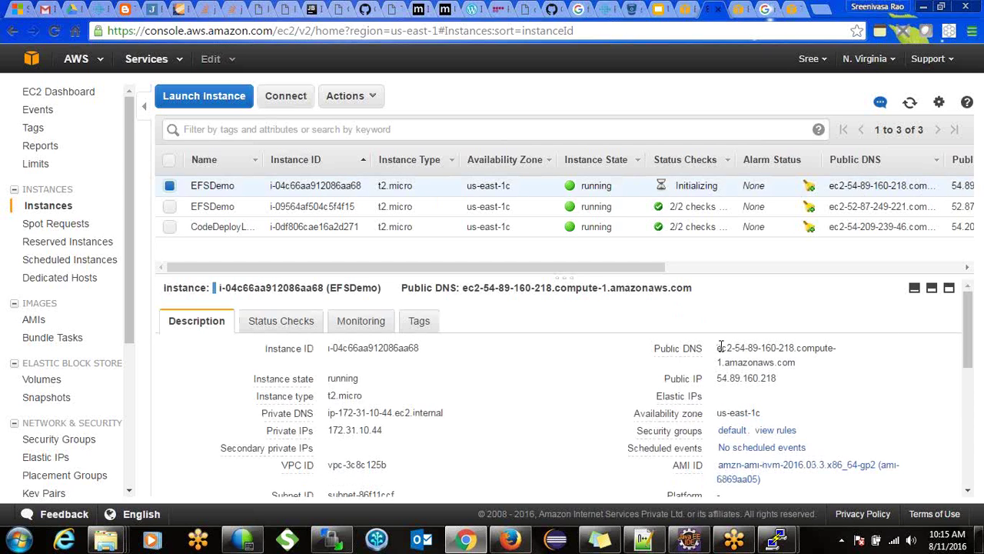
pyautogui.moveTo(731, 347); pyautogui.dragTo(800, 364)
pyautogui.hotkey('ctrl', 'c')
pyautogui.click(736, 351)
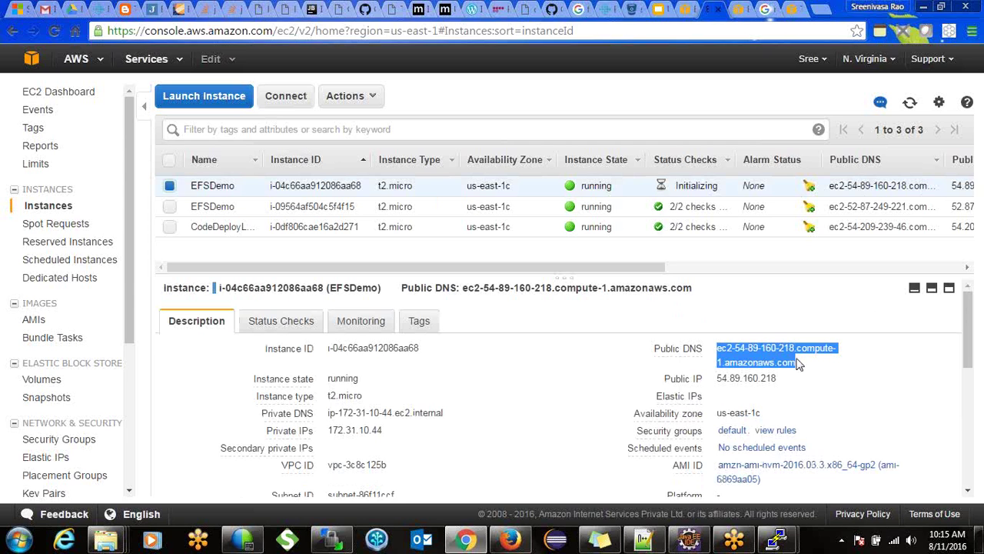
pyautogui.click(779, 540)
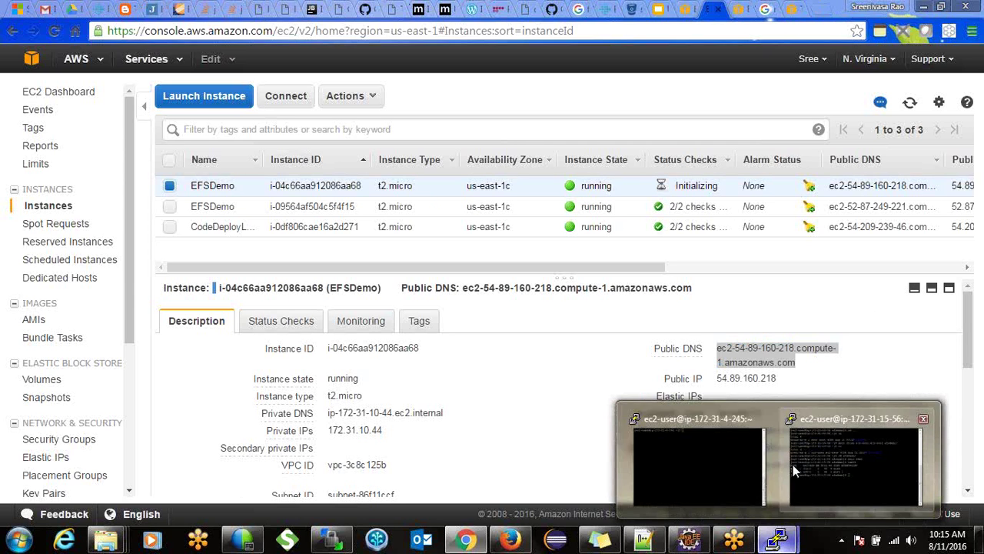
pyautogui.click(331, 540)
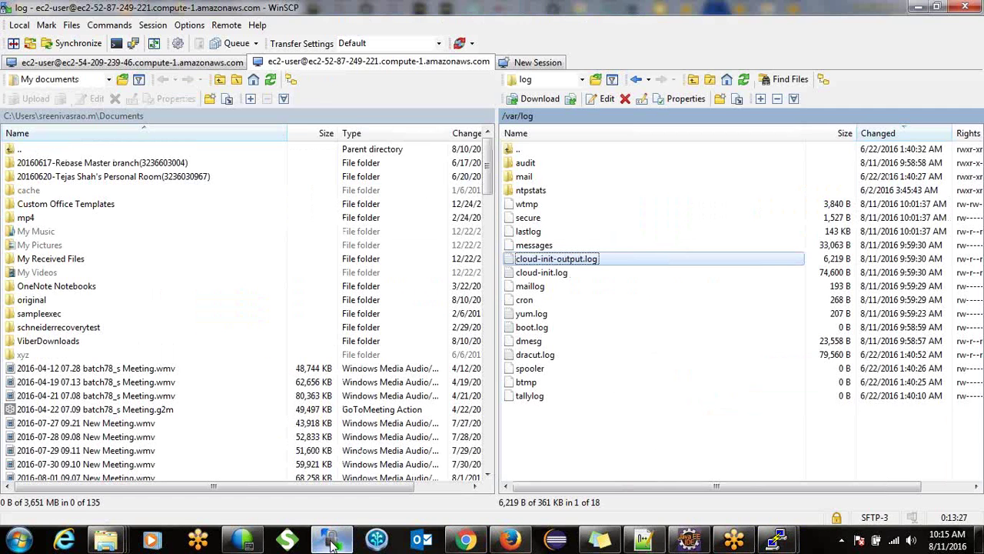
pyautogui.click(133, 42)
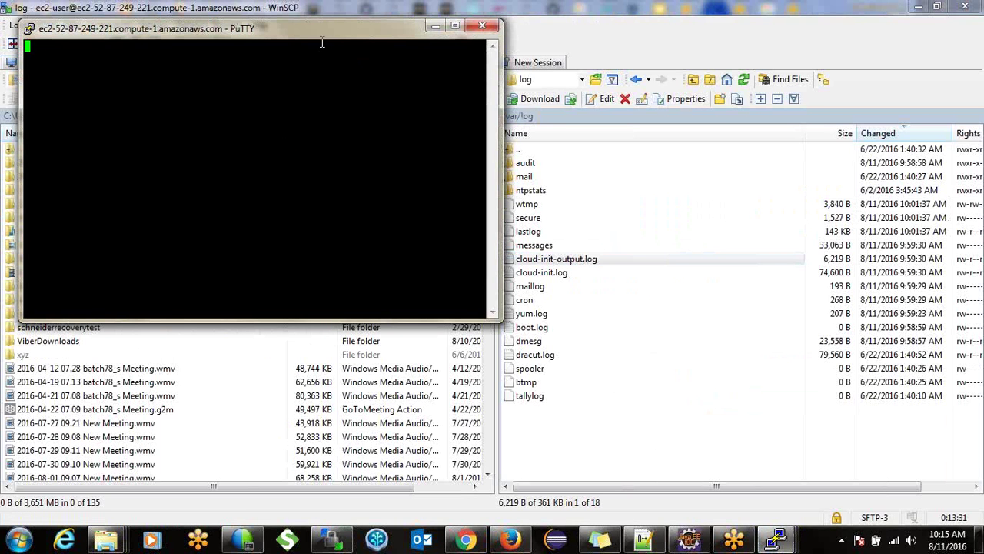
pyautogui.moveTo(318, 42); pyautogui.dragTo(318, 84)
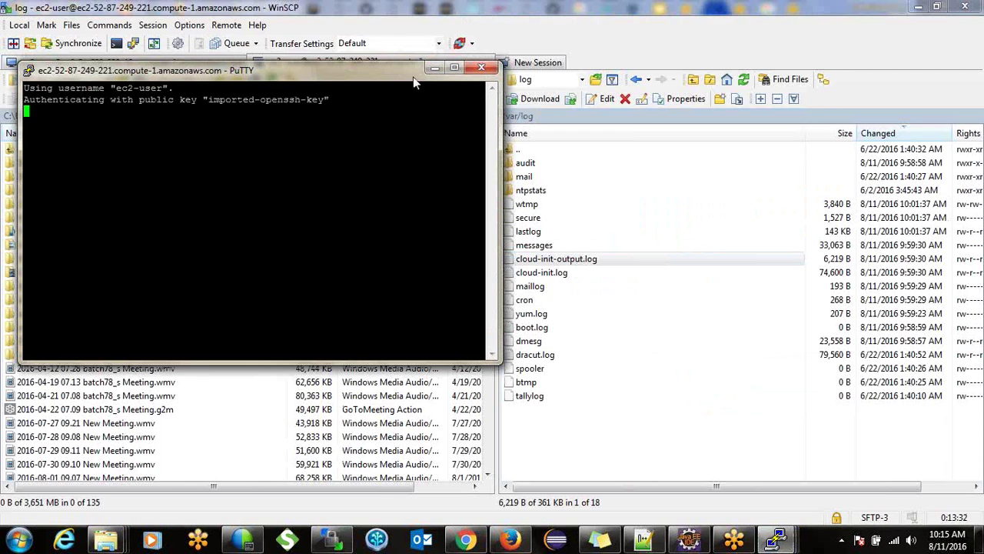
pyautogui.click(483, 69)
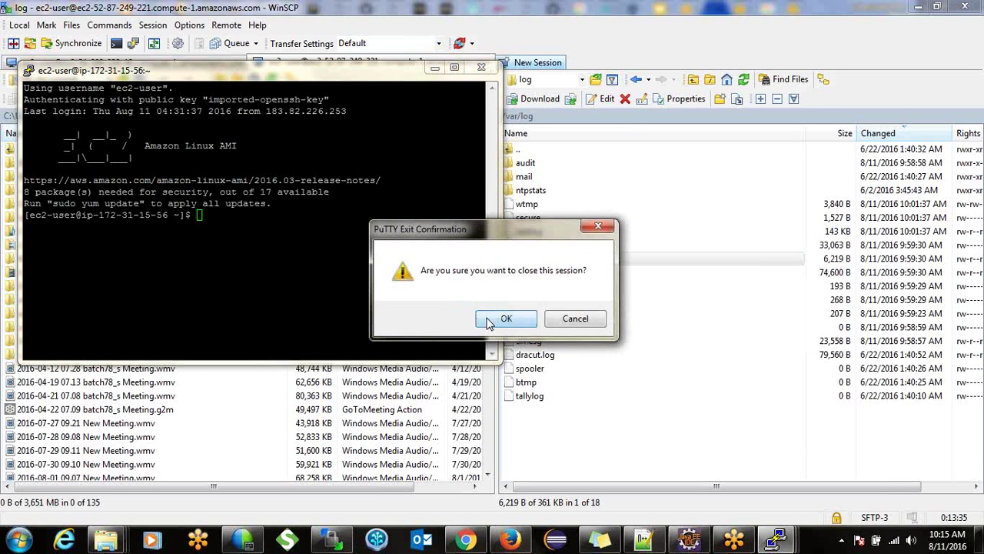
pyautogui.click(500, 318)
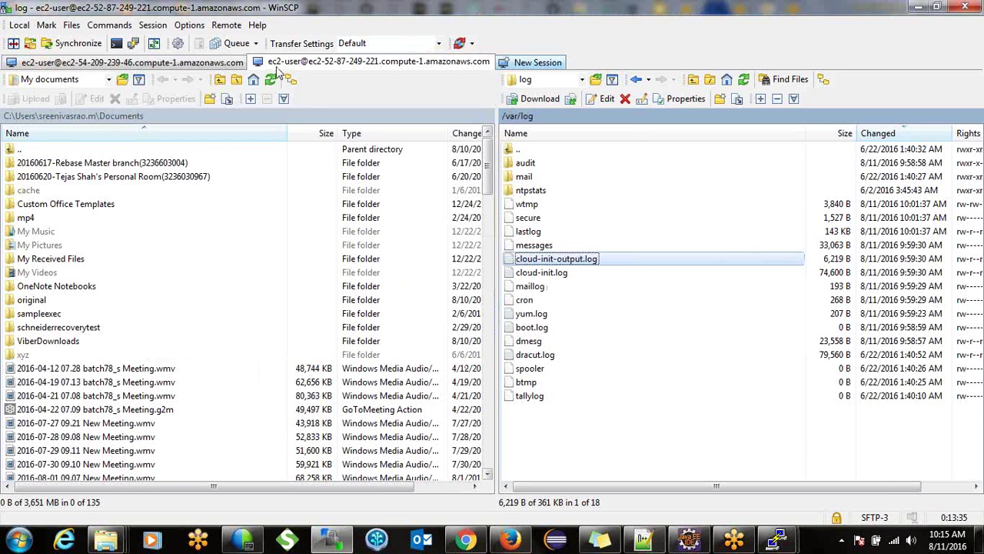
# Start a new WinSCP session with host name ec2-54-89-160-218.compute-1.amazonaws.com and user name ec2-user
pyautogui.click(551, 63)
pyautogui.click(467, 203)
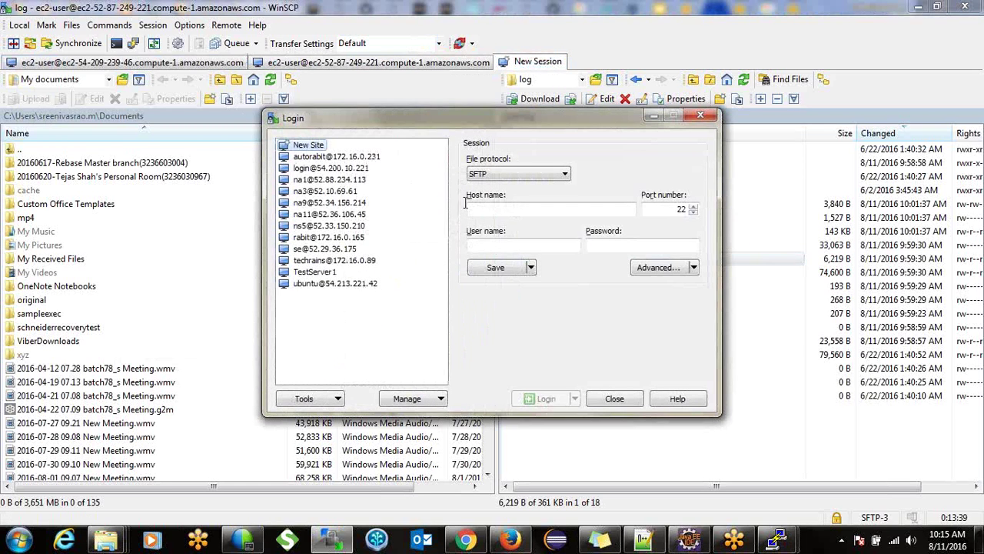
pyautogui.hotkey('ctrl', 'v')
pyautogui.press('Tab')
pyautogui.press('Tab')
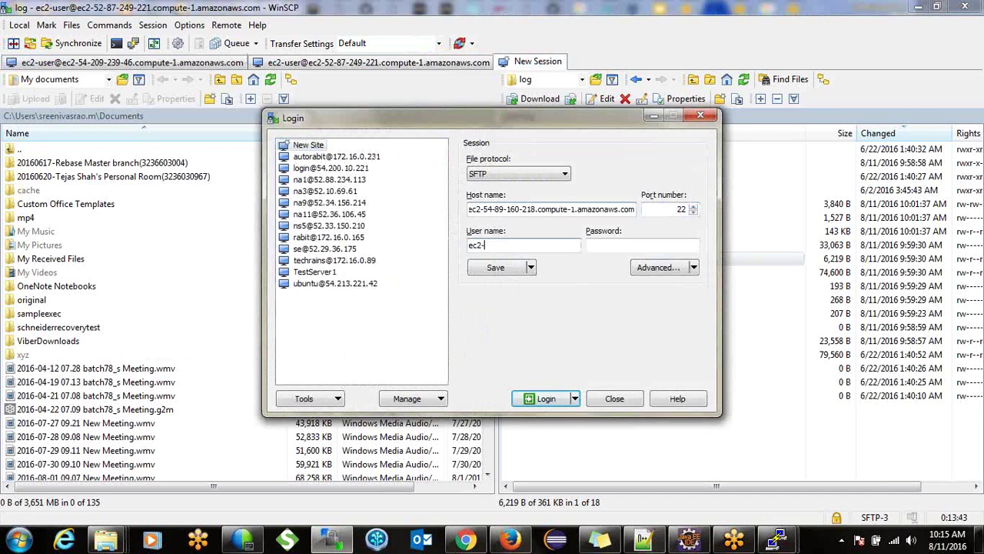
pyautogui.press('Tab')
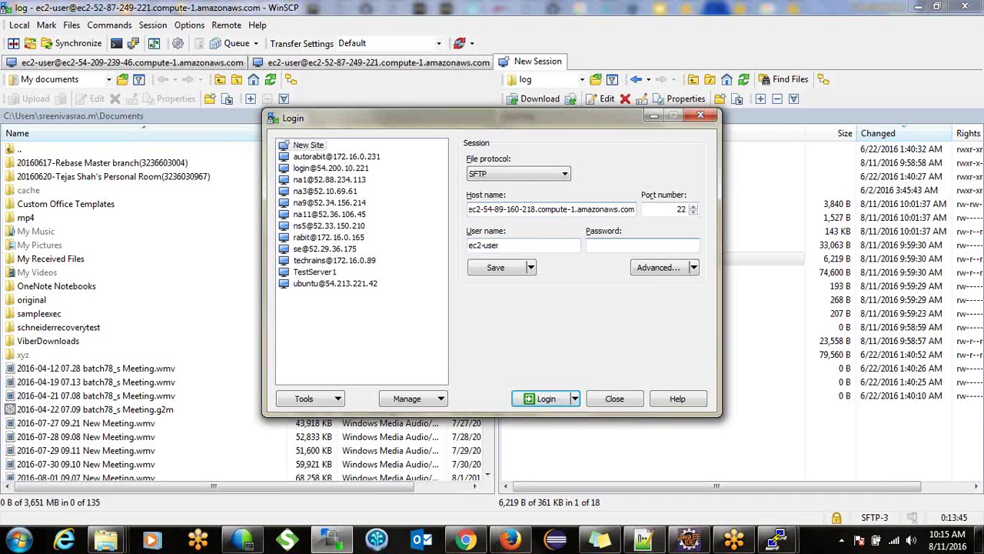
# Set training.ppk from Downloads as the private key file in the session's advanced SSH authentication settings
pyautogui.click(658, 267)
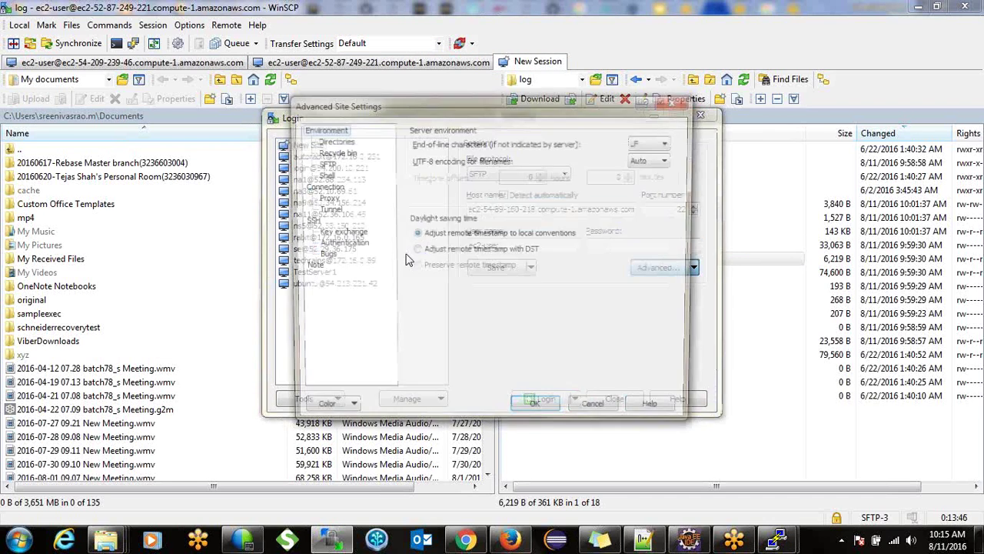
pyautogui.click(344, 247)
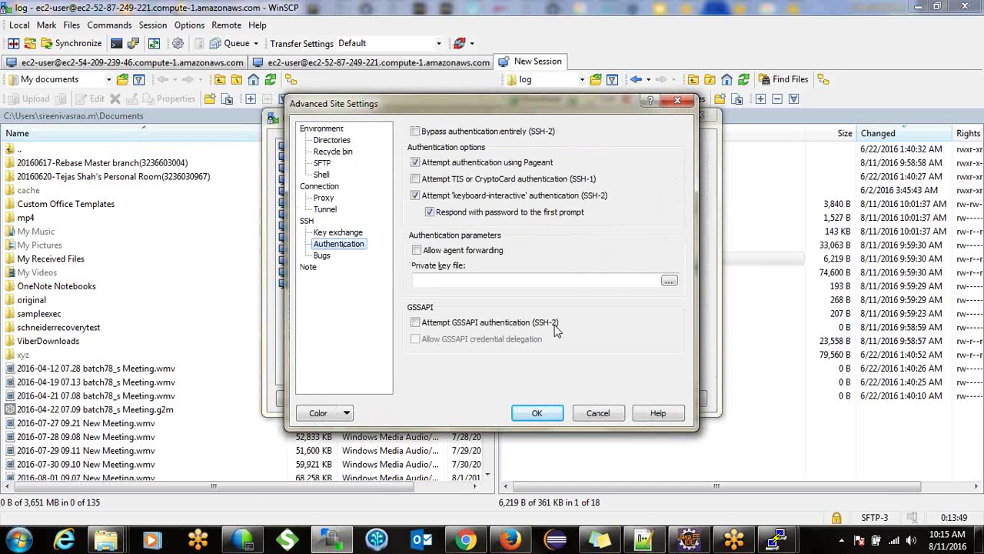
pyautogui.click(669, 281)
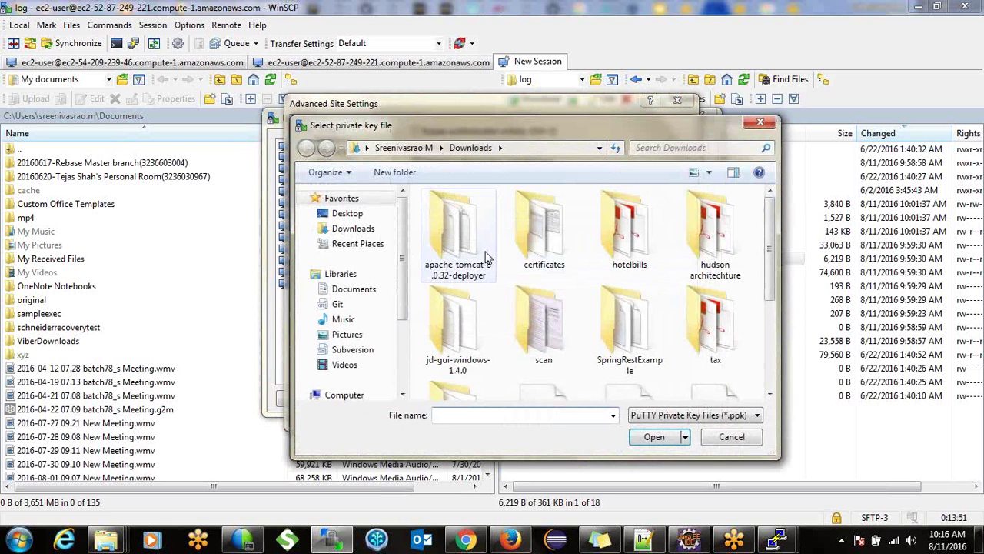
pyautogui.scroll(-3, 538, 323)
pyautogui.click(638, 354)
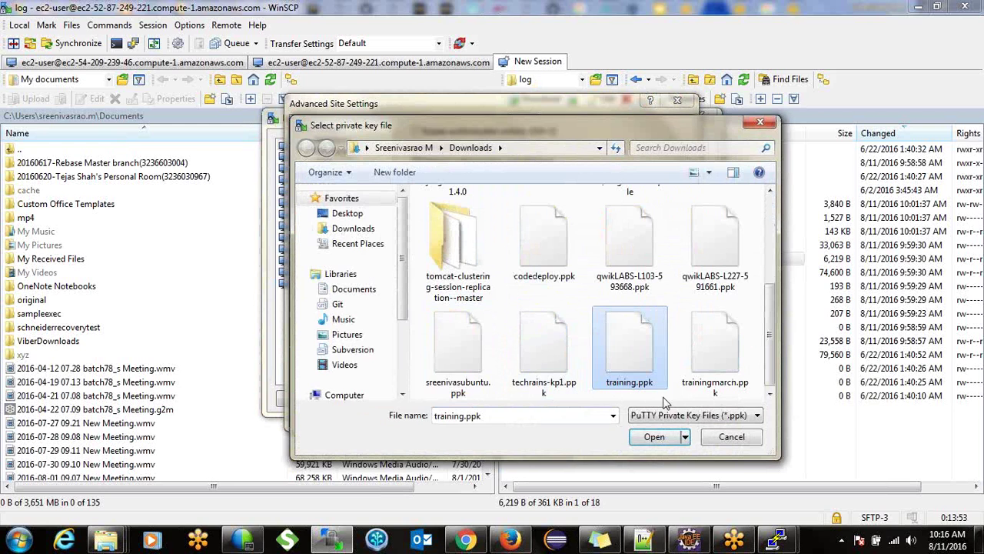
pyautogui.click(654, 437)
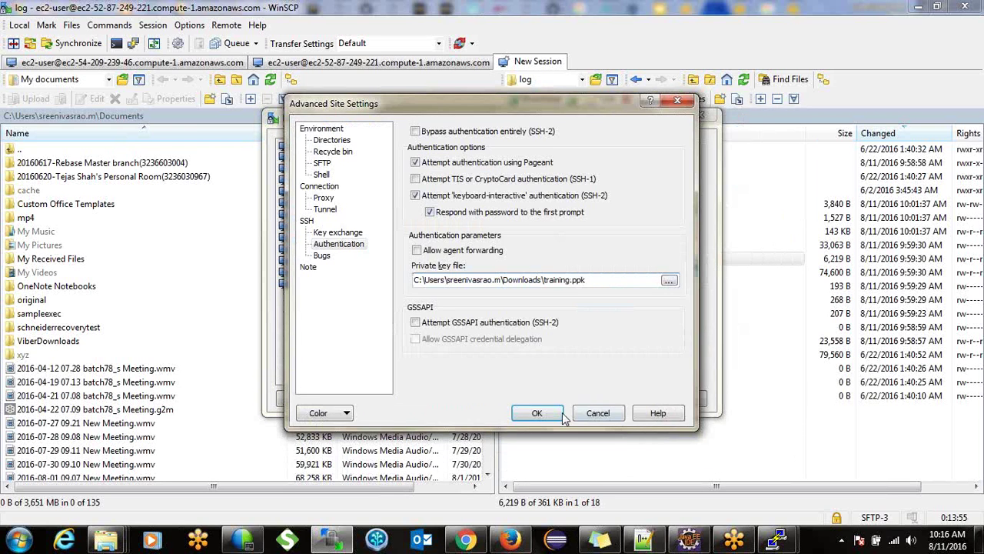
pyautogui.click(537, 412)
# Log in to the new server, accepting its host key, and open a PuTTY terminal for it with a cleared screen
pyautogui.click(545, 397)
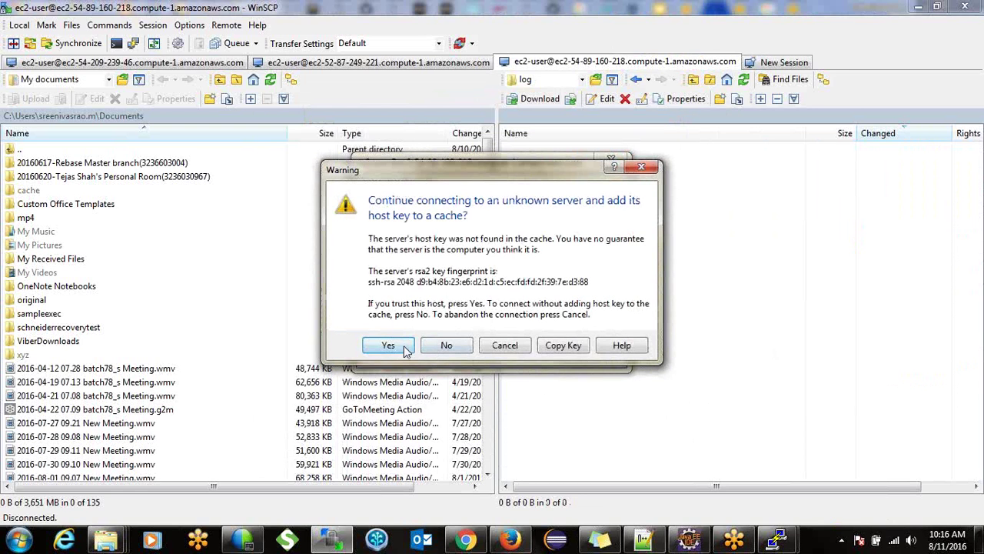
pyautogui.click(389, 346)
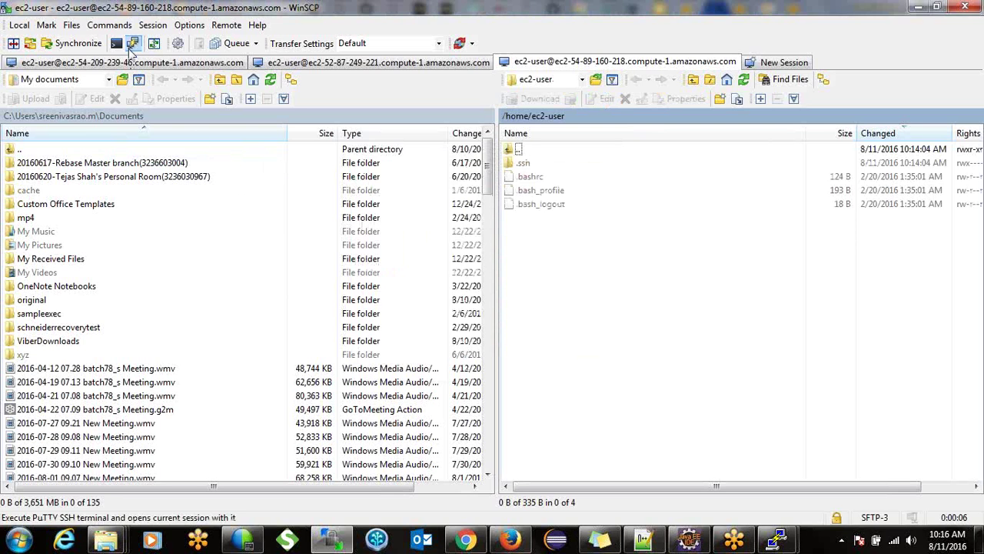
pyautogui.click(132, 45)
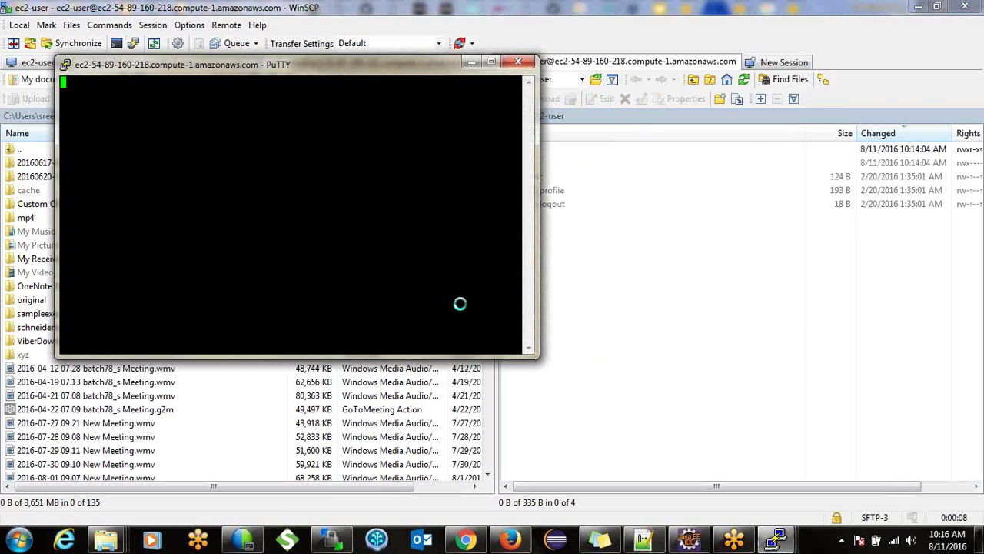
pyautogui.click(459, 369)
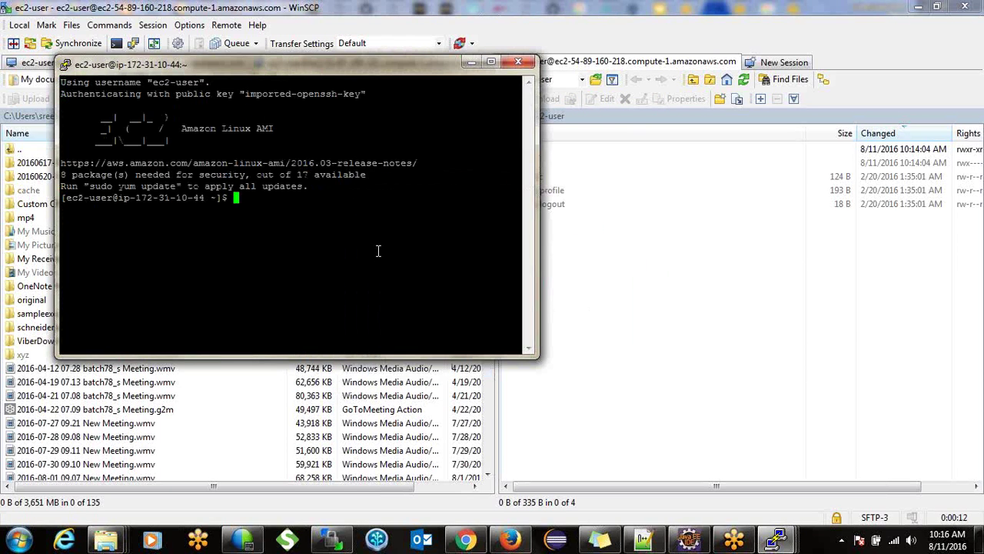
pyautogui.write('clear')
pyautogui.press('Return')
# Refresh the EC2 instance list to check the new EFSDemo instance's status checks, and return to its PuTTY session
pyautogui.click(468, 540)
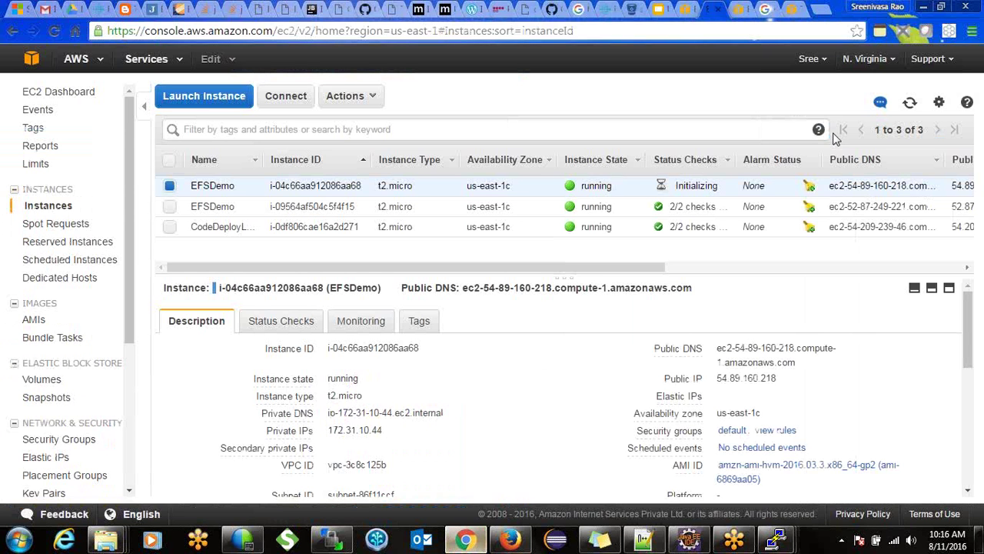
pyautogui.click(910, 107)
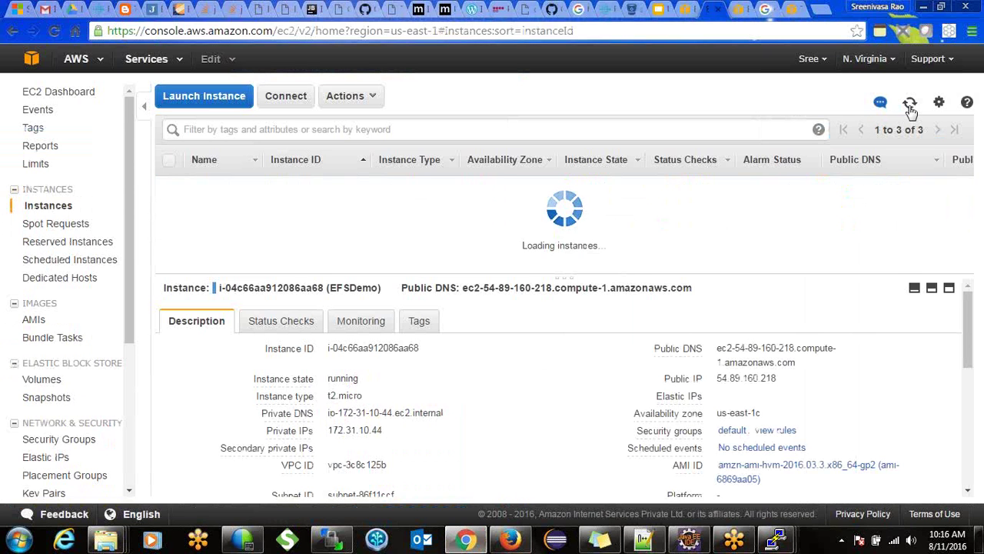
pyautogui.click(911, 107)
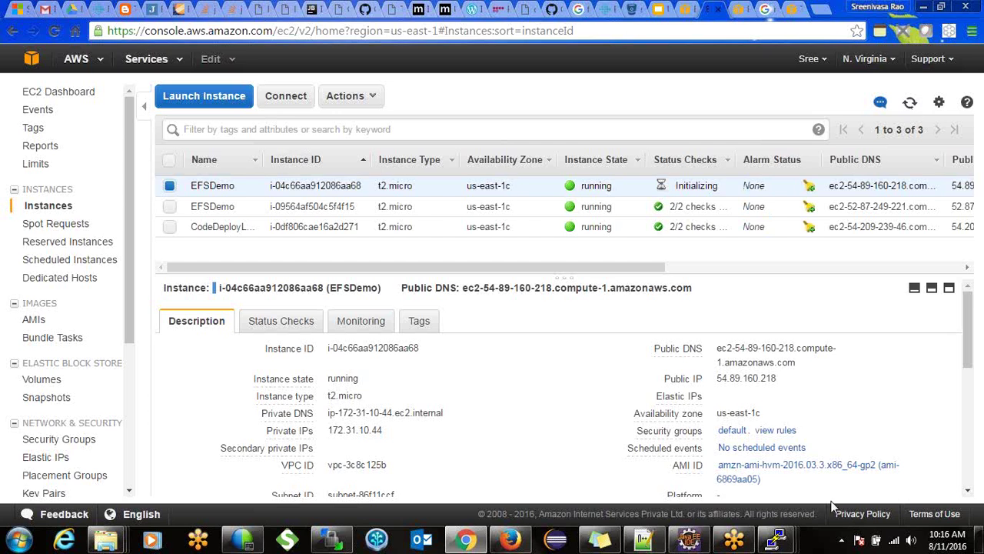
pyautogui.moveTo(779, 539)
pyautogui.click(859, 492)
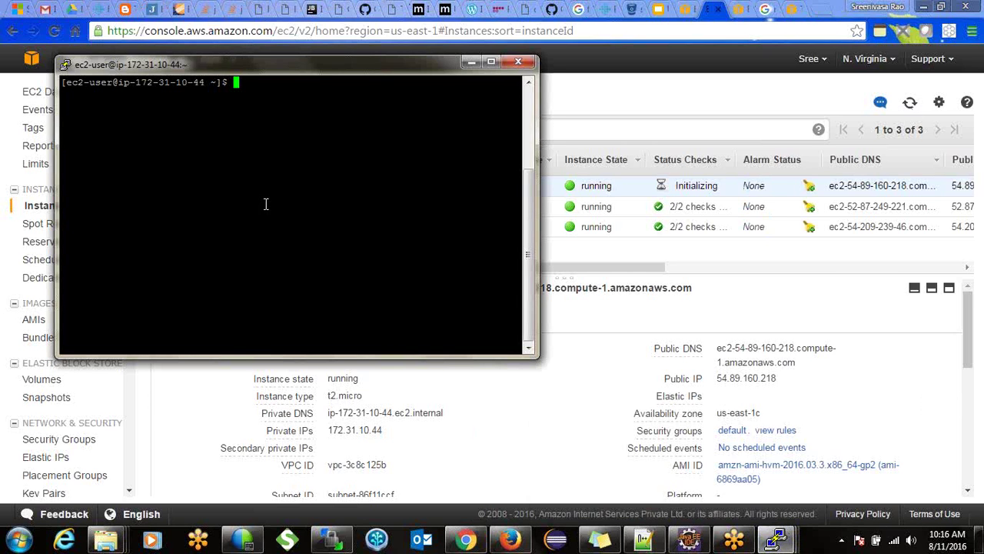
# Enter the command sudo yum install -y nfs-utils at the ip-172-31-10-44 prompt without running it
pyautogui.write('sud')
pyautogui.write('o ')
pyautogui.write('ifcon')
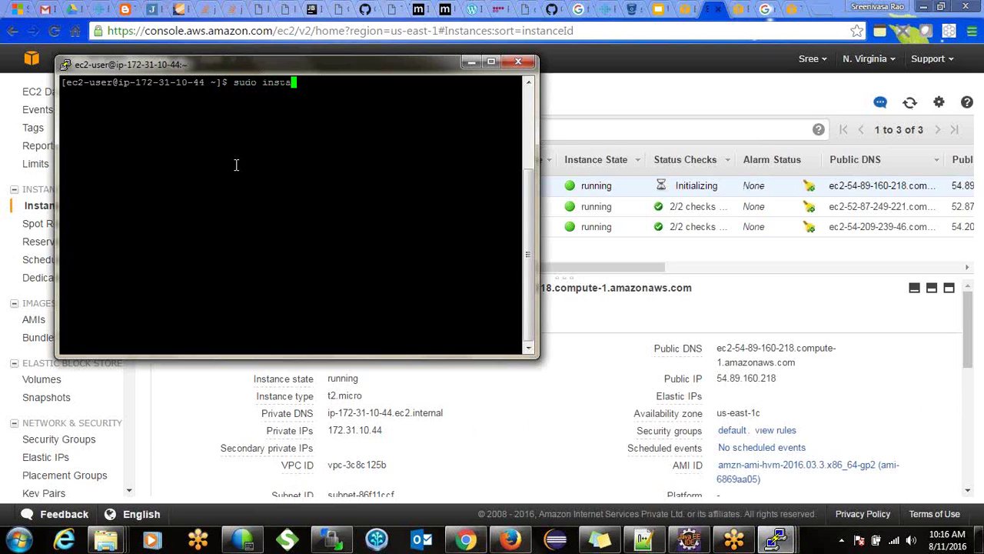
pyautogui.press('BackSpace')
pyautogui.press('BackSpace')
pyautogui.press('BackSpace')
pyautogui.press('BackSpace')
pyautogui.press('BackSpace')
pyautogui.write('yum install -y nf')
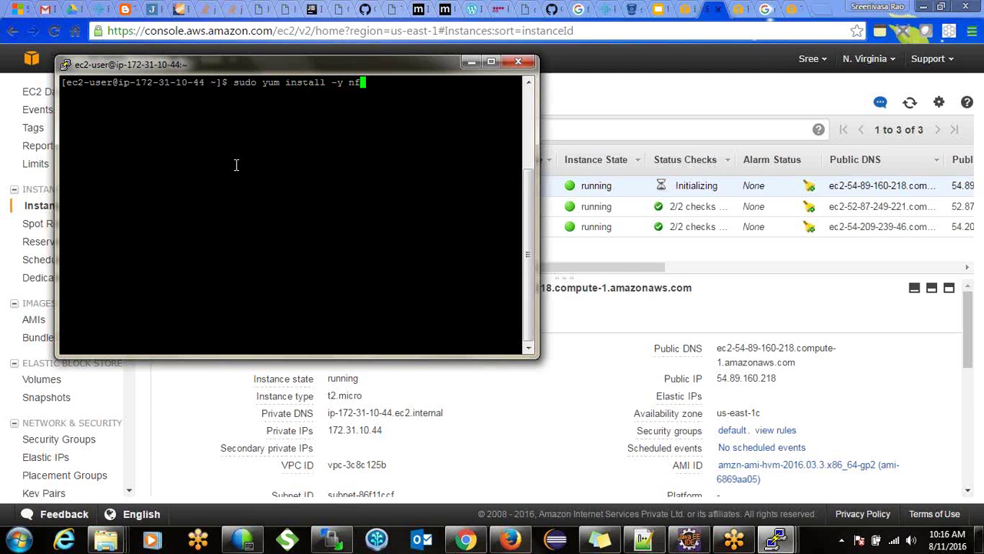
pyautogui.write('s-utils')
# Reload the EC2 instance list again to recheck the new instance's status checks
pyautogui.click(909, 106)
pyautogui.click(910, 105)
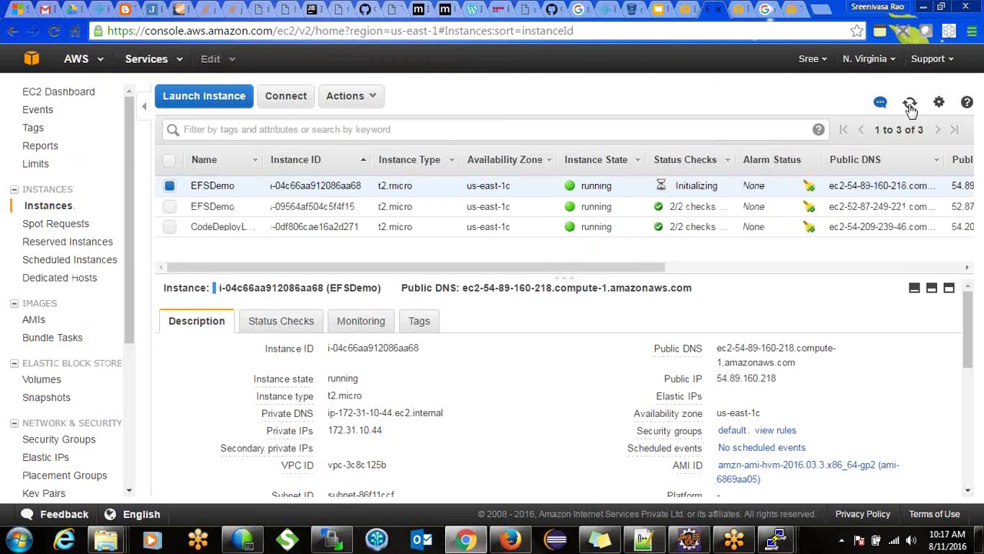
pyautogui.click(910, 105)
# Return to the ip-172-31-10-44 PuTTY session and run the prepared nfs-utils installation command
pyautogui.moveTo(779, 539)
pyautogui.click(840, 500)
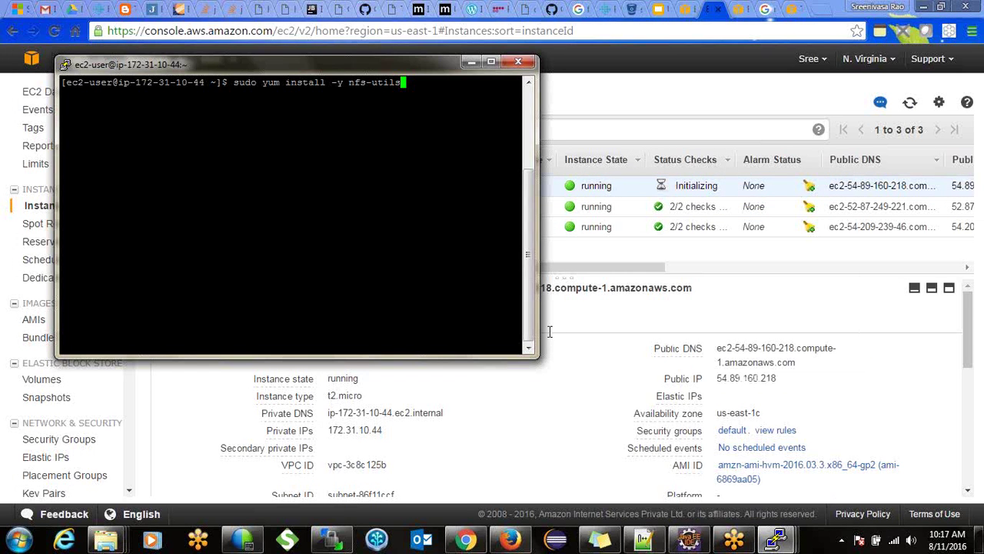
pyautogui.press('Return')
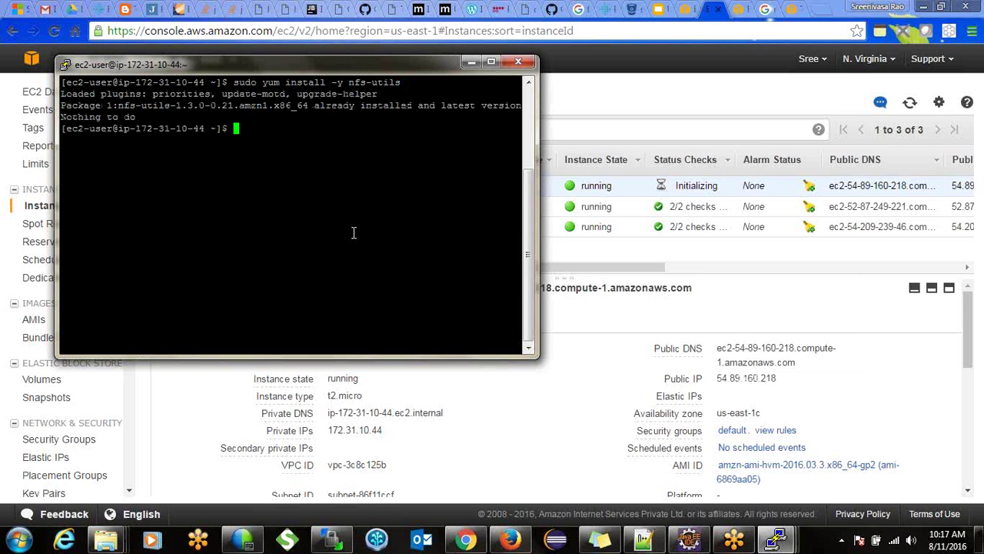
# Create a directory named efsmounttest in the home folder, list the folder's contents, and clear the terminal
pyautogui.write('mkdir efsmount')
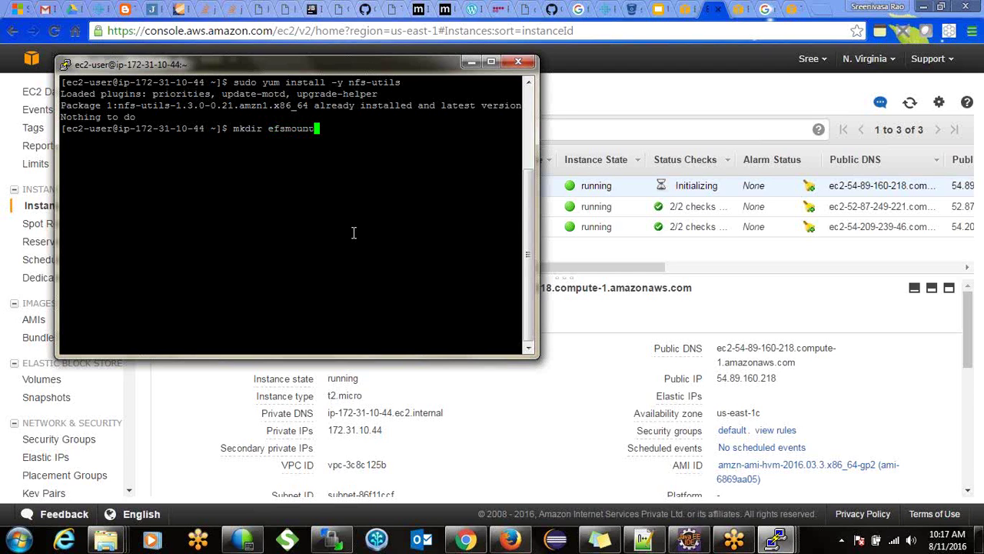
pyautogui.write('test')
pyautogui.press('Return')
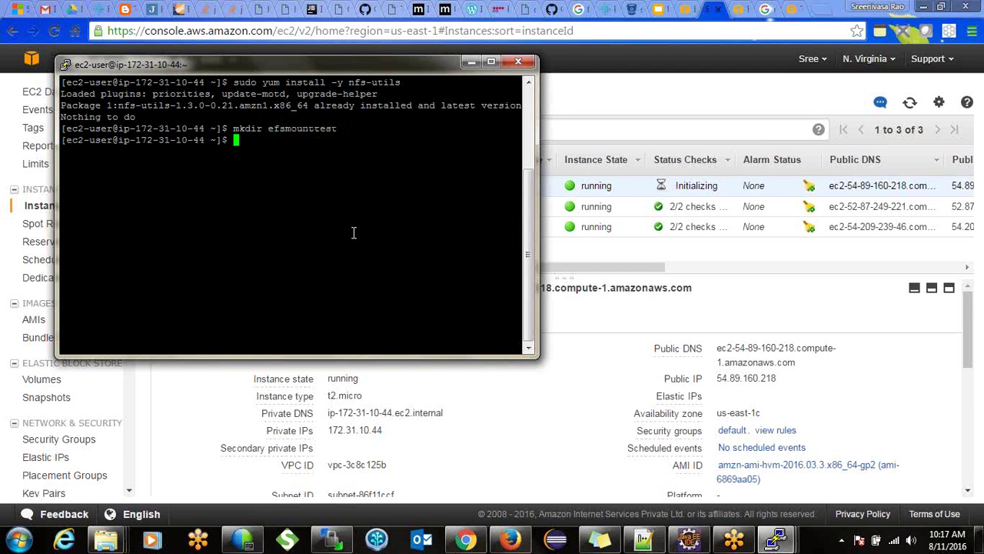
pyautogui.write('ll')
pyautogui.press('Return')
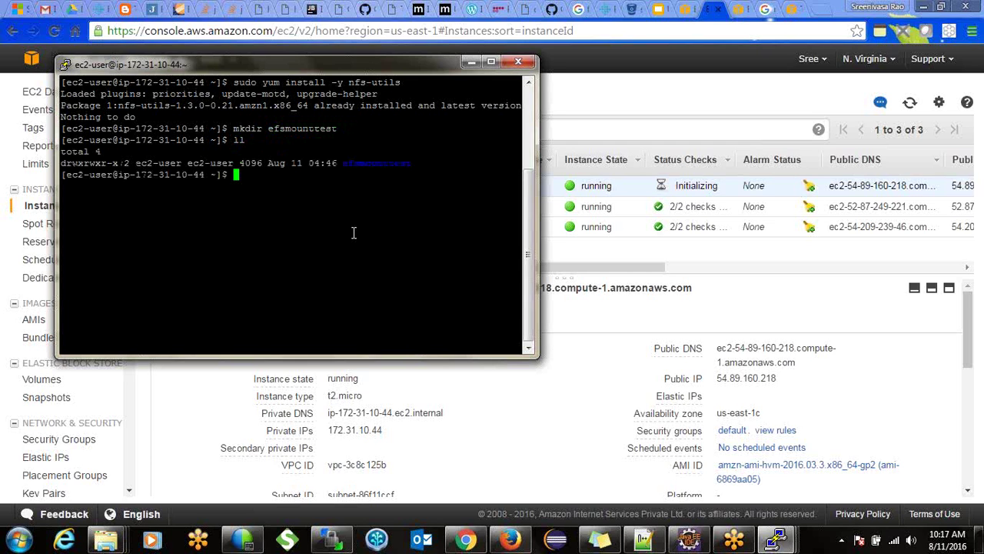
pyautogui.write('clear')
pyautogui.press('Return')
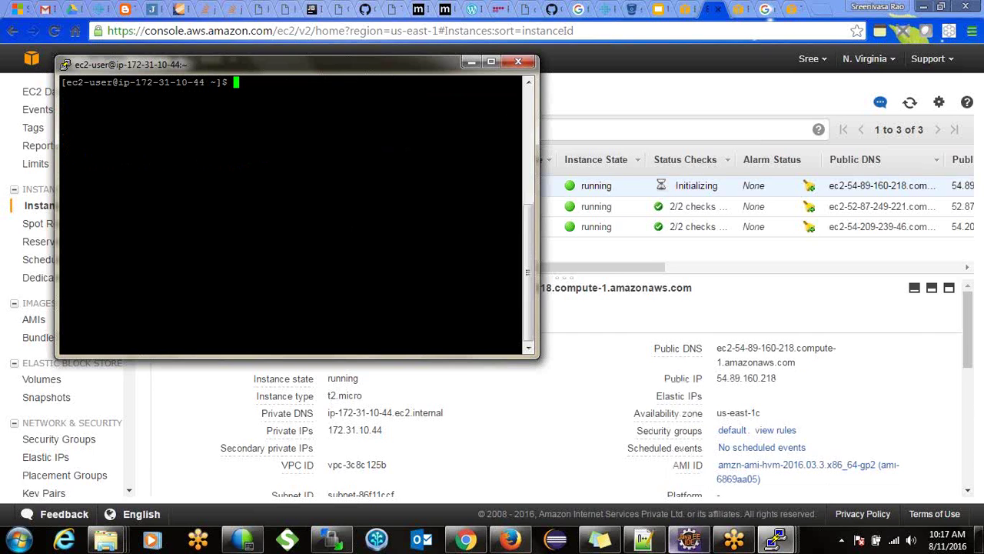
# Review the mount command in Notepad++, refresh the EC2 instance list to recheck status, and return to the ip-172-31-10-44 PuTTY session
pyautogui.click(643, 539)
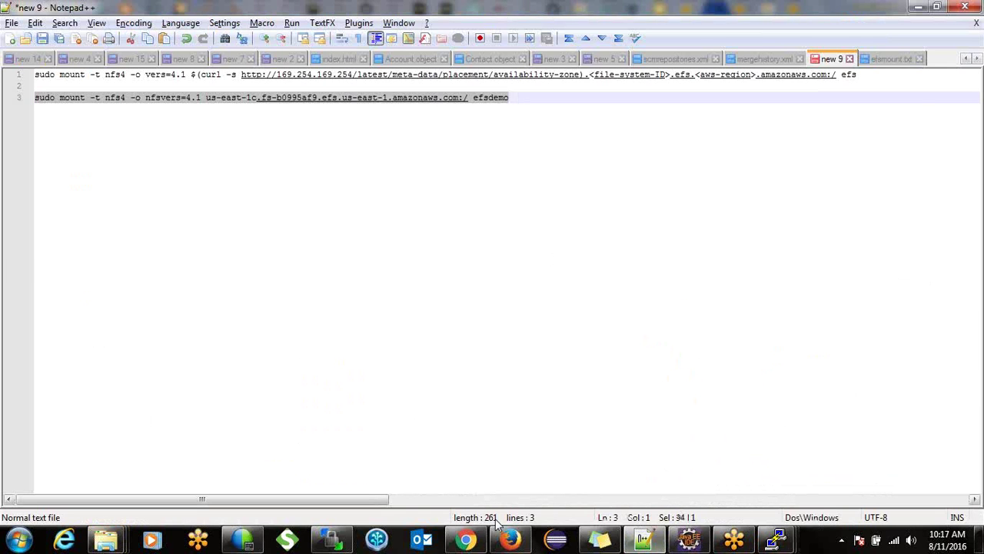
pyautogui.click(466, 538)
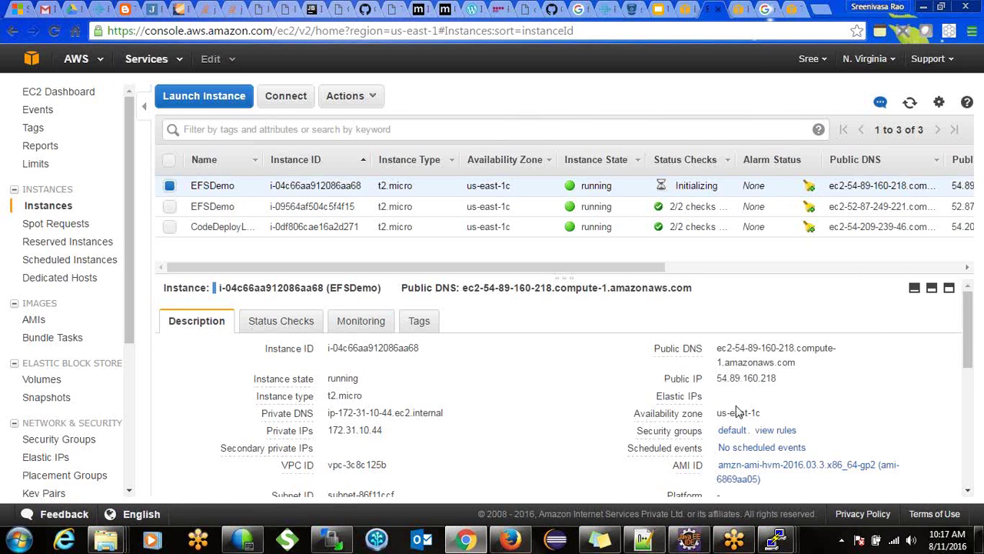
pyautogui.click(911, 103)
pyautogui.moveTo(778, 538)
pyautogui.click(881, 474)
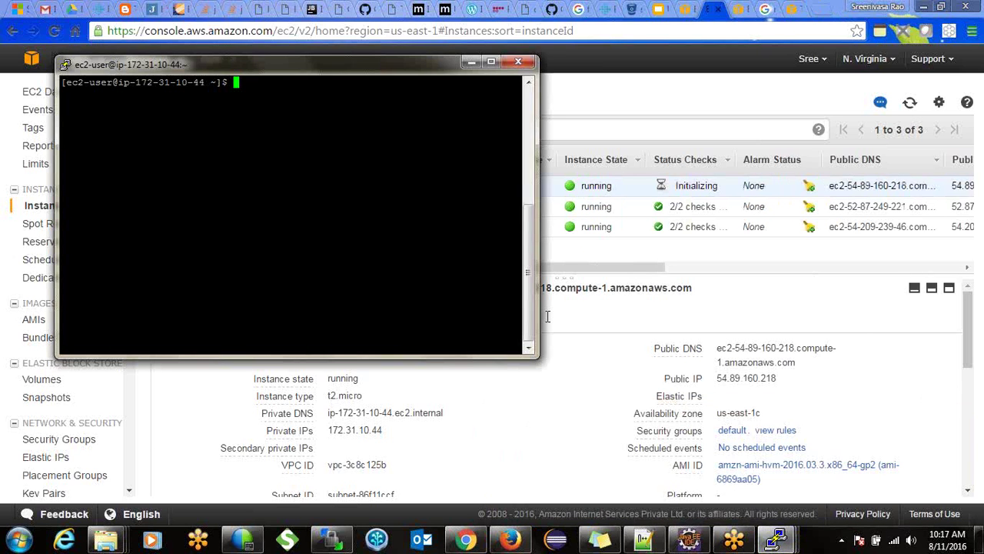
# Run the copied NFS 4.1 mount command for fs-b0995af9 with efsdemo as mount point, and rerun it with efsmounttest
pyautogui.rightClick(322, 183)
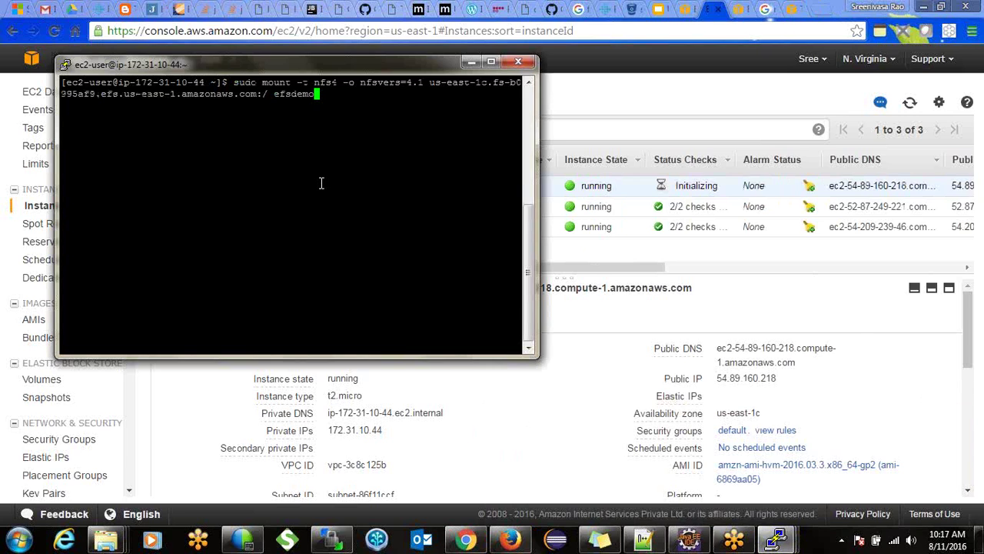
pyautogui.press('Return')
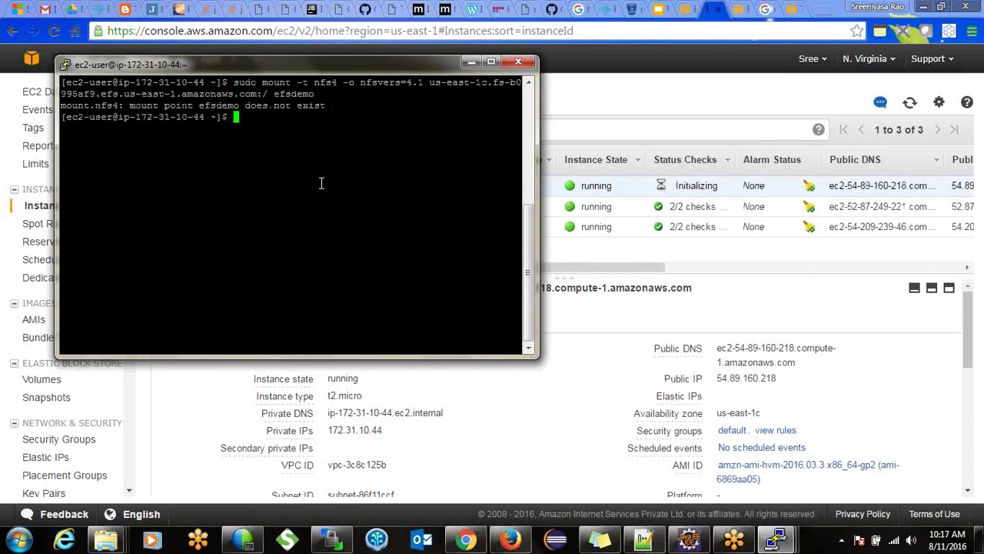
pyautogui.press('Up')
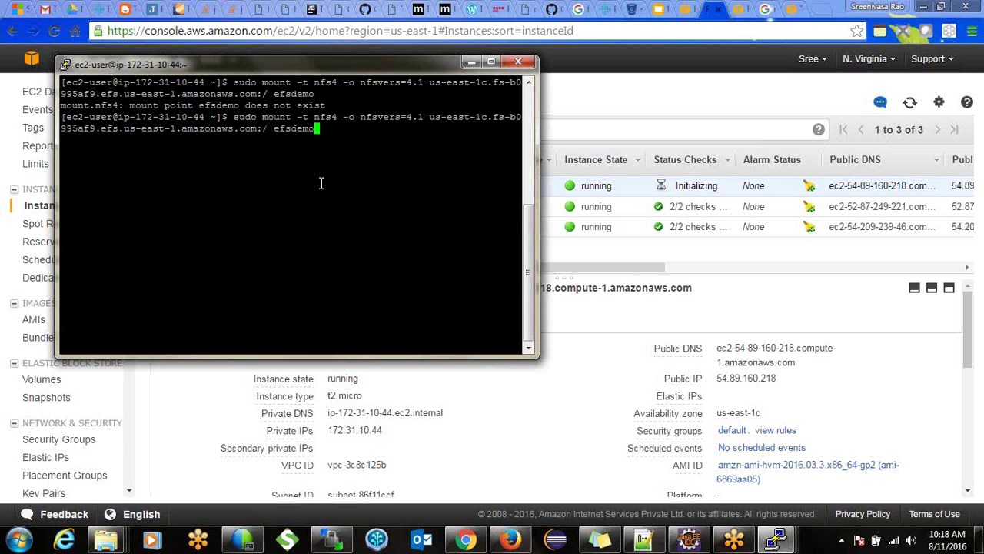
pyautogui.press('BackSpace')
pyautogui.press('BackSpace')
pyautogui.press('BackSpace')
pyautogui.press('BackSpace')
pyautogui.write('mounttest/')
pyautogui.press('BackSpace')
pyautogui.press('Return')
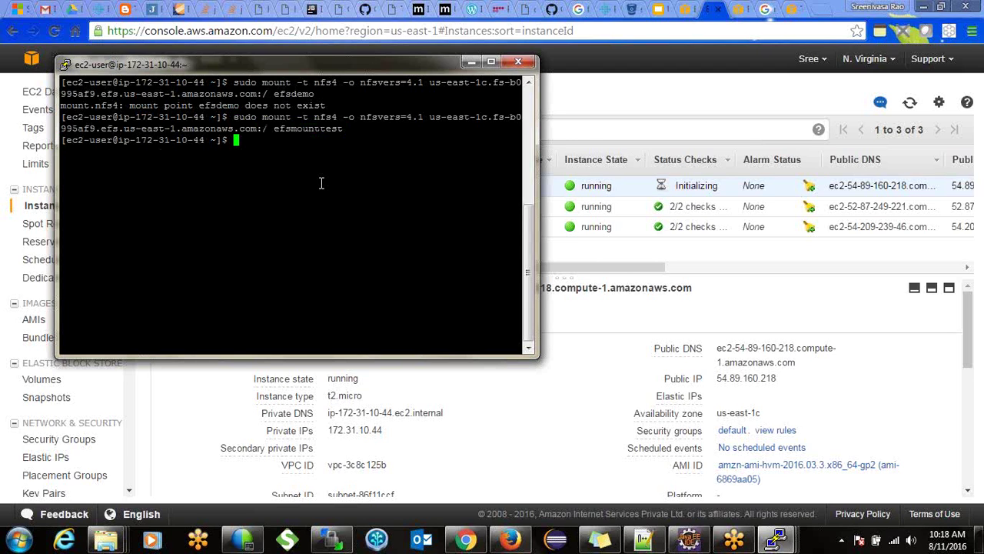
# List the home folder, change into the efsmounttest directory, and list its files
pyautogui.write('ll')
pyautogui.press('Return')
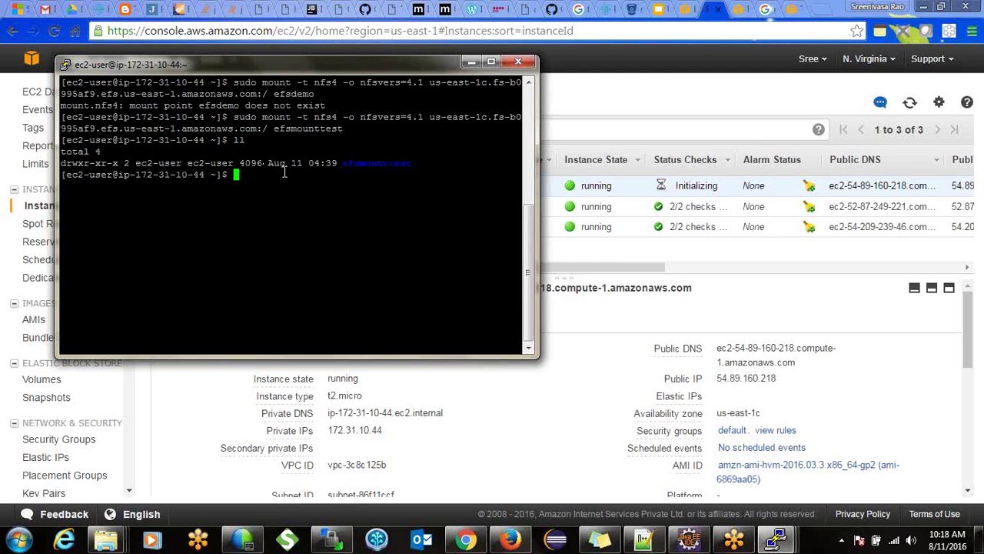
pyautogui.write('cd ef')
pyautogui.press('Tab')
pyautogui.press('Return')
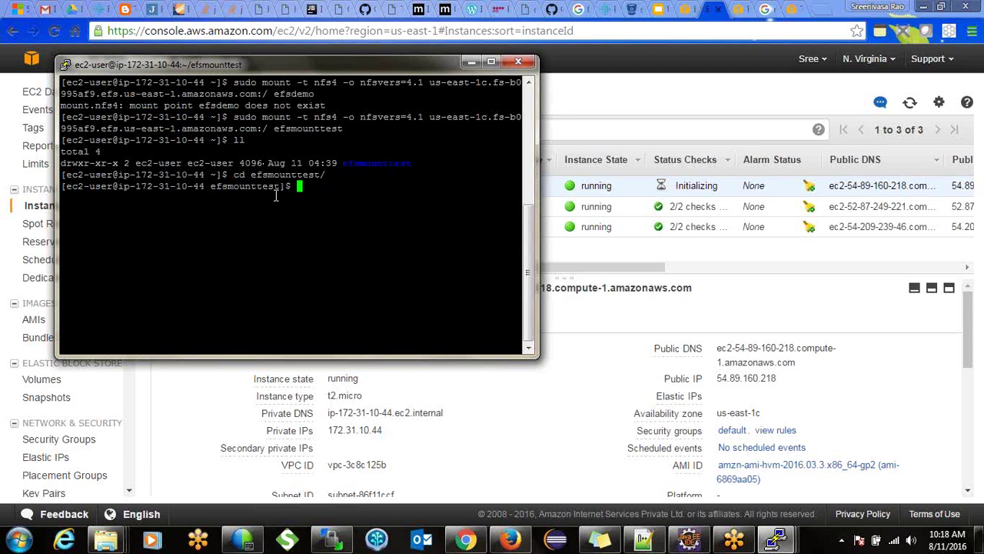
pyautogui.write('ll')
pyautogui.press('Return')
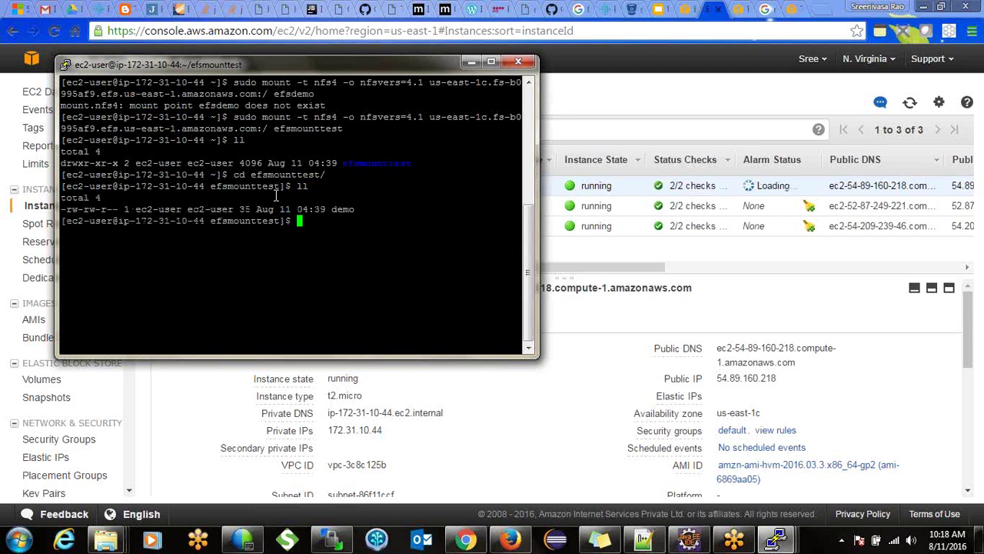
# Open the demo file from efsmounttest in nano
pyautogui.moveTo(332, 209); pyautogui.dragTo(355, 209)
pyautogui.click(327, 227)
pyautogui.write('nano ')
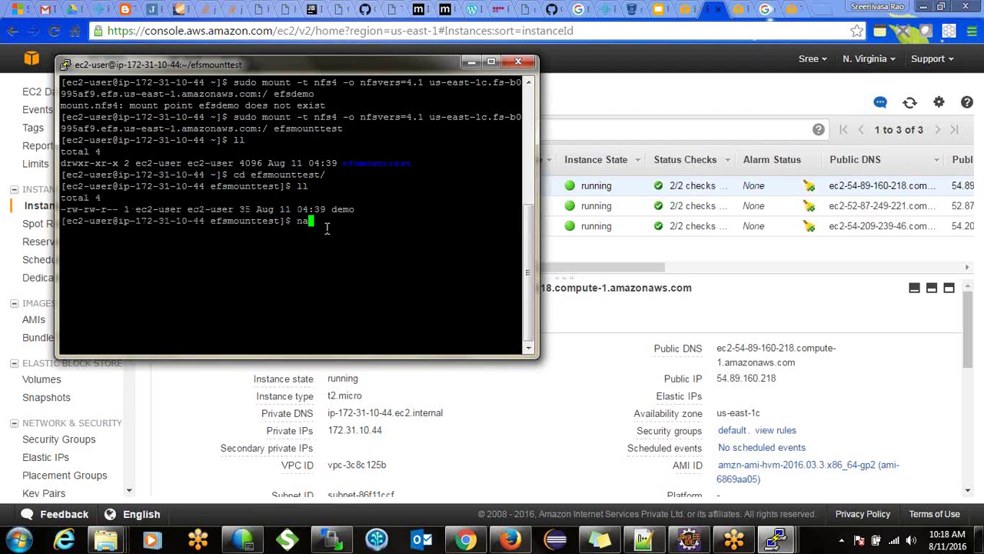
pyautogui.write('de')
pyautogui.press('Tab')
pyautogui.press('Return')
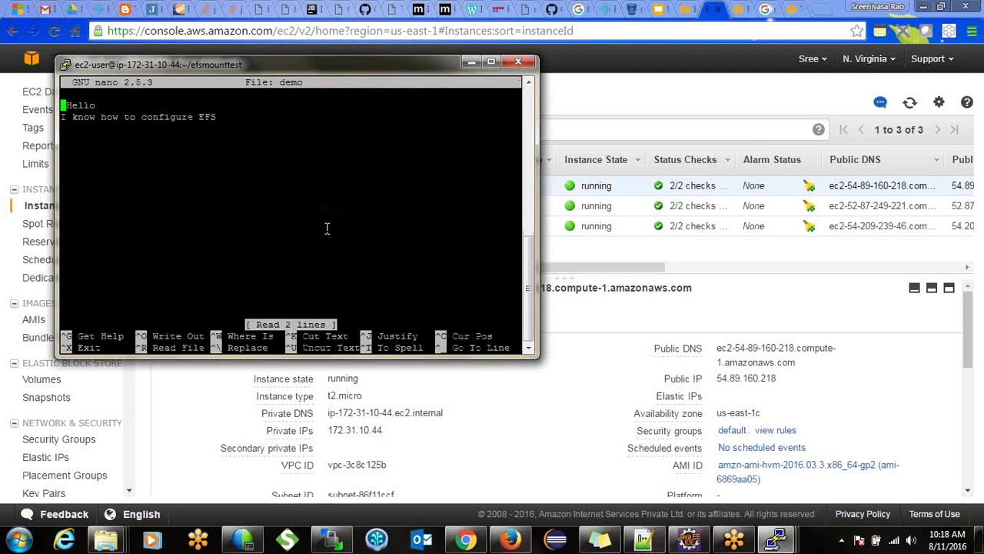
# Add a new line at the end of the demo file reading "Hey I have configured"
pyautogui.press('End')
pyautogui.press('Down')
pyautogui.press('End')
pyautogui.press('Return')
pyautogui.write('Hey ')
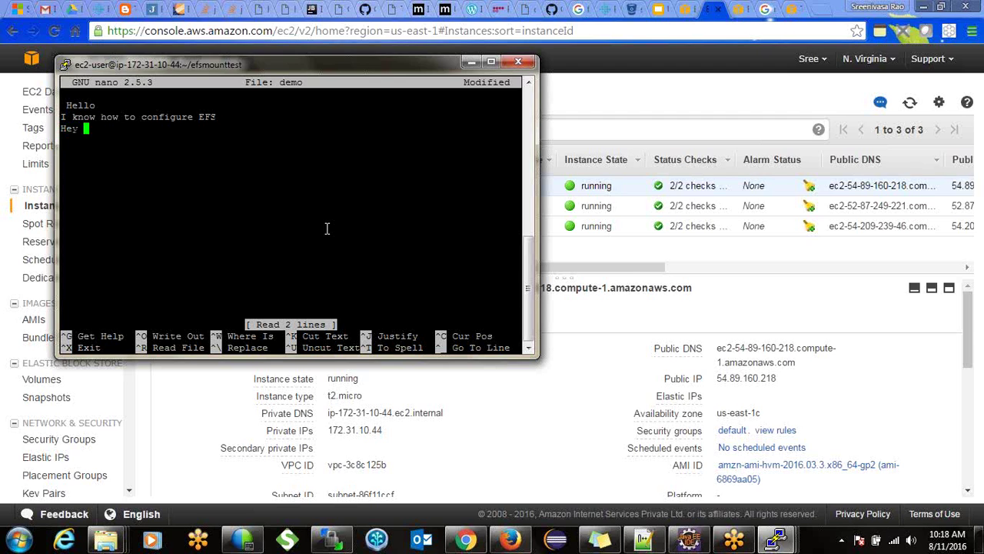
pyautogui.write('I have configur')
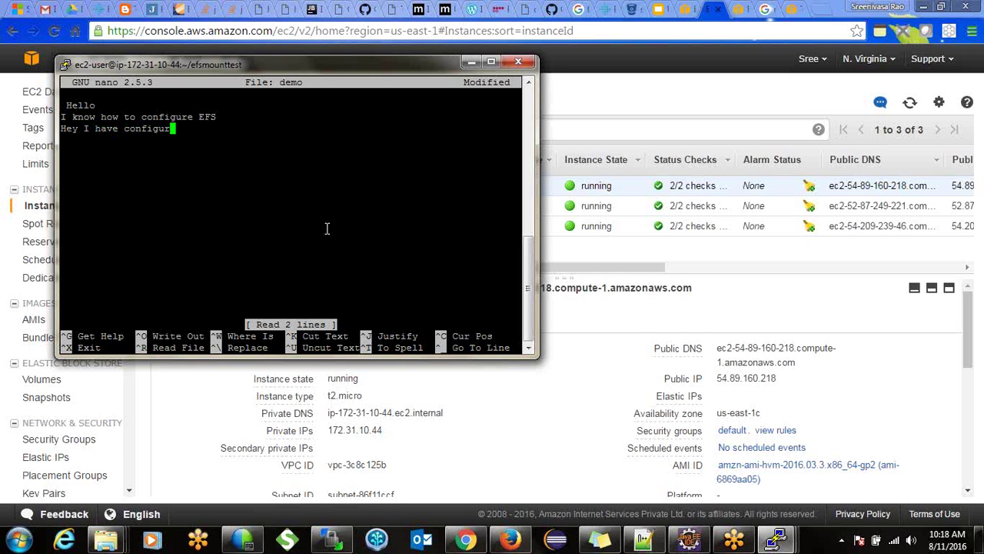
pyautogui.write('ed')
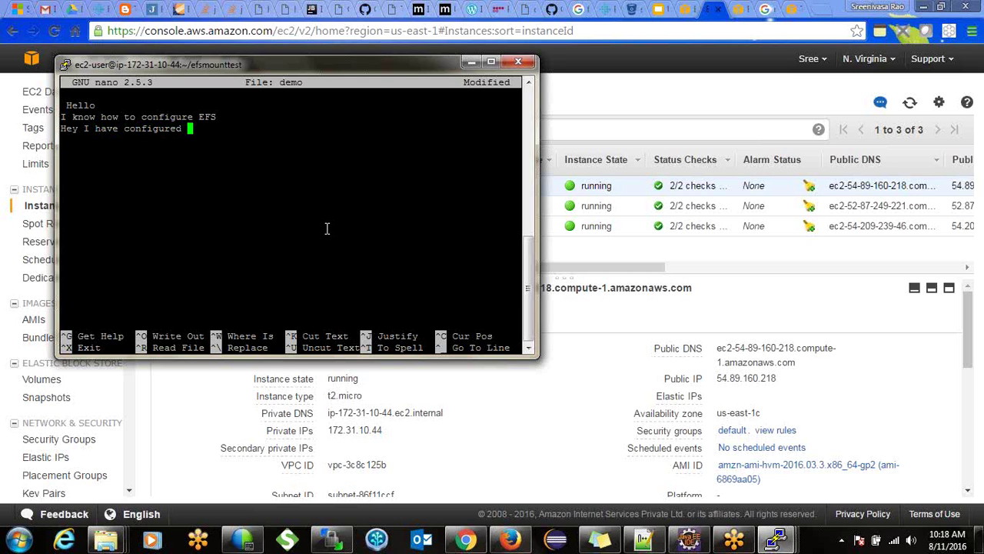
# Replace "configured" on the new line with "mounted efs to two ec2 instances", and save demo and exit nano
pyautogui.press('BackSpace')
pyautogui.press('BackSpace')
pyautogui.press('BackSpace')
pyautogui.press('BackSpace')
pyautogui.press('BackSpace')
pyautogui.press('BackSpace')
pyautogui.press('BackSpace')
pyautogui.press('BackSpace')
pyautogui.press('BackSpace')
pyautogui.press('BackSpace')
pyautogui.press('BackSpace')
pyautogui.write('mounted efs to t')
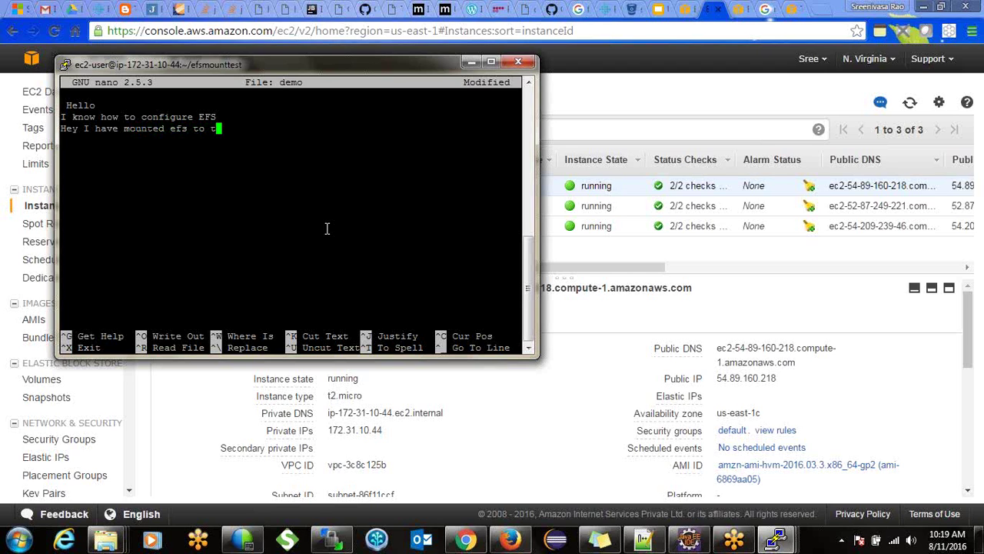
pyautogui.write('wo ec2 instances')
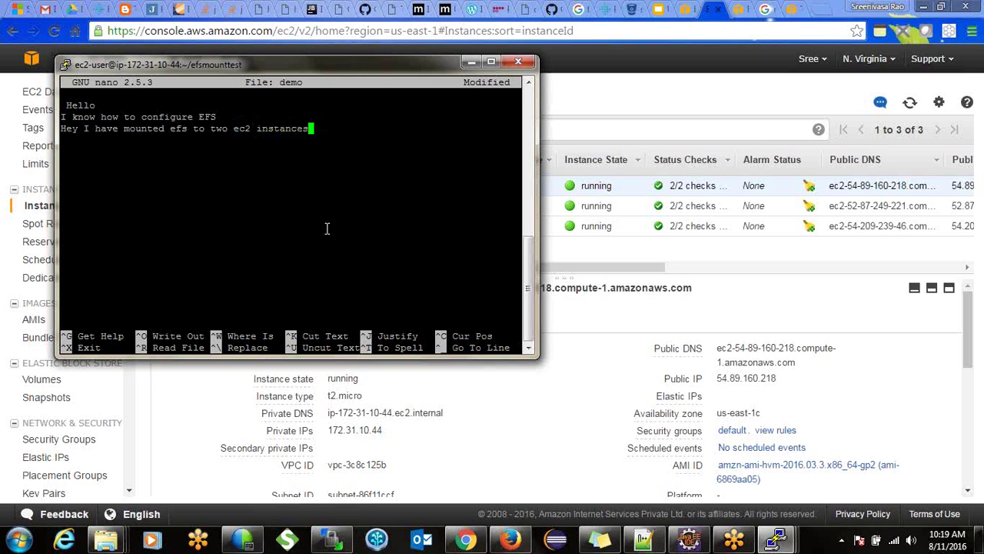
pyautogui.hotkey('ctrl', 'x')
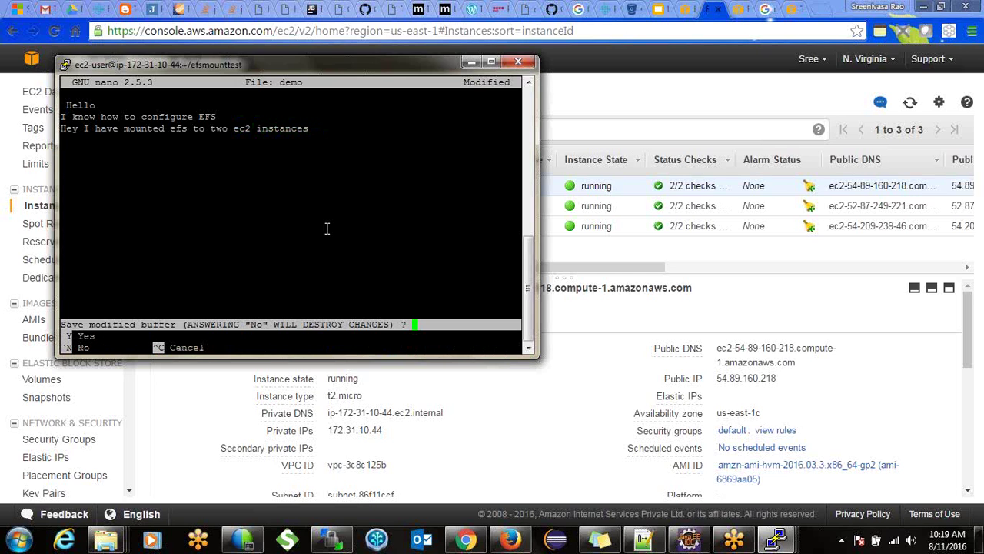
pyautogui.press('y')
pyautogui.press('Return')
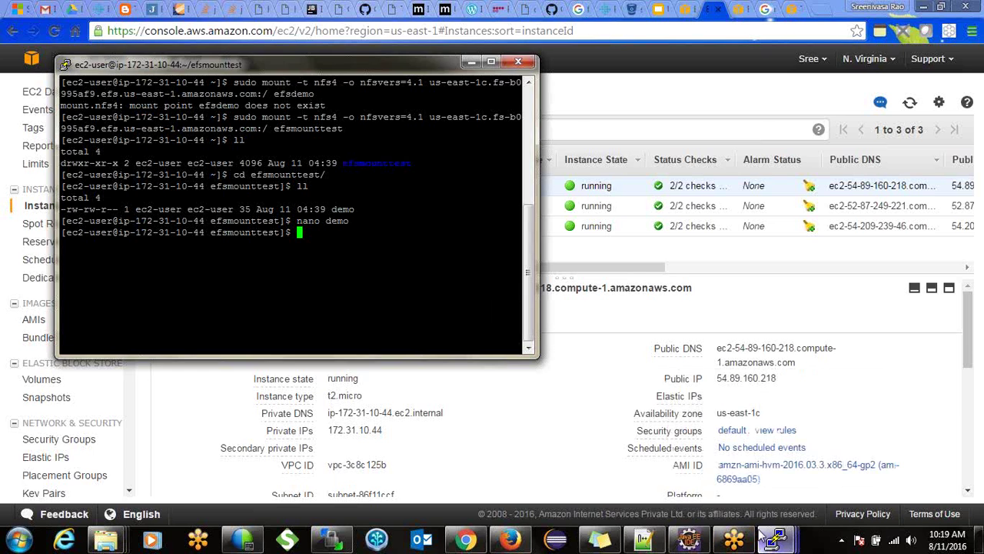
# Switch to the ip-172-31-15-56 PuTTY session, clear the terminal, and list the files in efsdemo
pyautogui.moveTo(777, 539)
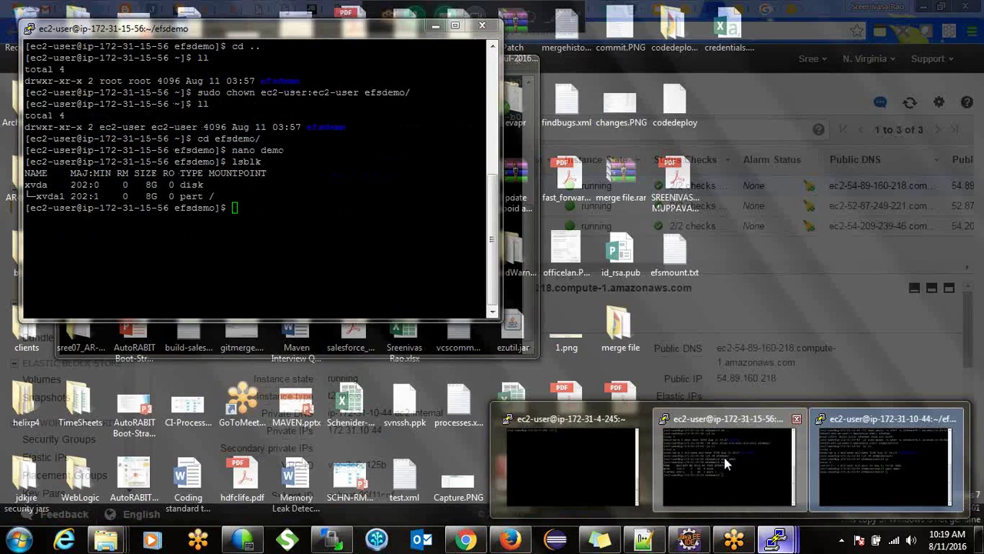
pyautogui.click(724, 457)
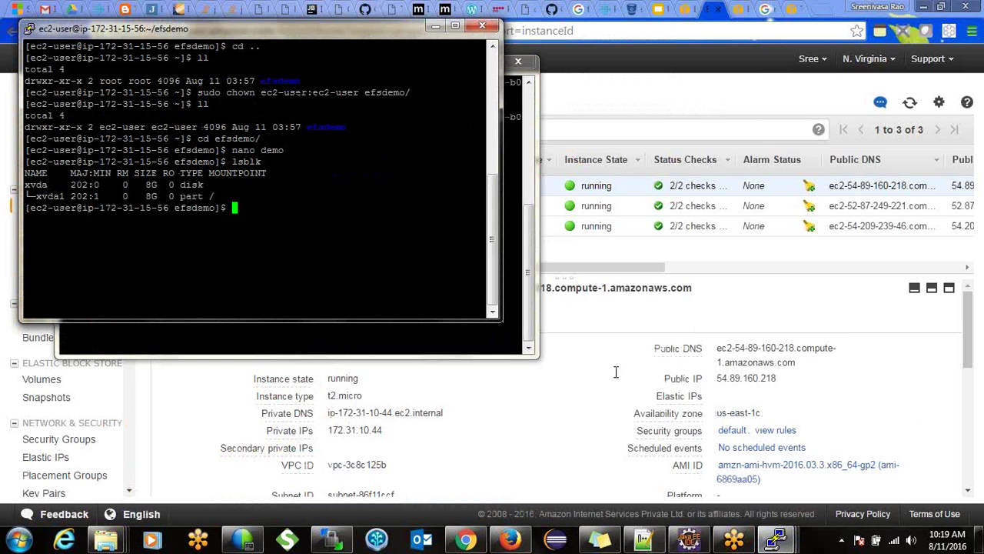
pyautogui.write('clear')
pyautogui.press('Return')
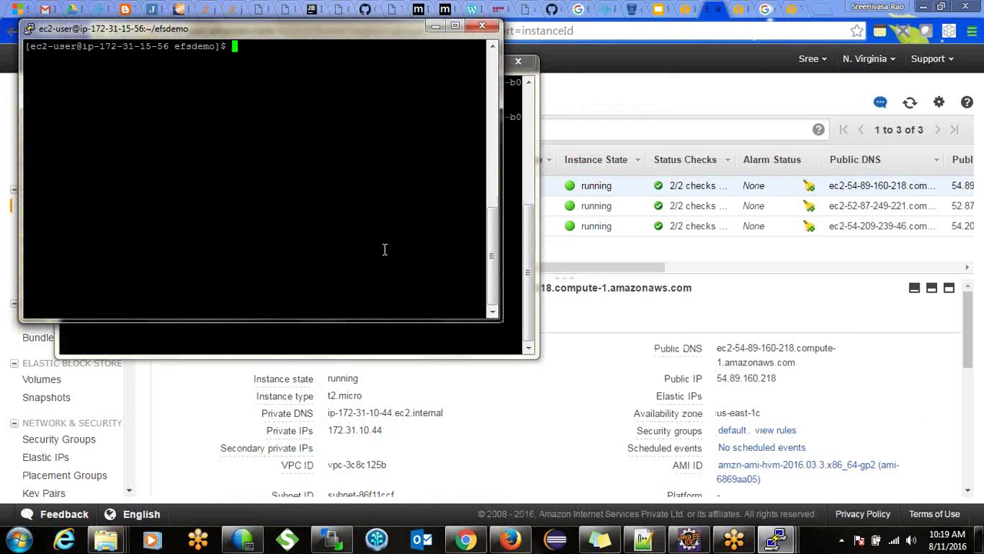
pyautogui.write('ll')
pyautogui.press('Return')
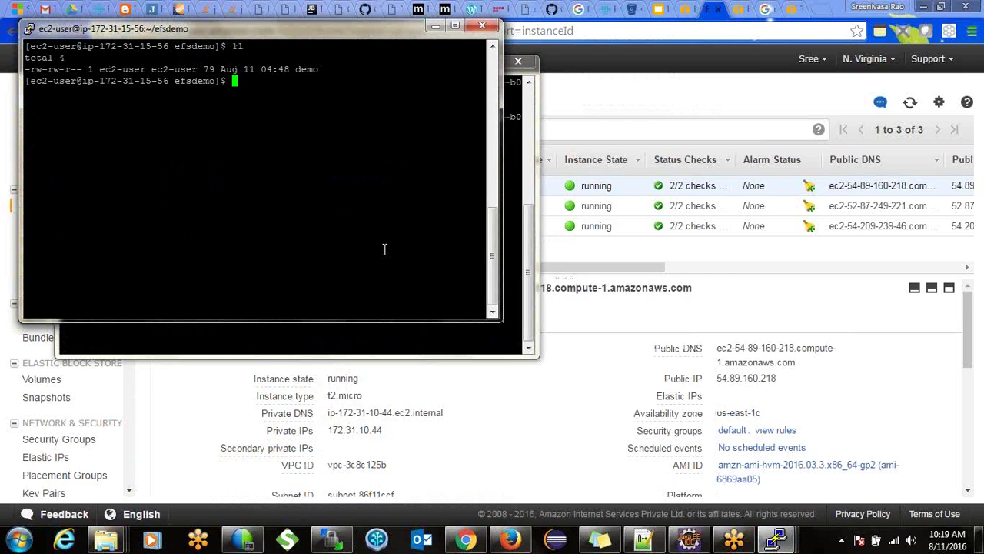
# Open the demo file in nano to check its shared contents, and exit without changing it
pyautogui.write('nano demo')
pyautogui.press('Return')
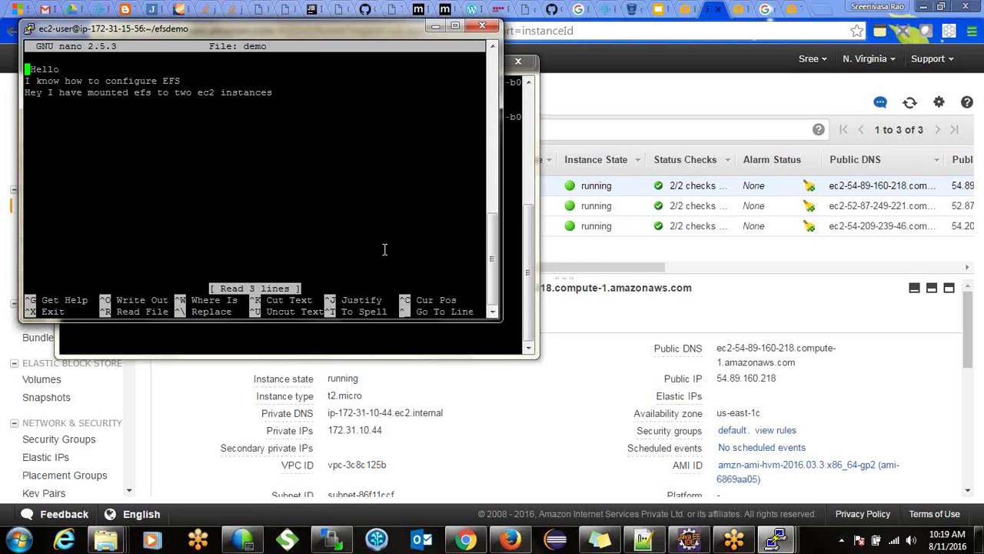
pyautogui.press('Down')
pyautogui.press('Down')
pyautogui.hotkey('ctrl', 'x')
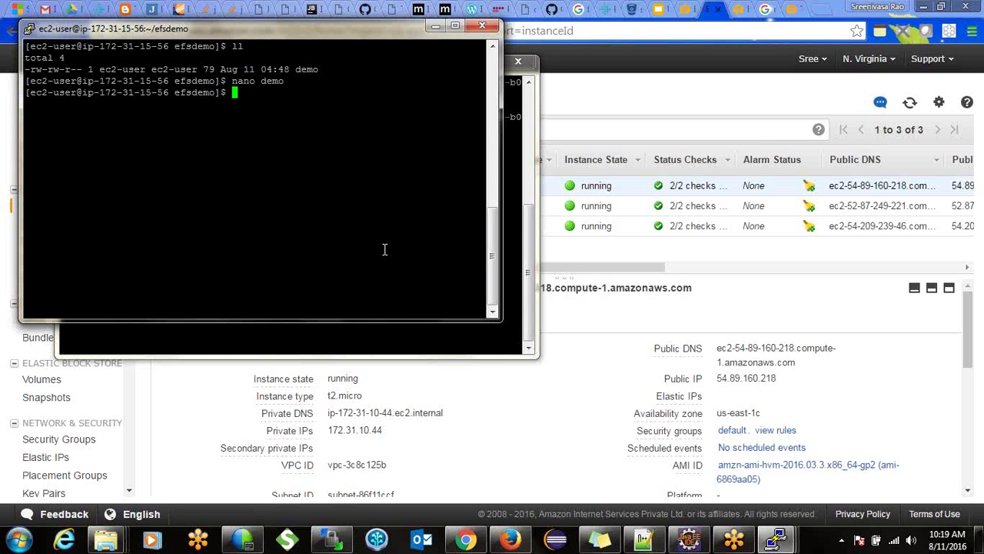
pyautogui.click(595, 329)
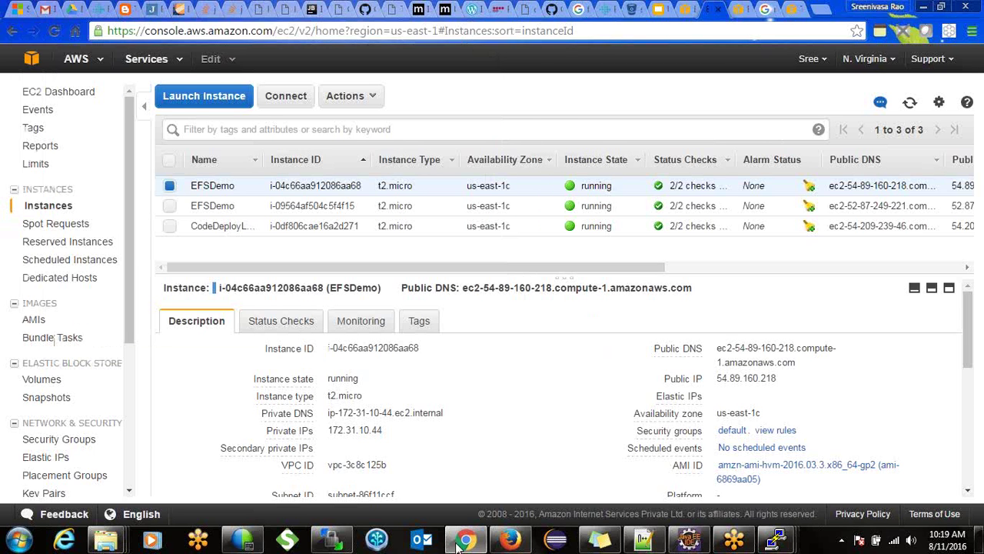
pyautogui.click(332, 540)
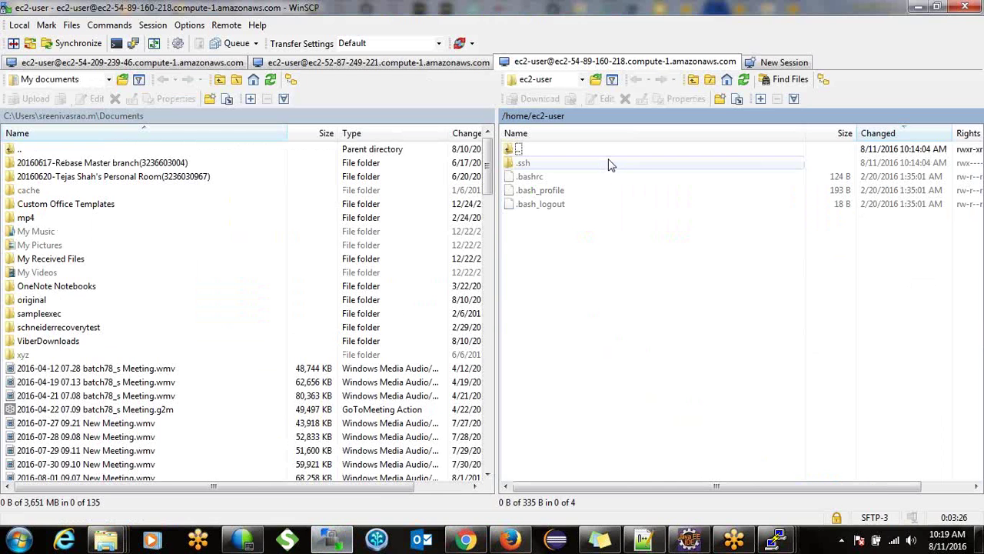
pyautogui.doubleClick(571, 113)
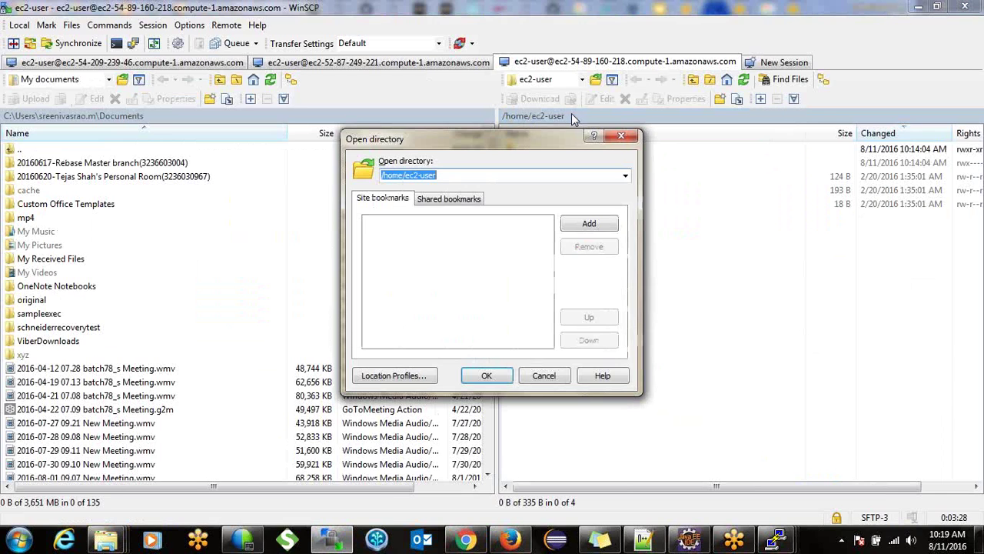
pyautogui.click(622, 139)
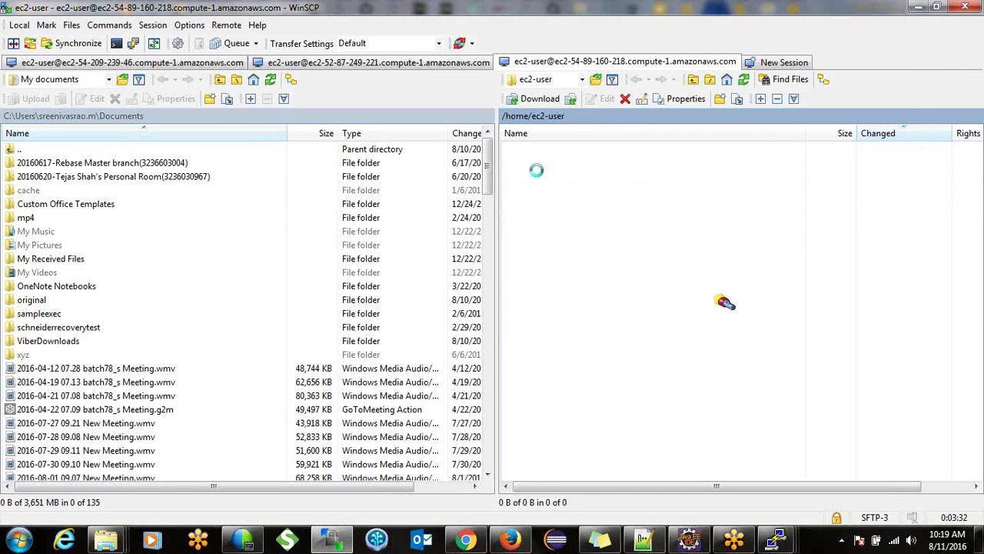
pyautogui.click(377, 61)
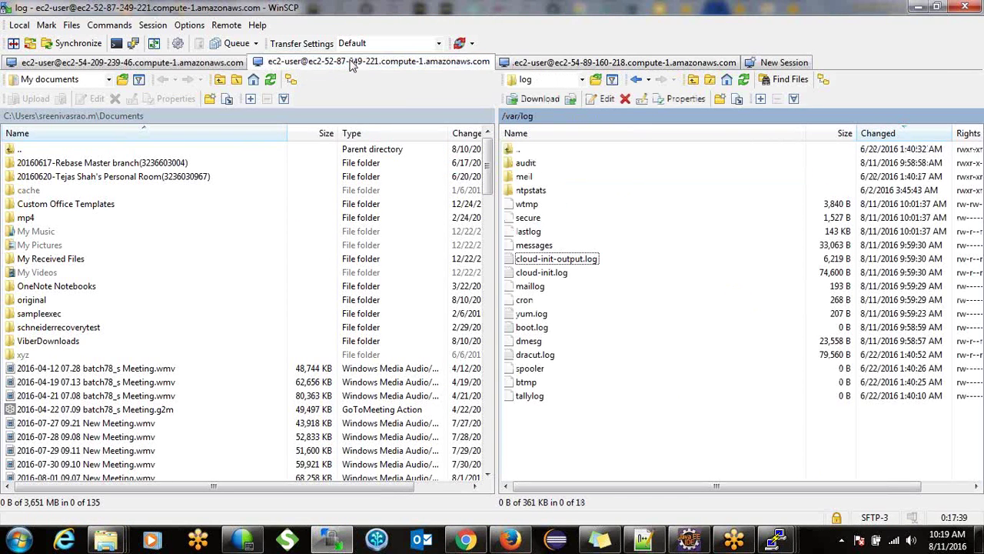
pyautogui.click(604, 116)
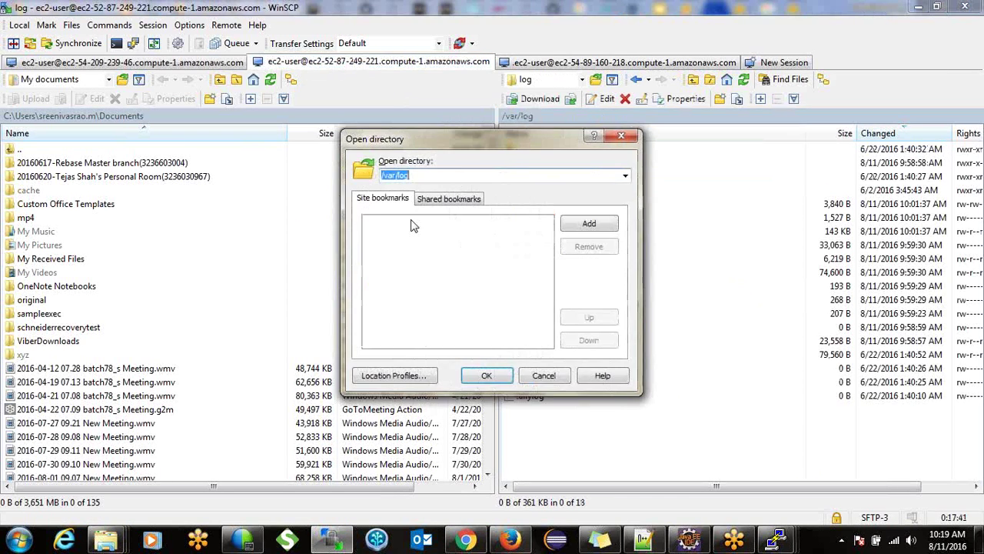
pyautogui.click(625, 176)
pyautogui.click(596, 197)
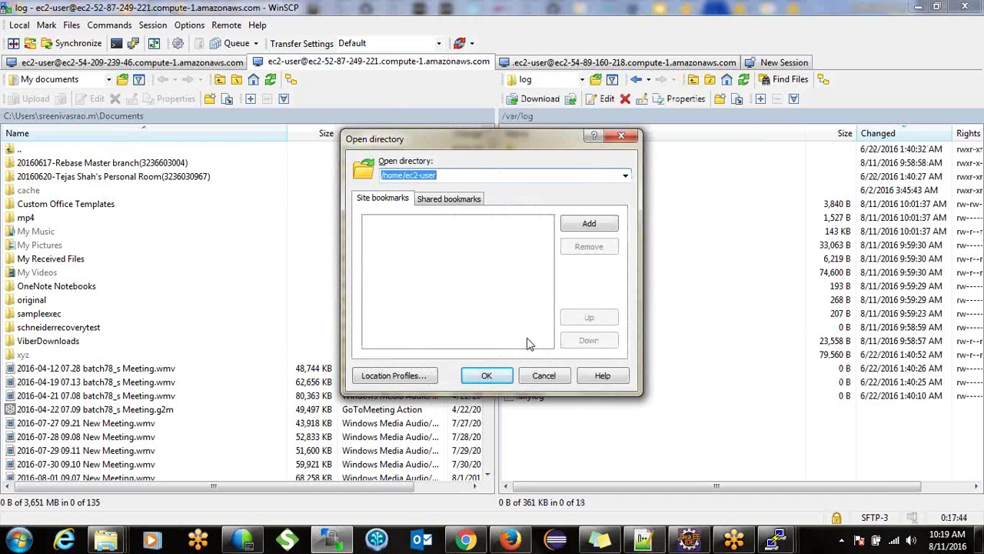
pyautogui.click(487, 376)
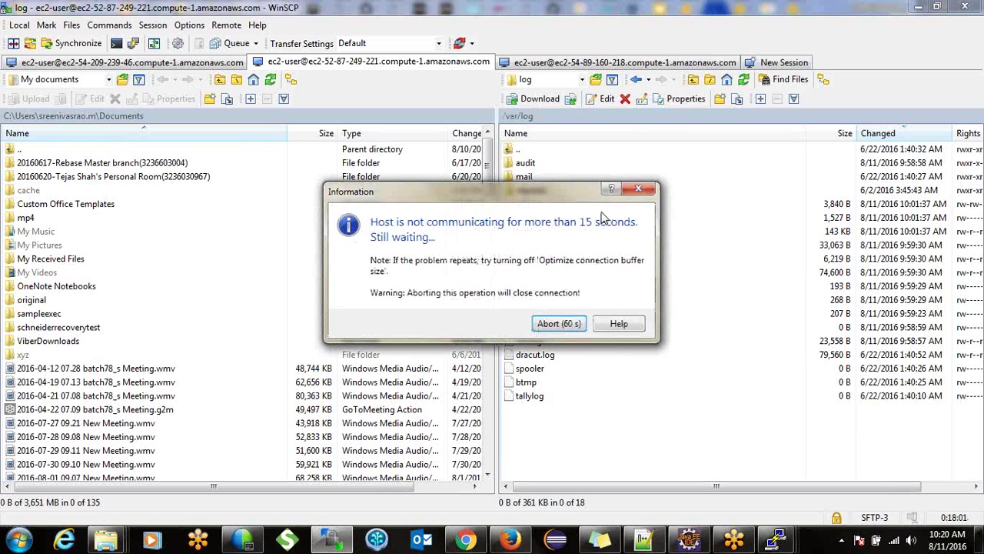
pyautogui.click(547, 326)
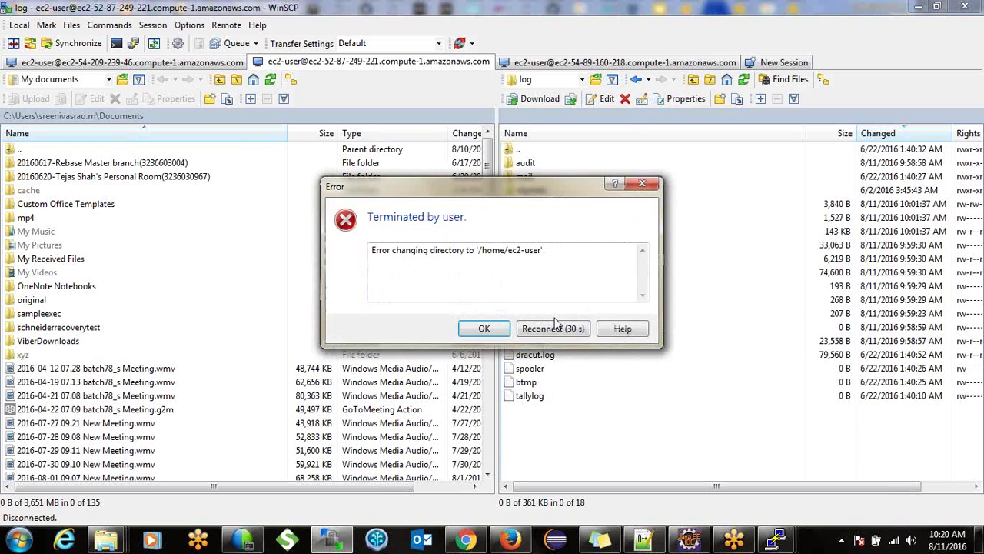
pyautogui.click(551, 329)
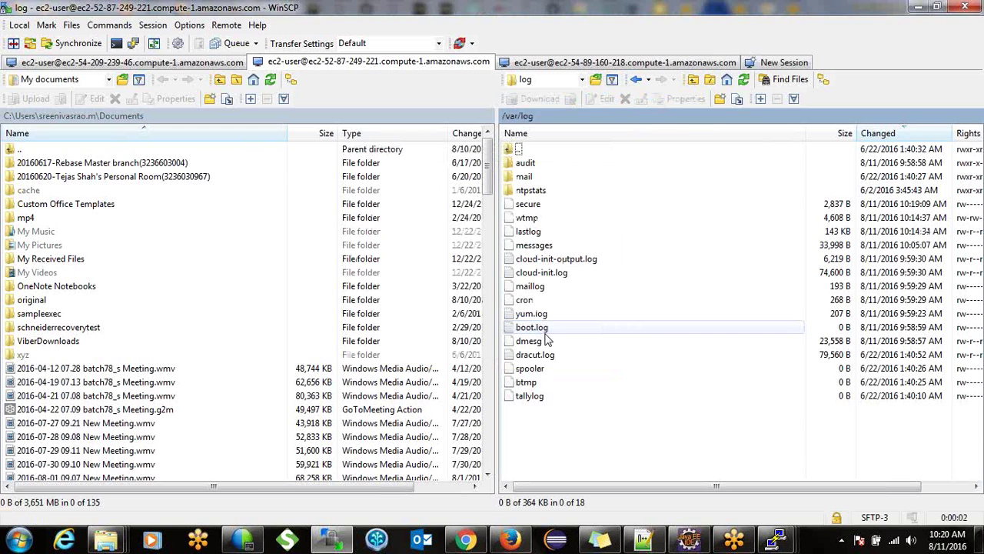
# Open the remote directory /home/ec2-user in the reconnected session, refresh its listing, and select the efsdemo folder
pyautogui.click(585, 116)
pyautogui.click(625, 174)
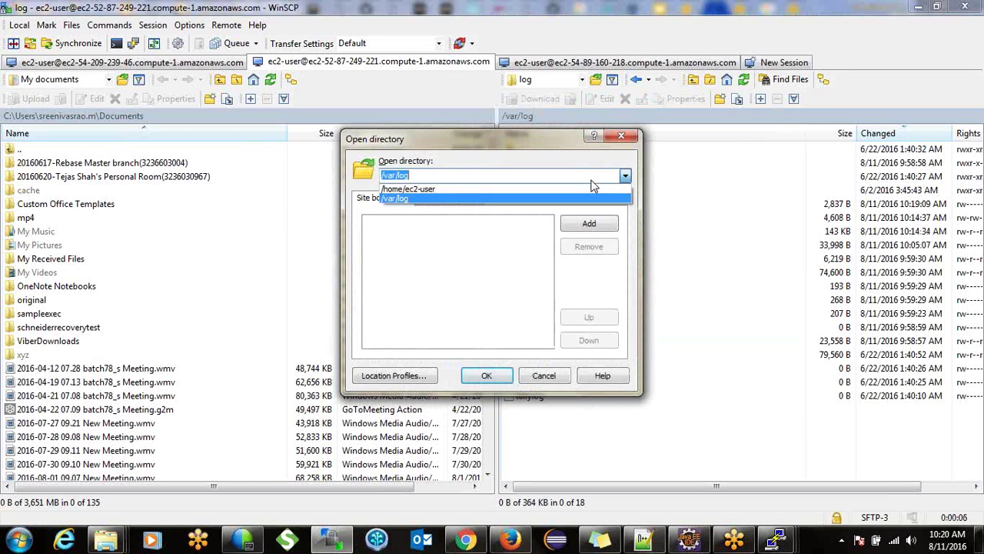
pyautogui.click(579, 193)
pyautogui.click(494, 372)
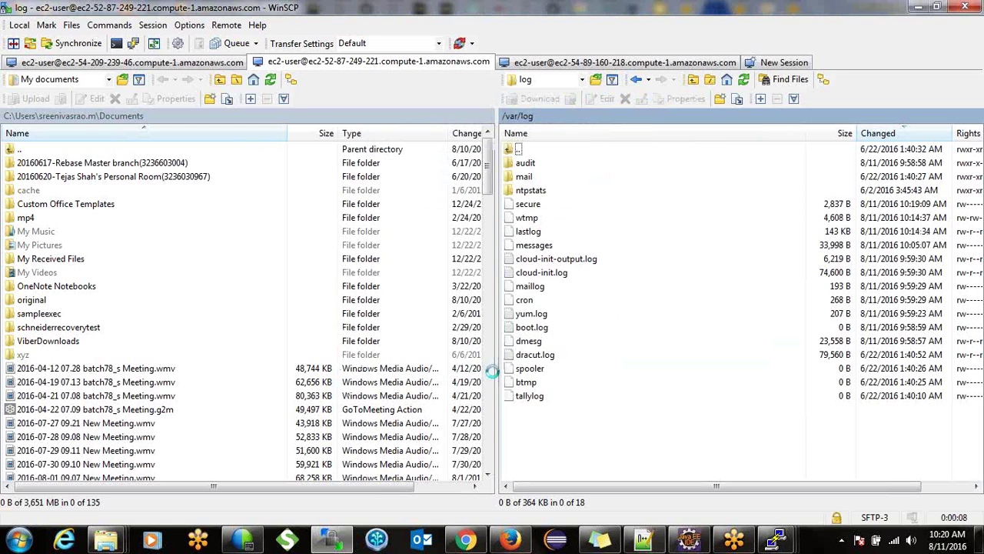
pyautogui.click(743, 79)
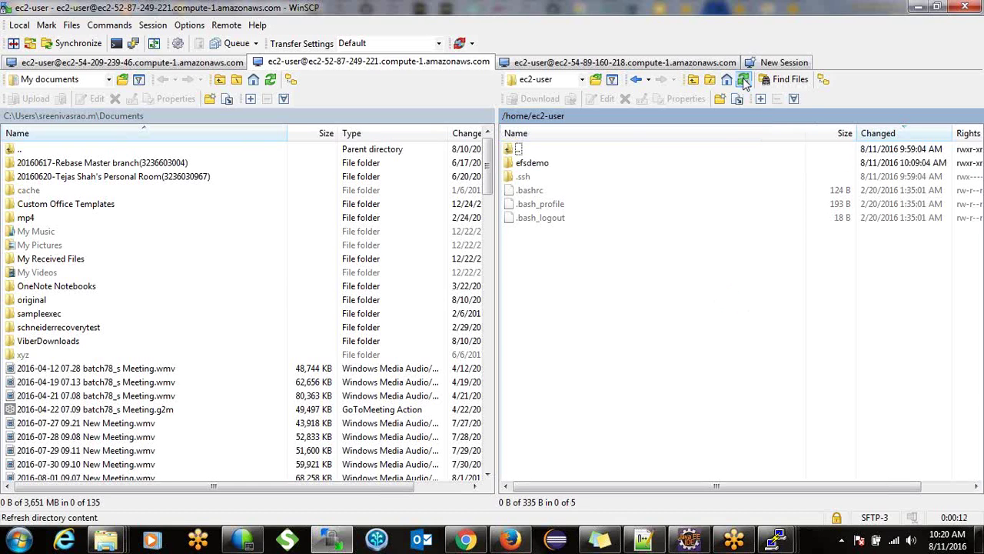
pyautogui.click(527, 166)
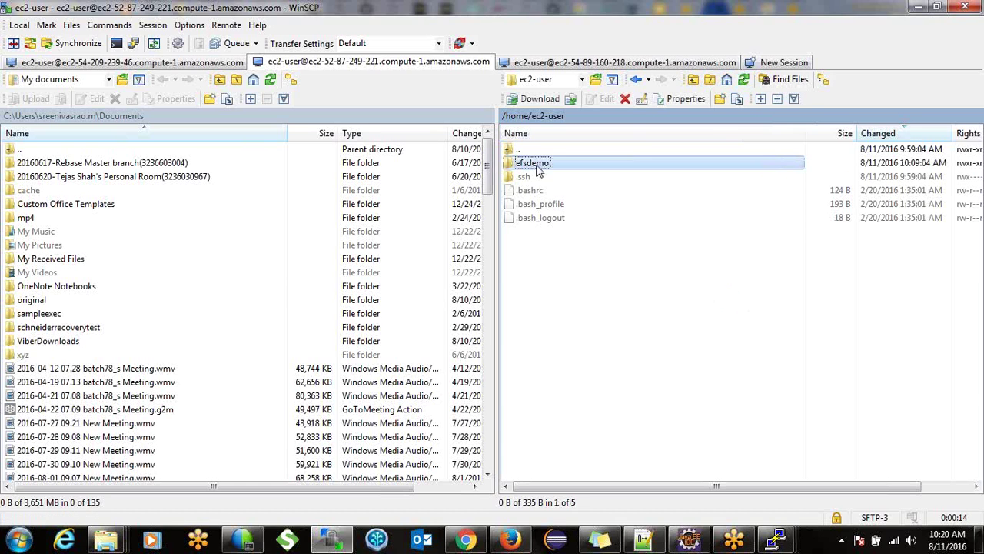
pyautogui.click(558, 65)
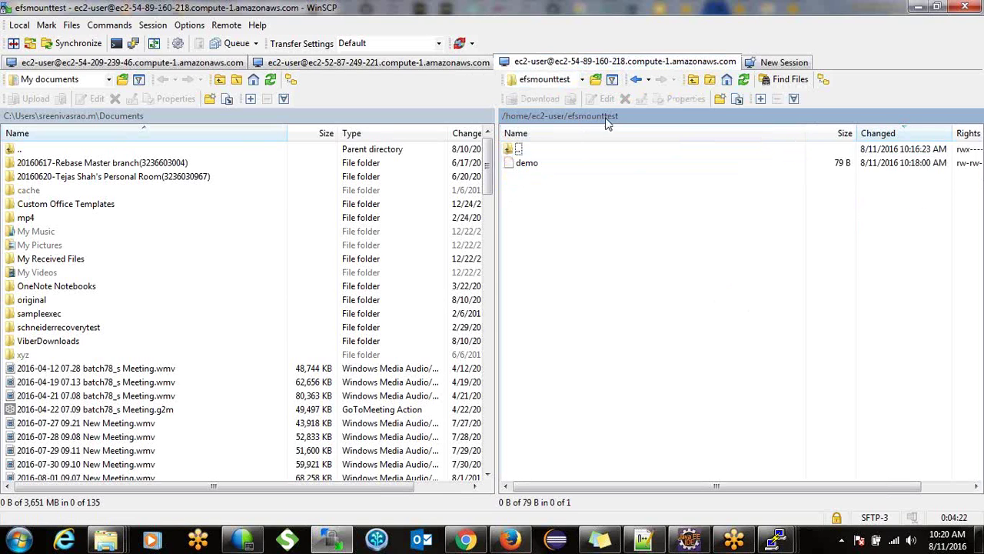
pyautogui.click(448, 66)
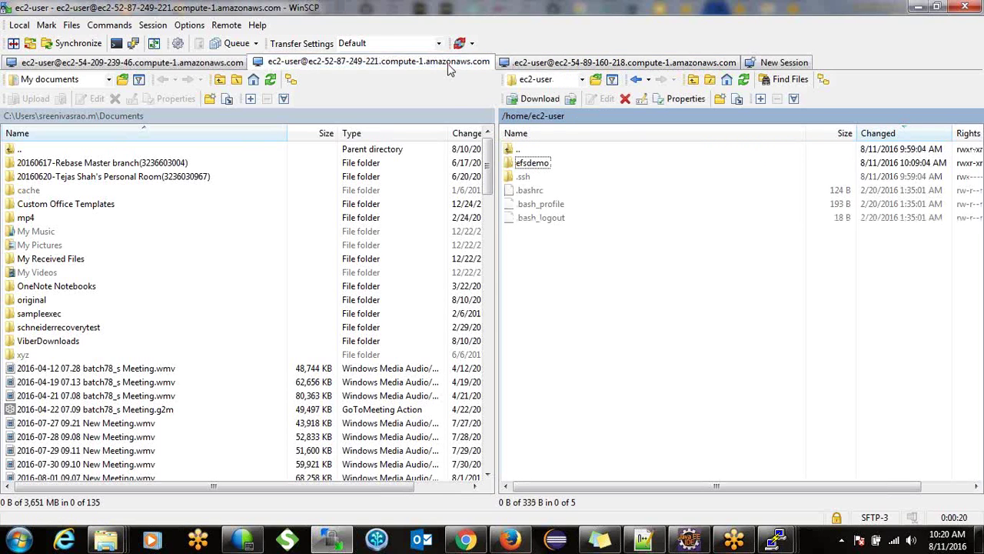
pyautogui.doubleClick(532, 163)
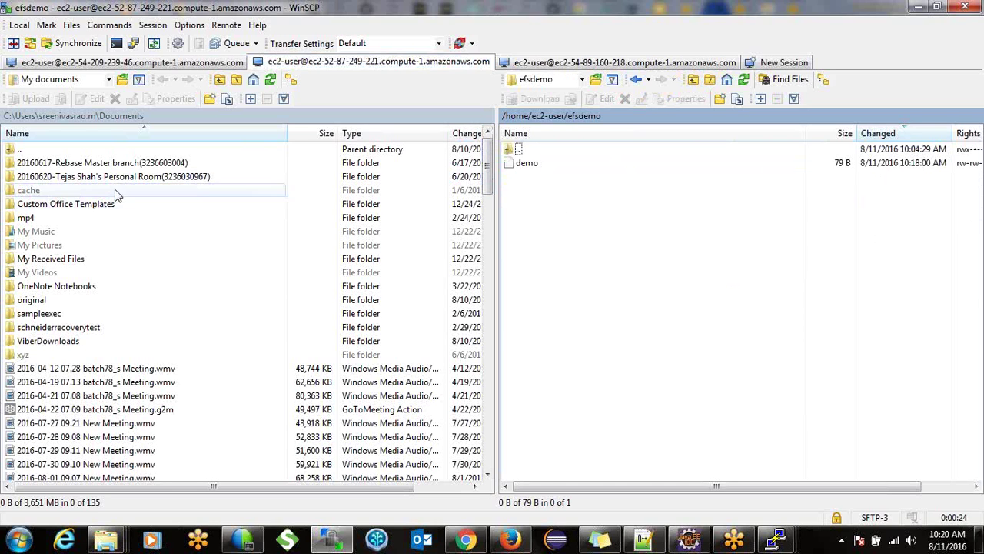
# Upload efsmount.txt from the local Desktop folder to the remote efsdemo folder
pyautogui.click(77, 116)
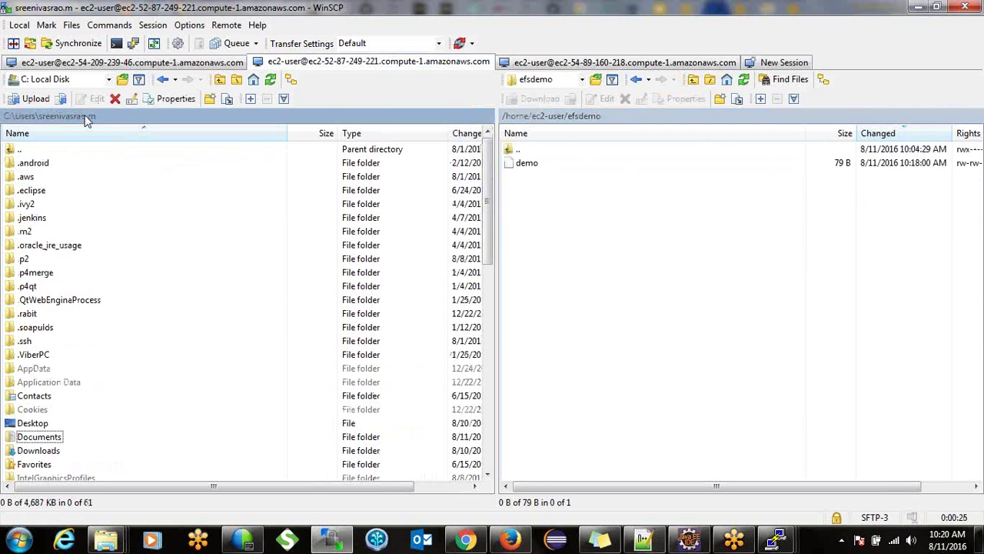
pyautogui.doubleClick(32, 423)
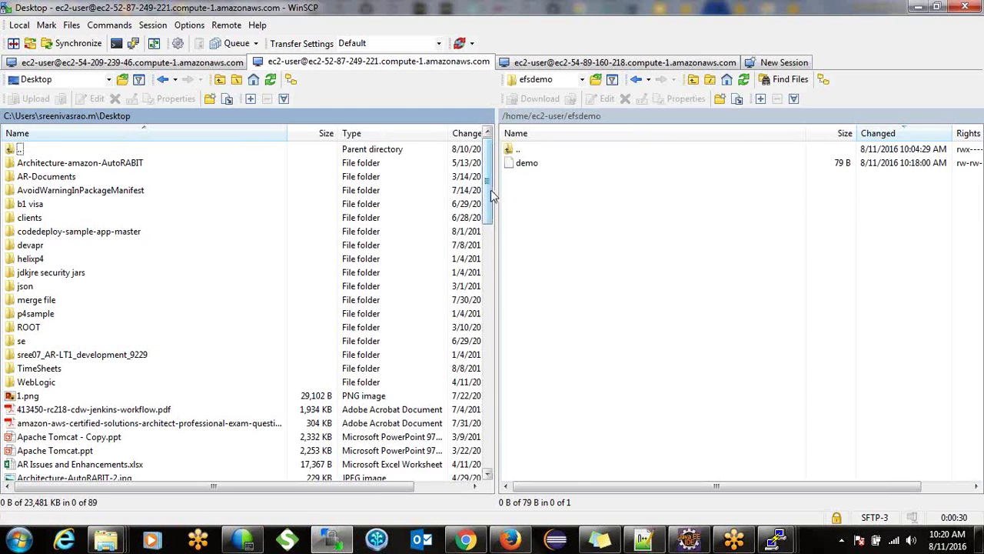
pyautogui.moveTo(491, 194); pyautogui.dragTo(483, 287)
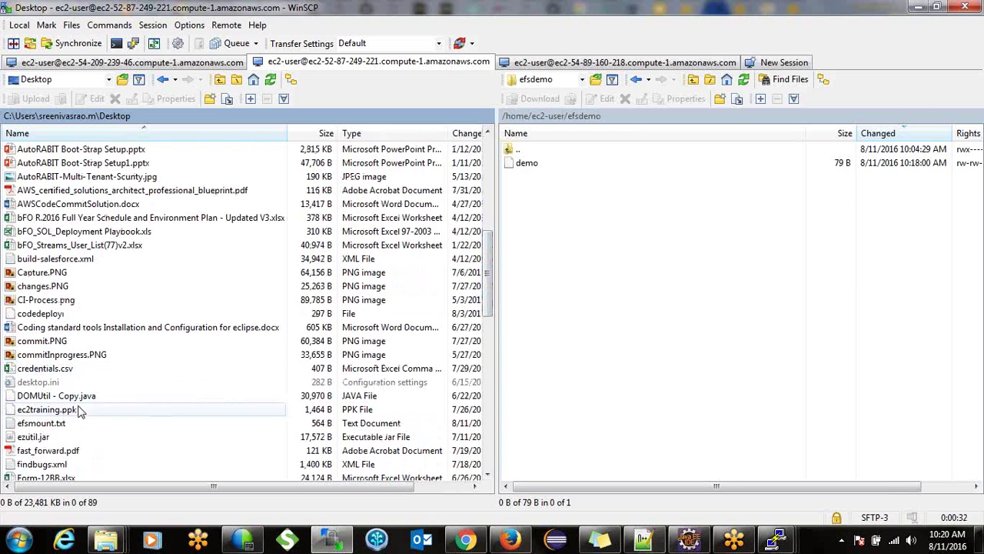
pyautogui.moveTo(43, 429); pyautogui.dragTo(567, 370)
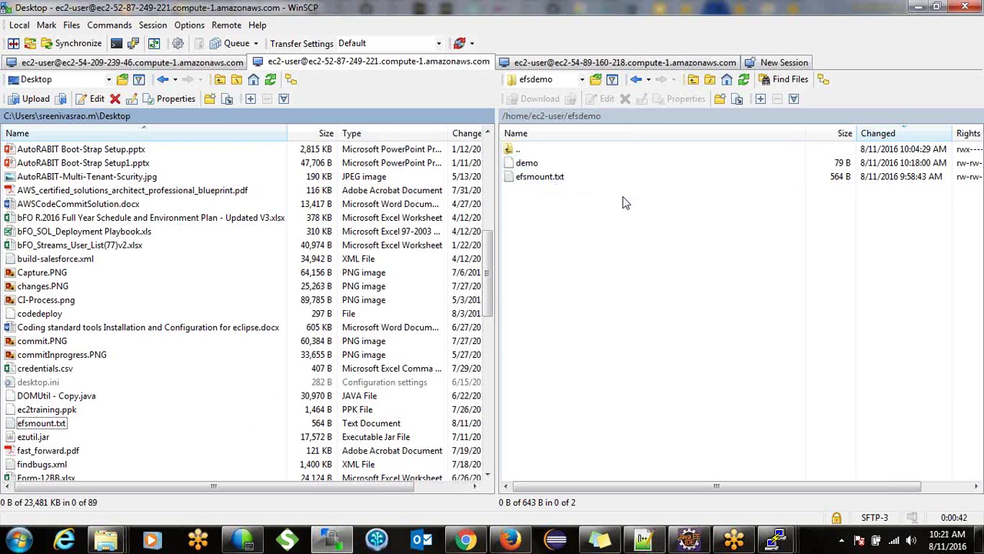
pyautogui.click(599, 65)
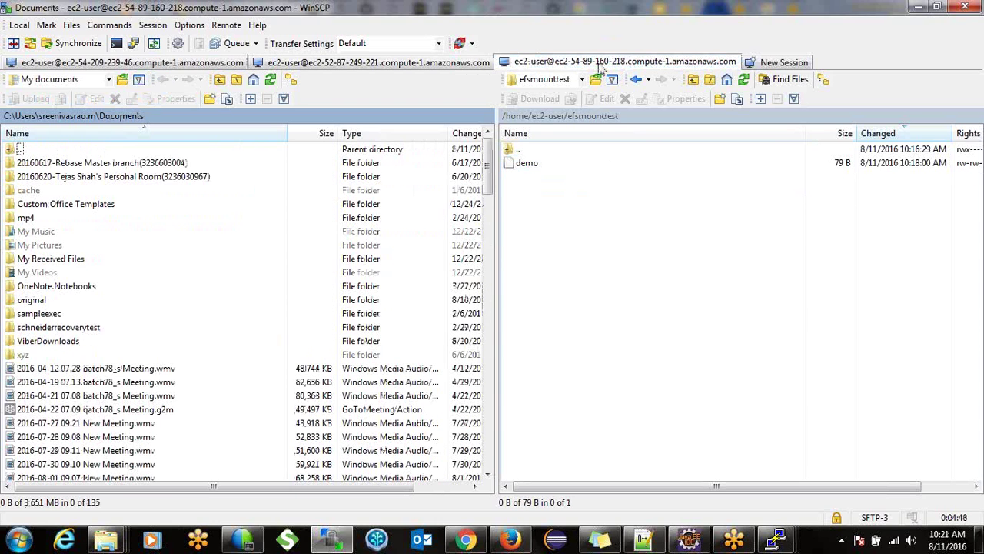
pyautogui.click(744, 80)
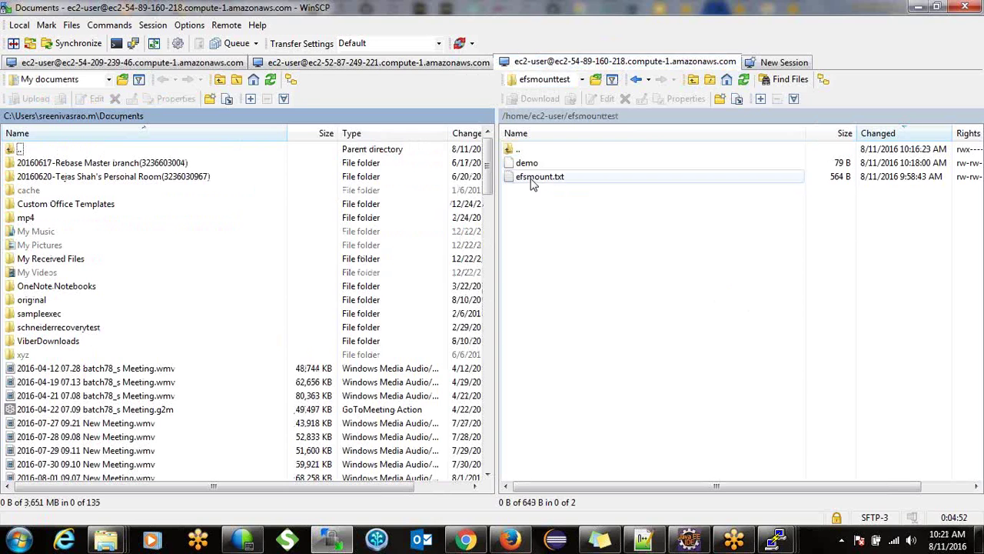
pyautogui.click(538, 177)
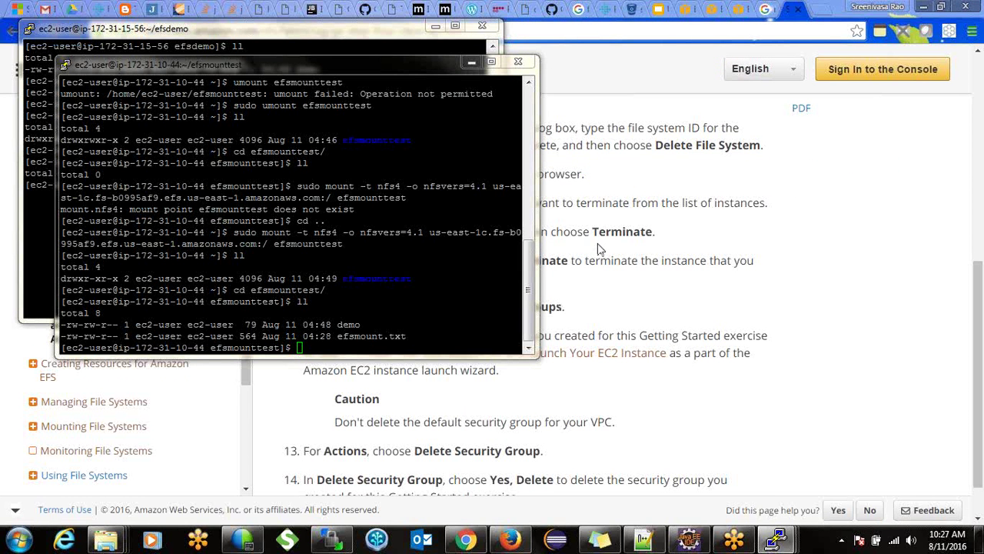
# Switch to the ip-172-31-10-44 PuTTY session
pyautogui.click(430, 288)
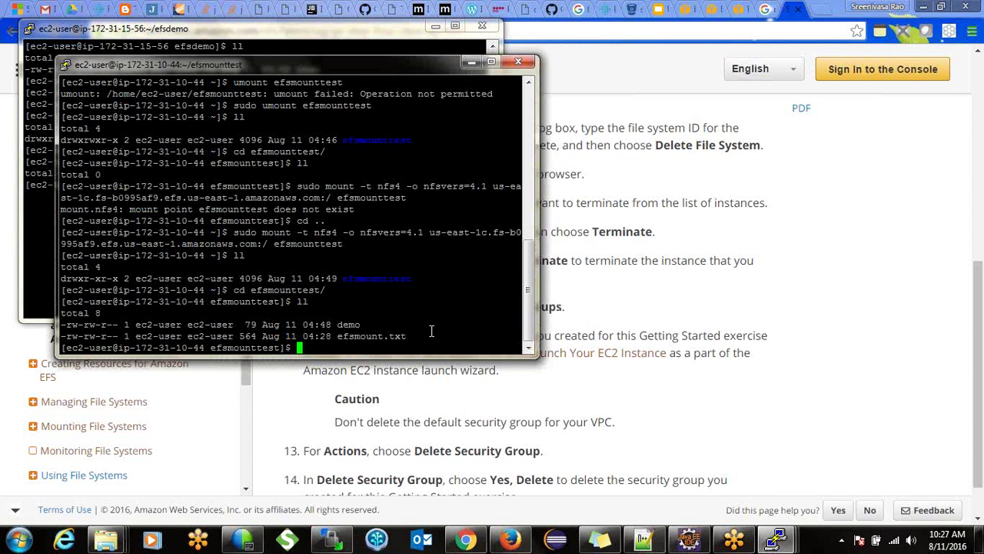
pyautogui.write('ll')
pyautogui.press('BackSpace')
pyautogui.press('BackSpace')
pyautogui.write('cd efsmounttest/')
pyautogui.press('Up')
pyautogui.press('Up')
pyautogui.press('Up')
pyautogui.press('Up')
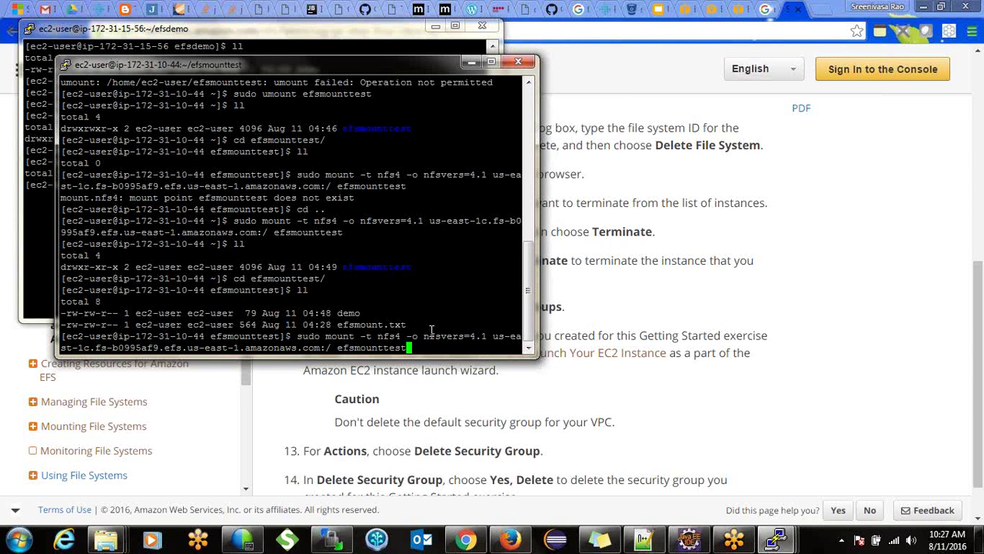
pyautogui.press('Up')
pyautogui.press('Up')
pyautogui.press('Up')
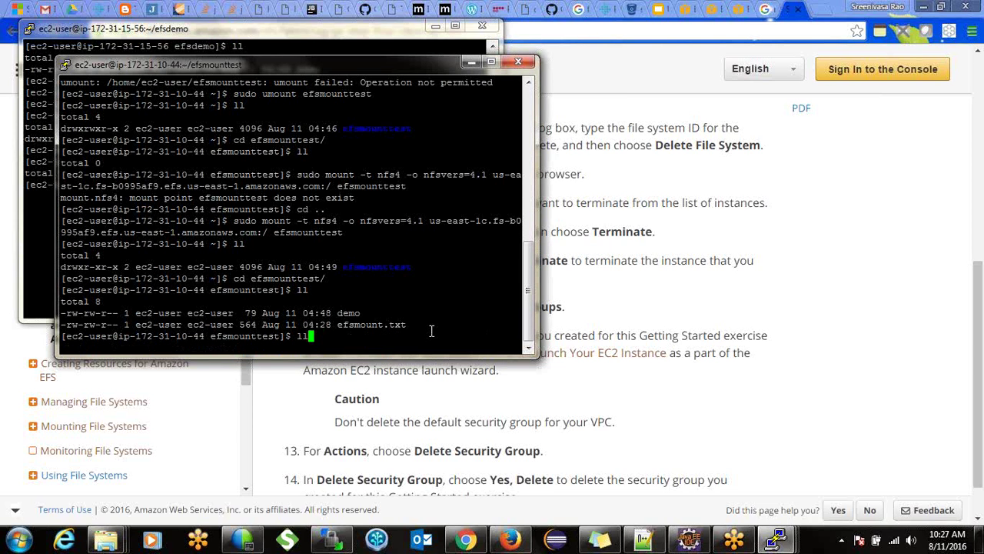
pyautogui.press('Up')
pyautogui.press('Down')
pyautogui.press('BackSpace')
pyautogui.press('BackSpace')
# Move up to the home directory and unmount efsmounttest with sudo umount
pyautogui.write('cd ..')
pyautogui.press('Return')
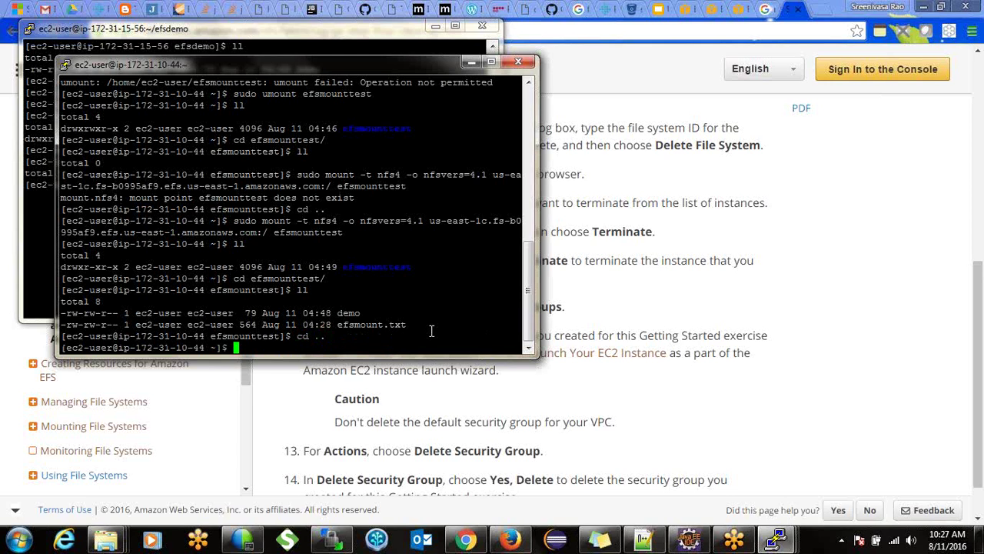
pyautogui.write('sudo unmount ef')
pyautogui.press('Tab')
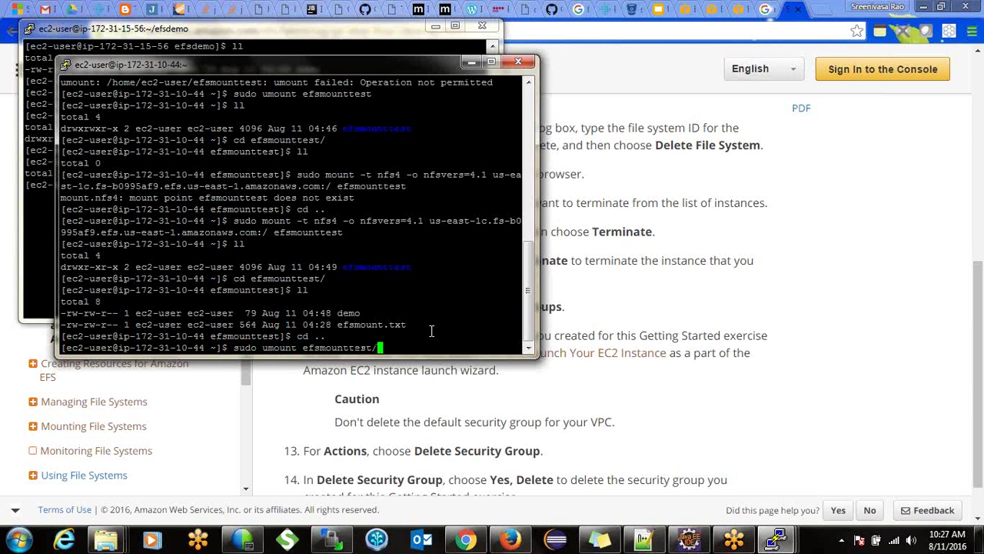
pyautogui.press('Return')
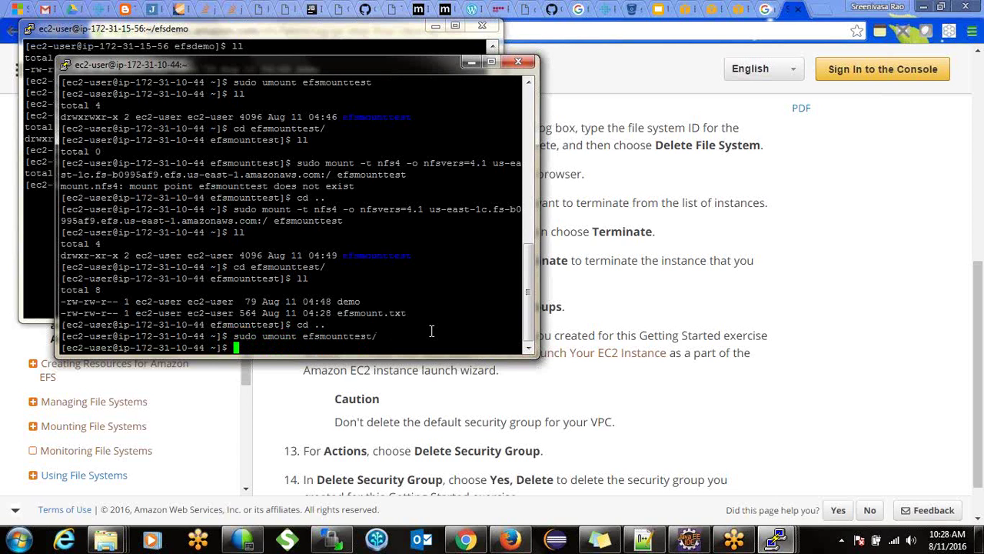
# Enter efsmounttest and list its files to check the unmounted directory
pyautogui.write('cd ef')
pyautogui.press('Tab')
pyautogui.press('Return')
pyautogui.write('ll')
pyautogui.press('Return')
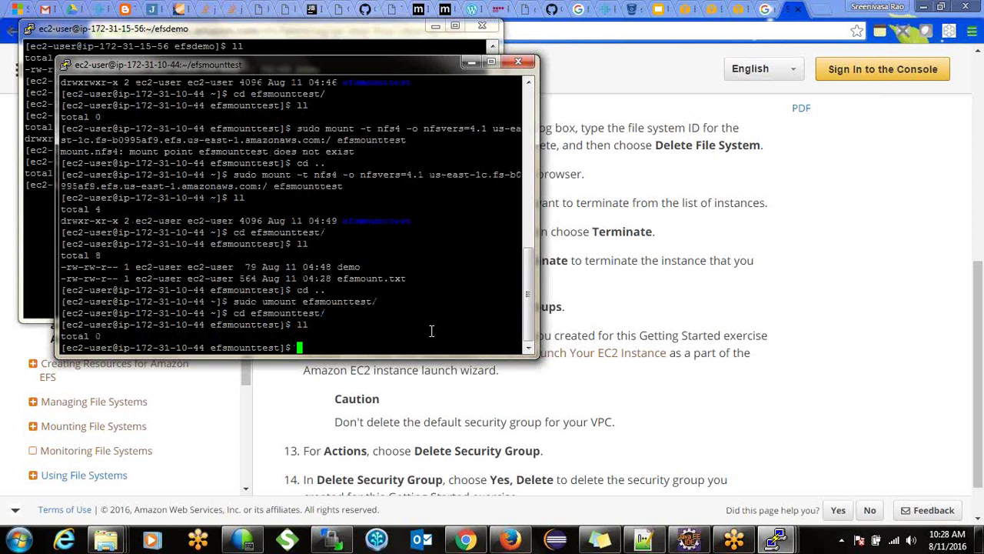
# Return to the home directory and remount the EFS file system on efsmounttest by rerunning the earlier nfs4 mount command with nfsvers=4.1
pyautogui.write('cd ..')
pyautogui.press('Return')
pyautogui.press('Up')
pyautogui.press('Up')
pyautogui.press('Up')
pyautogui.press('Up')
pyautogui.press('Up')
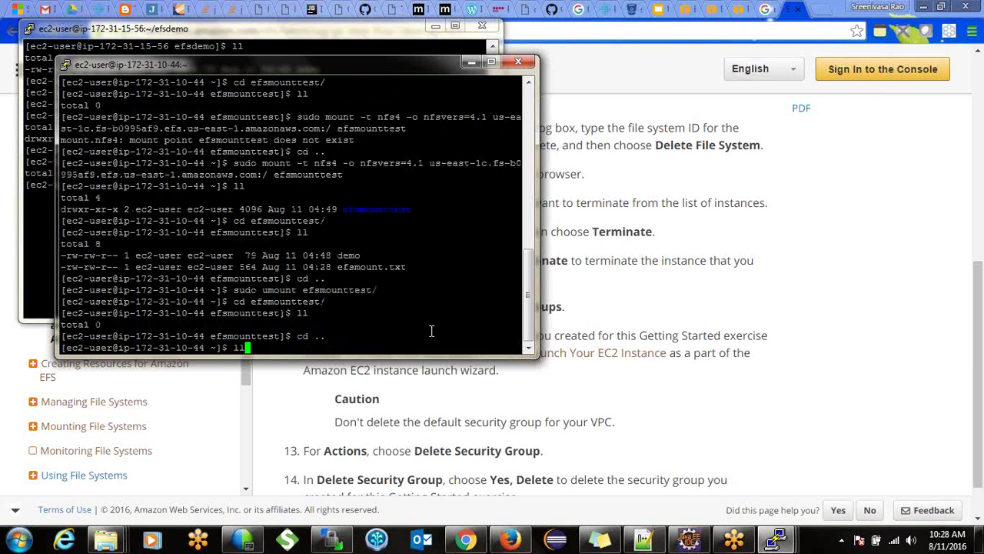
pyautogui.press('Down')
pyautogui.press('Up')
pyautogui.press('Up')
pyautogui.press('Up')
pyautogui.press('Up')
pyautogui.press('Up')
pyautogui.press('Up')
pyautogui.press('Up')
pyautogui.press('Up')
pyautogui.press('Up')
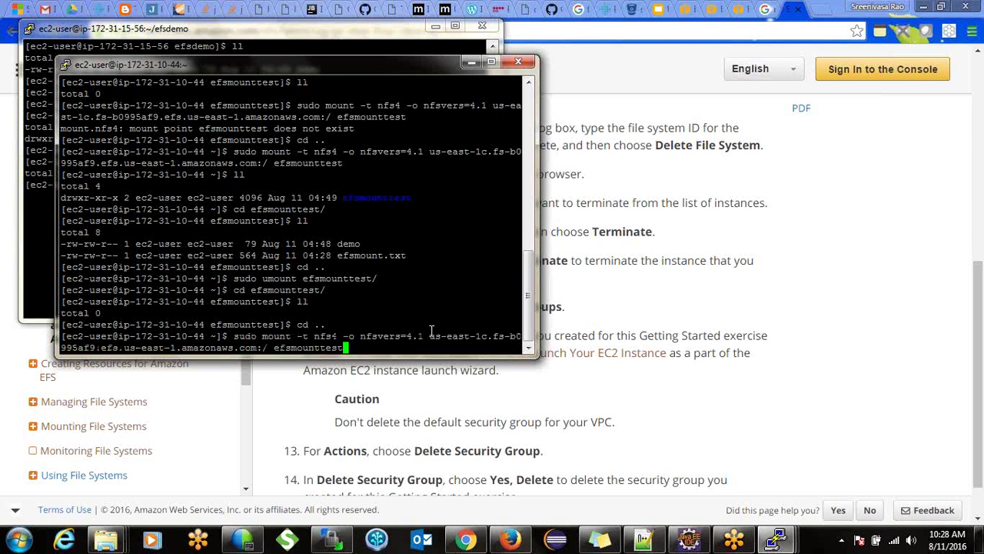
pyautogui.press('Return')
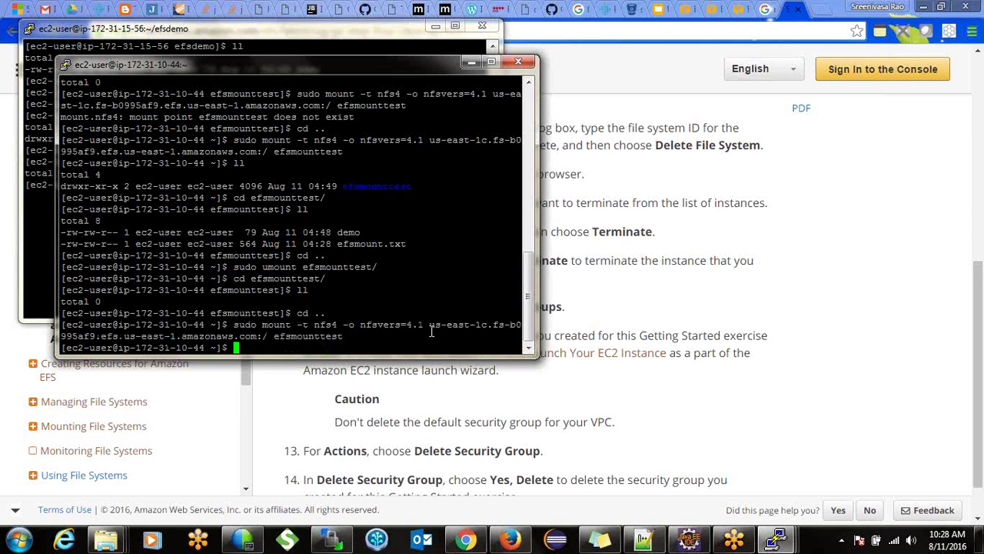
# Enter the remounted efsmounttest directory and list its files
pyautogui.write('cd ../')
pyautogui.press('BackSpace')
pyautogui.press('BackSpace')
pyautogui.press('BackSpace')
pyautogui.press('BackSpace')
pyautogui.press('BackSpace')
pyautogui.press('BackSpace')
pyautogui.write('cd ef')
pyautogui.press('Tab')
pyautogui.press('Return')
pyautogui.write('ll')
pyautogui.press('Return')
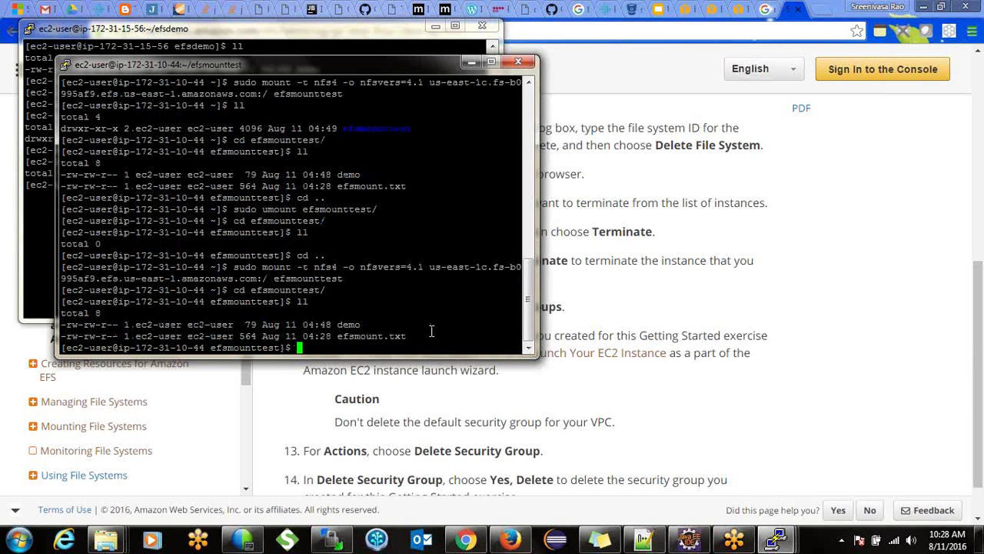